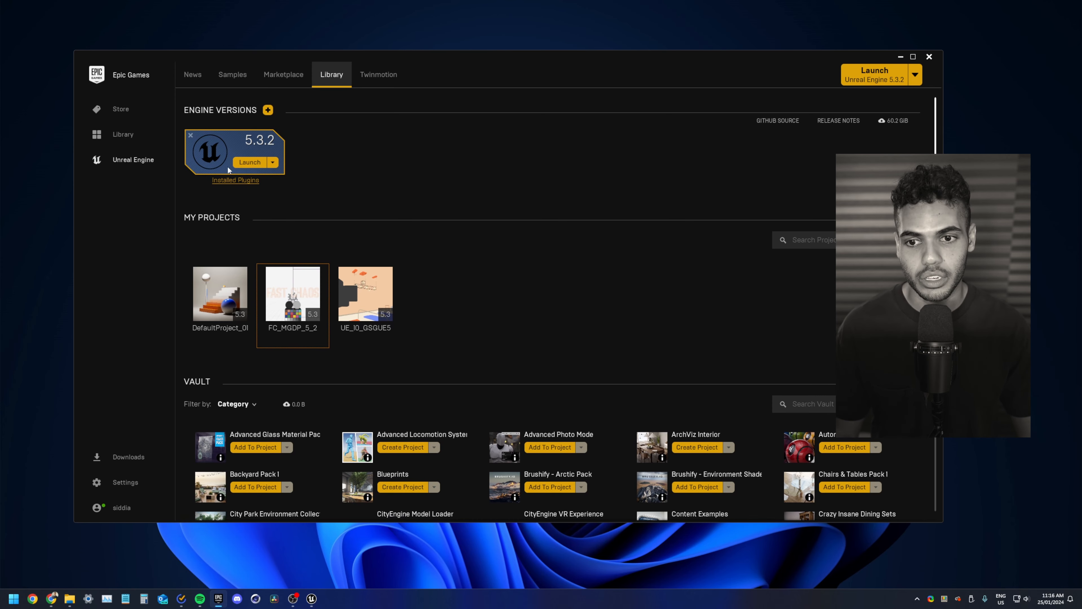
# - Launch Unreal Engine 5.3.2 from the library, minimize the launcher, and reposition the project browser window
pyautogui.click(249, 166)
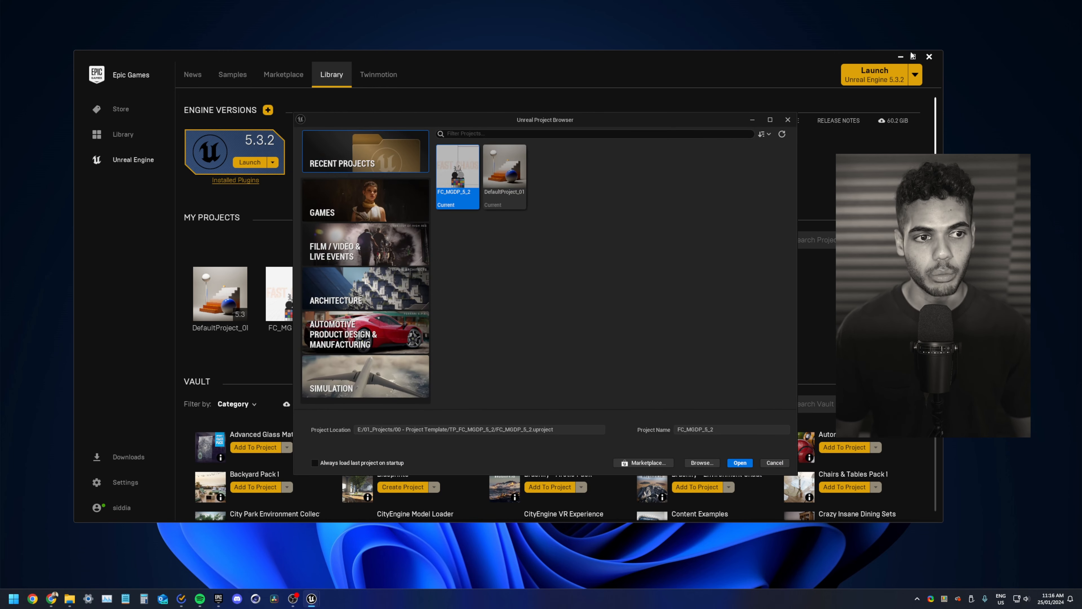
pyautogui.click(900, 56)
pyautogui.moveTo(596, 122); pyautogui.dragTo(562, 106)
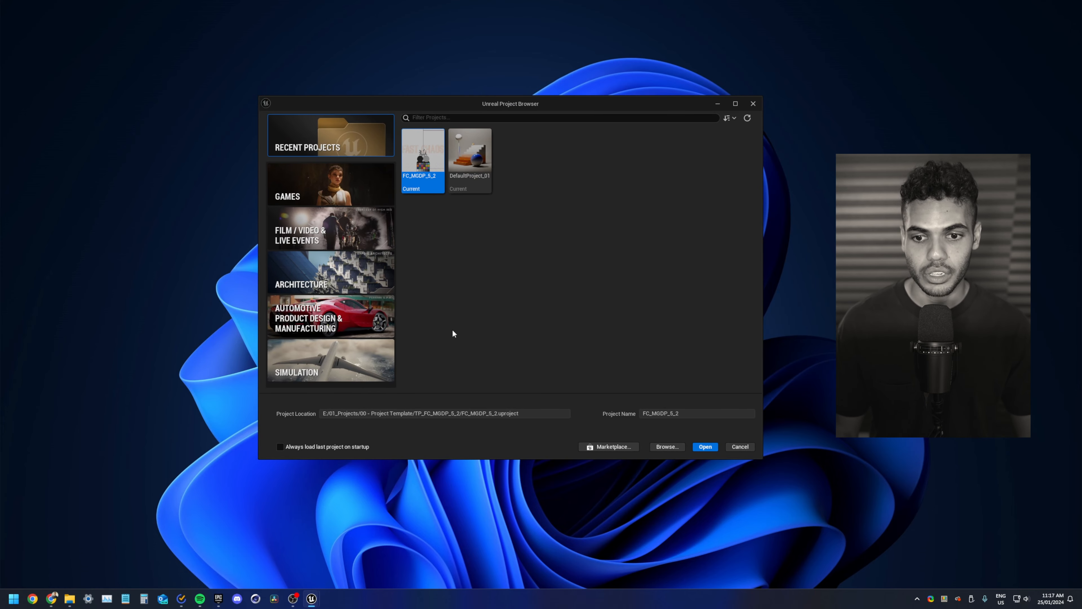
# - Create a Blank project from the Architecture templates with the project name DefaultProject_TUT
pyautogui.click(359, 282)
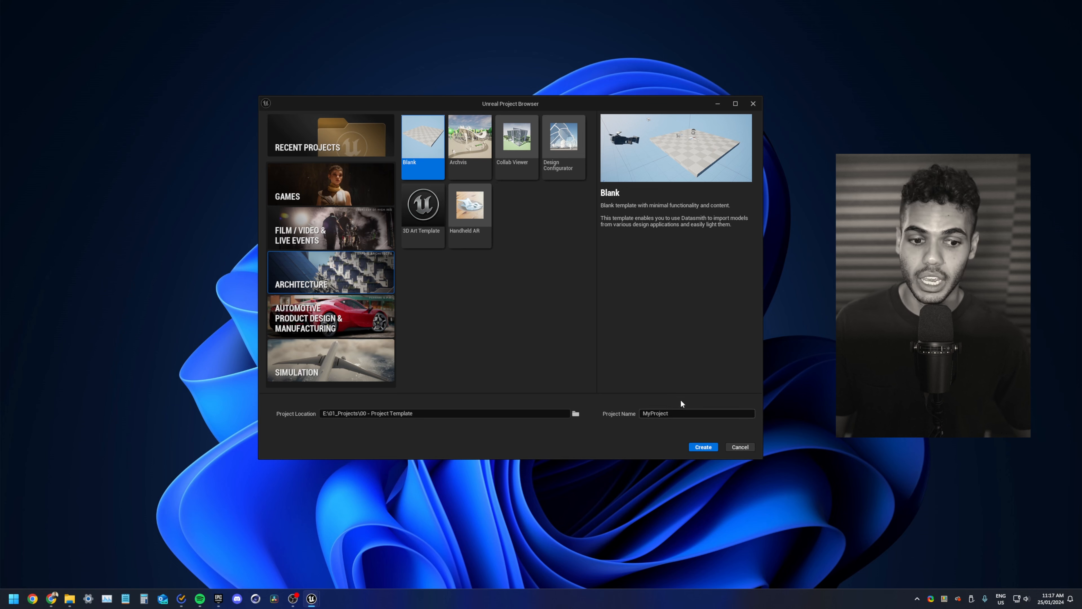
pyautogui.doubleClick(688, 413)
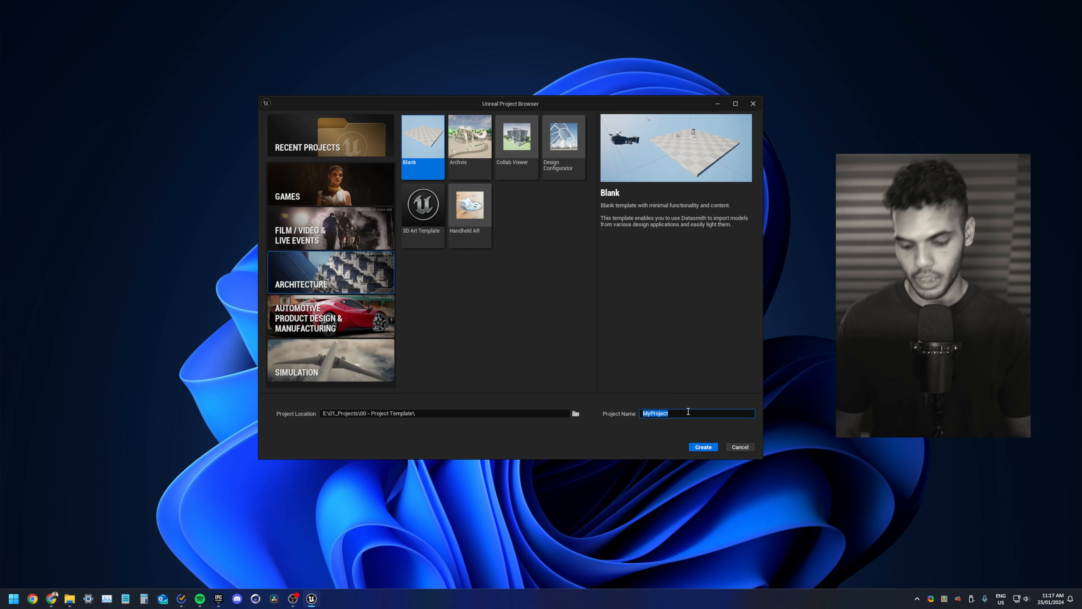
pyautogui.write('DefaultPr')
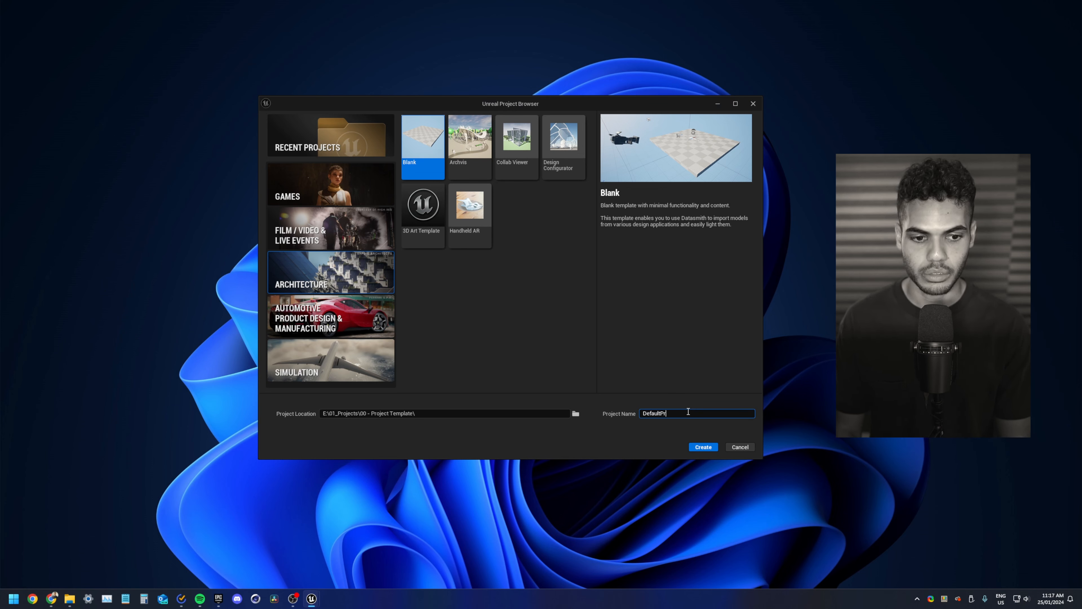
pyautogui.write('oject_TU')
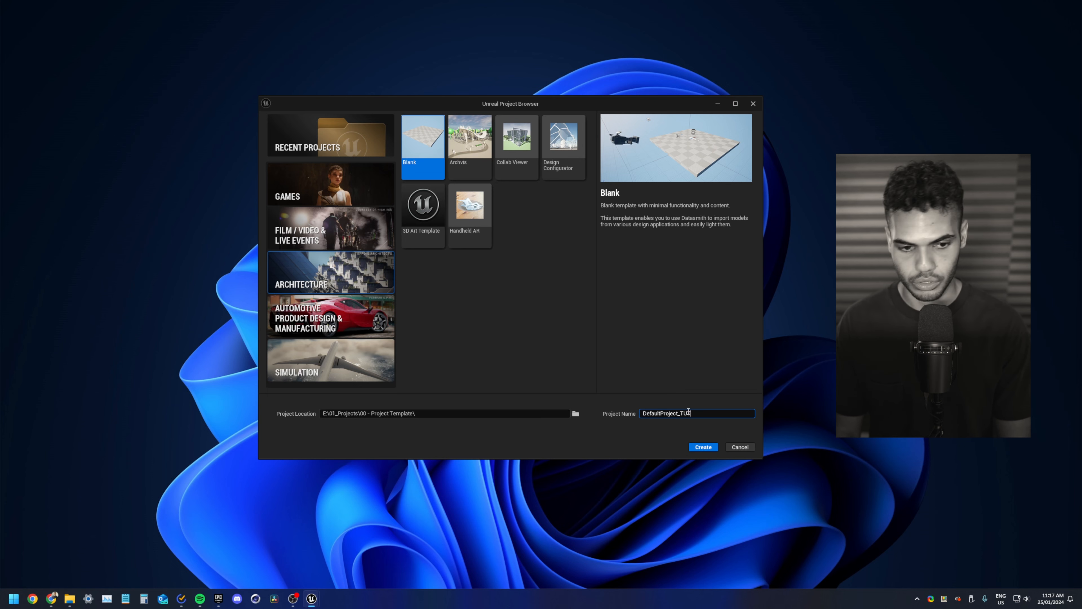
pyautogui.write('T')
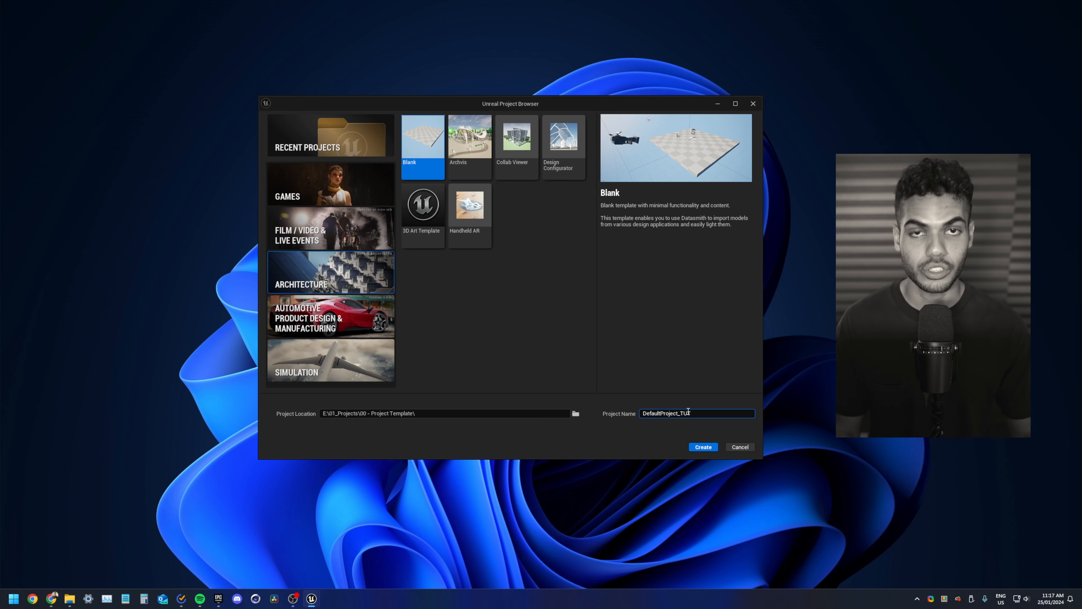
pyautogui.click(703, 447)
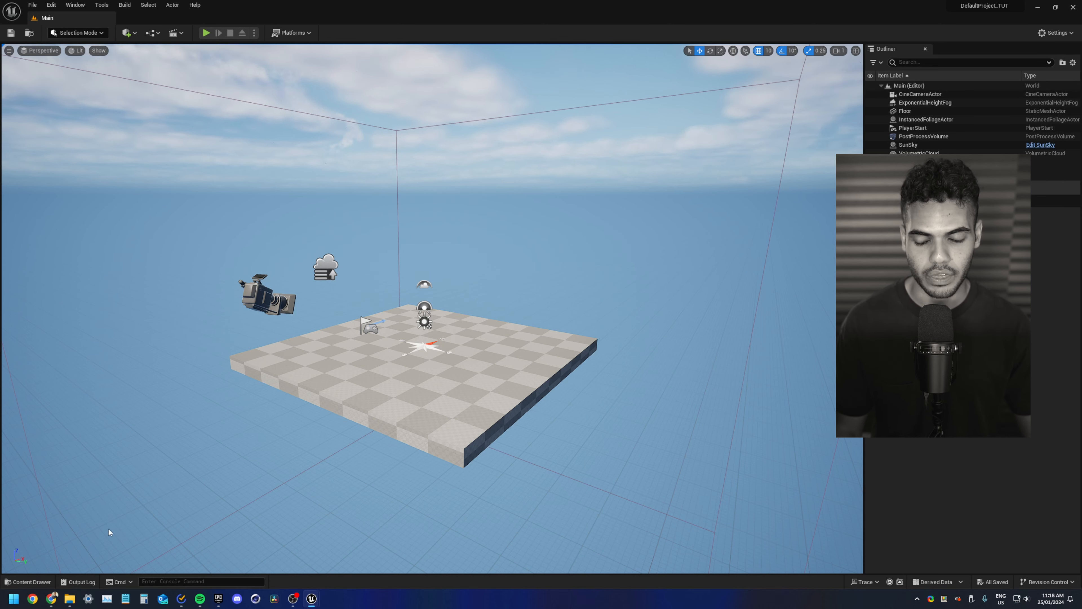
# - Show and hide the Content Drawer twice
pyautogui.hotkey('ctrl', 'space')
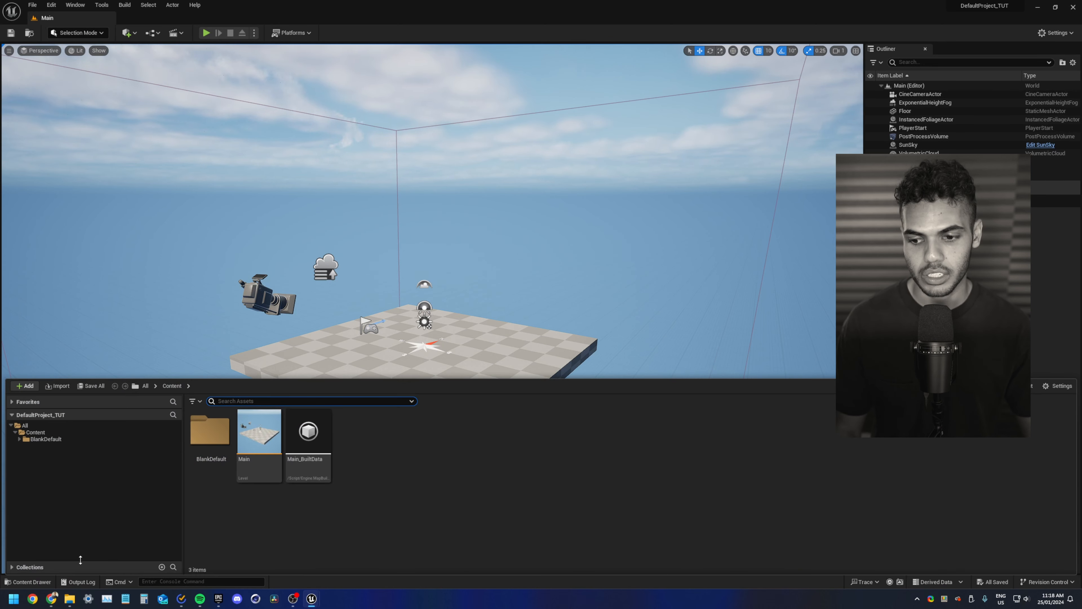
pyautogui.hotkey('ctrl', 'space')
pyautogui.hotkey('ctrl', 'space')
pyautogui.hotkey('ctrl', 'space')
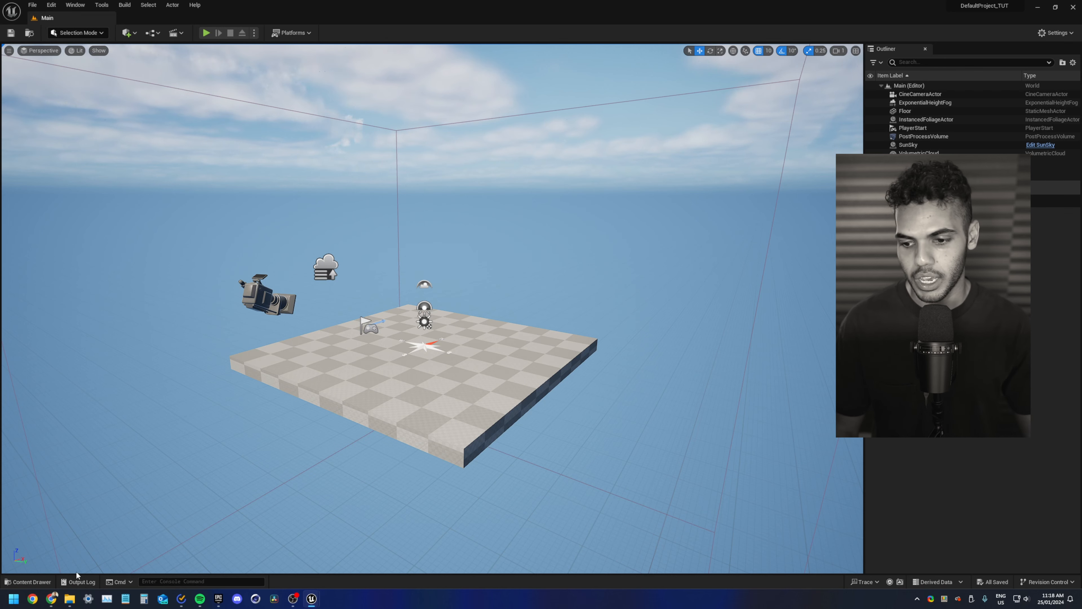
# - Dock the Content Drawer in the editor layout and reduce the height of the docked Content Browser
pyautogui.click(29, 581)
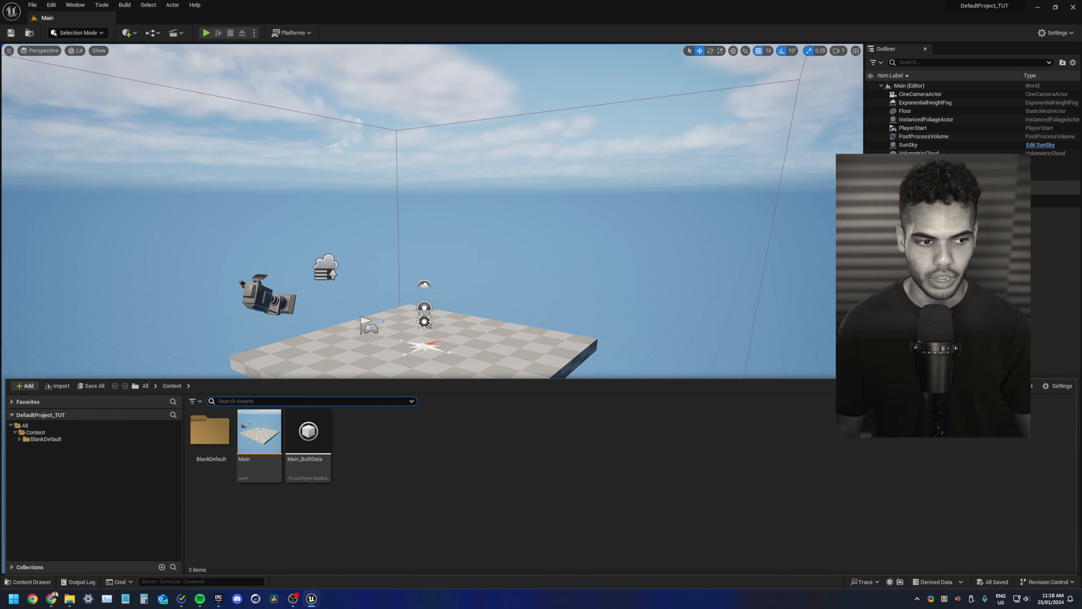
pyautogui.click(1034, 386)
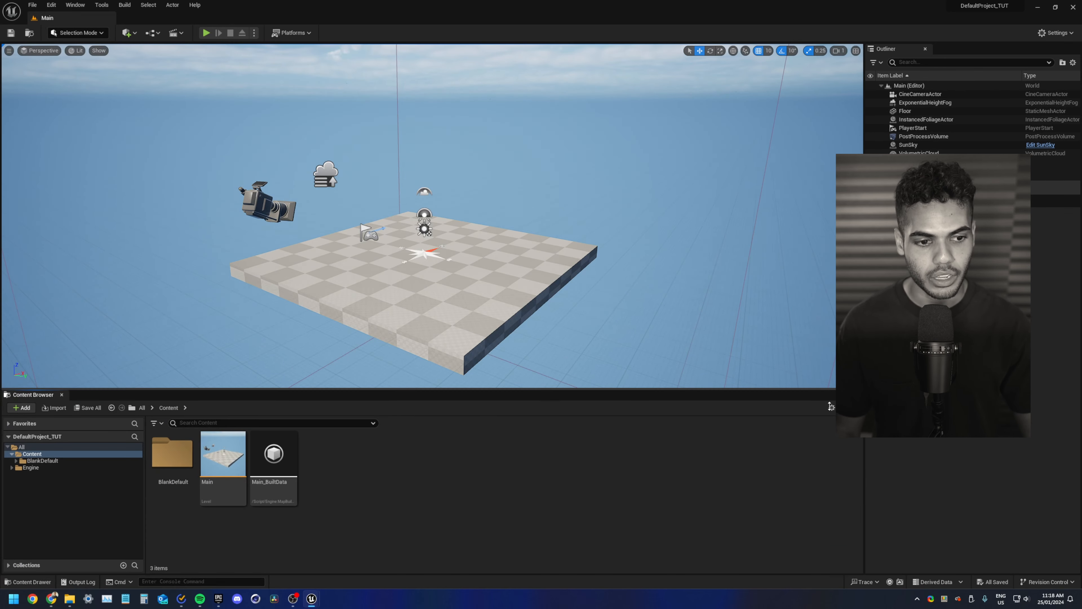
pyautogui.moveTo(832, 394); pyautogui.dragTo(828, 420)
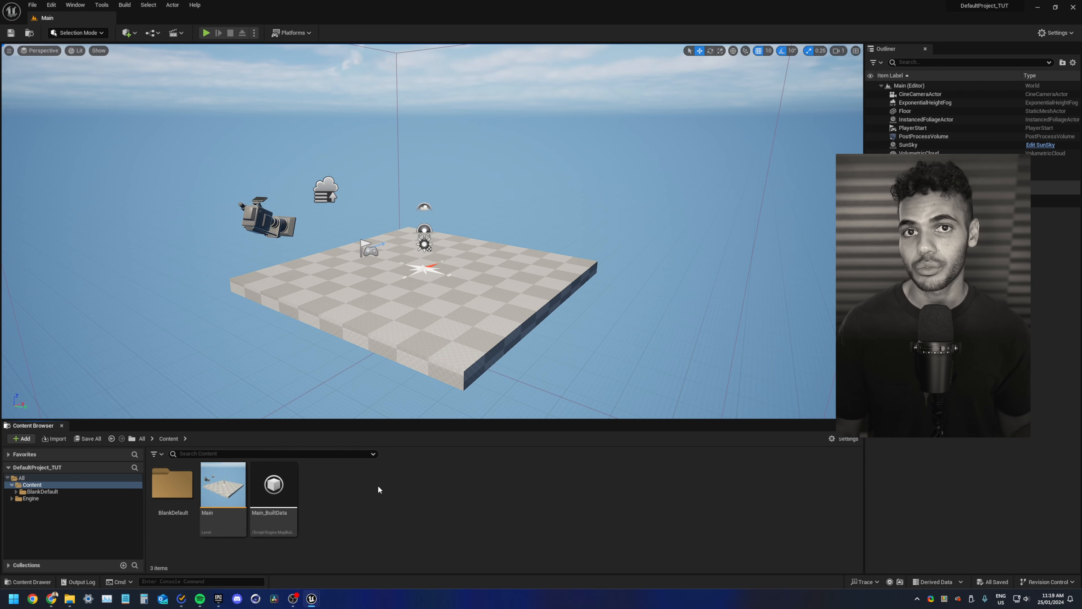
# - Create a folder named 00_LEVELS in the Content directory
pyautogui.rightClick(411, 510)
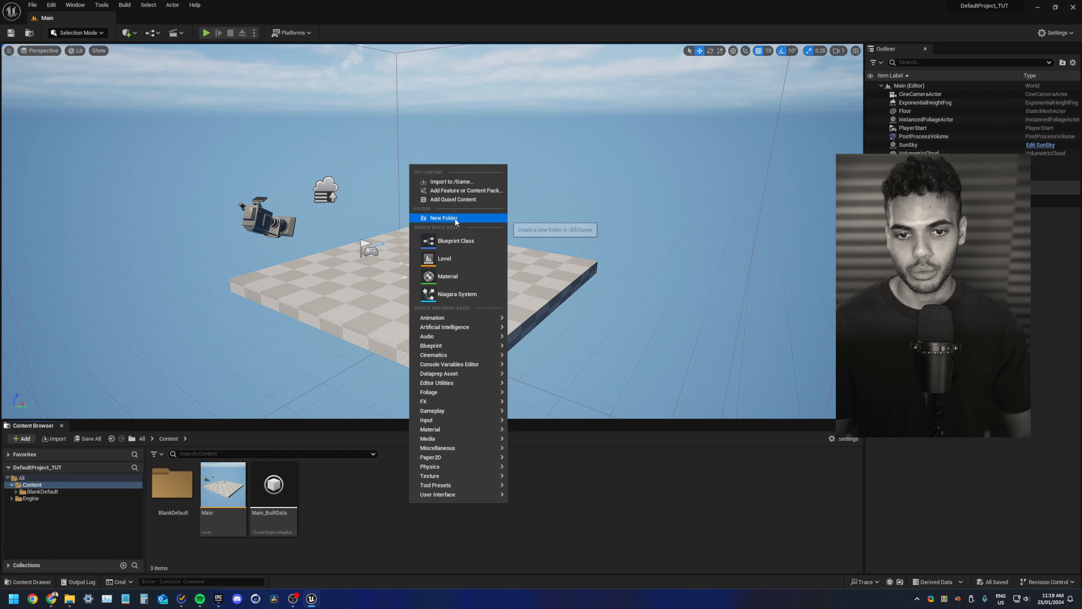
pyautogui.click(367, 512)
pyautogui.rightClick(369, 514)
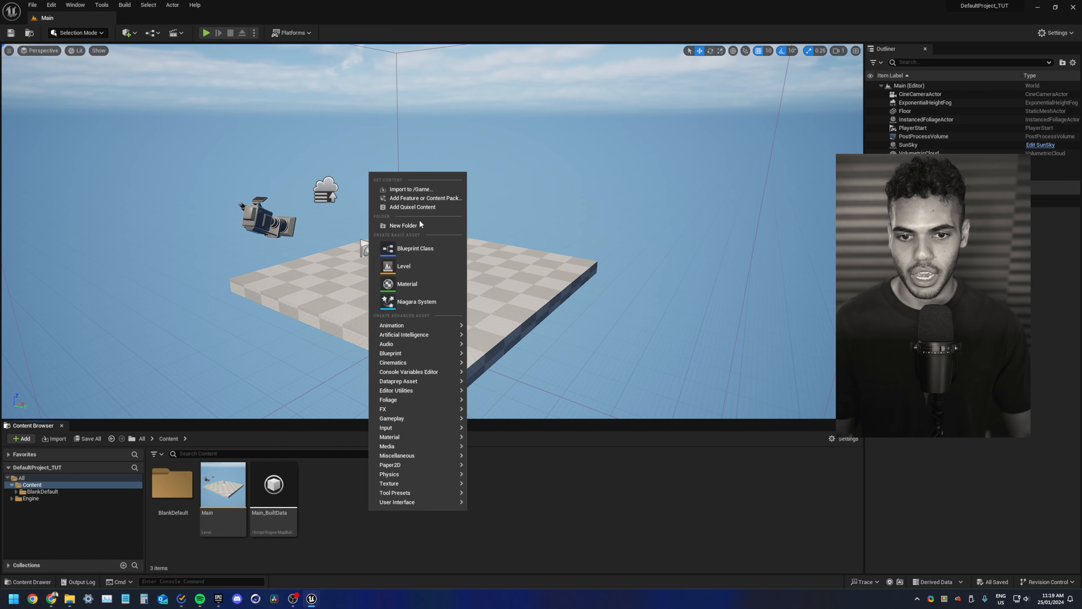
pyautogui.click(420, 225)
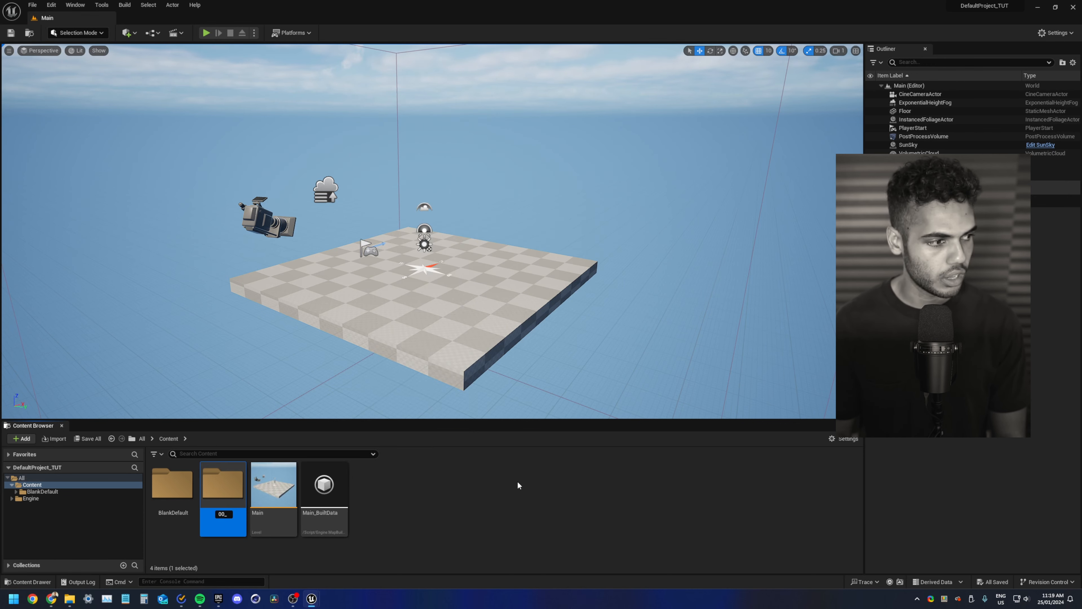
pyautogui.write('00_LEVELS')
pyautogui.press('Return')
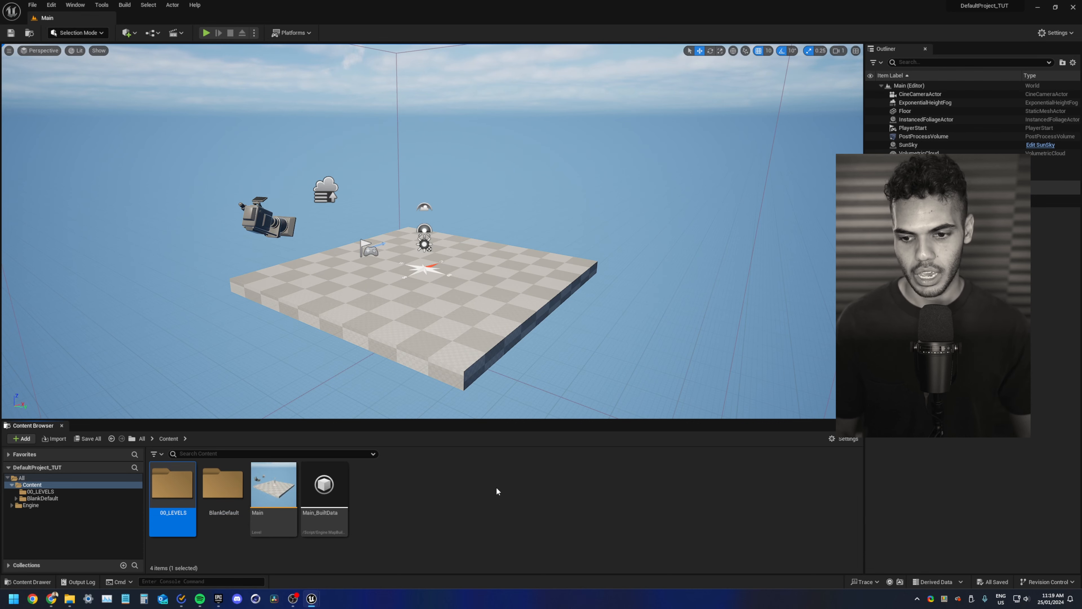
# - Create a folder named 01_GEOMETRY in the Content directory
pyautogui.rightClick(430, 441)
pyautogui.click(446, 204)
pyautogui.write('01_GEOMETRY')
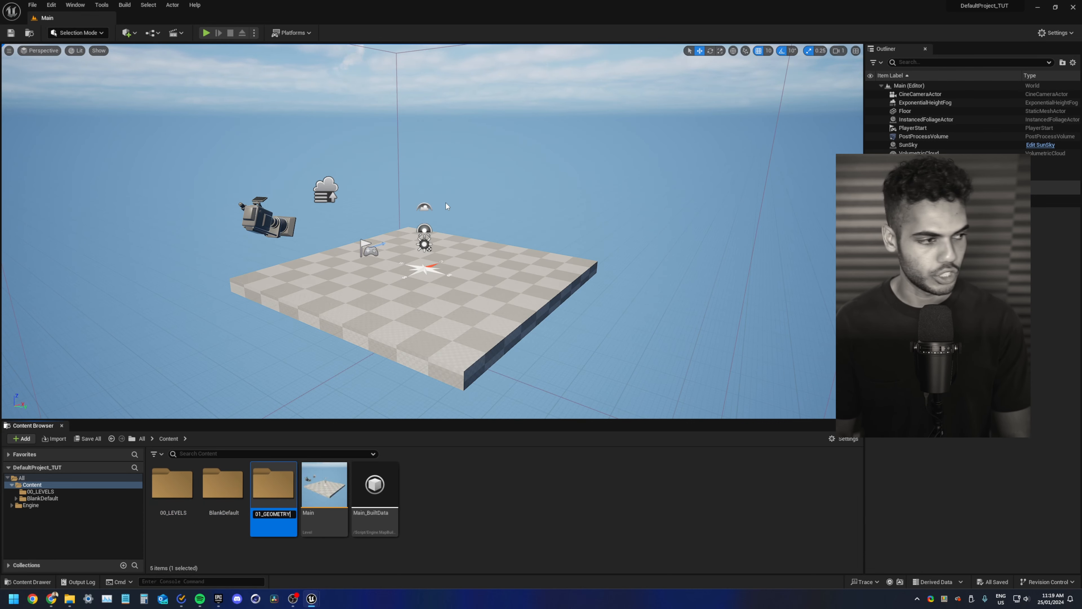
pyautogui.press('Return')
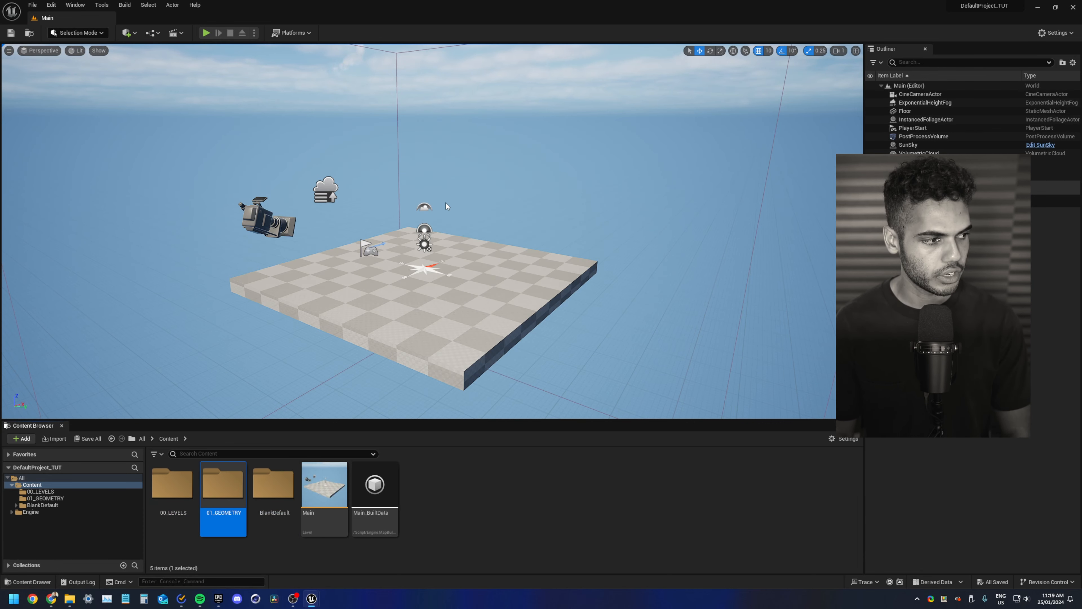
# - Create a folder named 02_MATERIALS in the Content directory
pyautogui.rightClick(469, 486)
pyautogui.click(503, 198)
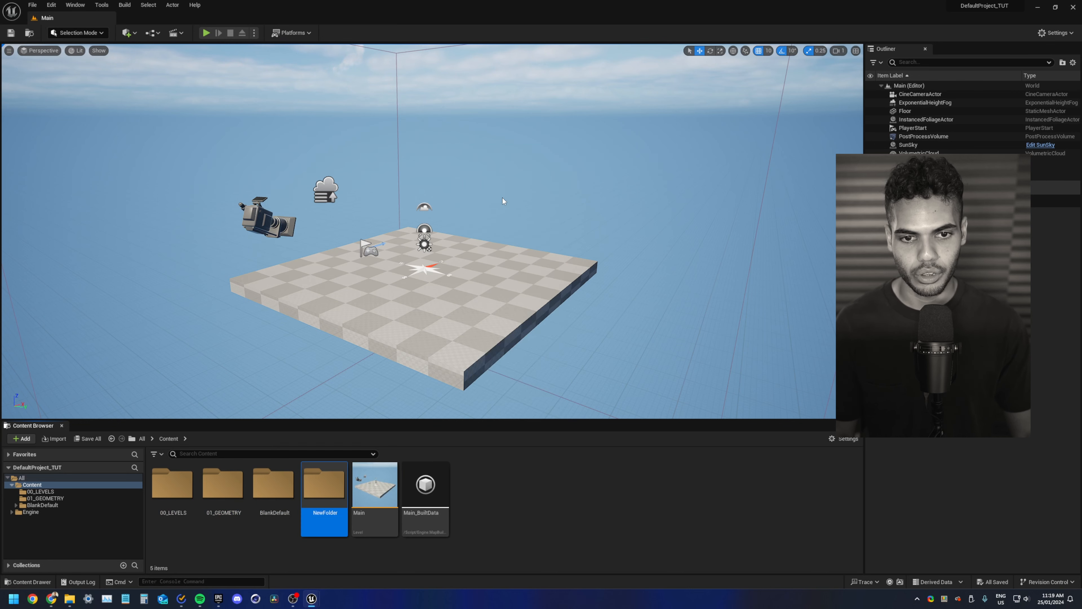
pyautogui.write('02_MAT')
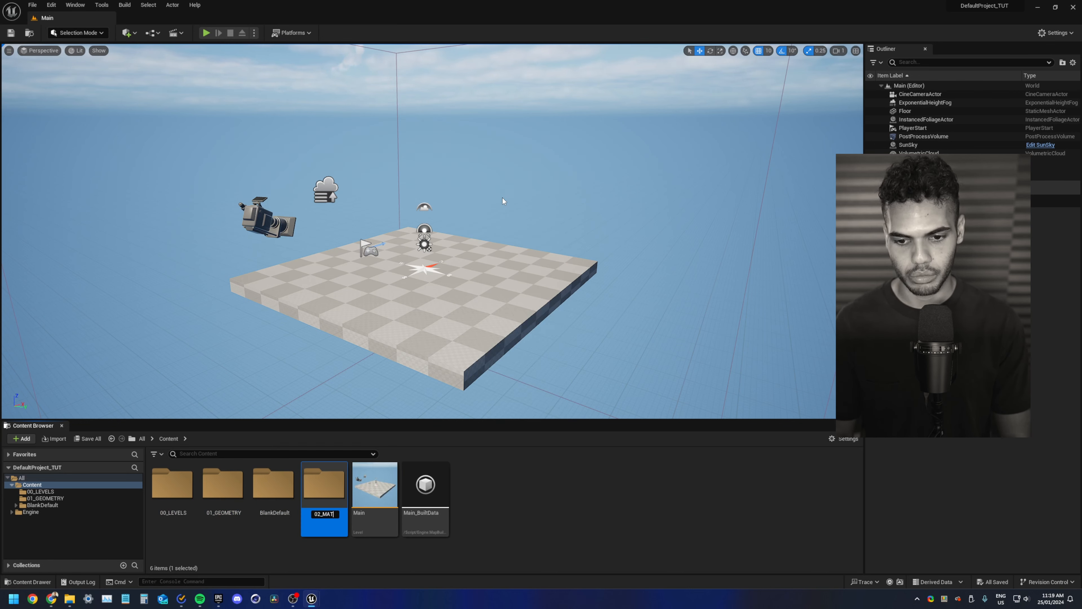
pyautogui.write('ERIALS')
pyautogui.press('Return')
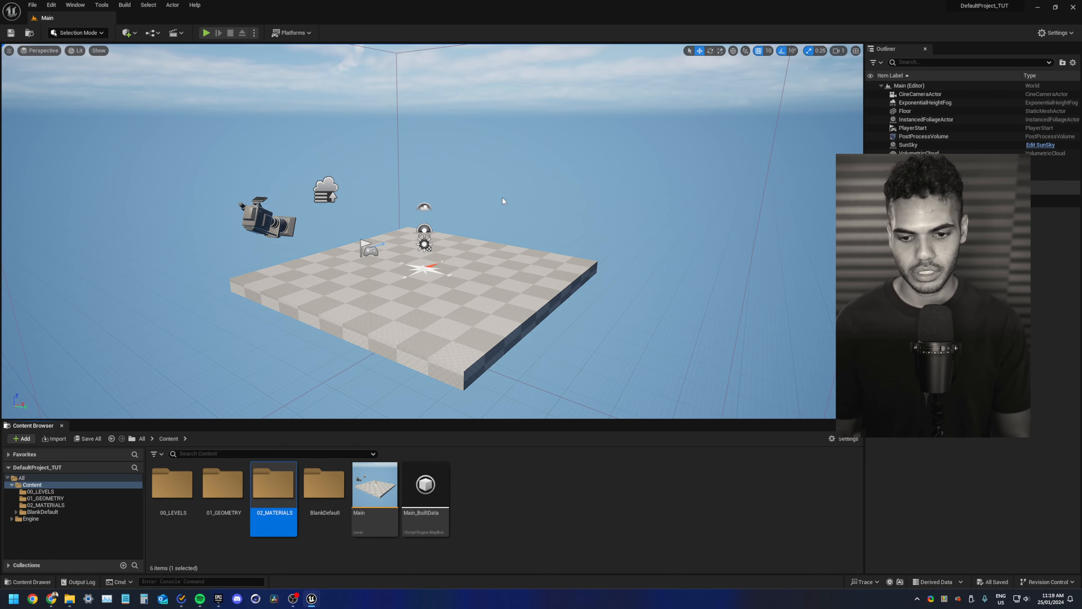
# - Create a folder named 03_SEQUENCER in the Content directory
pyautogui.rightClick(524, 478)
pyautogui.click(543, 234)
pyautogui.write('03_')
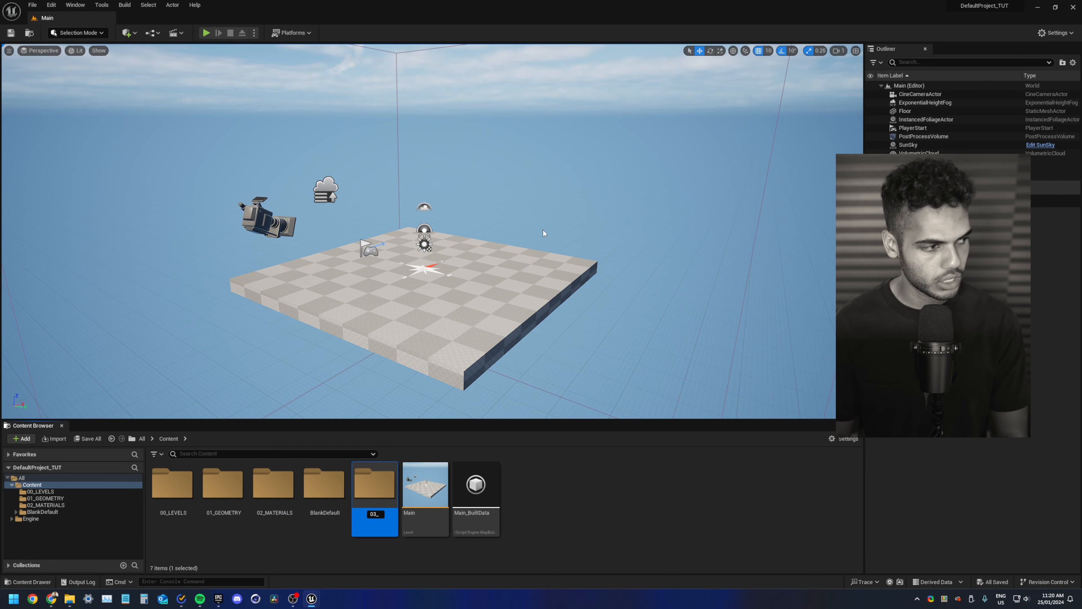
pyautogui.write('SEQUENCER')
pyautogui.press('Return')
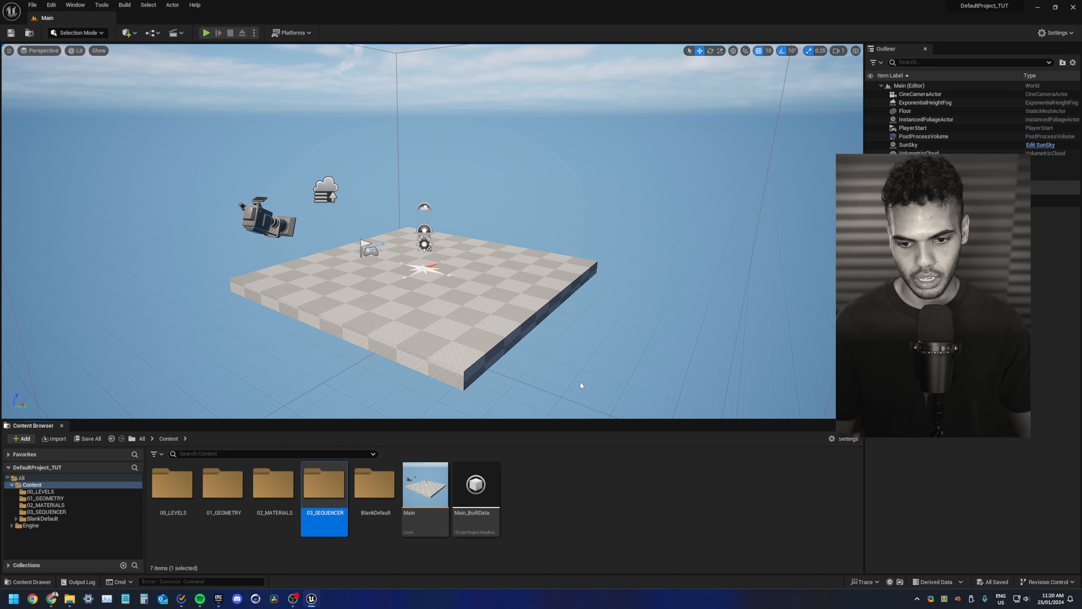
# - Create a folder named 04_ASSETS in the Content directory
pyautogui.rightClick(596, 486)
pyautogui.click(641, 208)
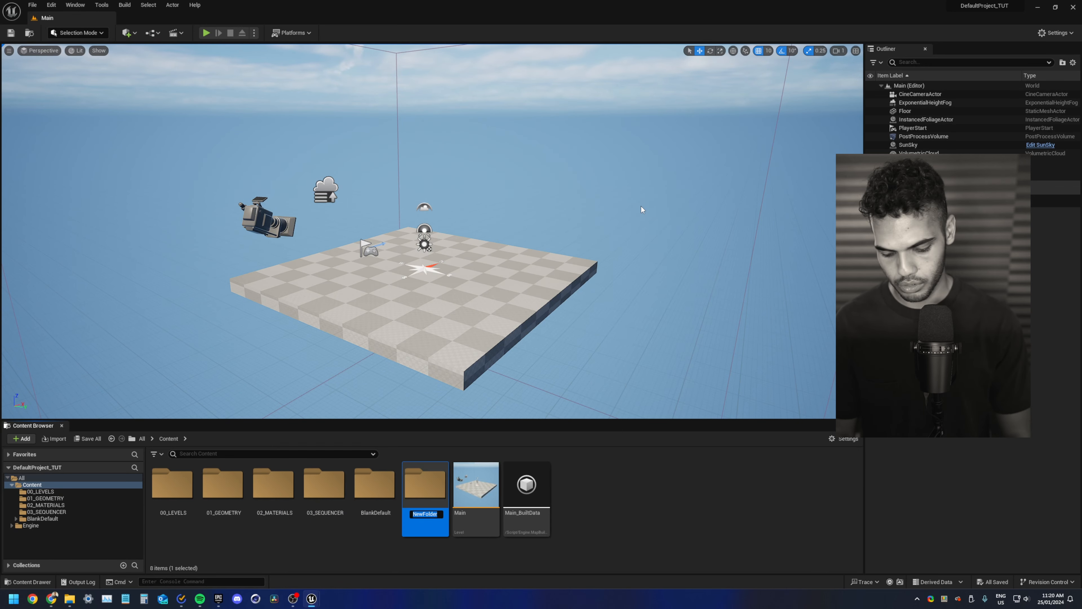
pyautogui.write('04_ASSETS')
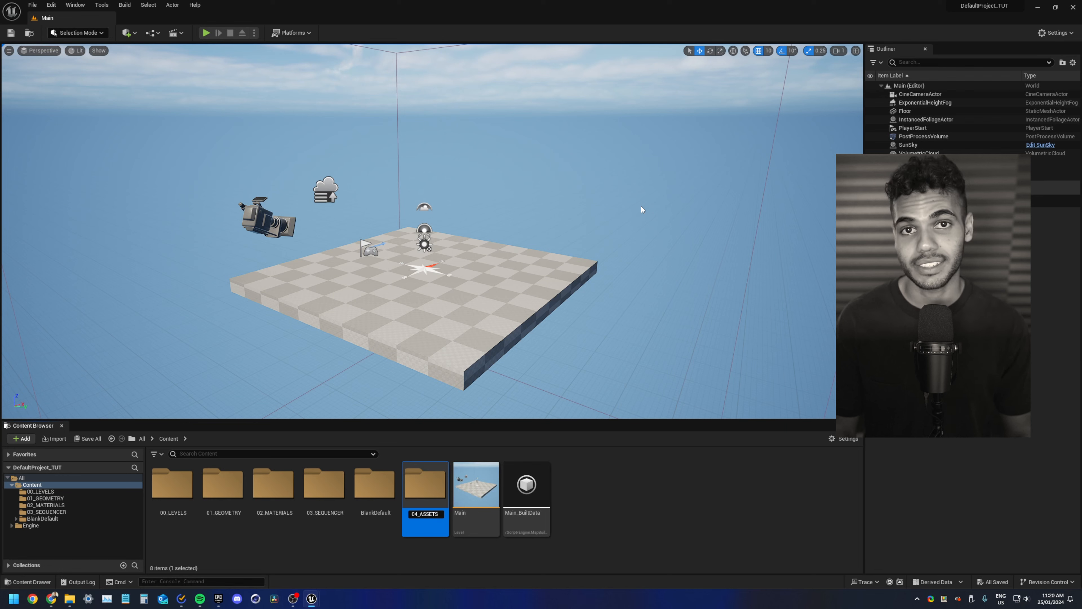
pyautogui.press('Return')
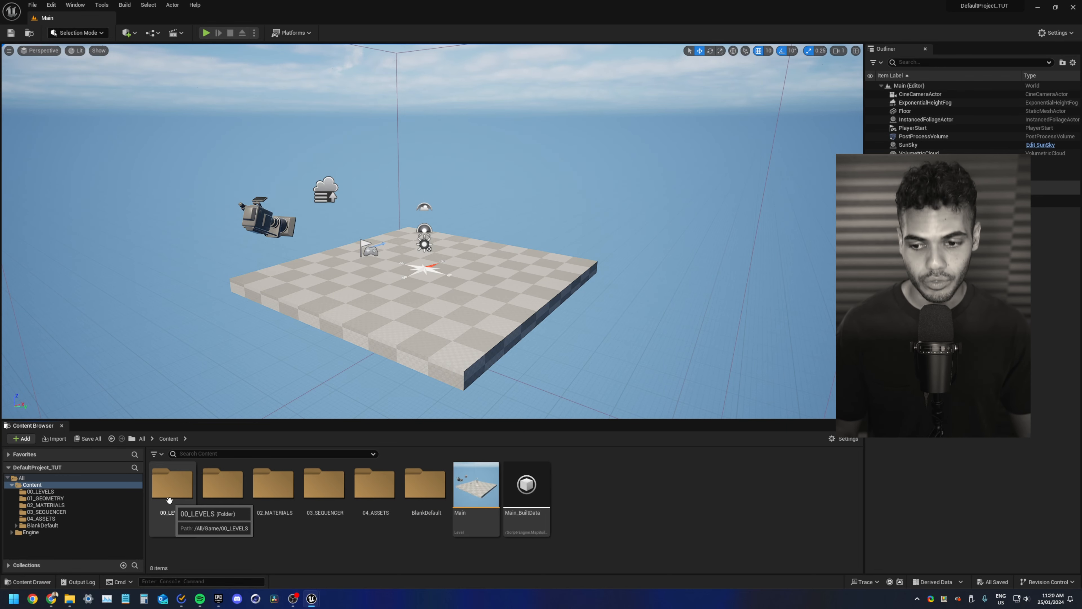
# - Set the 00_LEVELS folder color to a bright, fully saturated orange-yellow, sRGB hex FDB800FF
pyautogui.rightClick(166, 484)
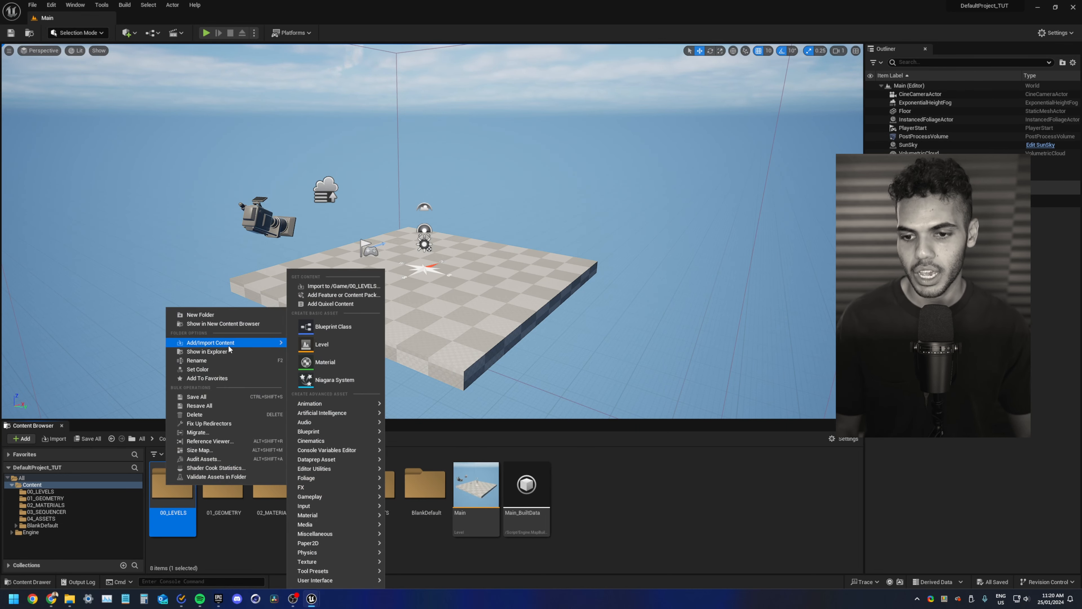
pyautogui.click(233, 369)
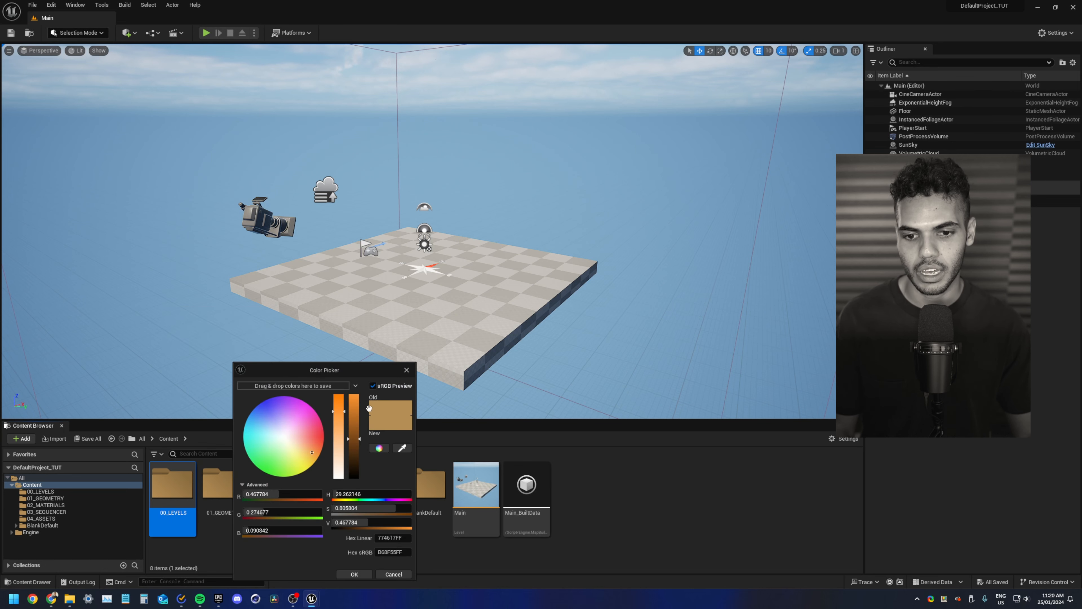
pyautogui.moveTo(355, 399)
pyautogui.mouseDown()
pyautogui.moveTo(355, 427)
pyautogui.moveTo(357, 401)
pyautogui.mouseUp()
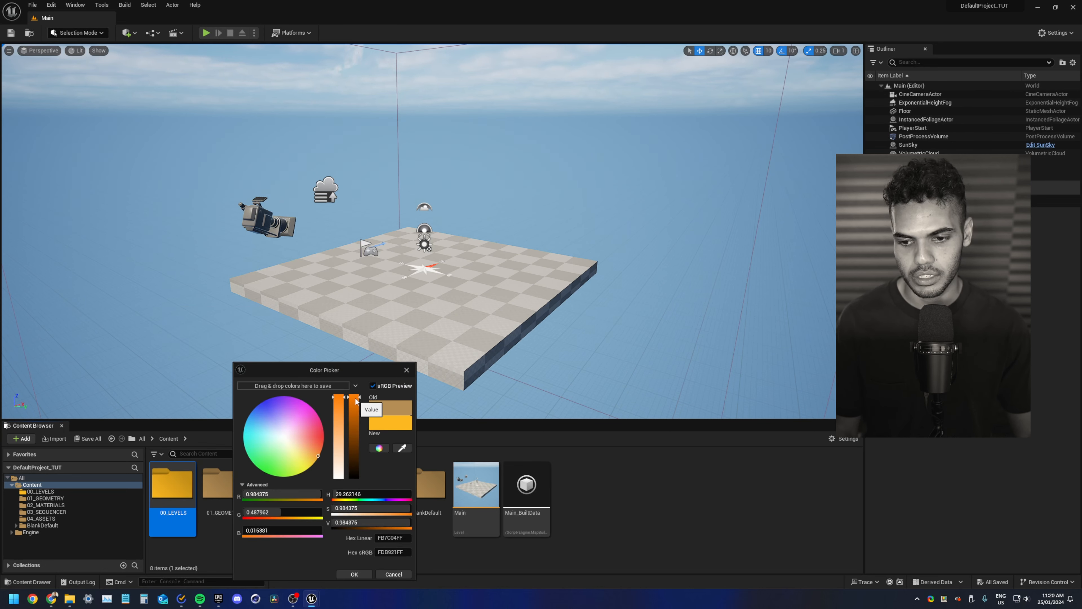
pyautogui.click(338, 396)
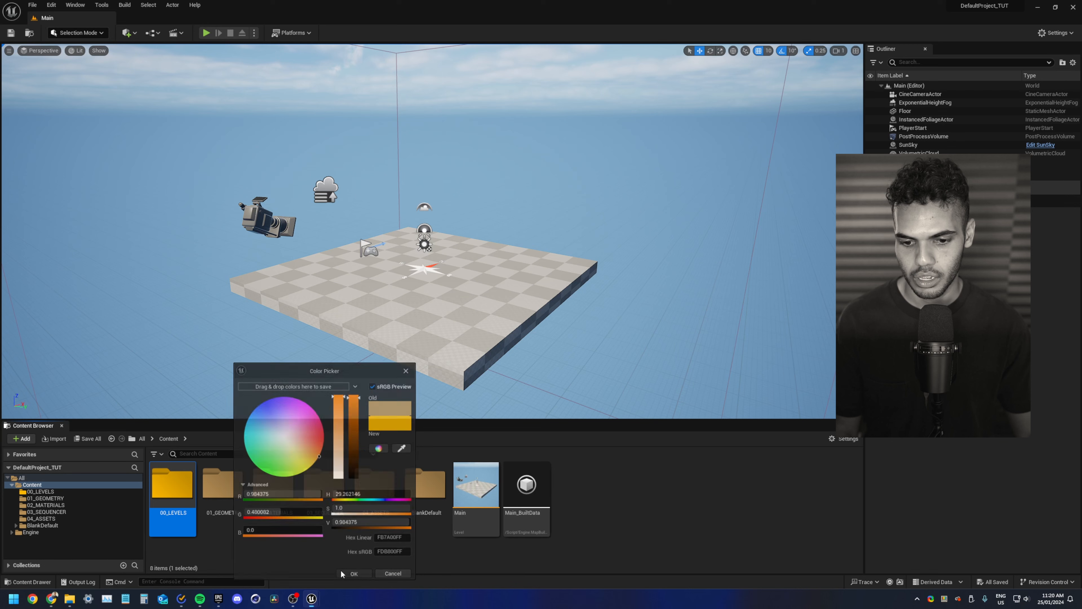
pyautogui.click(354, 575)
# - Give the 01_GEOMETRY folder a new bright green color, sRGB hex 52EF6AFF
pyautogui.click(222, 486)
pyautogui.rightClick(211, 490)
pyautogui.moveTo(272, 380)
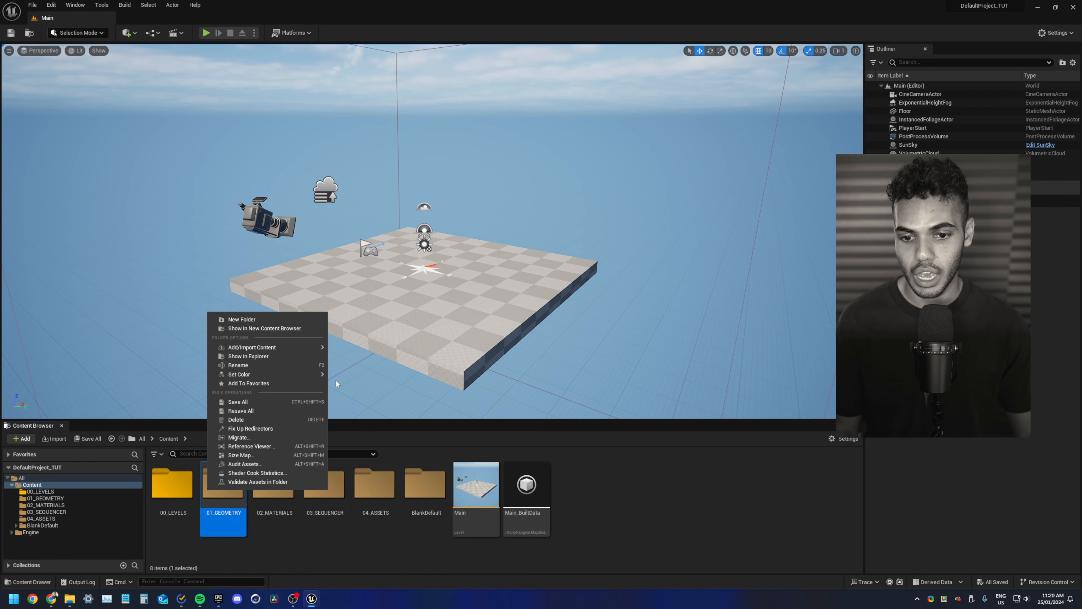
pyautogui.click(350, 377)
pyautogui.click(374, 457)
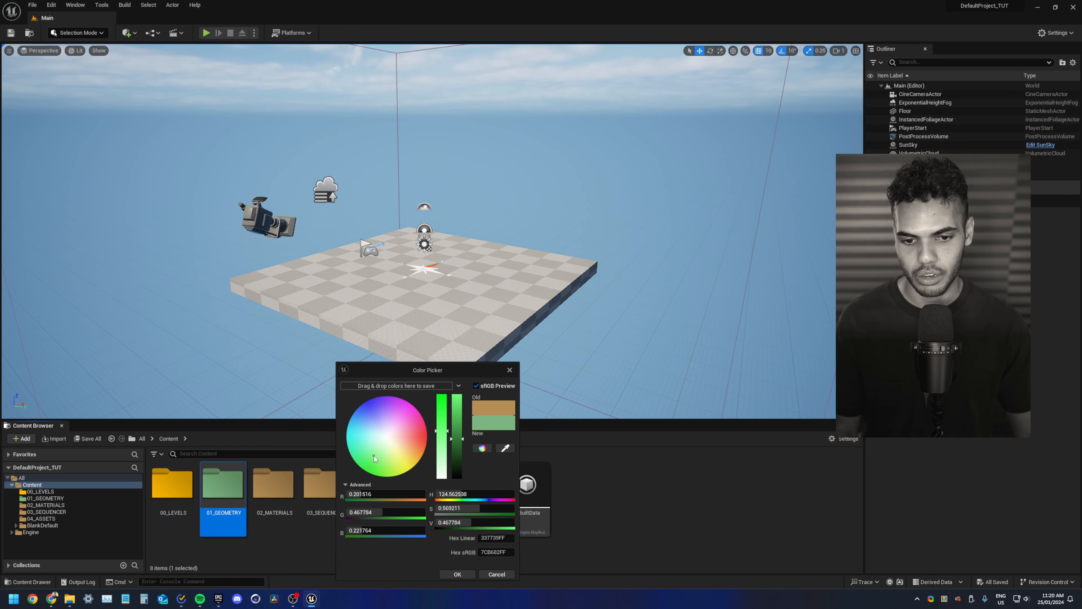
pyautogui.click(439, 402)
pyautogui.click(457, 406)
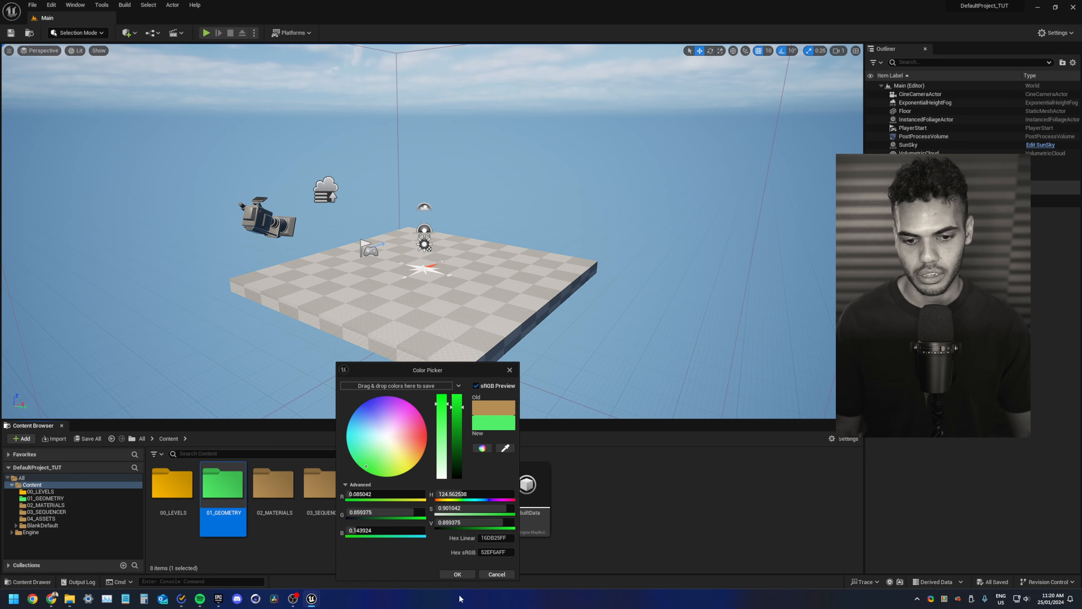
pyautogui.click(458, 576)
# - Give the 02_MATERIALS folder a new bright magenta color, sRGB hex FC4EF2FF
pyautogui.rightClick(256, 515)
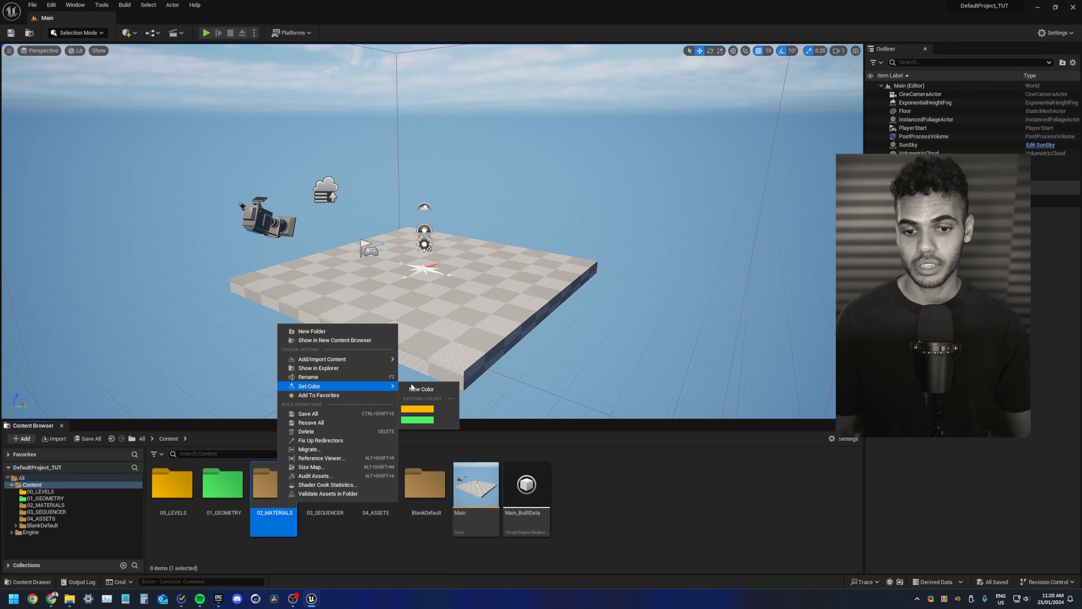
pyautogui.click(425, 405)
pyautogui.click(486, 412)
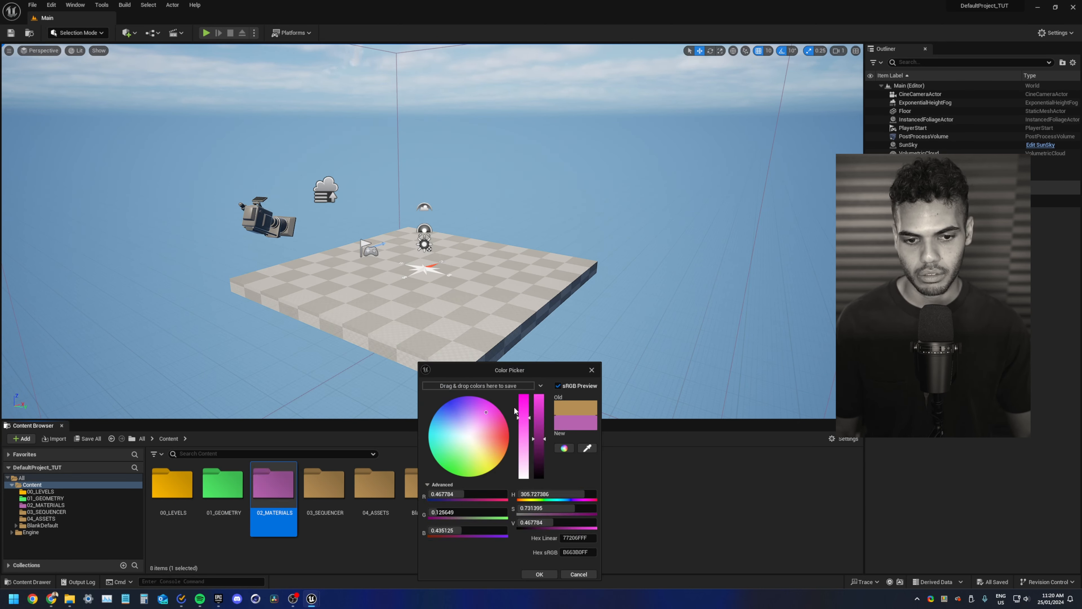
pyautogui.click(539, 402)
pyautogui.click(525, 402)
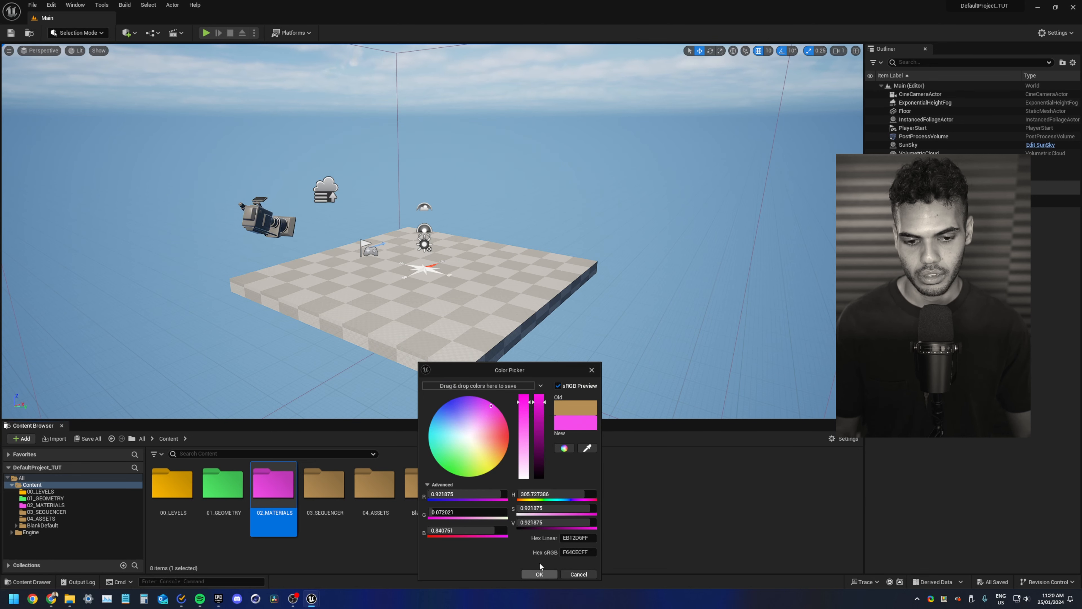
pyautogui.click(539, 398)
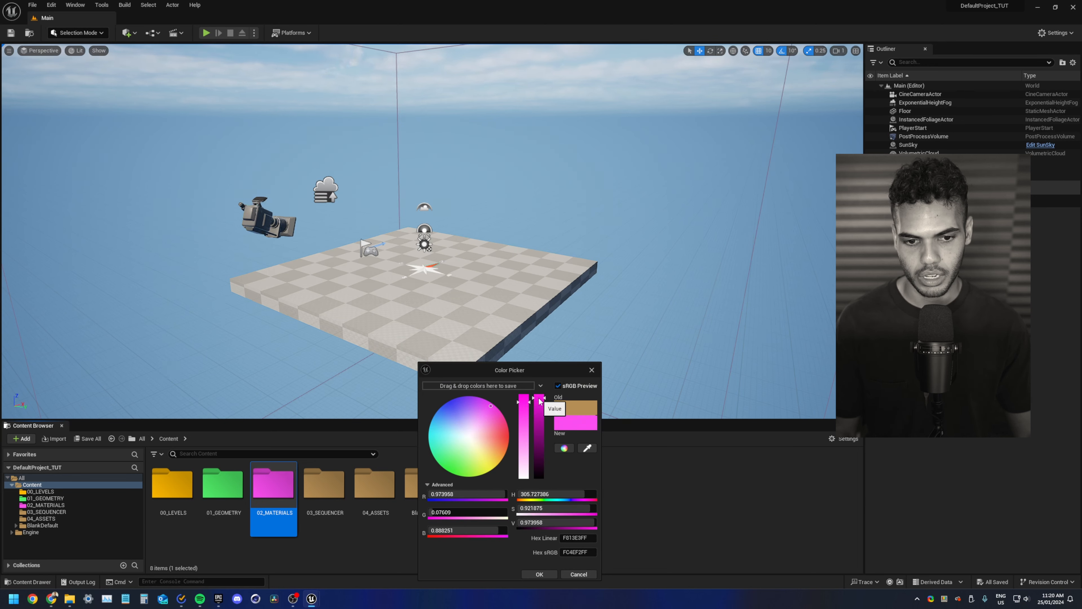
pyautogui.click(539, 574)
# - Give the 03_SEQUENCER folder a new bright, highly saturated red color
pyautogui.click(324, 484)
pyautogui.rightClick(337, 486)
pyautogui.moveTo(409, 380)
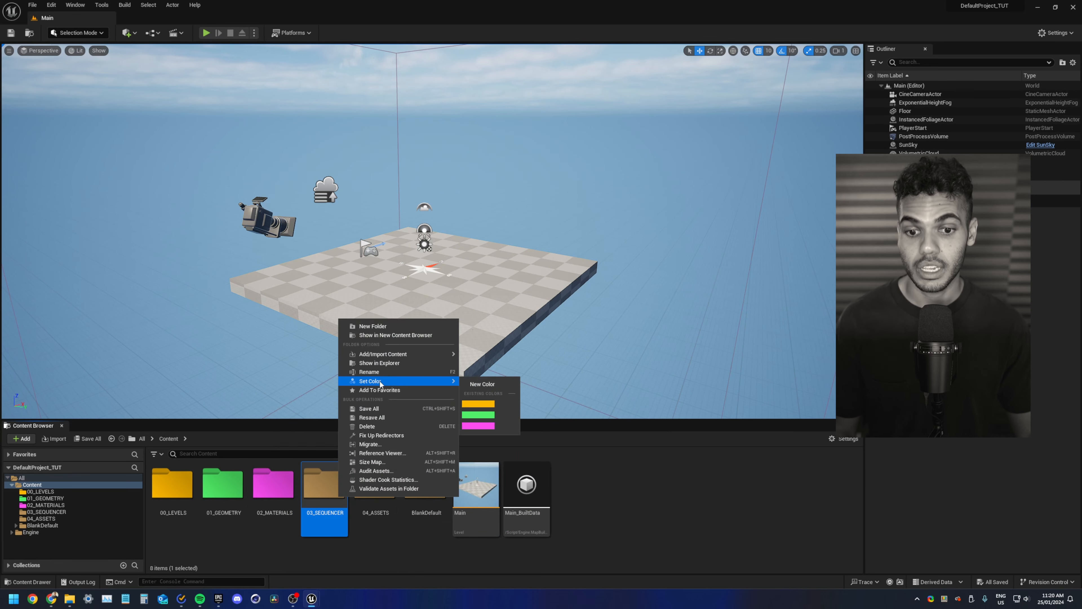
pyautogui.click(488, 383)
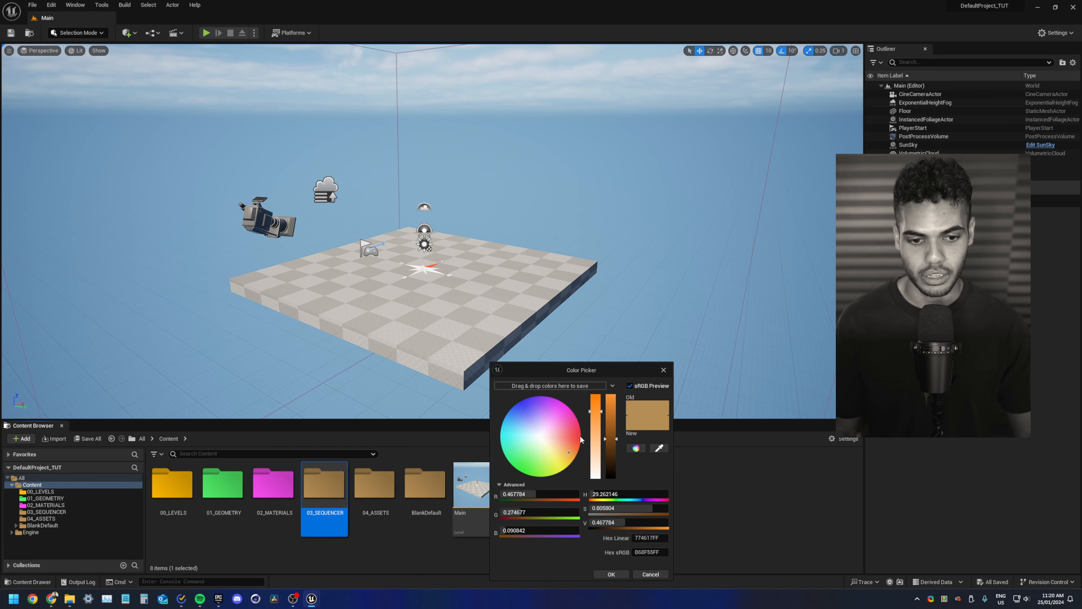
pyautogui.click(579, 436)
pyautogui.click(611, 406)
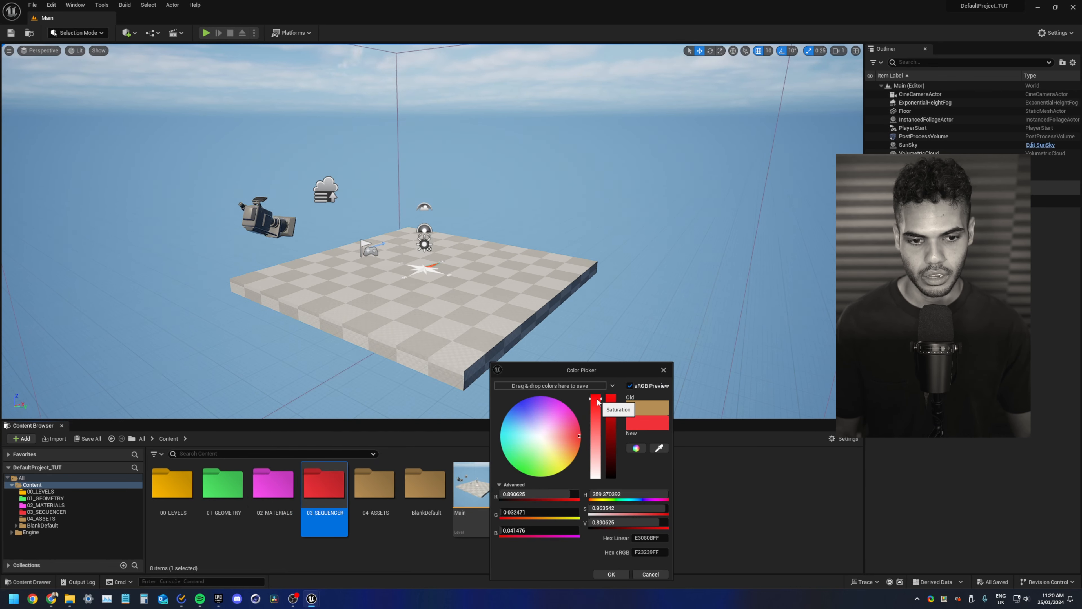
pyautogui.click(611, 574)
# - Give the 04_ASSETS folder a new light, softly saturated sky-blue color
pyautogui.click(375, 486)
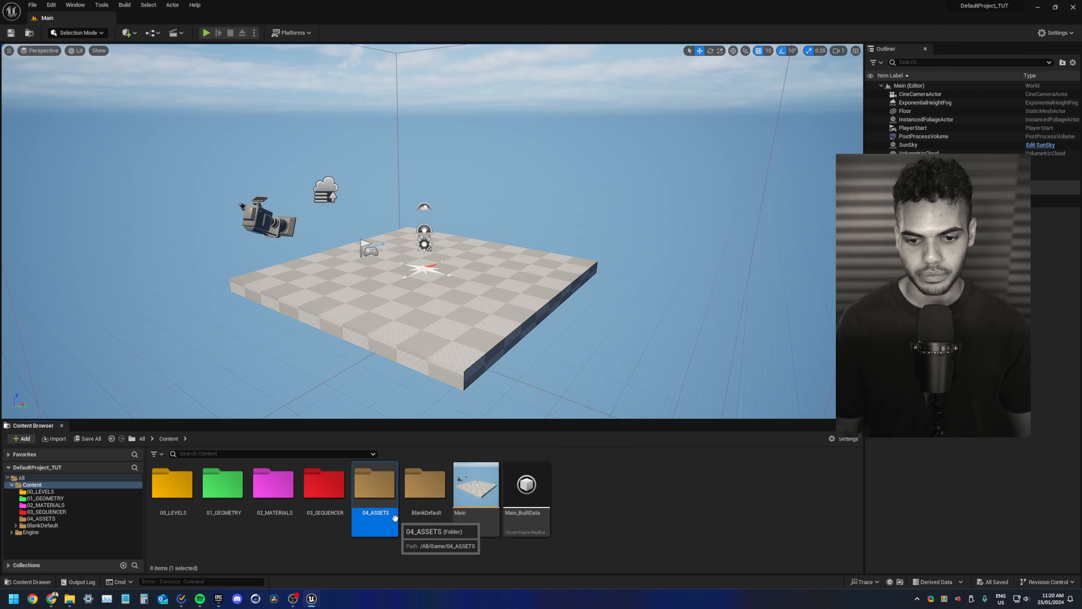
pyautogui.rightClick(395, 518)
pyautogui.moveTo(490, 376)
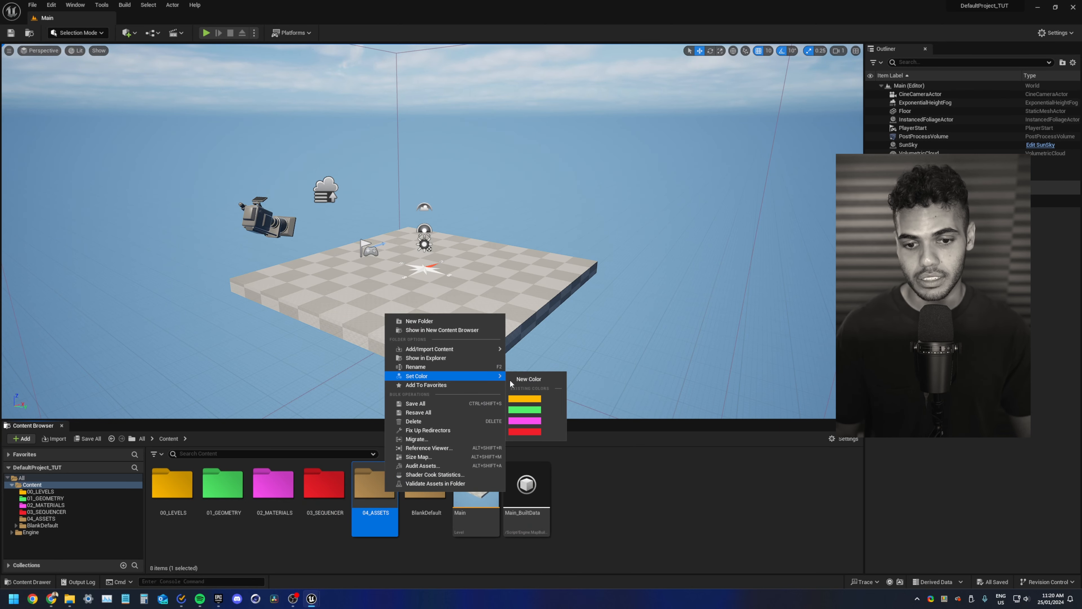
pyautogui.click(525, 379)
pyautogui.click(562, 437)
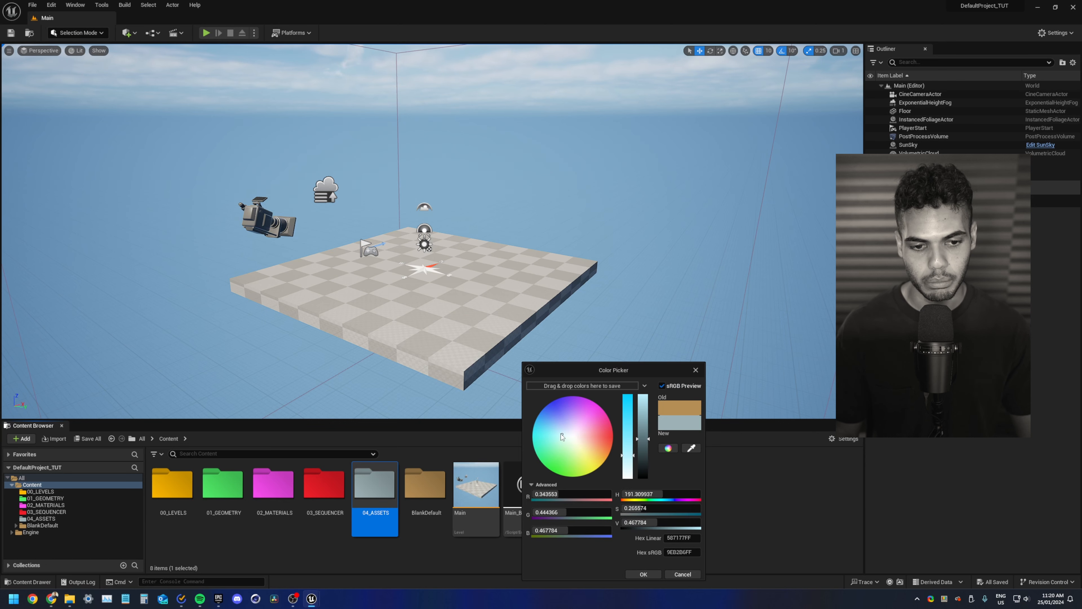
pyautogui.click(642, 404)
pyautogui.moveTo(628, 411); pyautogui.dragTo(627, 427)
pyautogui.click(641, 574)
pyautogui.click(659, 498)
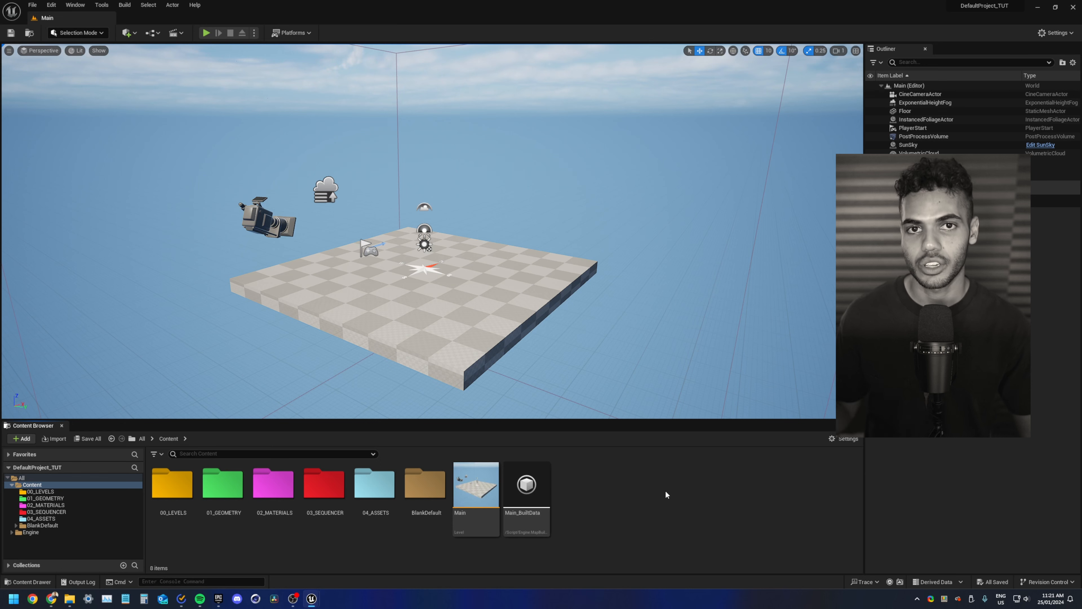
pyautogui.click(173, 490)
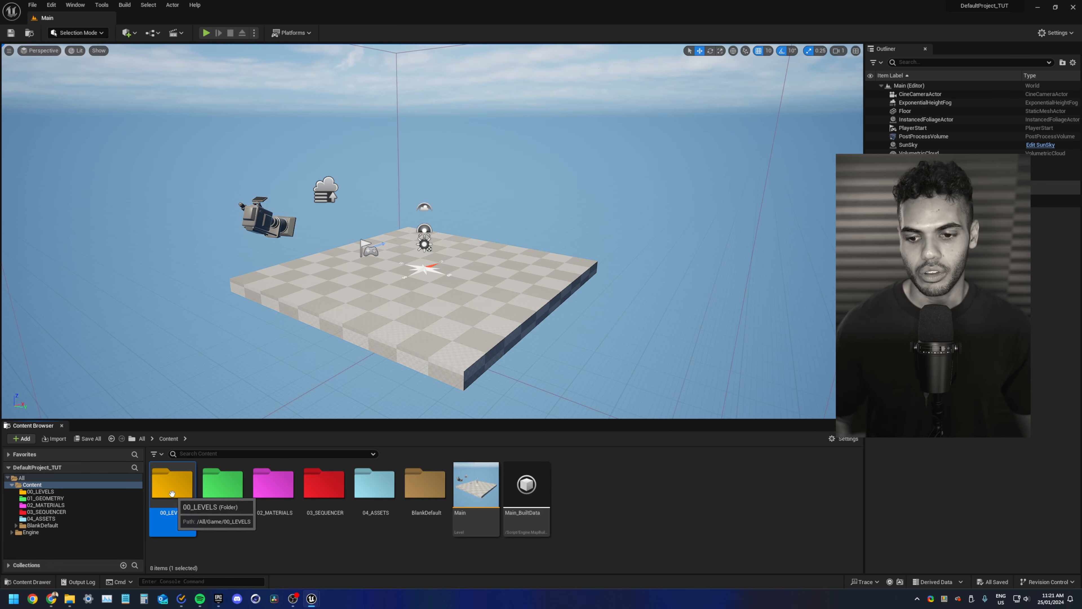
pyautogui.keyDown('shift'); pyautogui.click(371, 507); pyautogui.keyUp('shift')
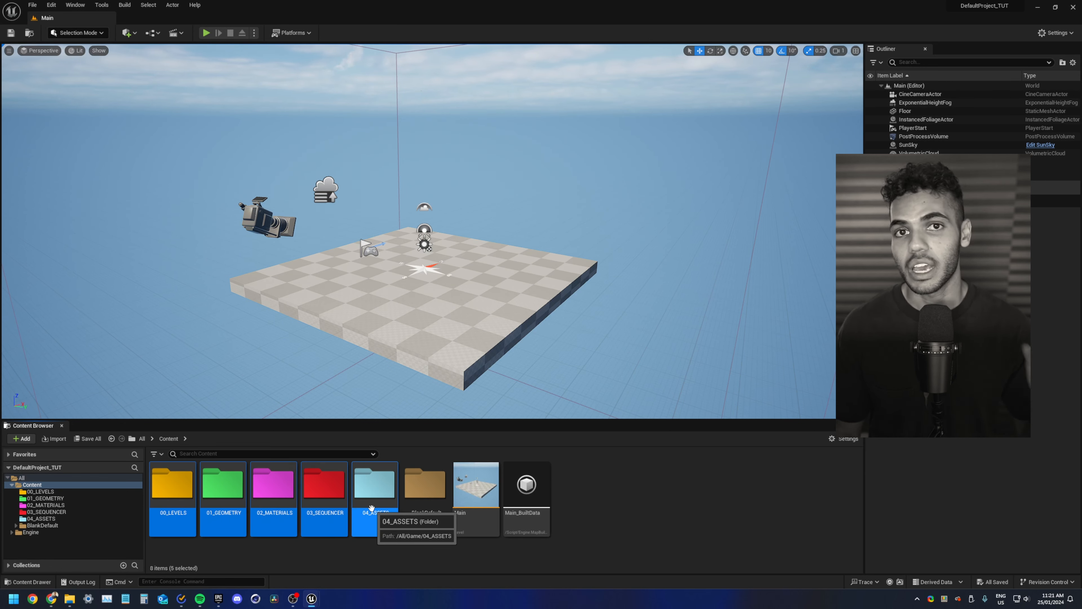
pyautogui.click(625, 518)
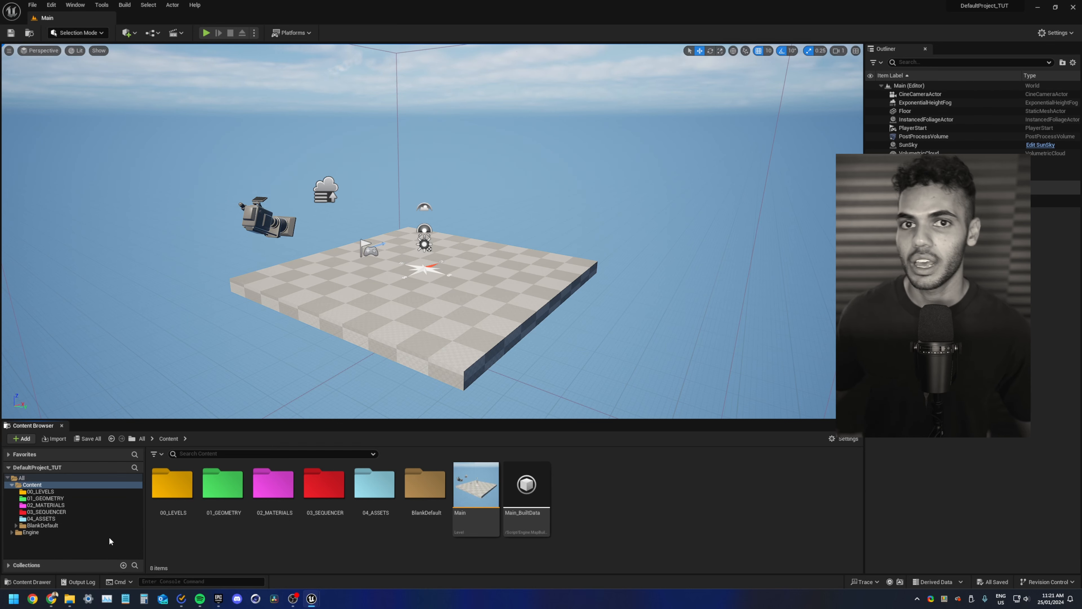
pyautogui.click(368, 510)
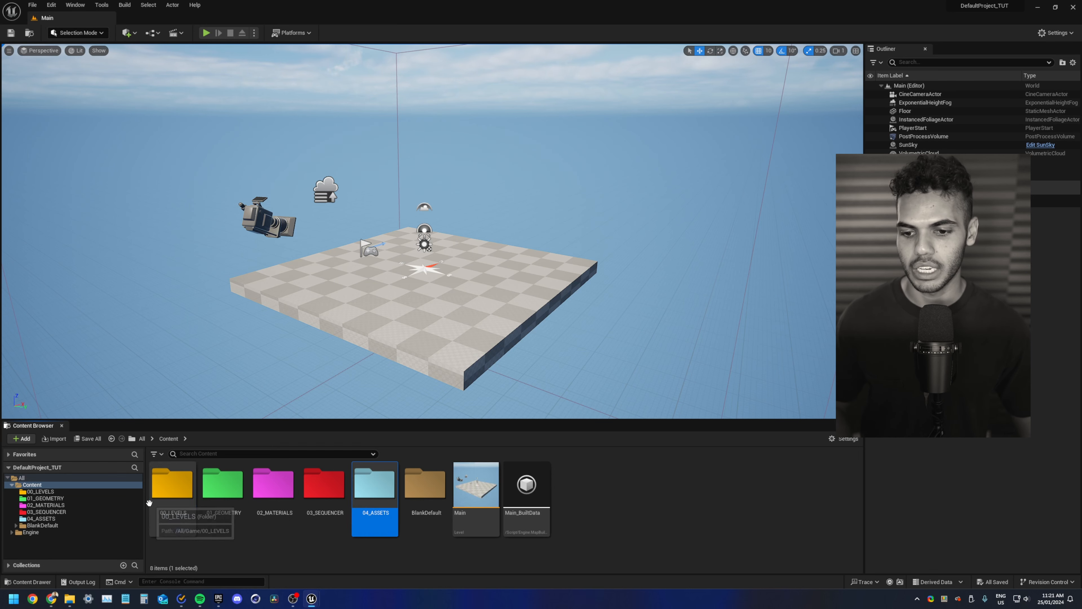
pyautogui.click(152, 505)
pyautogui.click(629, 485)
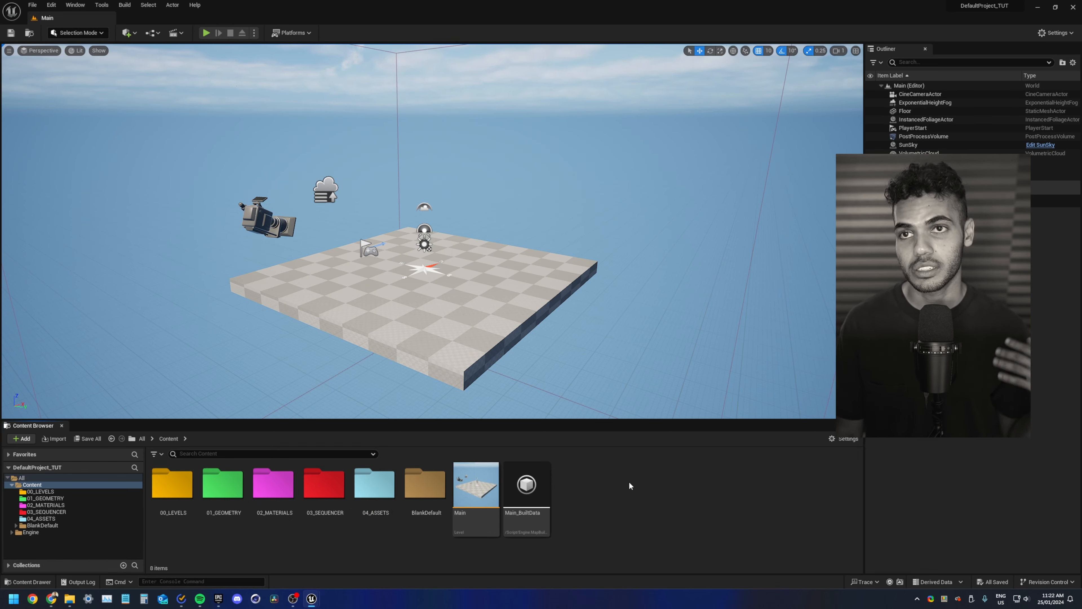
pyautogui.doubleClick(372, 488)
pyautogui.hotkey('alt', 'Left')
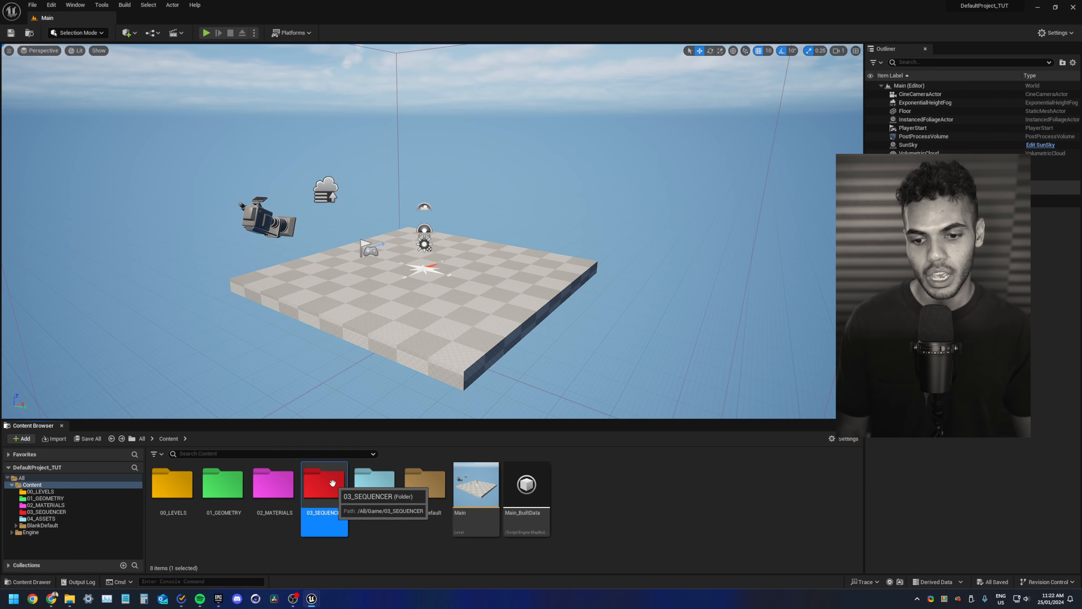
pyautogui.doubleClick(333, 483)
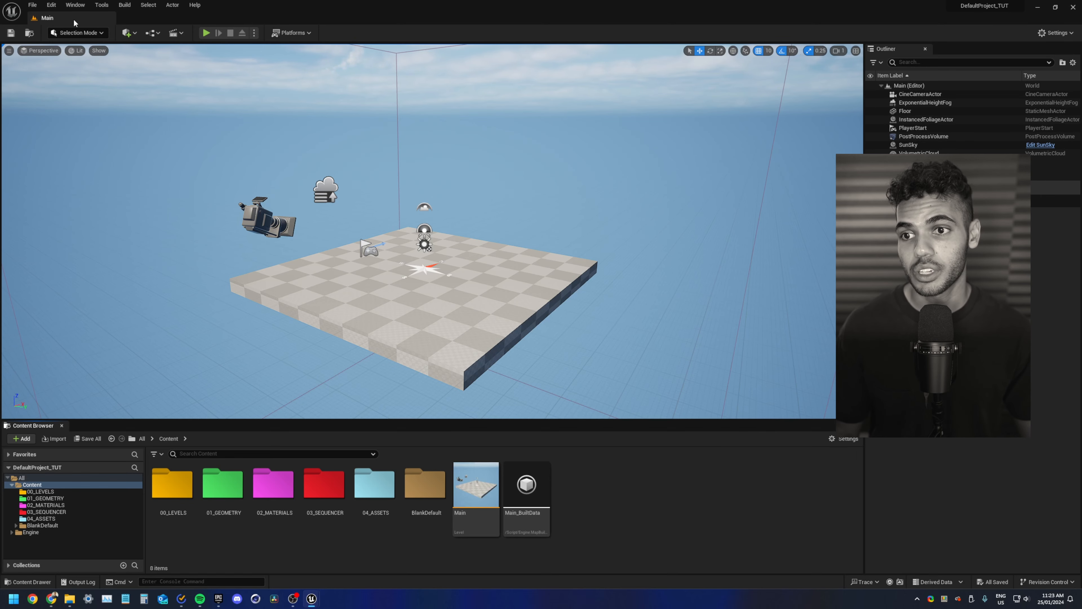
# - Open the Project Settings, search for ray tracing, and review the Lumen hardware ray tracing and Software Ray Tracing Mode options
pyautogui.click(51, 5)
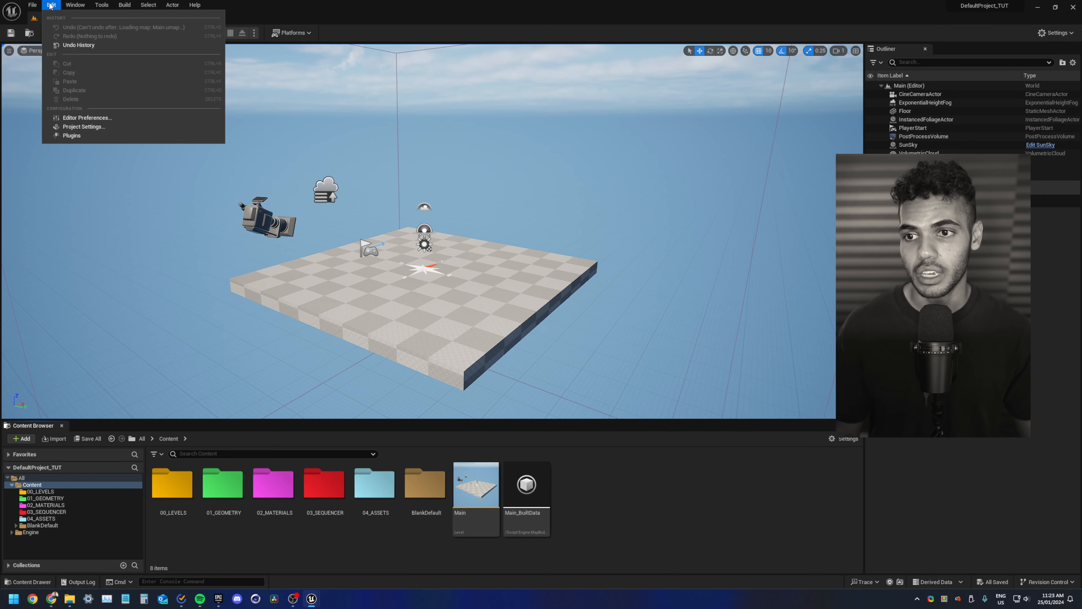
pyautogui.click(84, 126)
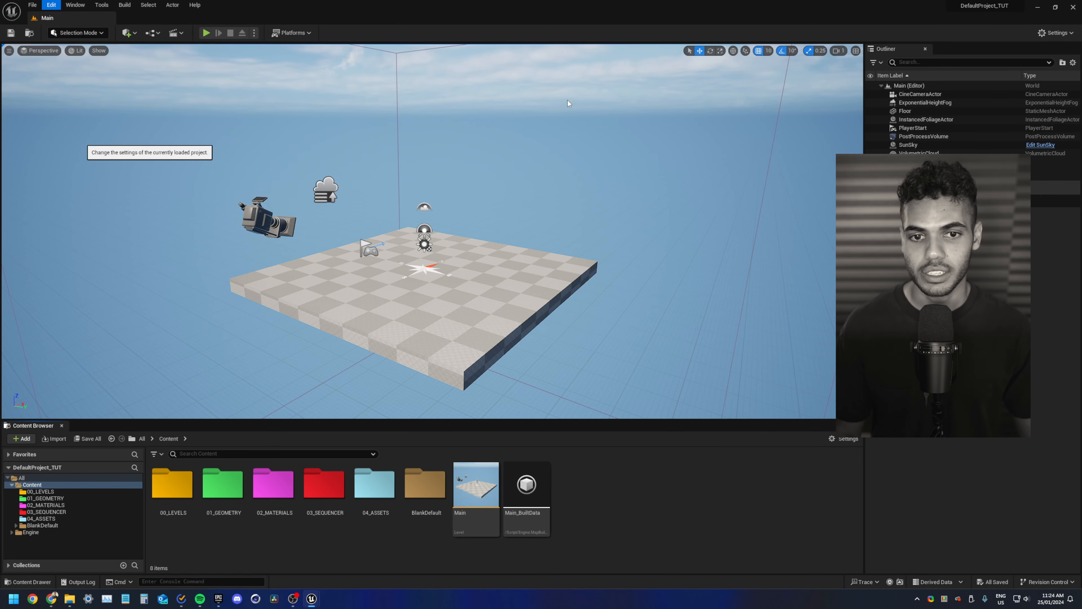
pyautogui.write('ray tracing')
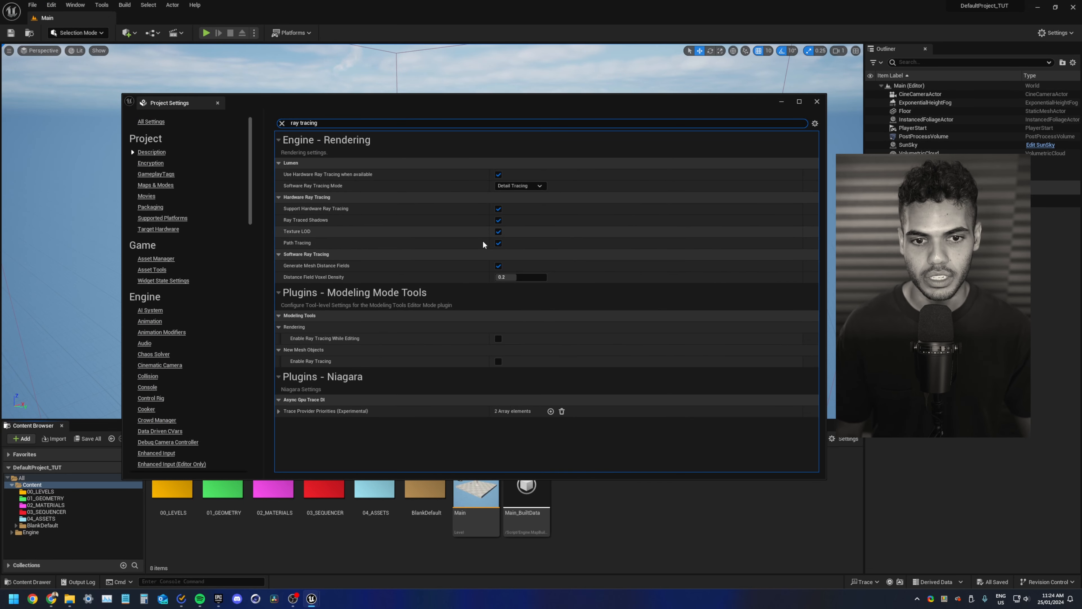
pyautogui.moveTo(365, 177)
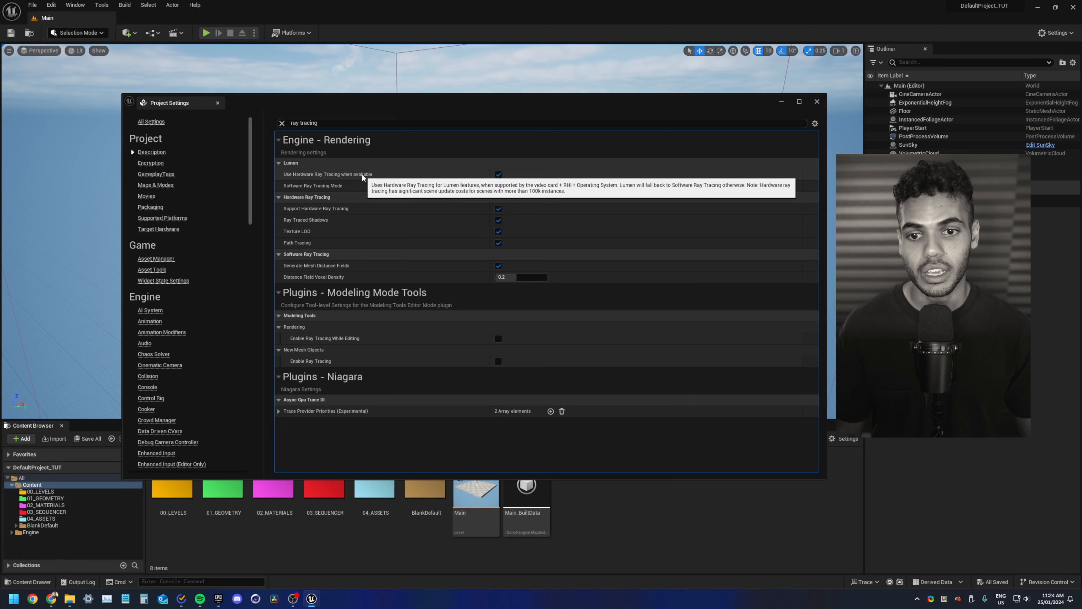
pyautogui.moveTo(527, 186)
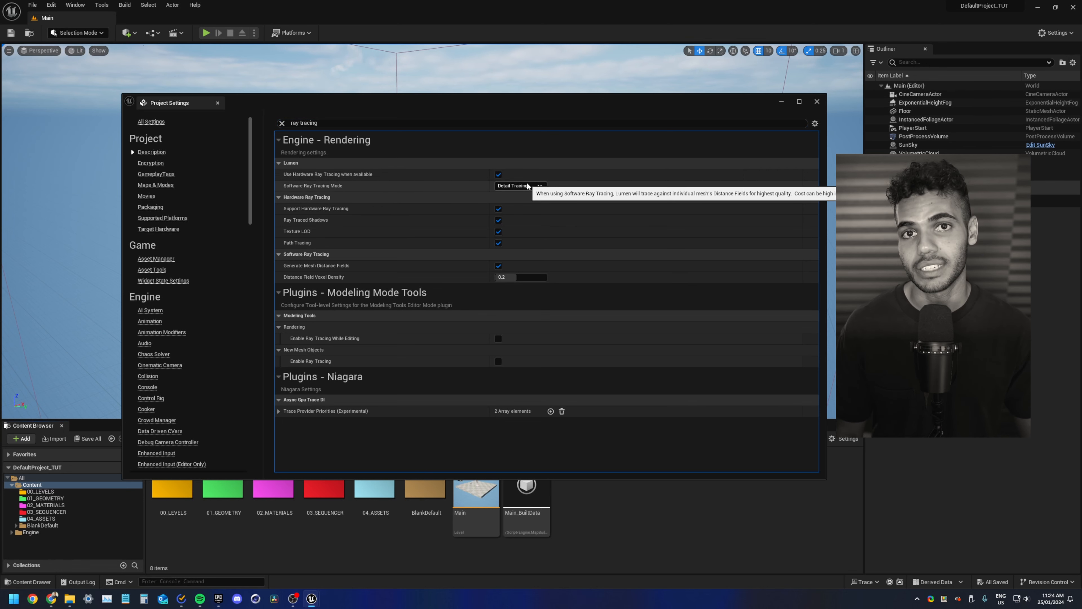
pyautogui.moveTo(328, 190)
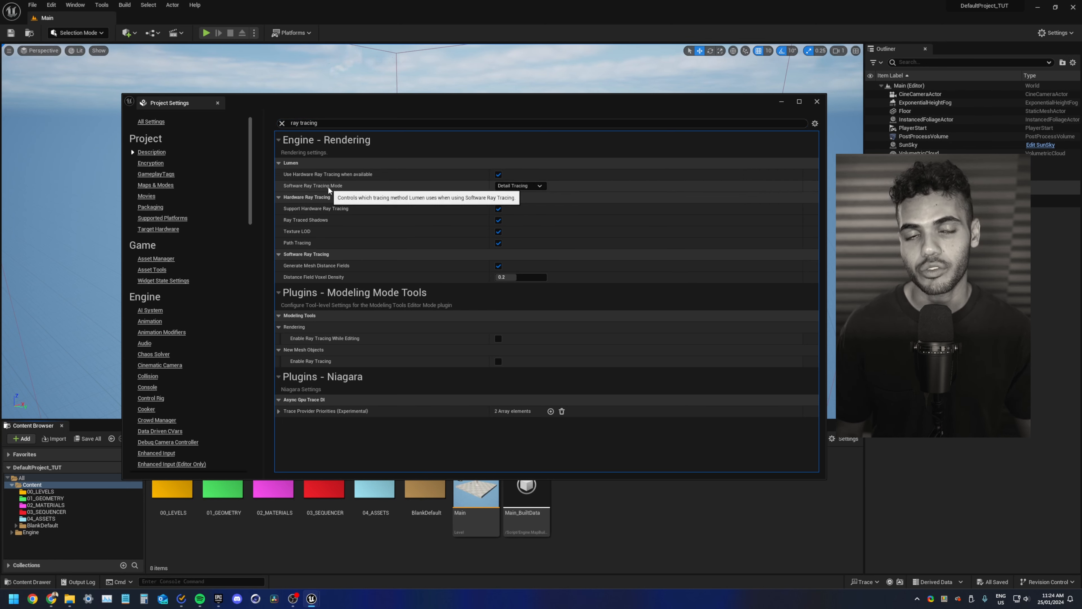
# - Search the project settings for ray and set Lumen's Ray Lighting Mode to Hit Lighting for Reflections
pyautogui.click(282, 123)
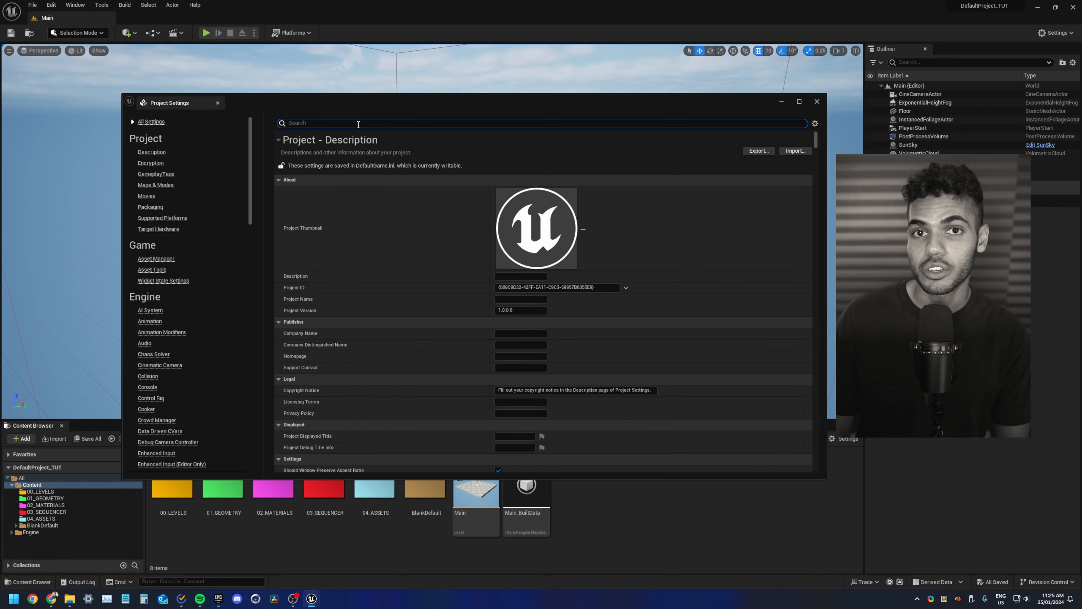
pyautogui.write('ray')
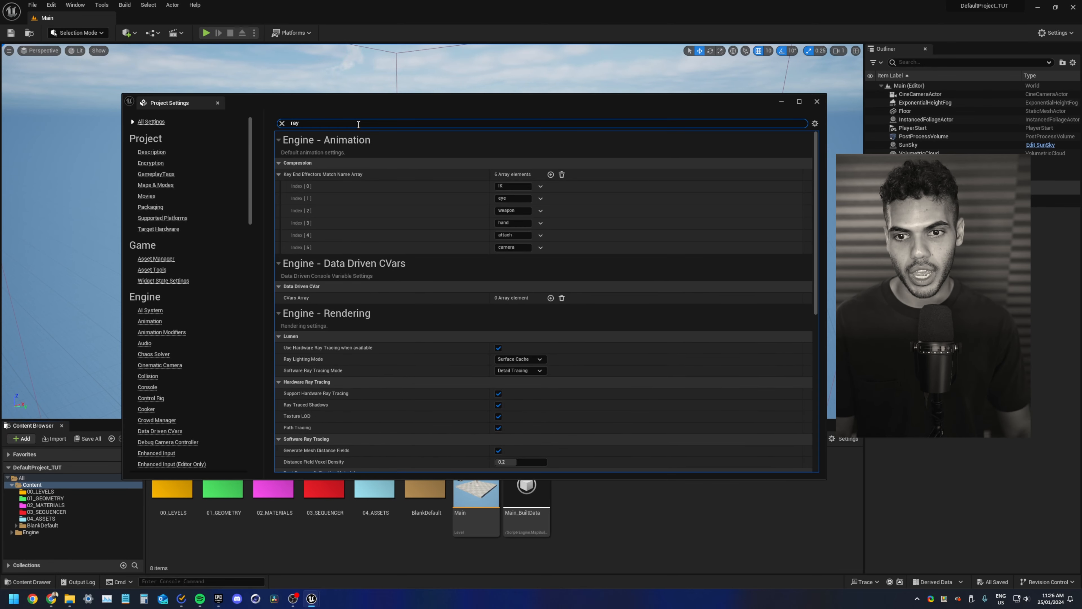
pyautogui.scroll(-1, 404, 226)
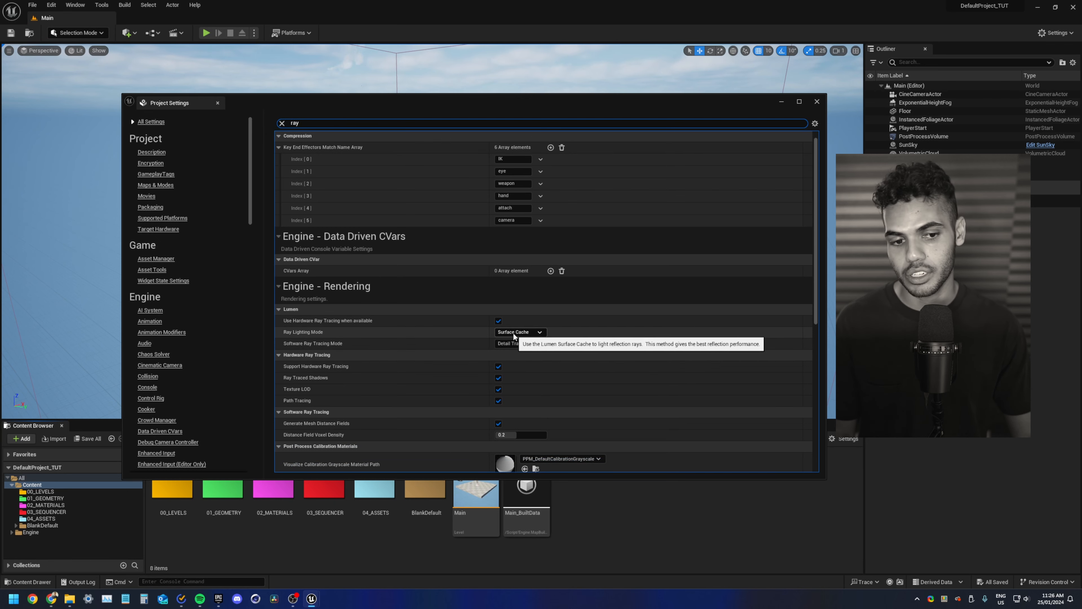
pyautogui.click(514, 334)
pyautogui.click(522, 352)
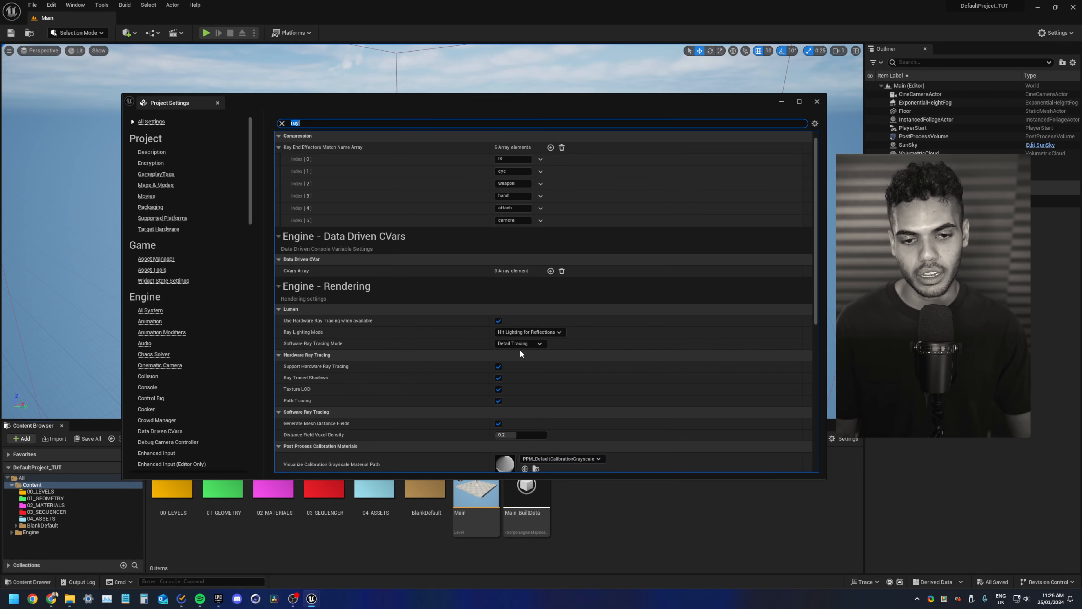
pyautogui.click(523, 332)
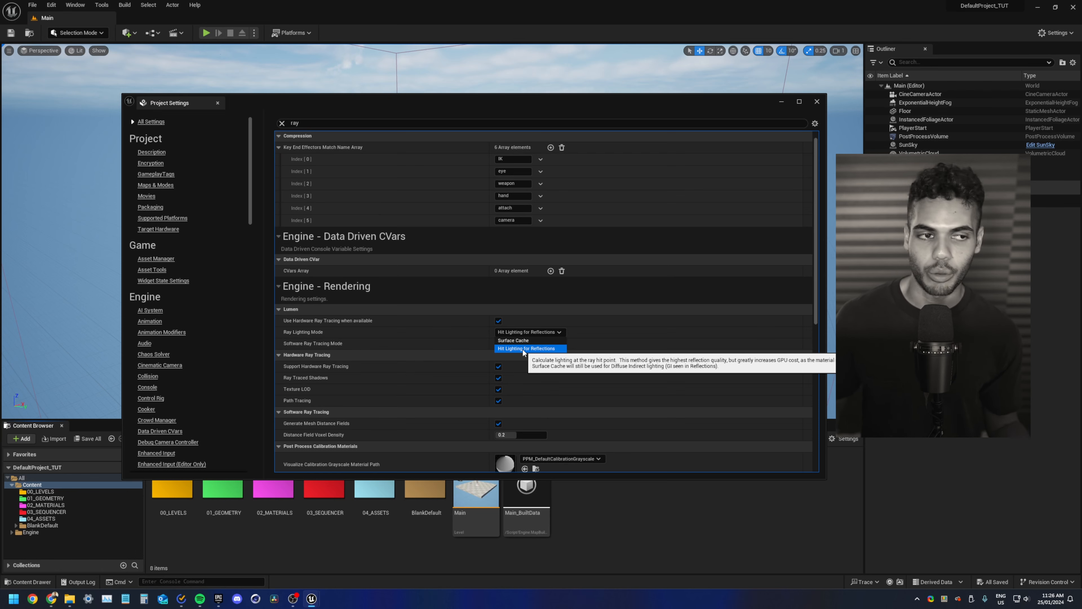
# - Search the project settings for shadow to check the Shadow Map Method in the Rendering settings
pyautogui.click(344, 123)
pyautogui.write('sh')
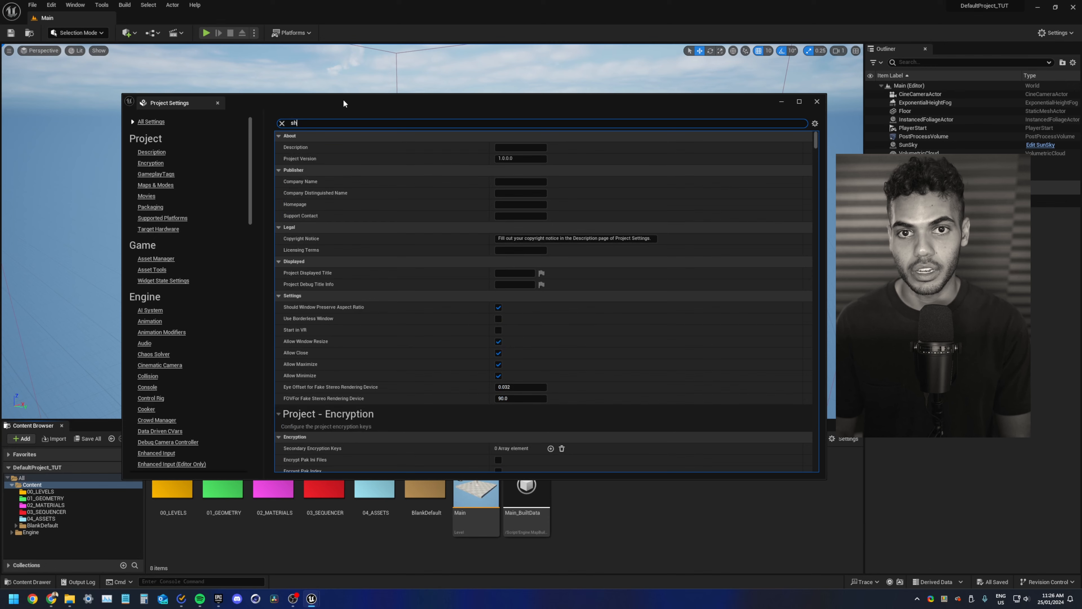
pyautogui.write('adows')
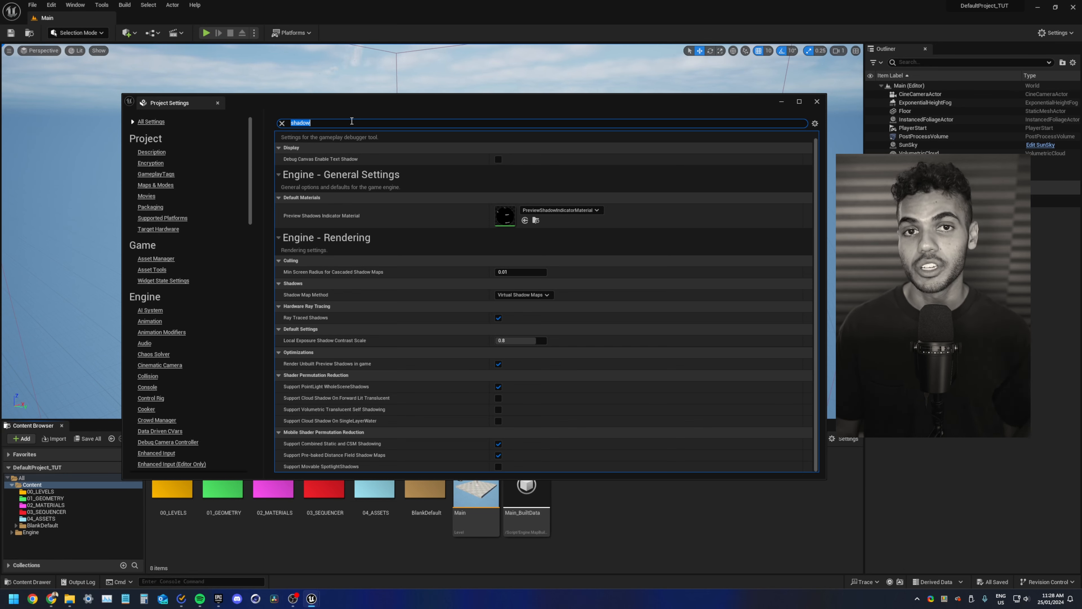
# - Search the project settings for alpha, set post-processing alpha channel support to Linear color space only, and postpone the editor restart
pyautogui.write('alpha')
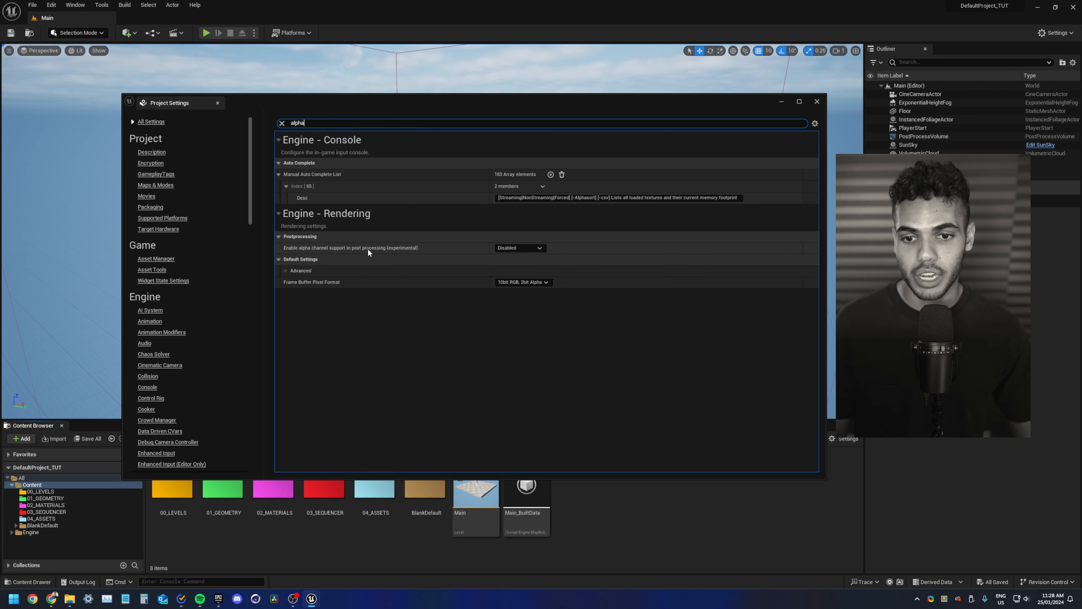
pyautogui.click(535, 248)
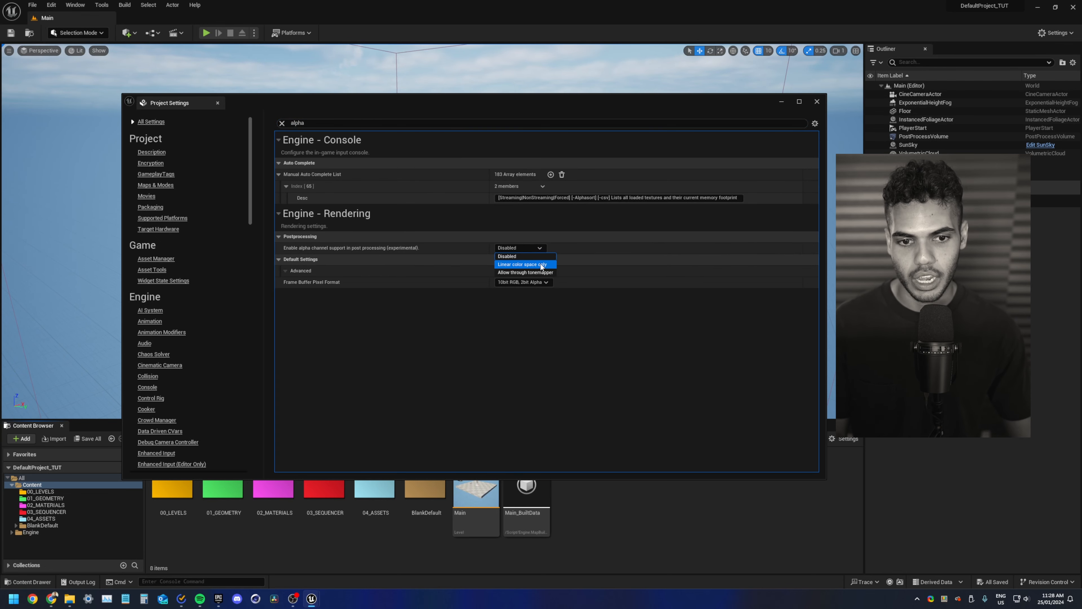
pyautogui.click(524, 264)
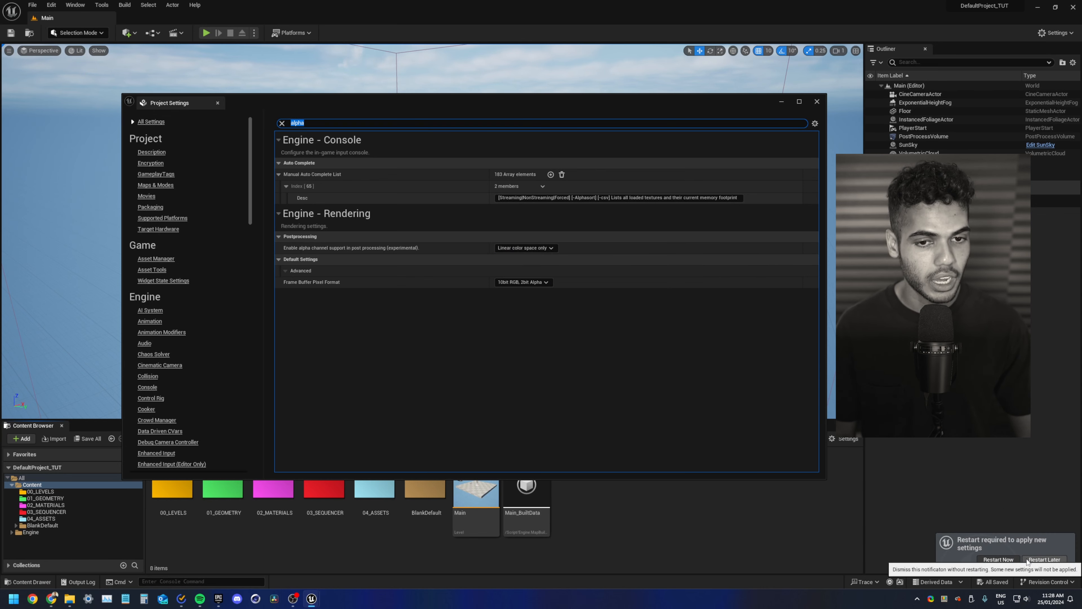
pyautogui.click(1027, 561)
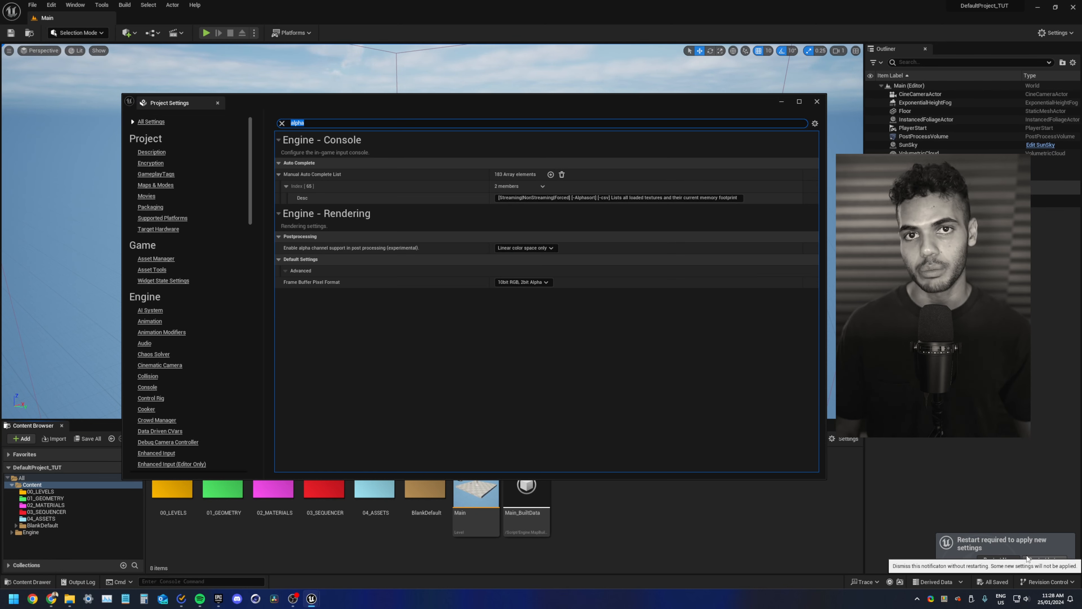
# - Search the project settings for near clip, set the Near Clip Plane to 2, and close the Project Settings
pyautogui.click(337, 122)
pyautogui.write('near cli')
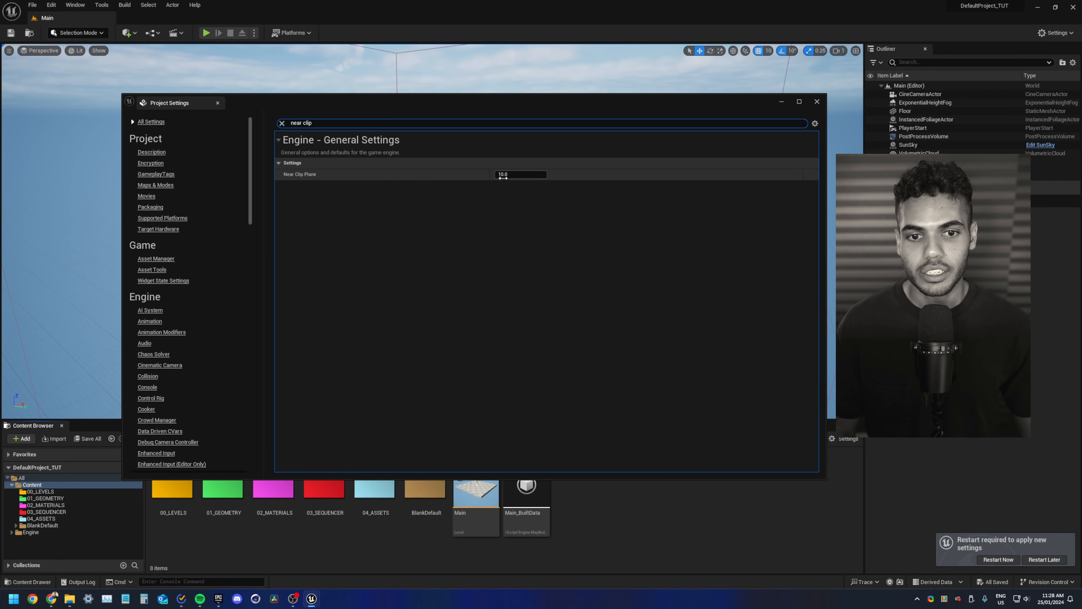
pyautogui.click(503, 175)
pyautogui.write('2')
pyautogui.press('Return')
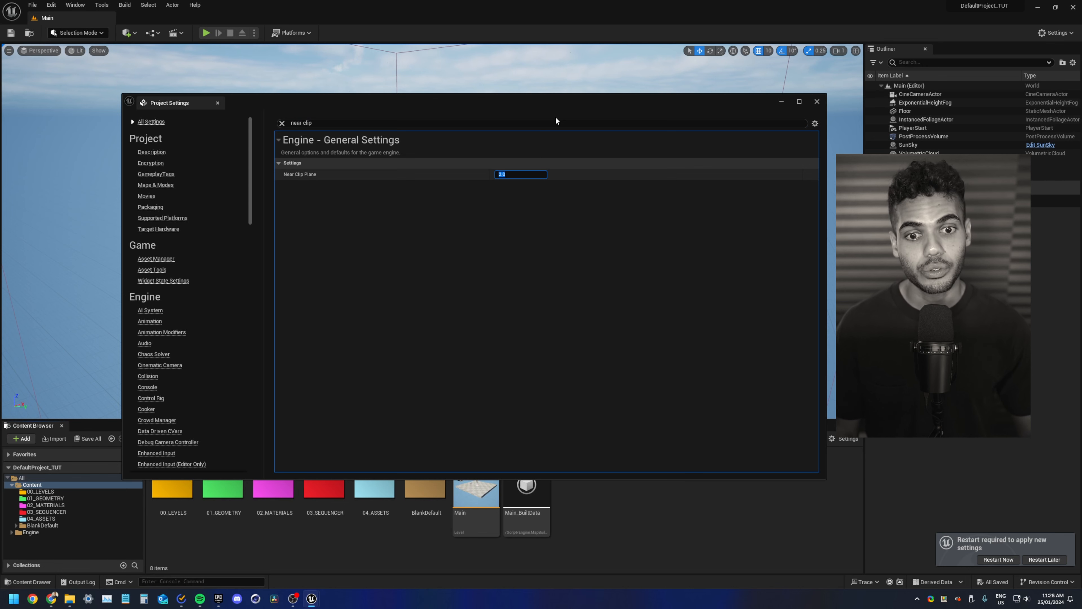
pyautogui.click(585, 236)
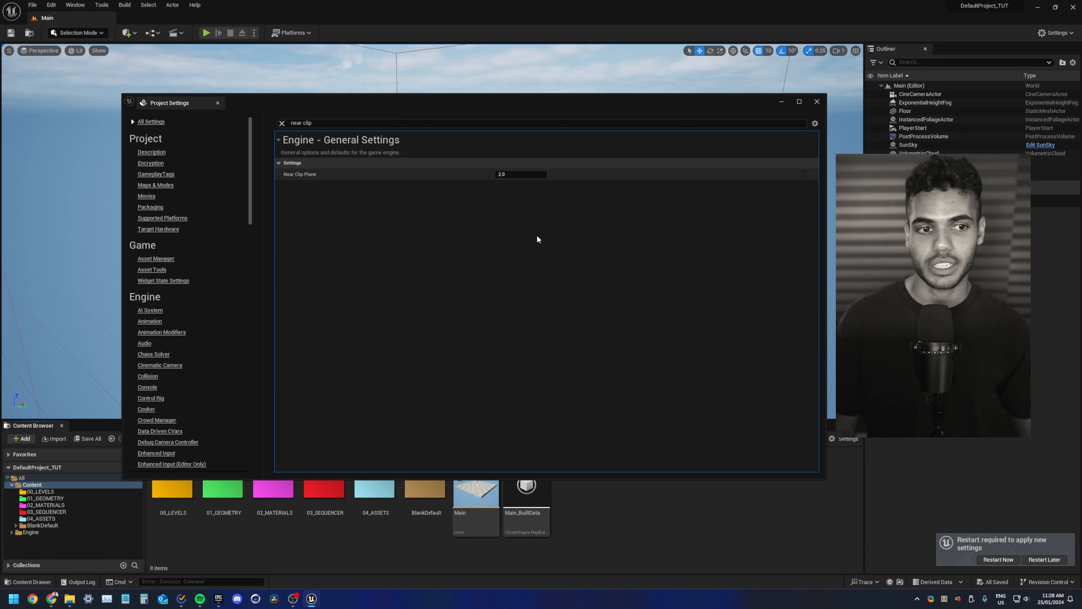
pyautogui.click(816, 102)
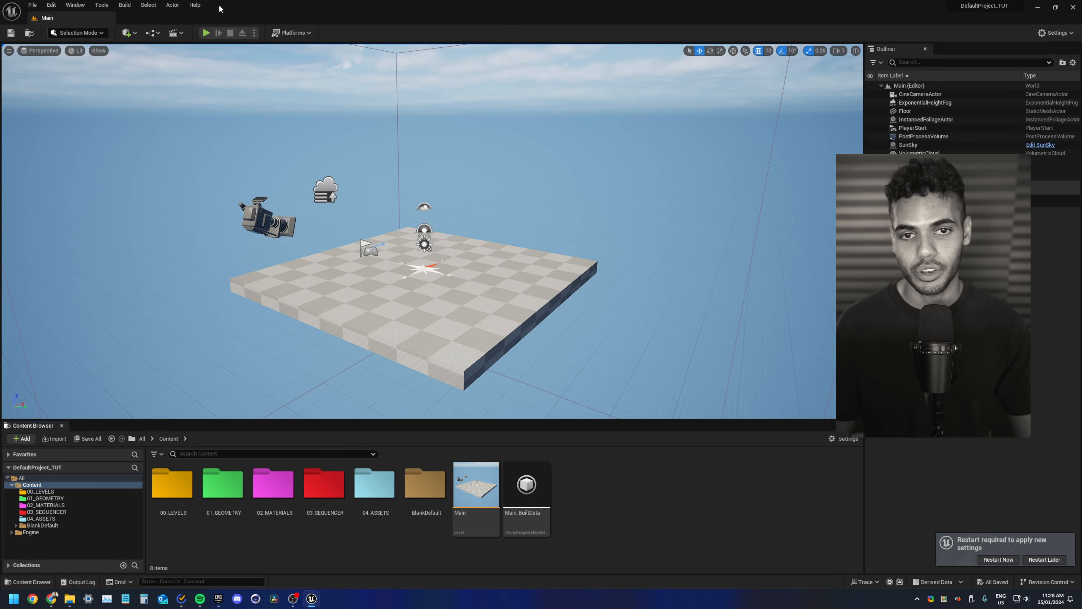
# - Open the plugin list, search for modeling tools, and look for the Modeling entry among the editor modes
pyautogui.click(50, 5)
pyautogui.click(73, 135)
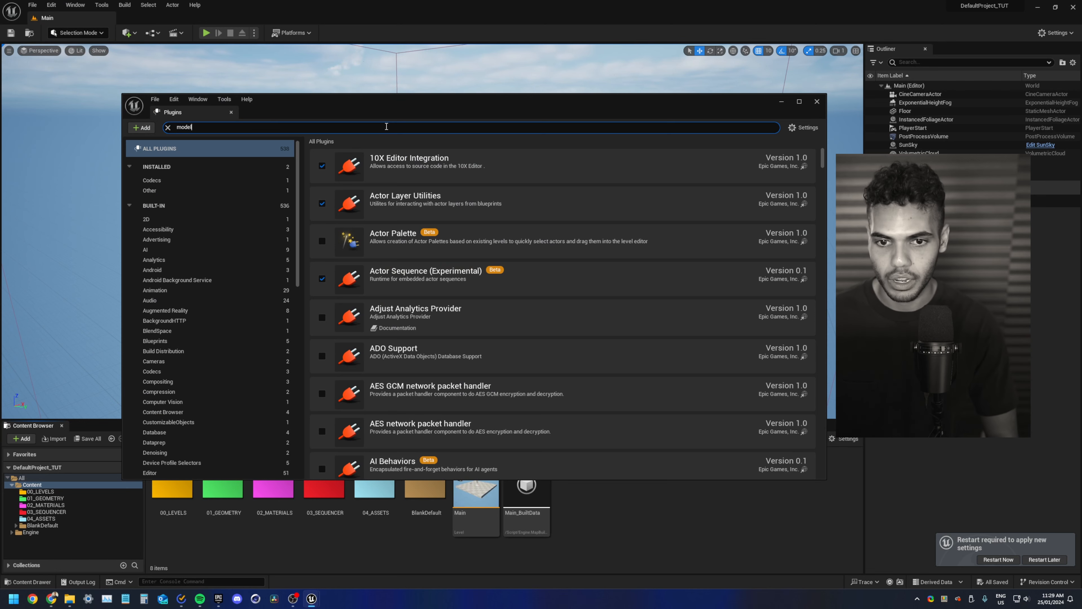
pyautogui.write('modelling too')
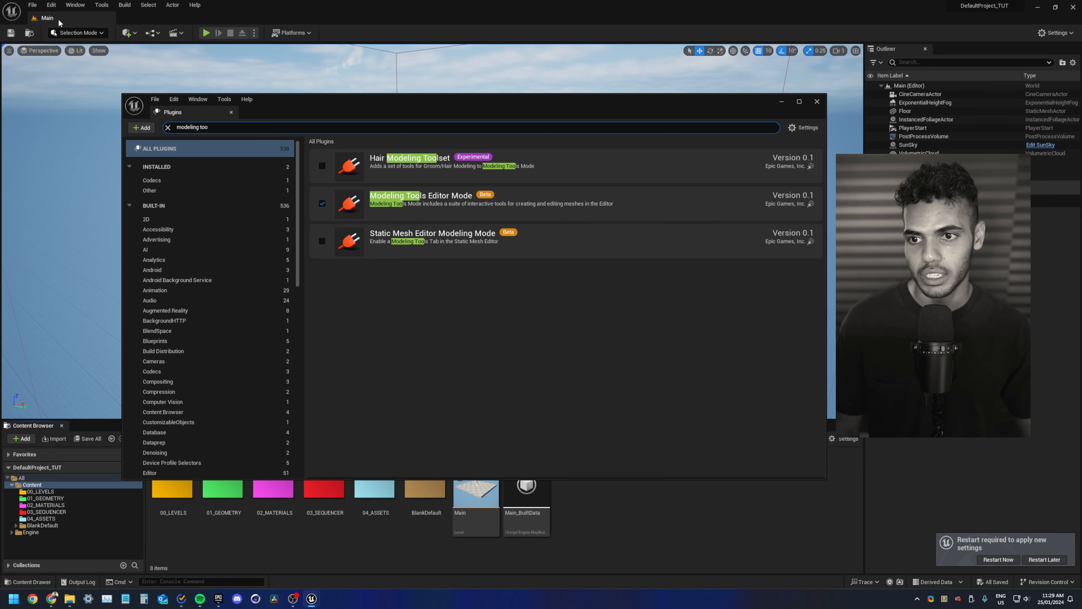
pyautogui.click(78, 33)
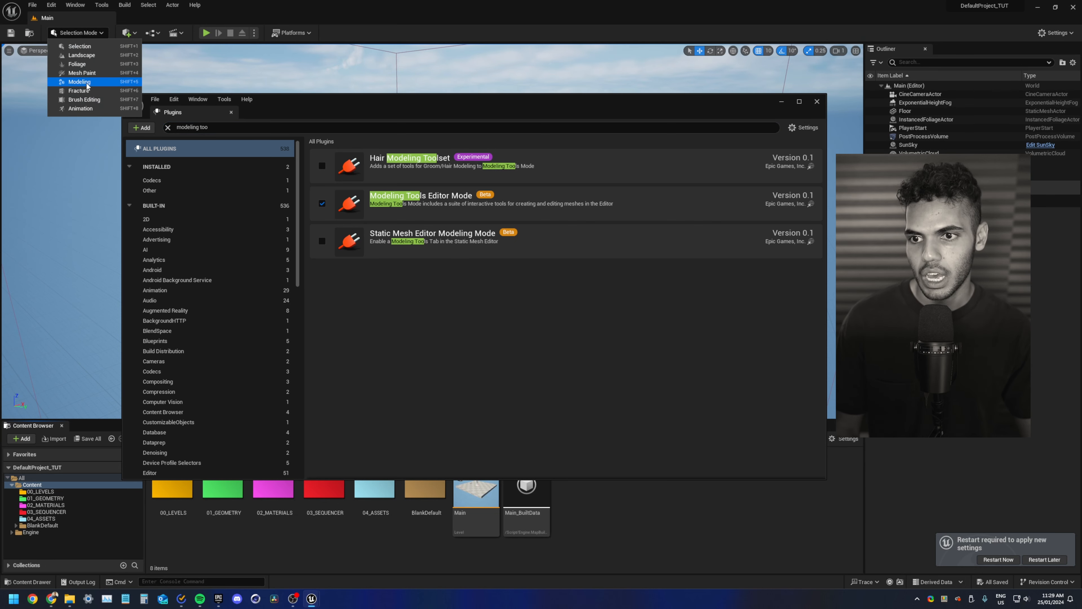
pyautogui.click(513, 336)
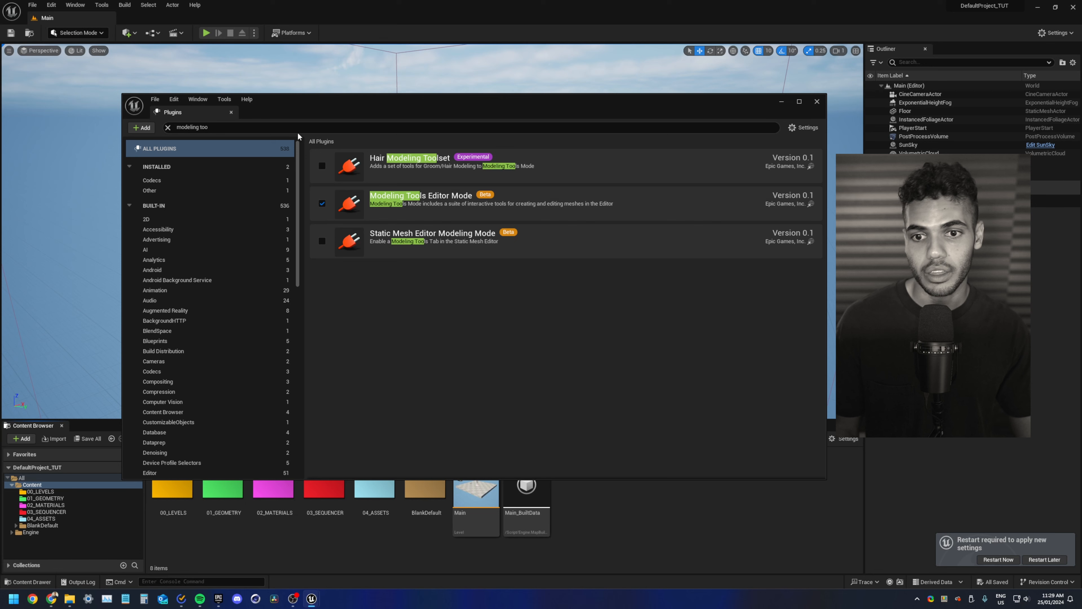
# - Search the plugin list for cineware to check the Cineware by Maxon plugin
pyautogui.click(298, 128)
pyautogui.hotkey('ctrl', 'a')
pyautogui.write('cineware')
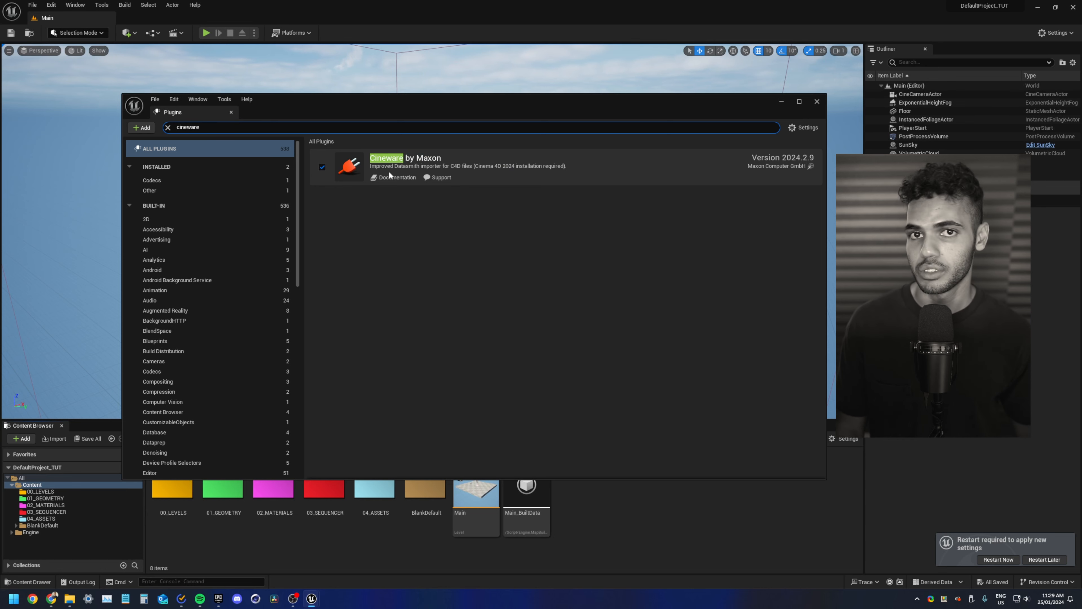
# - Search the plugin list for greyscale and enable the GreyscalegorillaMaterialImporter plugin
pyautogui.hotkey('ctrl', 'a')
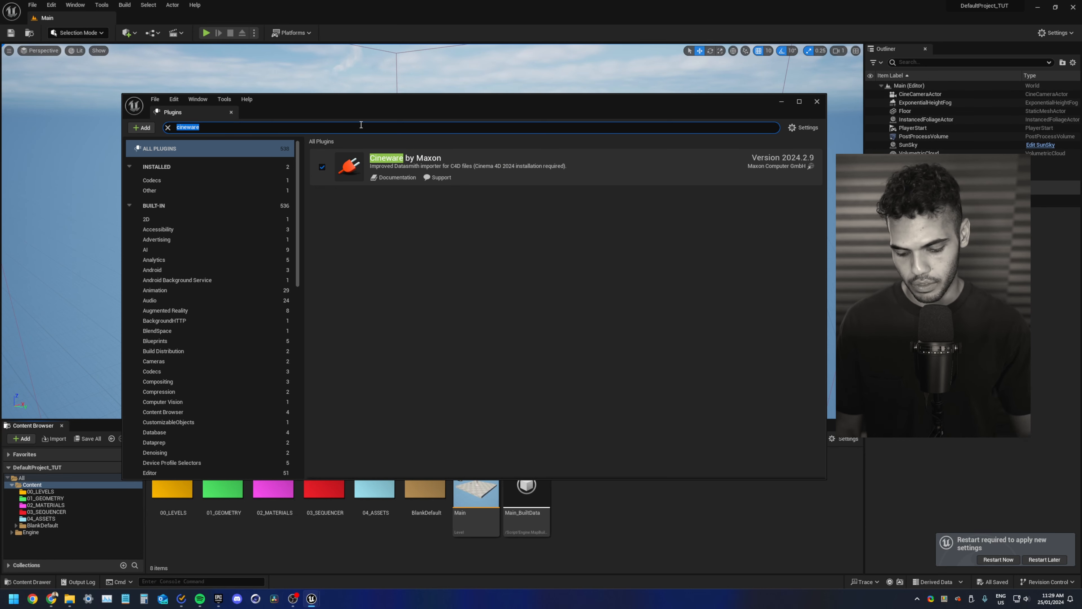
pyautogui.write('greyscale')
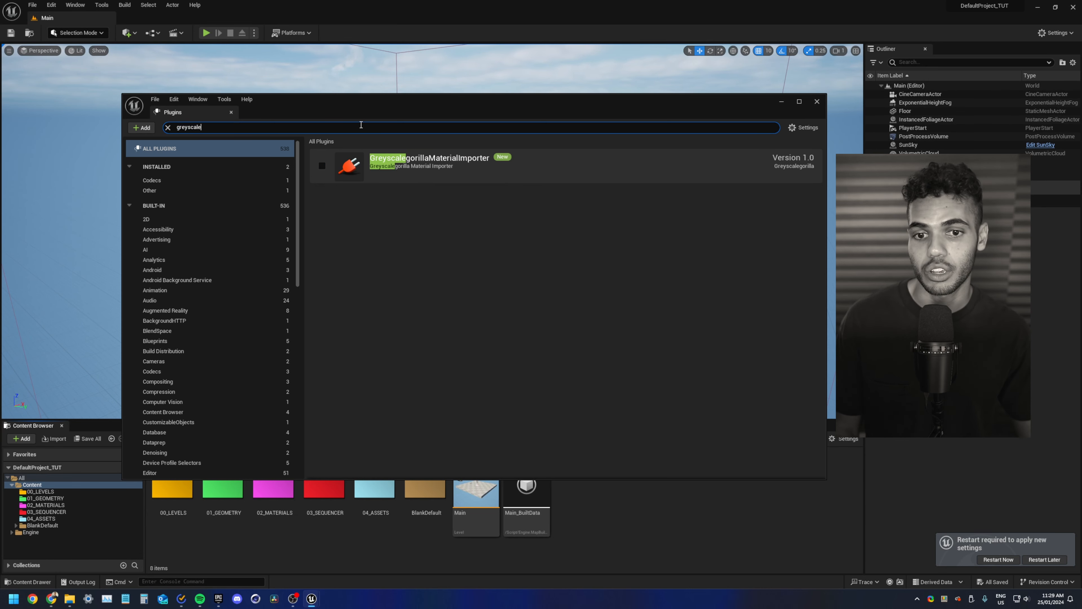
pyautogui.click(322, 166)
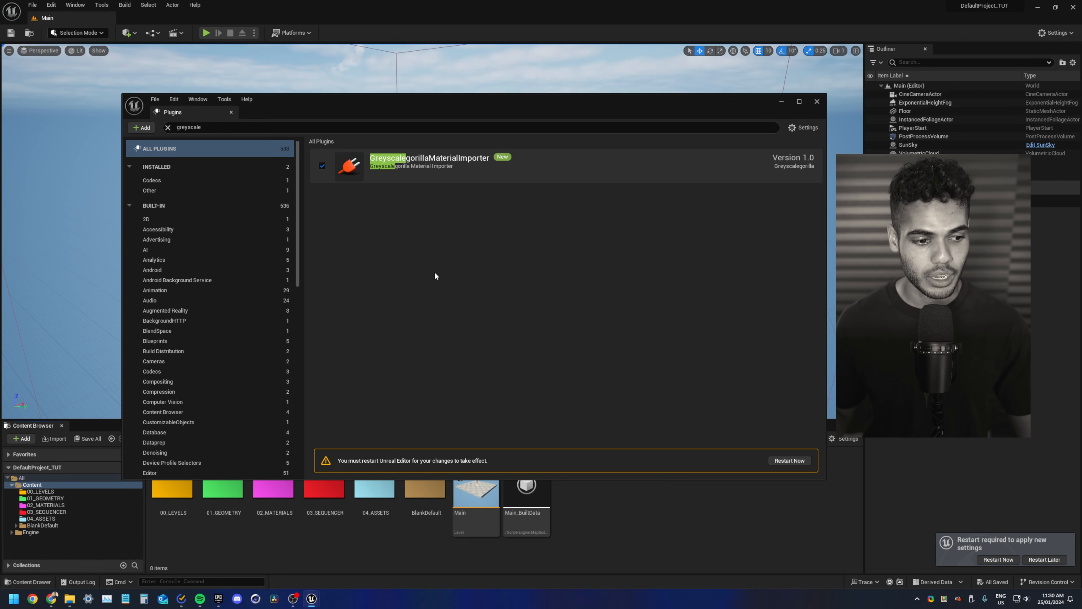
# - Postpone the restart, close the plugin list, and exit the Unreal editor
pyautogui.click(1045, 559)
pyautogui.click(817, 102)
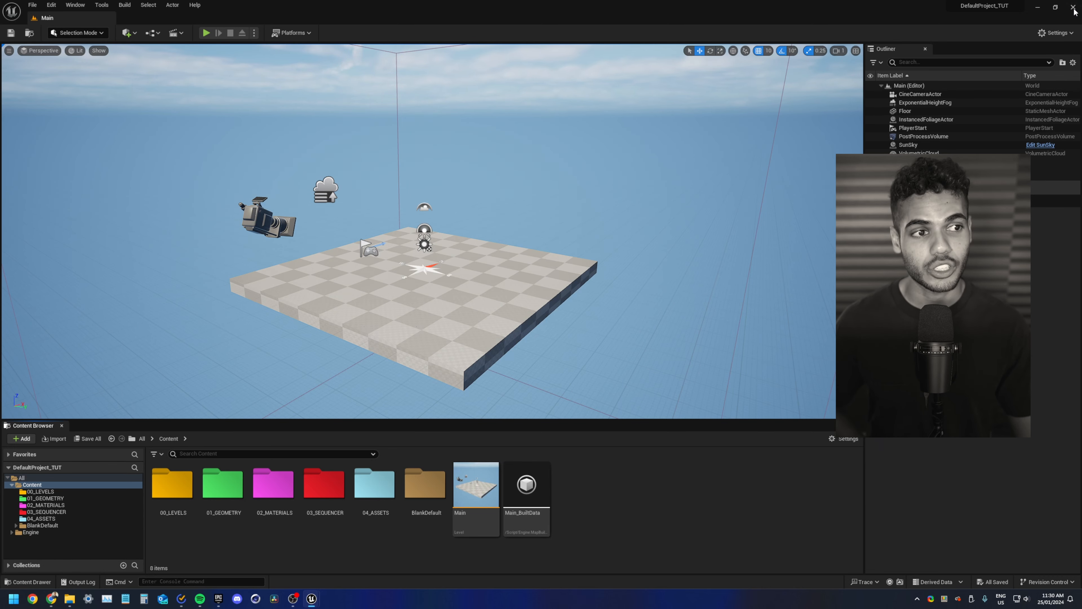
pyautogui.click(1074, 8)
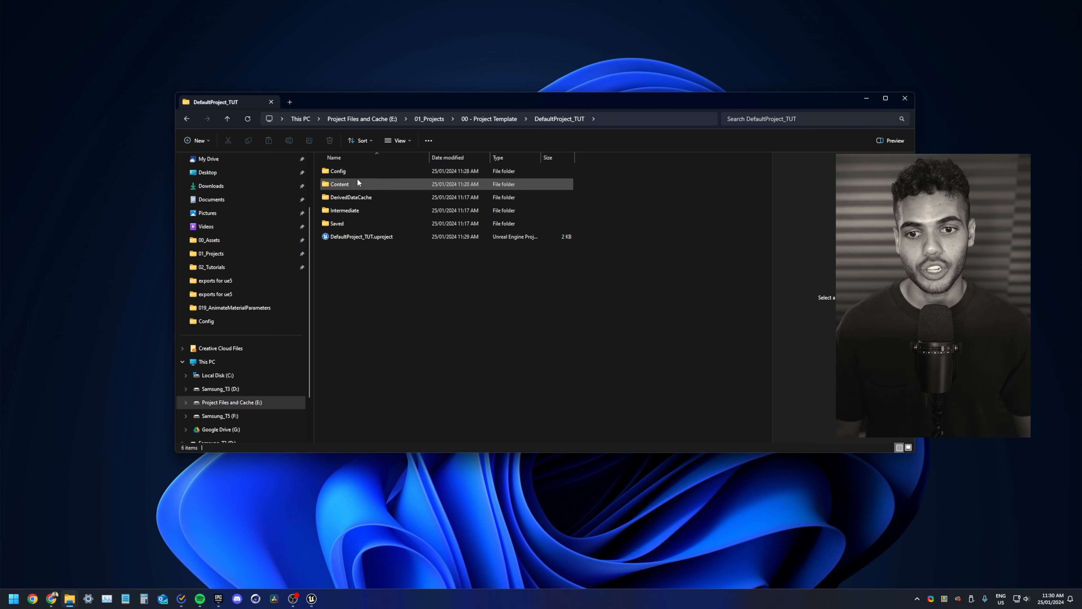
# - Open DefaultEngine.ini from the project's Config folder and add the line r.Nanite.AllowTessellation=1 to the end of the exposure and tone mapping settings
pyautogui.doubleClick(353, 171)
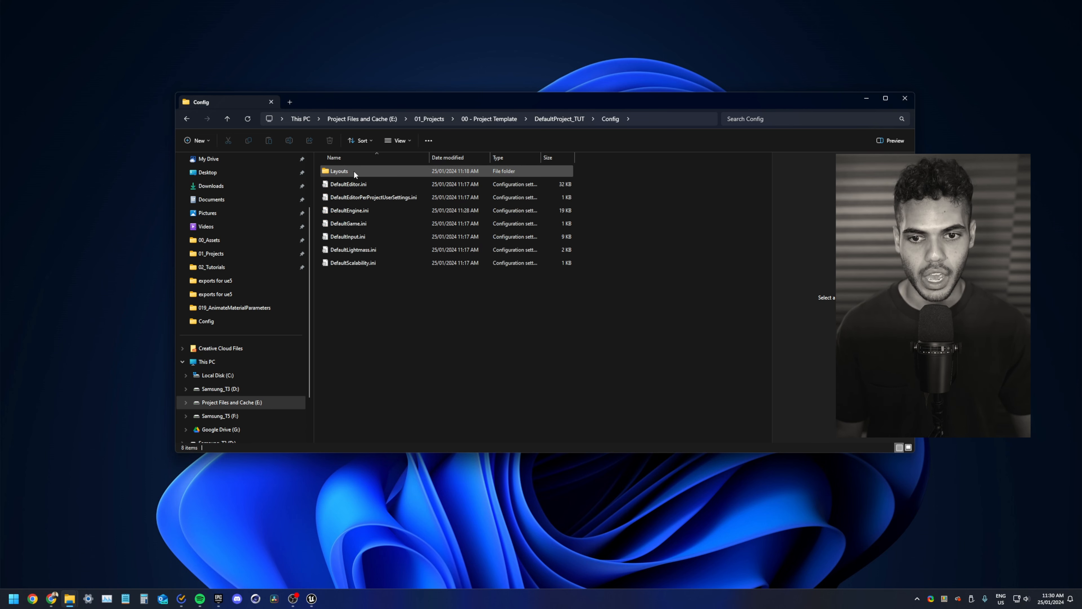
pyautogui.doubleClick(368, 212)
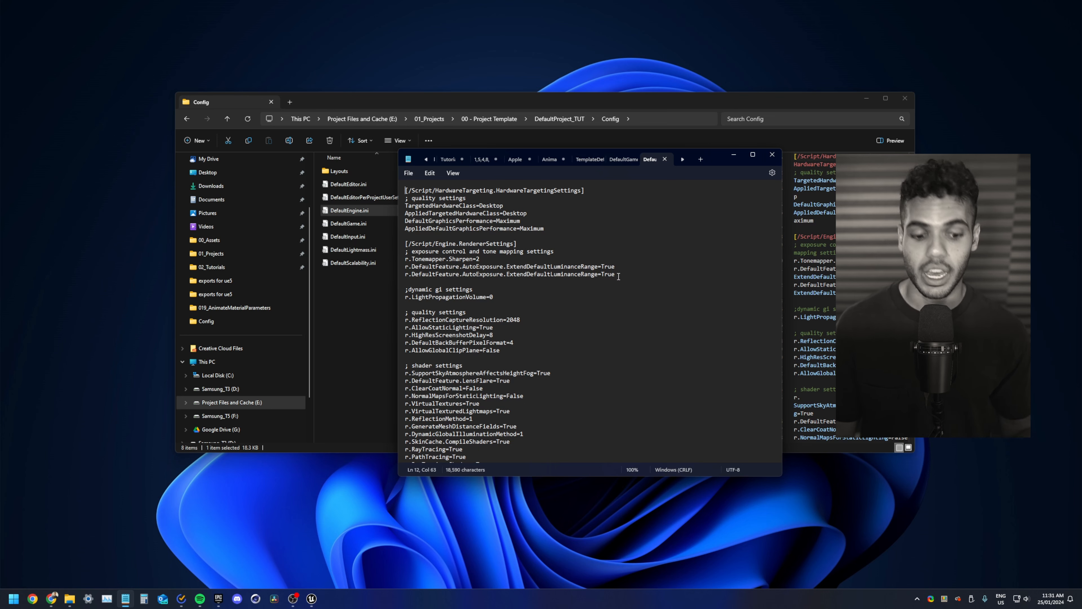
pyautogui.press('Return')
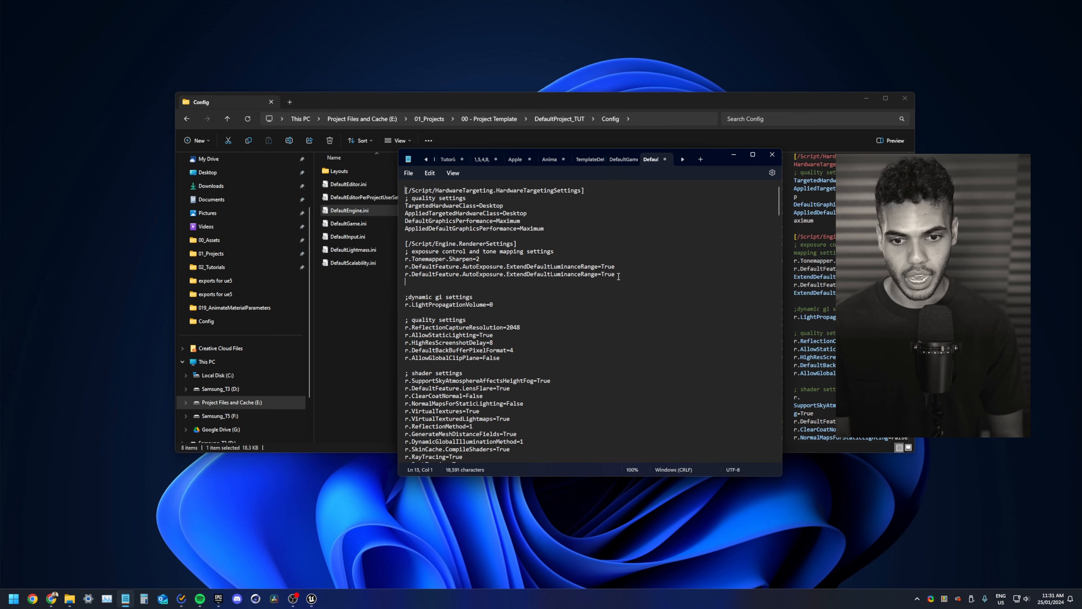
pyautogui.write('Na')
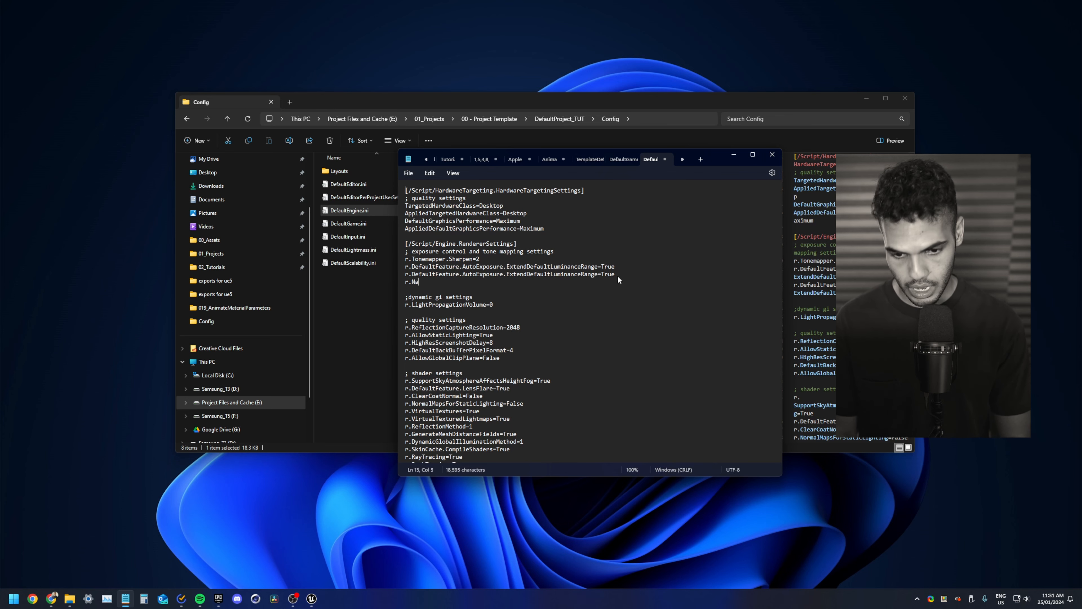
pyautogui.write('nite.Allow')
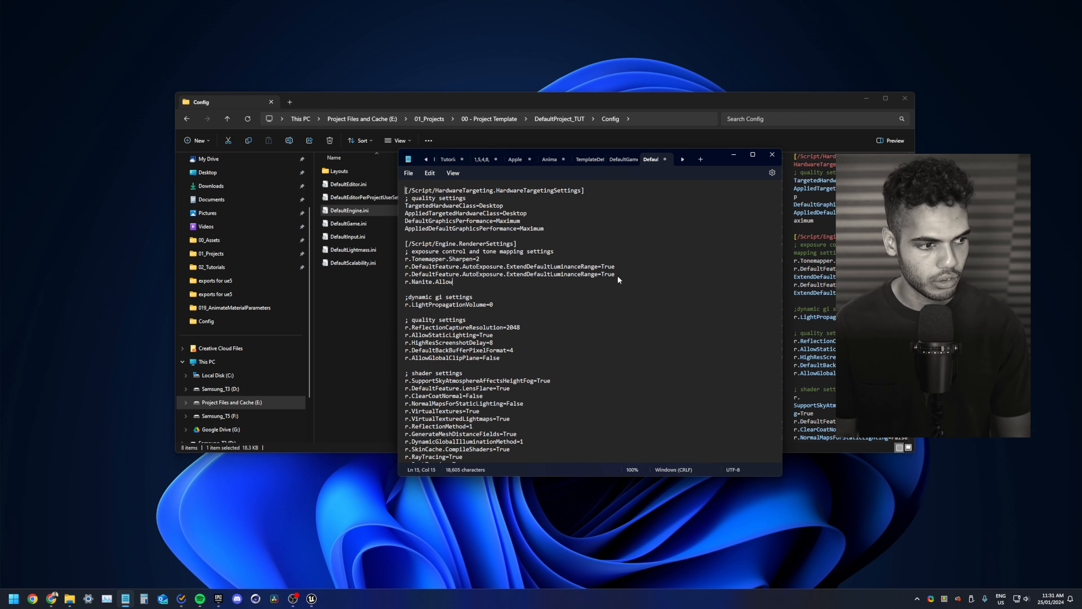
pyautogui.write('Tessellation')
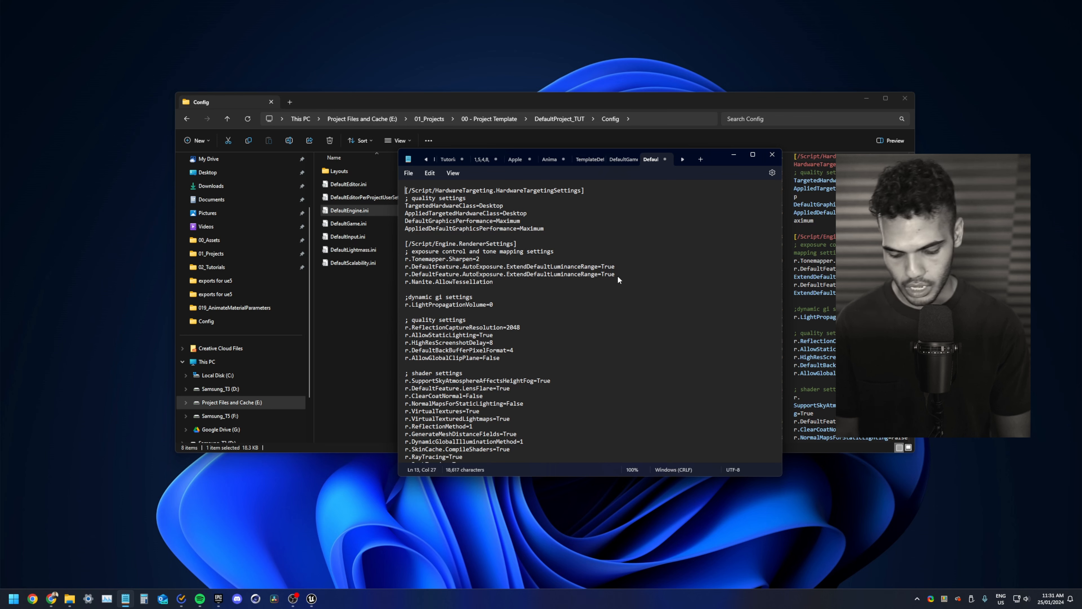
pyautogui.write('=1')
pyautogui.press('Return')
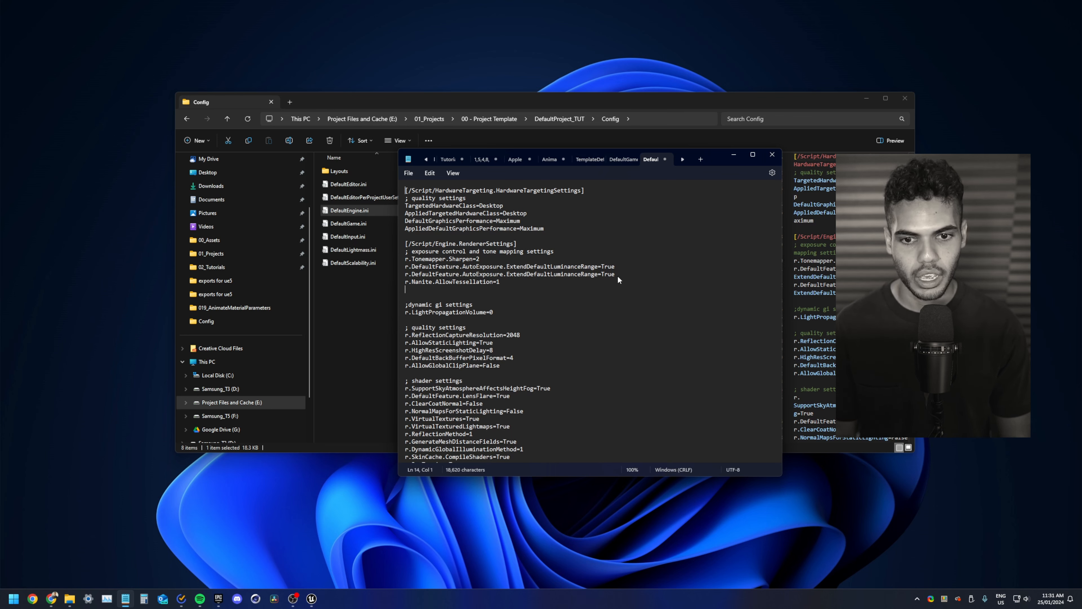
# - Add the line r.Nanite.Tessellation=1 directly below the AllowTessellation line
pyautogui.write('r.')
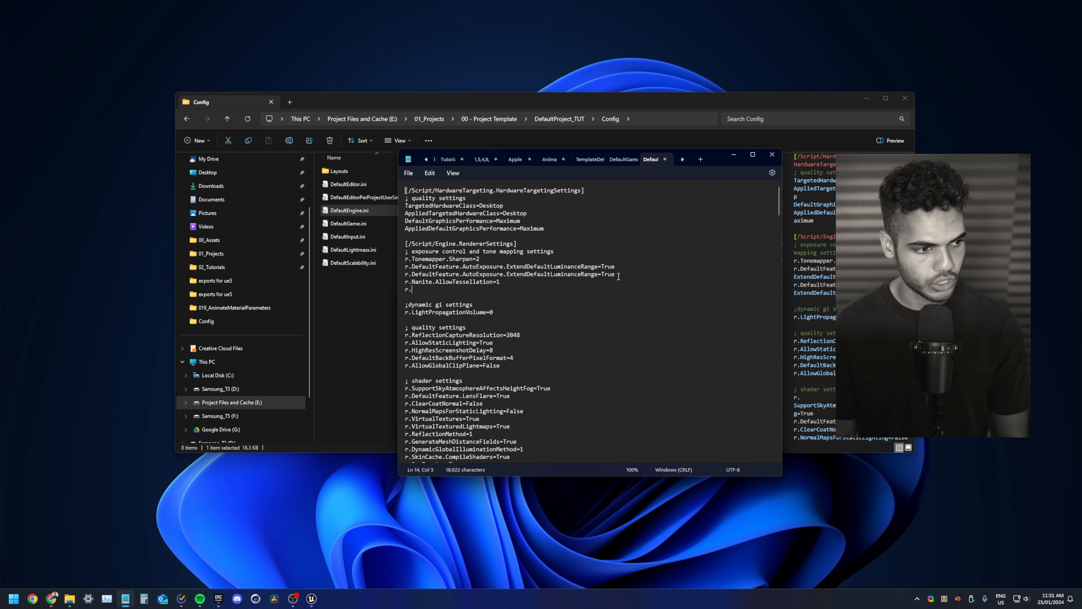
pyautogui.write('Nanite.')
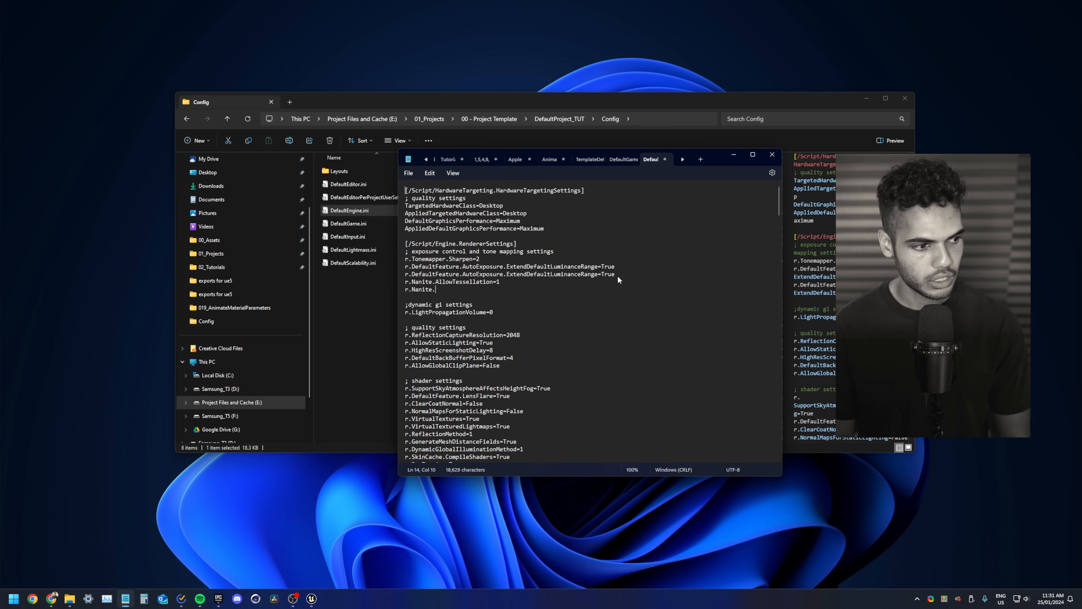
pyautogui.write('Tessellation')
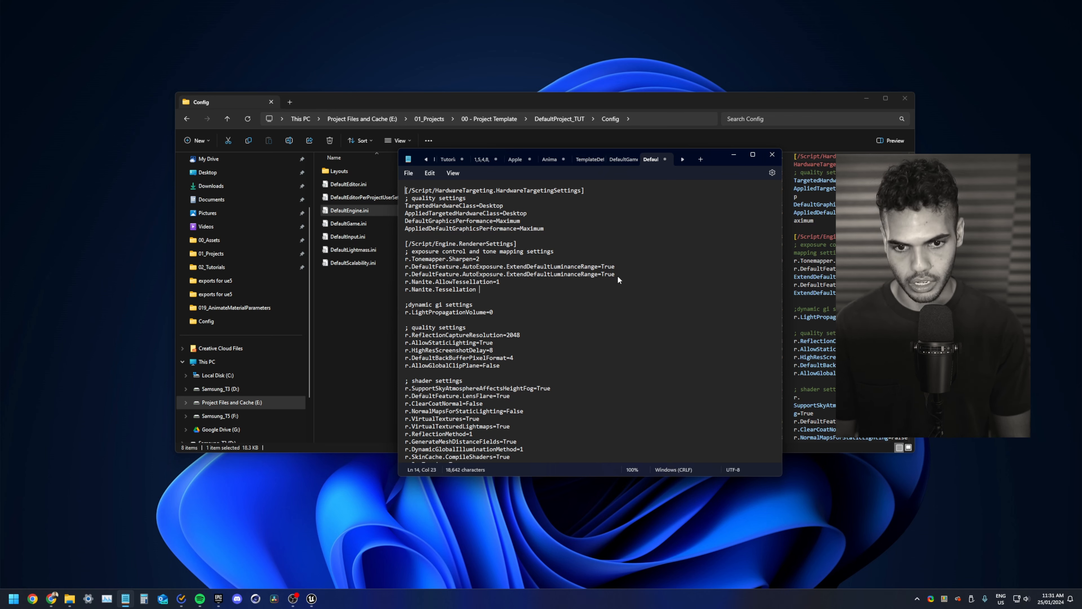
pyautogui.press('BackSpace')
pyautogui.write('=1')
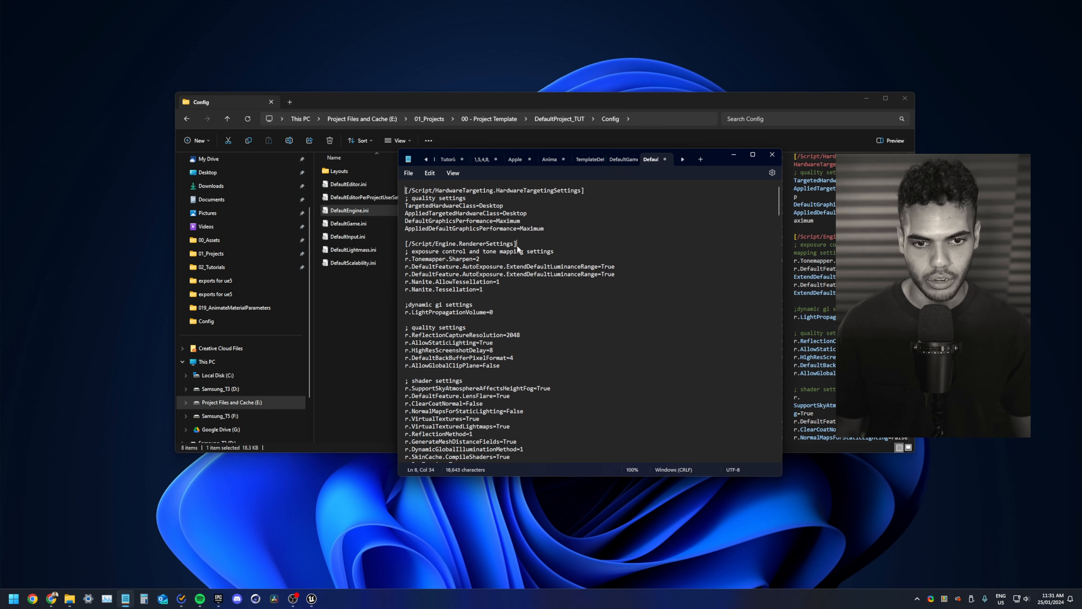
# - Review the RendererSettings heading and the two Nanite lines, save DefaultEngine.ini, and close the file
pyautogui.moveTo(516, 245); pyautogui.dragTo(392, 241)
pyautogui.click(527, 267)
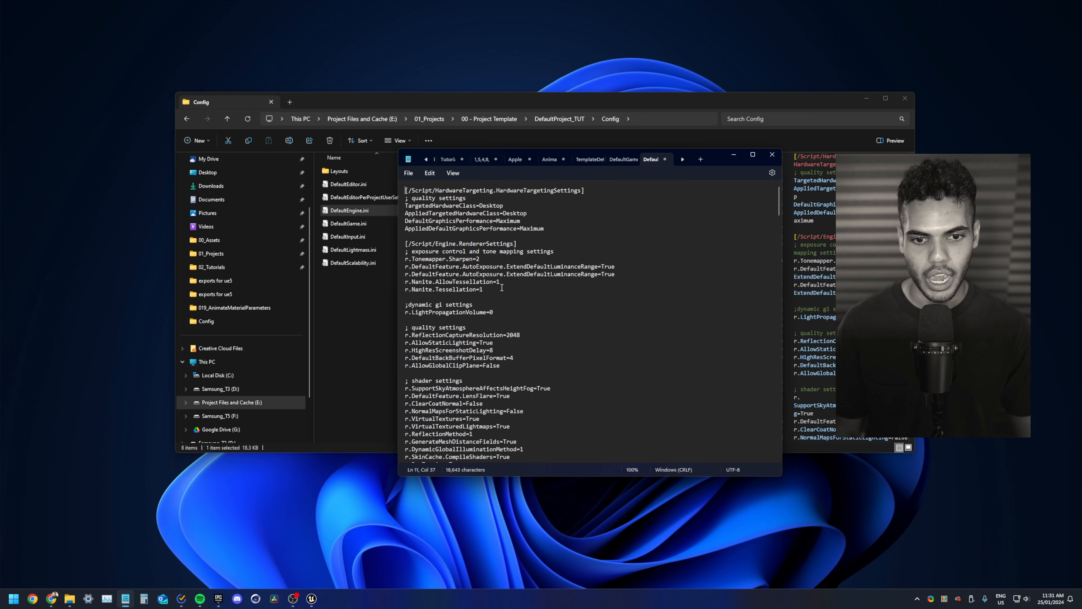
pyautogui.moveTo(502, 288); pyautogui.dragTo(462, 281)
pyautogui.click(511, 297)
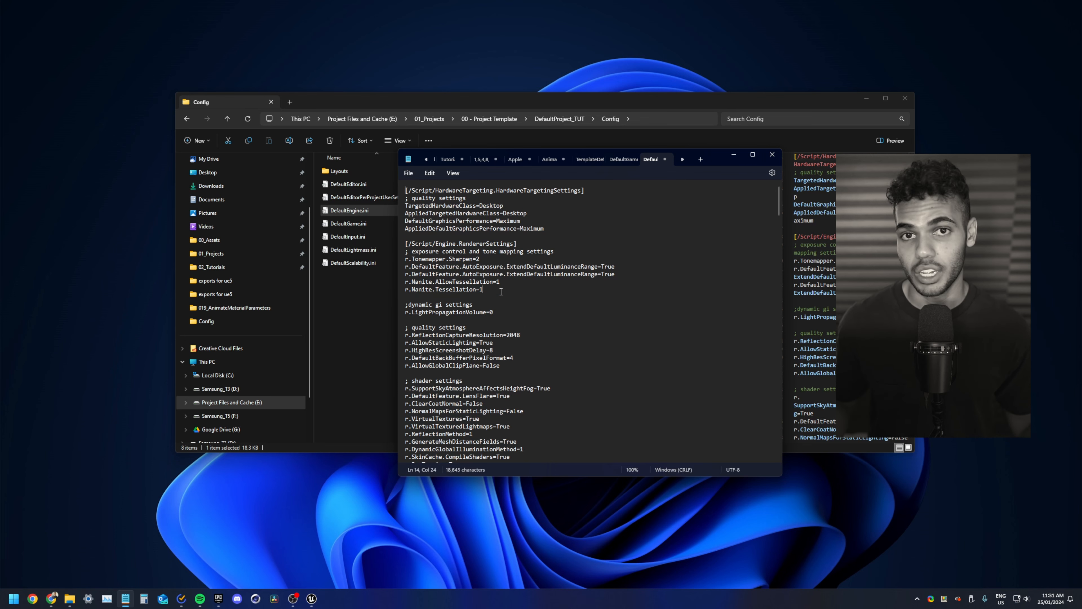
pyautogui.hotkey('ctrl', 's')
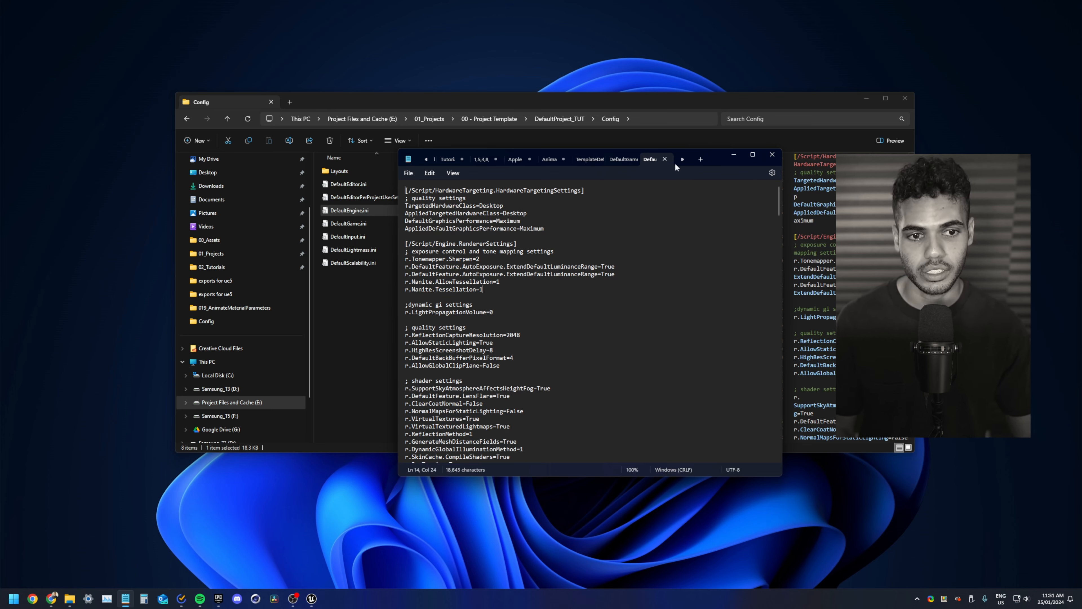
pyautogui.click(665, 159)
pyautogui.click(736, 154)
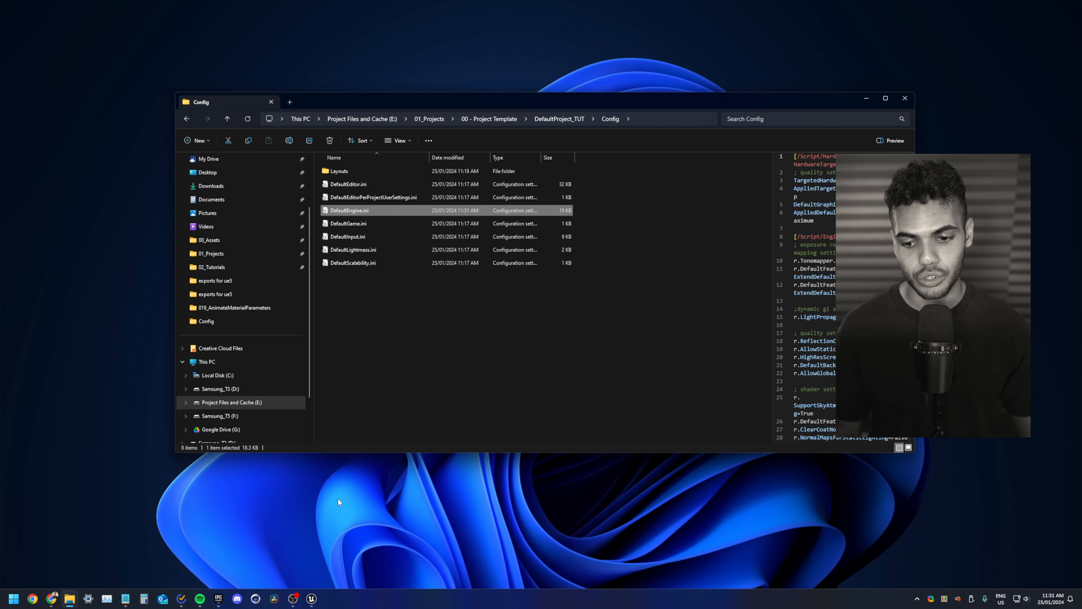
pyautogui.click(218, 599)
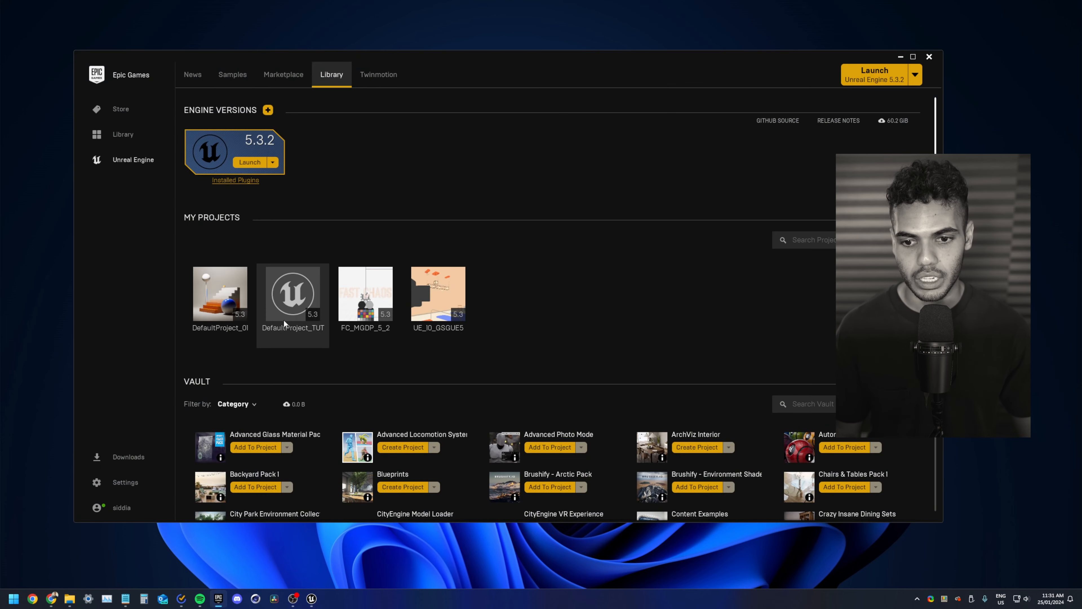
pyautogui.moveTo(292, 314)
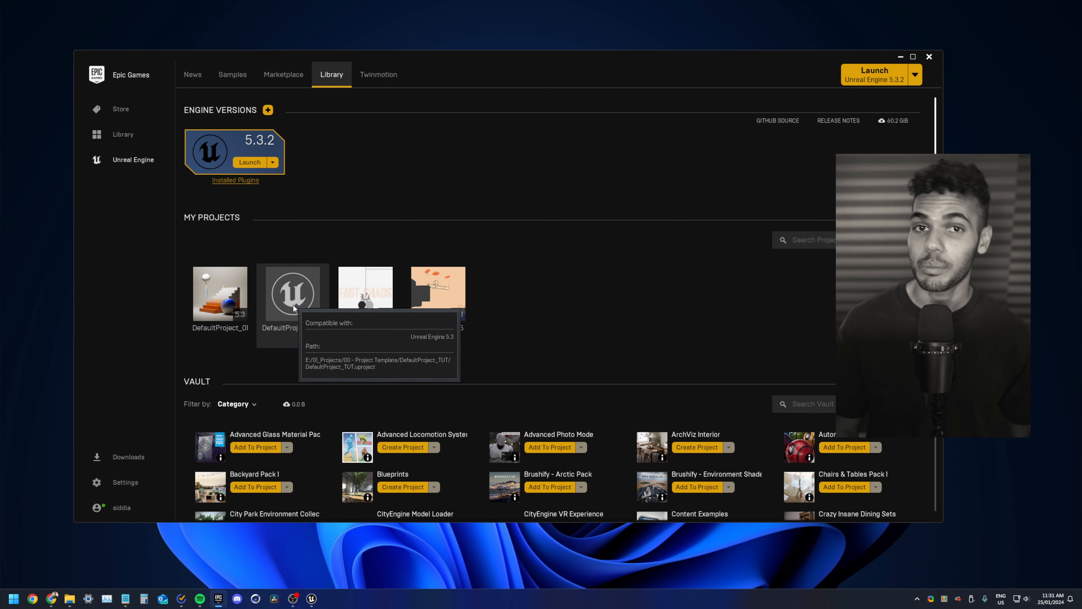
pyautogui.click(901, 56)
# - Return to the DefaultProject_TUT folder and reopen the project from DefaultProject_TUT.uproject
pyautogui.click(560, 119)
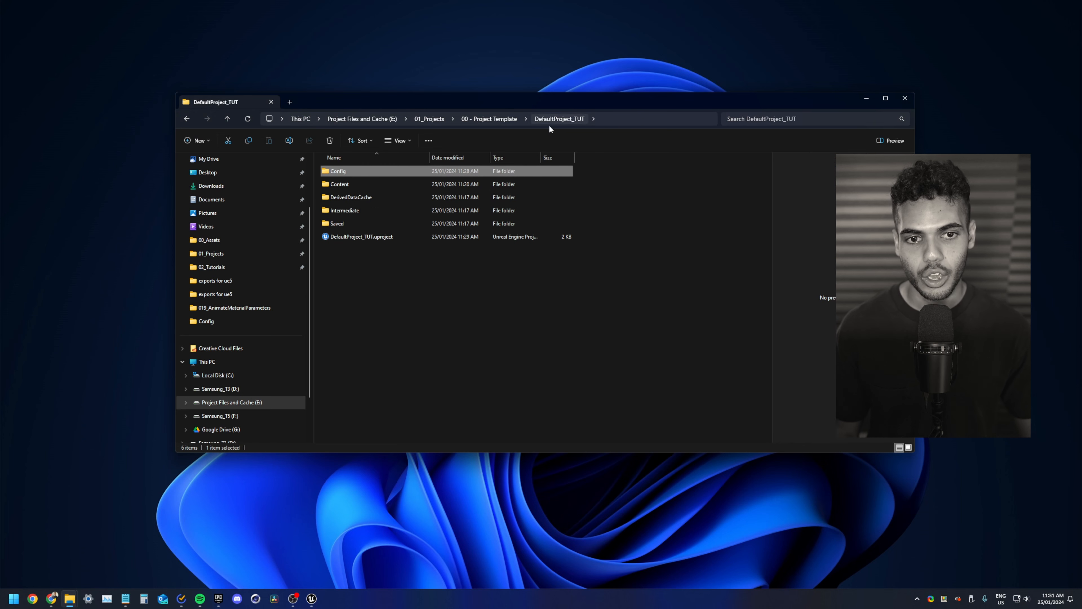
pyautogui.doubleClick(364, 240)
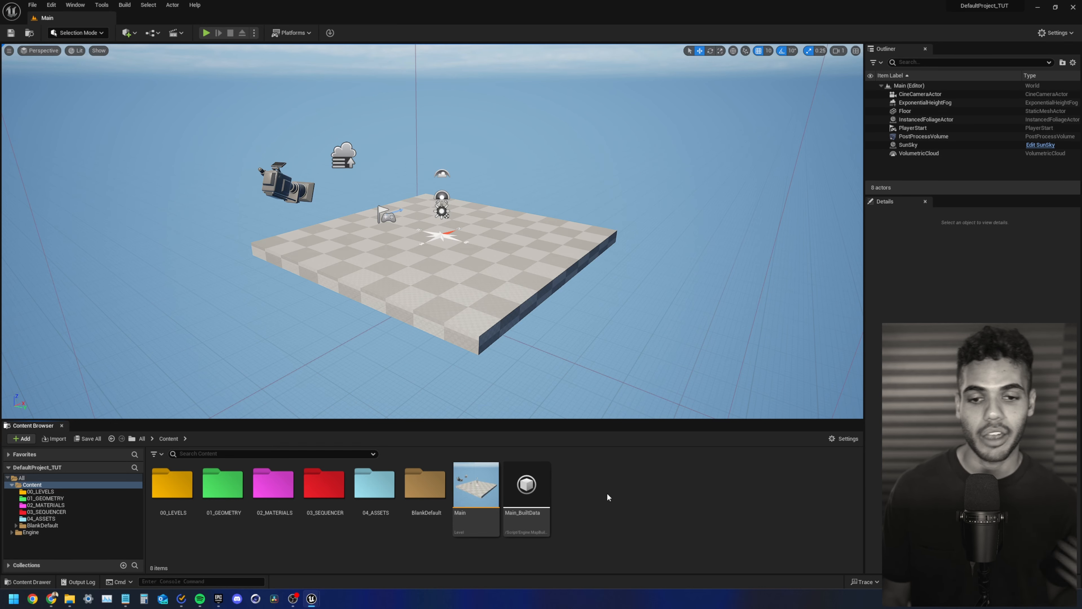
# - Create a level named L_Example_A in the 00_LEVELS folder, then save and open it
pyautogui.moveTo(392, 394); pyautogui.dragTo(398, 343, button='right')
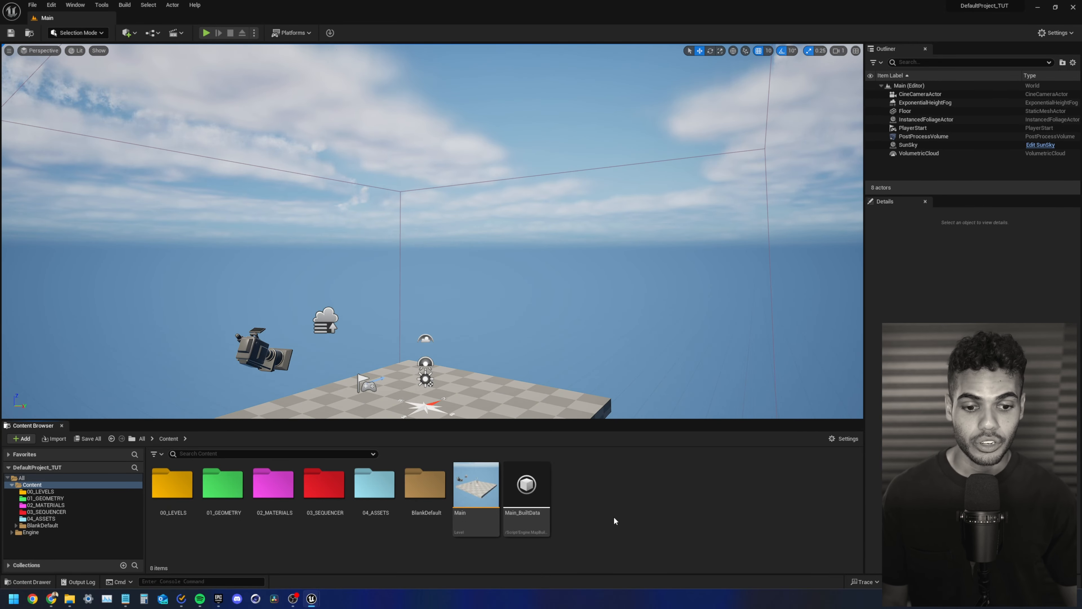
pyautogui.doubleClick(187, 495)
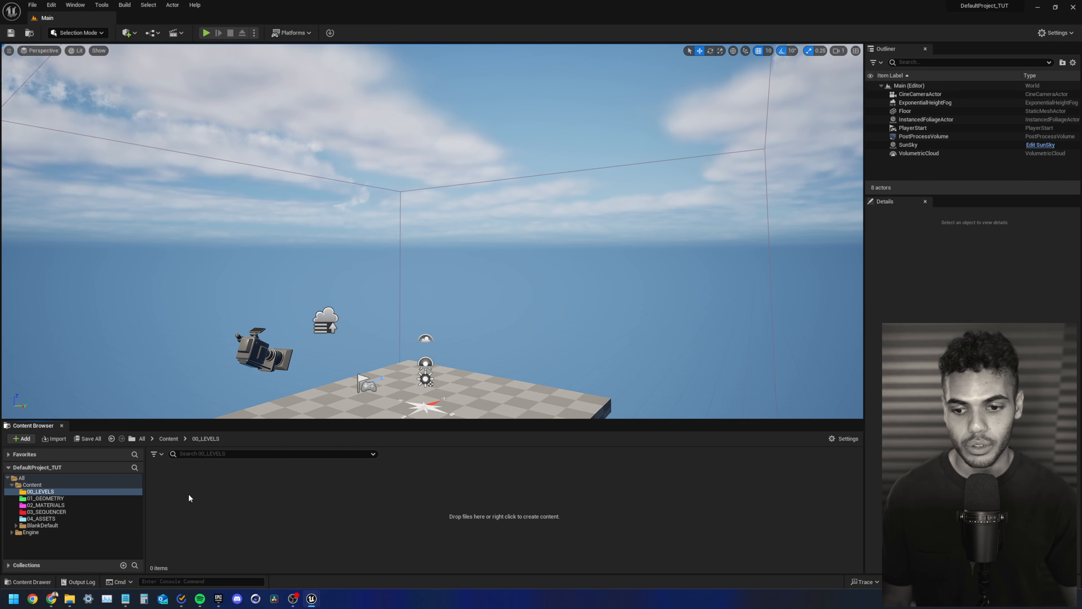
pyautogui.rightClick(228, 494)
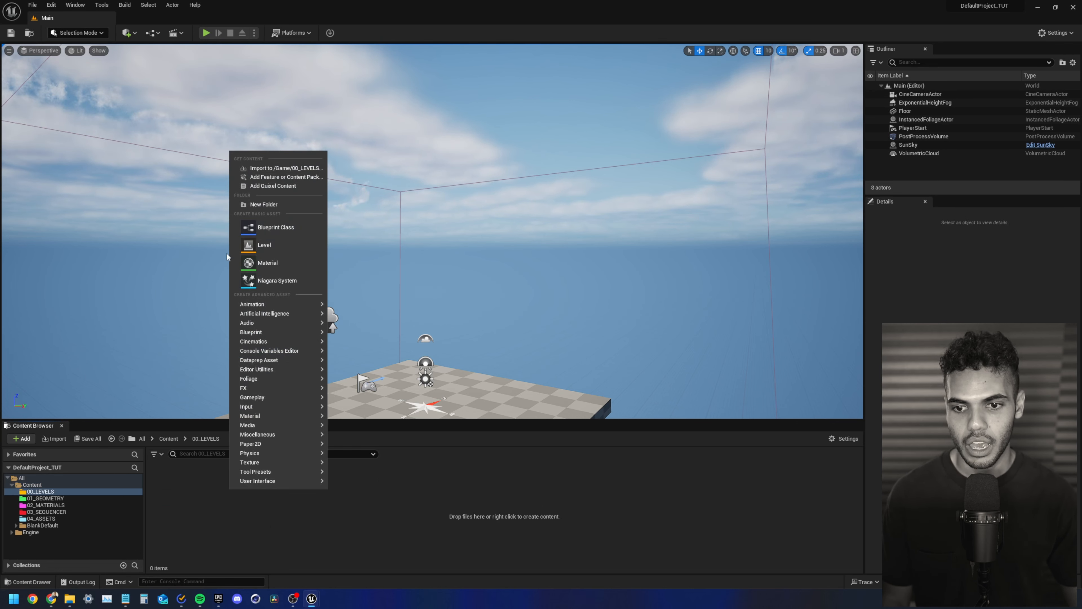
pyautogui.click(258, 243)
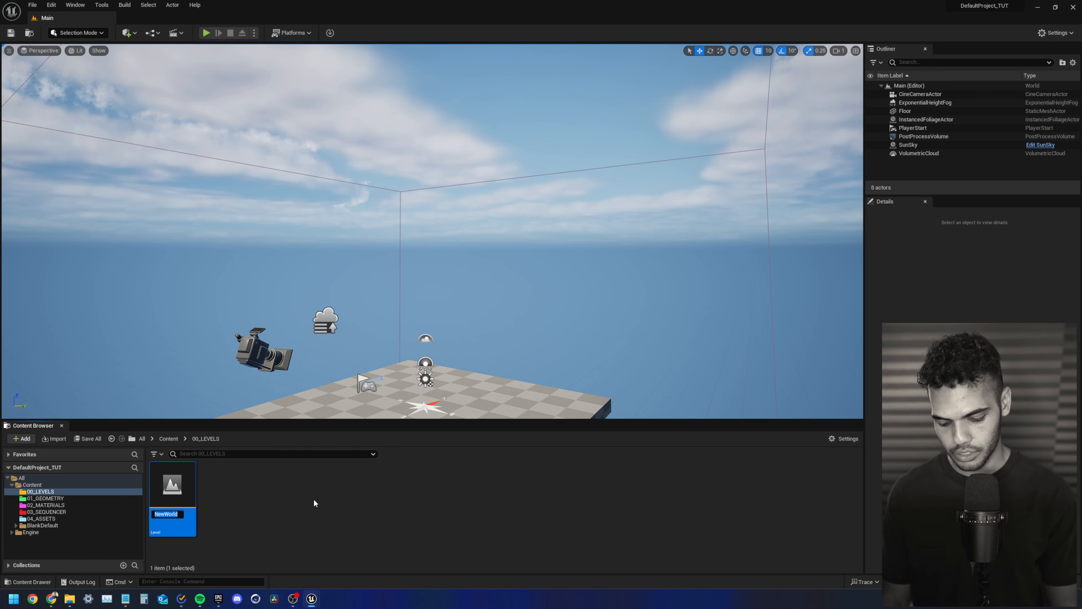
pyautogui.write('L_')
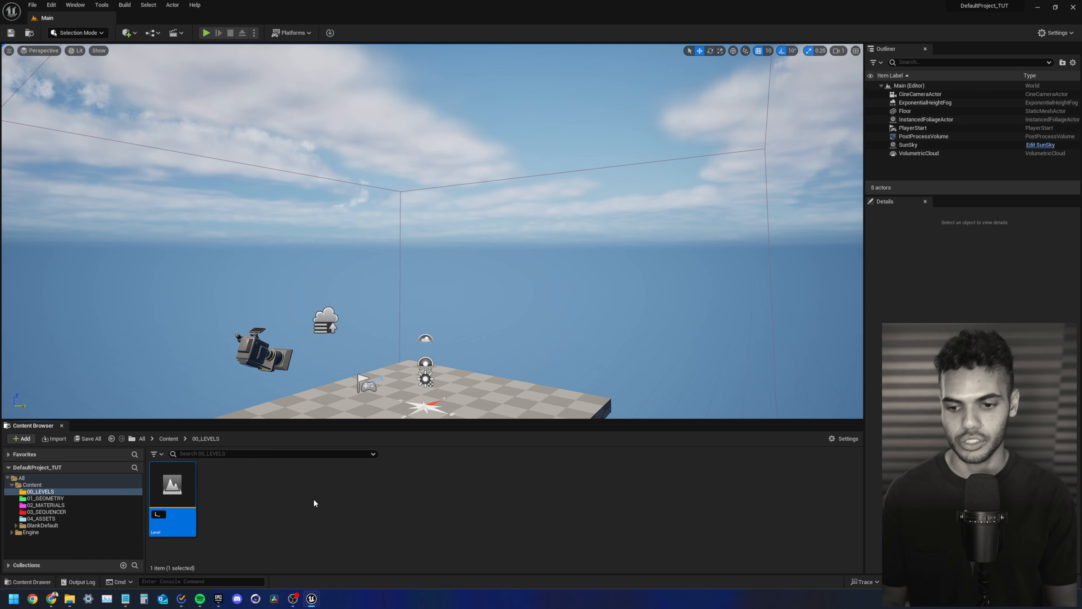
pyautogui.write('Example')
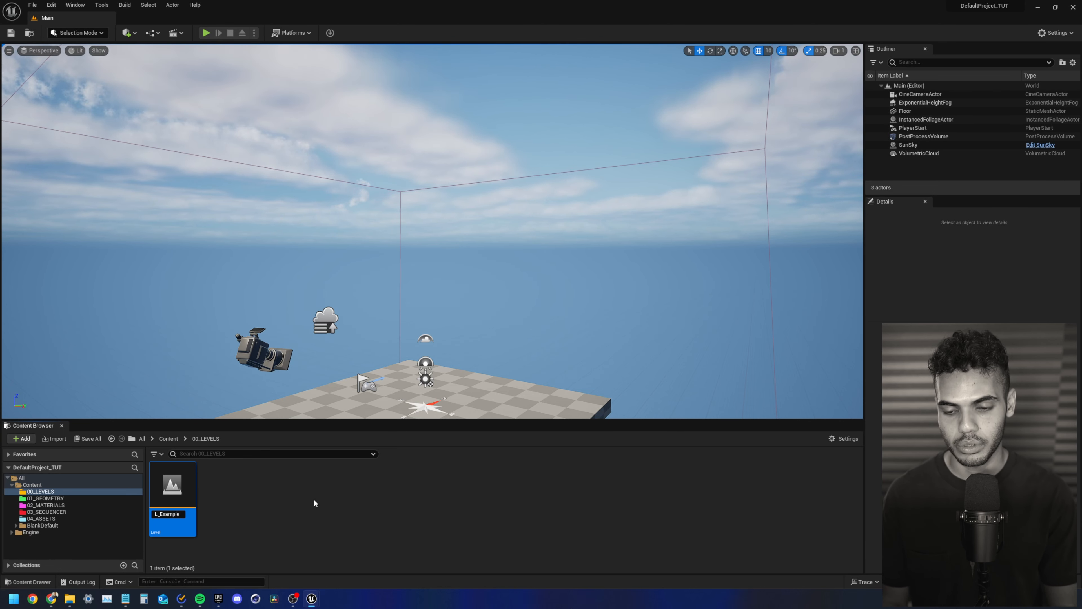
pyautogui.write('_A')
pyautogui.press('Return')
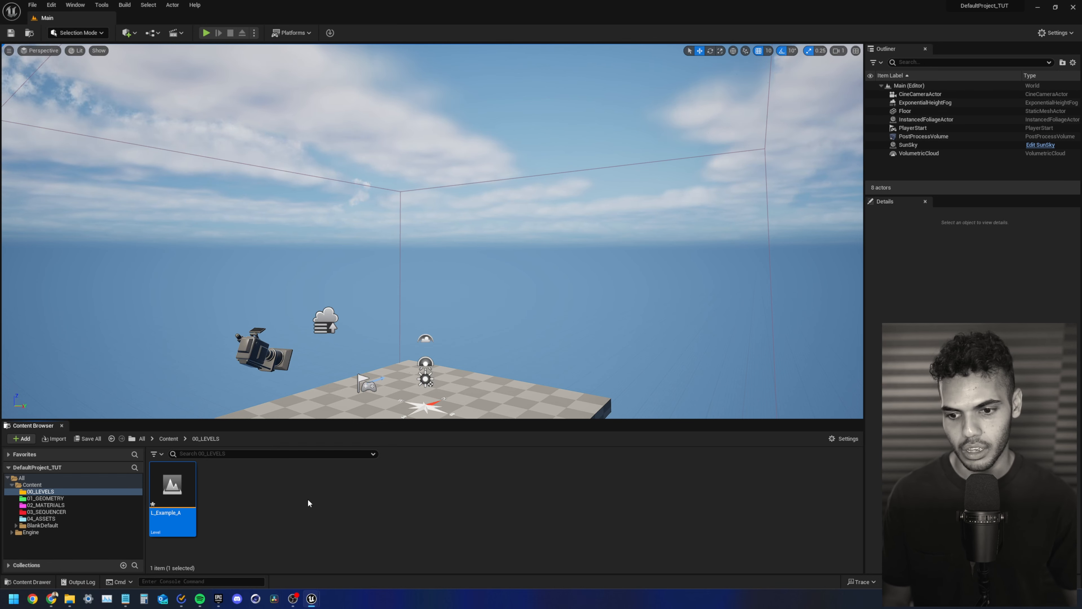
pyautogui.doubleClick(191, 497)
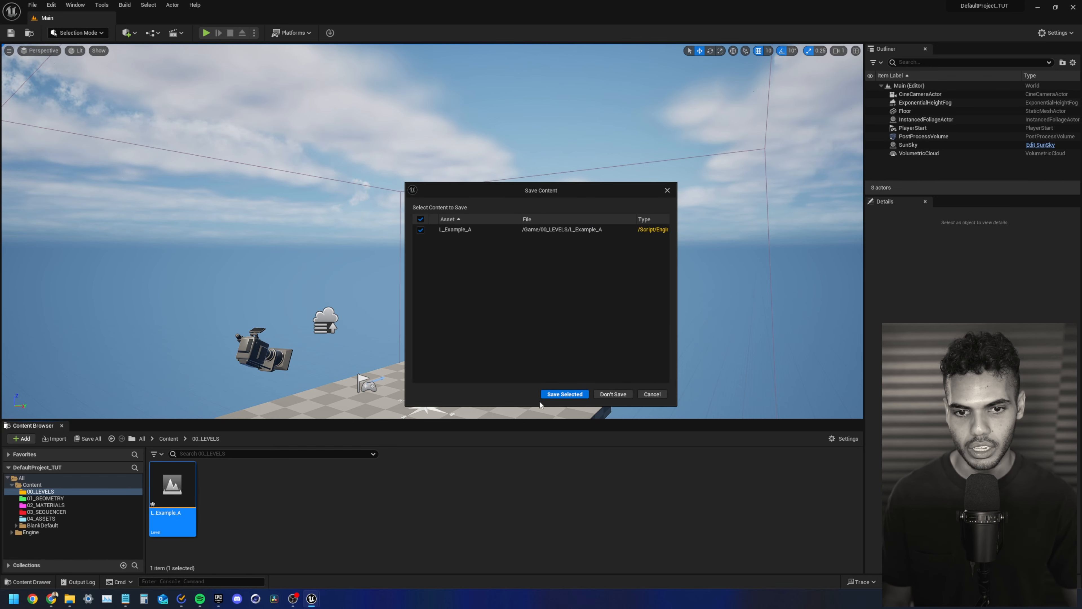
pyautogui.click(555, 395)
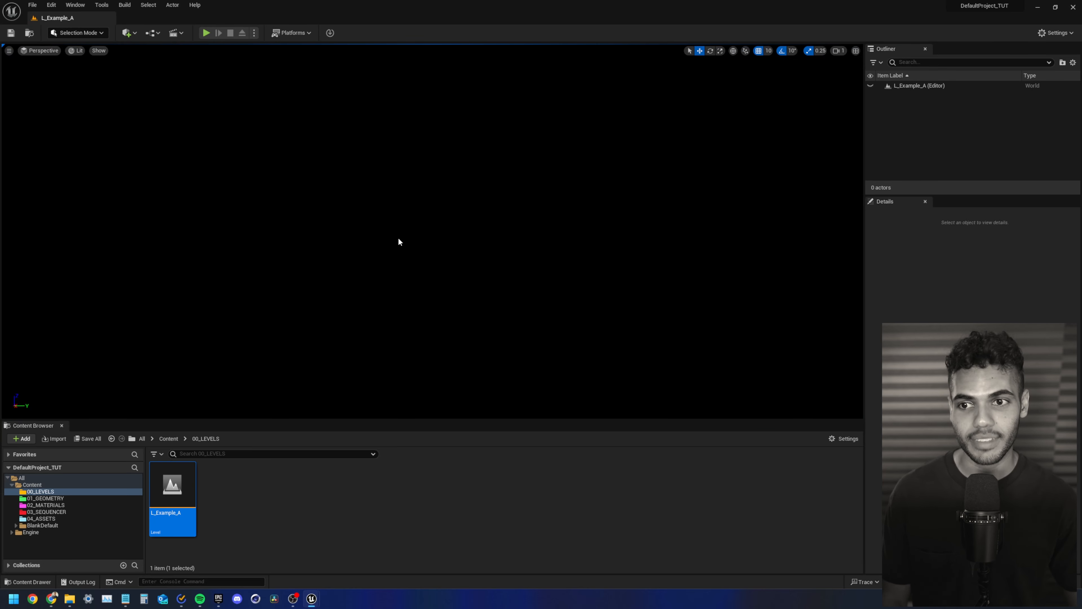
# - In the project's Maps & Modes settings, set the Editor Startup Map to L_Example_A
pyautogui.click(53, 7)
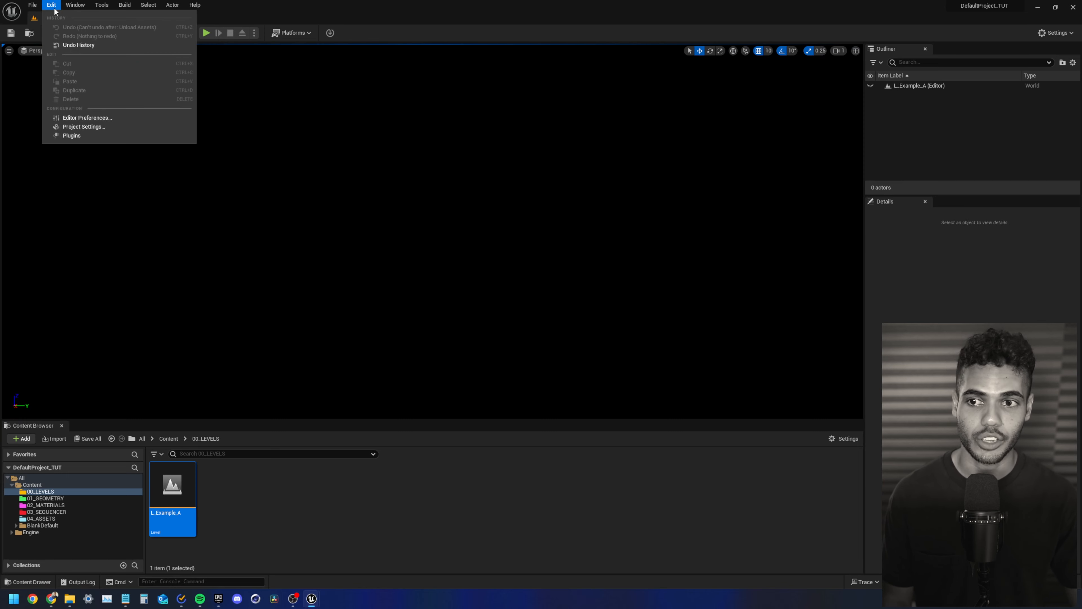
pyautogui.click(85, 126)
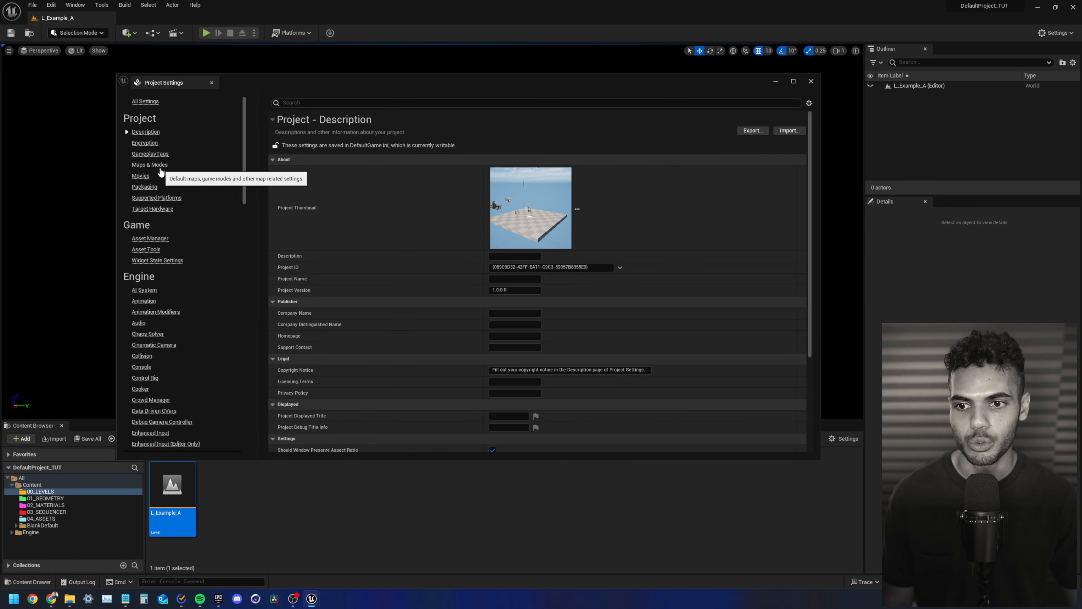
pyautogui.click(159, 168)
pyautogui.scroll(-1, 313, 284)
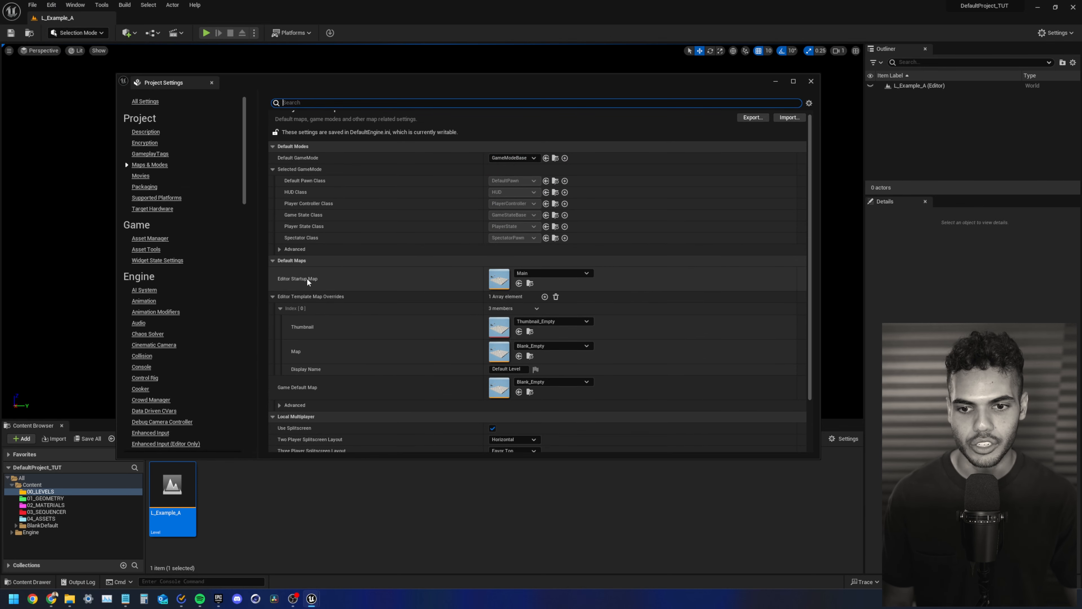
pyautogui.click(544, 273)
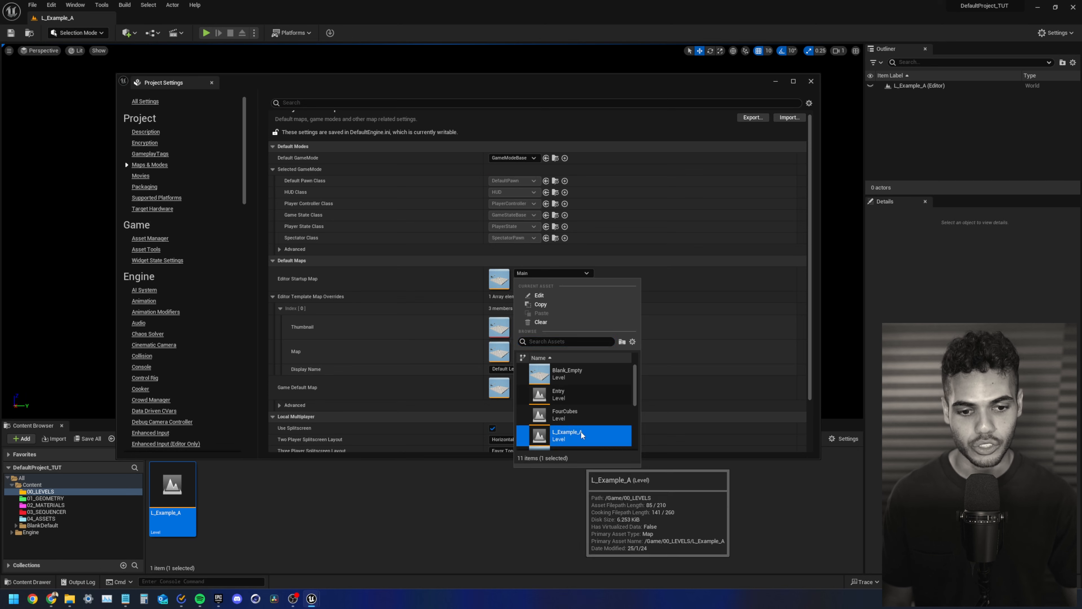
pyautogui.click(567, 435)
# - Set the Game Default Map to L_Example_A and close the project settings
pyautogui.scroll(-2, 544, 280)
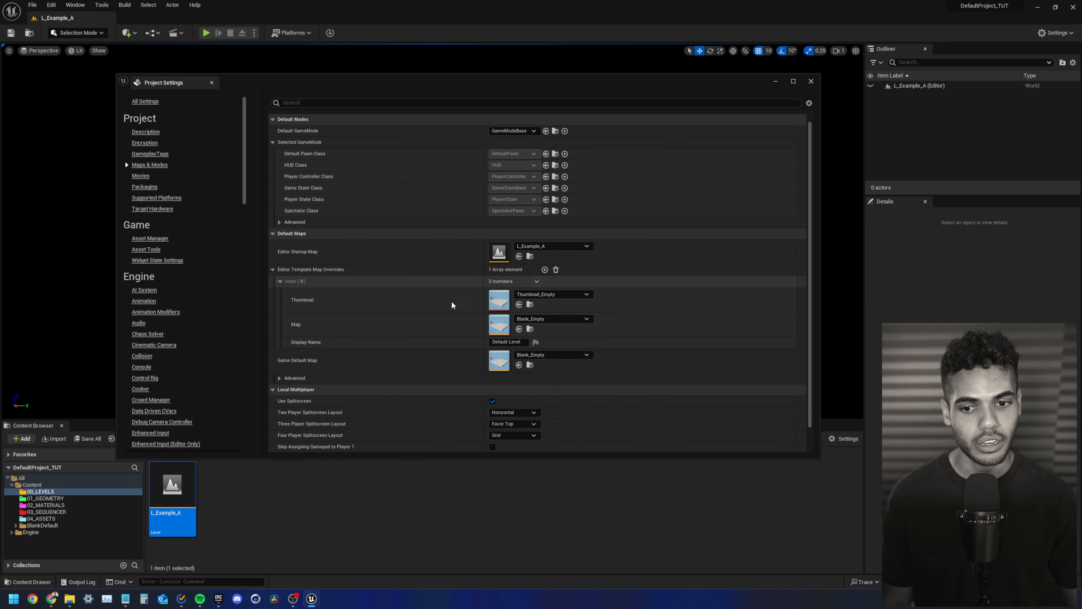
pyautogui.click(553, 358)
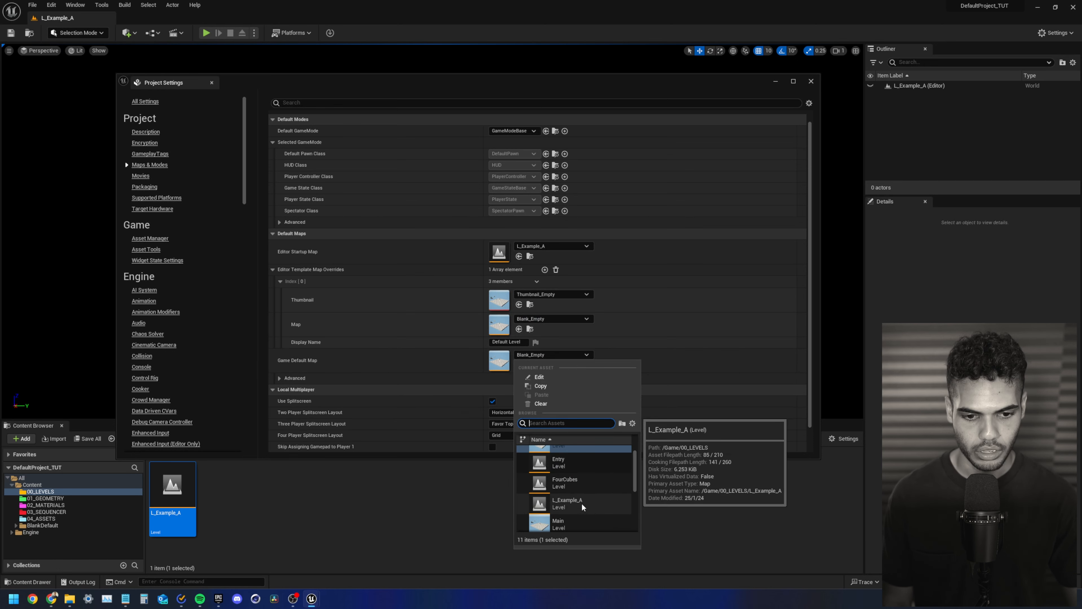
pyautogui.click(542, 511)
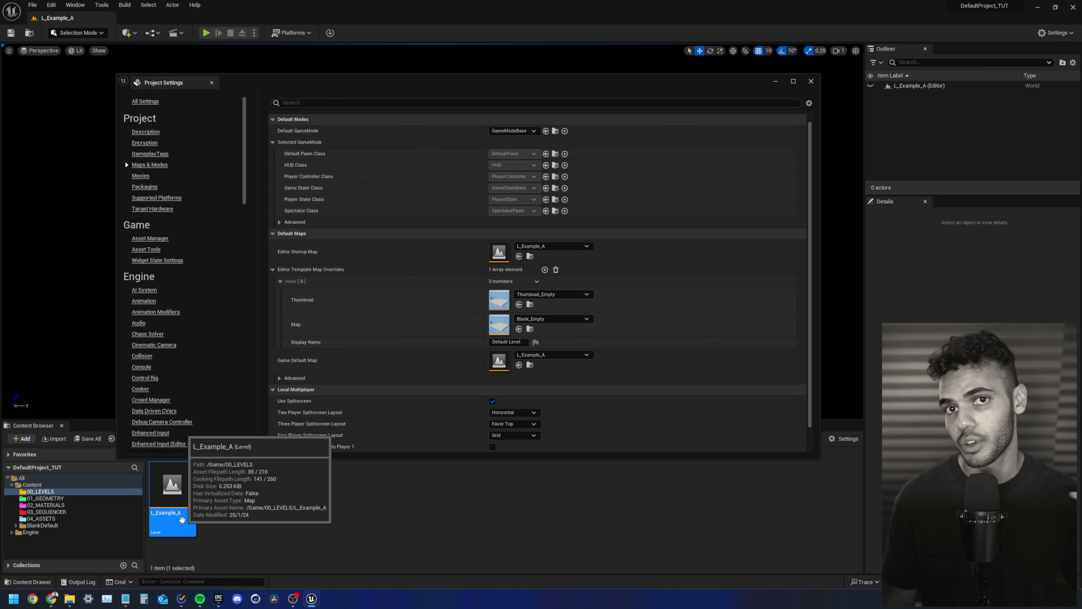
pyautogui.click(211, 82)
# - Delete the BlankDefault folder, the Main level and Main_BuiltData from the Content folder
pyautogui.click(89, 484)
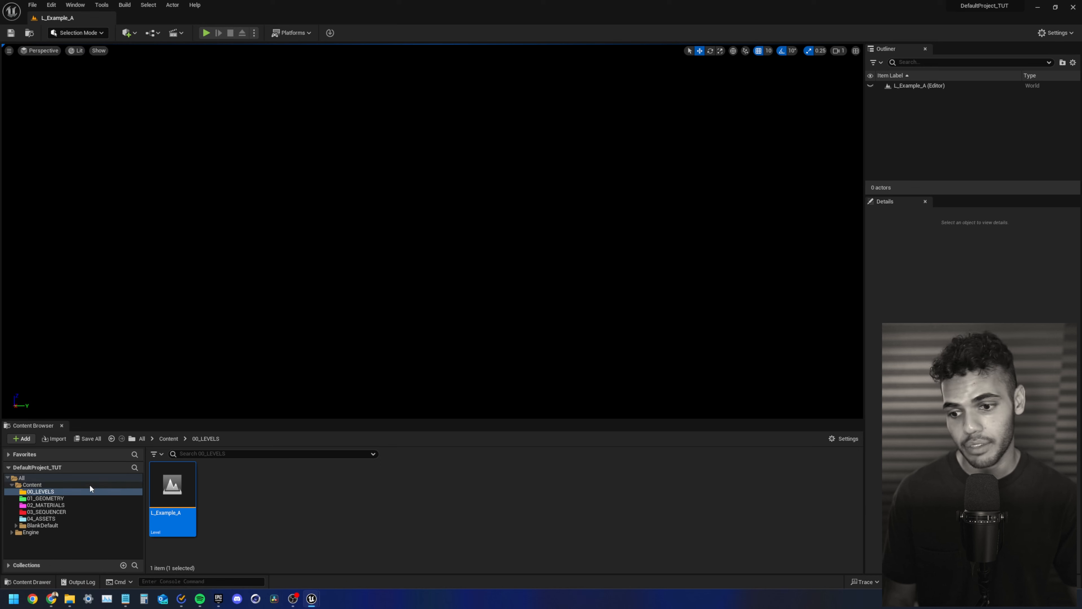
pyautogui.click(426, 509)
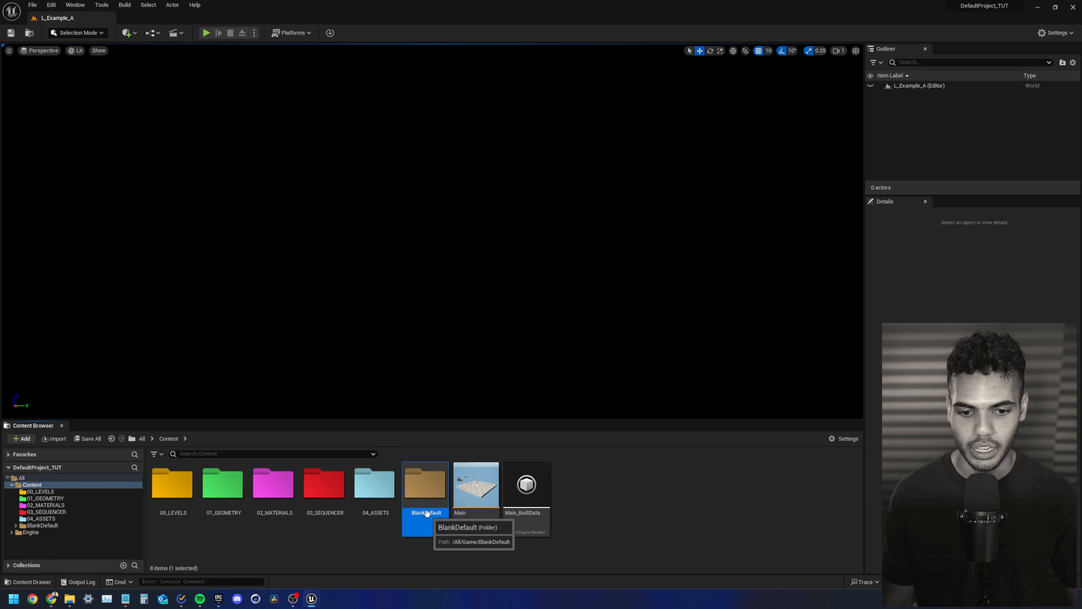
pyautogui.keyDown('shift'); pyautogui.click(527, 501); pyautogui.keyUp('shift')
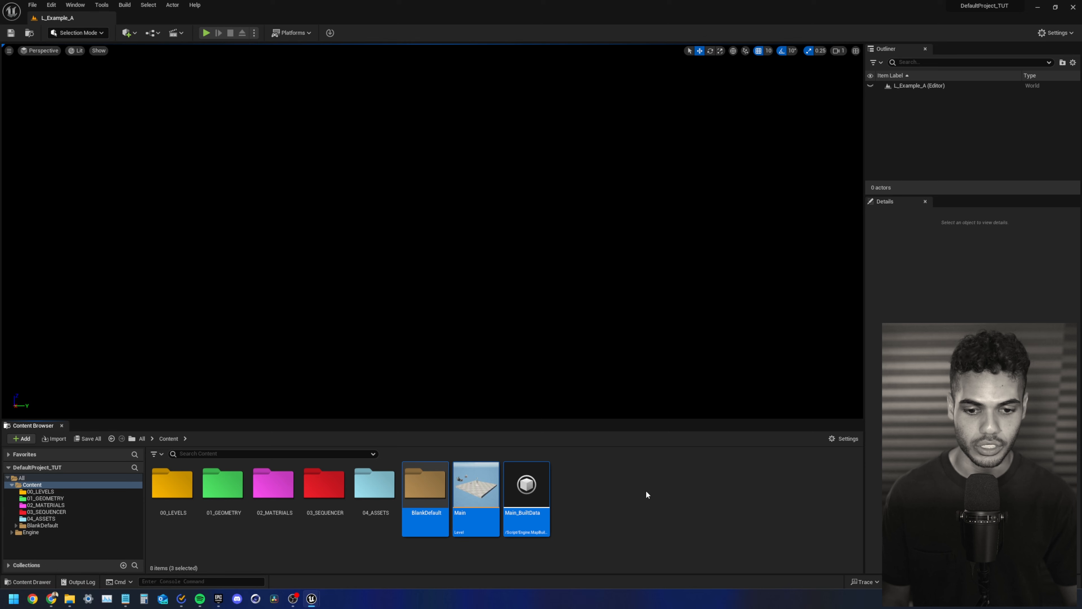
pyautogui.press('Delete')
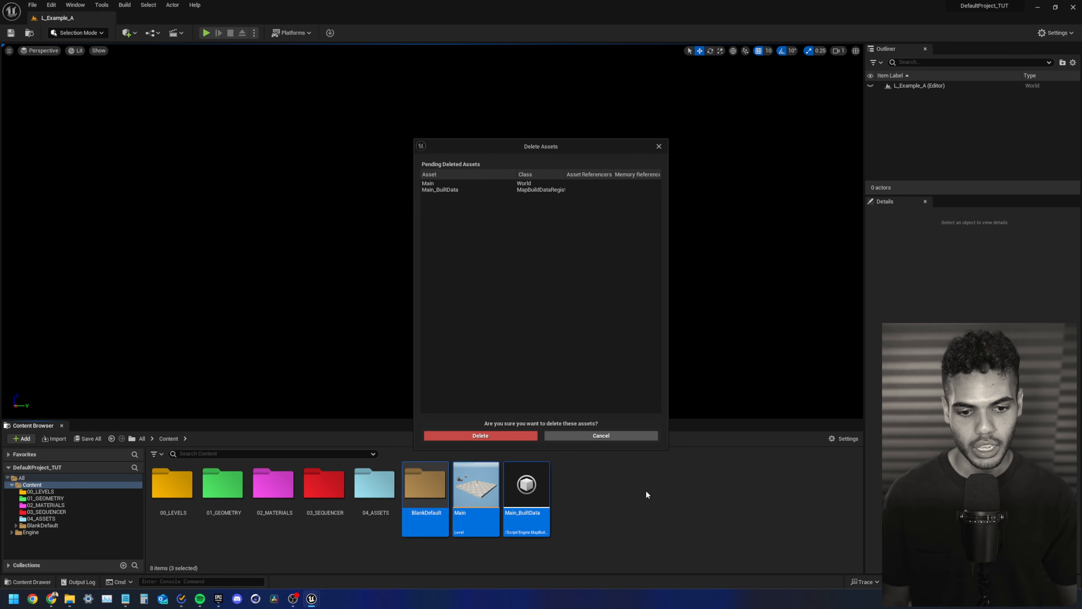
pyautogui.click(510, 436)
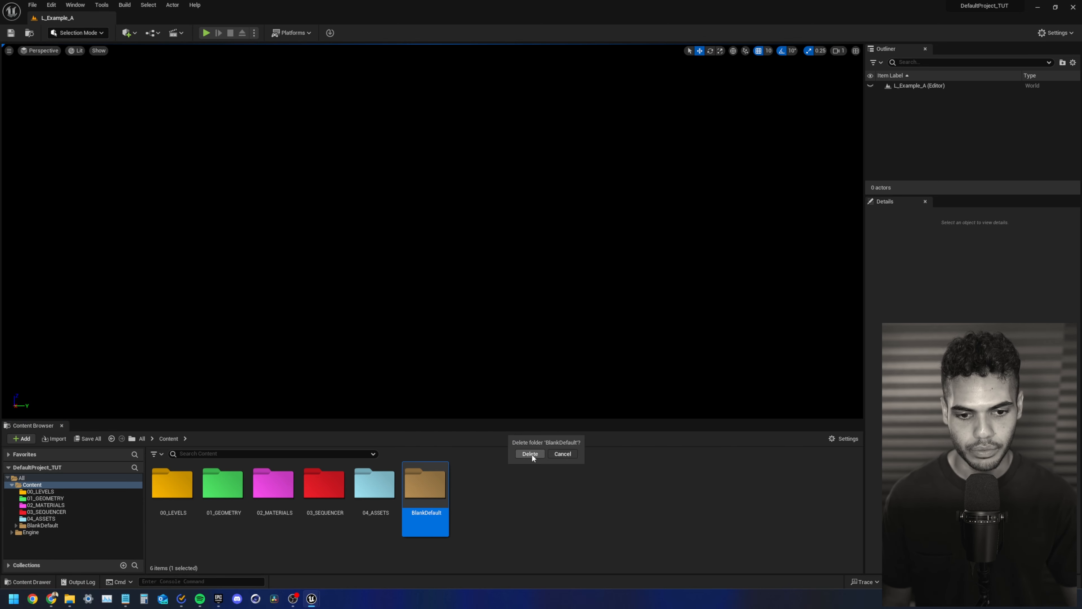
pyautogui.click(532, 453)
pyautogui.click(519, 435)
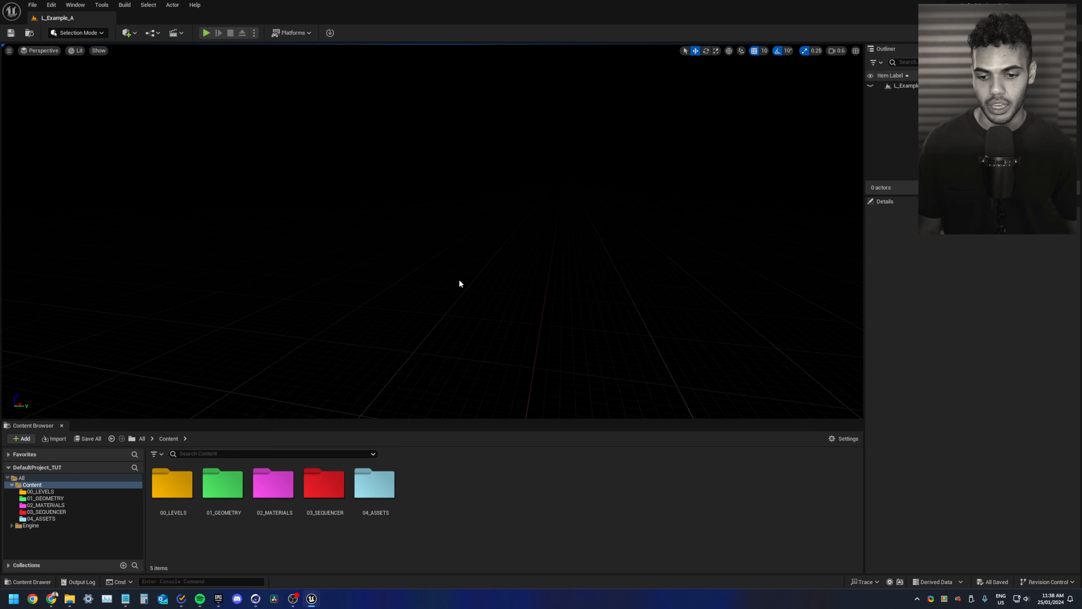
# - Switch to Cinema 4D and examine the curved backdrop, the figure and the available primitive objects from several angles
pyautogui.click(255, 599)
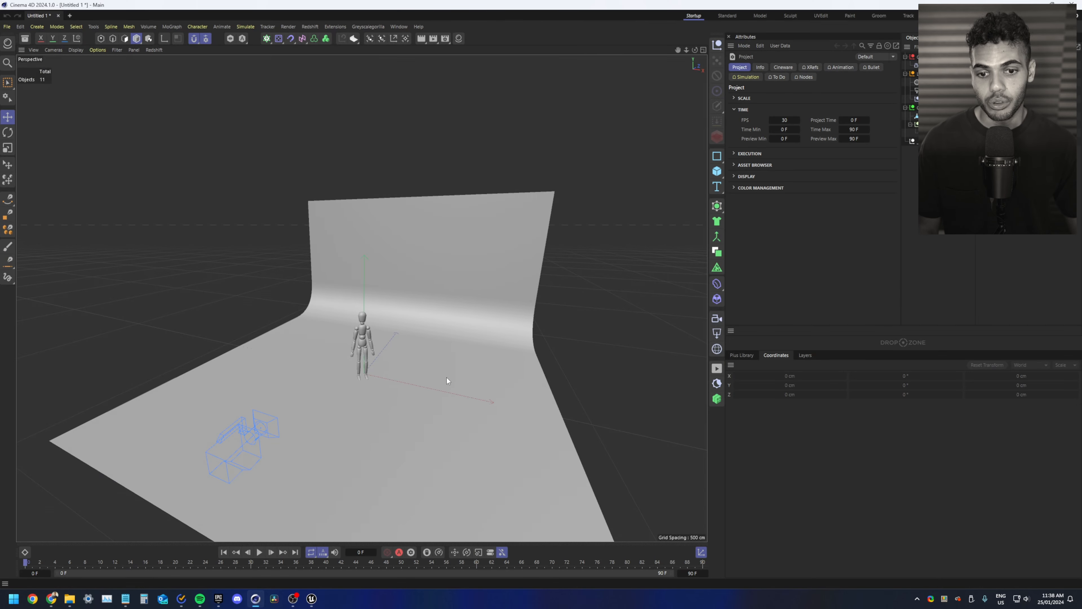
pyautogui.keyDown('alt'); pyautogui.moveTo(447, 375); pyautogui.dragTo(505, 324); pyautogui.keyUp('alt')
pyautogui.click(538, 324)
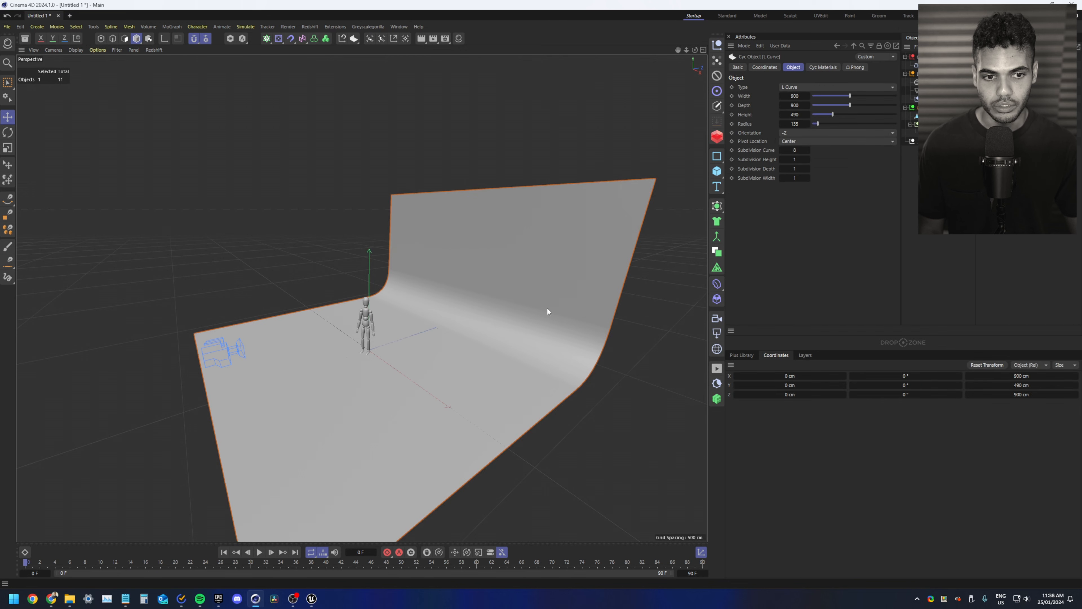
pyautogui.keyDown('alt'); pyautogui.moveTo(422, 331); pyautogui.dragTo(654, 256); pyautogui.keyUp('alt')
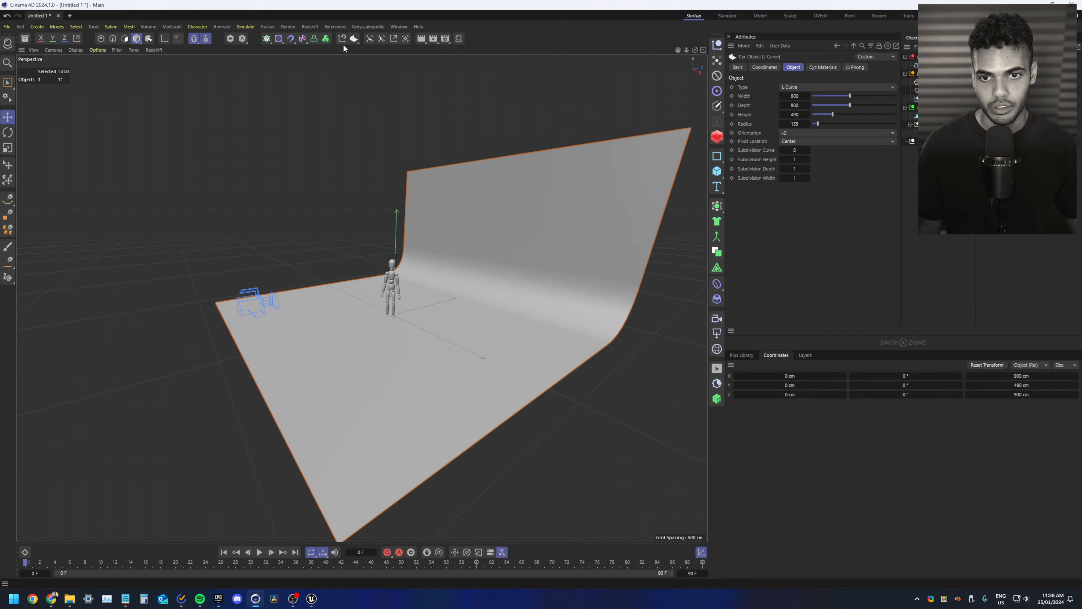
pyautogui.click(391, 284)
pyautogui.click(717, 171)
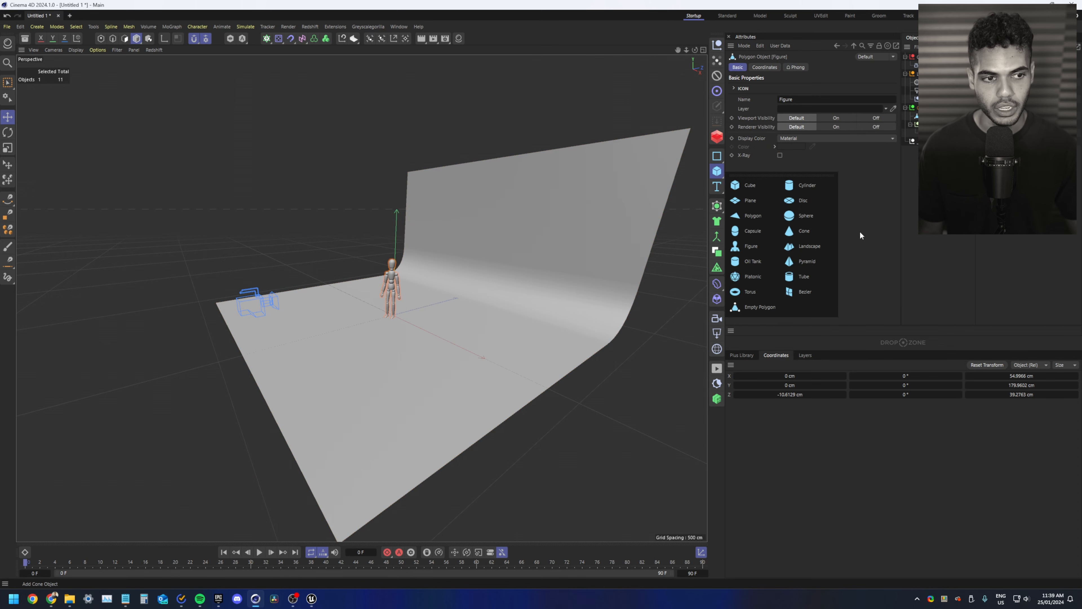
pyautogui.keyDown('alt'); pyautogui.moveTo(490, 336); pyautogui.dragTo(315, 148); pyautogui.keyUp('alt')
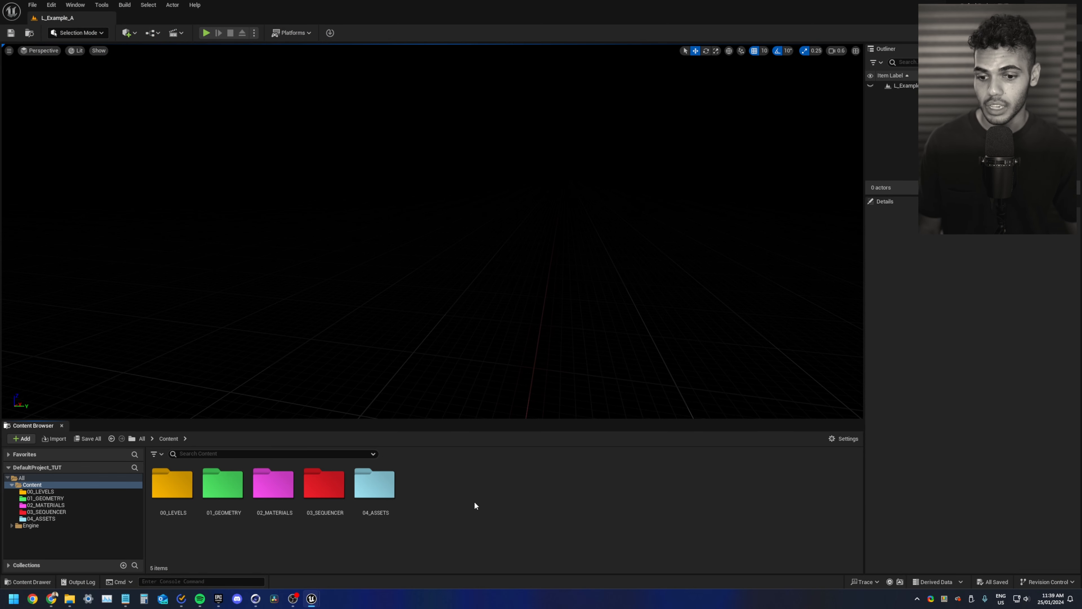
# - In the Unreal project's 01_GEOMETRY folder, create a subfolder named Example_A
pyautogui.doubleClick(228, 496)
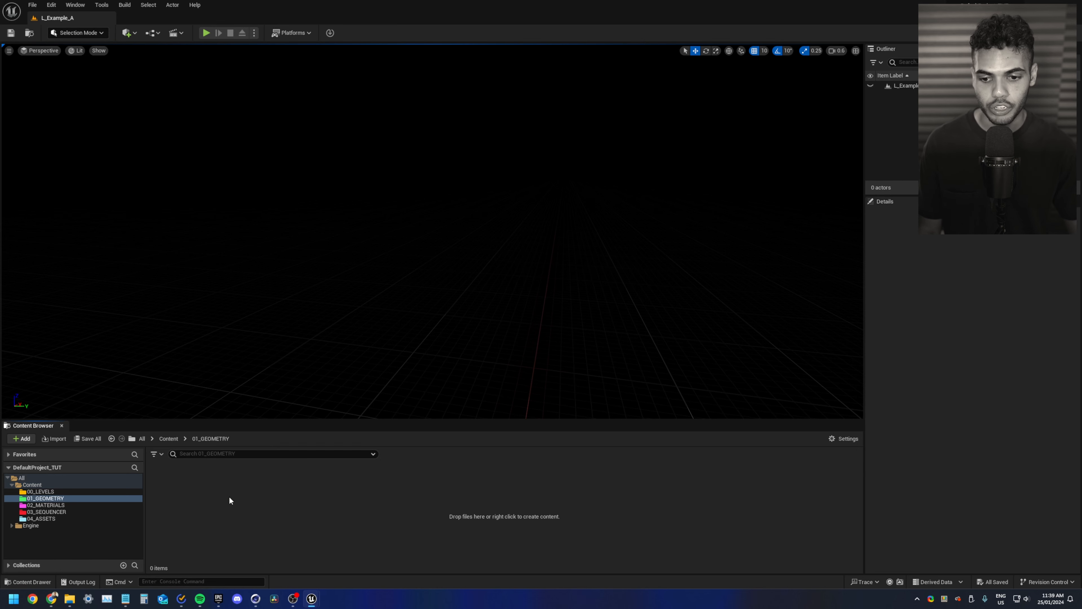
pyautogui.rightClick(229, 496)
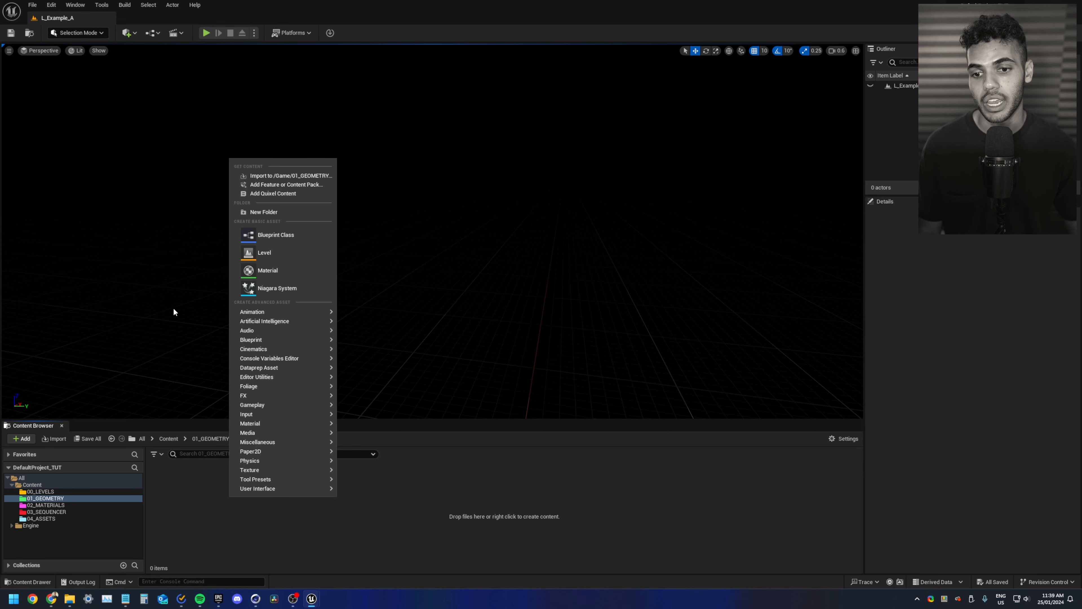
pyautogui.click(272, 210)
pyautogui.write('Example_A')
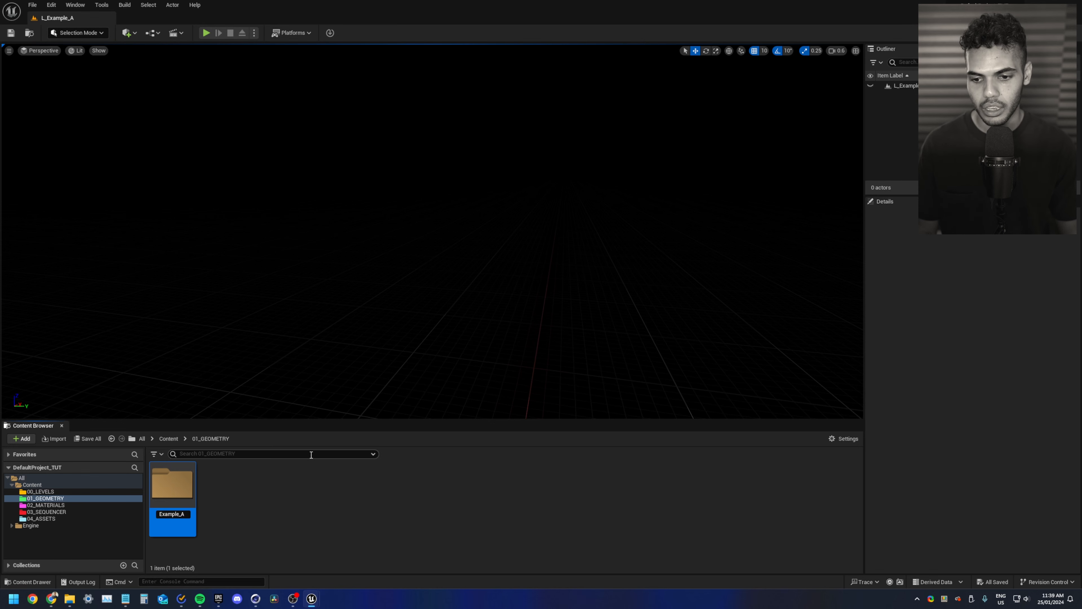
pyautogui.press('Return')
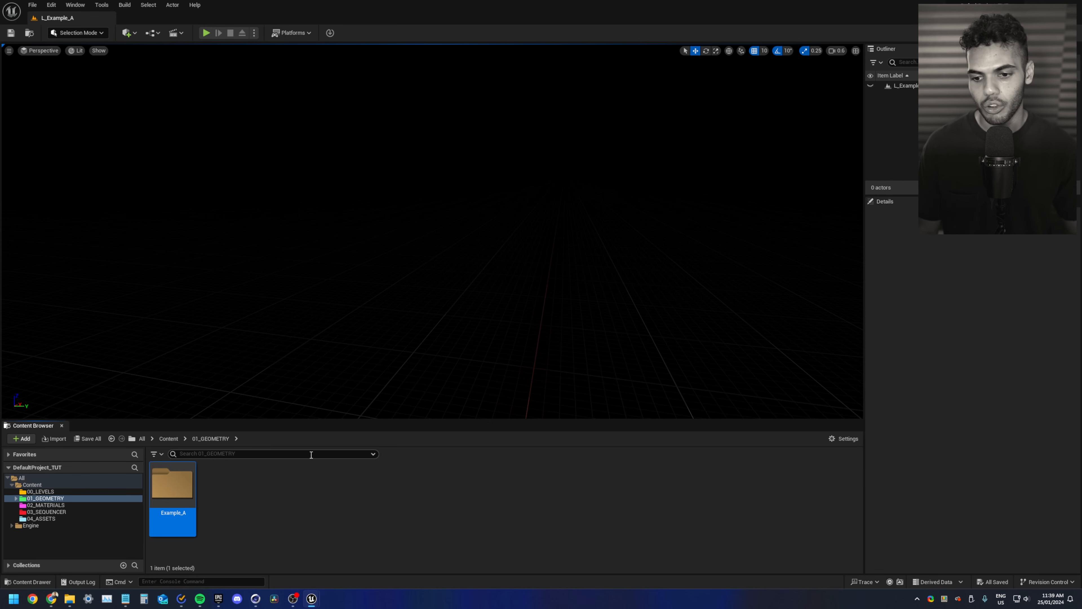
pyautogui.click(230, 507)
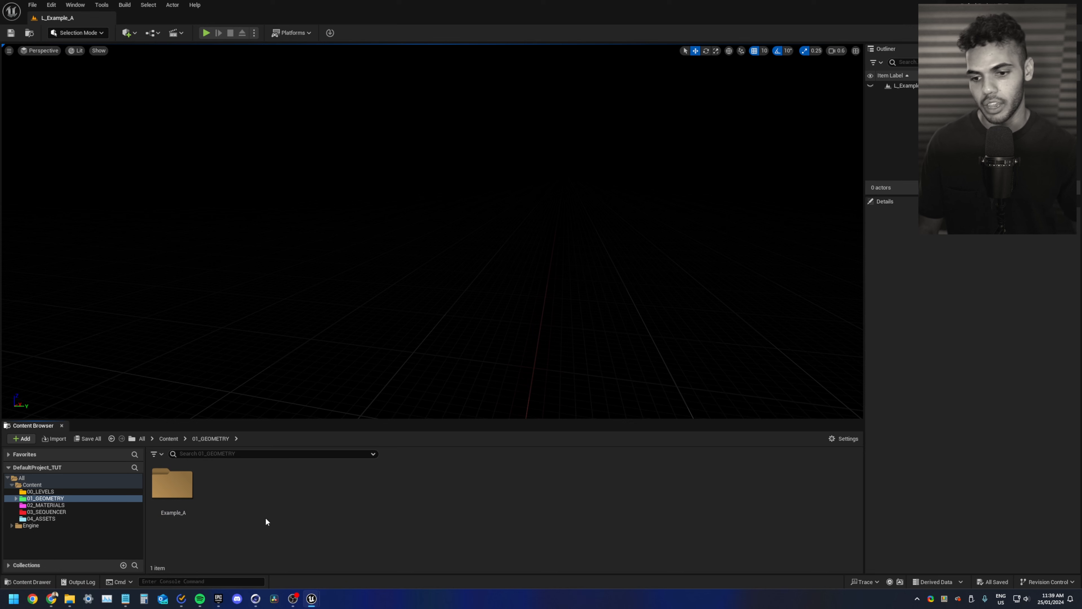
# - Inside the Example_A geometry folder, create a subfolder named 01
pyautogui.doubleClick(182, 505)
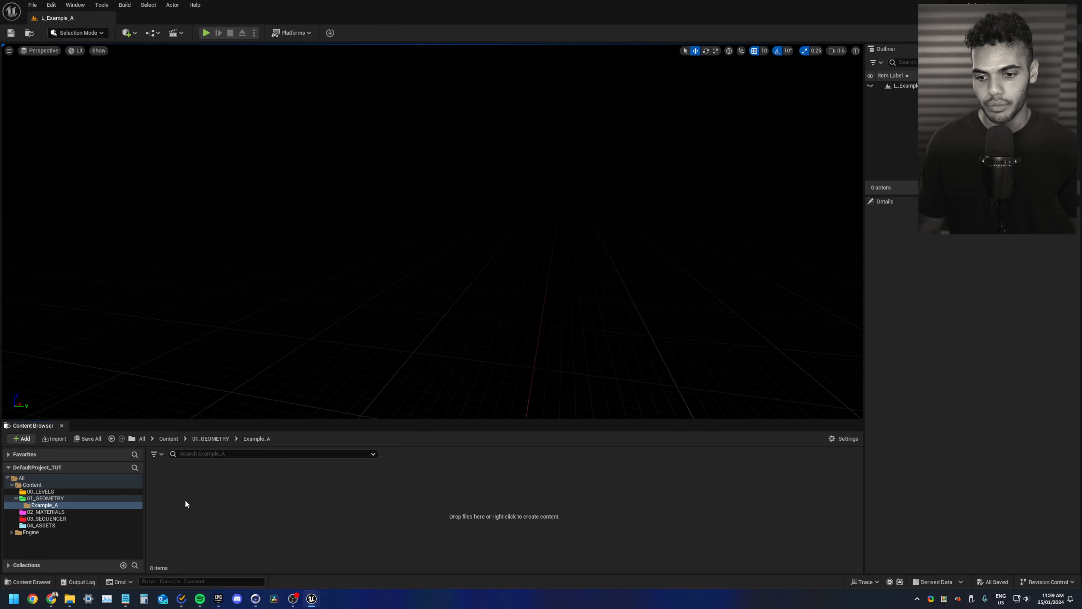
pyautogui.rightClick(185, 501)
pyautogui.click(234, 216)
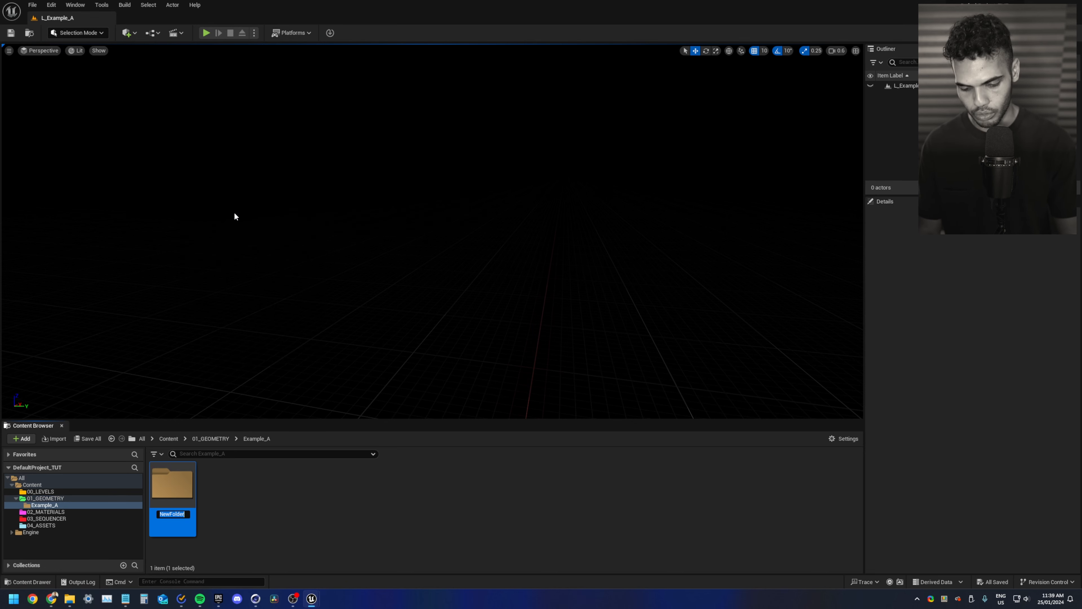
pyautogui.click(262, 499)
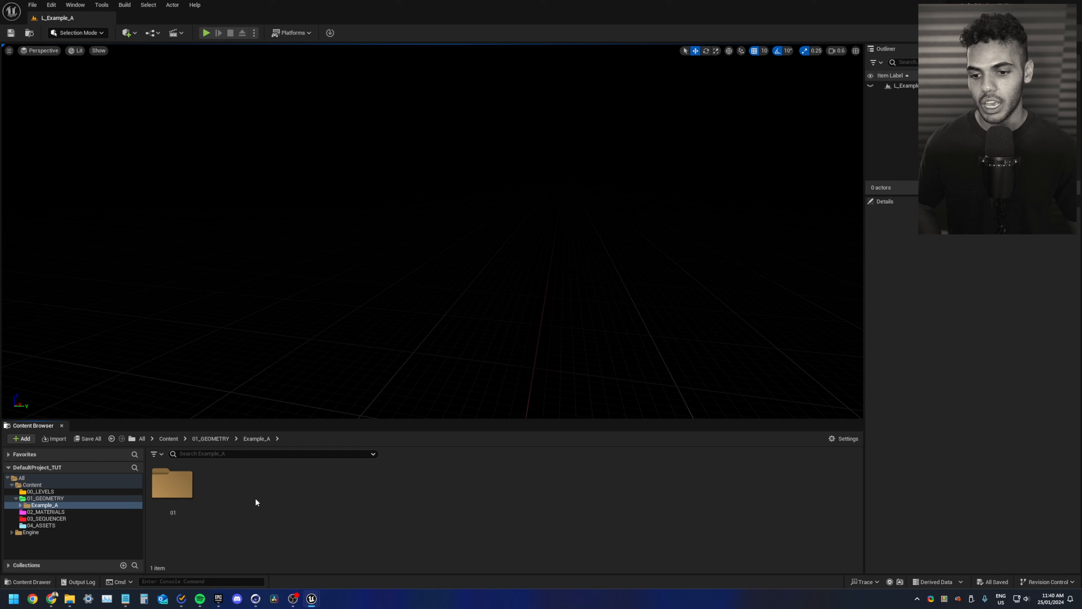
# - Create a subfolder named 01B beside folder 01 in Example_A, and delete it again
pyautogui.rightClick(238, 489)
pyautogui.click(292, 241)
pyautogui.write('02')
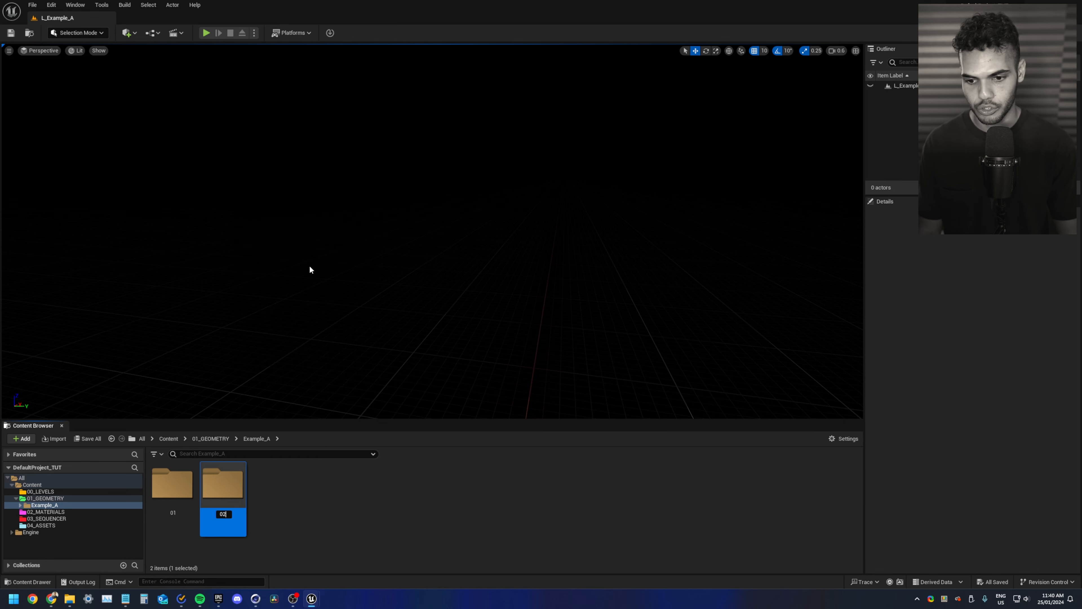
pyautogui.write('01B')
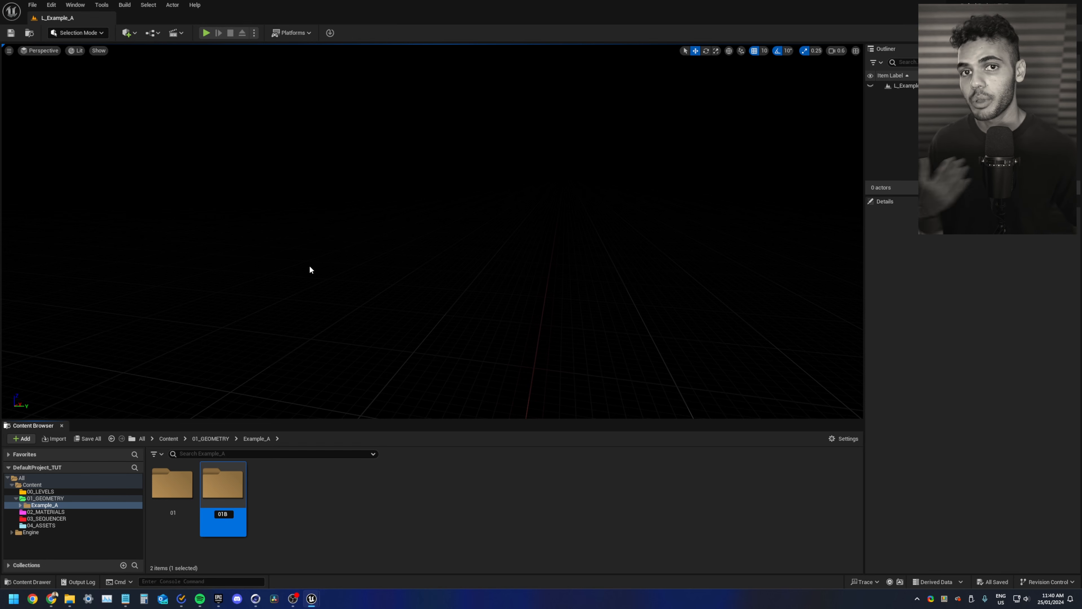
pyautogui.press('Return')
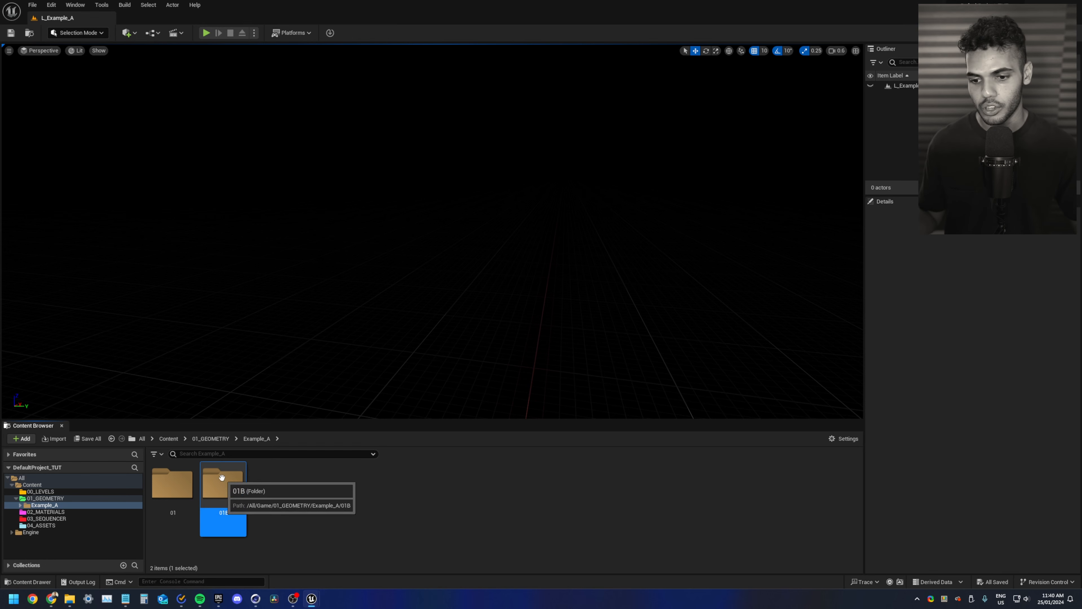
pyautogui.press('Delete')
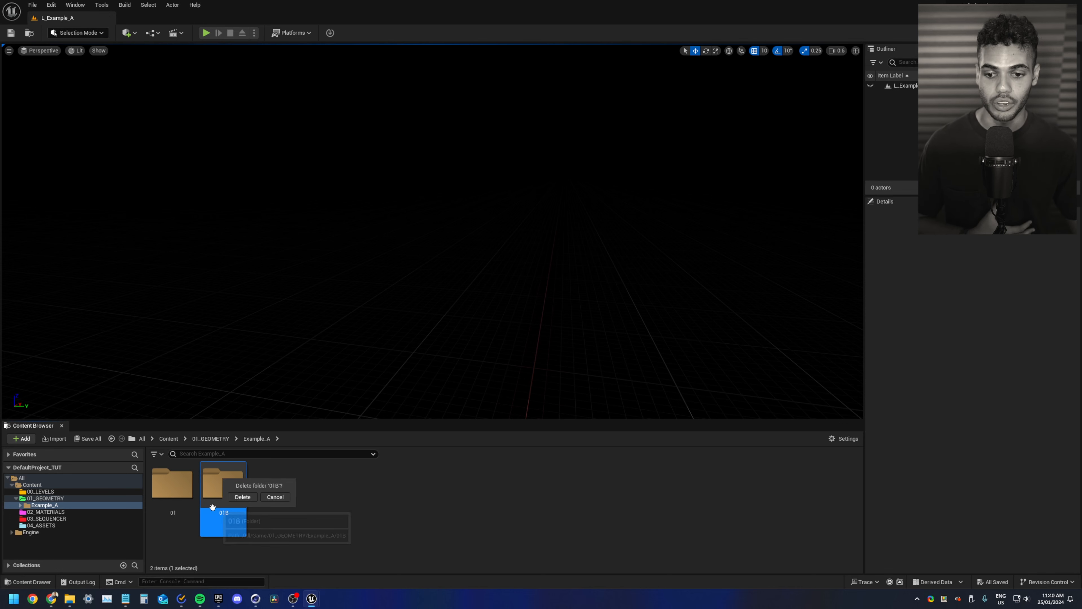
pyautogui.click(242, 497)
# - Import the BaseObjects_01 FBX file into the 01 folder as static meshes without Nanite, and dismiss the message log
pyautogui.doubleClick(175, 487)
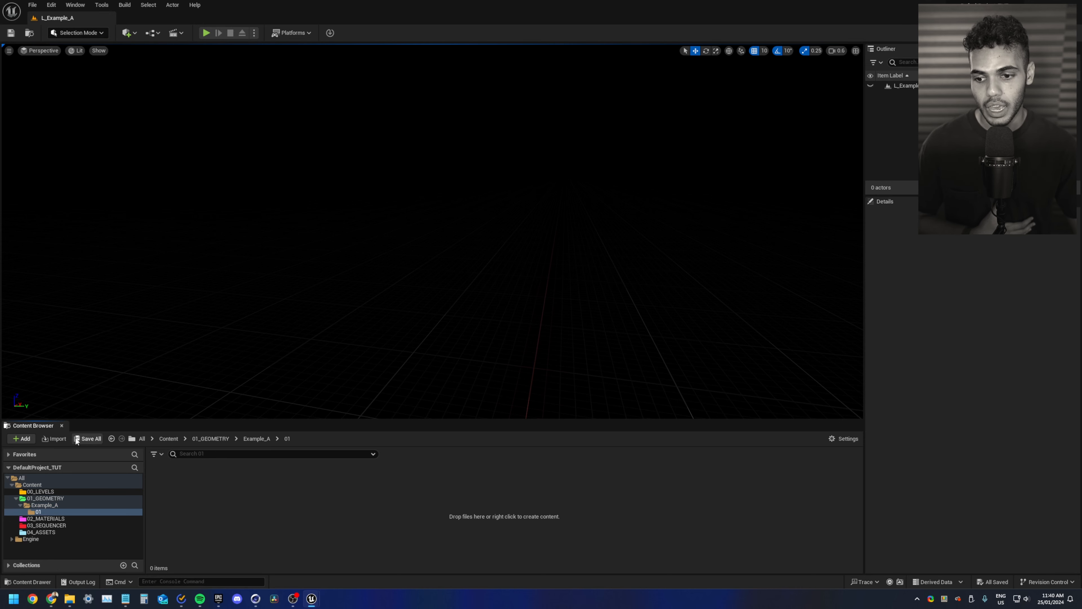
pyautogui.click(54, 439)
pyautogui.click(413, 71)
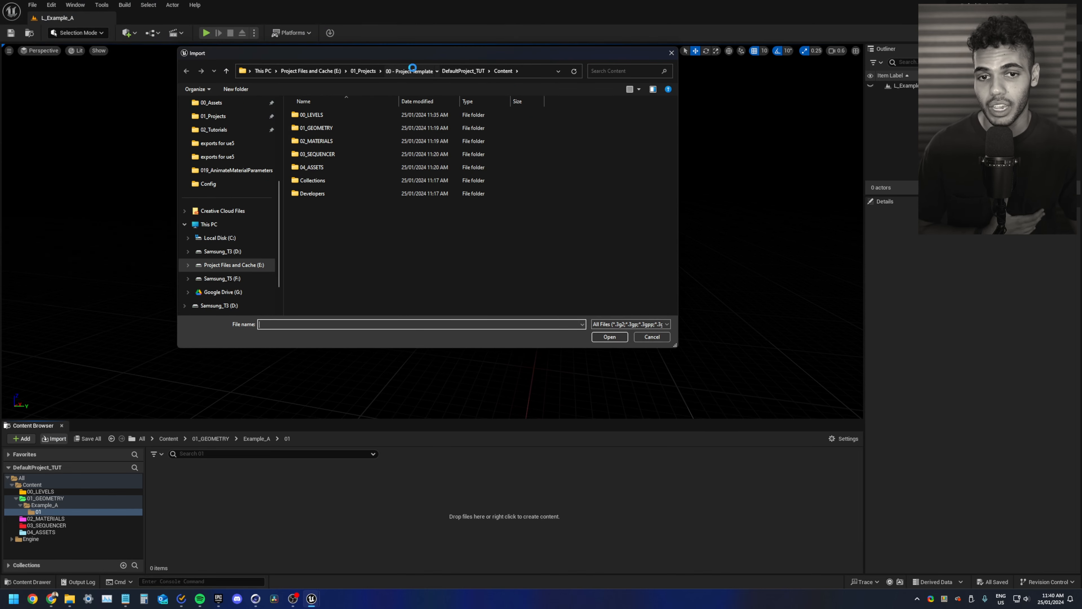
pyautogui.doubleClick(367, 109)
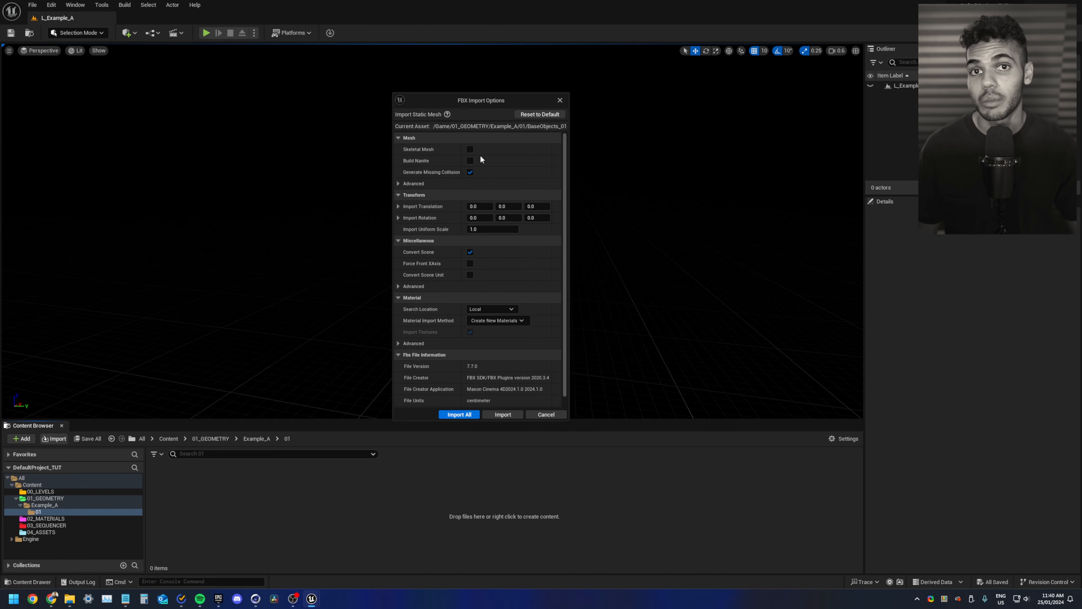
pyautogui.click(508, 413)
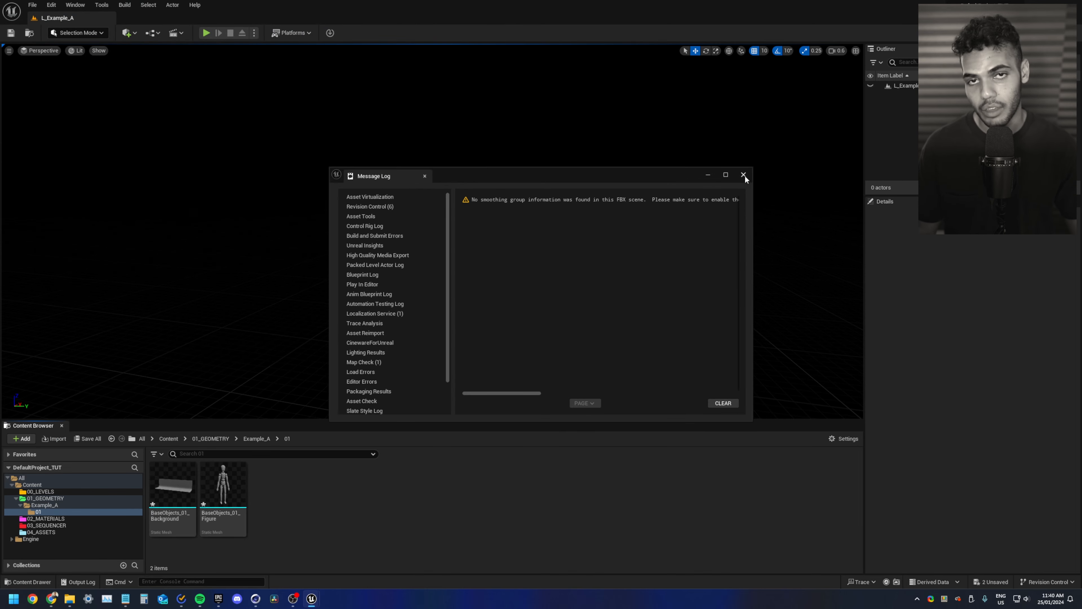
pyautogui.click(745, 175)
# - Place the imported Background and Figure meshes together in the level at location 0, 0, 0
pyautogui.click(177, 489)
pyautogui.keyDown('shift'); pyautogui.click(227, 495); pyautogui.keyUp('shift')
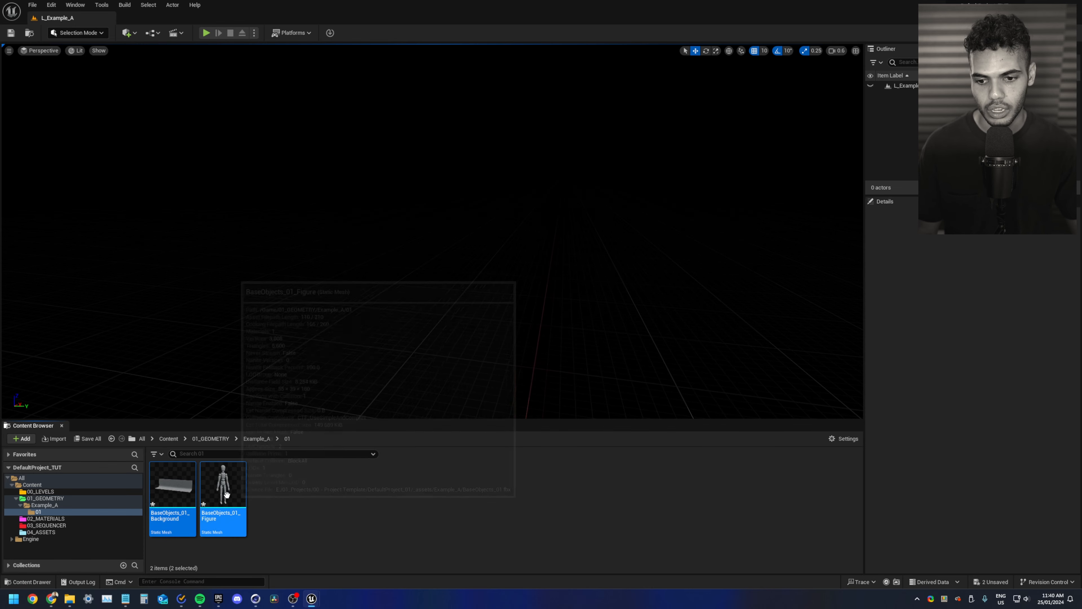
pyautogui.moveTo(227, 495); pyautogui.dragTo(409, 297)
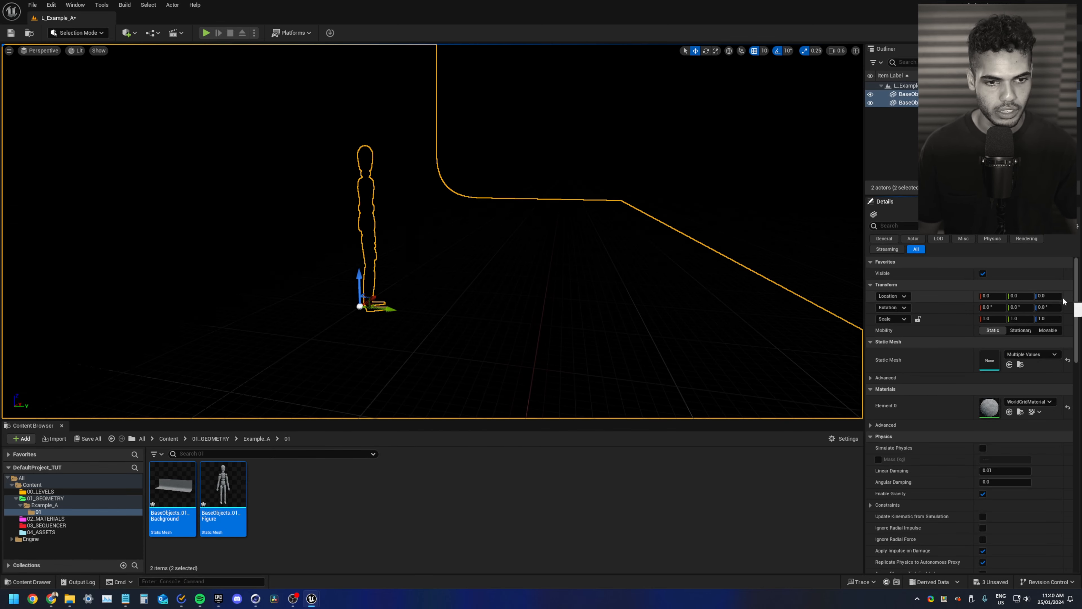
# - Switch the viewport shading to Unlit so the placed backdrop and figure can be seen without lights
pyautogui.moveTo(573, 260); pyautogui.dragTo(456, 260, button='right')
pyautogui.press('d')
pyautogui.scroll(2, 572, 260)
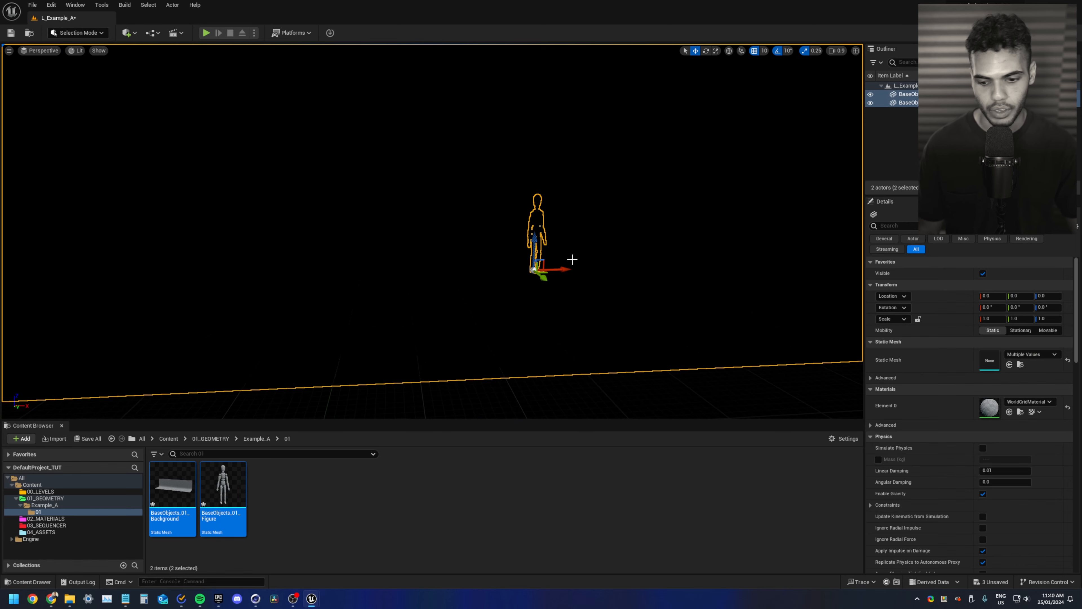
pyautogui.hotkey('alt', '3')
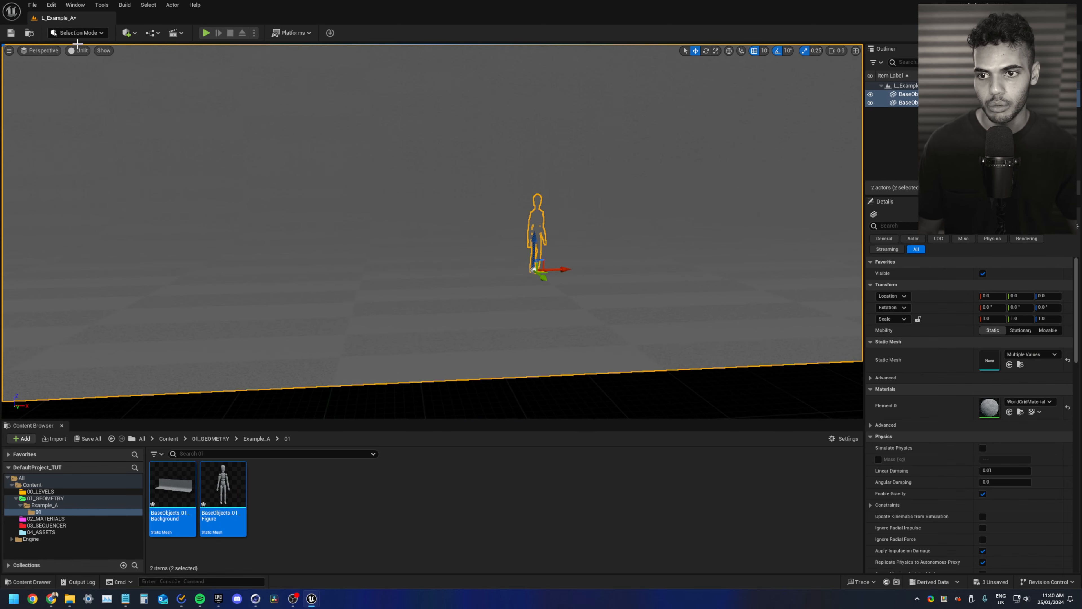
# - Review the available view modes and compare Wireframe, Lit and Unlit on the backdrop and figure, finishing in Unlit
pyautogui.click(78, 46)
pyautogui.click(78, 51)
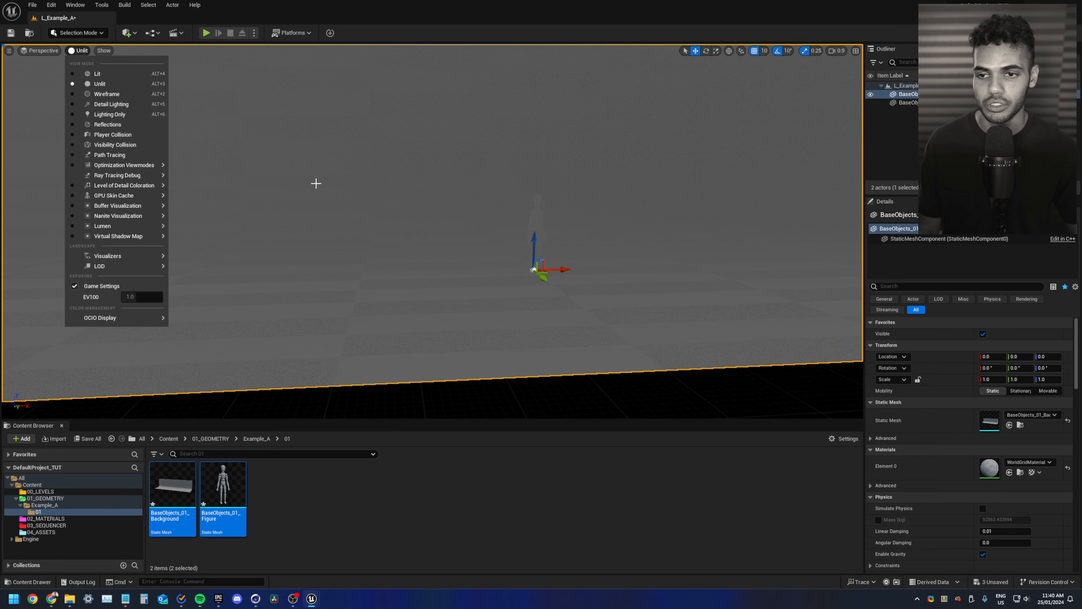
pyautogui.click(420, 167)
pyautogui.hotkey('alt', '2')
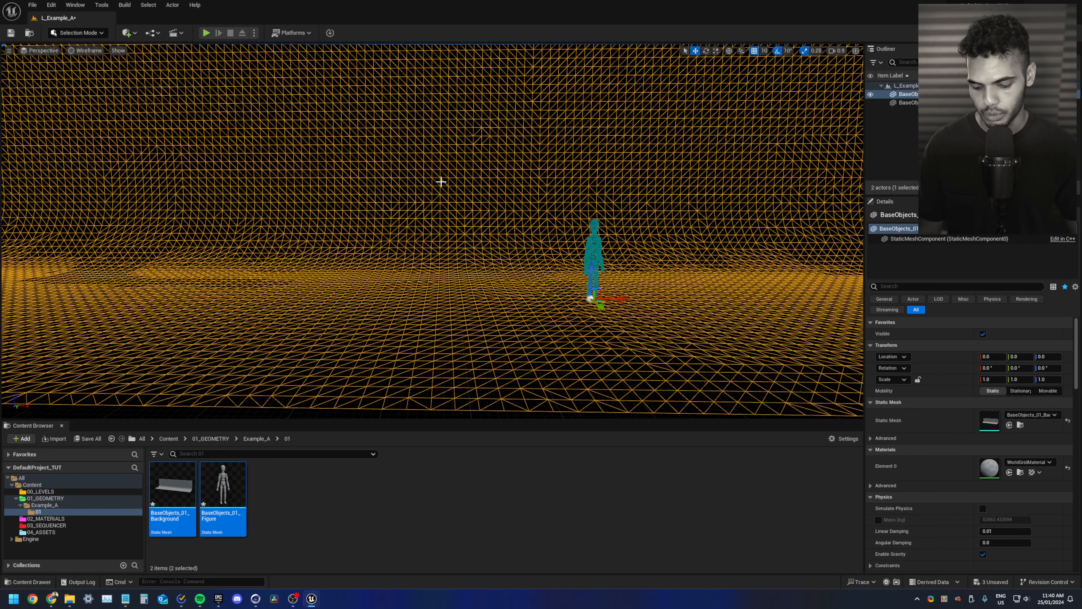
pyautogui.hotkey('alt', '3')
pyautogui.hotkey('alt', '4')
pyautogui.hotkey('alt', '3')
pyautogui.hotkey('alt', '4')
pyautogui.hotkey('alt', '3')
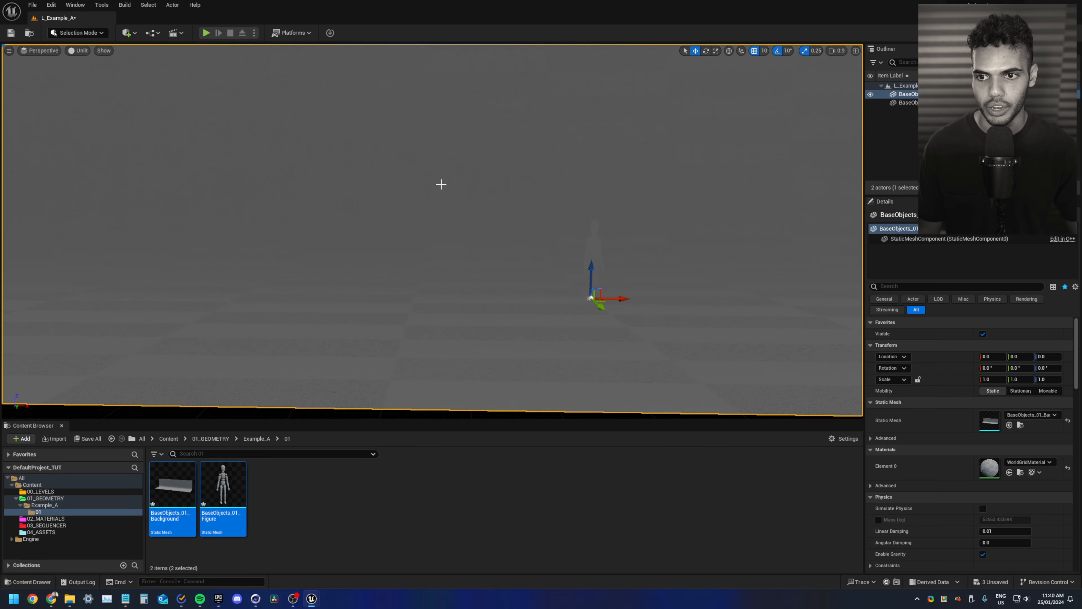
# - Examine the whole curved backdrop from farther away, and save all changes
pyautogui.moveTo(413, 209); pyautogui.dragTo(456, 208, button='right')
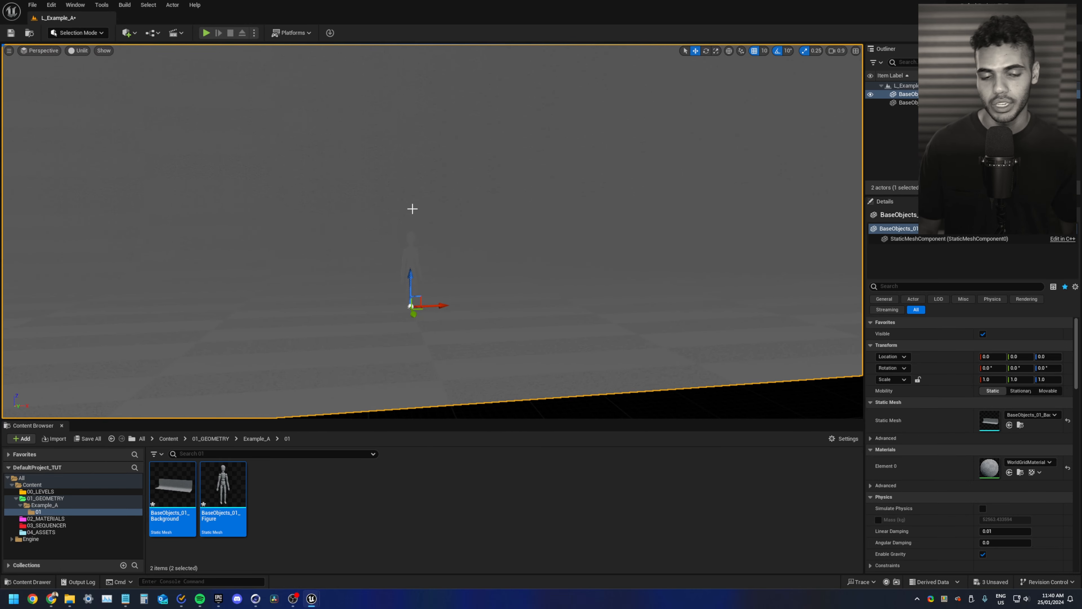
pyautogui.press('s')
pyautogui.moveTo(412, 209); pyautogui.dragTo(381, 233, button='right')
pyautogui.scroll(3, 413, 209)
pyautogui.press('d')
pyautogui.press('w')
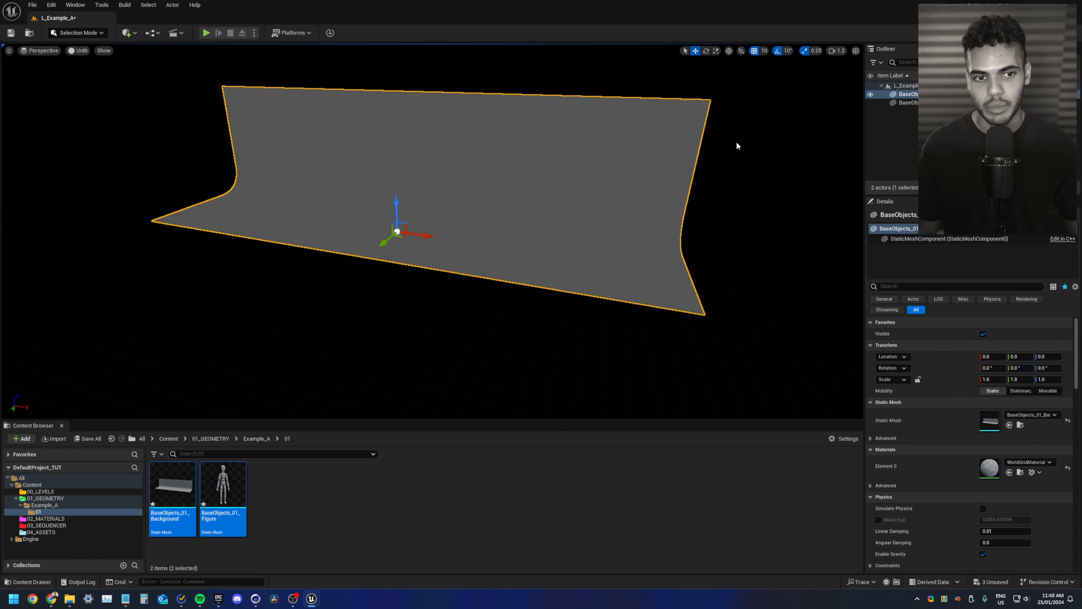
pyautogui.click(738, 146)
pyautogui.click(585, 126)
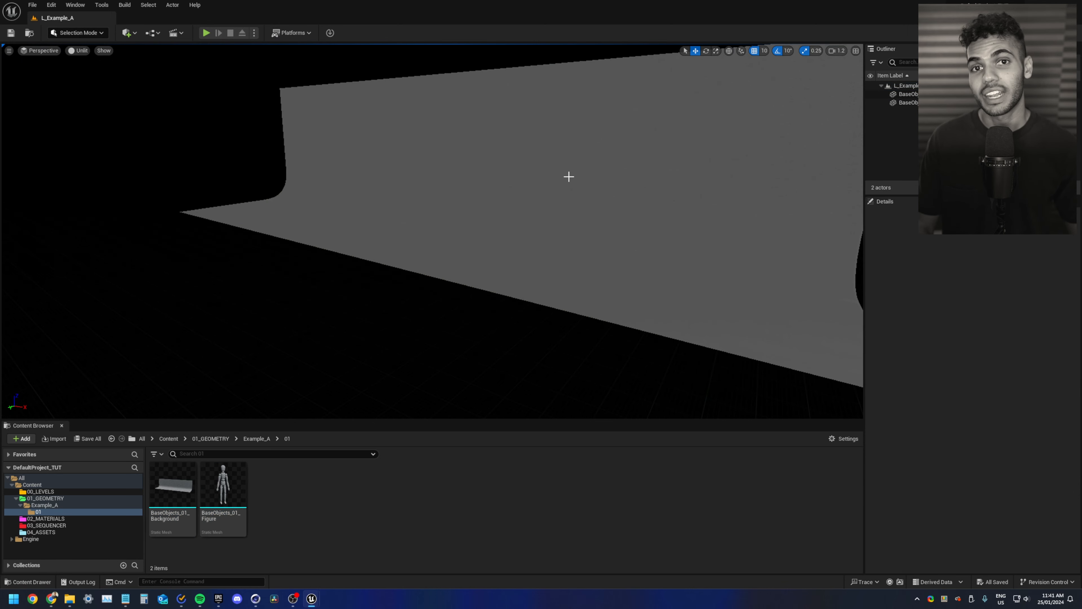
# - Select the figure mesh and frame it from the front against the backdrop
pyautogui.click(909, 102)
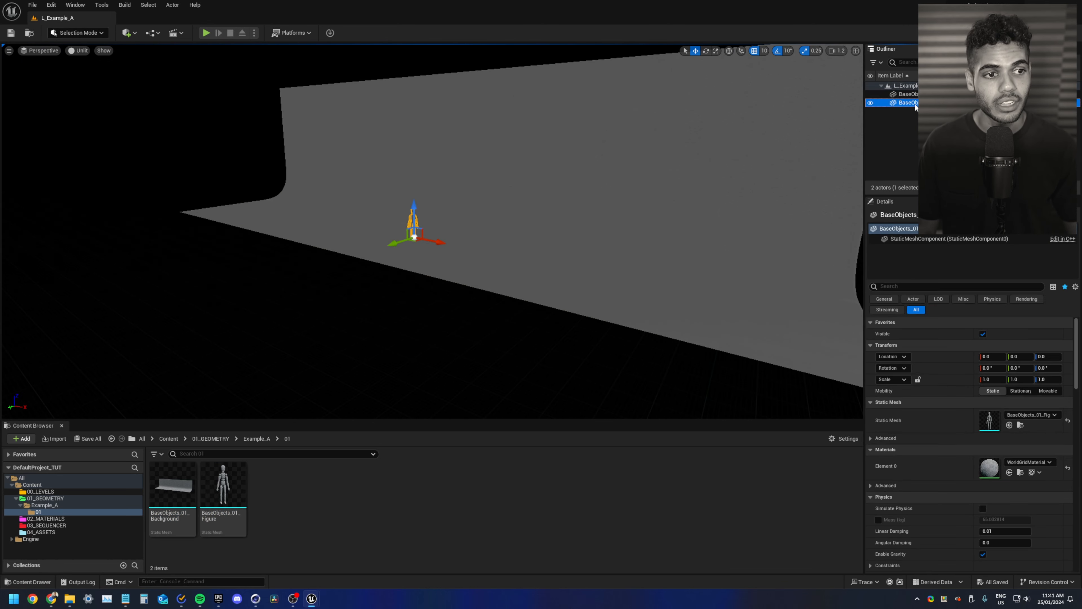
pyautogui.press('f')
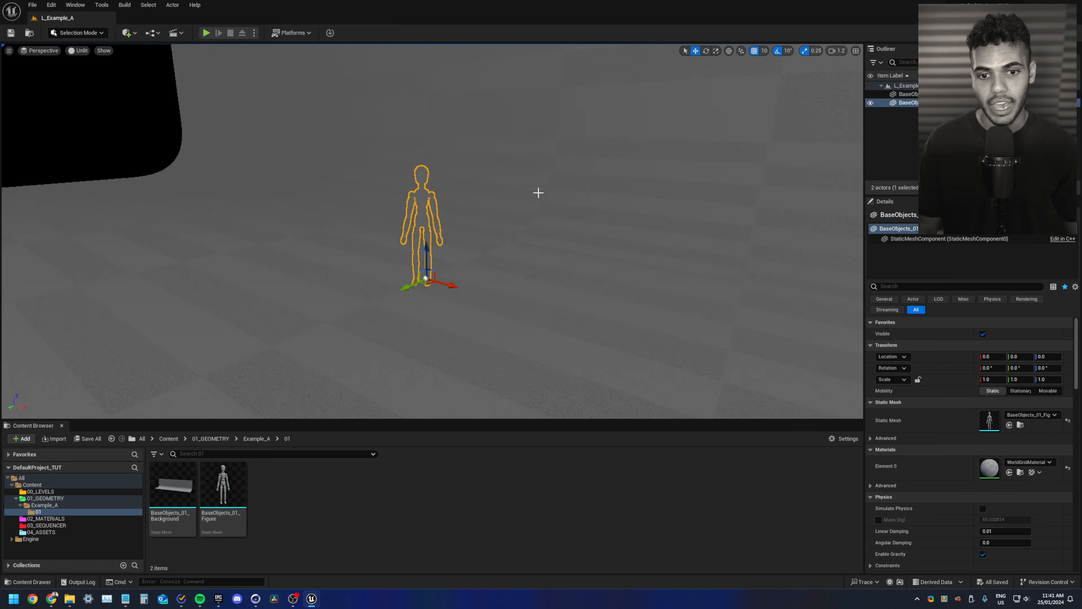
pyautogui.press('s')
pyautogui.moveTo(460, 192)
pyautogui.mouseDown(button='right')
pyautogui.moveTo(597, 175)
pyautogui.moveTo(462, 193)
pyautogui.mouseUp(button='right')
pyautogui.click(800, 151)
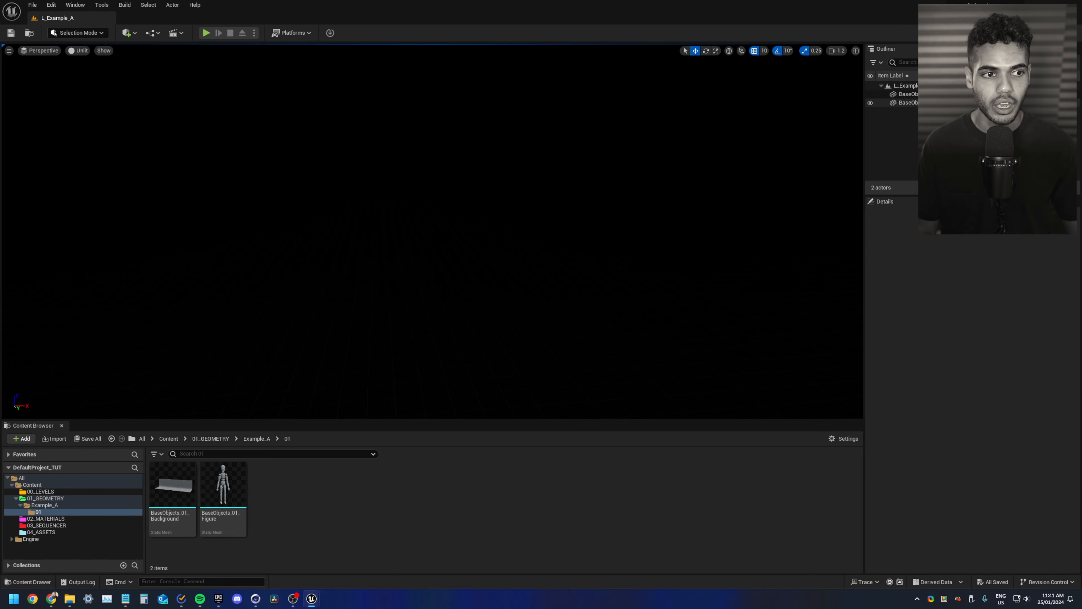
pyautogui.click(937, 103)
pyautogui.moveTo(645, 218)
pyautogui.mouseDown(button='right')
pyautogui.moveTo(626, 206)
pyautogui.moveTo(627, 217)
pyautogui.mouseUp(button='right')
pyautogui.press('f')
pyautogui.press('s')
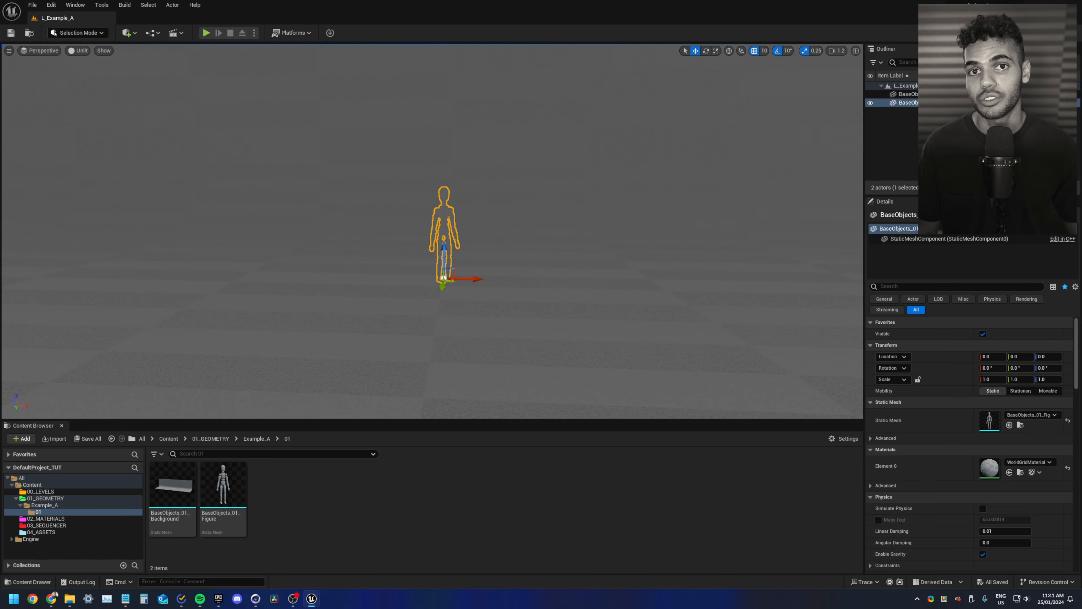
pyautogui.moveTo(186, 128)
pyautogui.mouseDown(button='right')
pyautogui.moveTo(201, 126)
pyautogui.moveTo(186, 128)
pyautogui.mouseUp(button='right')
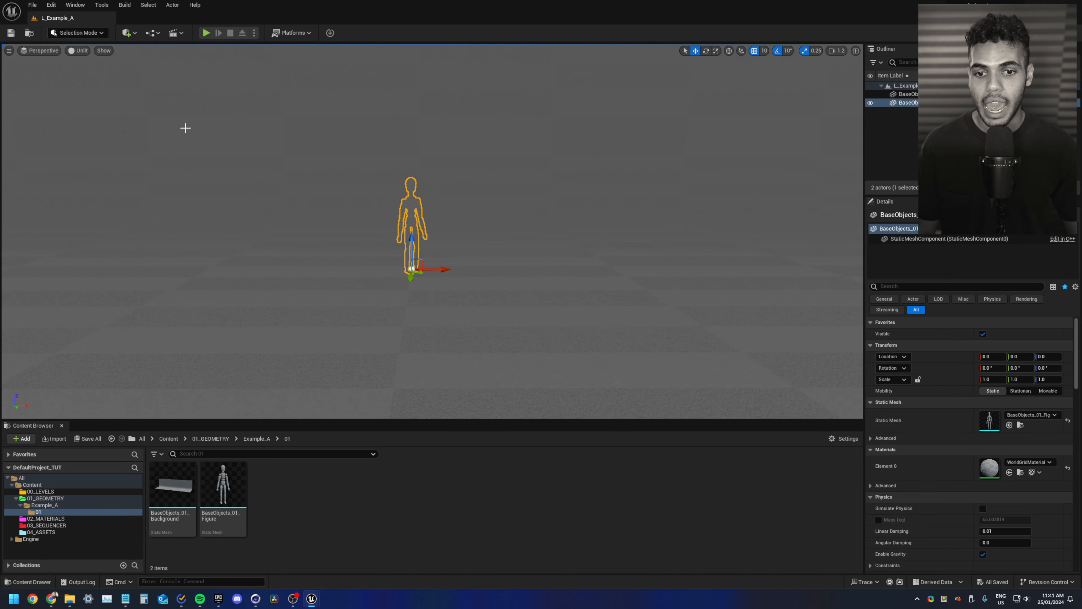
# - Add a Rect Light to the level beside the figure
pyautogui.click(127, 33)
pyautogui.moveTo(160, 130)
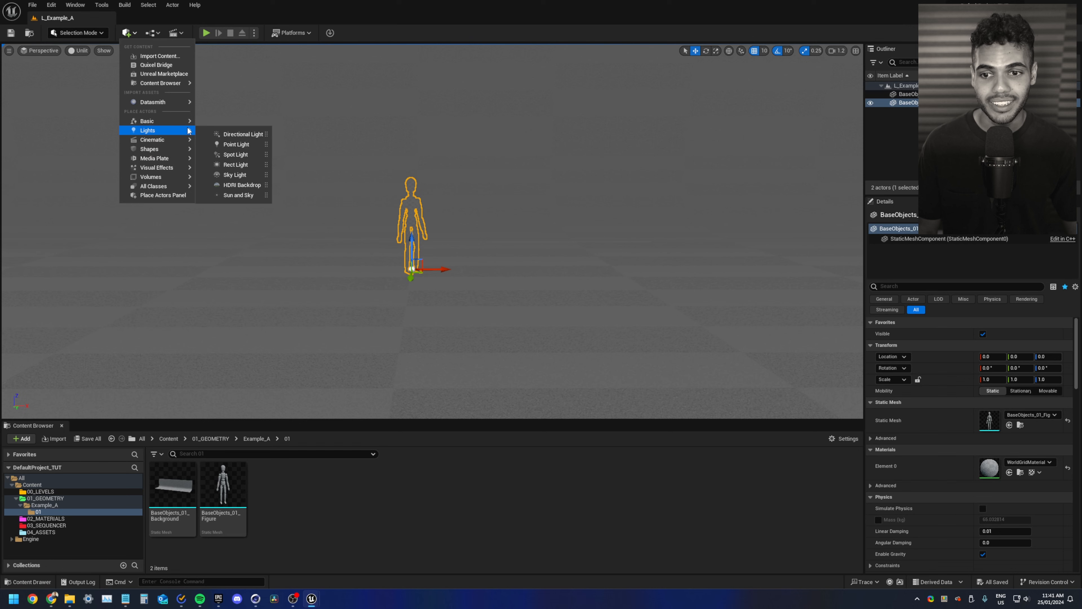
pyautogui.click(236, 164)
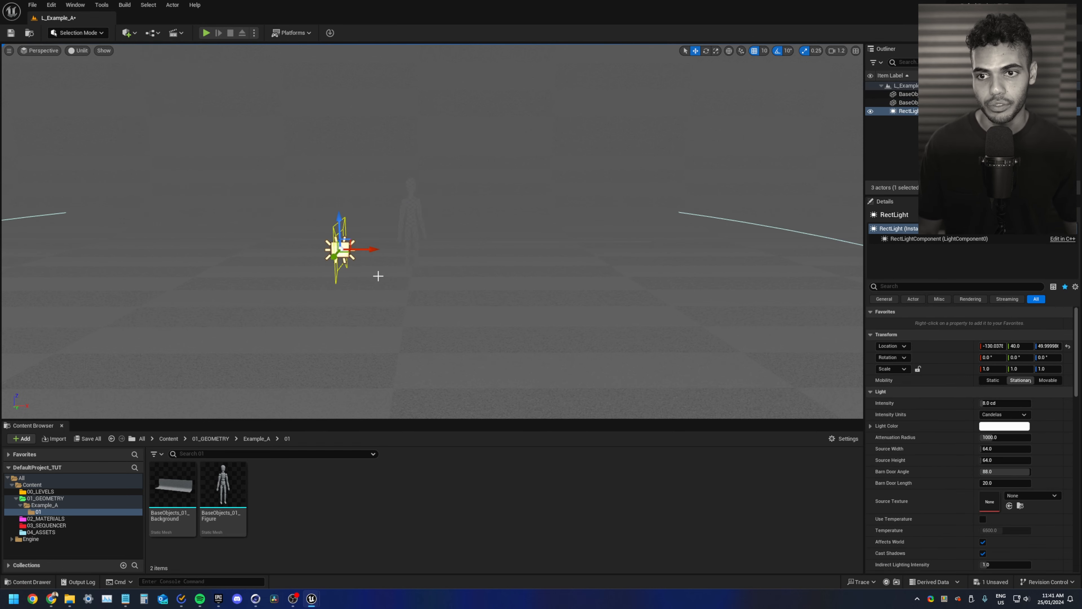
# - Switch the viewport to Lit shading and move the Rect Light to about X -210, Z 220
pyautogui.hotkey('alt', '4')
pyautogui.click(78, 51)
pyautogui.click(125, 71)
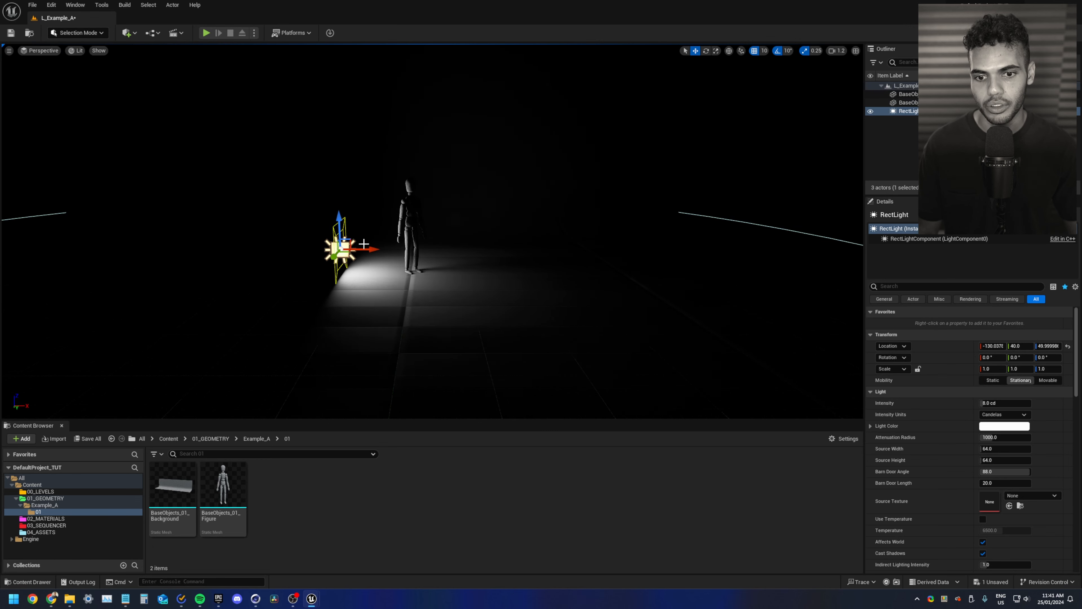
pyautogui.moveTo(341, 249); pyautogui.dragTo(300, 146)
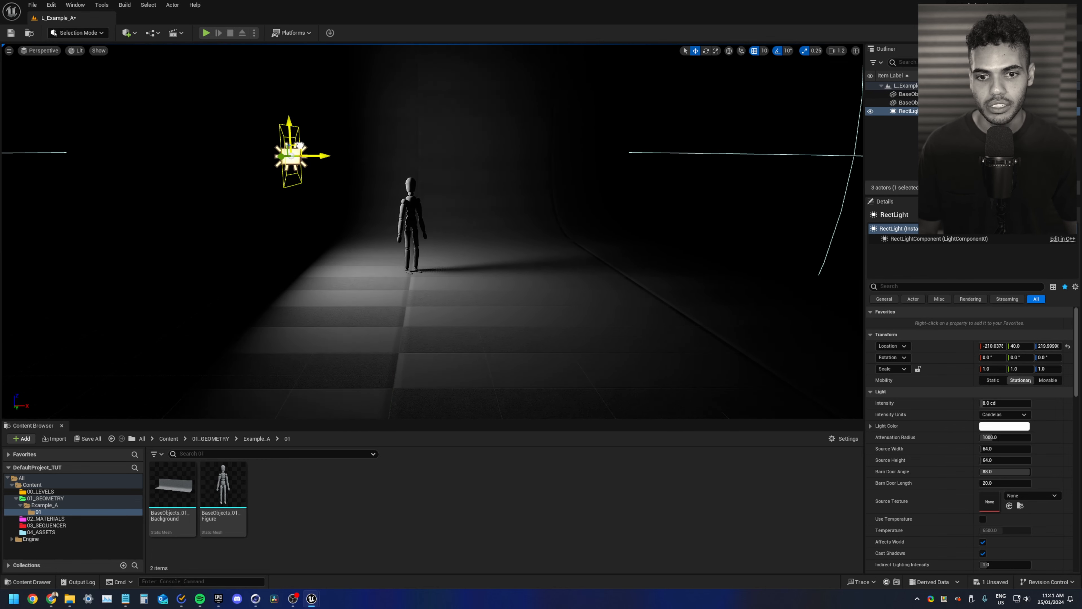
# - Switch the viewport to the Lighting Only view mode and examine how the Rect Light falls on the figure and backdrop
pyautogui.click(79, 51)
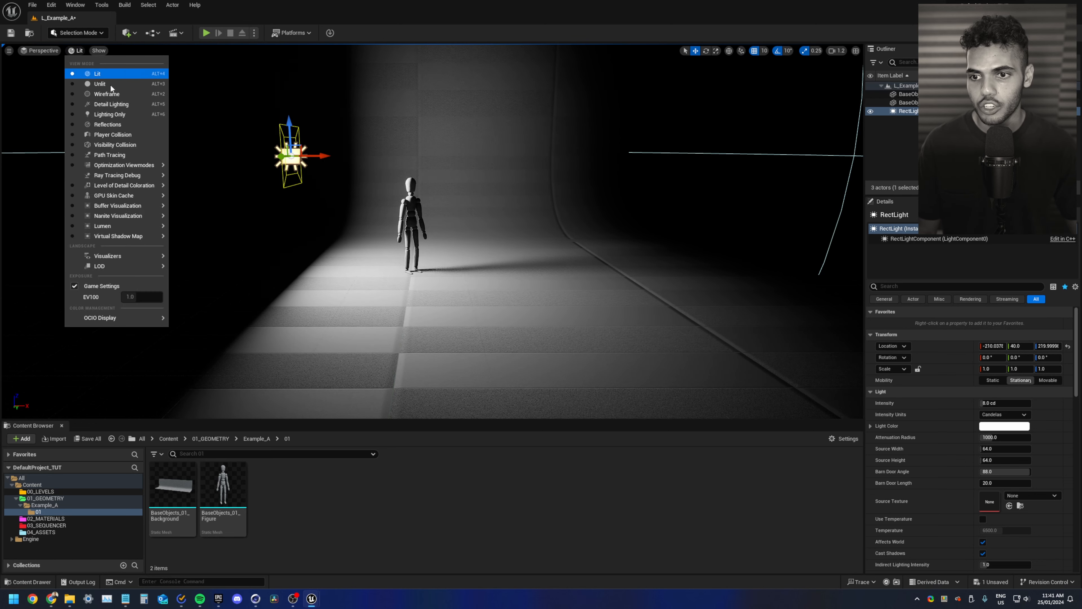
pyautogui.click(110, 115)
pyautogui.moveTo(397, 219); pyautogui.dragTo(399, 213, button='right')
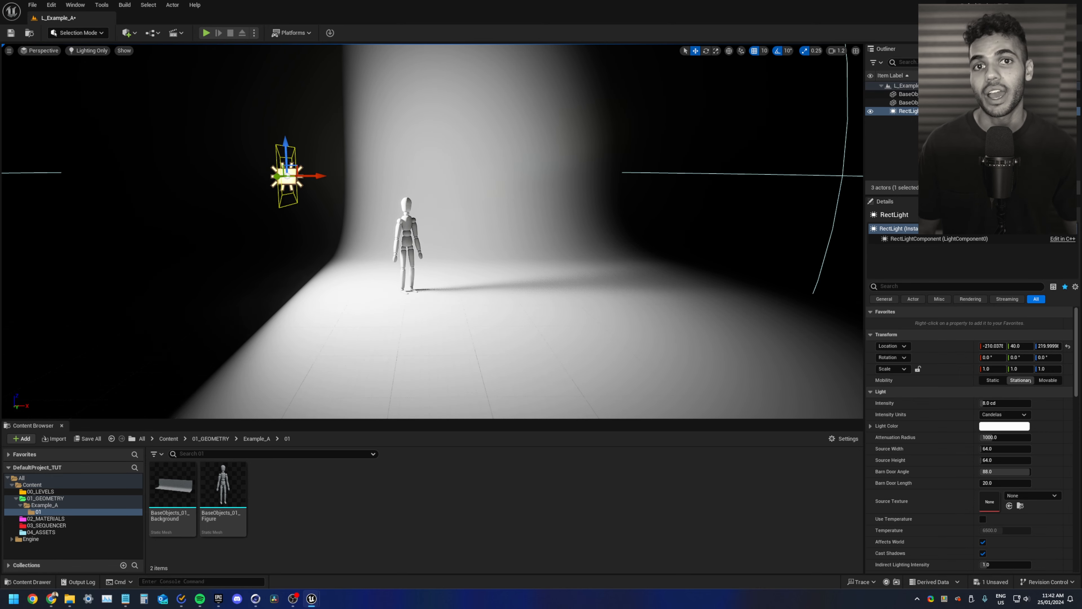
pyautogui.moveTo(291, 164); pyautogui.dragTo(291, 163, button='right')
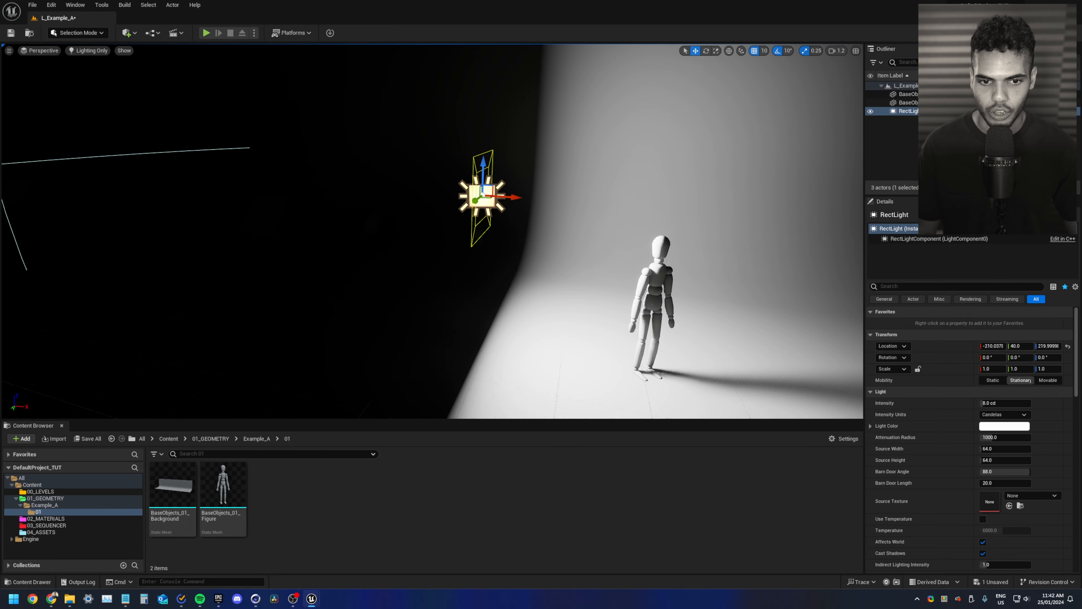
pyautogui.moveTo(327, 198); pyautogui.dragTo(327, 198, button='right')
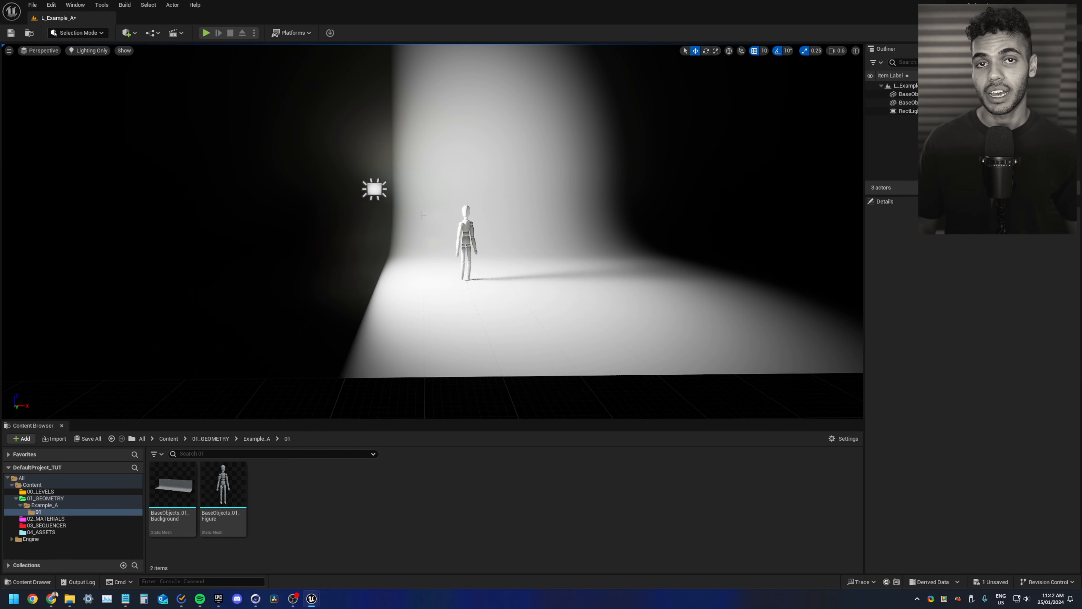
# - Place a Cine Camera Actor in front of the figure and rotate it to -90° around Z so it faces the figure
pyautogui.click(132, 34)
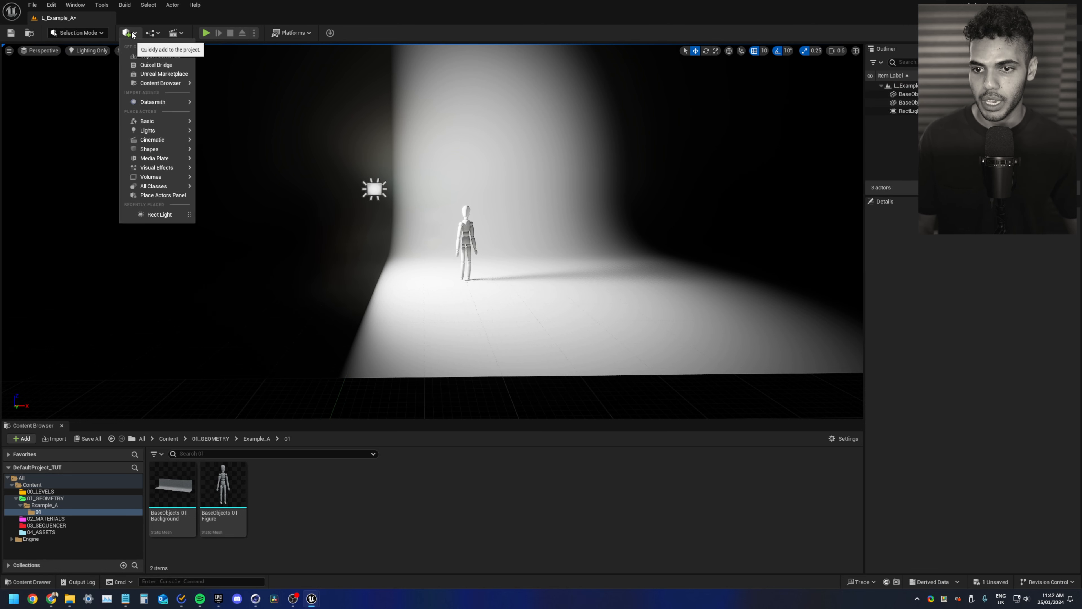
pyautogui.moveTo(182, 133)
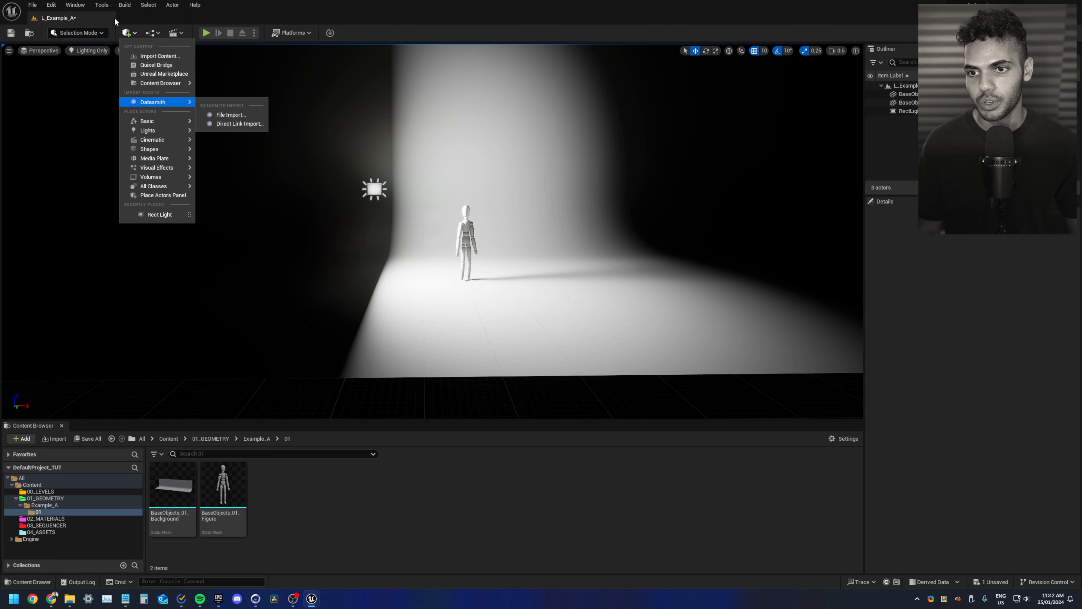
pyautogui.click(128, 32)
pyautogui.click(128, 32)
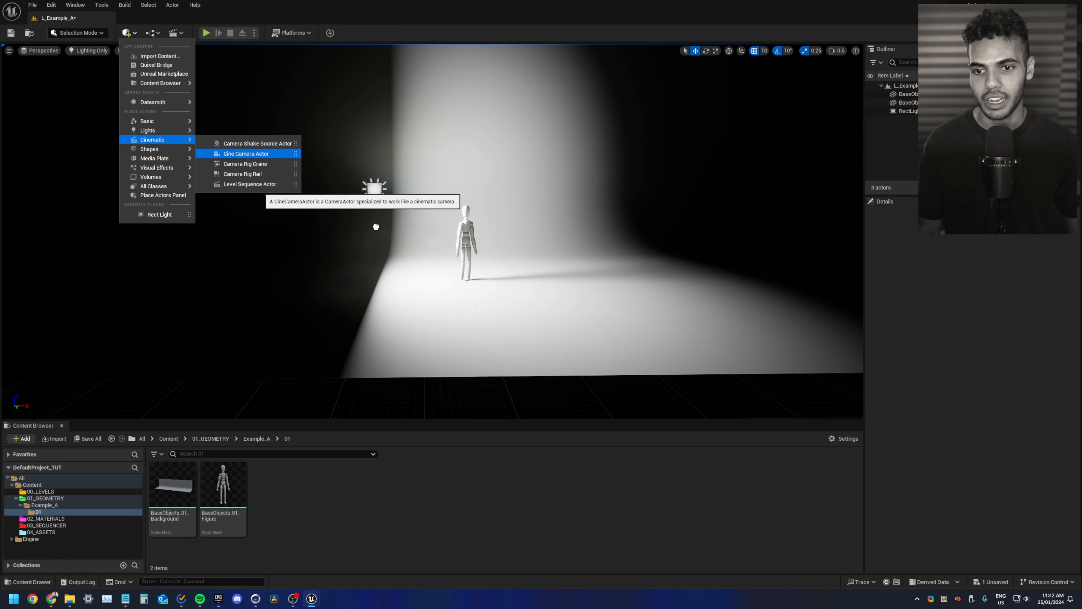
pyautogui.moveTo(376, 227); pyautogui.dragTo(474, 264)
pyautogui.press('e')
pyautogui.moveTo(497, 301); pyautogui.dragTo(547, 299)
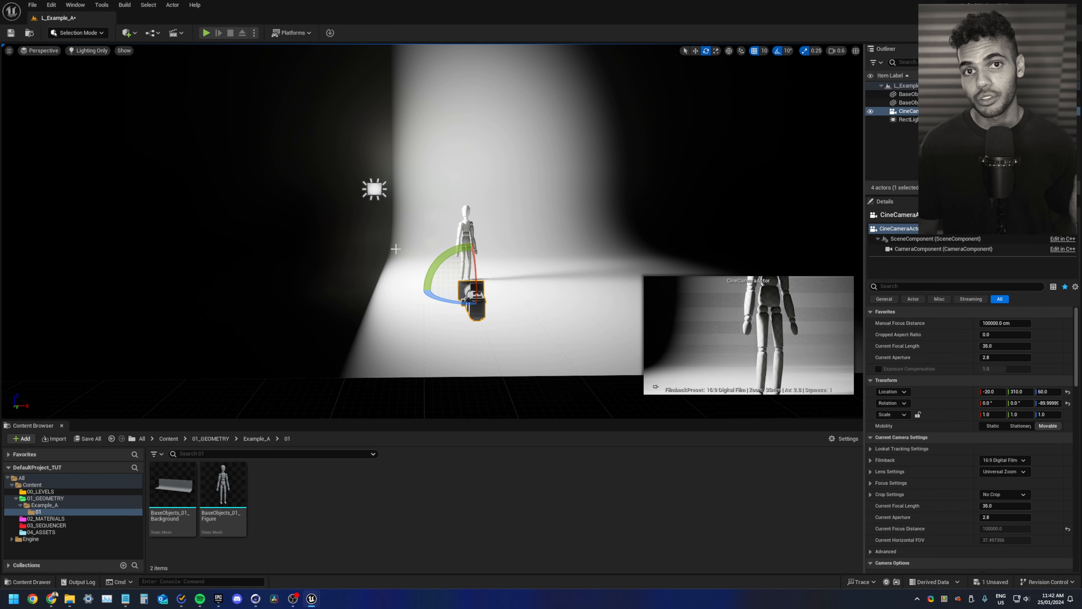
# - Clear the selection and change the viewport layout to two side-by-side panes
pyautogui.moveTo(402, 221); pyautogui.dragTo(428, 207, button='right')
pyautogui.press('Escape')
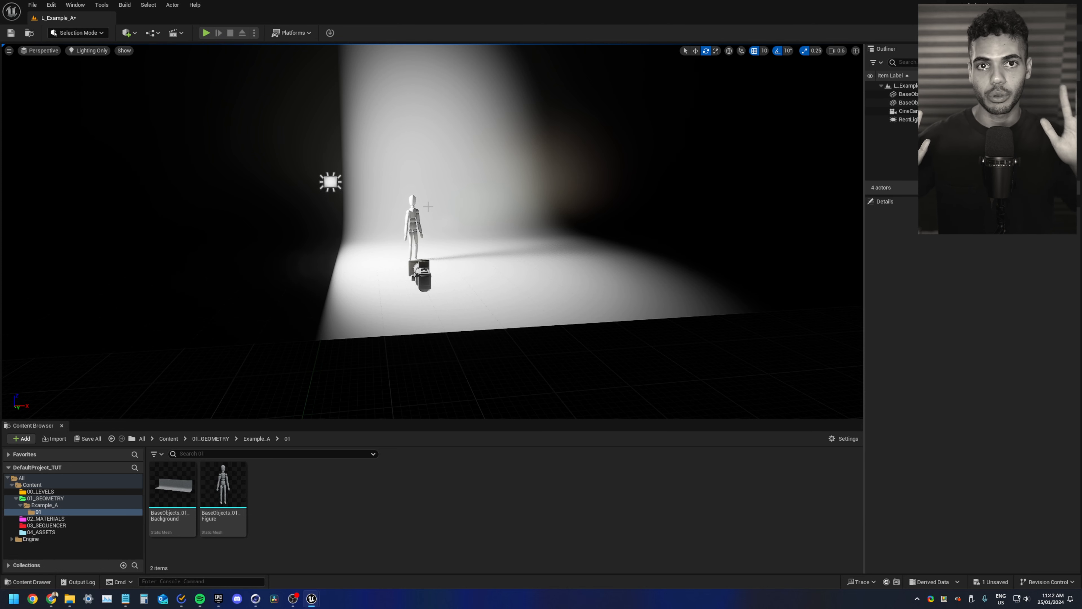
pyautogui.click(856, 50)
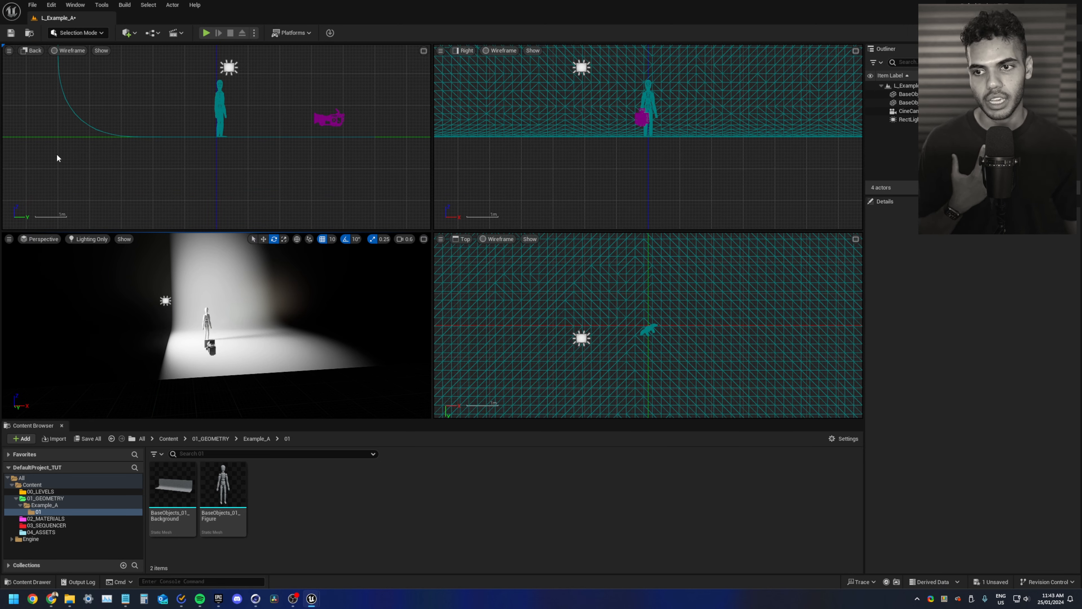
pyautogui.click(8, 239)
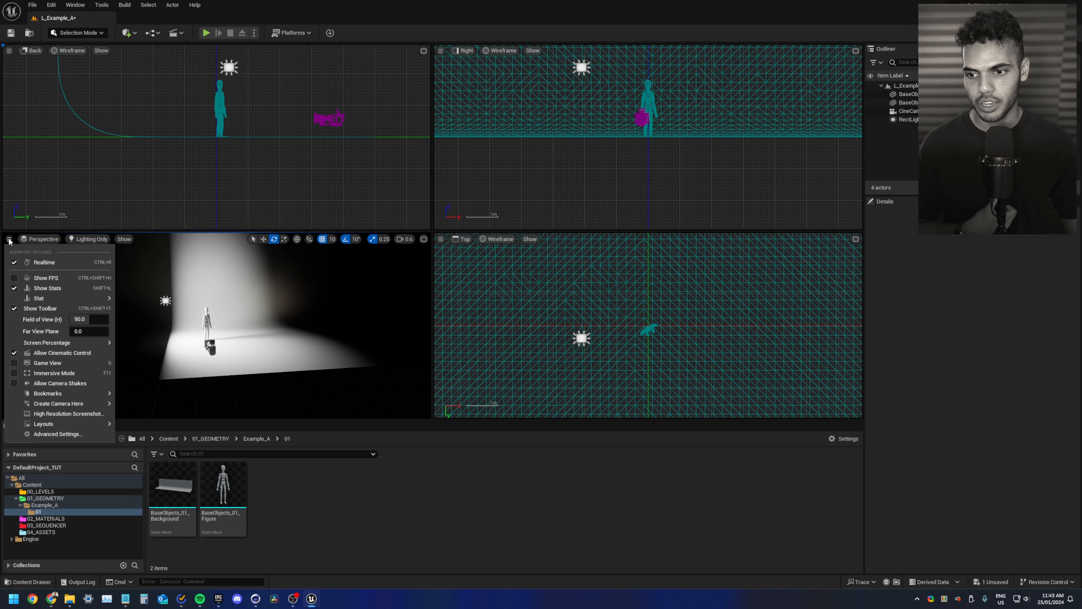
pyautogui.moveTo(68, 424)
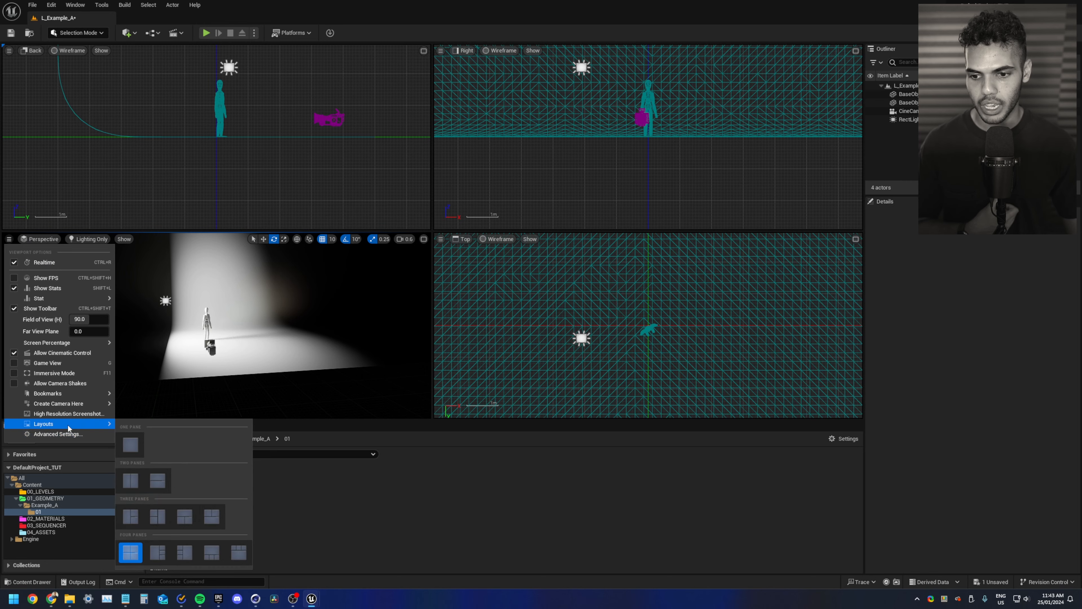
pyautogui.click(147, 480)
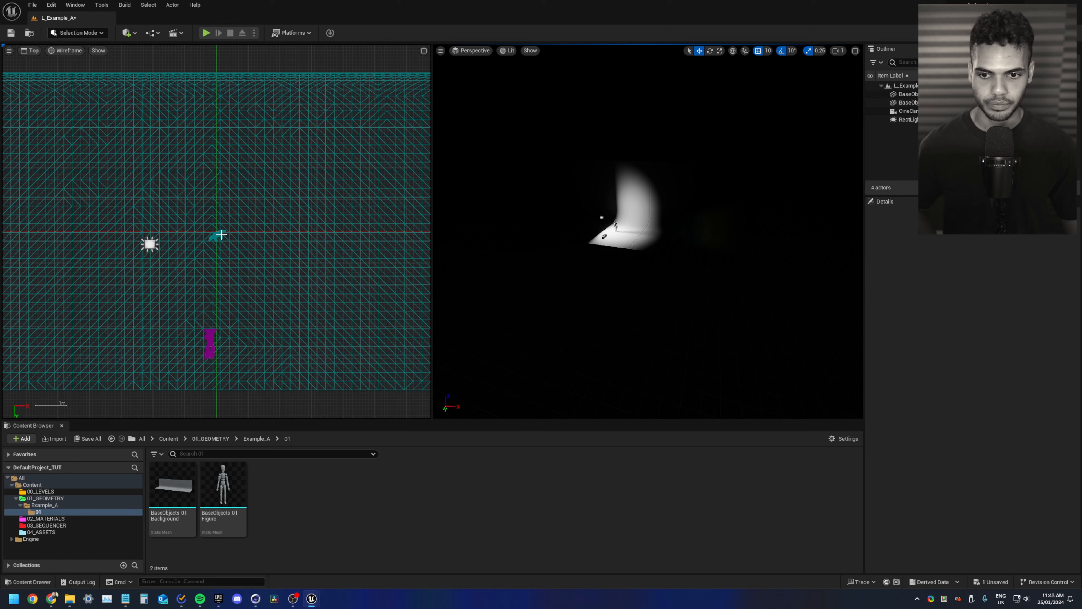
# - Set the top-view pane to Perspective, bring the figure into view and turn on realtime rendering for that pane
pyautogui.click(33, 52)
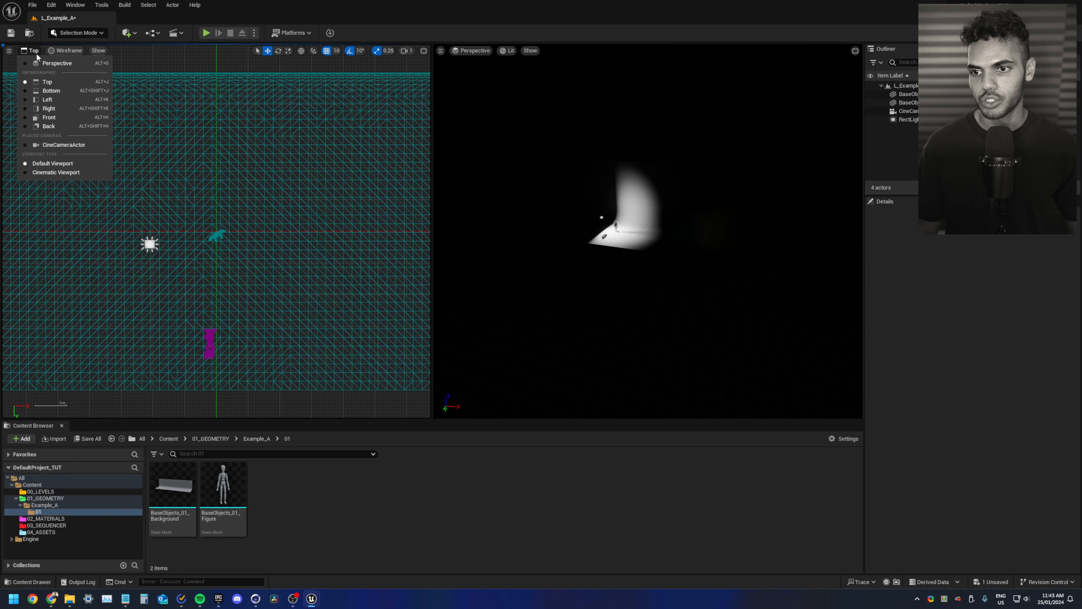
pyautogui.click(56, 63)
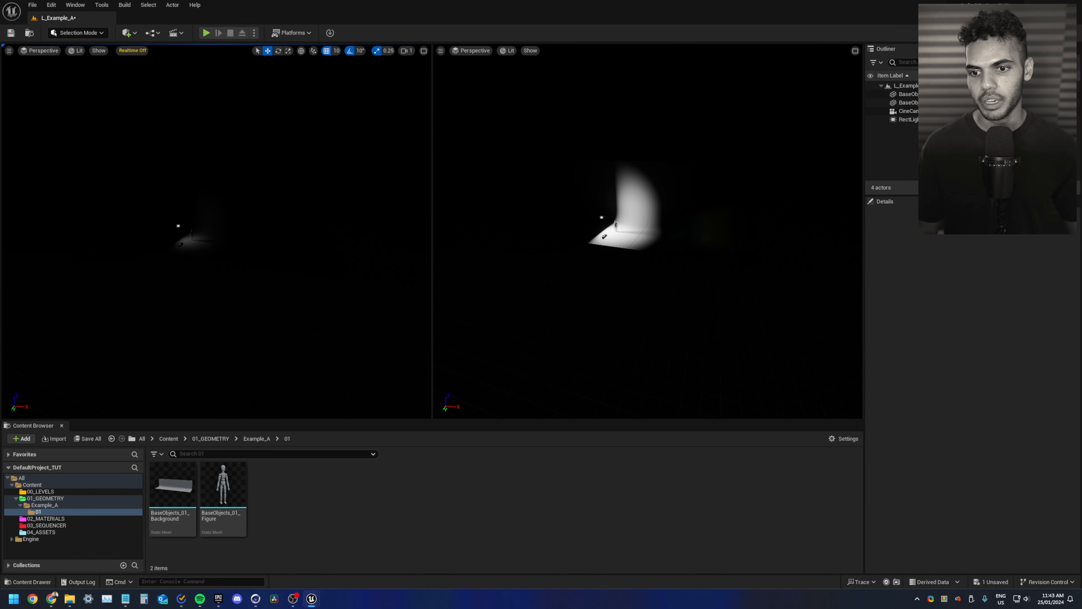
pyautogui.moveTo(217, 230); pyautogui.dragTo(191, 219, button='right')
pyautogui.press('w')
pyautogui.scroll(2, 203, 226)
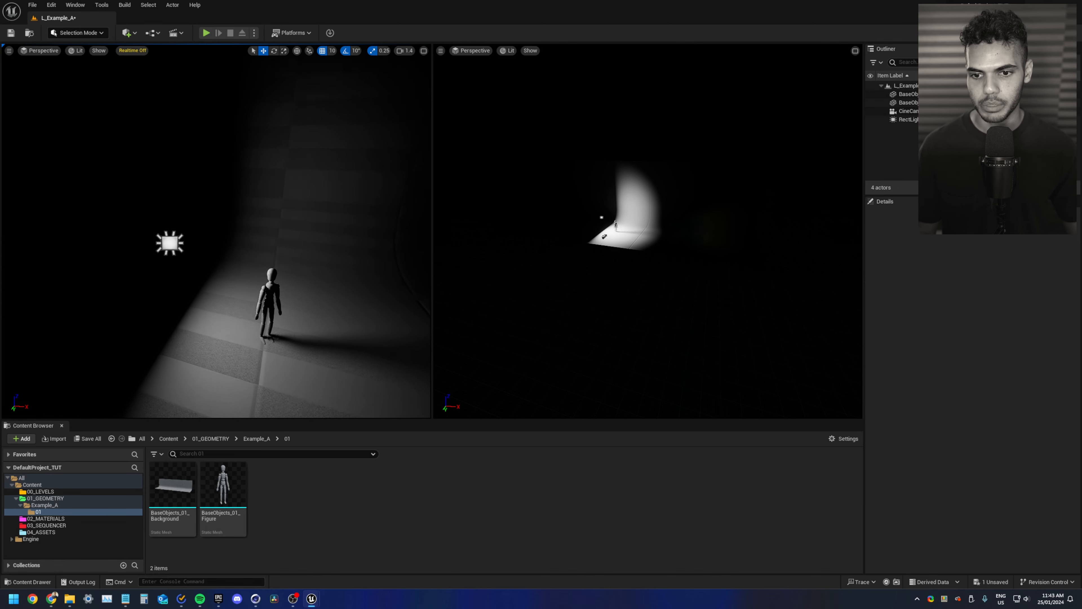
pyautogui.click(131, 51)
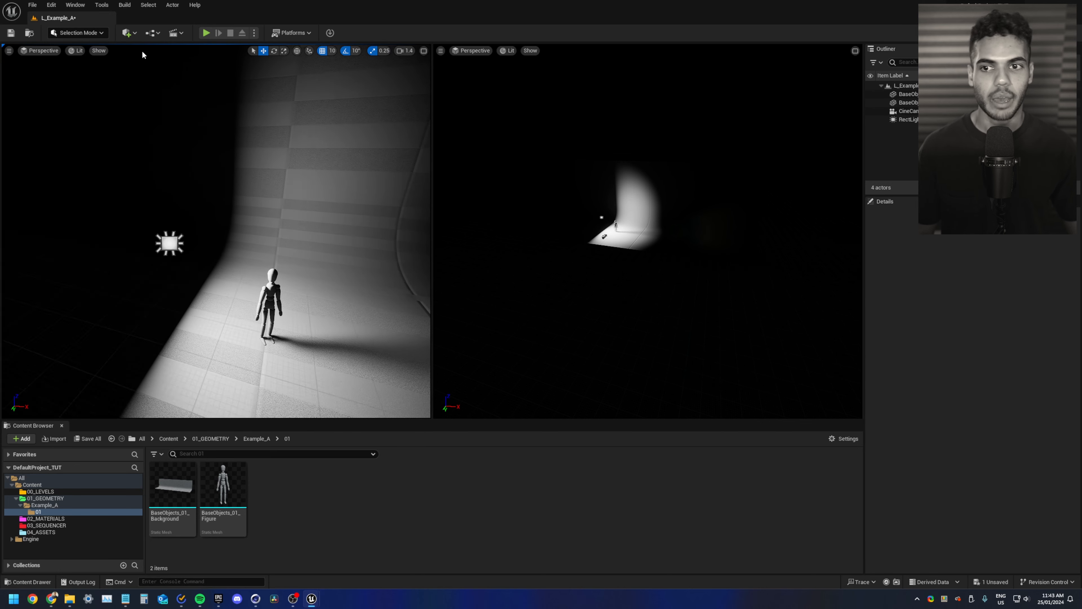
# - Look through the CineCameraActor in the first pane and pilot it around the figure, with the other pane showing the scene
pyautogui.click(46, 51)
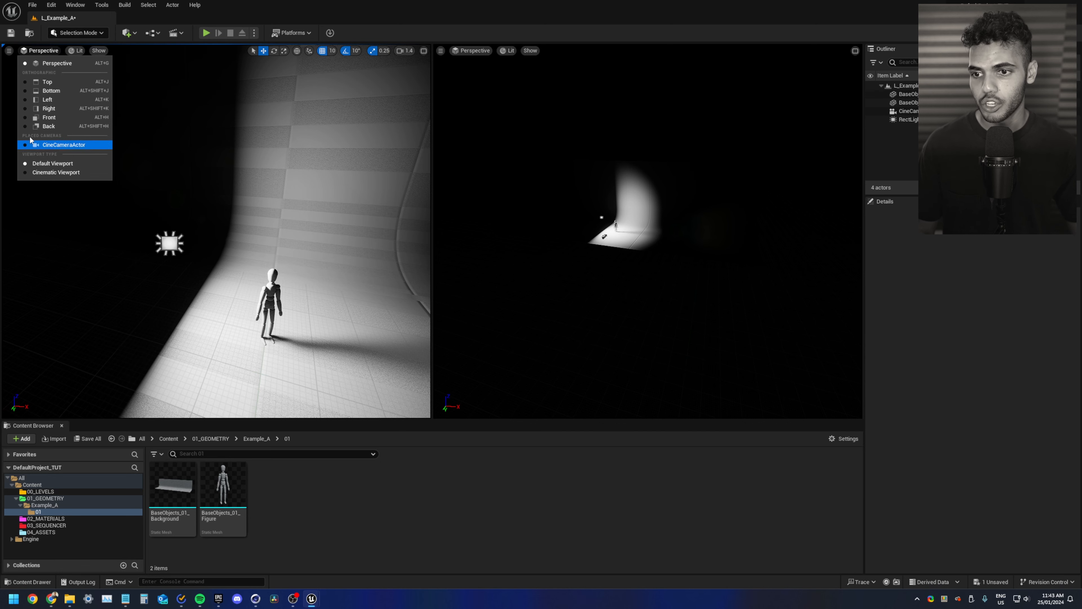
pyautogui.click(62, 145)
pyautogui.moveTo(255, 202)
pyautogui.mouseDown(button='right')
pyautogui.moveTo(263, 194)
pyautogui.moveTo(237, 197)
pyautogui.mouseUp(button='right')
pyautogui.moveTo(648, 265); pyautogui.dragTo(643, 269, button='right')
pyautogui.press('w')
pyautogui.press('w')
pyautogui.moveTo(652, 222); pyautogui.dragTo(644, 230, button='right')
pyautogui.moveTo(256, 230)
pyautogui.mouseDown(button='right')
pyautogui.moveTo(266, 256)
pyautogui.moveTo(265, 235)
pyautogui.moveTo(249, 234)
pyautogui.moveTo(273, 234)
pyautogui.moveTo(245, 233)
pyautogui.mouseUp(button='right')
pyautogui.press('s')
pyautogui.press('d')
pyautogui.press('w')
pyautogui.press('a')
pyautogui.scroll(-2, 262, 235)
pyautogui.press('w')
pyautogui.press('s')
pyautogui.press('w')
pyautogui.scroll(-1, 261, 234)
pyautogui.press('w')
pyautogui.press('s')
pyautogui.press('w')
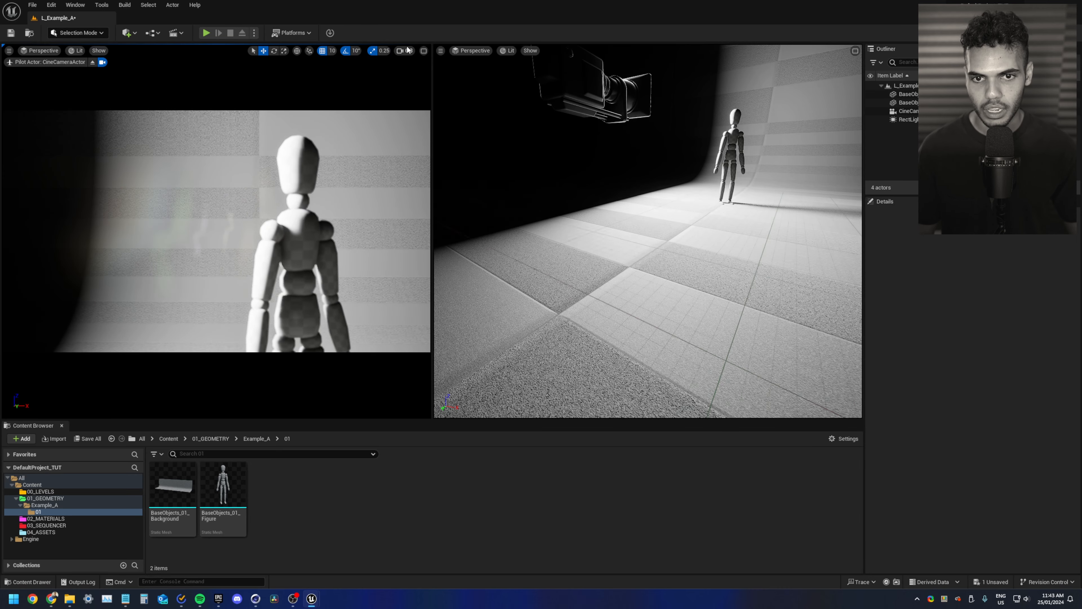
# - Adjust the camera speed to 0.8 and pilot the CineCameraActor until the whole figure is in frame
pyautogui.click(409, 51)
pyautogui.moveTo(284, 187)
pyautogui.mouseDown(button='right')
pyautogui.moveTo(272, 186)
pyautogui.moveTo(285, 186)
pyautogui.mouseUp(button='right')
pyautogui.press('s')
pyautogui.press('w')
pyautogui.press('s')
pyautogui.scroll(4, 285, 187)
pyautogui.press('d')
pyautogui.press('d')
pyautogui.scroll(5, 285, 187)
pyautogui.press('a')
pyautogui.press('d')
pyautogui.scroll(1, 285, 187)
pyautogui.press('a')
# - Reduce the camera speed to about 0.33 and pilot the CineCameraActor to a raised, angled view of the figure
pyautogui.click(406, 52)
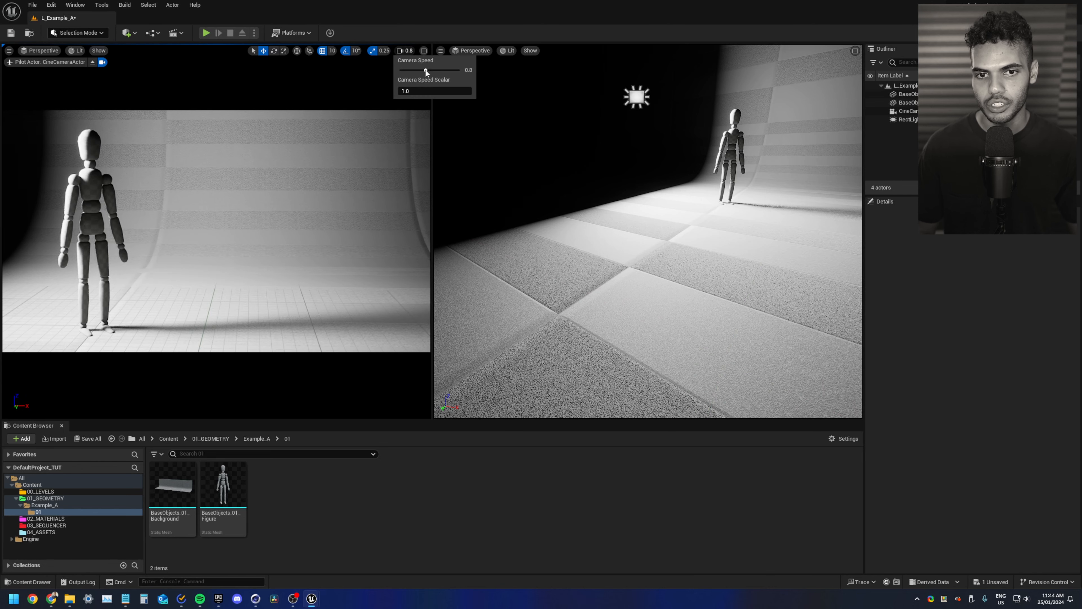
pyautogui.moveTo(424, 70); pyautogui.dragTo(420, 70)
pyautogui.press('d')
pyautogui.moveTo(359, 96); pyautogui.dragTo(359, 96, button='right')
pyautogui.moveTo(554, 170); pyautogui.dragTo(597, 164, button='right')
pyautogui.press('s')
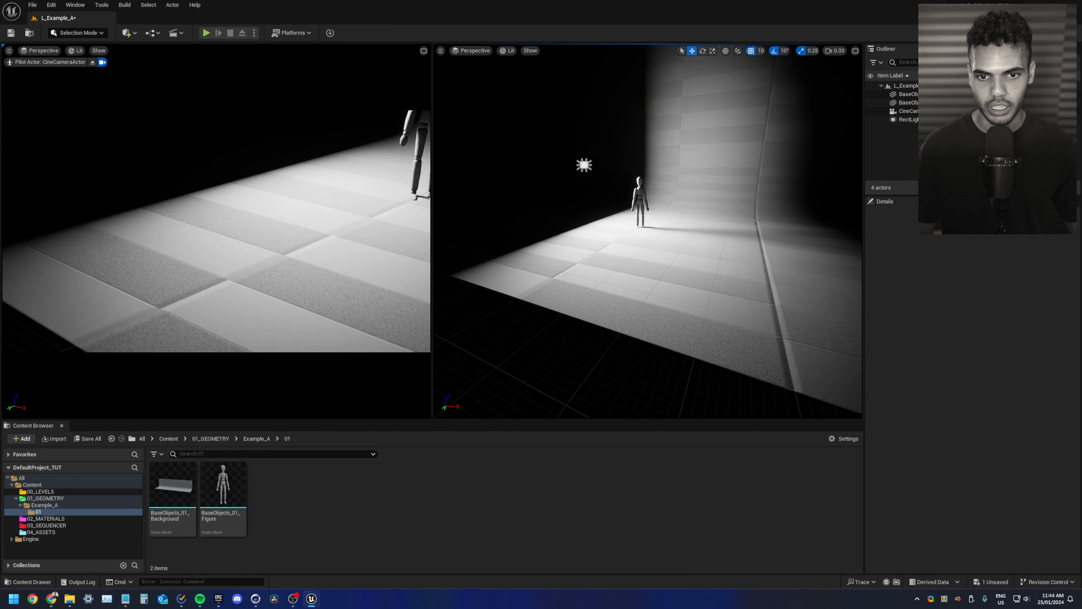
pyautogui.moveTo(222, 162); pyautogui.dragTo(220, 162, button='right')
pyautogui.moveTo(554, 171); pyautogui.dragTo(537, 170, button='right')
pyautogui.moveTo(590, 233); pyautogui.dragTo(599, 207, button='right')
# - Select the CineCameraActor in the scene pane and reset its location and rotation to their defaults
pyautogui.click(341, 290)
pyautogui.moveTo(554, 256)
pyautogui.mouseDown(button='right')
pyautogui.moveTo(569, 241)
pyautogui.moveTo(537, 249)
pyautogui.moveTo(550, 259)
pyautogui.mouseUp(button='right')
pyautogui.press('Escape')
pyautogui.press('s')
pyautogui.click(649, 267)
pyautogui.click(660, 271)
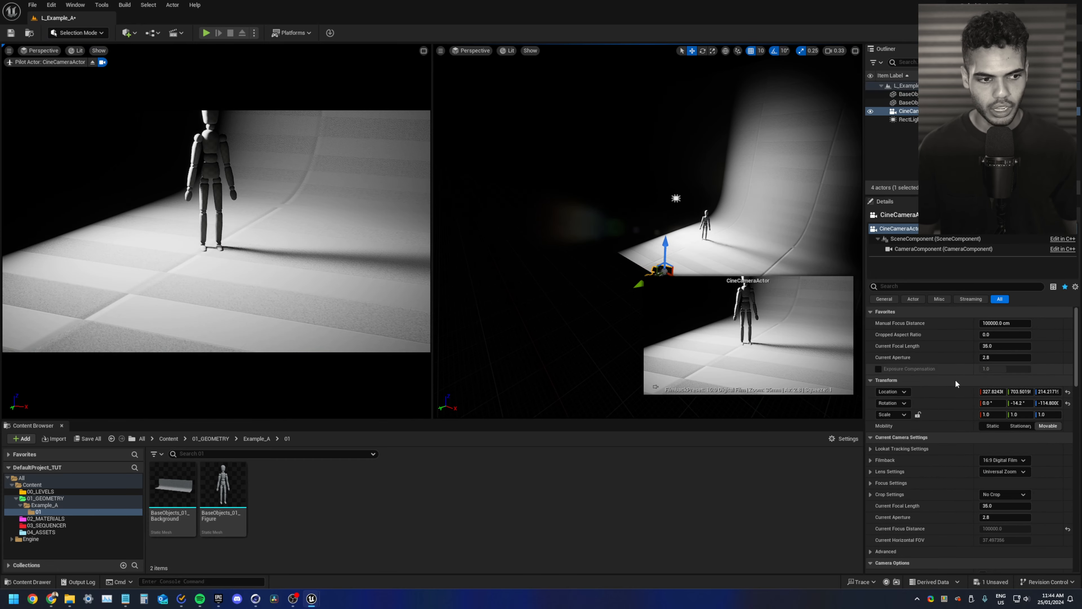
pyautogui.click(1068, 392)
pyautogui.click(1068, 403)
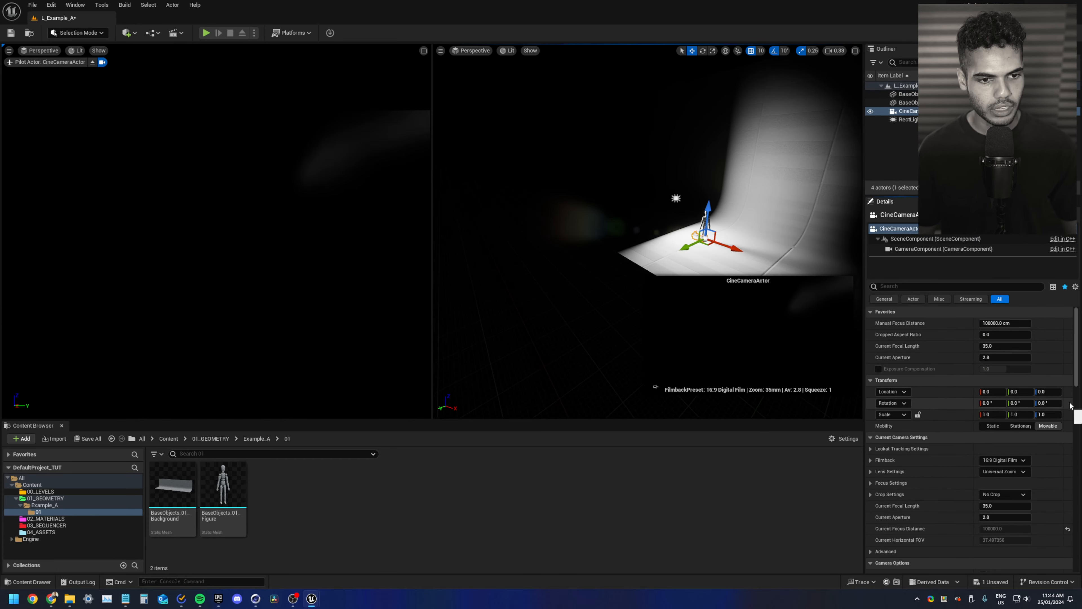
# - Move the CineCameraActor in front of the figure to Y 480, Z 140 and rotate it -90° around Z to face the figure
pyautogui.moveTo(694, 251); pyautogui.dragTo(630, 248)
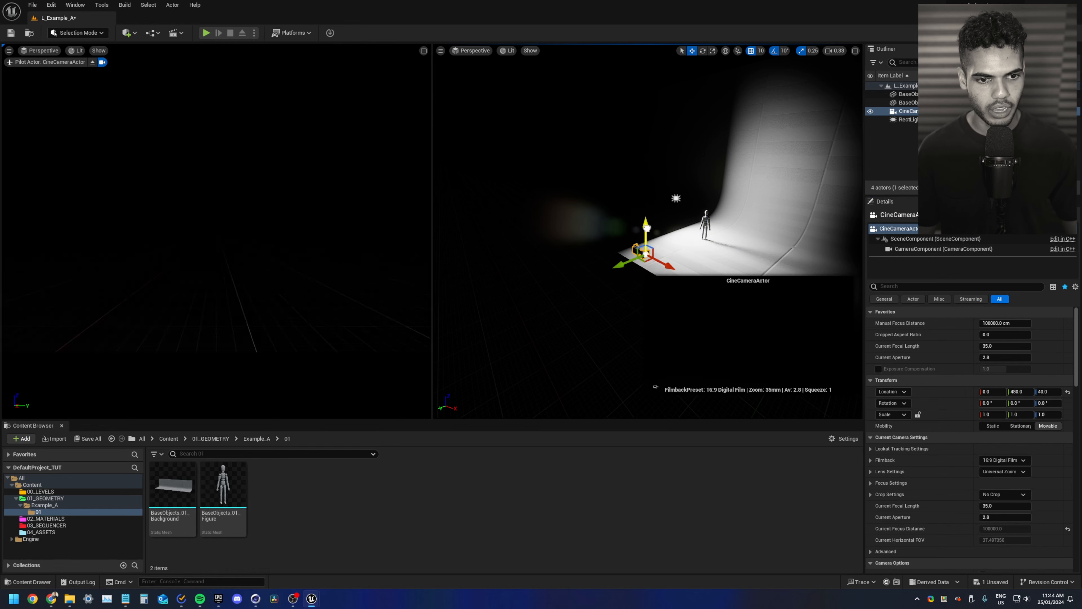
pyautogui.press('e')
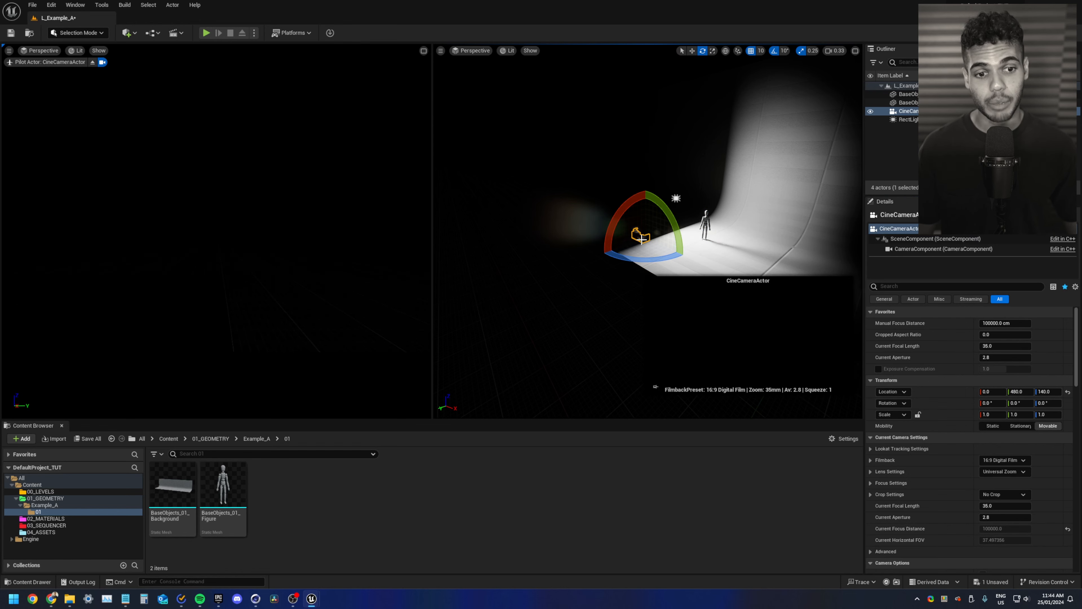
pyautogui.moveTo(642, 258); pyautogui.dragTo(679, 227)
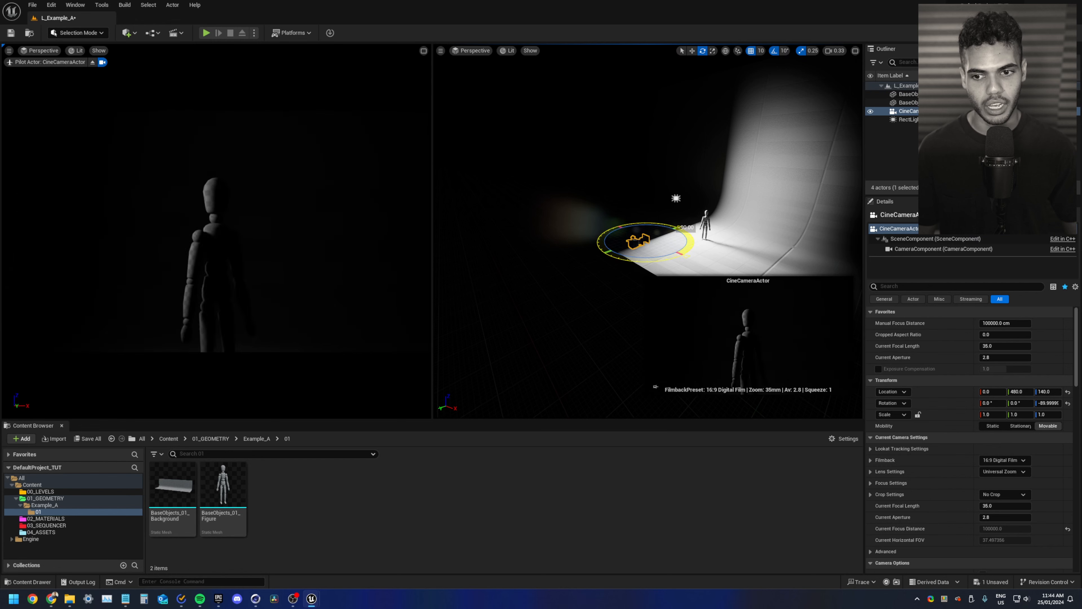
pyautogui.press('w')
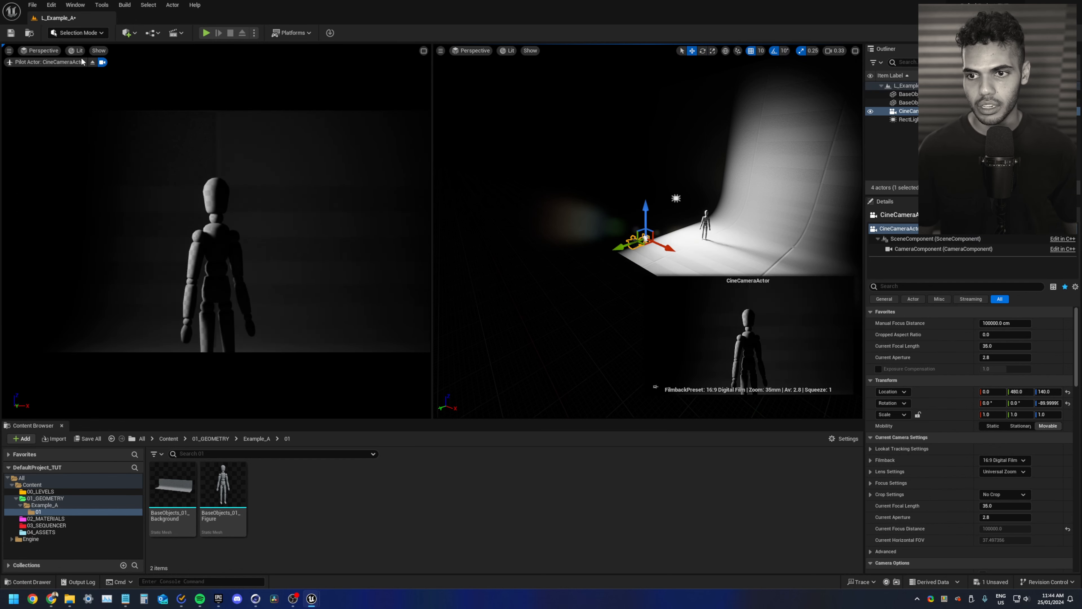
# - Switch the camera pane to Lighting Only and move the CineCameraActor back to Y 700, Z 110
pyautogui.click(75, 50)
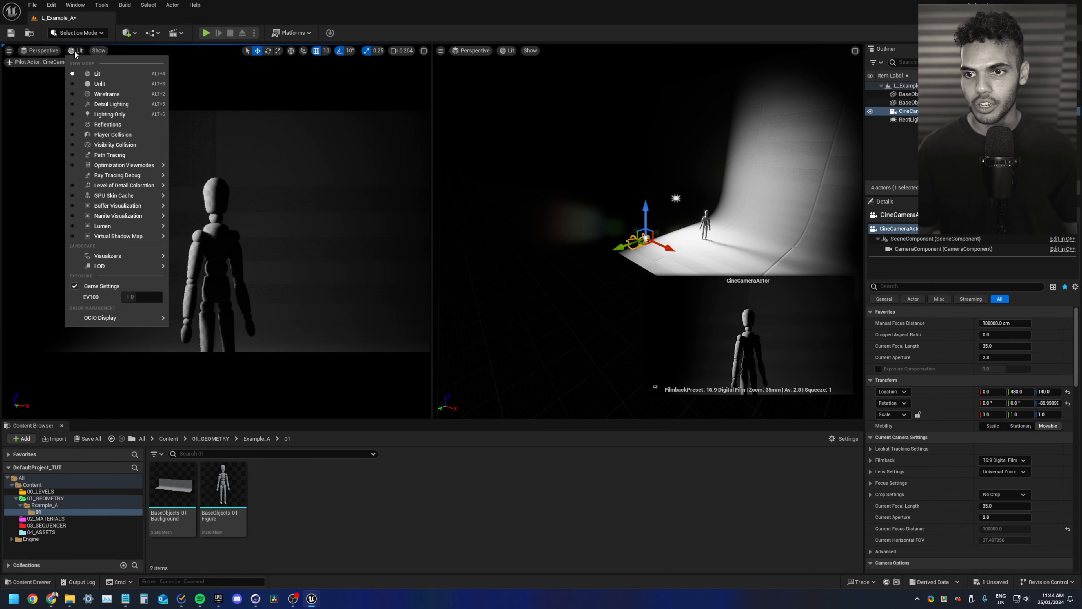
pyautogui.click(110, 114)
pyautogui.moveTo(571, 172)
pyautogui.mouseDown(button='right')
pyautogui.moveTo(586, 169)
pyautogui.moveTo(576, 169)
pyautogui.mouseUp(button='right')
pyautogui.moveTo(638, 182); pyautogui.dragTo(597, 191)
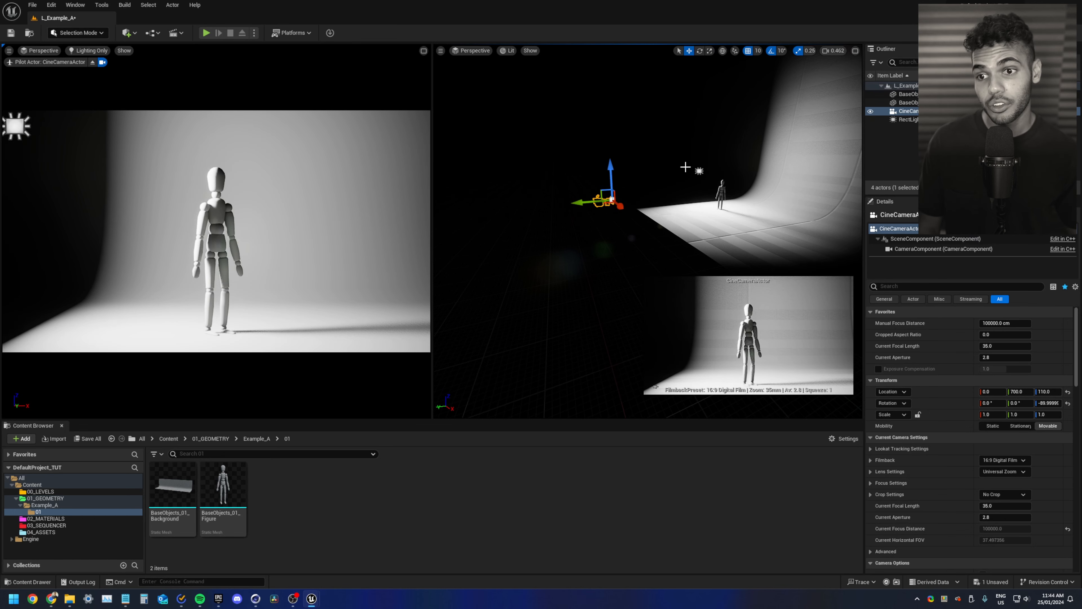
pyautogui.click(166, 141)
pyautogui.click(148, 66)
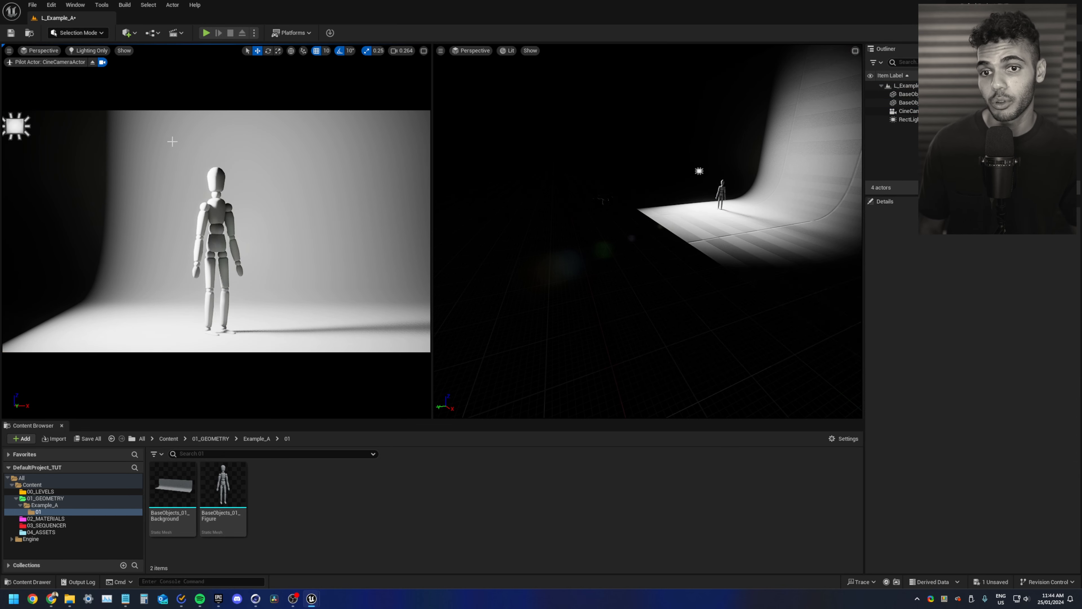
# - Change the camera pane to Cinematic Viewport and look through the CineCameraActor in it again
pyautogui.click(9, 51)
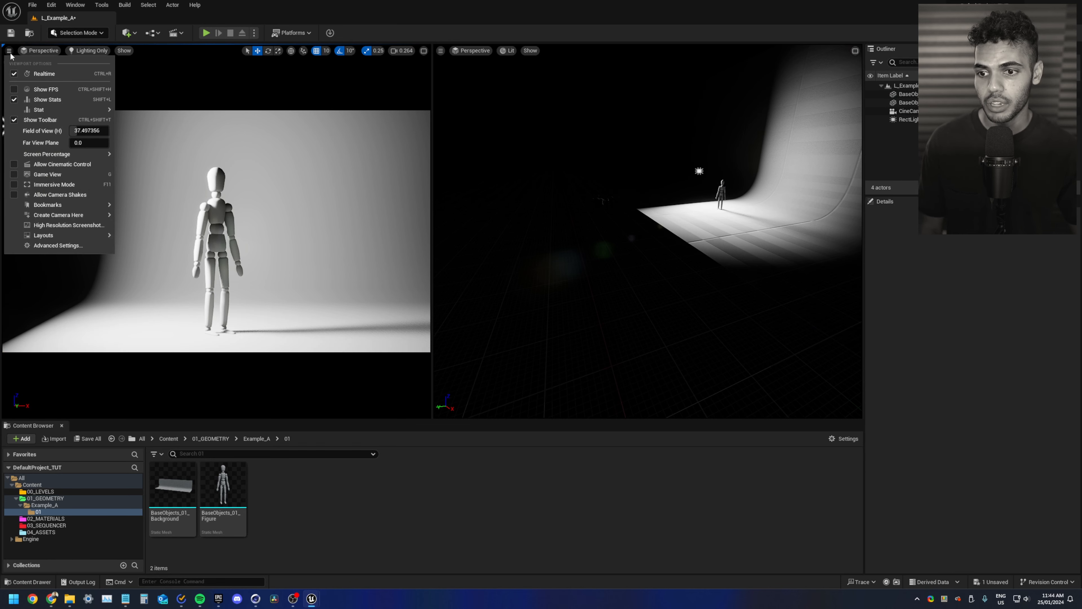
pyautogui.click(27, 50)
pyautogui.click(35, 51)
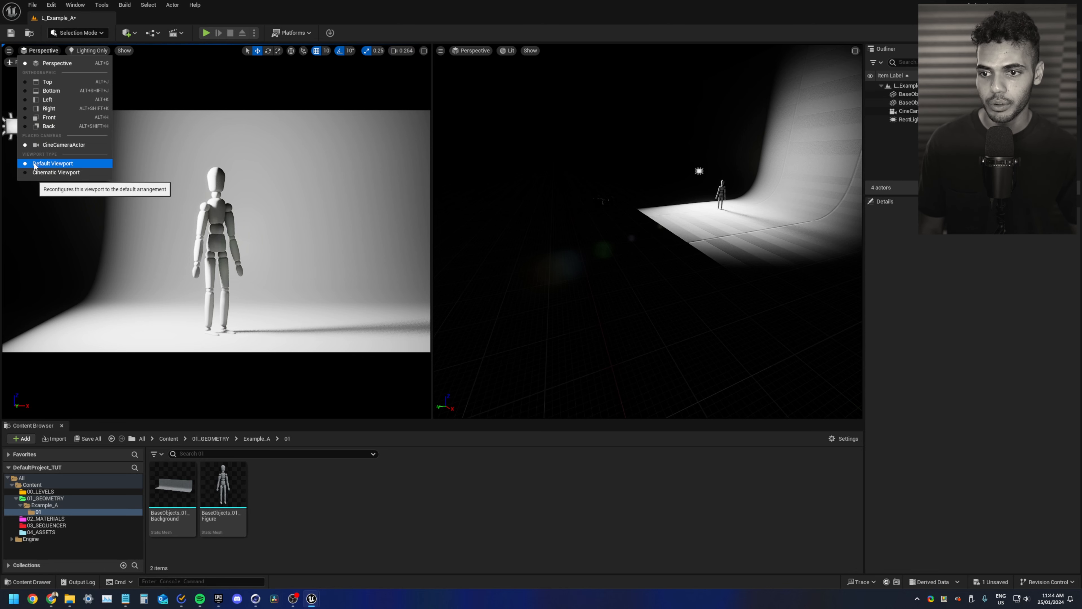
pyautogui.click(56, 172)
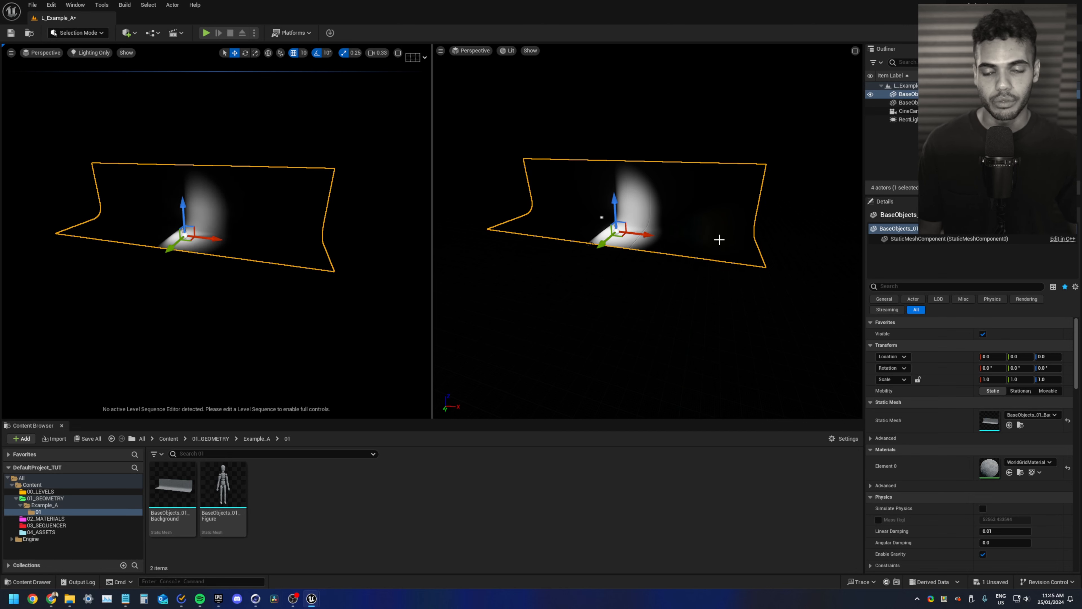
pyautogui.click(126, 128)
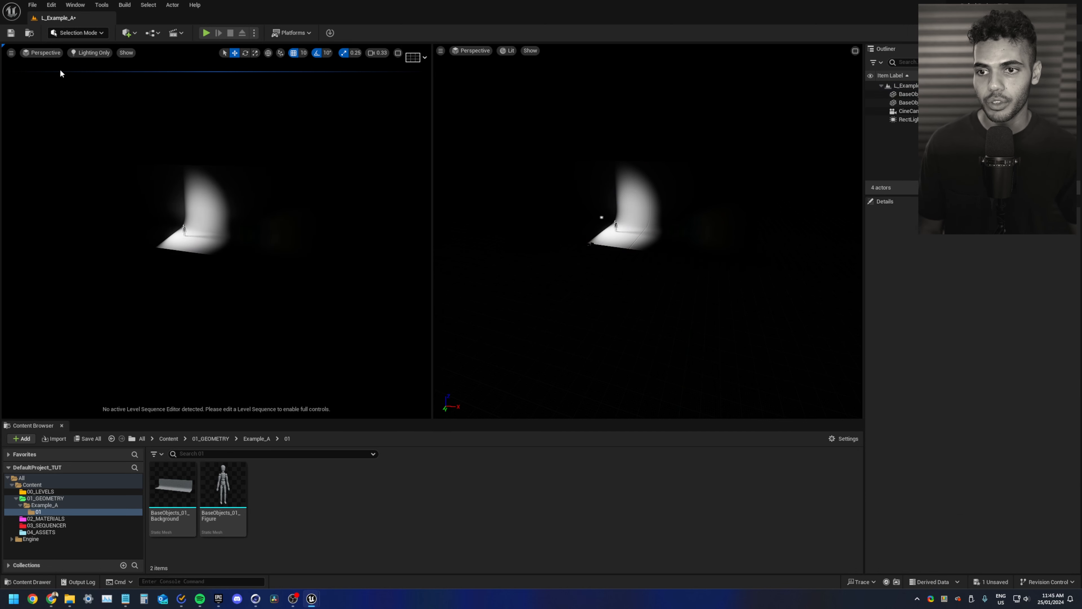
pyautogui.click(43, 52)
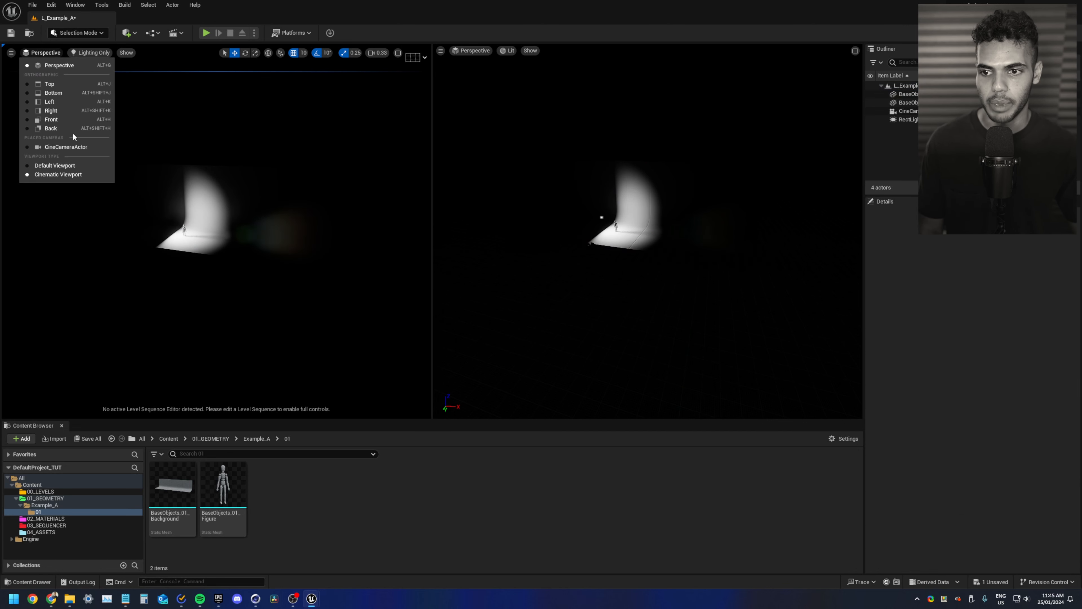
pyautogui.click(28, 147)
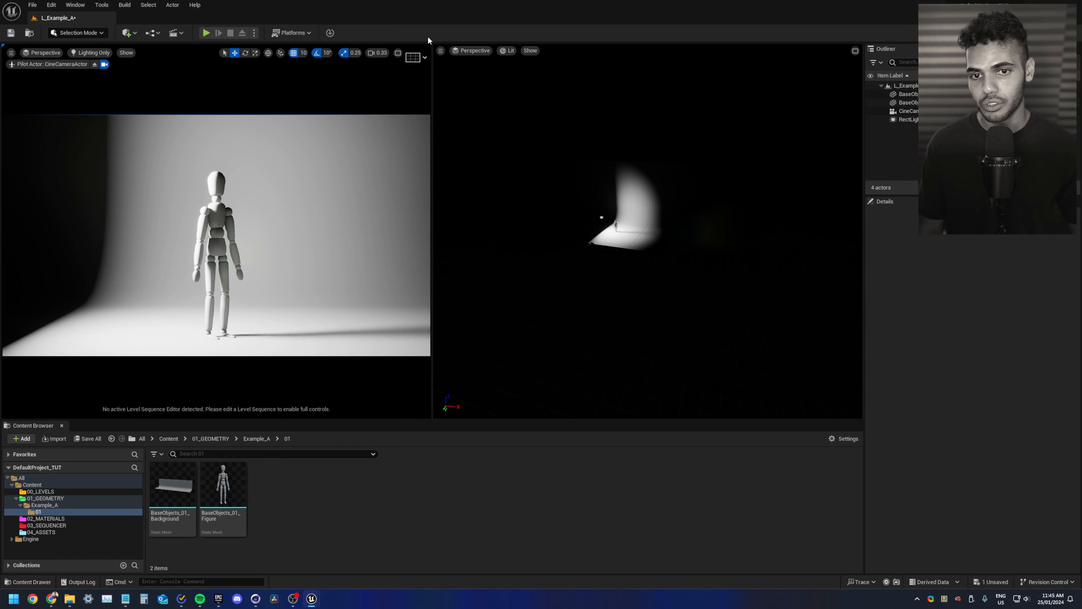
# - Turn on the Grid (3x3) composition overlay in the cinematic viewport
pyautogui.click(425, 57)
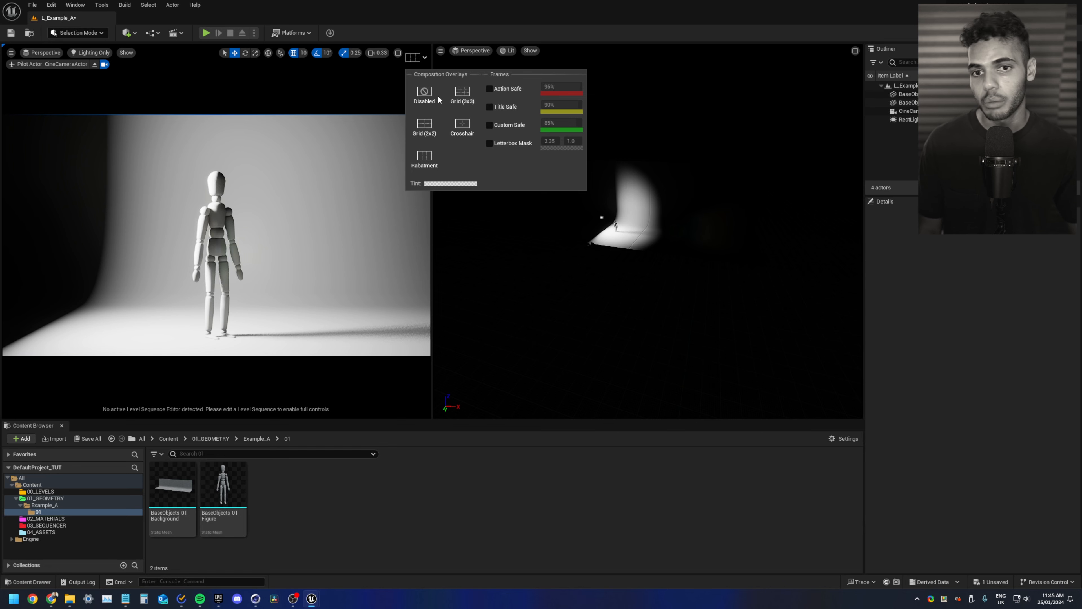
pyautogui.click(227, 305)
pyautogui.press('Escape')
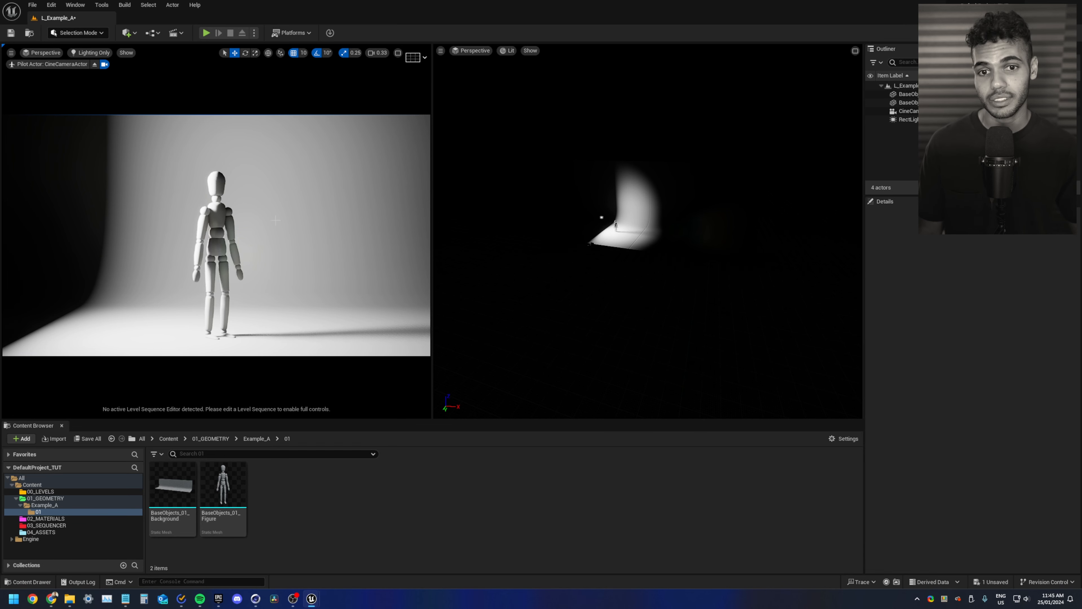
pyautogui.click(424, 57)
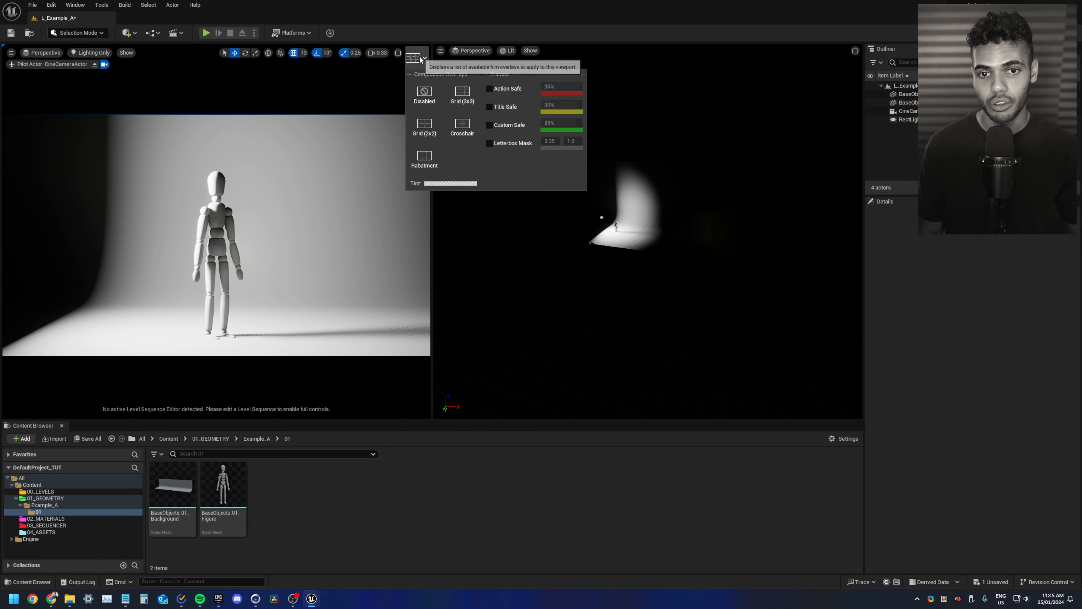
pyautogui.click(458, 98)
pyautogui.click(341, 179)
pyautogui.press('Escape')
# - Select the CineCameraActor in the scene pane and move it farther back from the figure
pyautogui.moveTo(601, 247)
pyautogui.mouseDown(button='right')
pyautogui.moveTo(573, 264)
pyautogui.moveTo(597, 243)
pyautogui.mouseUp(button='right')
pyautogui.press('w')
pyautogui.scroll(4, 601, 243)
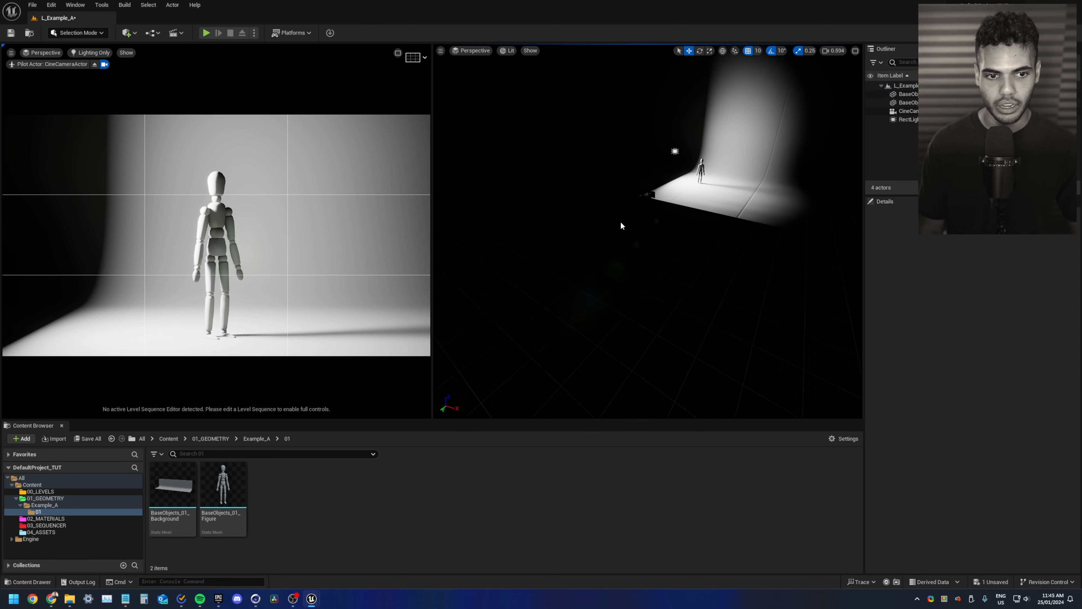
pyautogui.click(648, 194)
pyautogui.moveTo(633, 200); pyautogui.dragTo(603, 214)
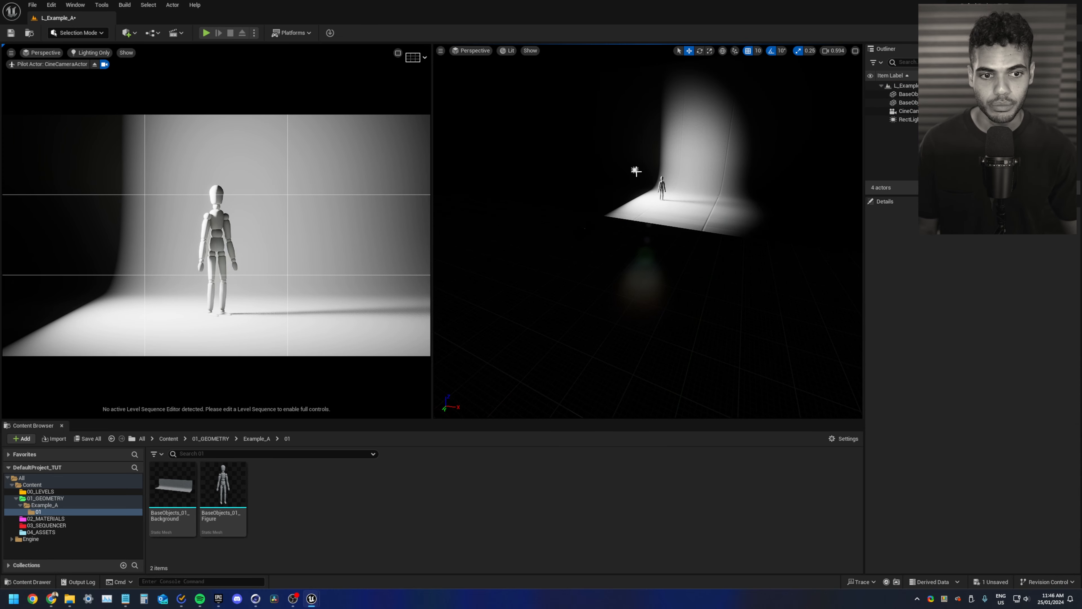
# - Move the Rect Light farther out and higher beside the figure, to about X -530, Z 400
pyautogui.click(636, 170)
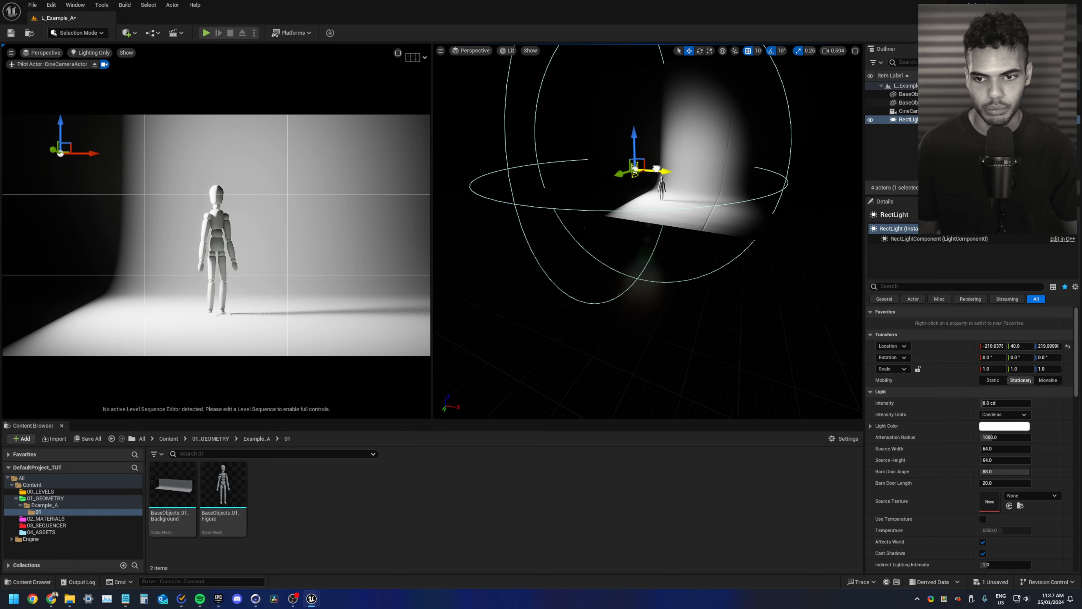
pyautogui.moveTo(657, 168); pyautogui.dragTo(608, 133)
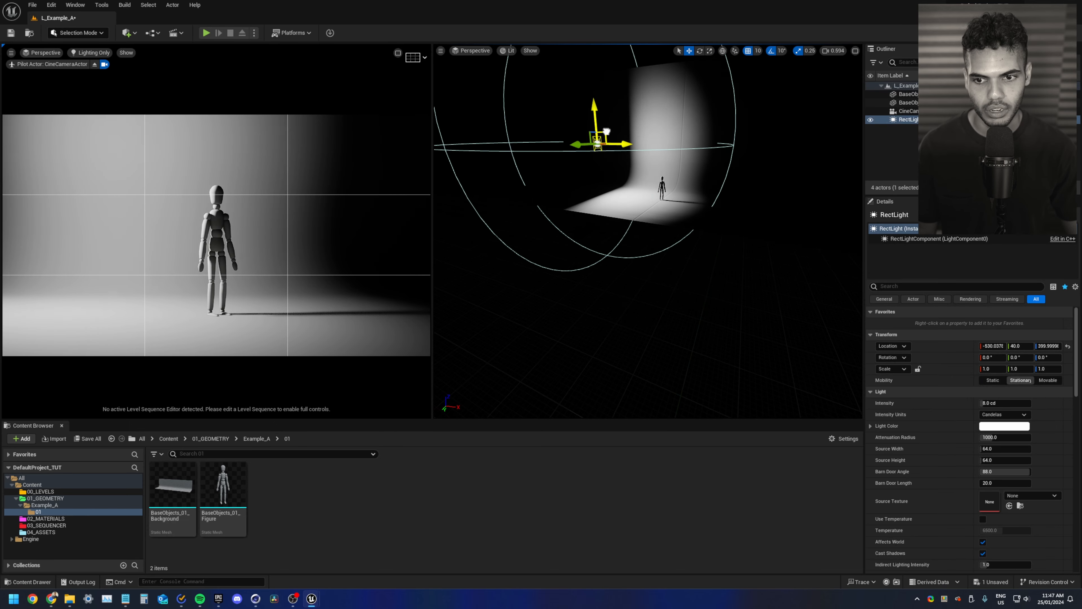
# - Tilt the Rect Light 30° down toward the figure and place a duplicate on the figure's opposite side, at about X 620
pyautogui.press('e')
pyautogui.moveTo(619, 96); pyautogui.dragTo(634, 139)
pyautogui.press('w')
pyautogui.moveTo(605, 175); pyautogui.dragTo(631, 172, button='right')
pyautogui.keyDown('alt'); pyautogui.moveTo(567, 146); pyautogui.dragTo(739, 144); pyautogui.keyUp('alt')
# - Rotate the duplicated Rect Light to about 180°, -20°, 180° so that it points back at the figure, and deselect it
pyautogui.press('e')
pyautogui.moveTo(689, 109); pyautogui.dragTo(737, 85)
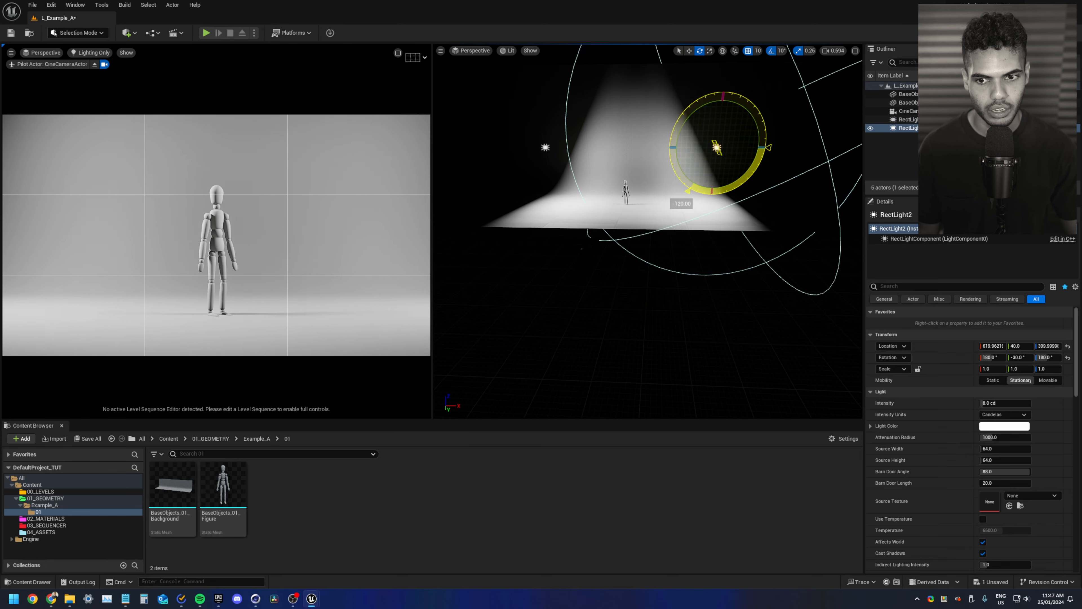
pyautogui.click(554, 230)
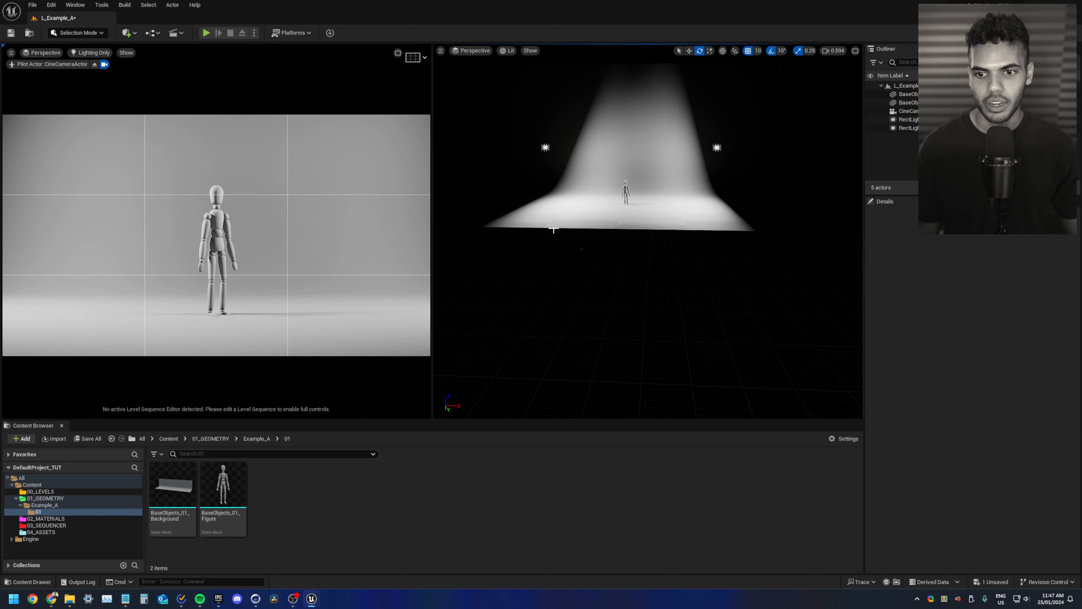
# - Select the duplicated Rect Light, try an intensity of 2 cd, and settle on 3 cd
pyautogui.click(716, 148)
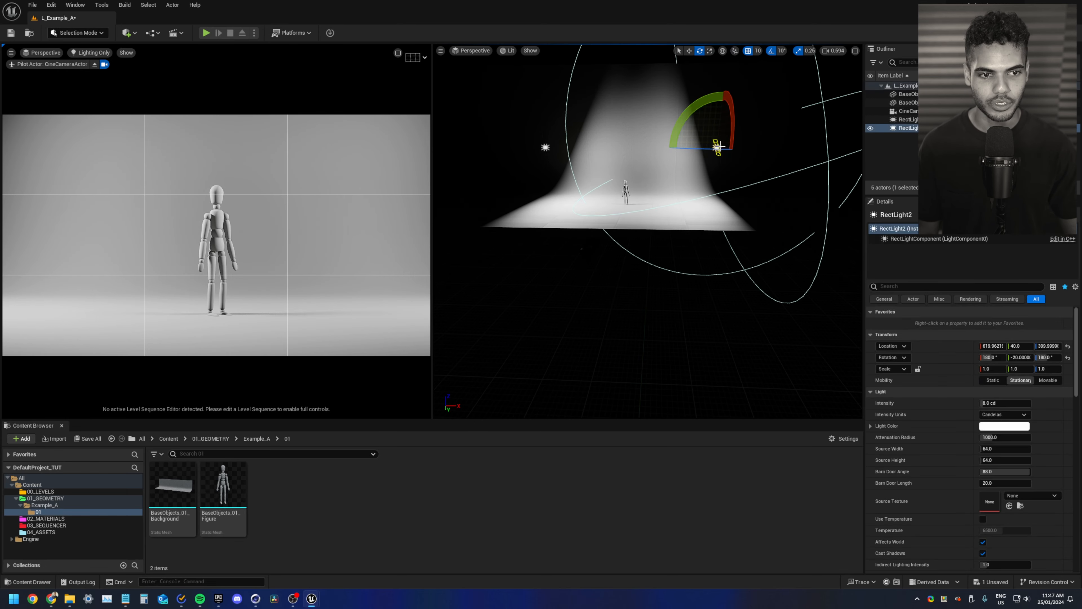
pyautogui.click(1007, 400)
pyautogui.write('2')
pyautogui.press('Return')
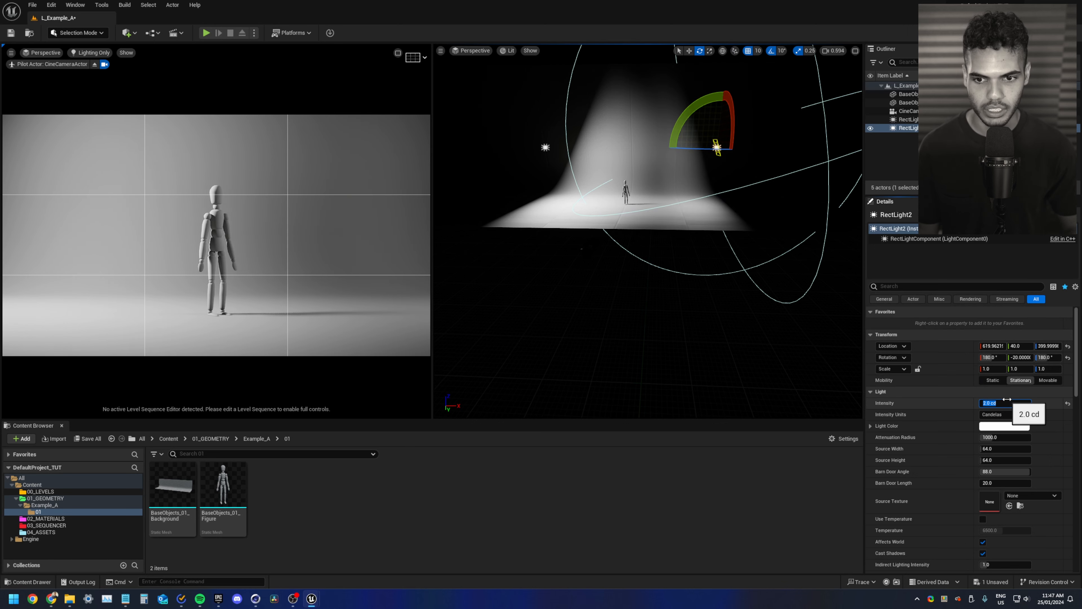
pyautogui.write('3')
pyautogui.press('Return')
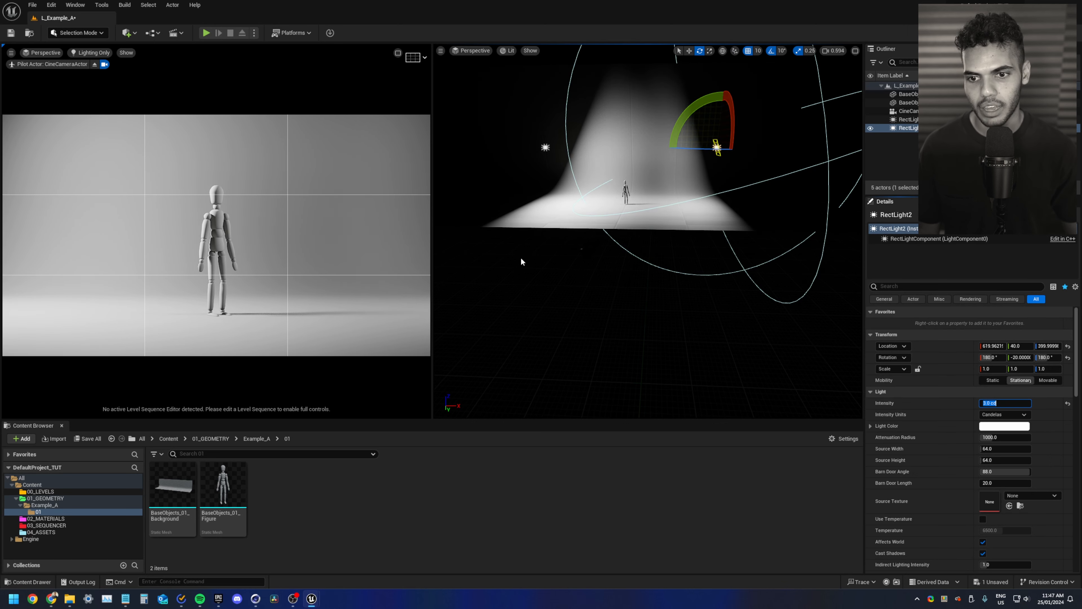
pyautogui.press('Escape')
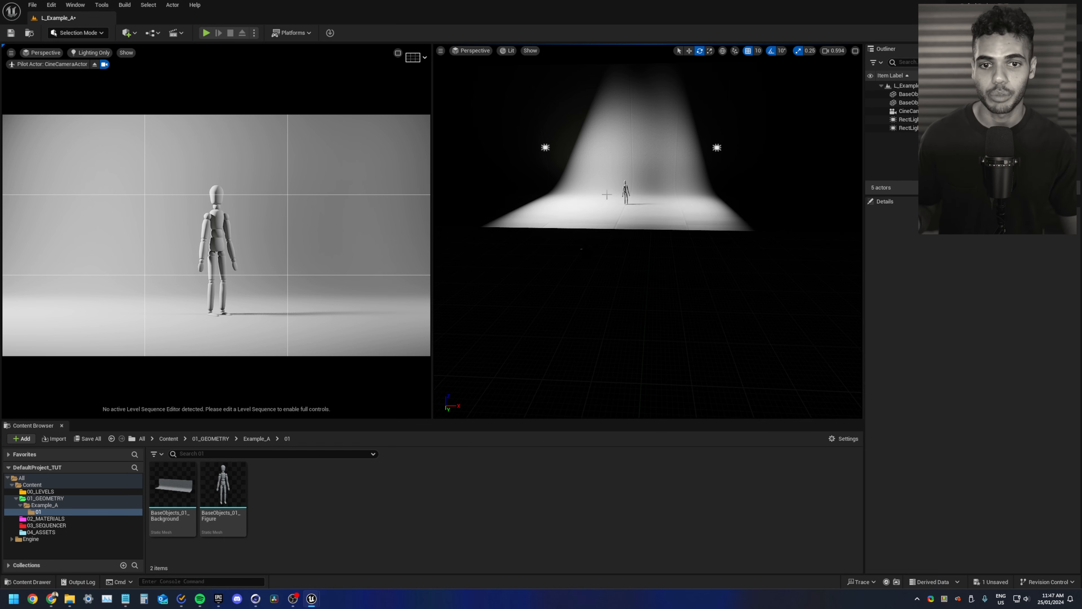
# - Disable the composition overlay in the cinematic viewport
pyautogui.click(423, 60)
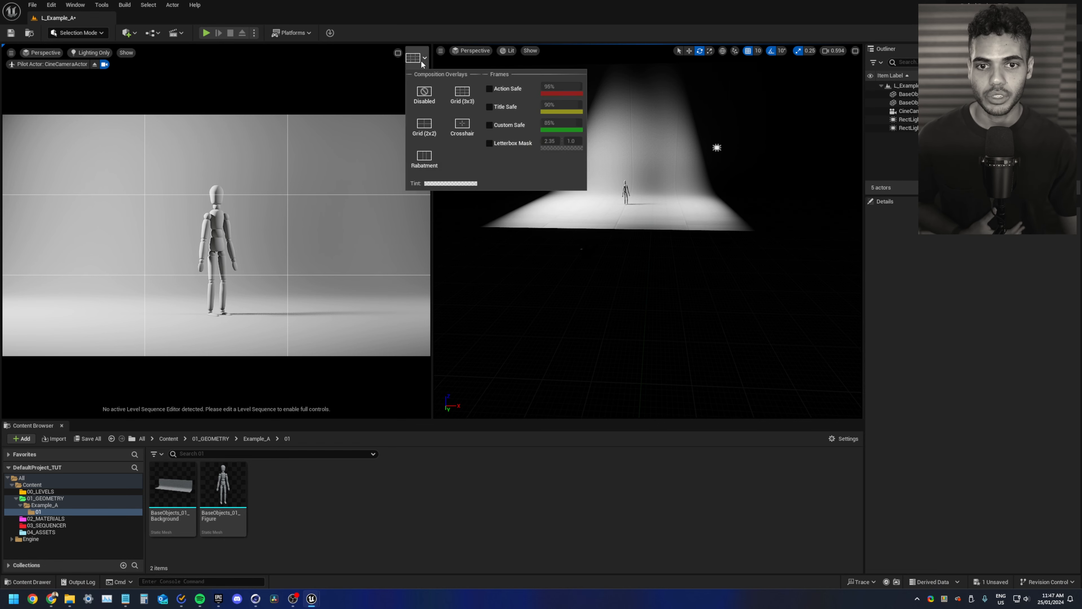
pyautogui.click(424, 93)
# - Find Post Process Volume among the placeable actors and add one to the level
pyautogui.click(135, 33)
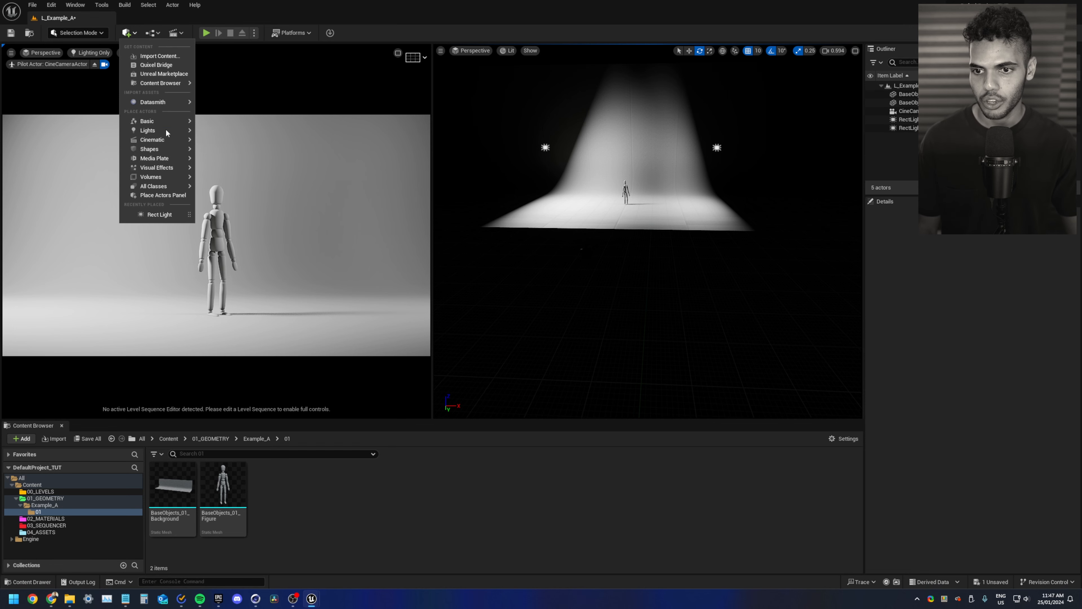
pyautogui.moveTo(174, 182)
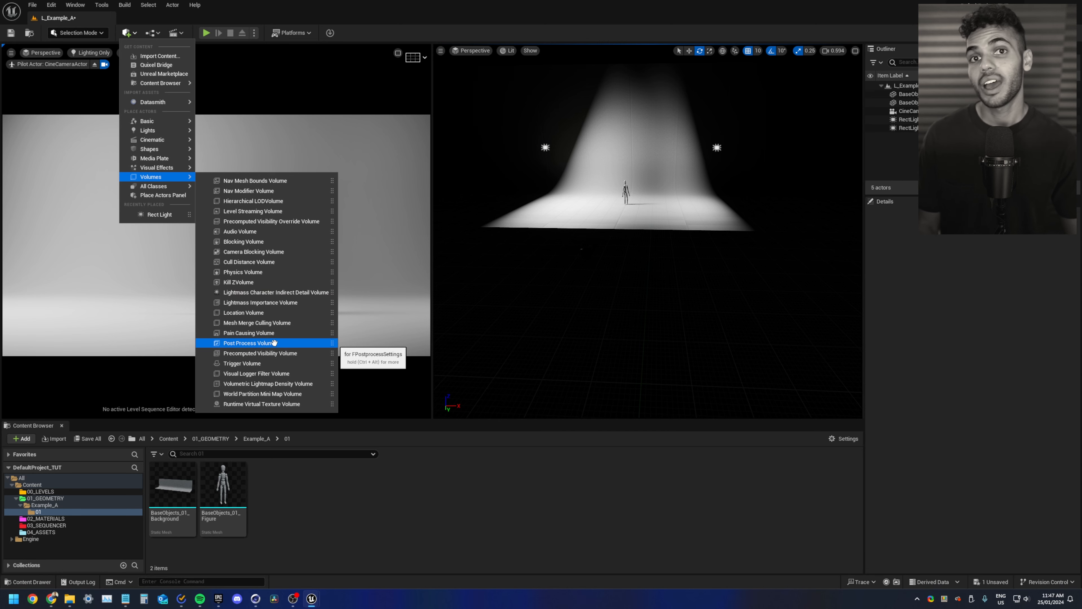
pyautogui.click(129, 34)
pyautogui.click(129, 34)
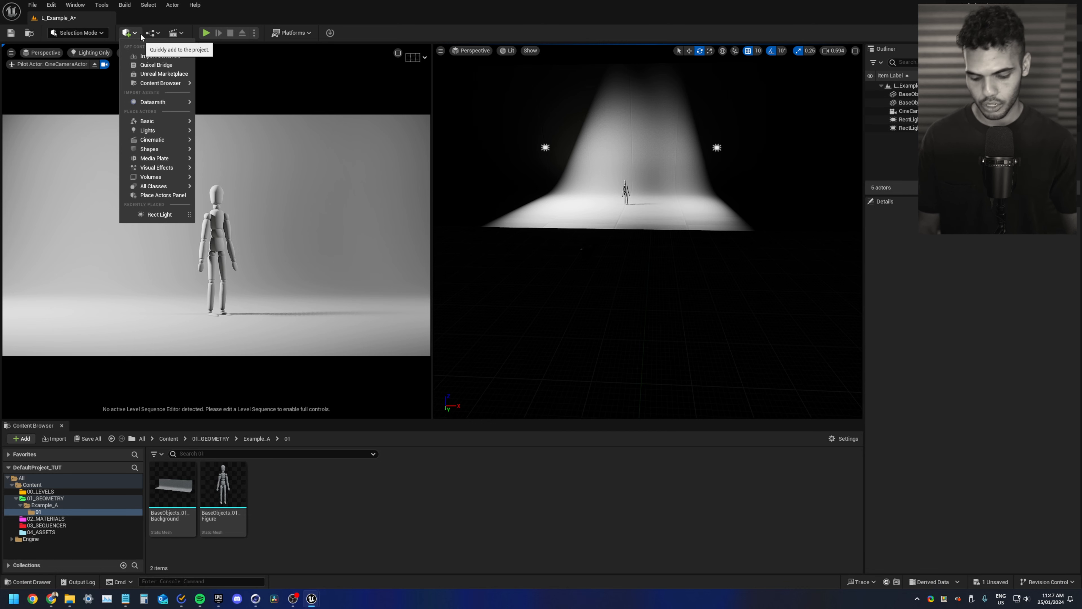
pyautogui.write('post')
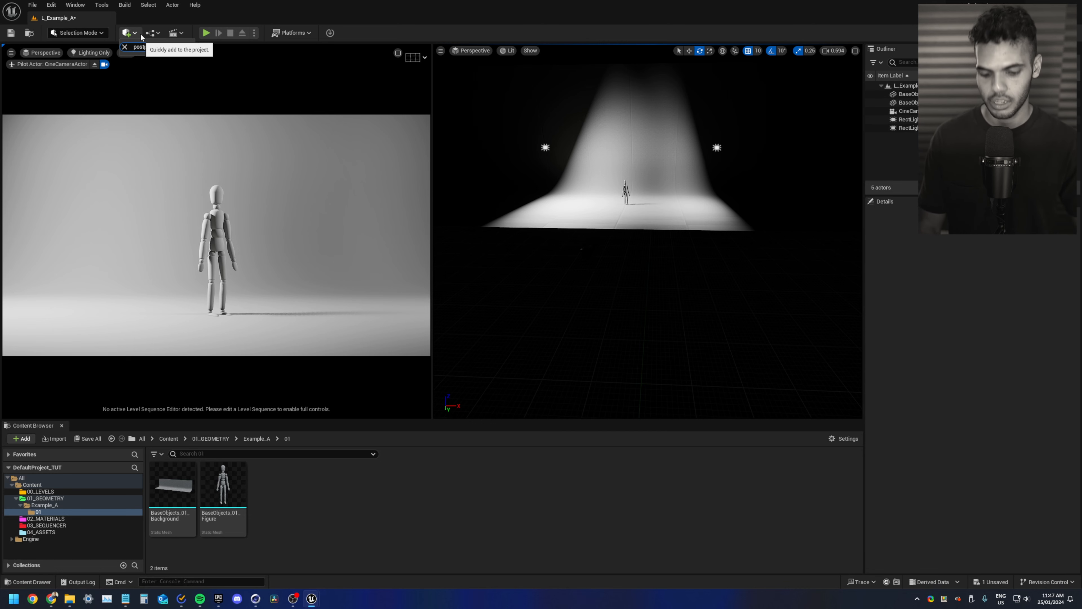
pyautogui.press('BackSpace')
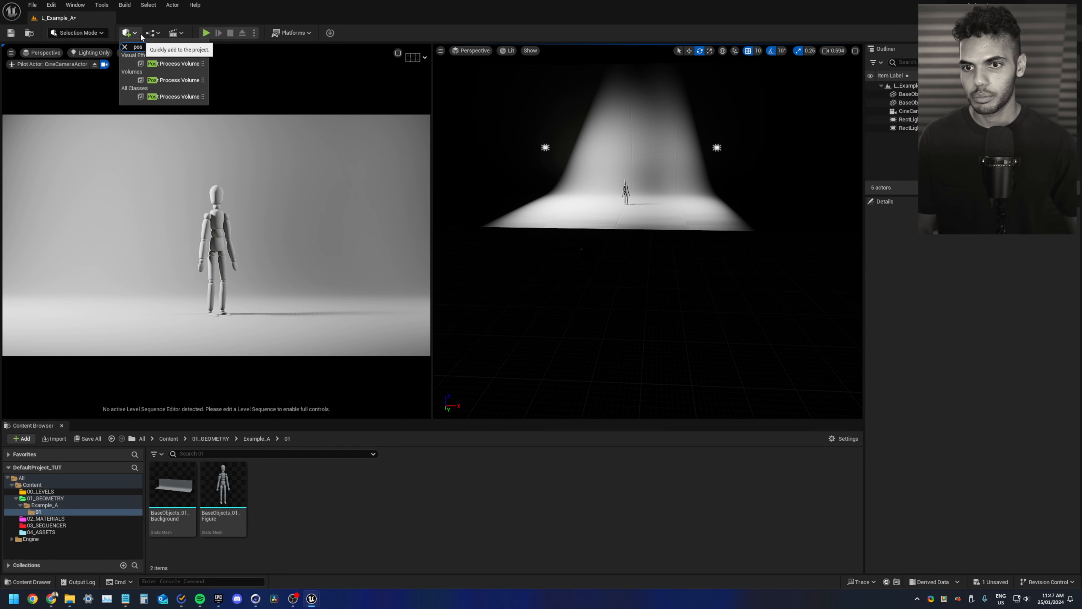
pyautogui.click(171, 64)
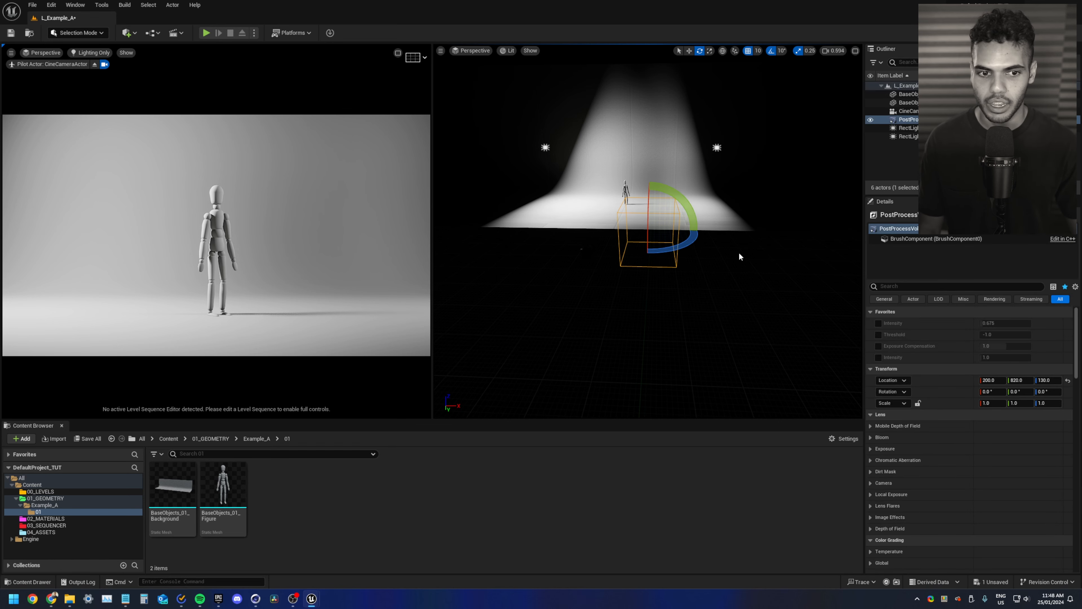
# - Filter the Post Process Volume's properties for "unb" and enable Infinite Extent (Unbound)
pyautogui.moveTo(739, 257); pyautogui.dragTo(741, 240, button='right')
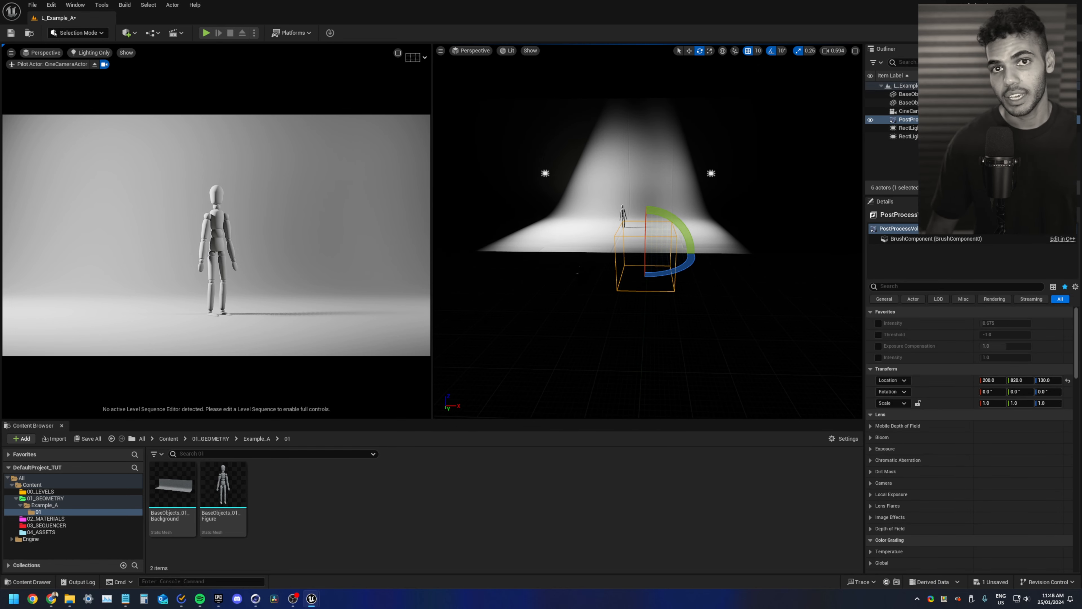
pyautogui.press('w')
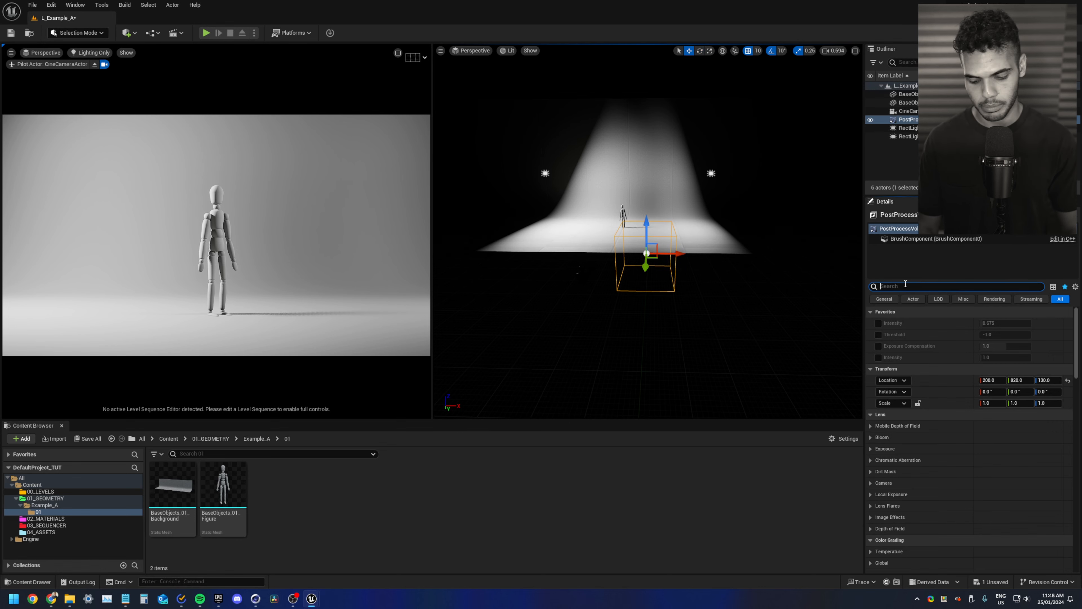
pyautogui.click(906, 283)
pyautogui.write('unbound')
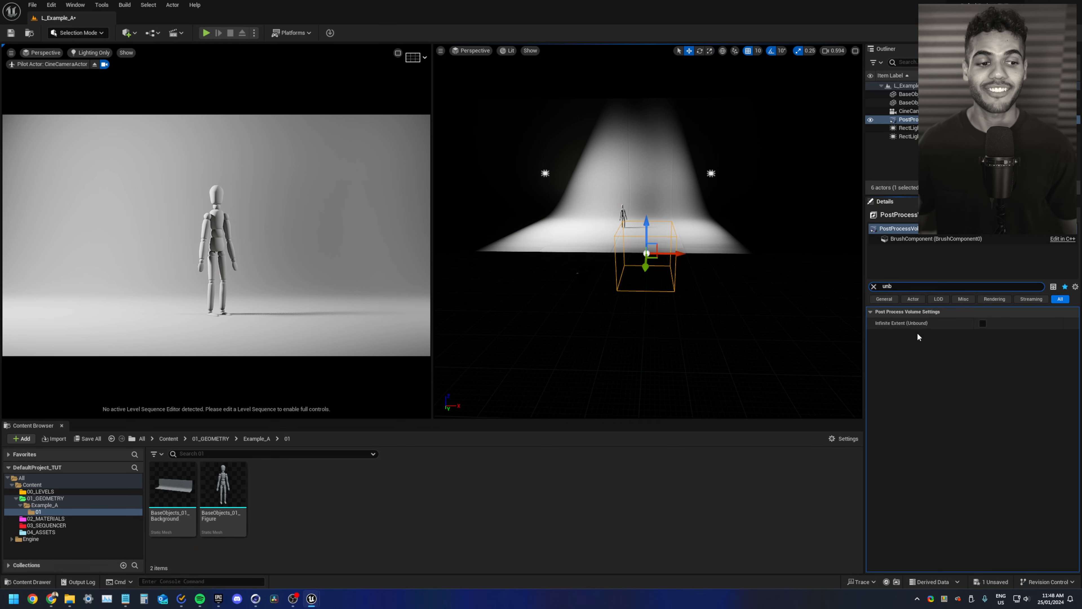
pyautogui.click(982, 324)
pyautogui.press('w')
pyautogui.moveTo(648, 256)
pyautogui.mouseDown(button='right')
pyautogui.moveTo(617, 258)
pyautogui.moveTo(657, 251)
pyautogui.mouseUp(button='right')
pyautogui.scroll(-3, 640, 258)
pyautogui.press('s')
pyautogui.moveTo(596, 271); pyautogui.dragTo(605, 273, button='right')
pyautogui.scroll(4, 596, 271)
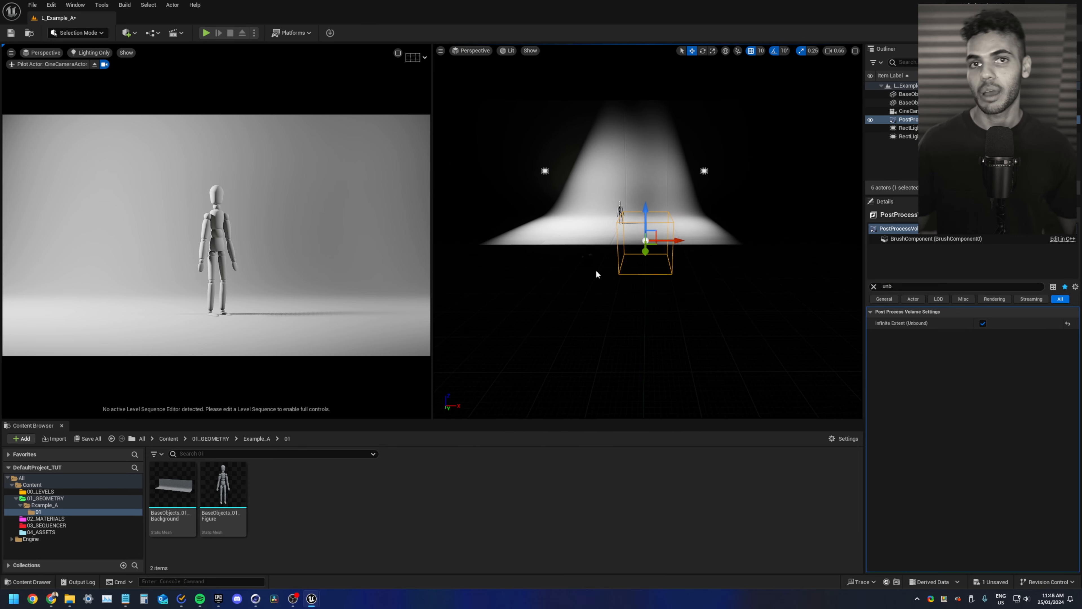
# - Clear the property filter and remove all four favorited properties of the Post Process Volume, including Exposure Compensation, from Favorites
pyautogui.click(874, 287)
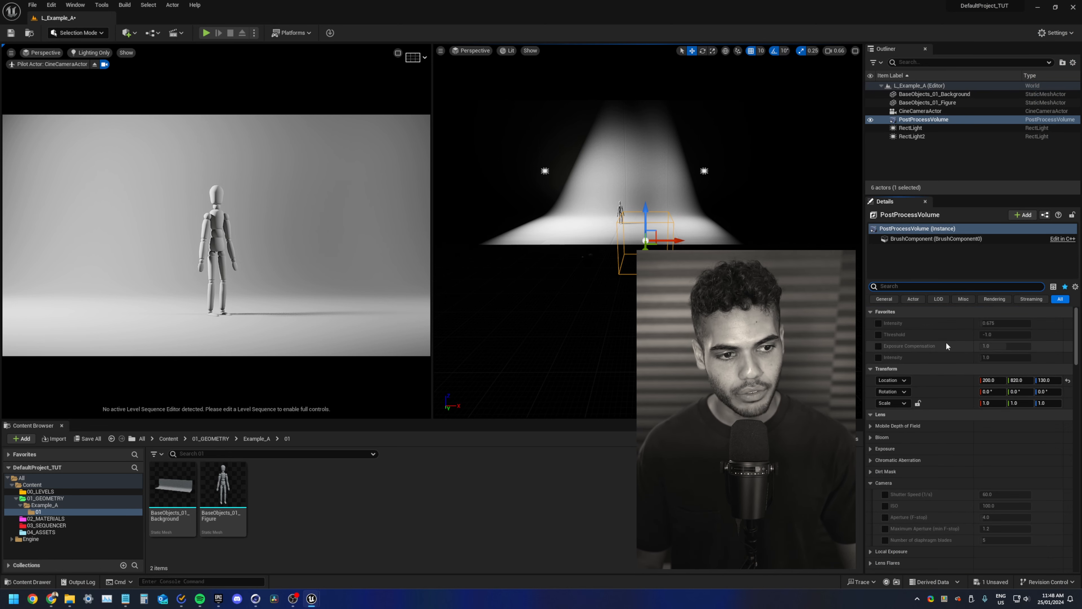
pyautogui.rightClick(918, 325)
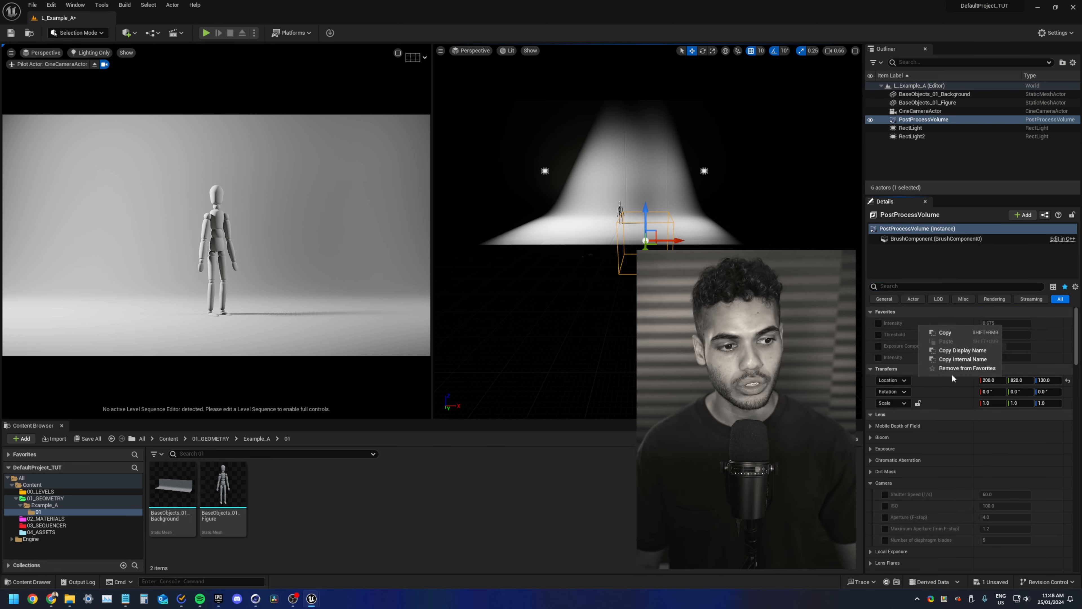
pyautogui.click(951, 369)
pyautogui.rightClick(915, 320)
pyautogui.click(947, 365)
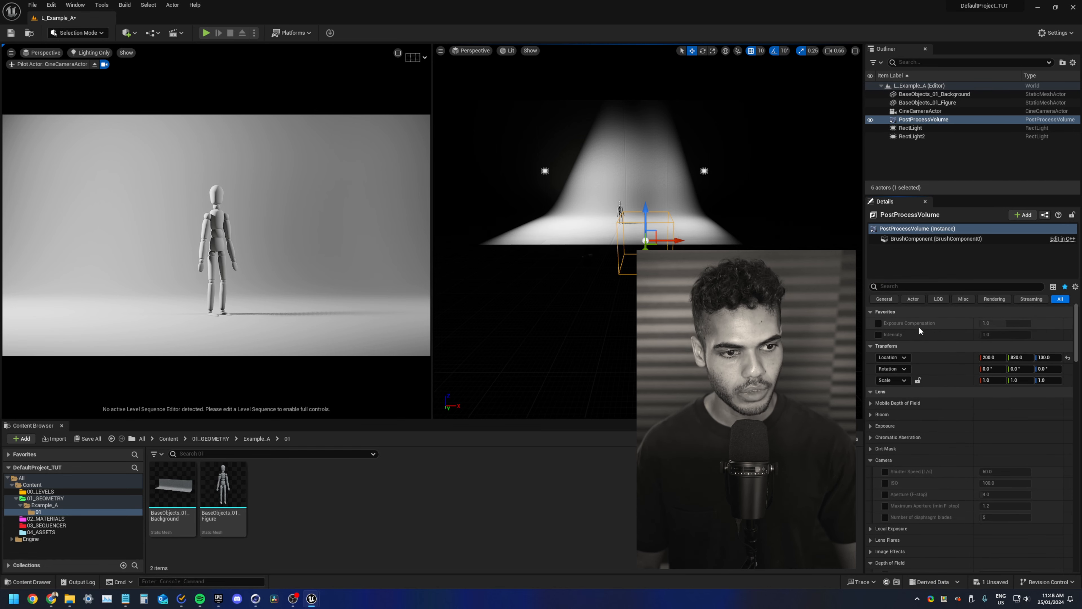
pyautogui.rightClick(919, 323)
pyautogui.click(955, 365)
pyautogui.rightClick(923, 325)
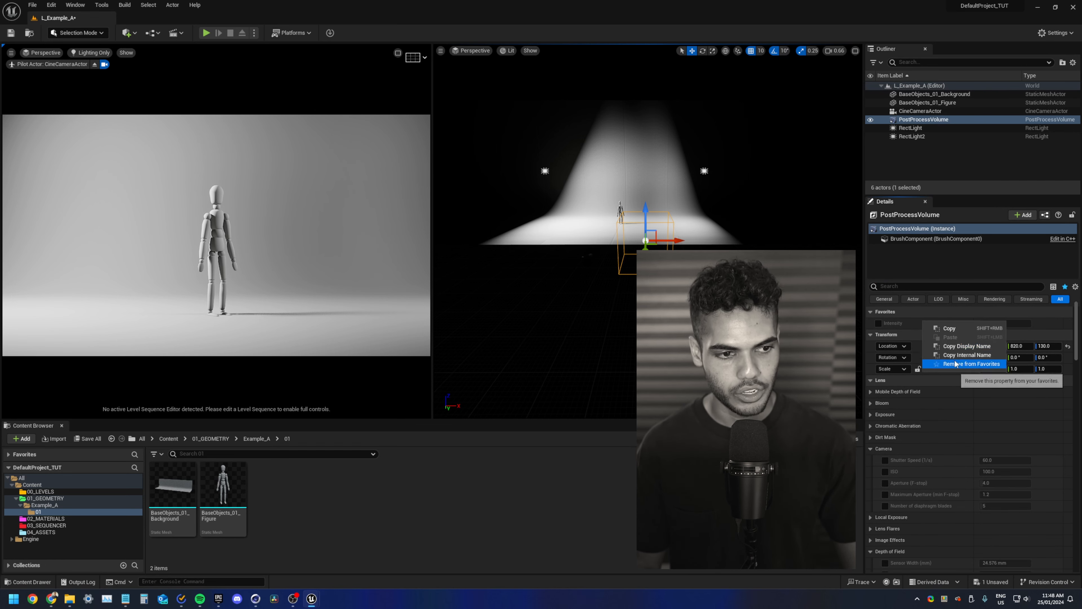
pyautogui.click(965, 364)
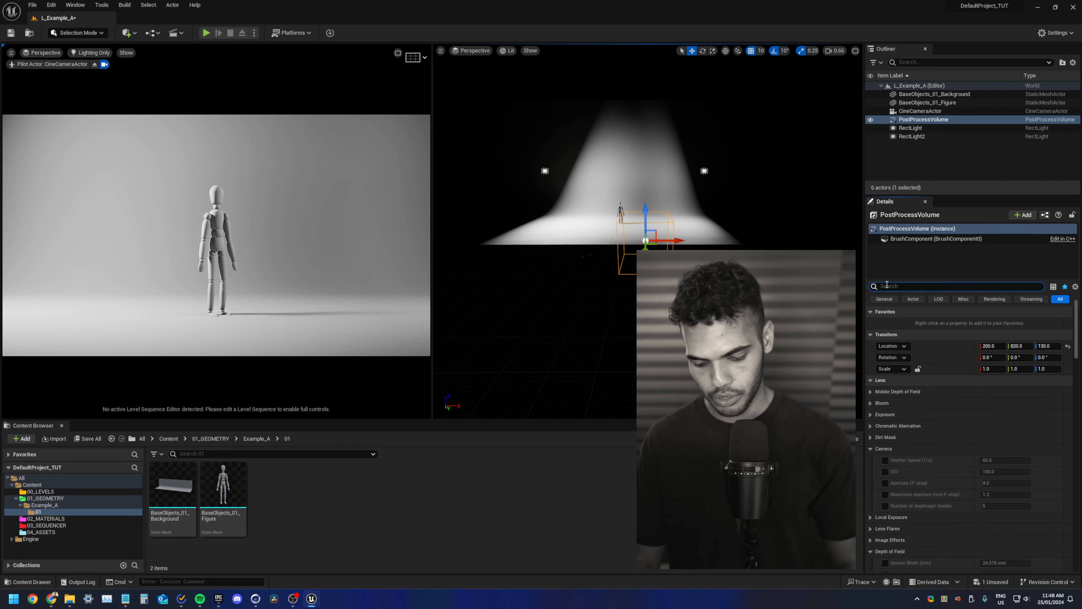
# - Filter the Post Process Volume's properties for "expo", enable Min EV100 and Max EV100, and set both to 0
pyautogui.write('expo')
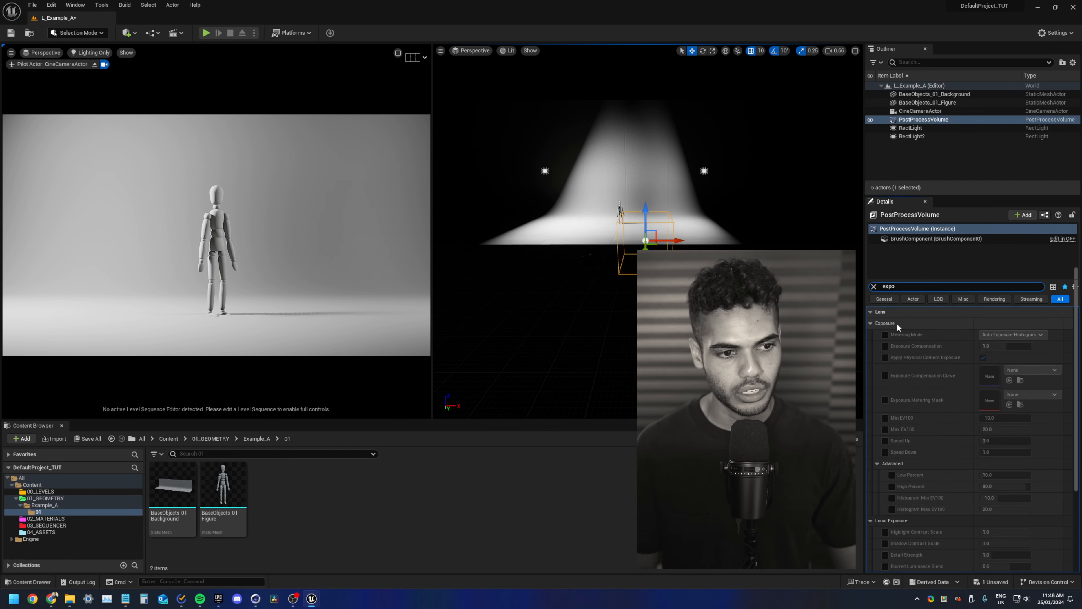
pyautogui.click(885, 418)
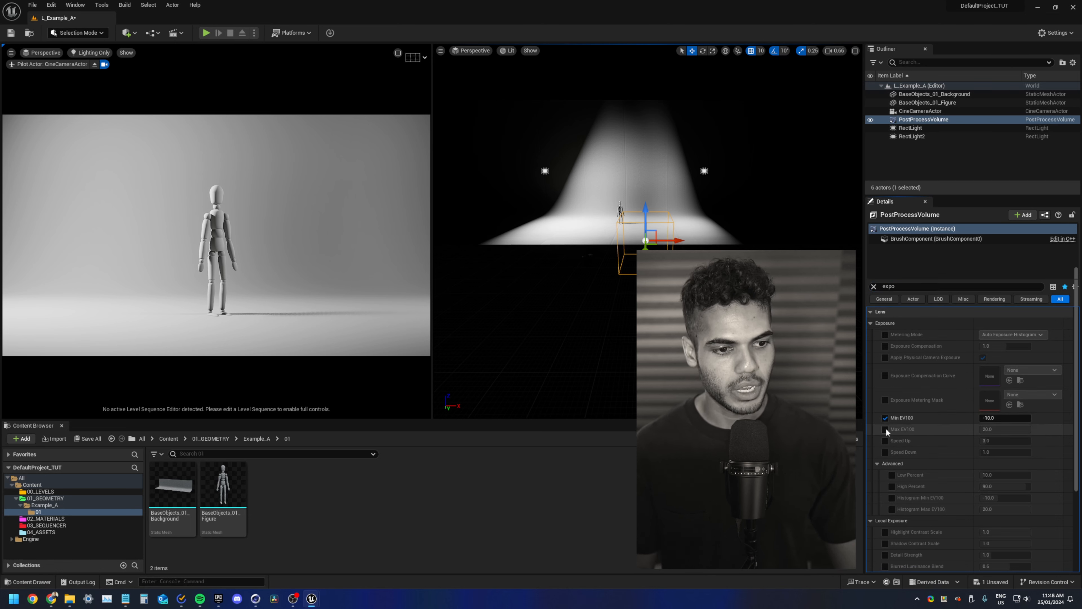
pyautogui.click(886, 430)
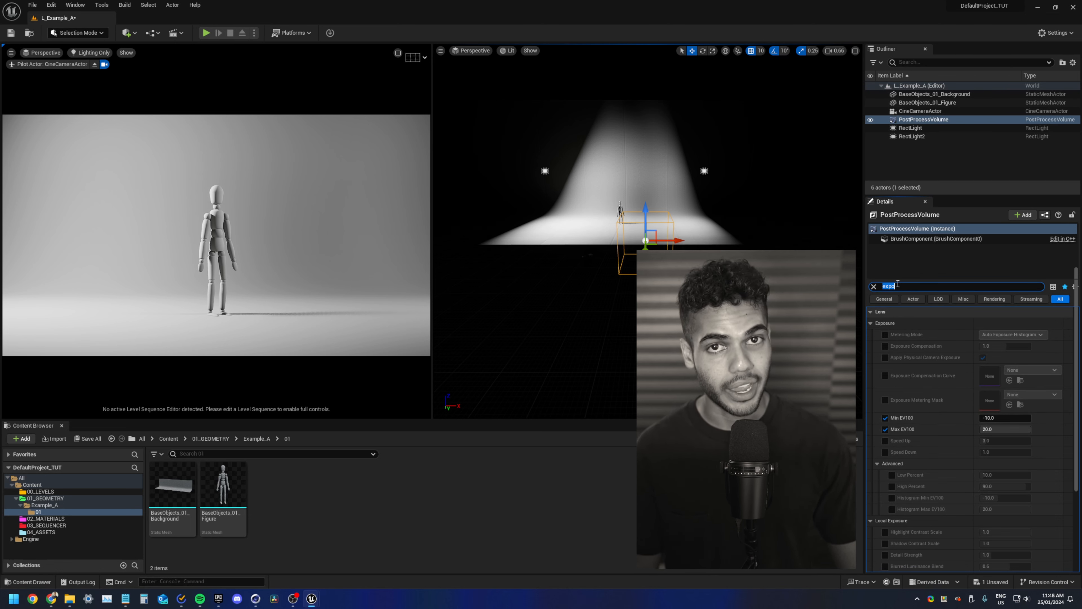
pyautogui.click(1010, 417)
pyautogui.write('0')
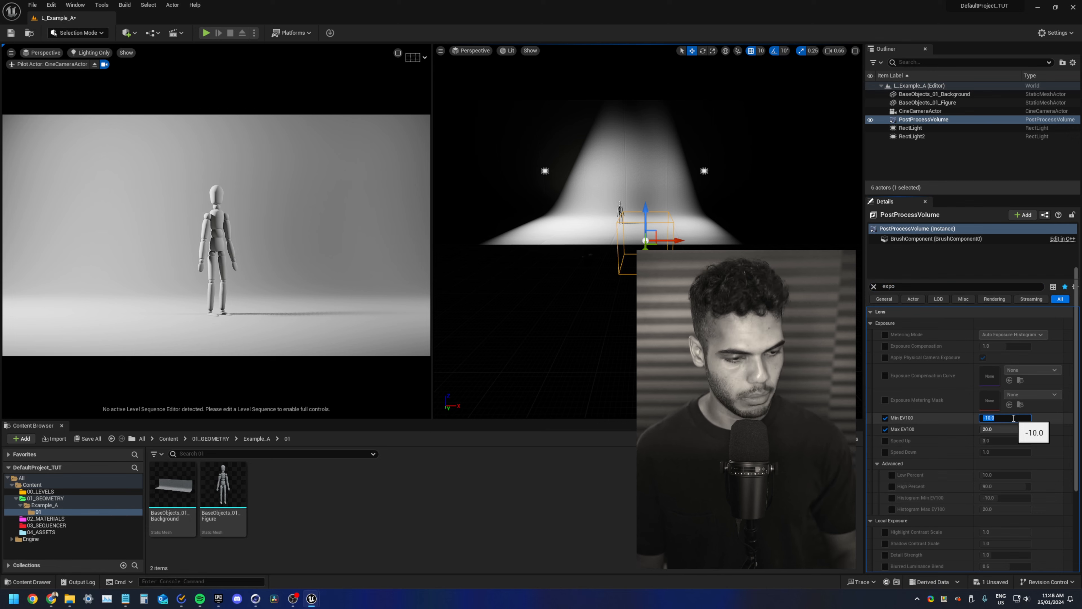
pyautogui.press('Tab')
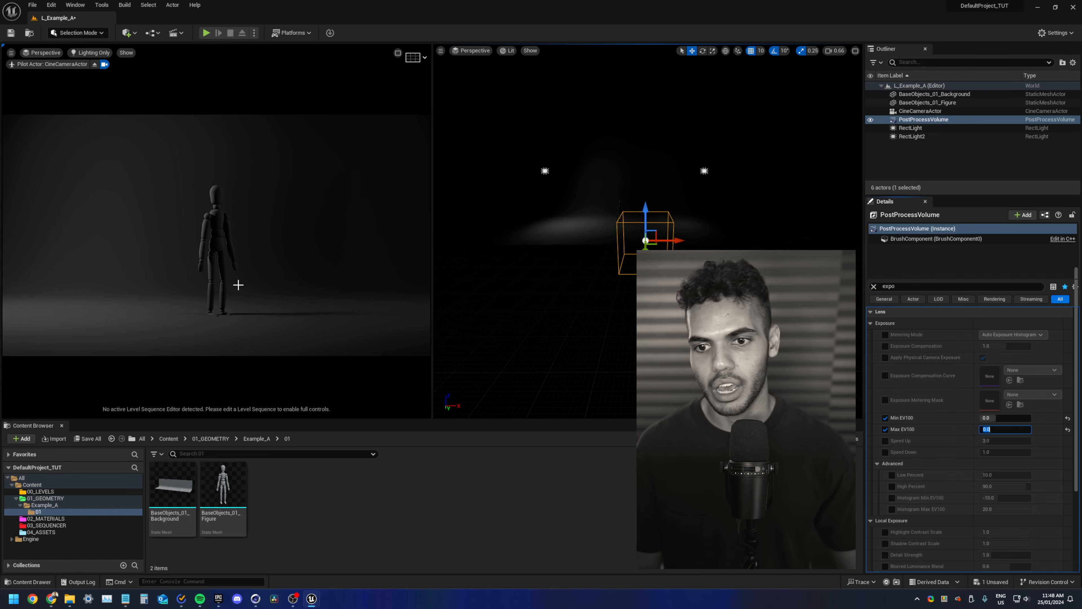
# - Enable the Exposure Compensation override, try a value of about 2.68, and undo that value change
pyautogui.click(886, 346)
pyautogui.moveTo(999, 348)
pyautogui.mouseDown()
pyautogui.moveTo(1036, 348)
pyautogui.moveTo(980, 349)
pyautogui.moveTo(1019, 348)
pyautogui.moveTo(1004, 347)
pyautogui.mouseUp()
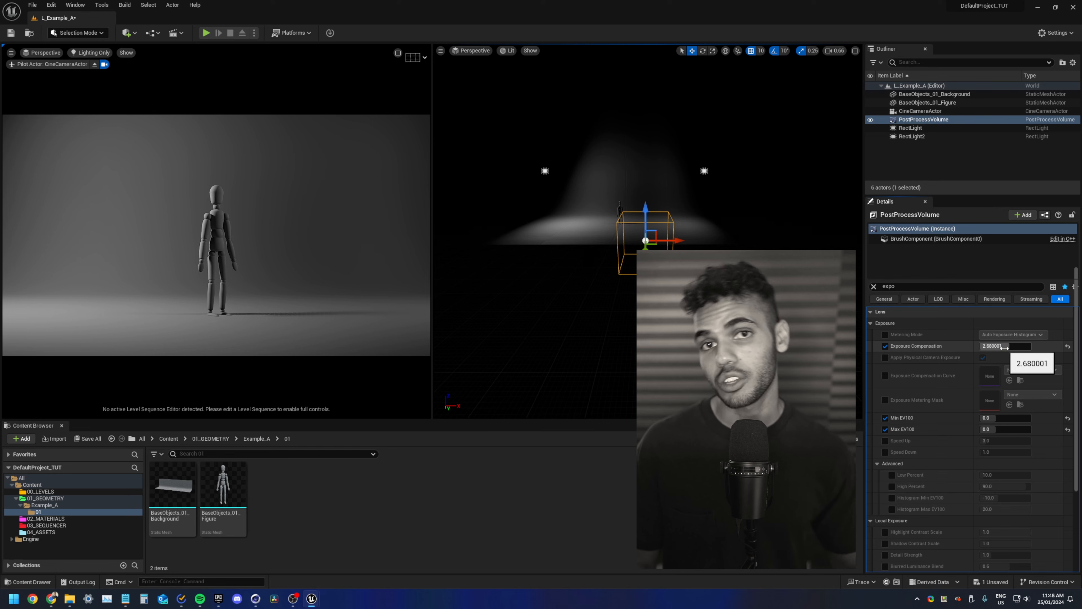
pyautogui.hotkey('ctrl', 'z')
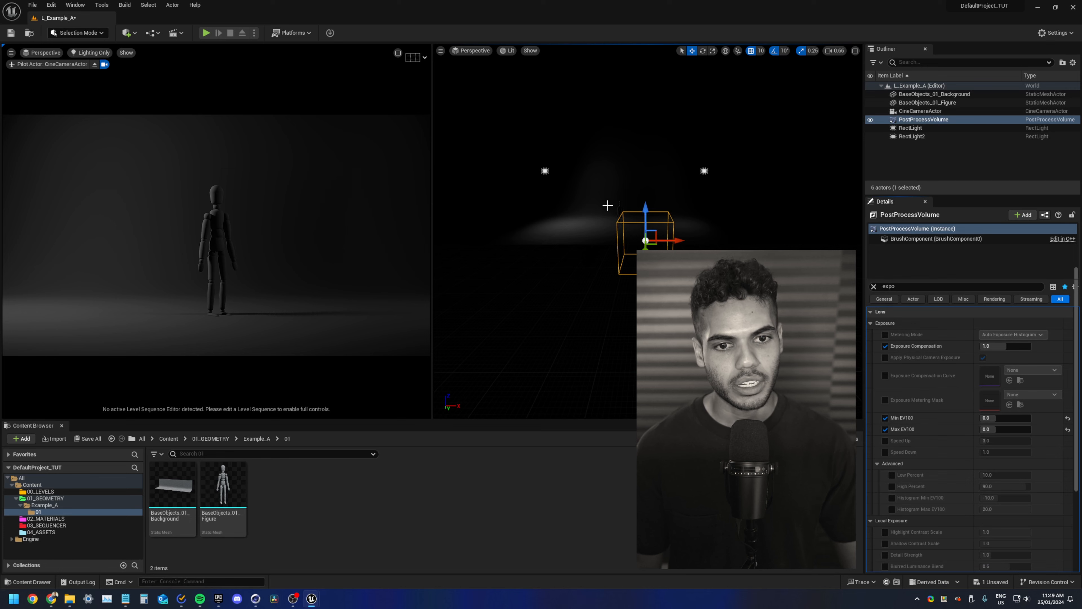
# - Select the original Rect Light, clear the property filter, and set its intensity to 25 cd
pyautogui.click(547, 171)
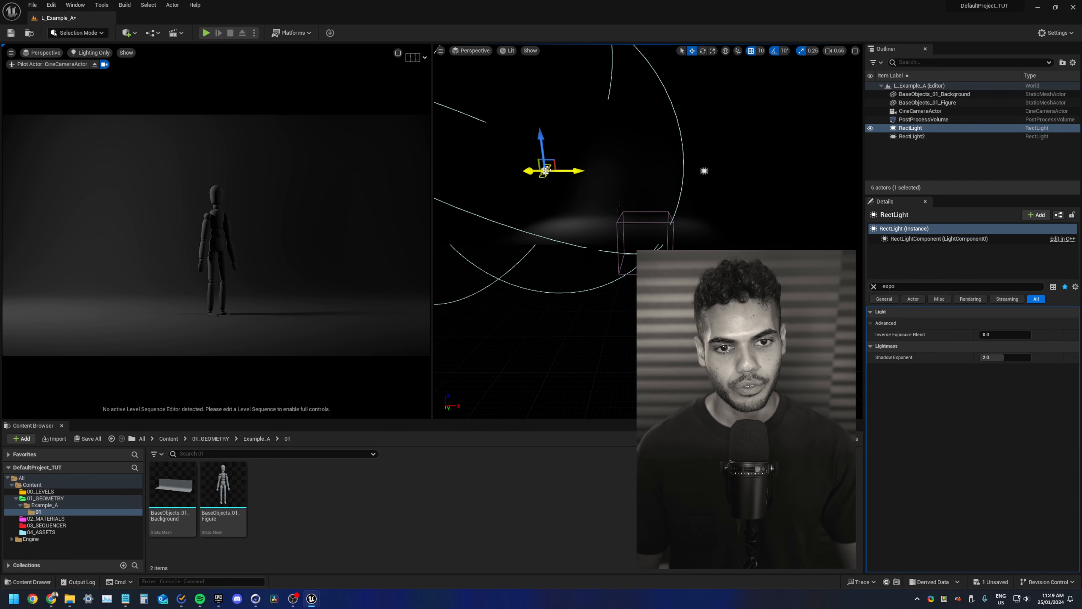
pyautogui.click(874, 287)
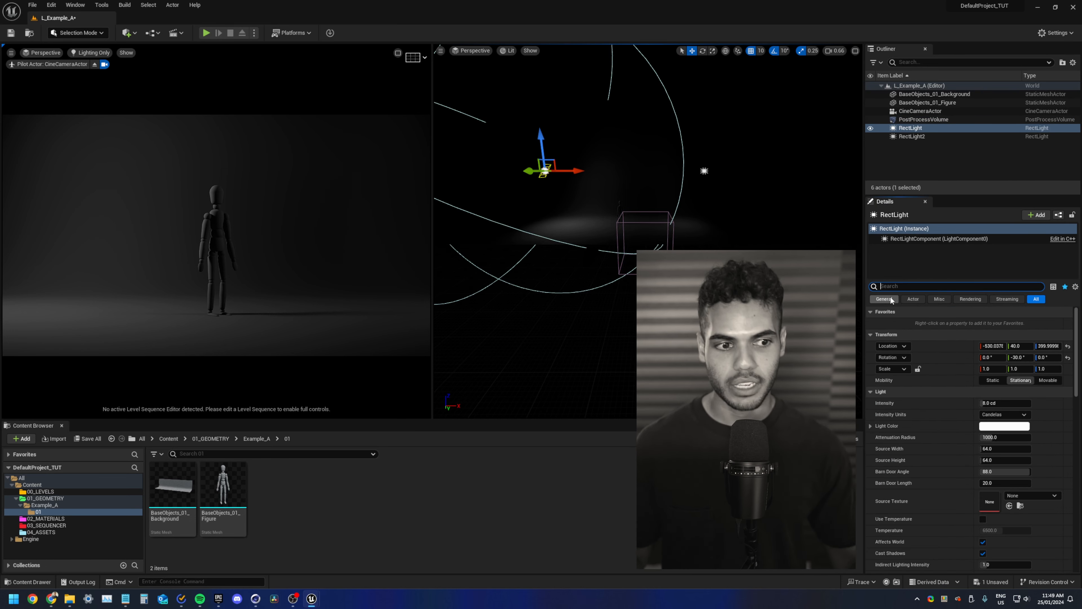
pyautogui.click(989, 403)
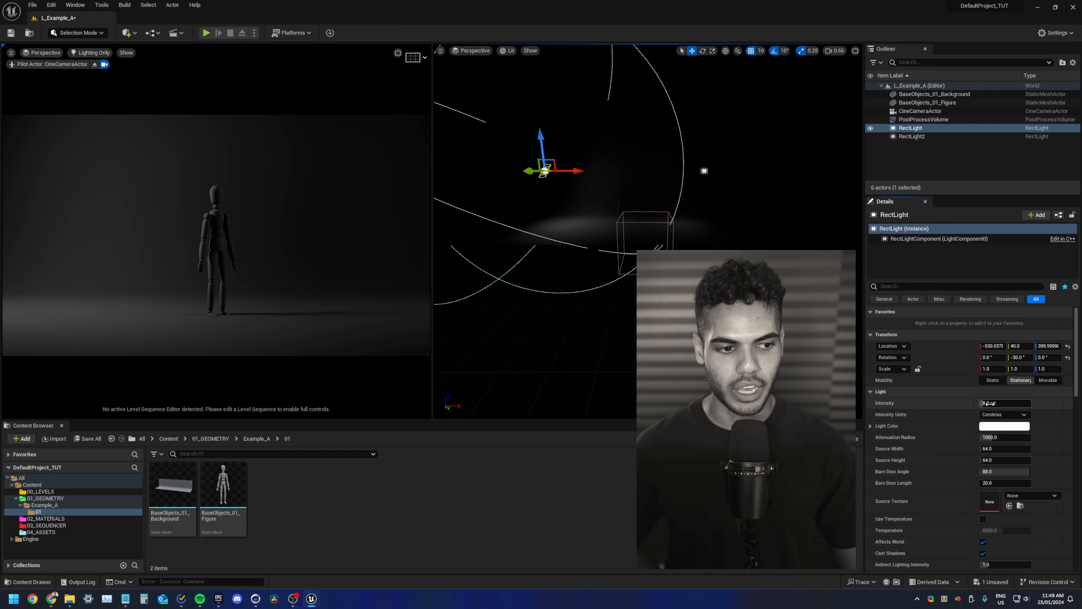
pyautogui.write('25')
pyautogui.press('Return')
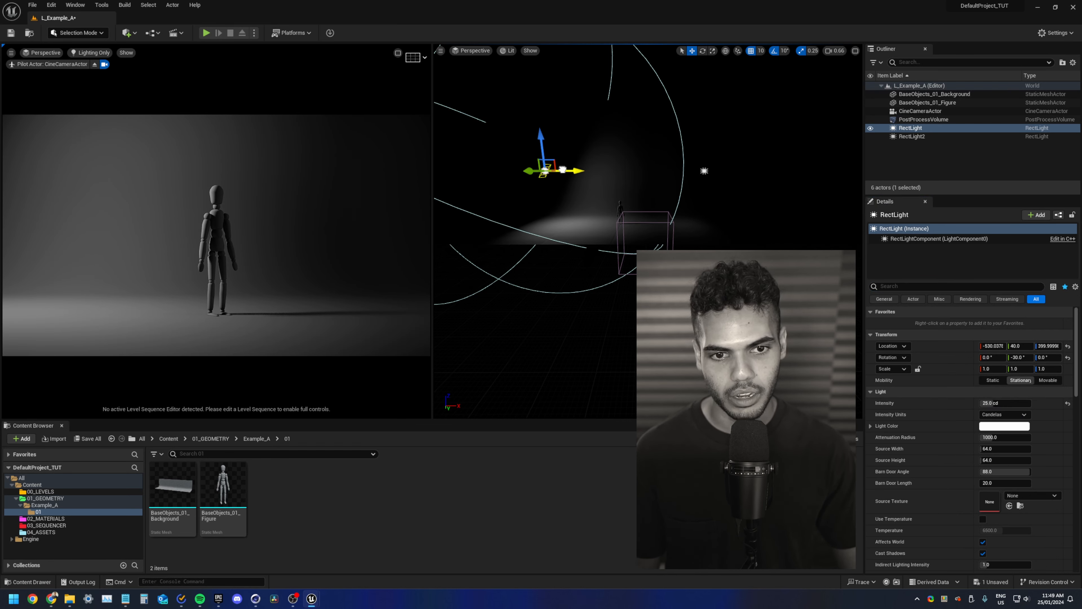
# - Move the original Rect Light farther out to about X -600 and enlarge its attenuation radius to 1400
pyautogui.moveTo(563, 170)
pyautogui.mouseDown()
pyautogui.moveTo(582, 170)
pyautogui.moveTo(544, 169)
pyautogui.moveTo(576, 192)
pyautogui.moveTo(570, 183)
pyautogui.mouseUp()
pyautogui.press('r')
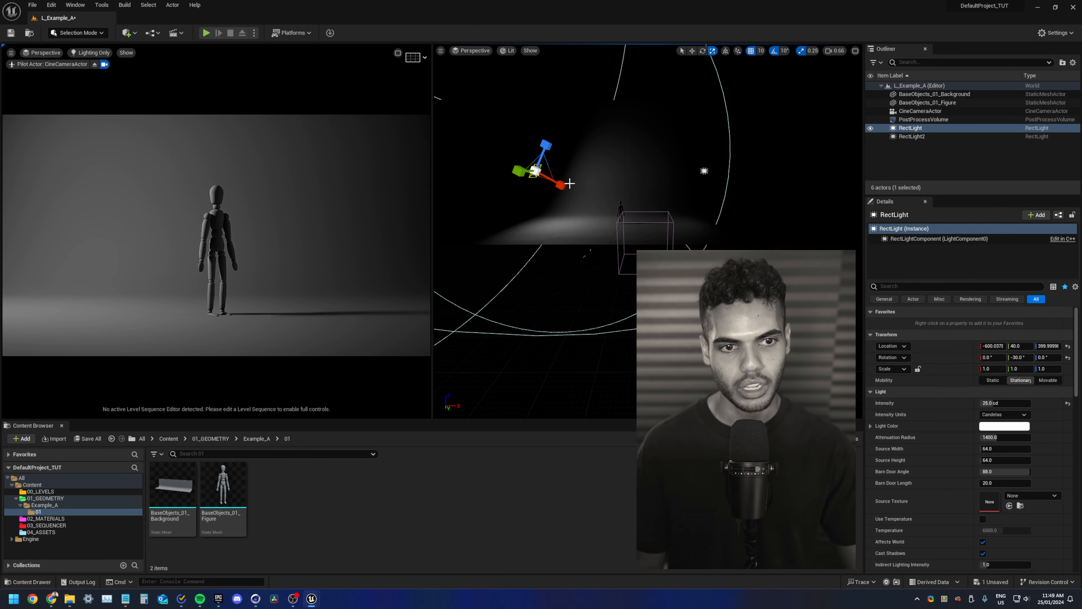
pyautogui.press('w')
pyautogui.press('e')
pyautogui.press('r')
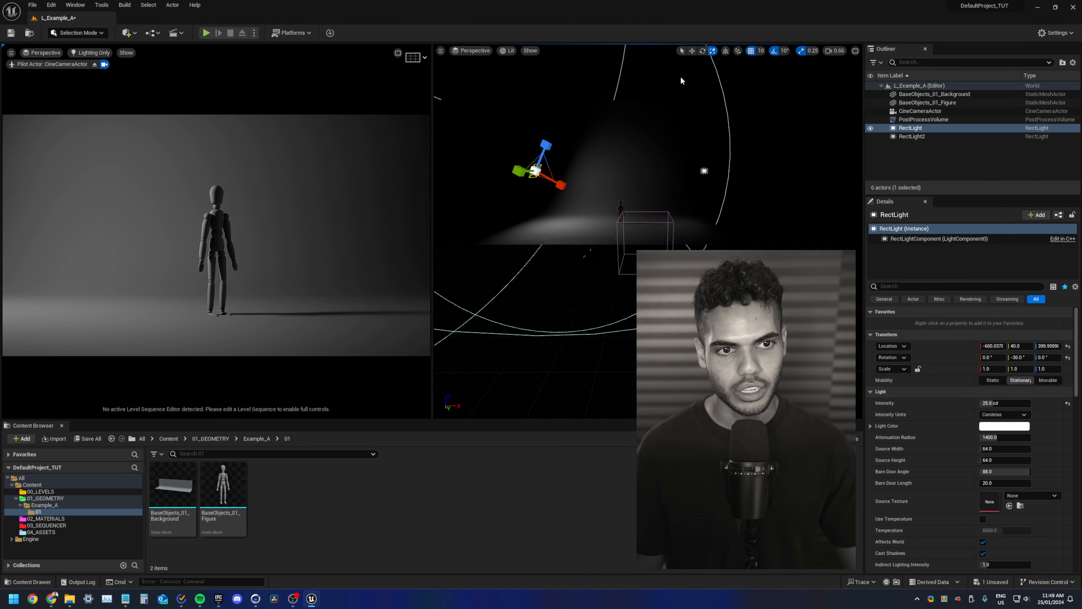
# - Enlarge the original Rect Light's attenuation radius to about 1568 and raise its intensity to about 65 cd
pyautogui.moveTo(559, 186); pyautogui.dragTo(564, 187)
pyautogui.click(910, 128)
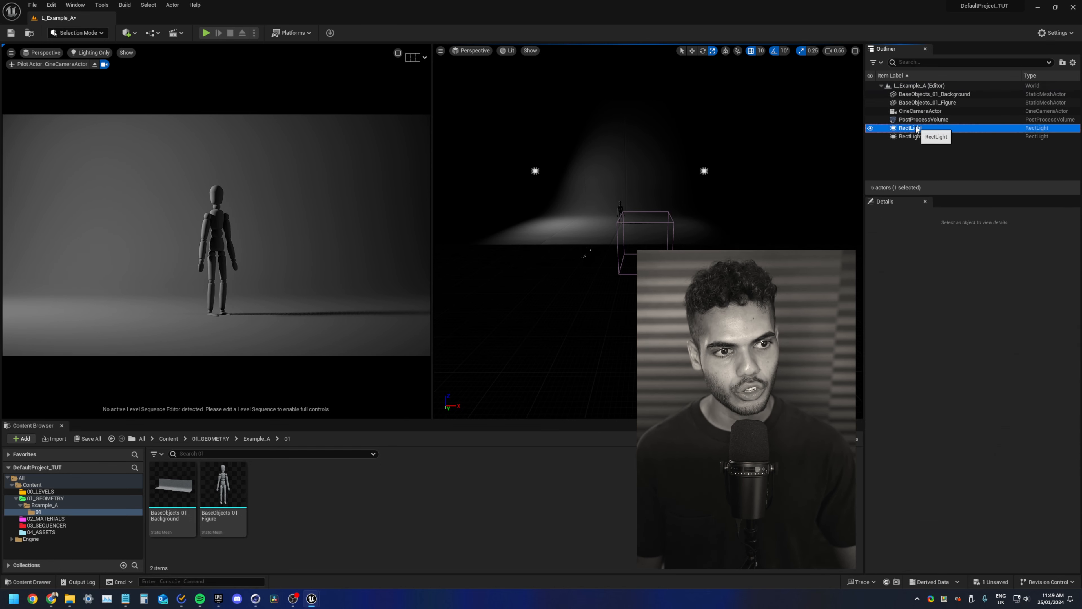
pyautogui.moveTo(1005, 437)
pyautogui.mouseDown()
pyautogui.moveTo(985, 437)
pyautogui.moveTo(1021, 437)
pyautogui.mouseUp()
pyautogui.moveTo(995, 403); pyautogui.dragTo(1019, 403)
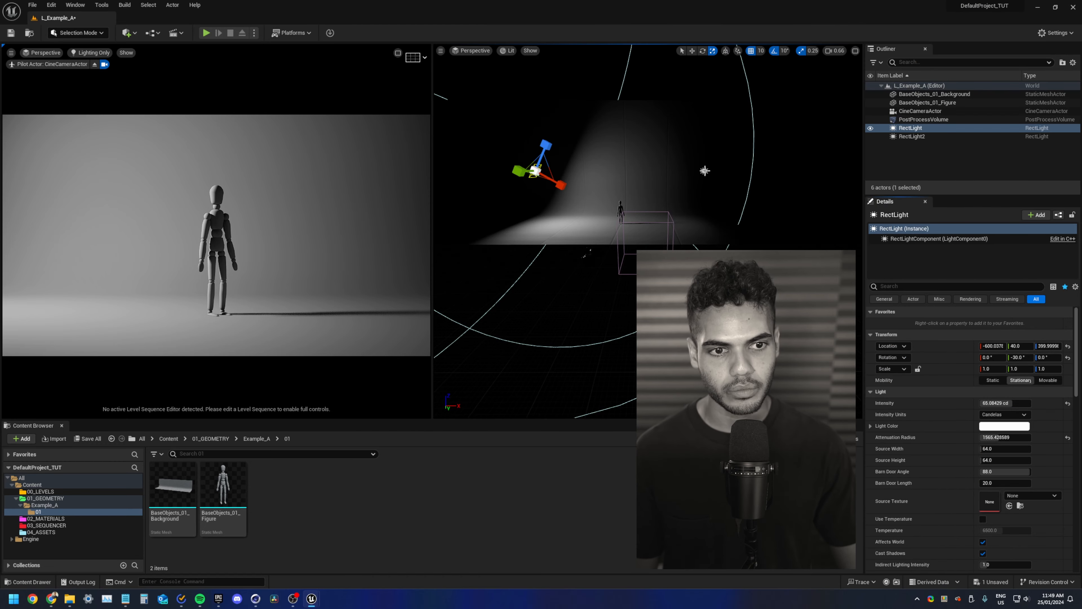
# - Select the second Rect Light, try an intensity of 10 cd, and set it to 20 cd
pyautogui.click(705, 170)
pyautogui.click(995, 404)
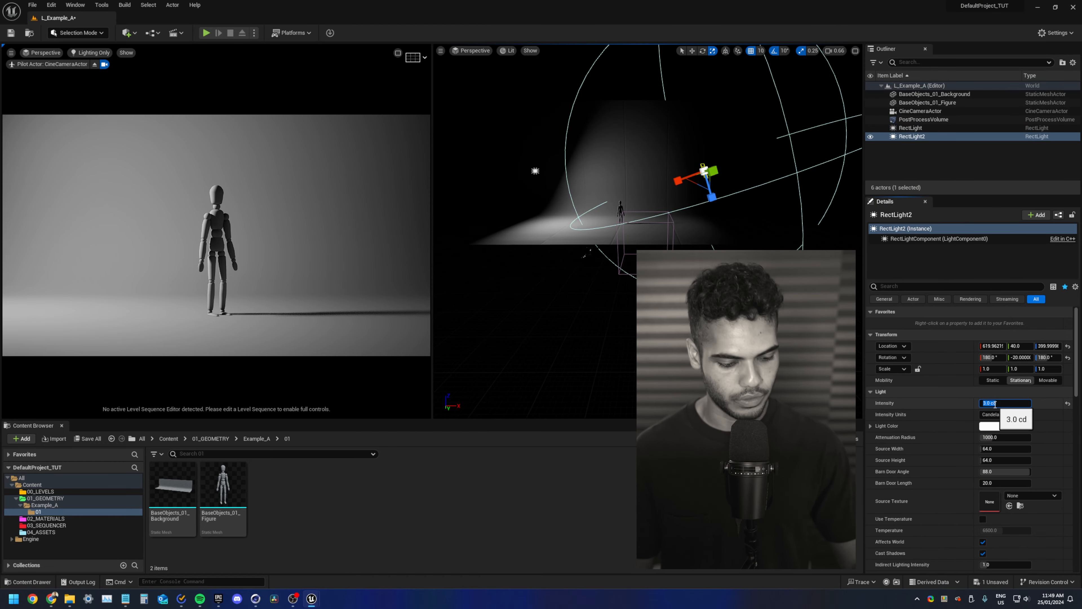
pyautogui.write('10')
pyautogui.press('Return')
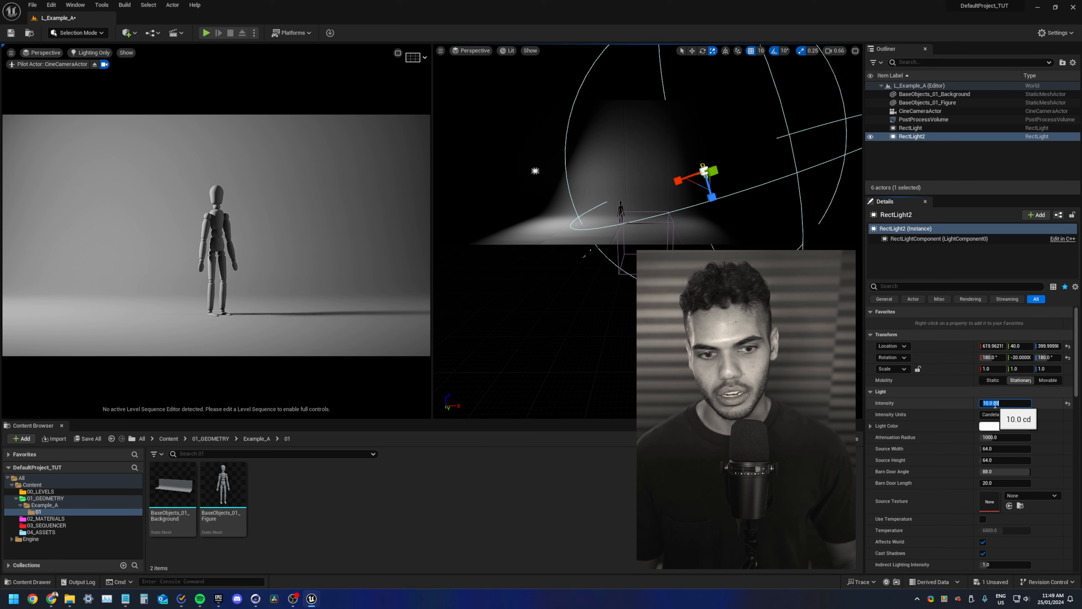
pyautogui.write('2')
pyautogui.press('Return')
# - Select the original Rect Light, try an intensity of 160 cd, and set it to 100 cd
pyautogui.click(910, 128)
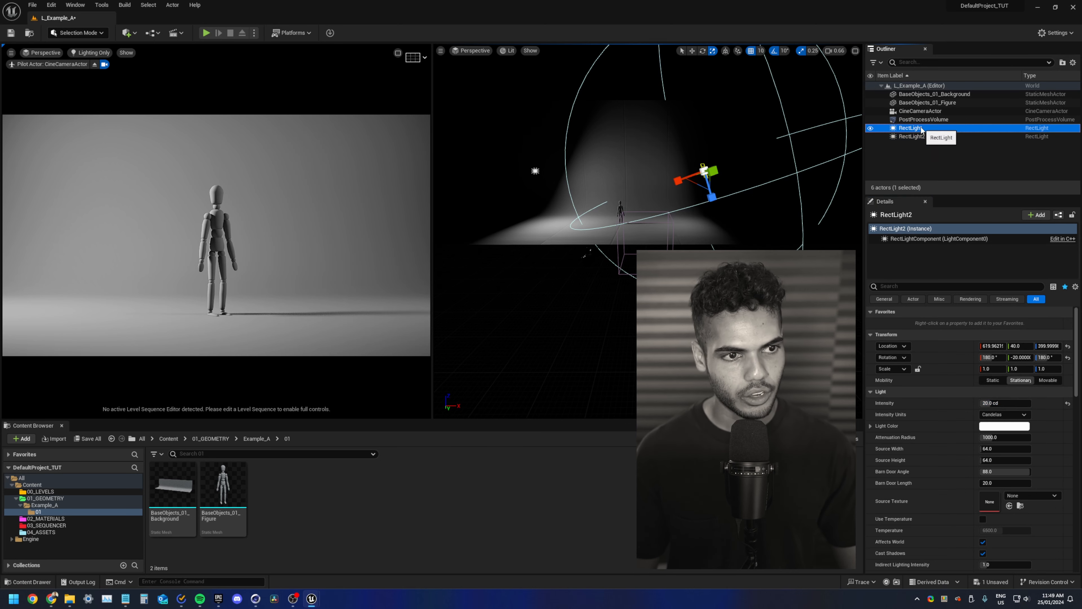
pyautogui.moveTo(1007, 403); pyautogui.dragTo(1032, 403)
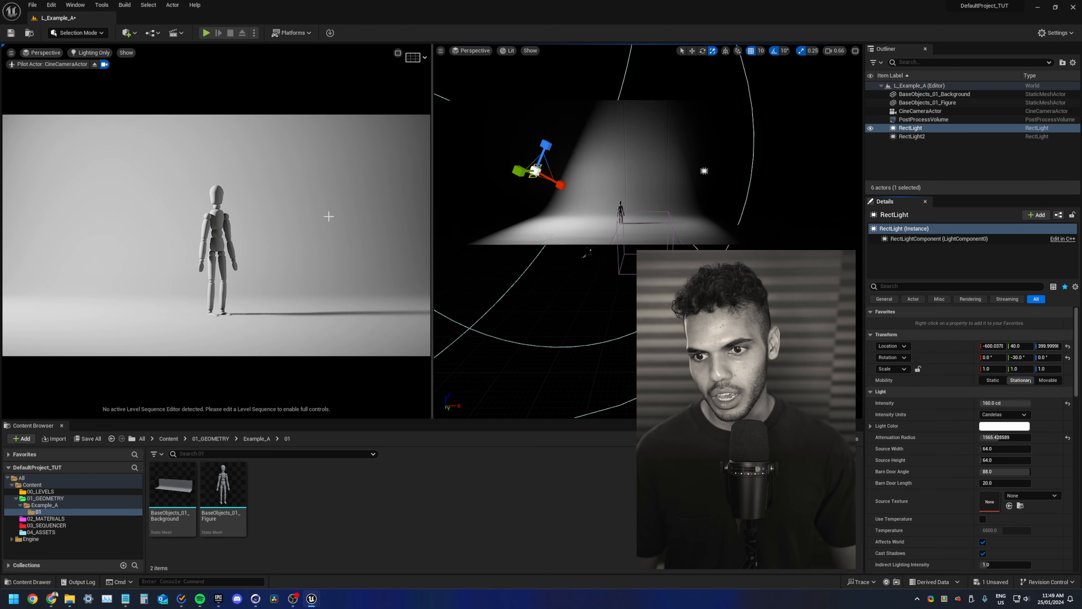
pyautogui.click(1021, 403)
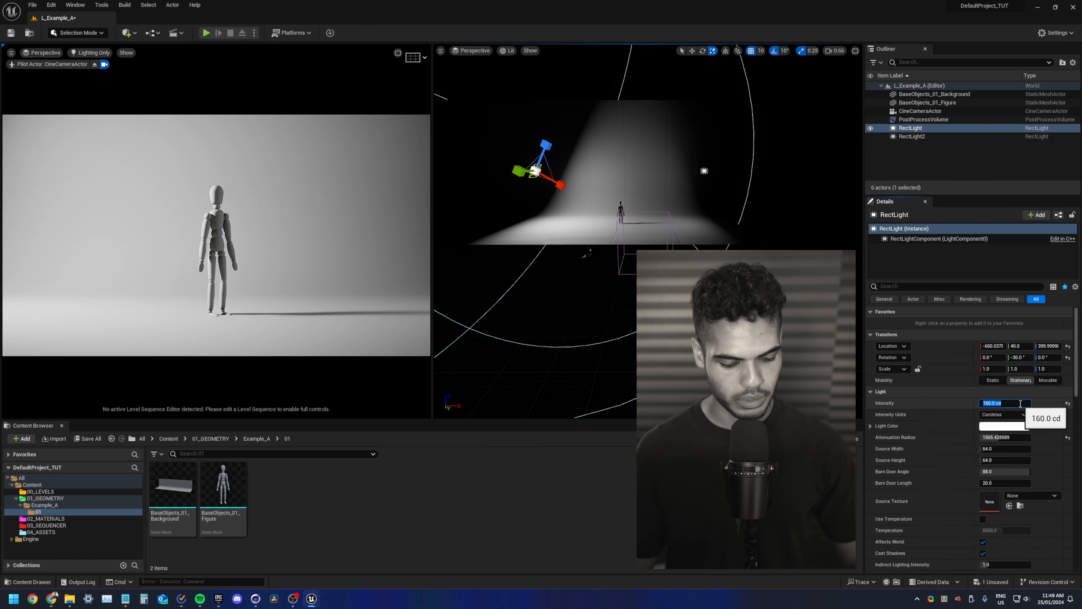
pyautogui.write('100')
pyautogui.press('Return')
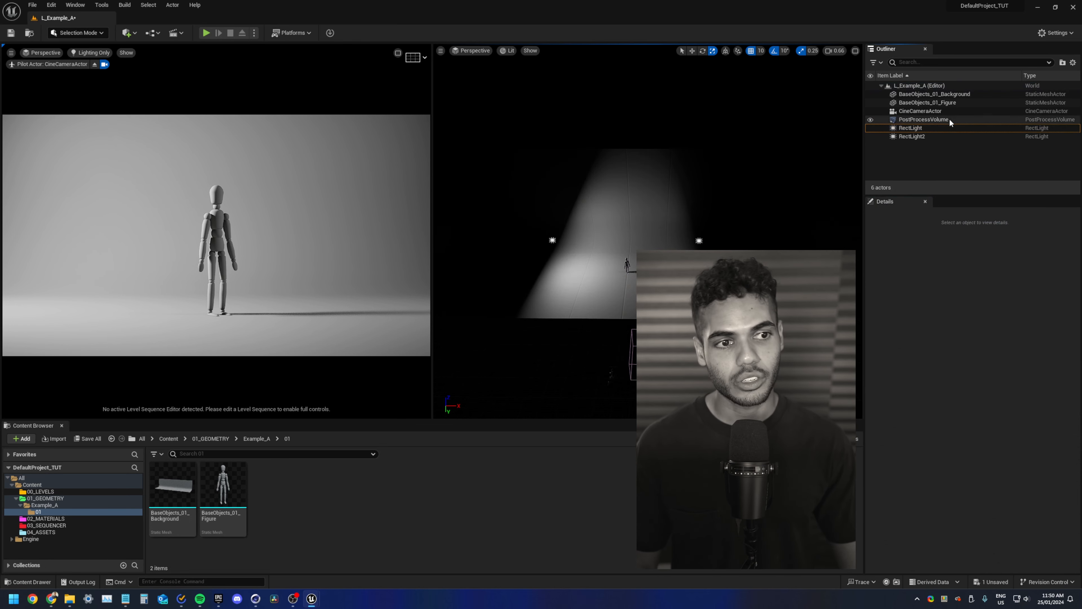
# - Filter the Post Process Volume's properties for "expo", add Exposure Compensation to the favorites, and clear the filter
pyautogui.click(946, 122)
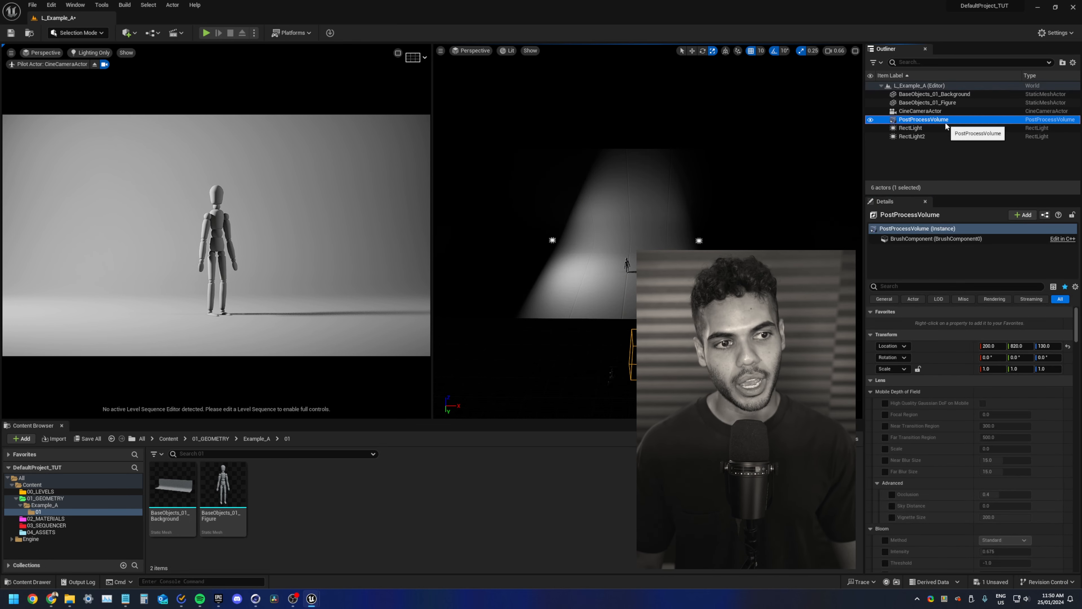
pyautogui.click(926, 286)
pyautogui.write('expo')
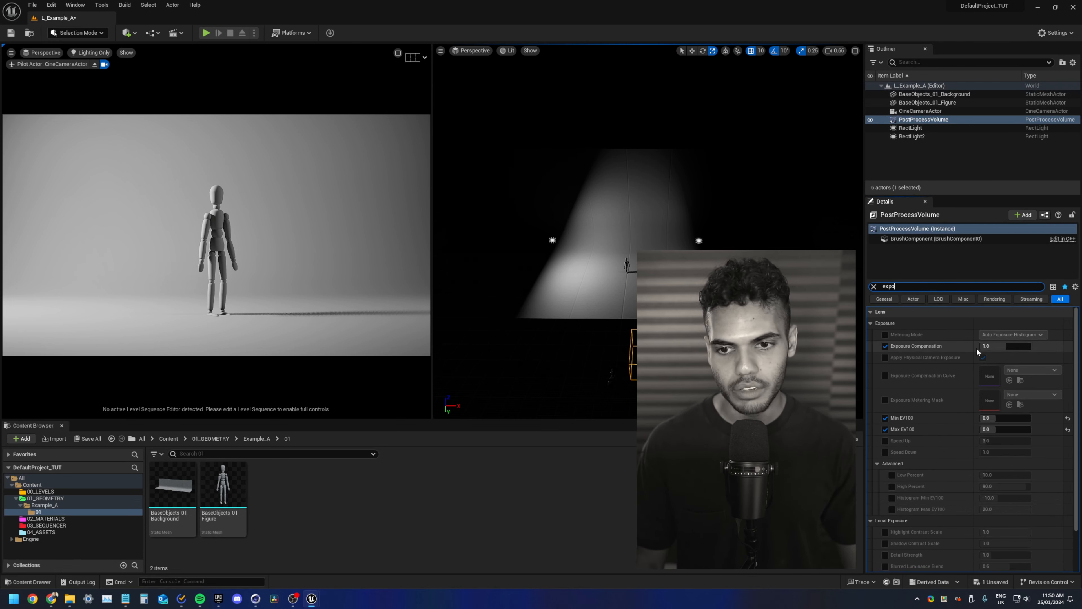
pyautogui.rightClick(953, 346)
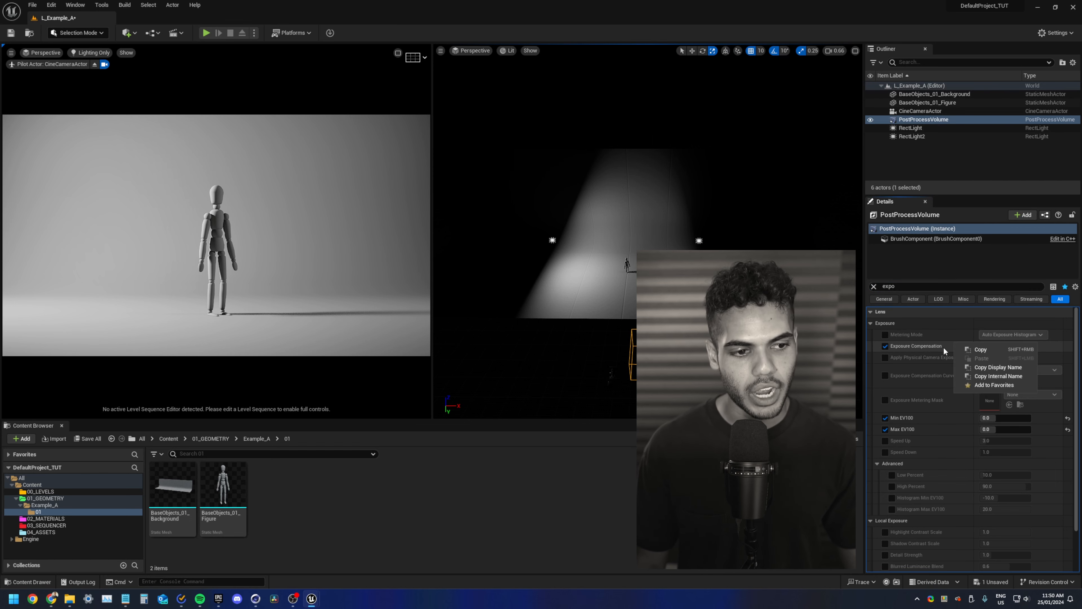
pyautogui.click(992, 385)
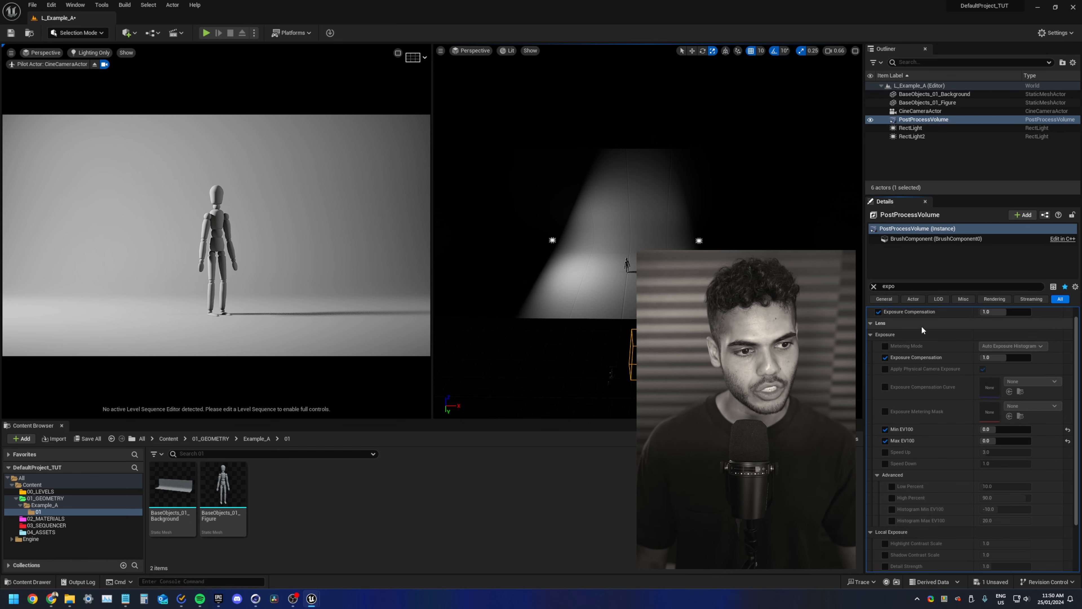
pyautogui.click(875, 287)
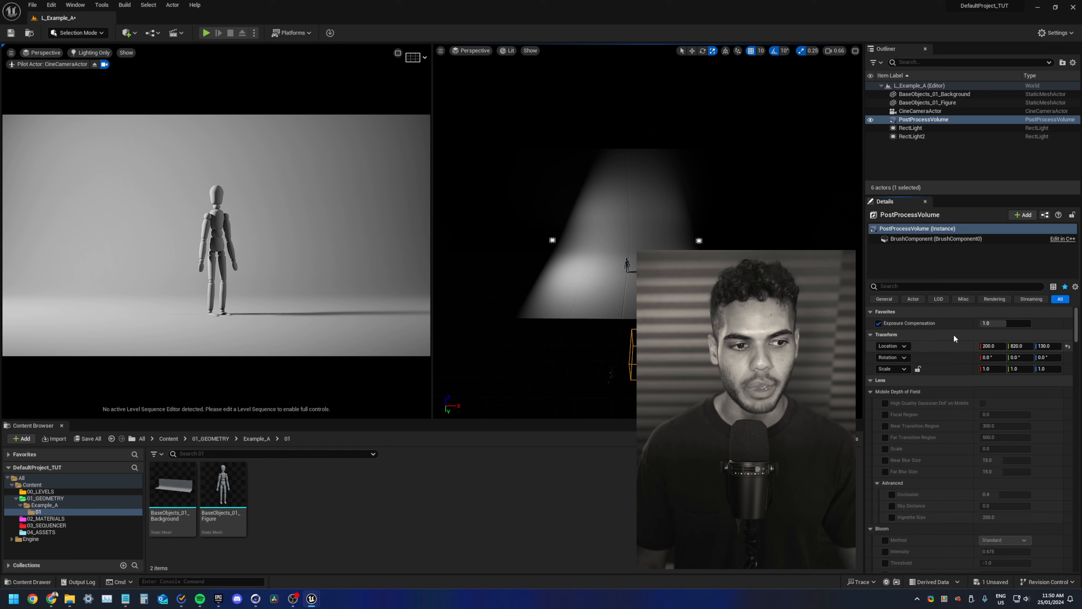
# - Filter for "bloom", override the bloom Intensity with 0, and add it to the favorites
pyautogui.write('bloom')
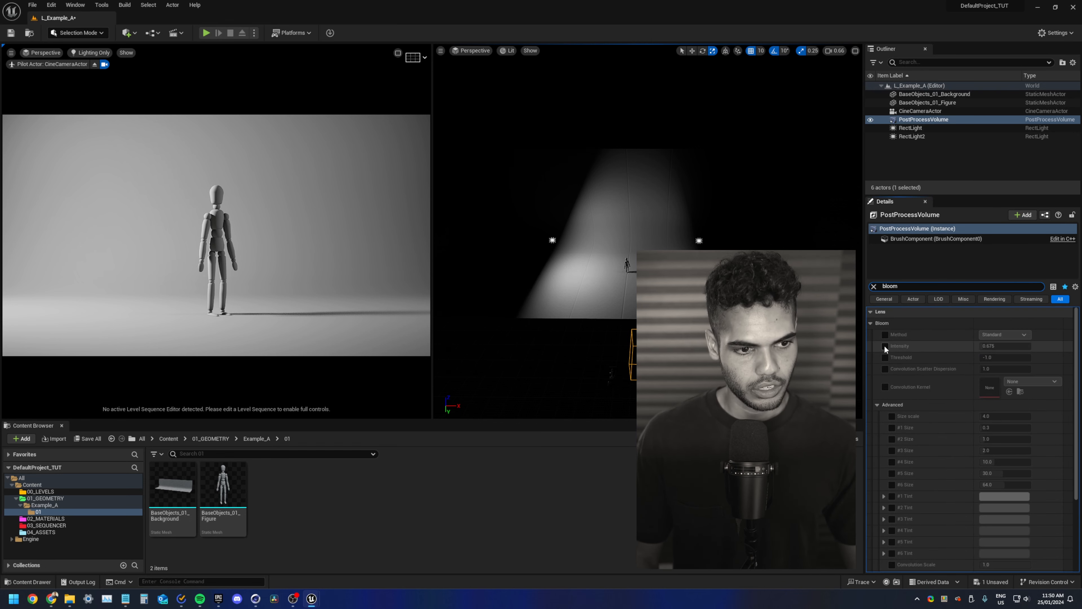
pyautogui.click(885, 346)
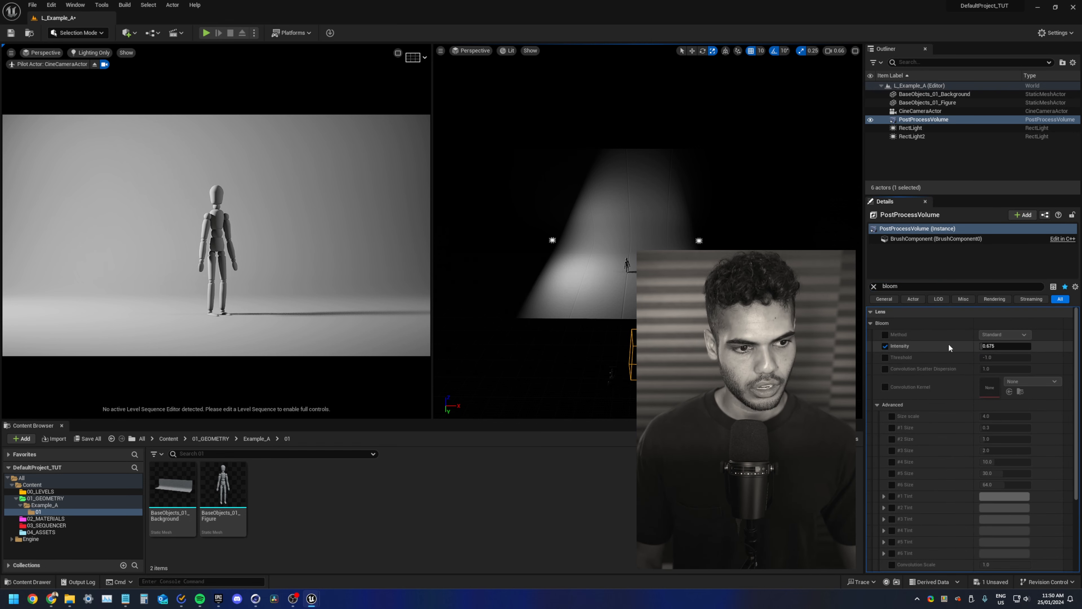
pyautogui.click(1019, 346)
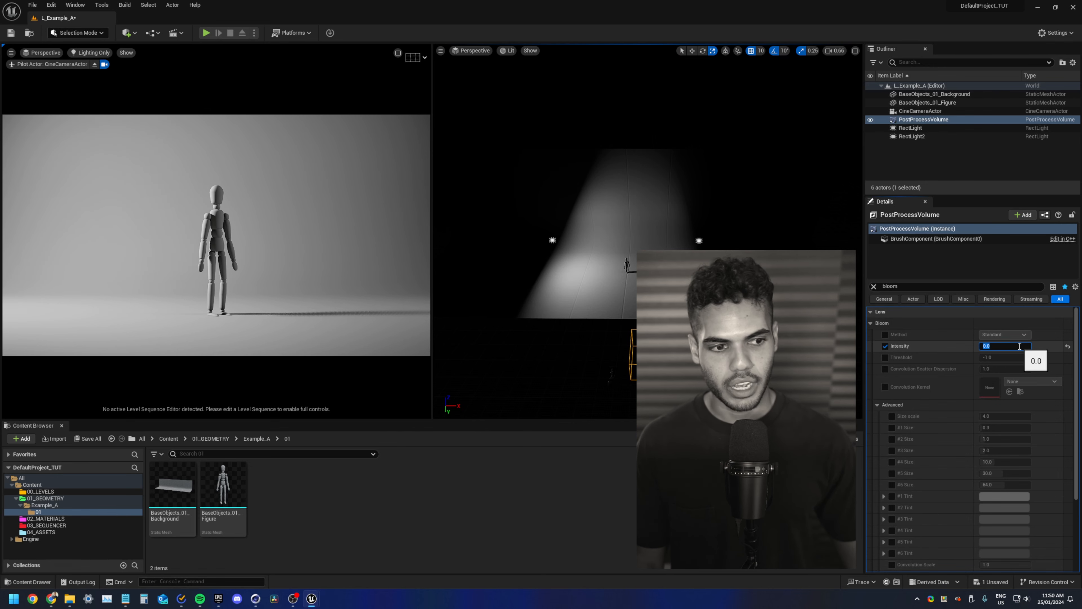
pyautogui.rightClick(919, 349)
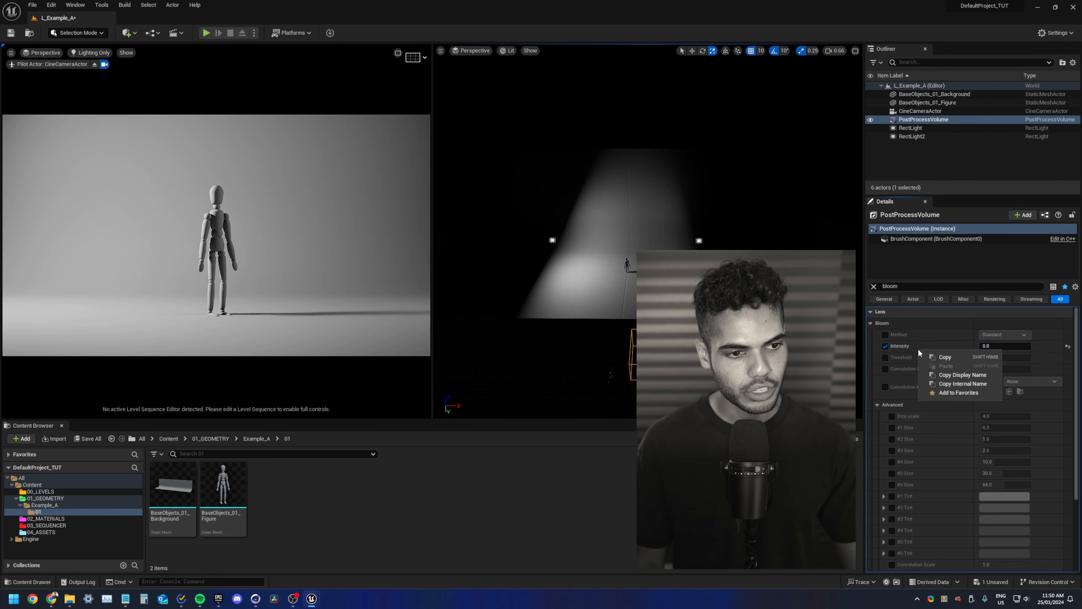
pyautogui.click(956, 394)
pyautogui.click(875, 287)
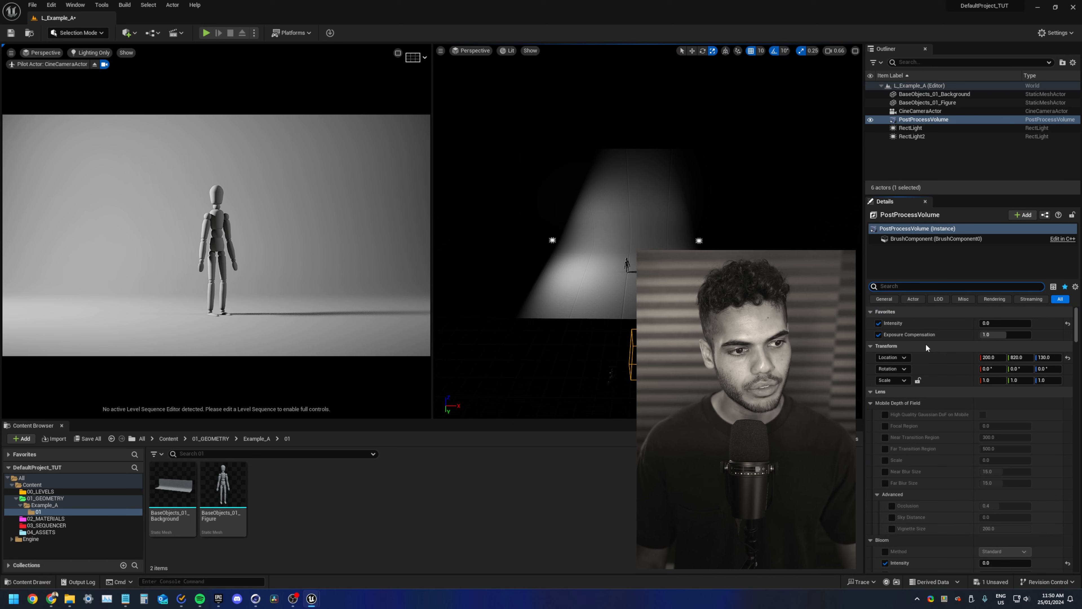
# - Filter for "flare", override the Lens Flares Intensity with 0, and add it to the favorites
pyautogui.click(896, 327)
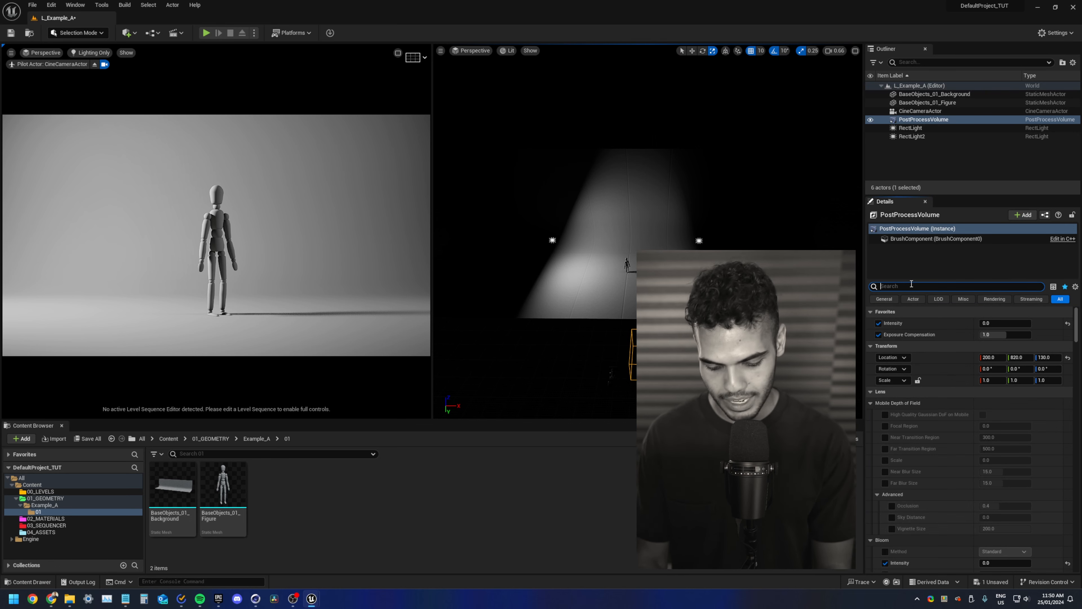
pyautogui.write('lare')
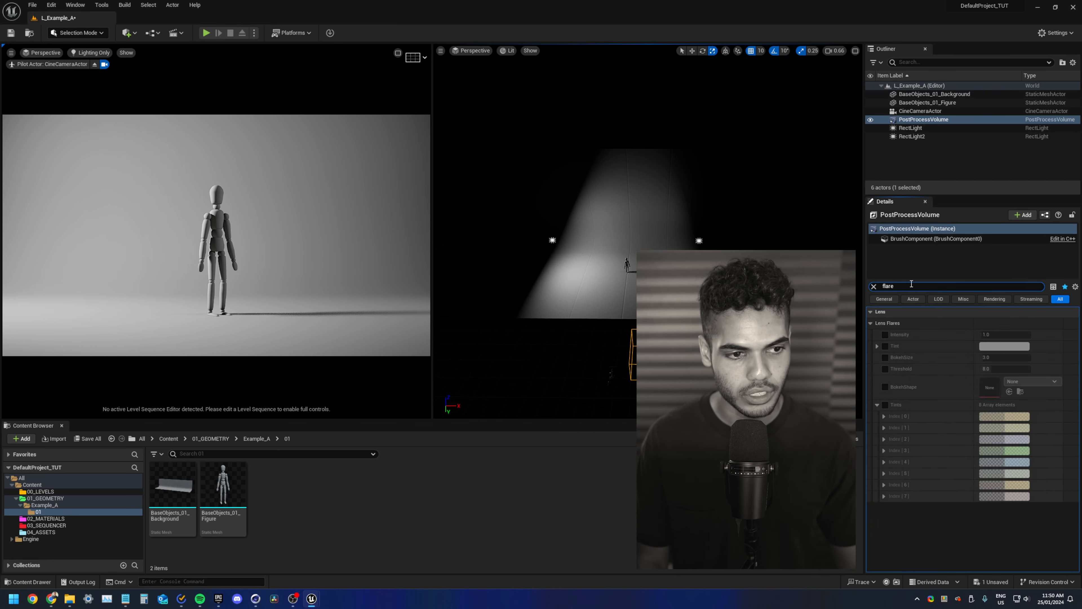
pyautogui.click(885, 335)
pyautogui.click(999, 335)
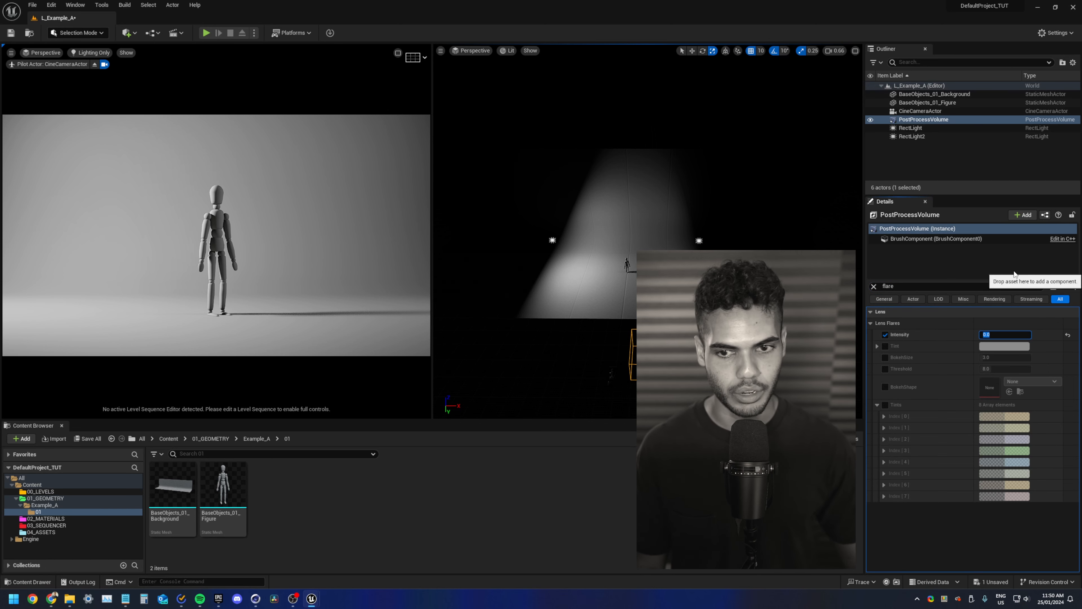
pyautogui.rightClick(930, 335)
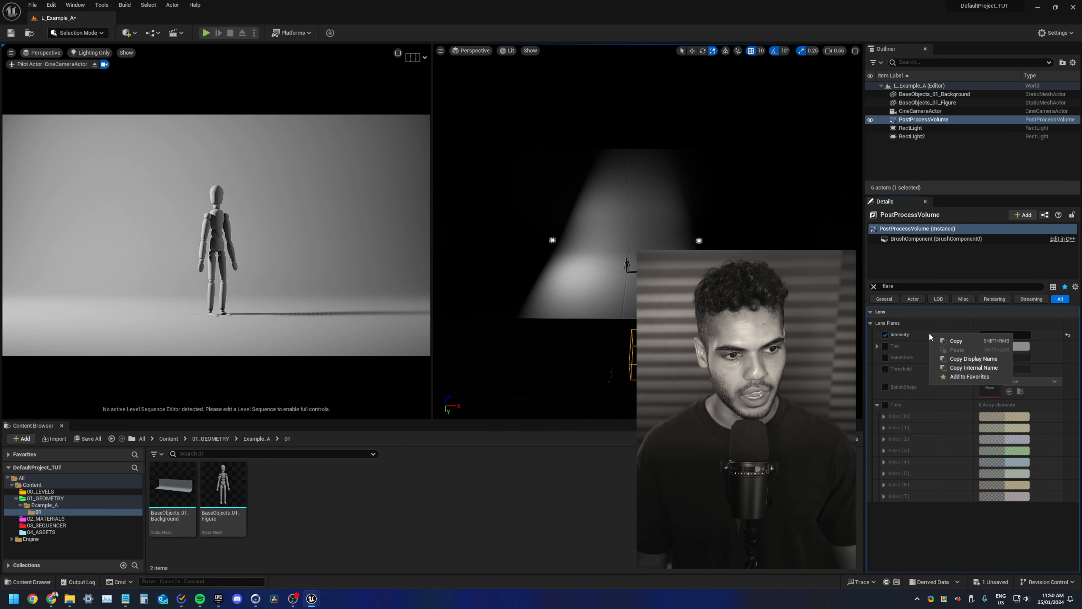
pyautogui.click(970, 377)
pyautogui.click(874, 286)
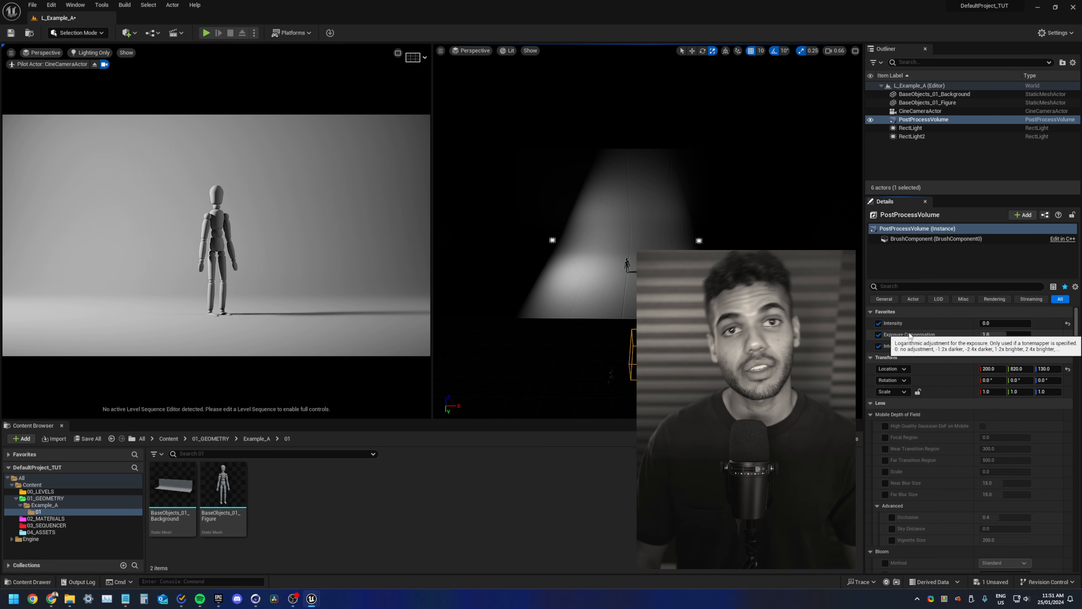
# - Filter for "lumen" and override Lumen Scene Lighting Quality with 2 and Lumen Scene Detail with 4
pyautogui.click(916, 287)
pyautogui.write('lum')
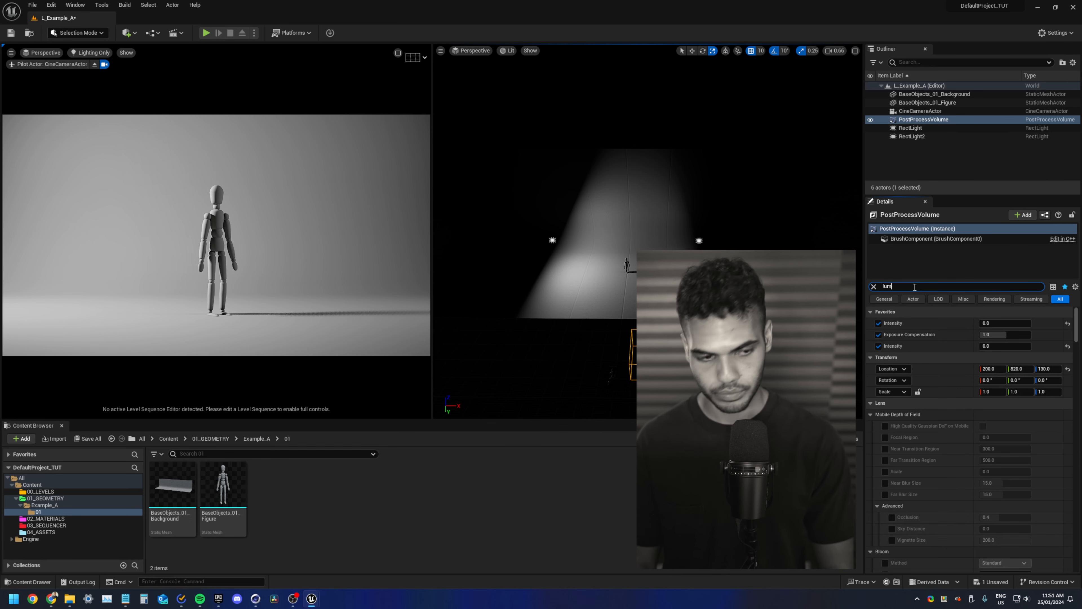
pyautogui.write('en')
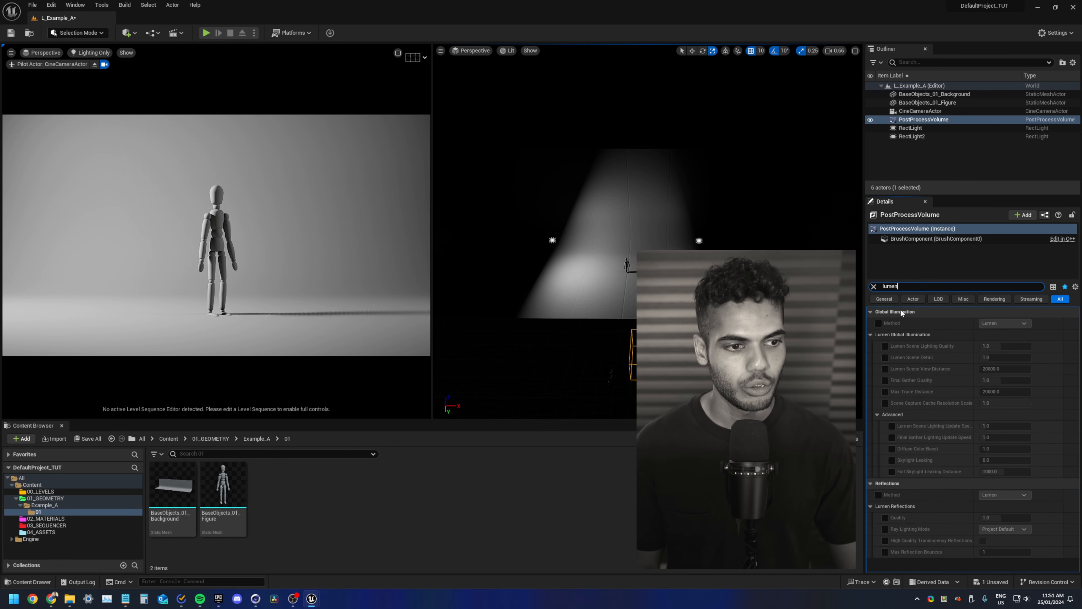
pyautogui.click(884, 346)
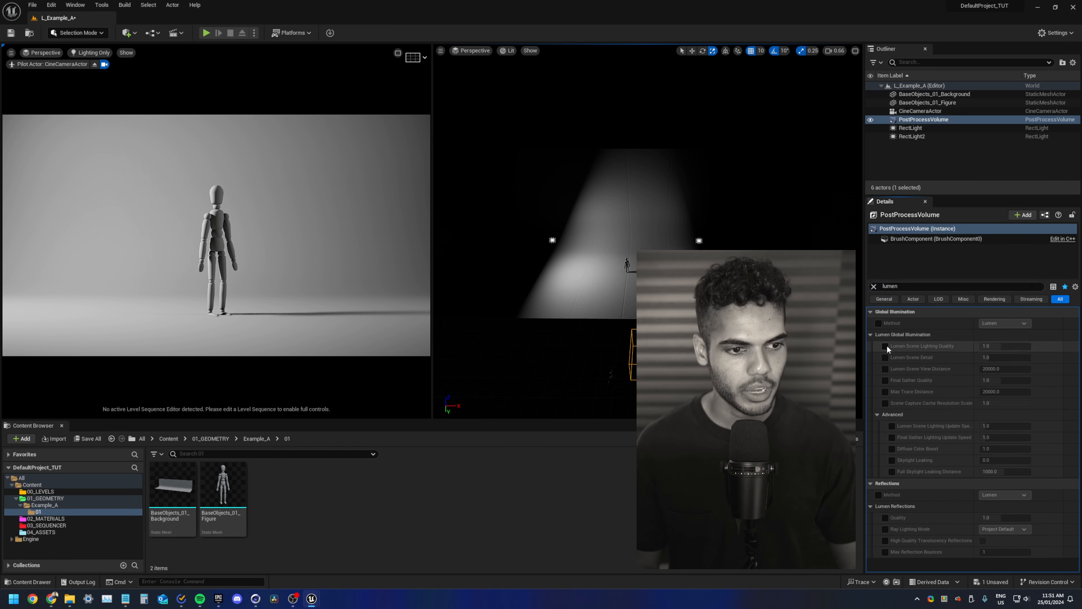
pyautogui.moveTo(999, 346); pyautogui.dragTo(1040, 347)
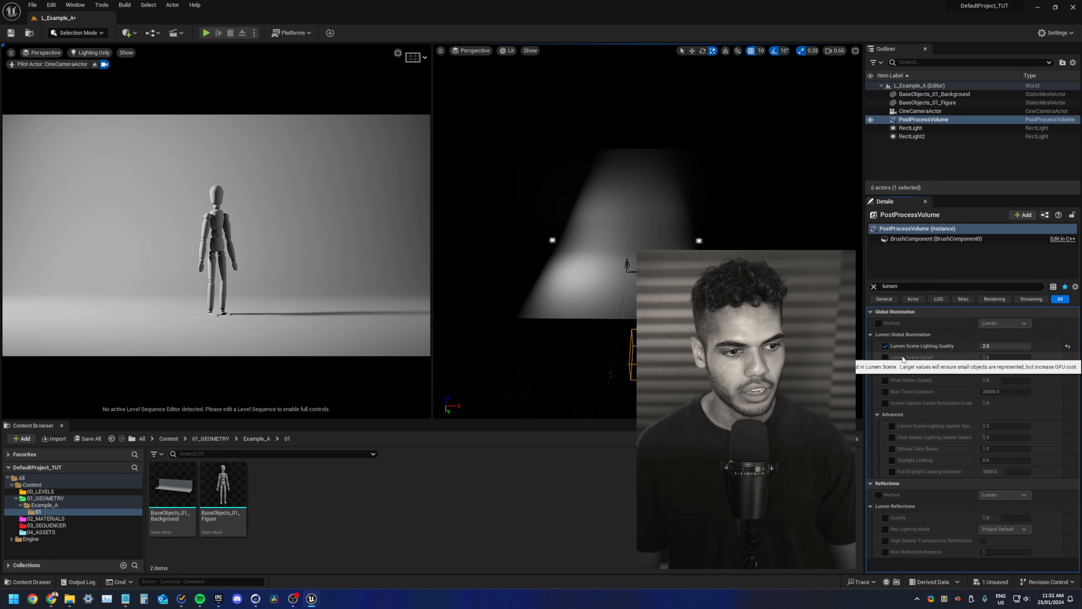
pyautogui.write('4')
pyautogui.press('Return')
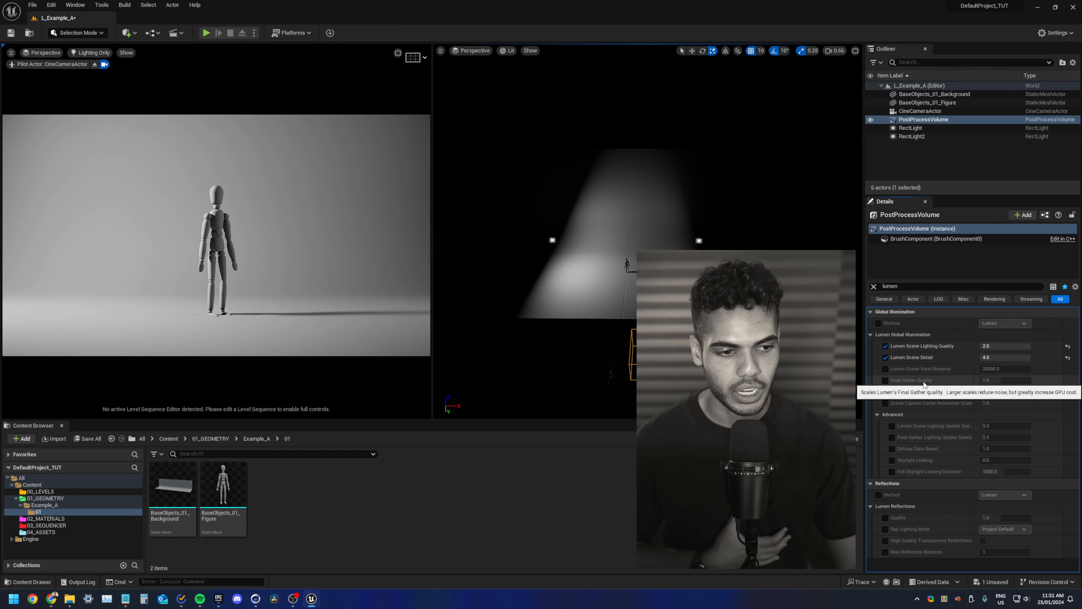
# - Enable the Final Gather Quality override for Lumen Global Illumination and set it to 2
pyautogui.click(886, 380)
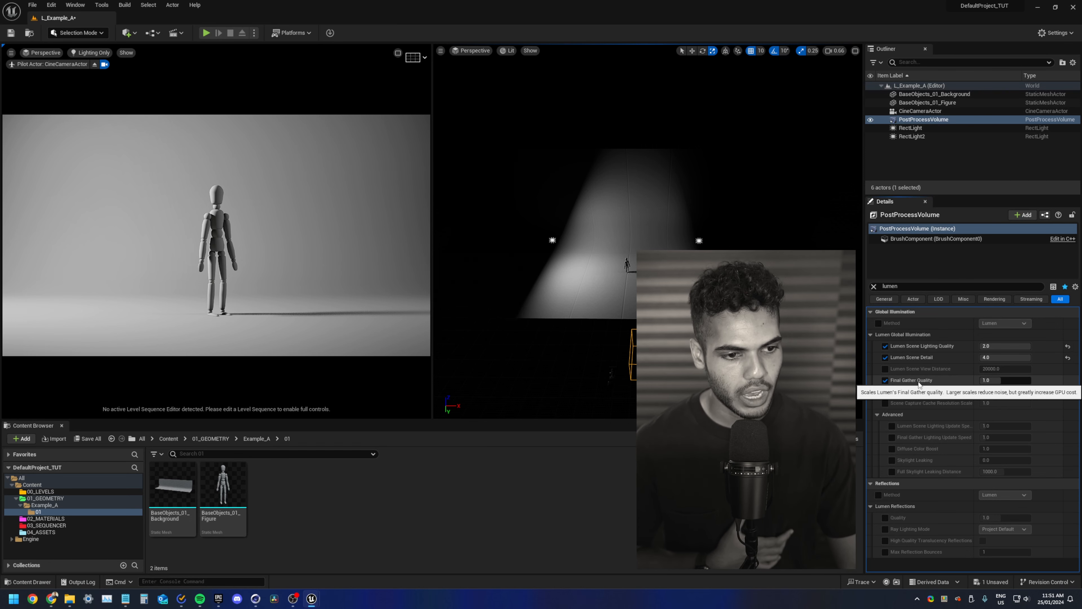
pyautogui.click(993, 380)
pyautogui.write('2')
pyautogui.press('Return')
# - Override the Lumen Reflections Quality with 2 and the Ray Lighting Mode with Hit Lighting for Reflections
pyautogui.click(886, 518)
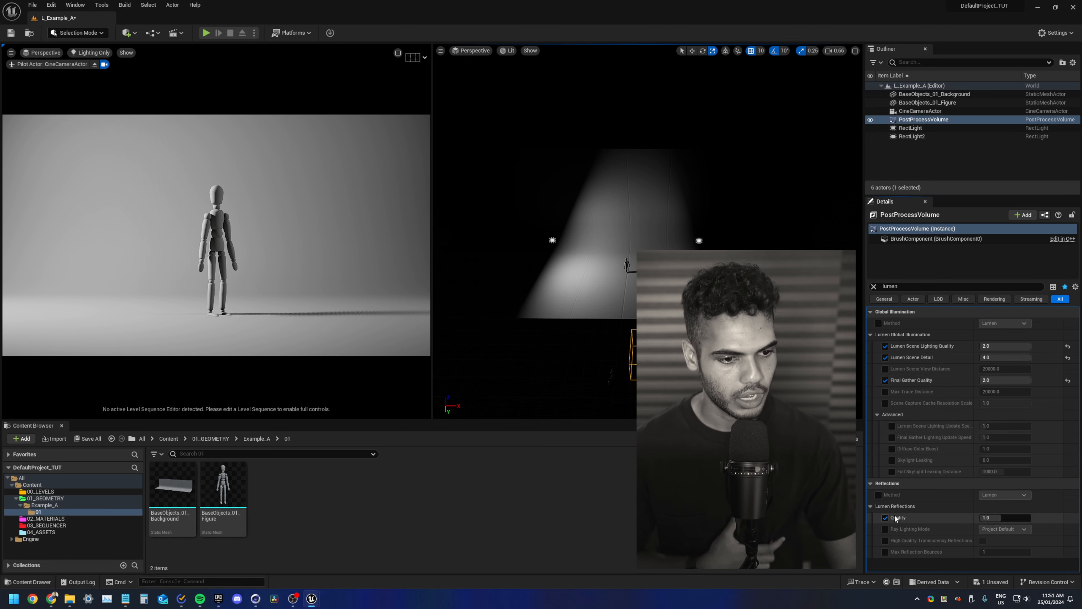
pyautogui.click(1006, 517)
pyautogui.write('2')
pyautogui.press('Return')
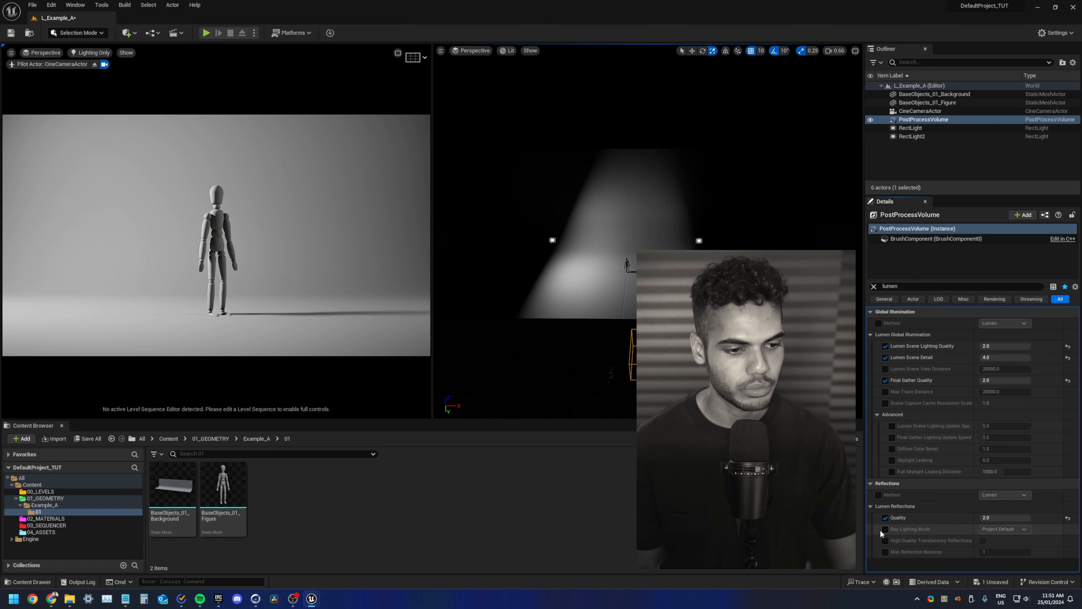
pyautogui.click(1000, 529)
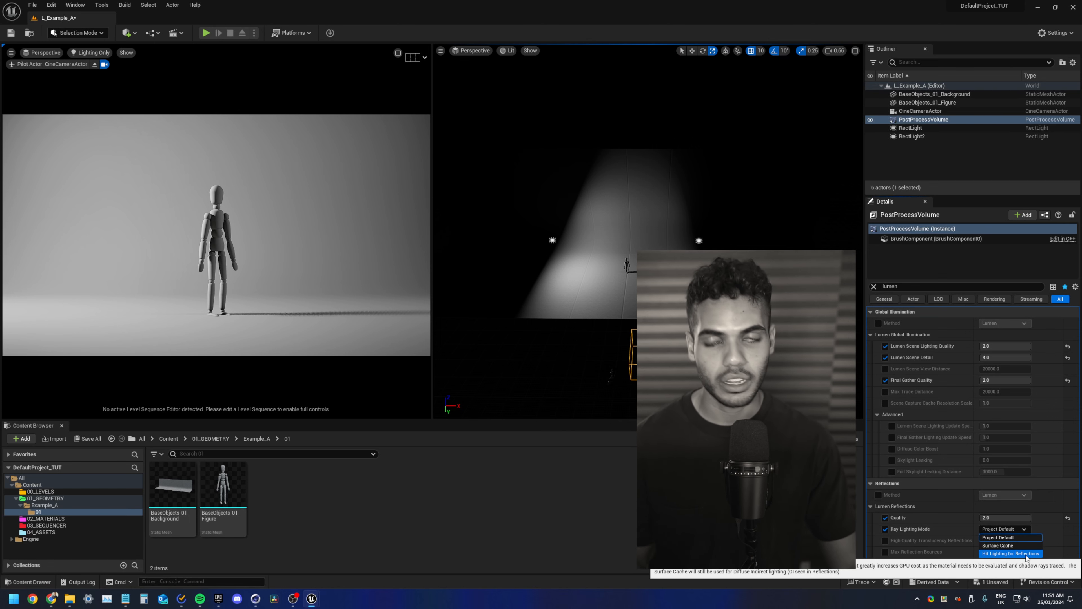
pyautogui.click(1011, 553)
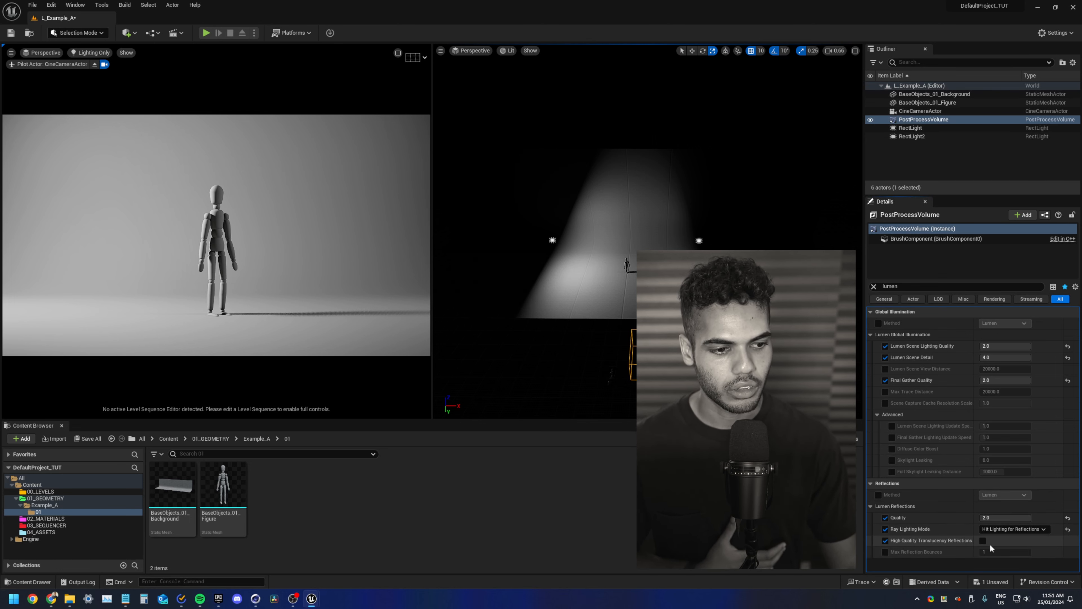
# - Enable High Quality Translucency Reflections in the Lumen Reflections settings and set Max Reflection Bounces to 4
pyautogui.click(983, 541)
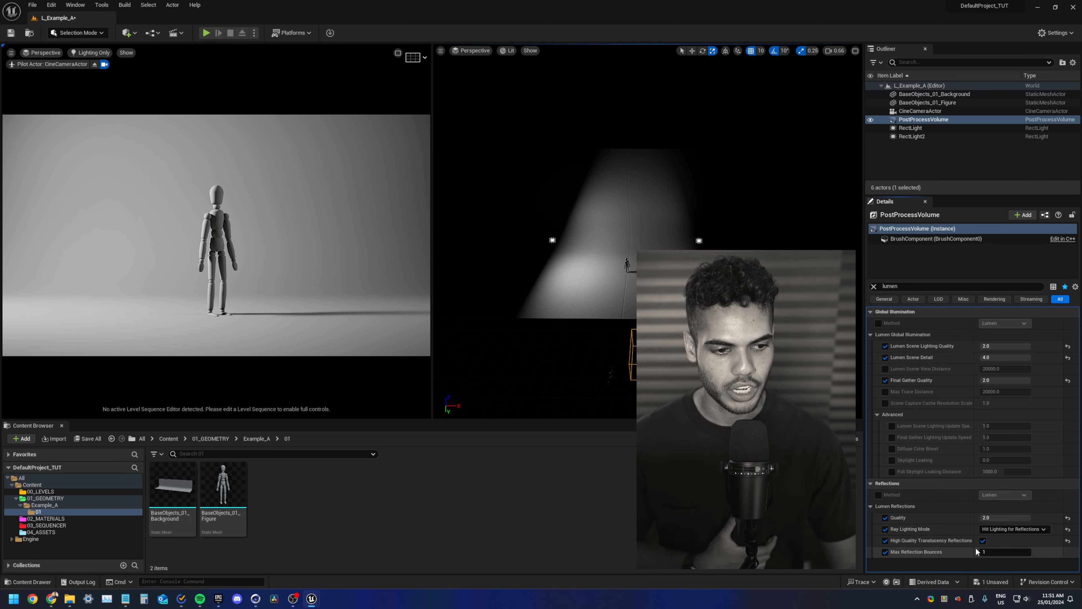
pyautogui.click(1002, 552)
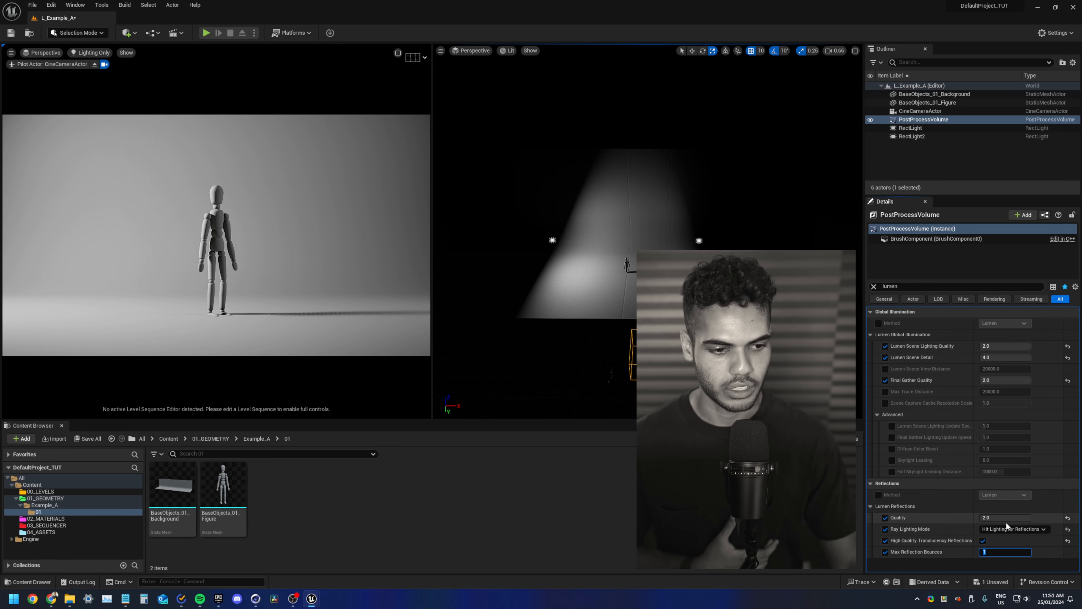
pyautogui.write('4')
pyautogui.press('Return')
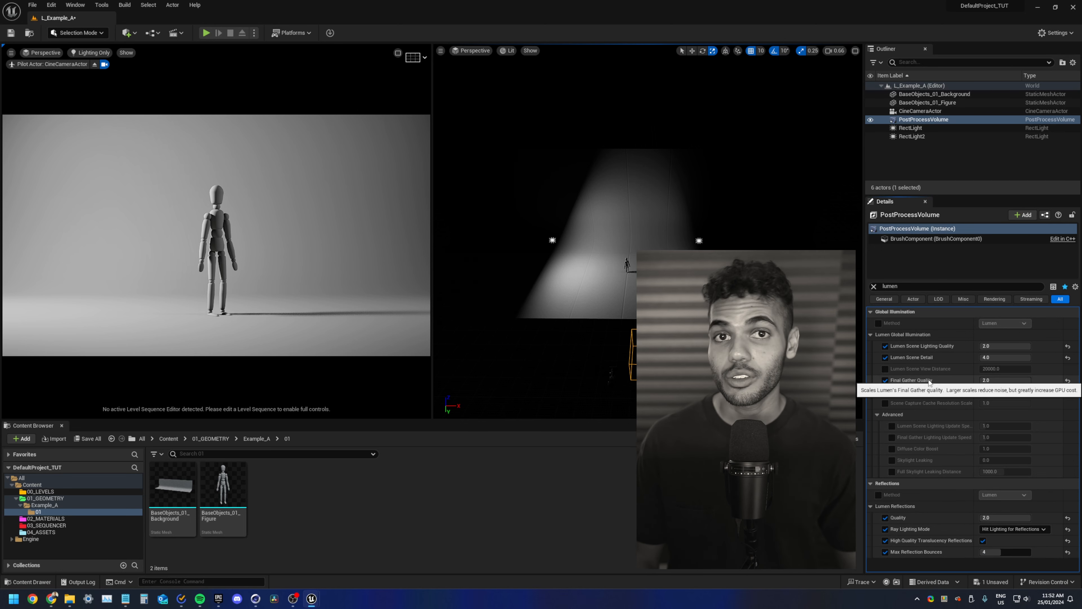
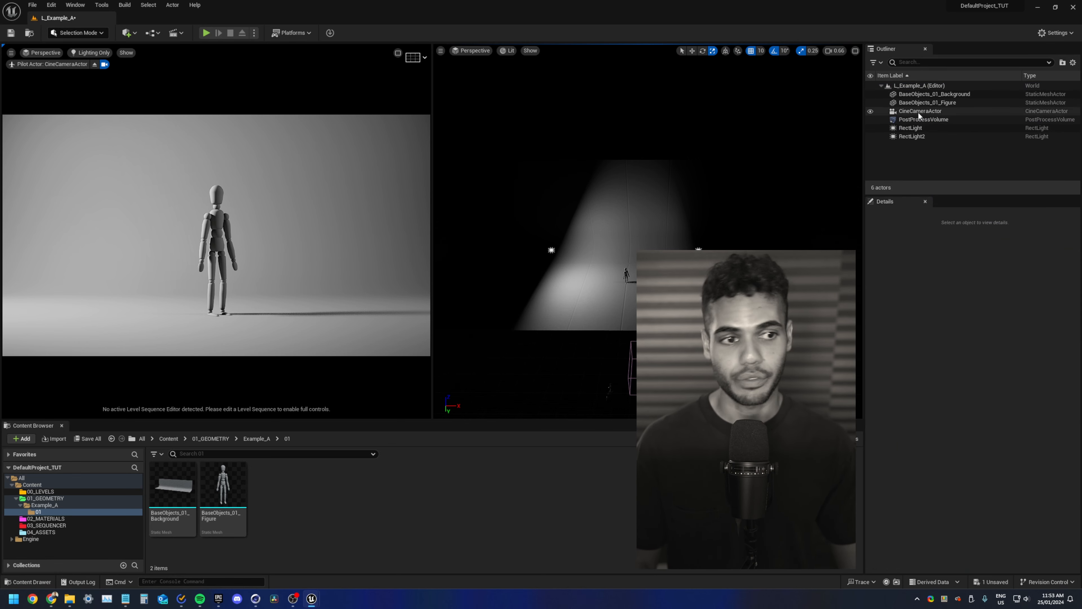
# - Filter the PostProcessVolume settings for "bloom", add the bloom Threshold to the favorites, and set the favorite bloom Intensity to 0.675
pyautogui.click(924, 119)
pyautogui.click(927, 287)
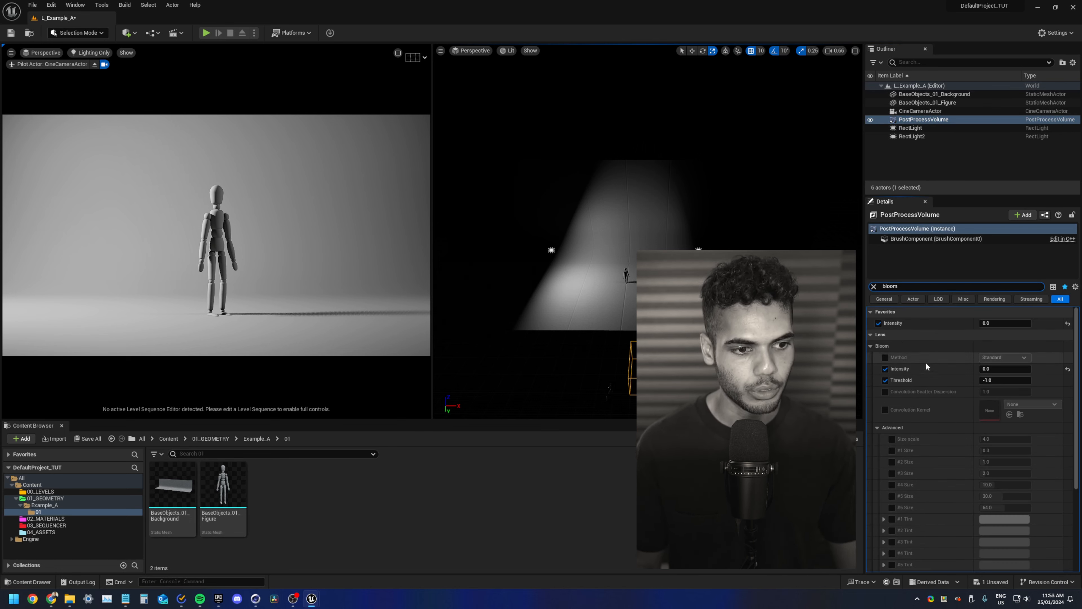
pyautogui.rightClick(935, 385)
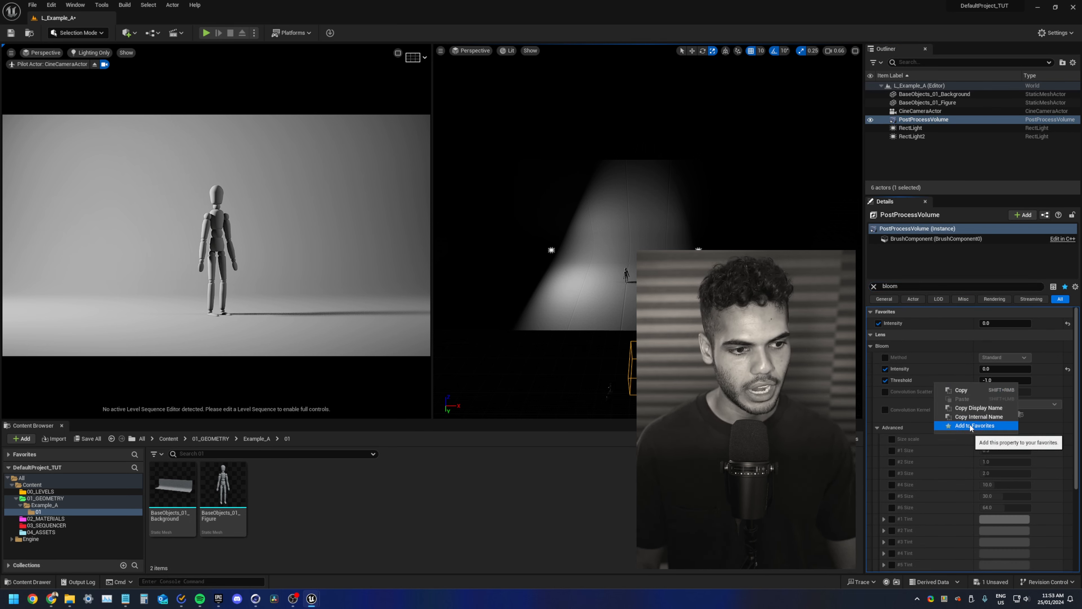
pyautogui.click(966, 427)
pyautogui.click(873, 287)
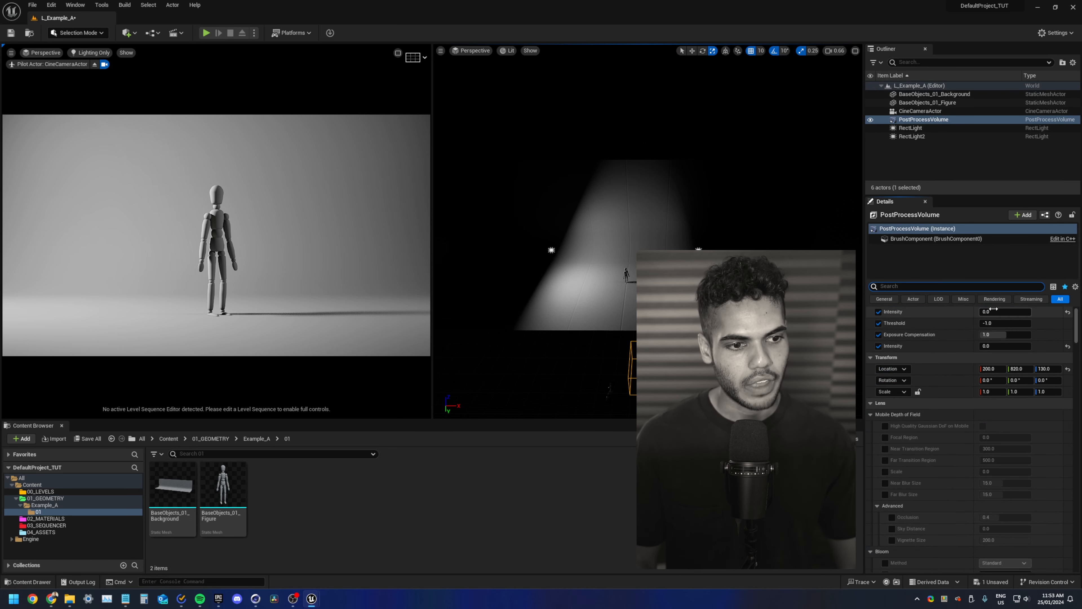
pyautogui.moveTo(997, 312)
pyautogui.mouseDown()
pyautogui.moveTo(1031, 311)
pyautogui.moveTo(1001, 323)
pyautogui.mouseUp()
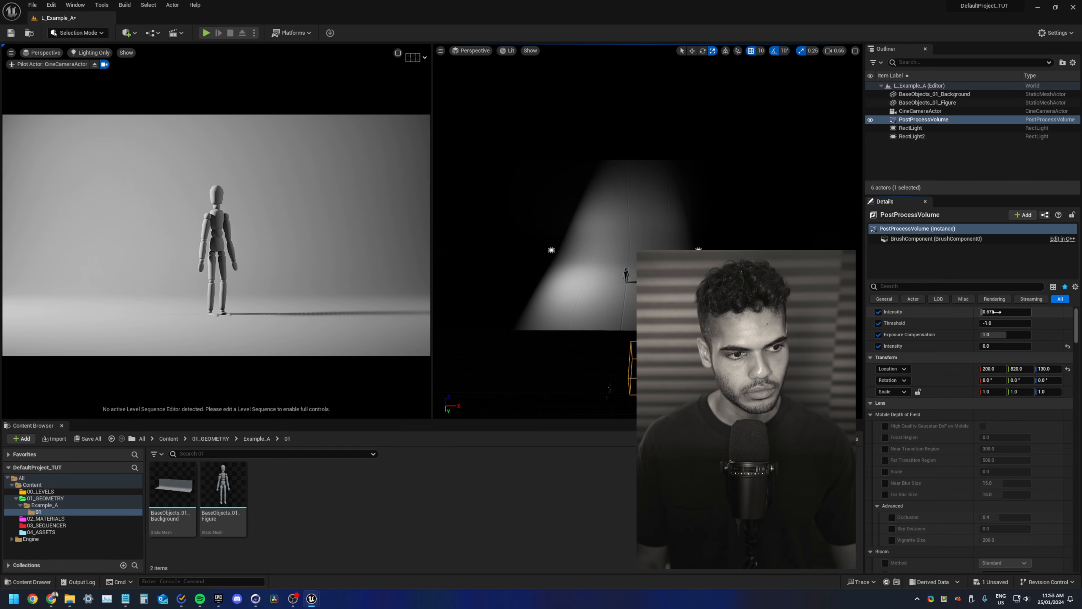
pyautogui.click(998, 312)
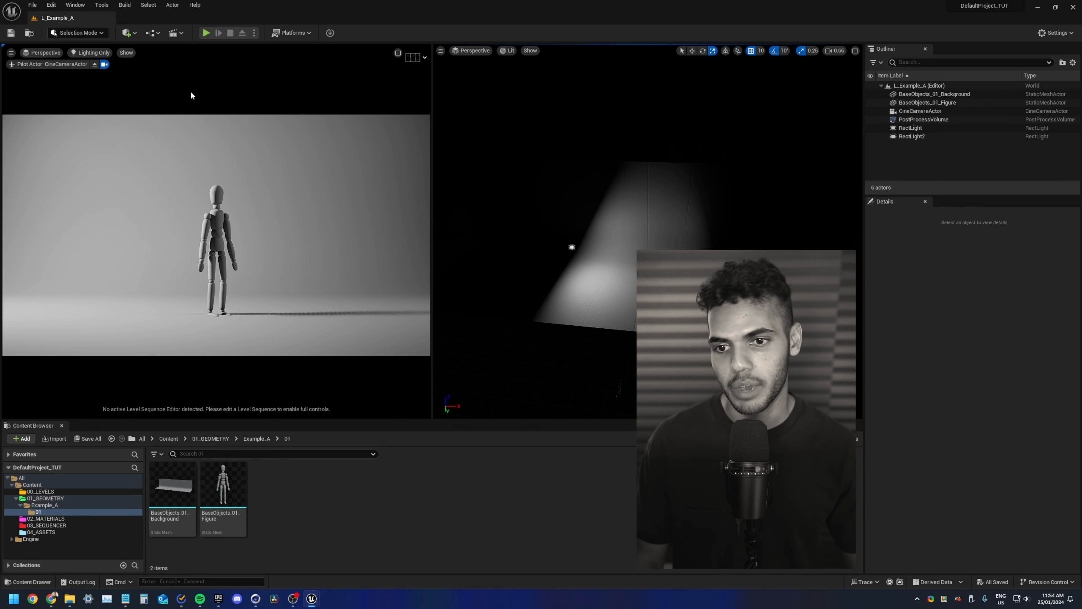
# - Set the CineCameraActor's Filmback to 16:9 DSLR and move the camera closer to the figure, to a Y location of 520
pyautogui.click(920, 111)
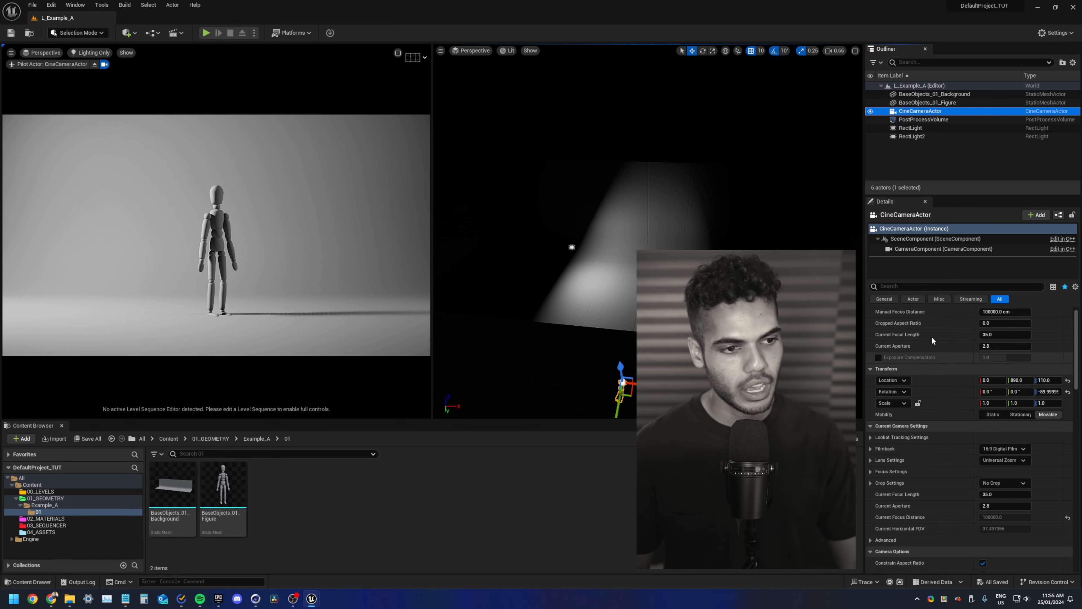
pyautogui.moveTo(916, 345); pyautogui.dragTo(917, 364, button='right')
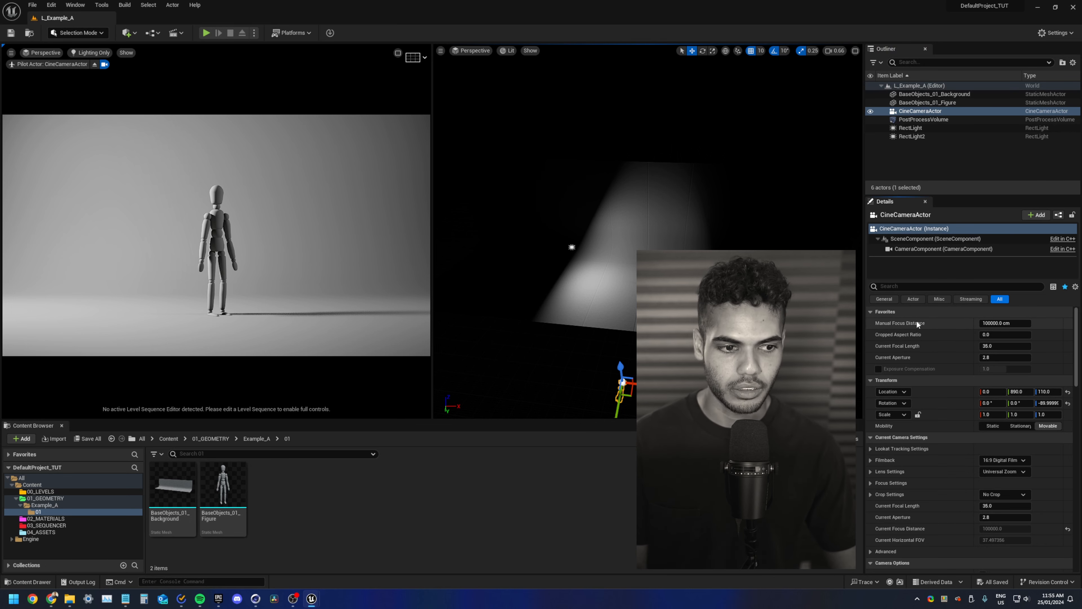
pyautogui.moveTo(917, 327); pyautogui.dragTo(921, 395, button='right')
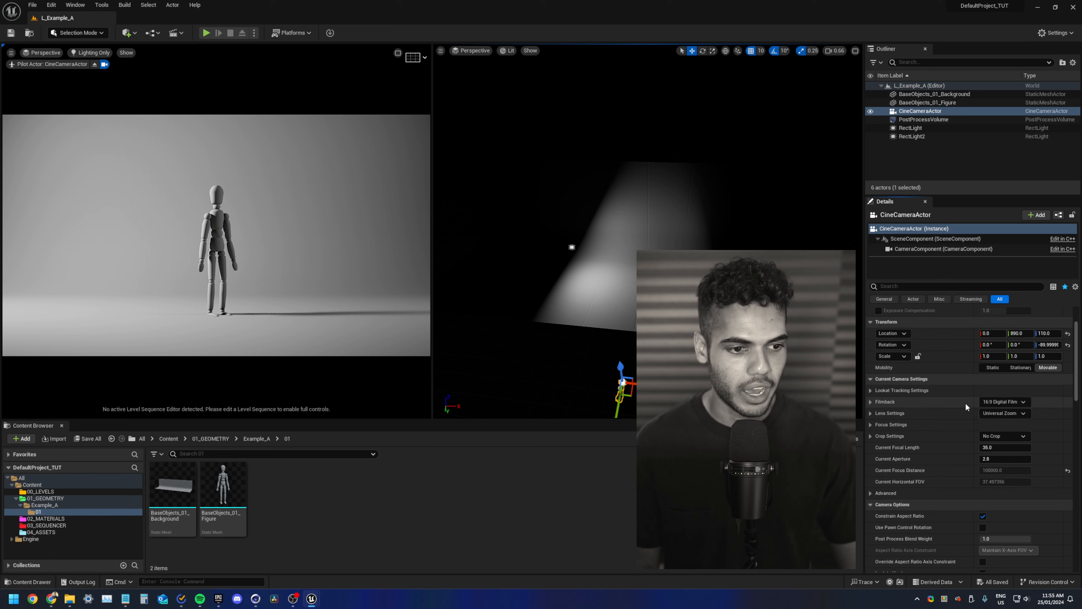
pyautogui.click(997, 402)
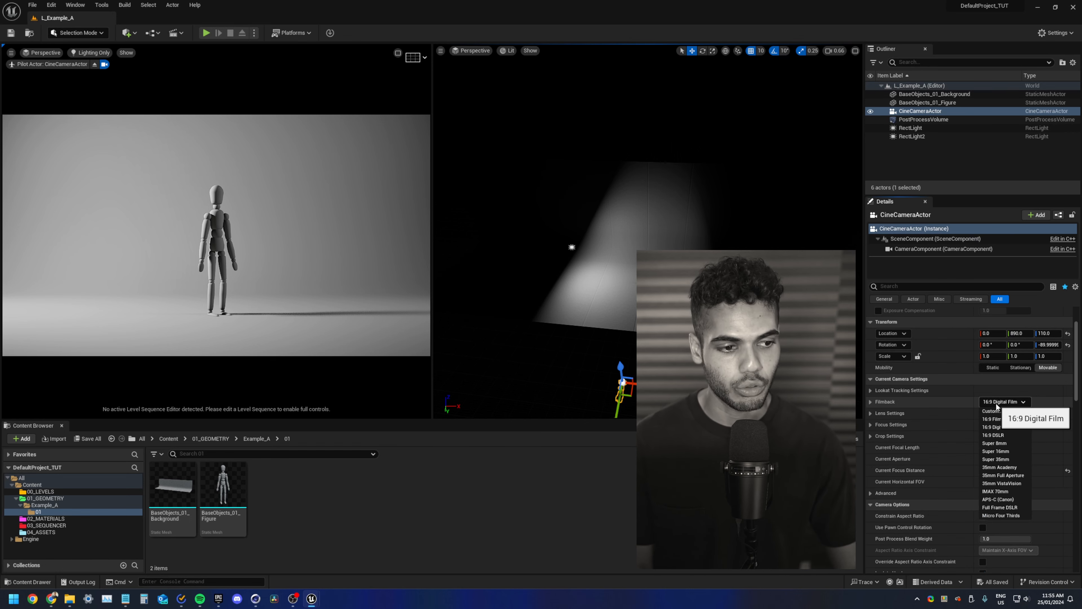
pyautogui.click(1008, 438)
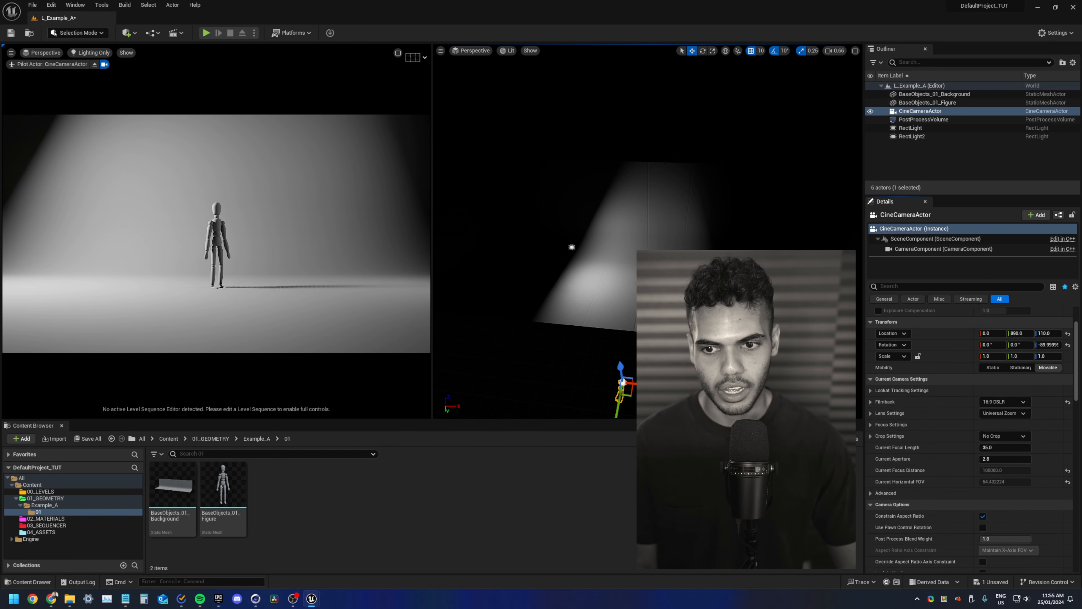
pyautogui.moveTo(619, 409); pyautogui.dragTo(628, 359)
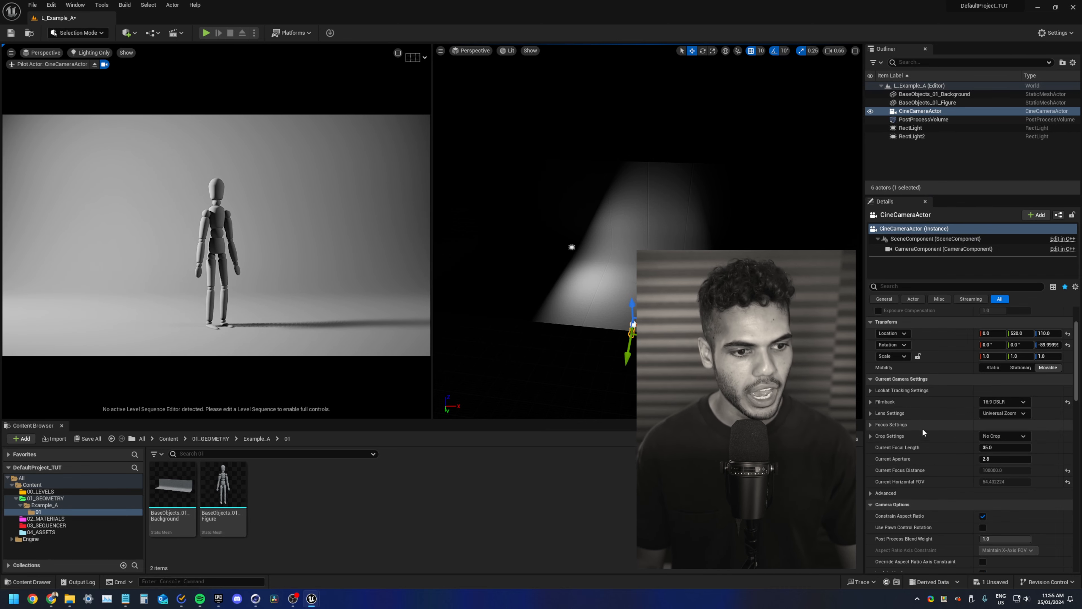
# - Expand the camera's Focus Settings and check the favorites option of the Manual Focus Distance
pyautogui.scroll(3, 929, 448)
pyautogui.scroll(-1, 937, 472)
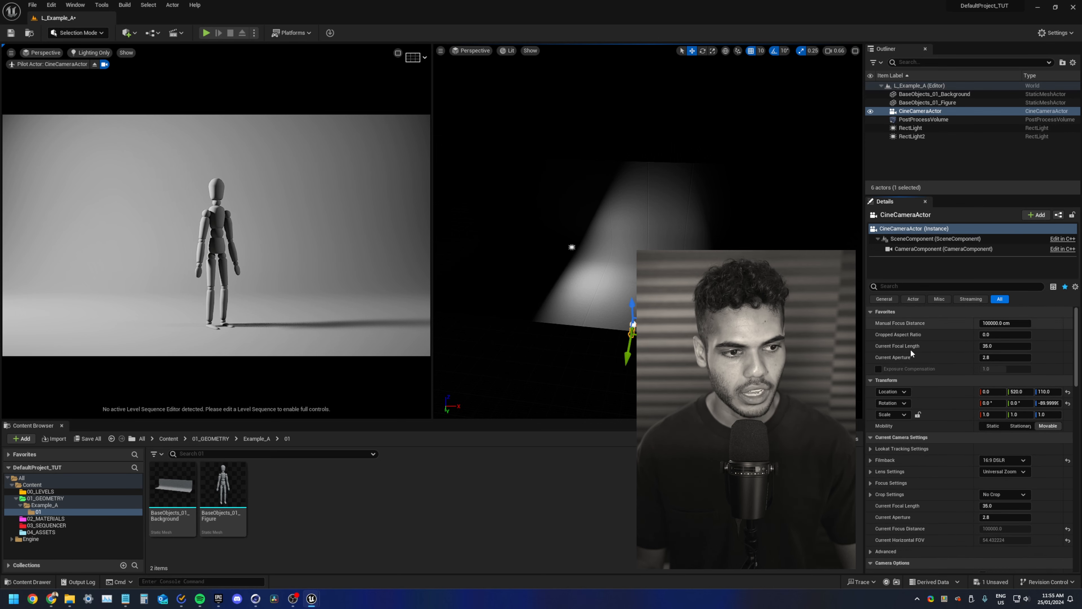
pyautogui.scroll(-2, 900, 375)
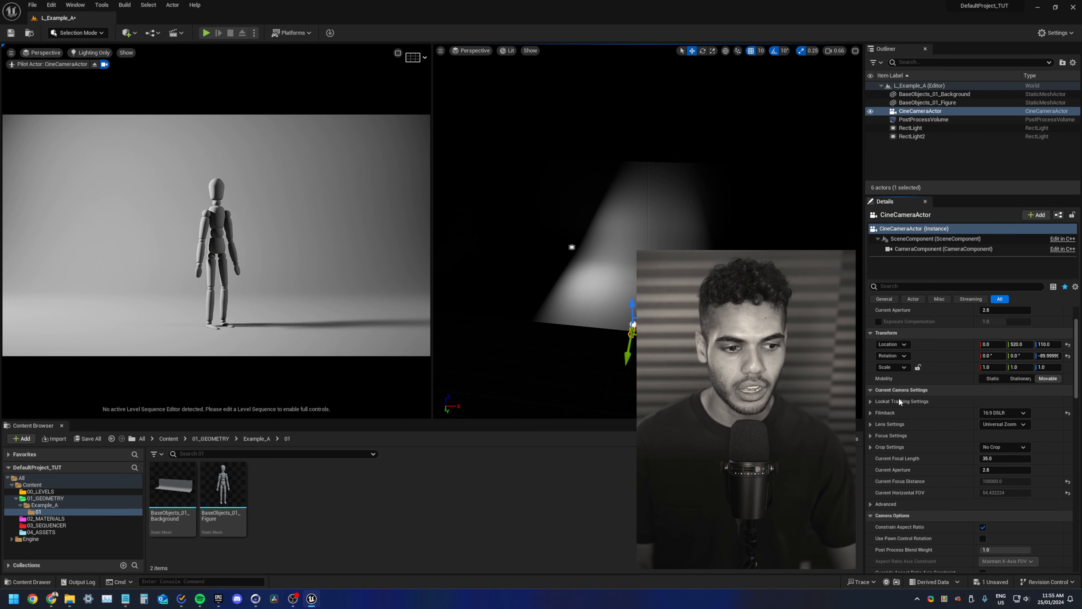
pyautogui.scroll(-3, 903, 469)
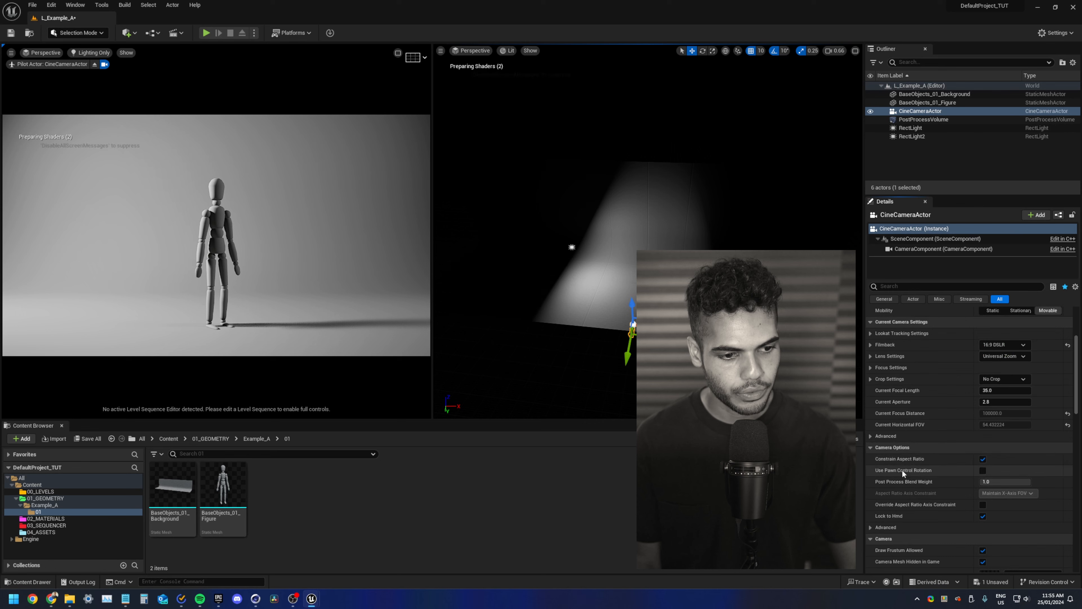
pyautogui.scroll(-1, 902, 469)
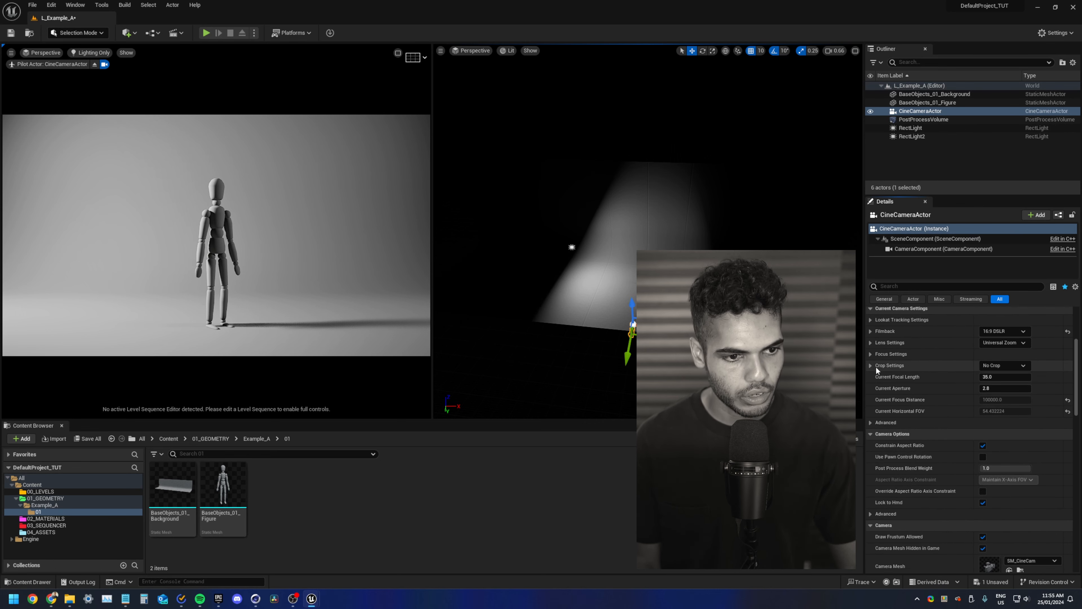
pyautogui.click(871, 354)
pyautogui.rightClick(909, 379)
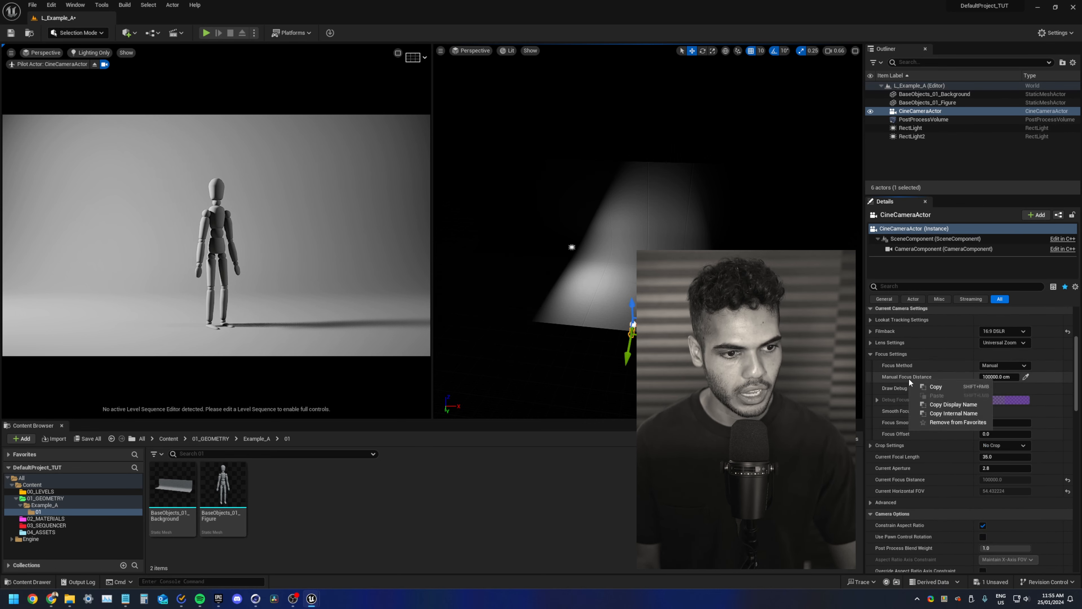
pyautogui.click(894, 377)
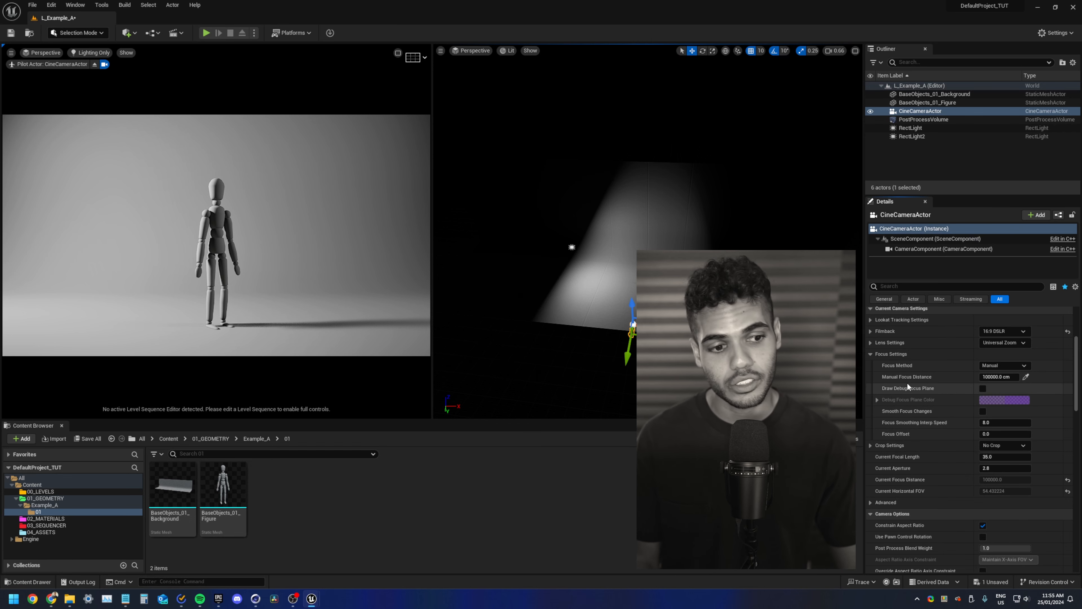
# - Try a negative Cropped Aspect Ratio in the camera's favorites and reset it to its default
pyautogui.scroll(6, 908, 378)
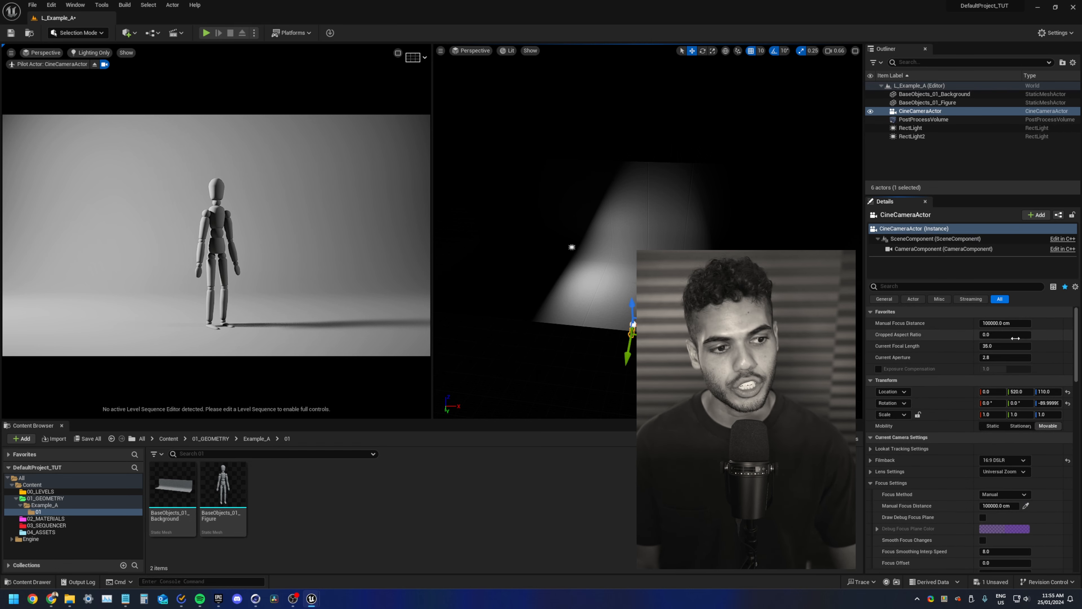
pyautogui.moveTo(1017, 335)
pyautogui.mouseDown()
pyautogui.moveTo(1031, 335)
pyautogui.moveTo(1010, 336)
pyautogui.mouseUp()
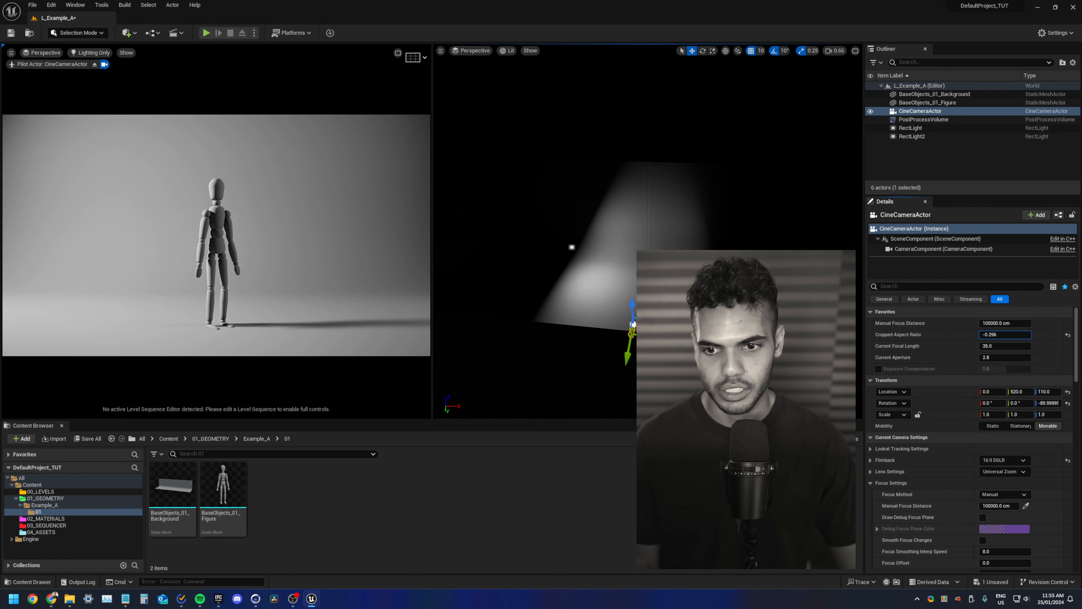
pyautogui.click(1068, 335)
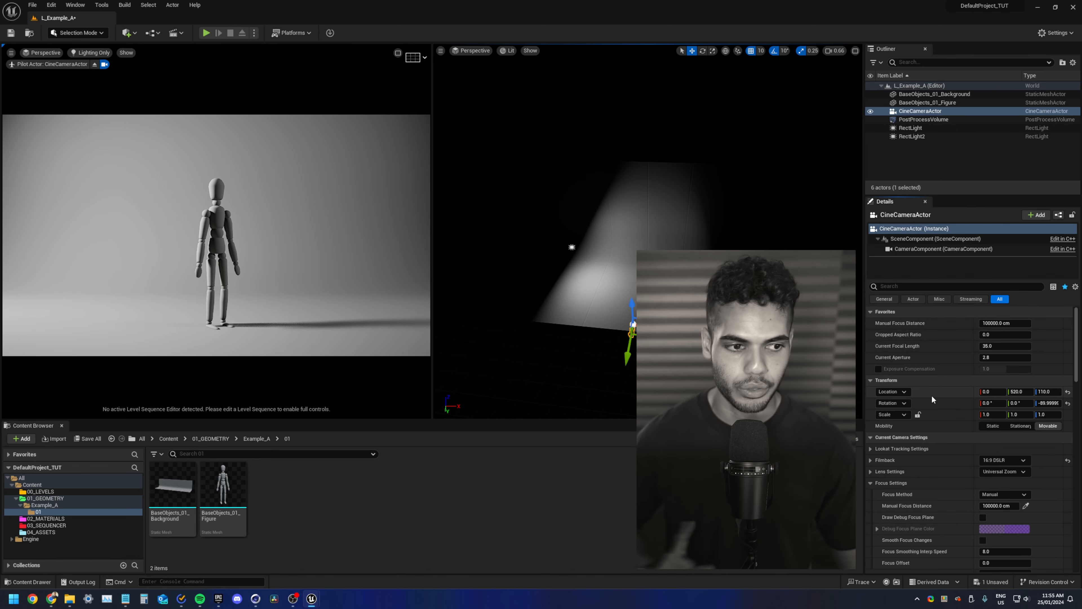
# - Locate the Cropped Aspect Ratio under the Crop Settings and by filtering the camera details for "cropped as", then clear the filter
pyautogui.scroll(-4, 913, 347)
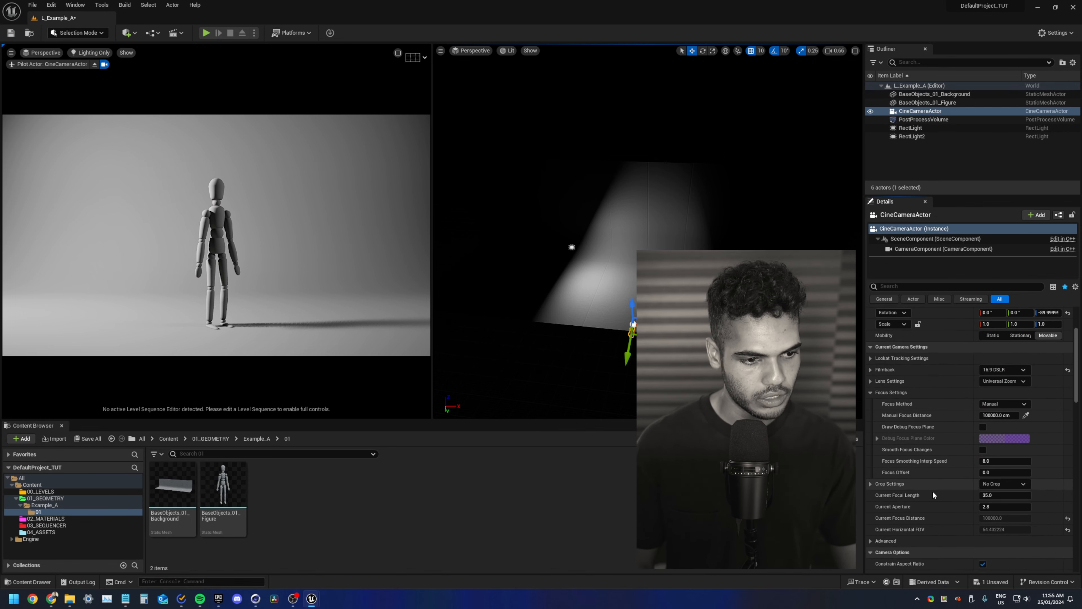
pyautogui.click(870, 483)
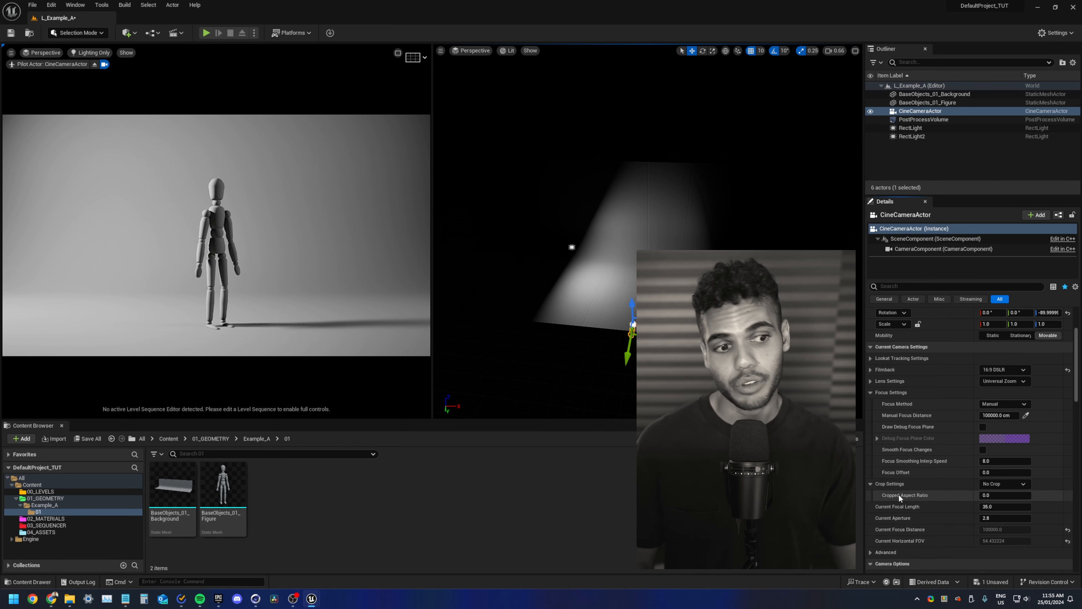
pyautogui.scroll(4, 898, 494)
pyautogui.click(899, 286)
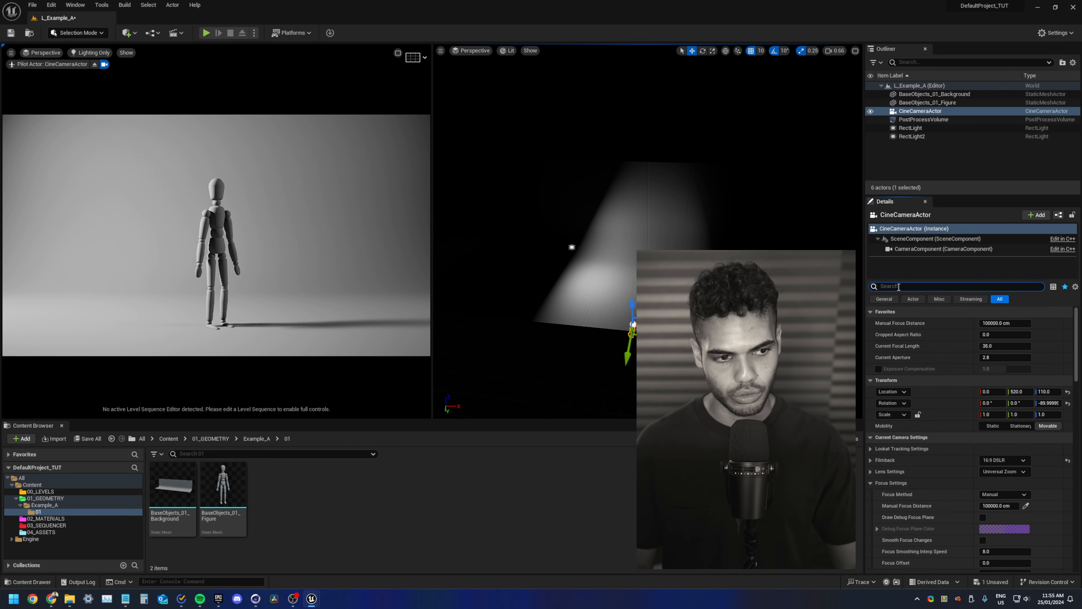
pyautogui.write('cropped as')
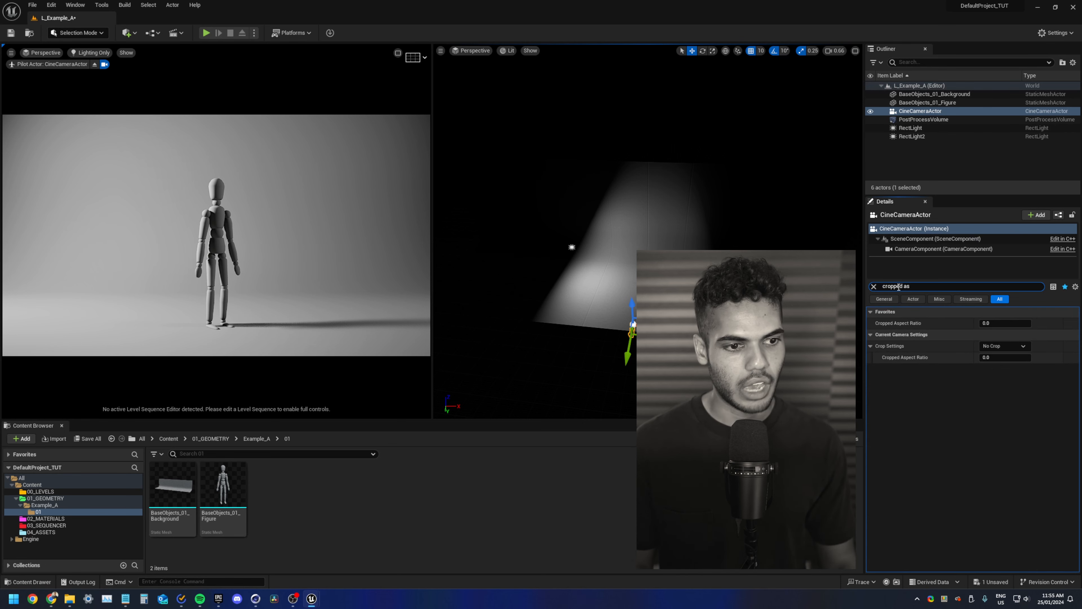
pyautogui.click(873, 286)
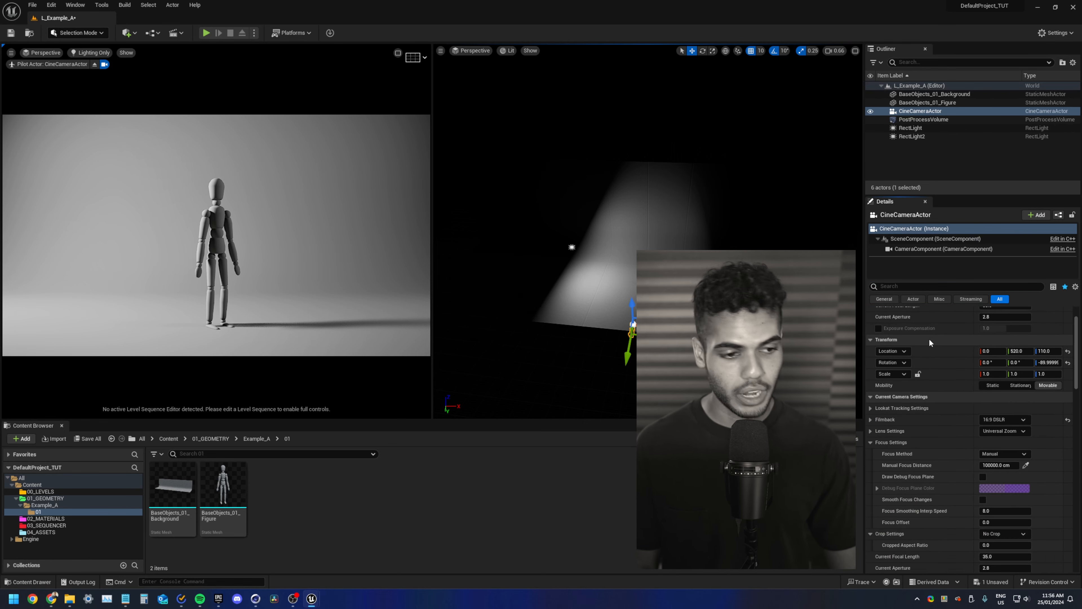
# - Inspect the camera's Lens Settings, collapse the Crop Settings, and check the favorites option of the Current Focal Length
pyautogui.scroll(-3, 915, 345)
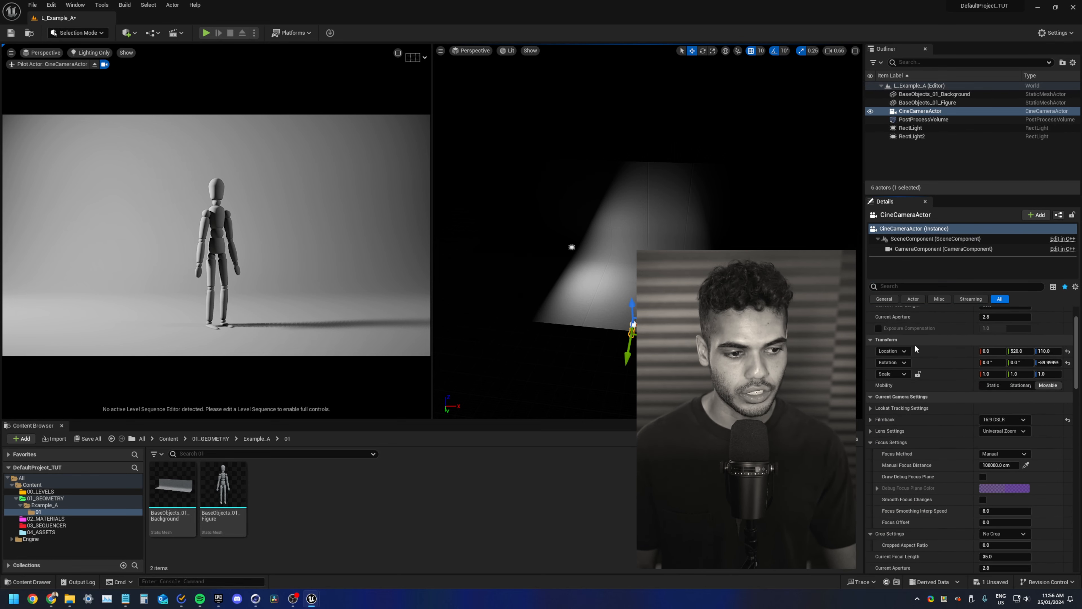
pyautogui.click(872, 390)
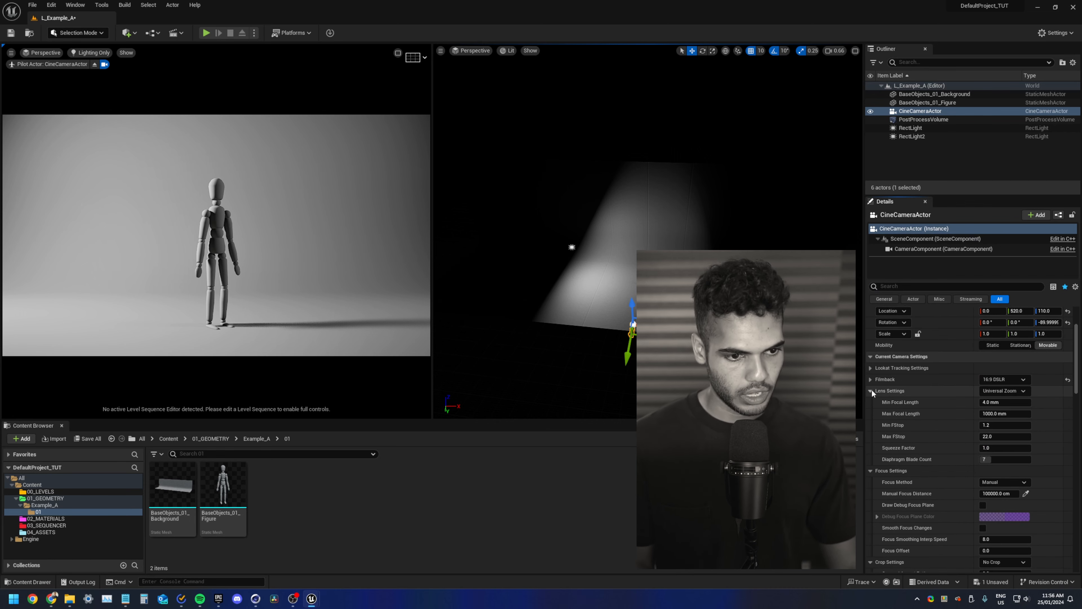
pyautogui.click(872, 390)
pyautogui.scroll(-2, 923, 444)
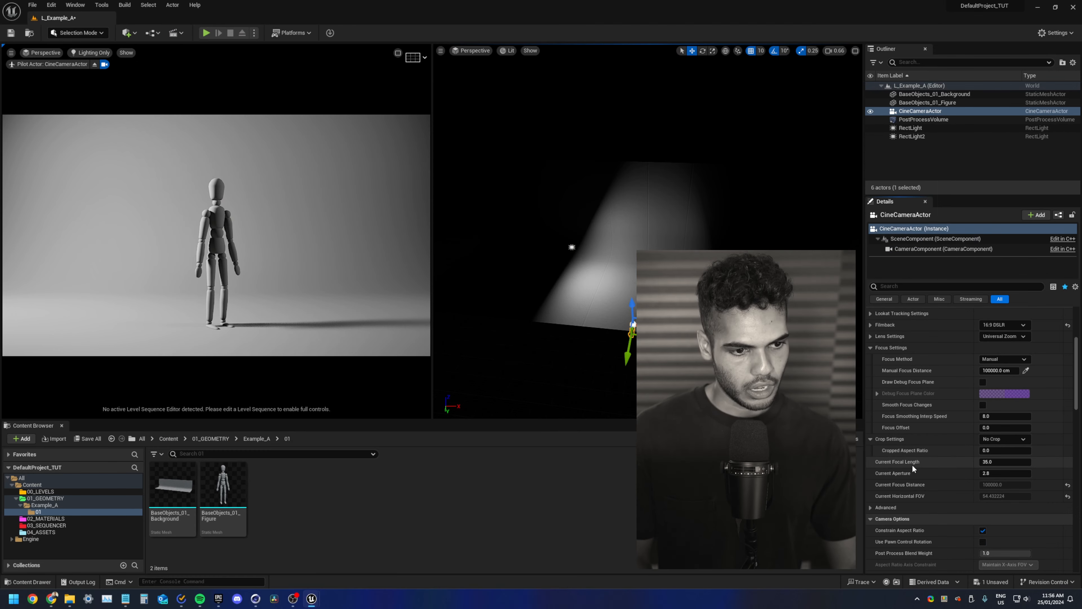
pyautogui.click(871, 438)
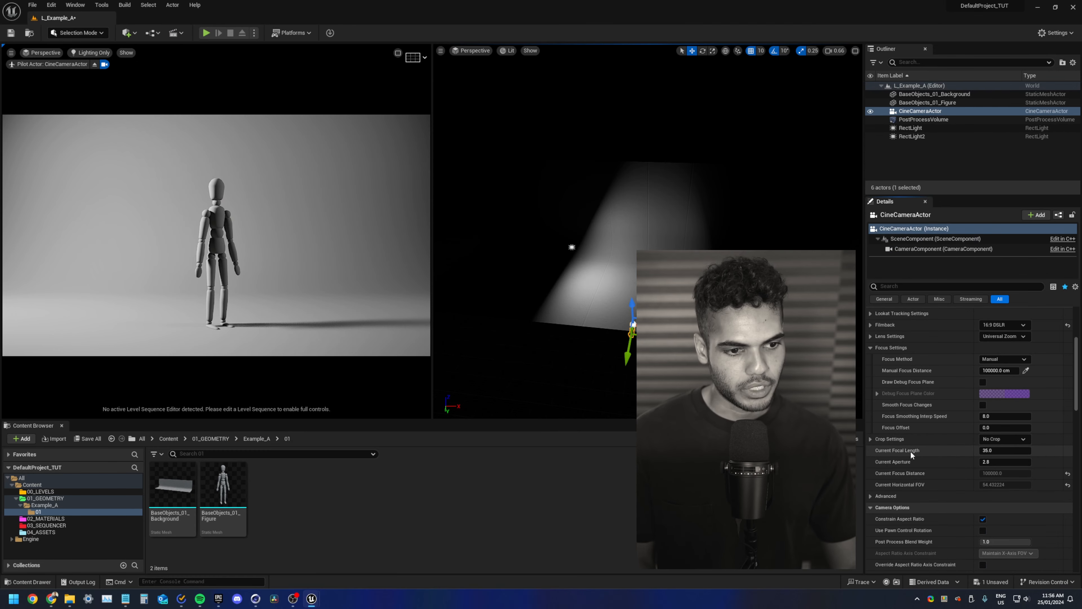
pyautogui.rightClick(930, 450)
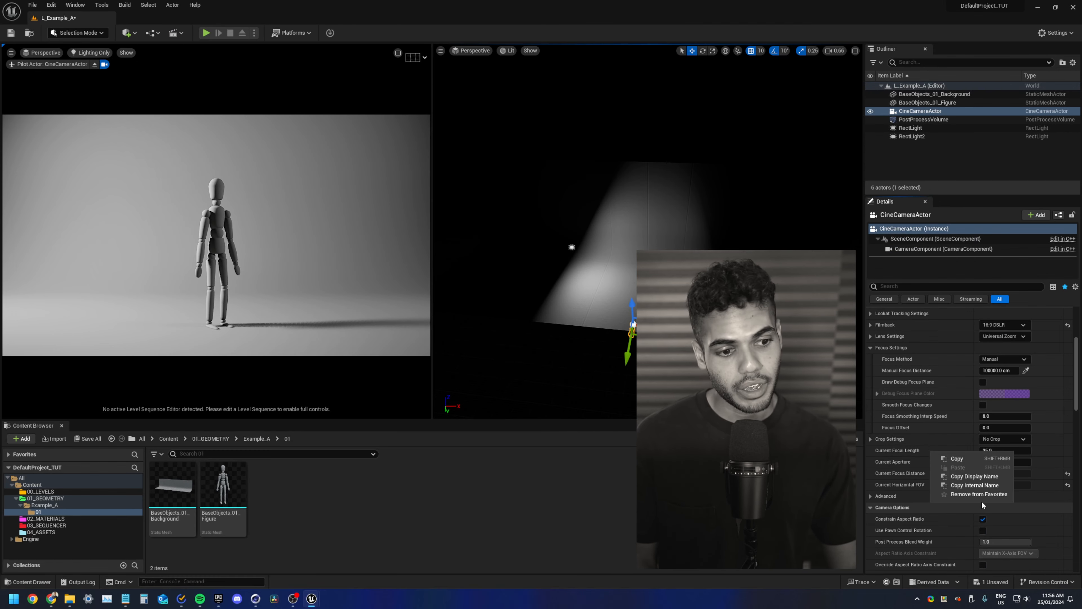
pyautogui.click(897, 445)
pyautogui.scroll(5, 942, 468)
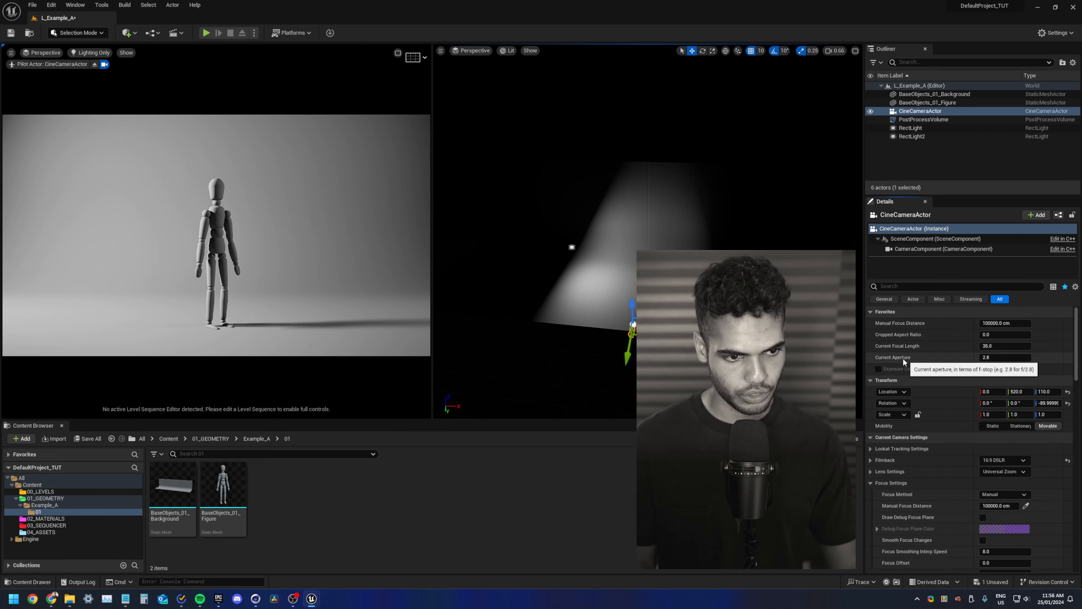
# - Check the favorites option of the Current Aperture in the camera details
pyautogui.scroll(-2, 936, 410)
pyautogui.scroll(-3, 935, 410)
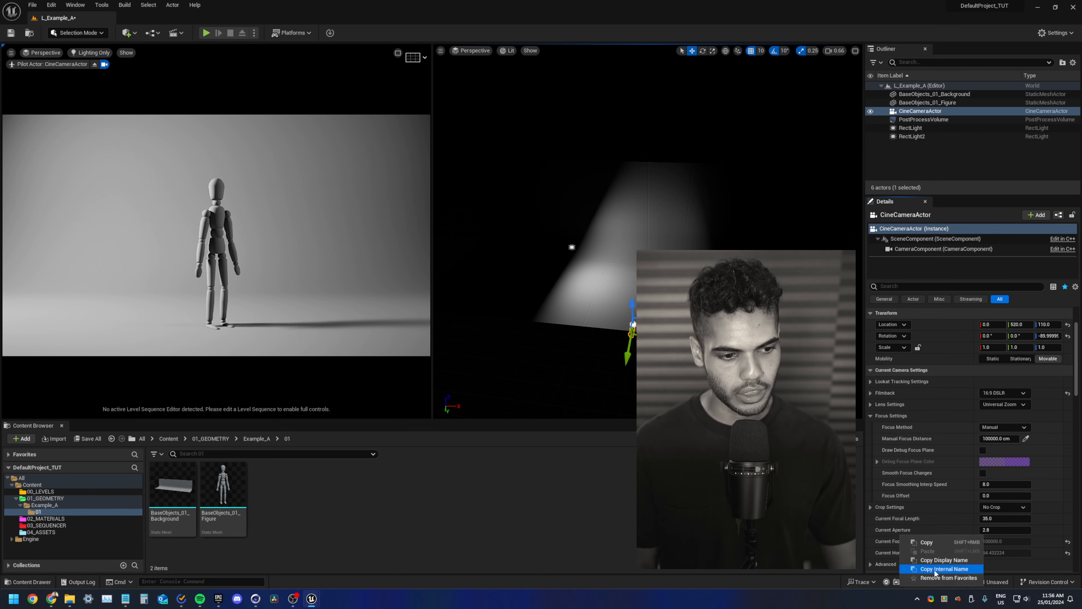
pyautogui.scroll(5, 891, 530)
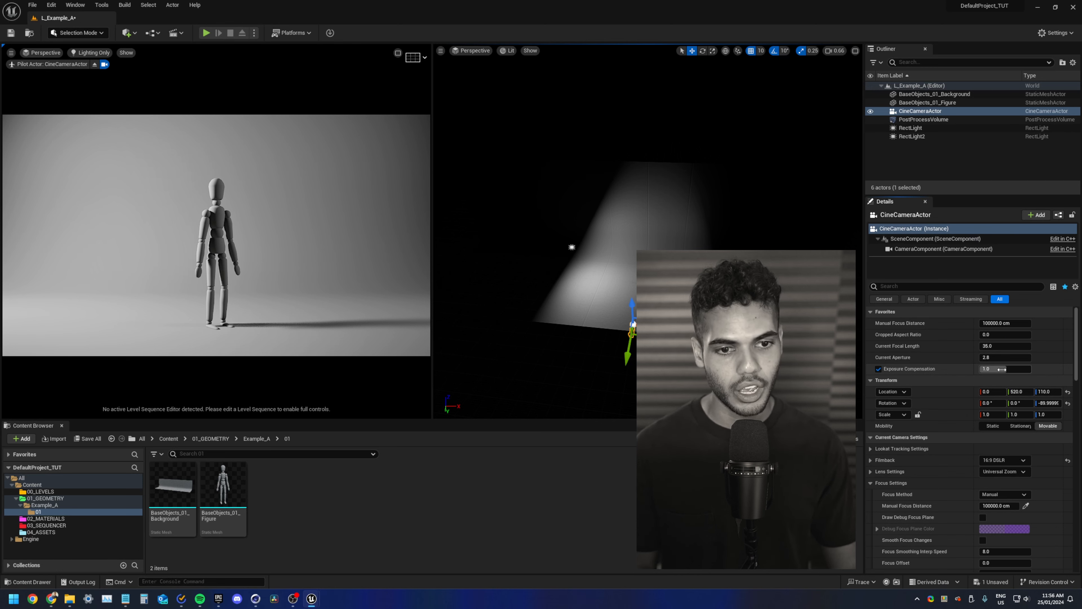
# - Try an Exposure Compensation of about 2.44 for the camera, reset it, and locate the setting by filtering the details for "expo"
pyautogui.moveTo(1002, 370); pyautogui.dragTo(1010, 369)
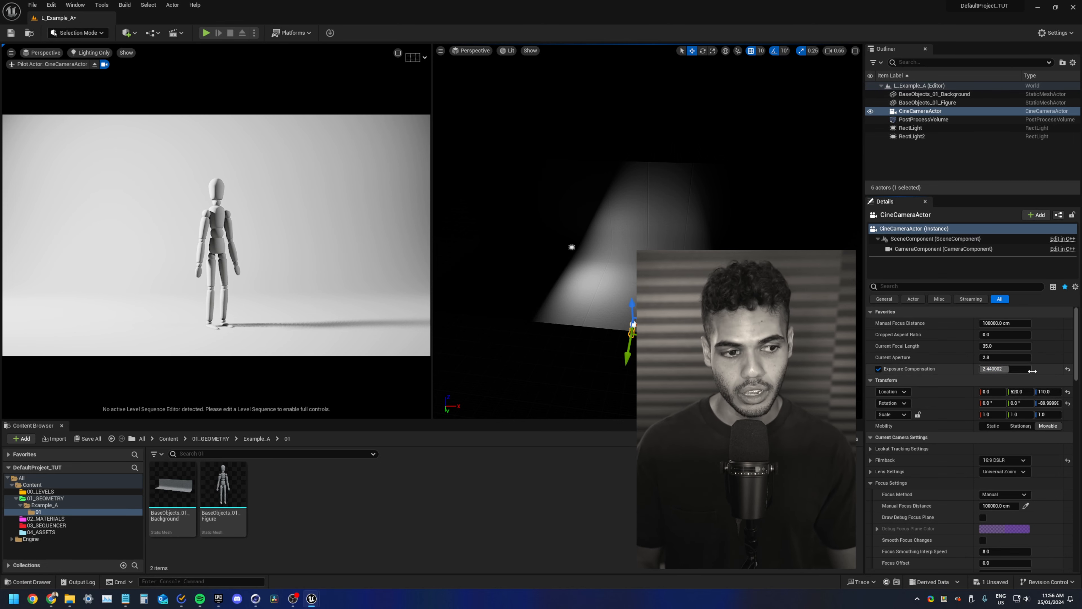
pyautogui.click(1068, 369)
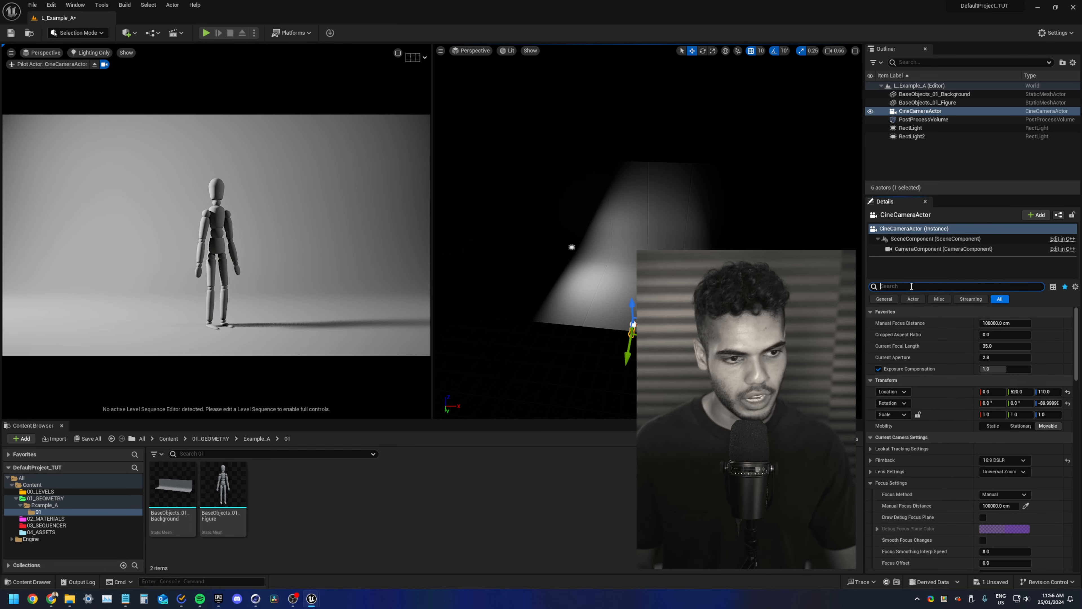
pyautogui.write('expo')
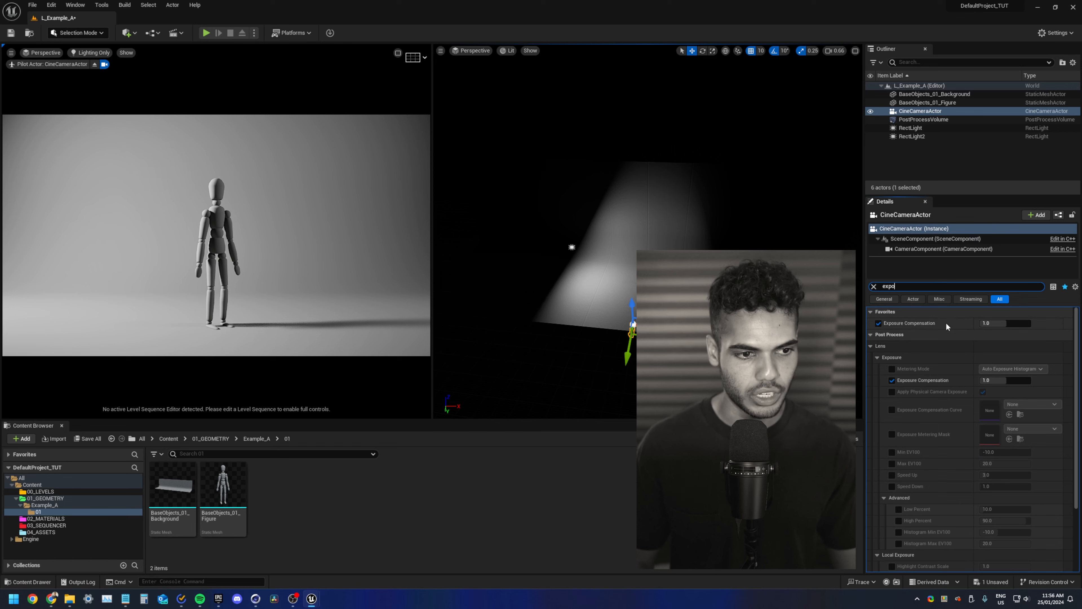
pyautogui.rightClick(936, 386)
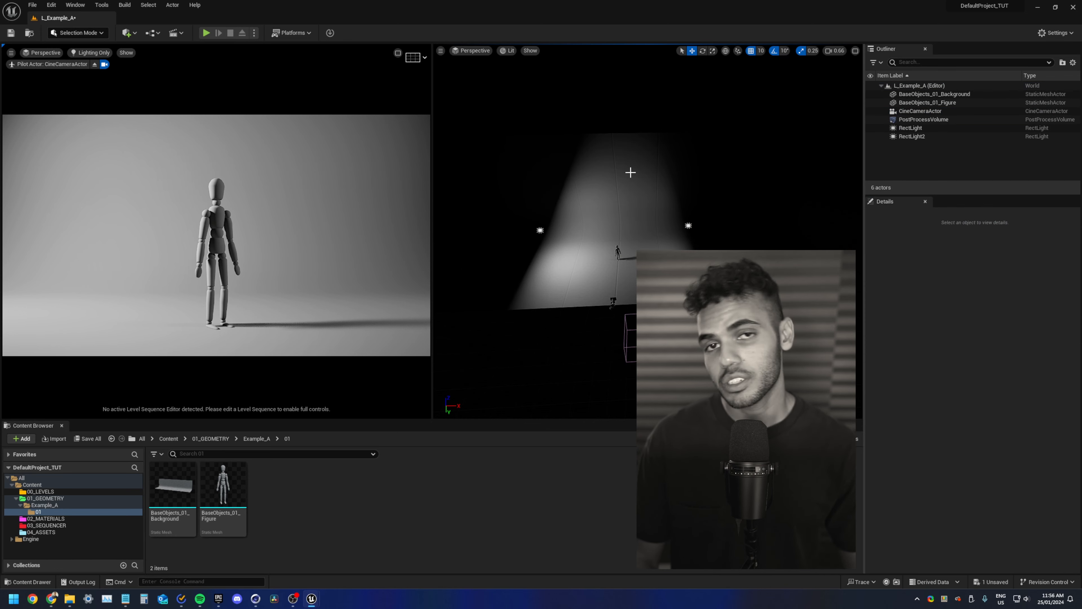
# - Reset the rotation of RectLight2 to zero and move the light along X to about 120
pyautogui.click(613, 302)
pyautogui.press('Escape')
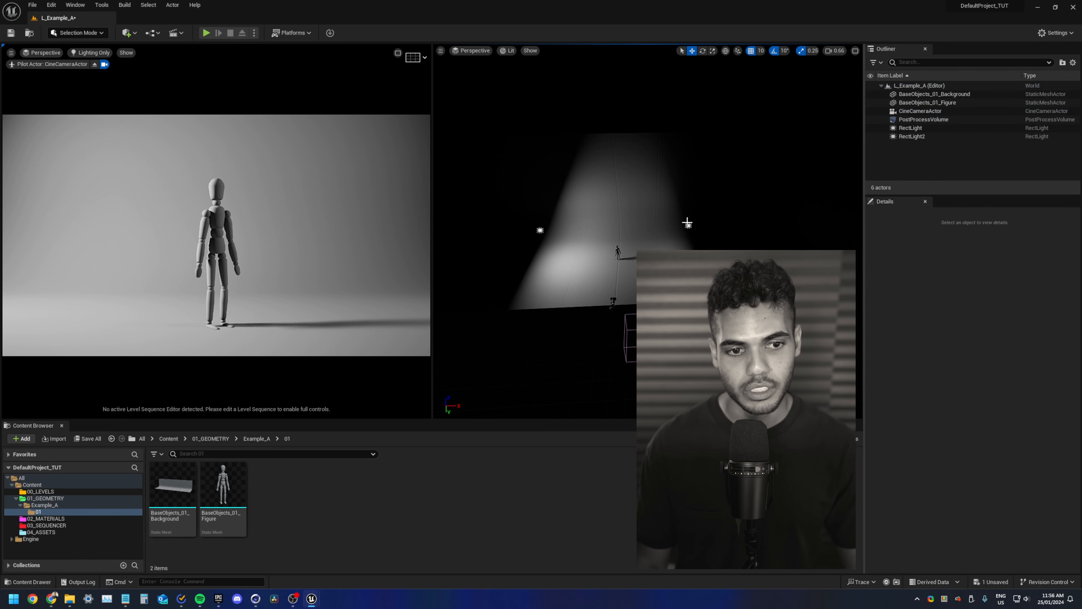
pyautogui.click(688, 225)
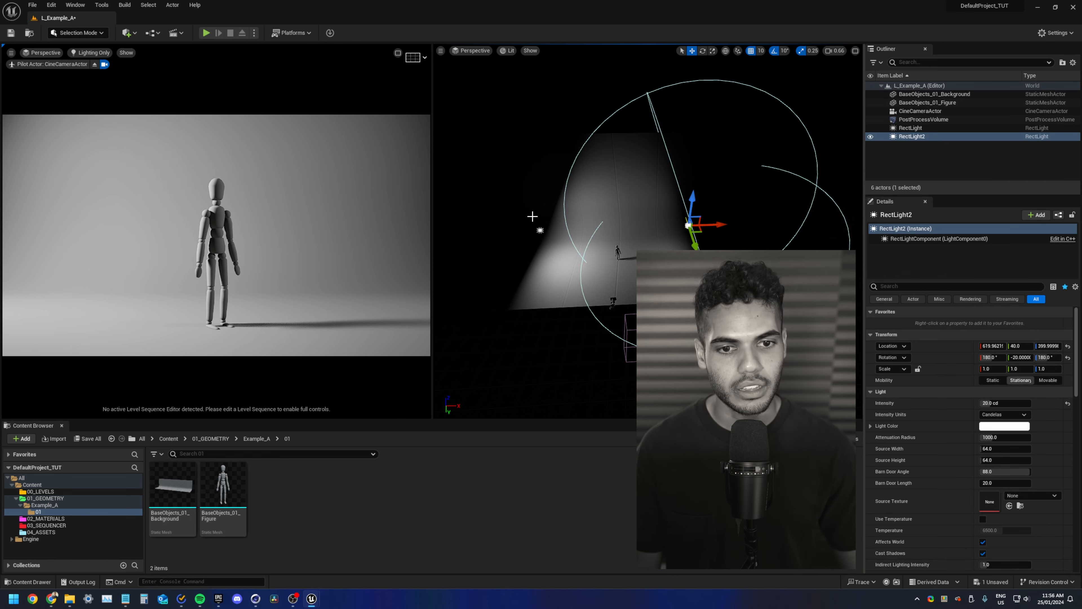
pyautogui.scroll(6, 535, 217)
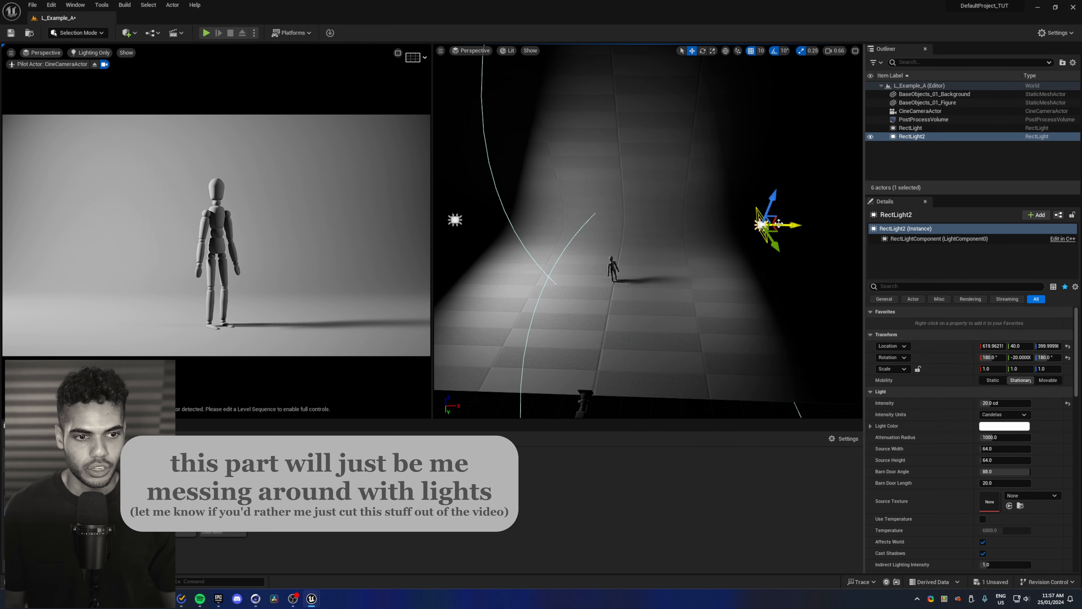
pyautogui.click(1021, 380)
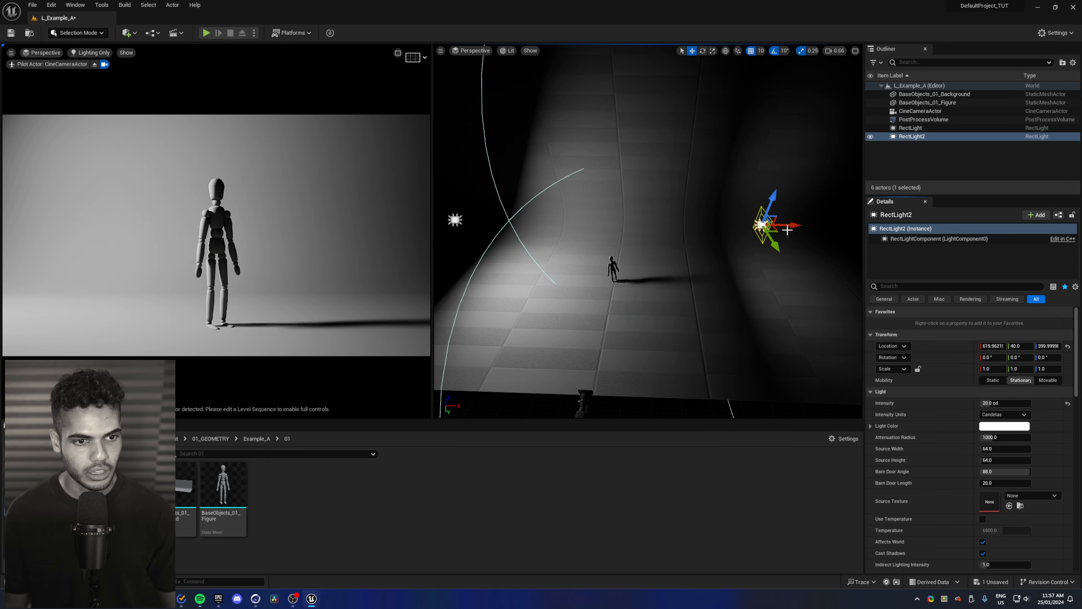
pyautogui.moveTo(788, 231); pyautogui.dragTo(654, 223)
# - Hide RectLight and rotate RectLight2 to -90° on the Y axis so that it points straight down
pyautogui.click(871, 128)
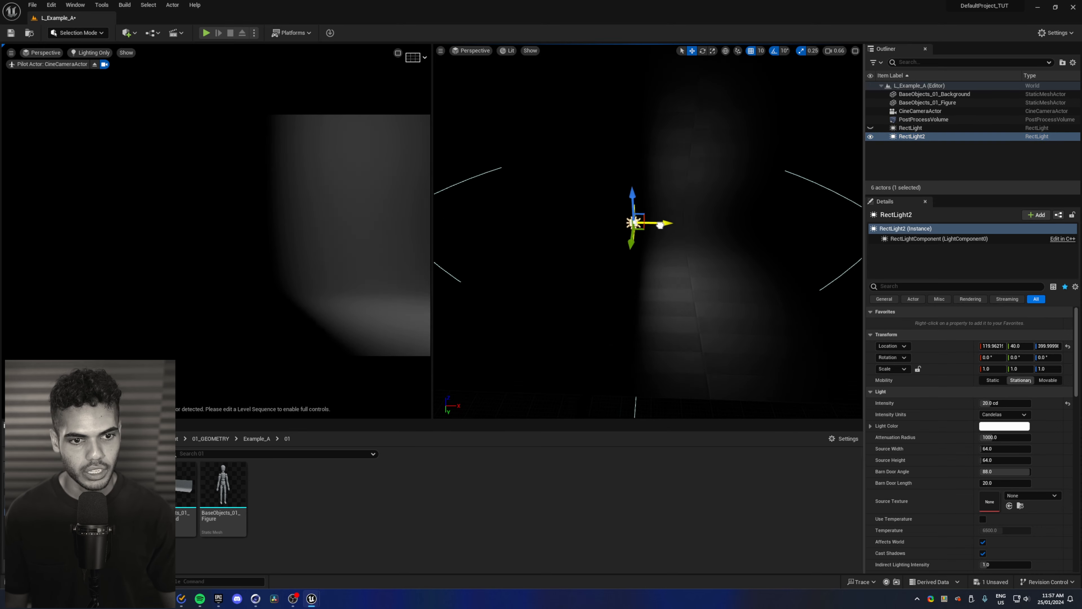
pyautogui.click(635, 207)
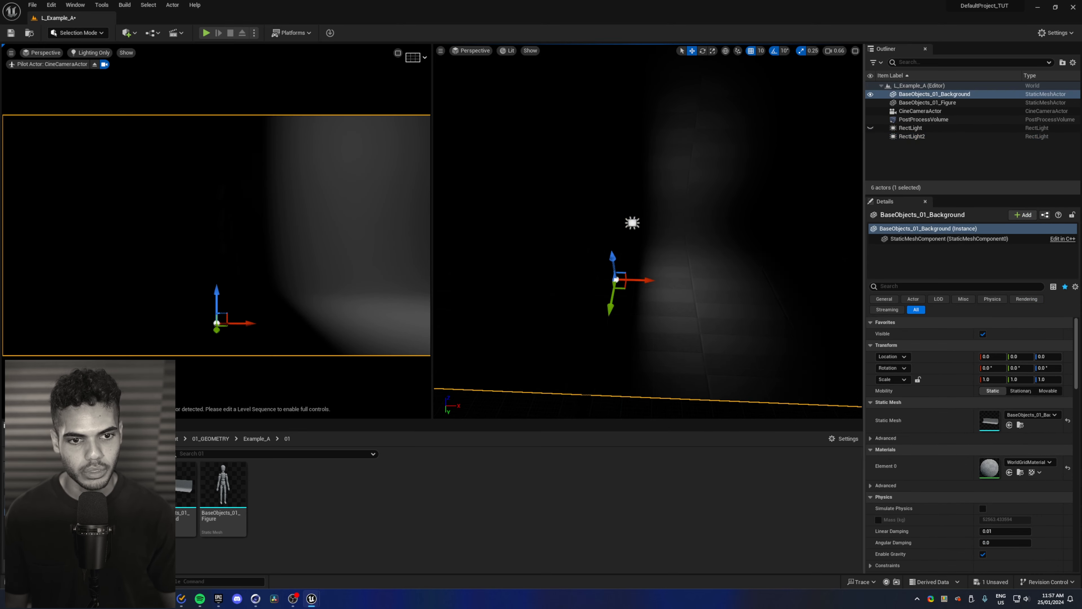
pyautogui.click(632, 222)
pyautogui.press('e')
pyautogui.moveTo(674, 205); pyautogui.dragTo(512, 206)
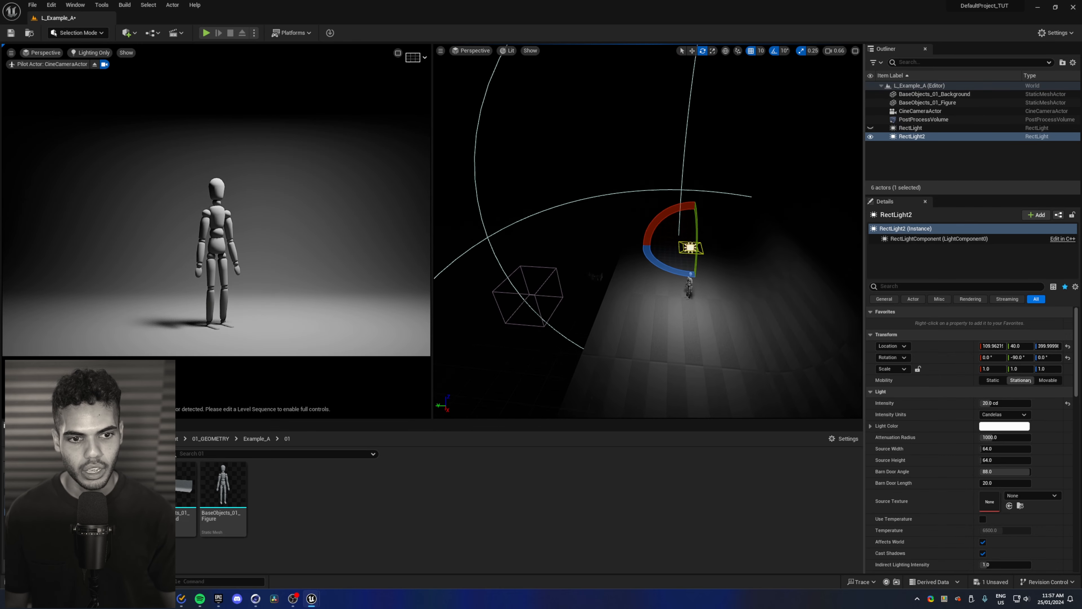
# - Move RectLight2 above and behind the figure to X 0, Y -220 and Z about 550
pyautogui.keyDown('alt'); pyautogui.moveTo(734, 256); pyautogui.dragTo(664, 270, button='middle'); pyautogui.keyUp('alt')
pyautogui.press('w')
pyautogui.moveTo(621, 260); pyautogui.dragTo(737, 226)
pyautogui.keyDown('alt'); pyautogui.moveTo(636, 227); pyautogui.dragTo(679, 229, button='middle'); pyautogui.keyUp('alt')
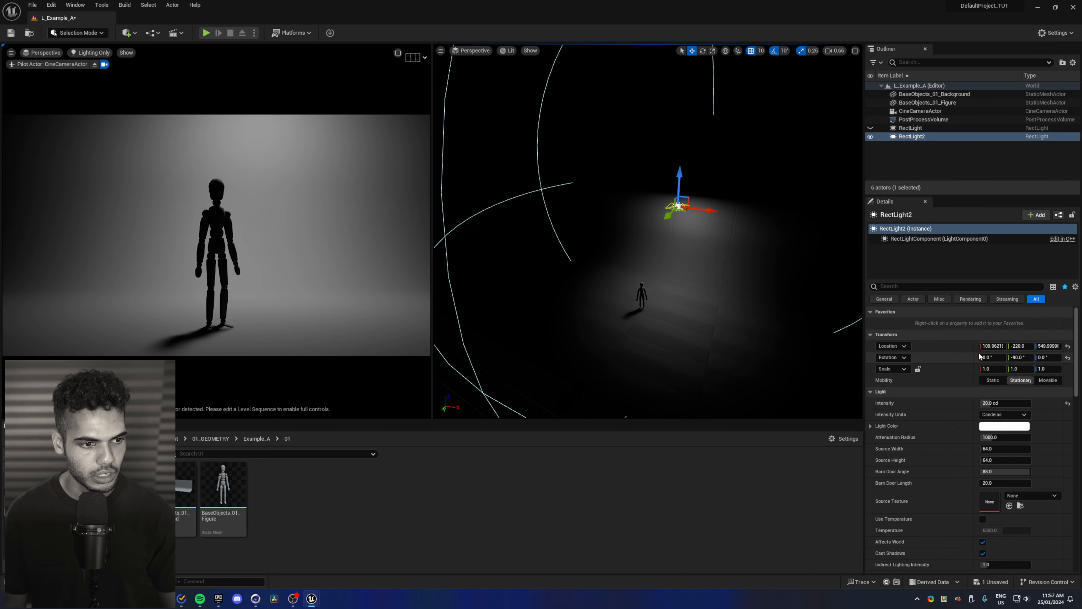
pyautogui.click(991, 345)
pyautogui.write('0')
pyautogui.press('Return')
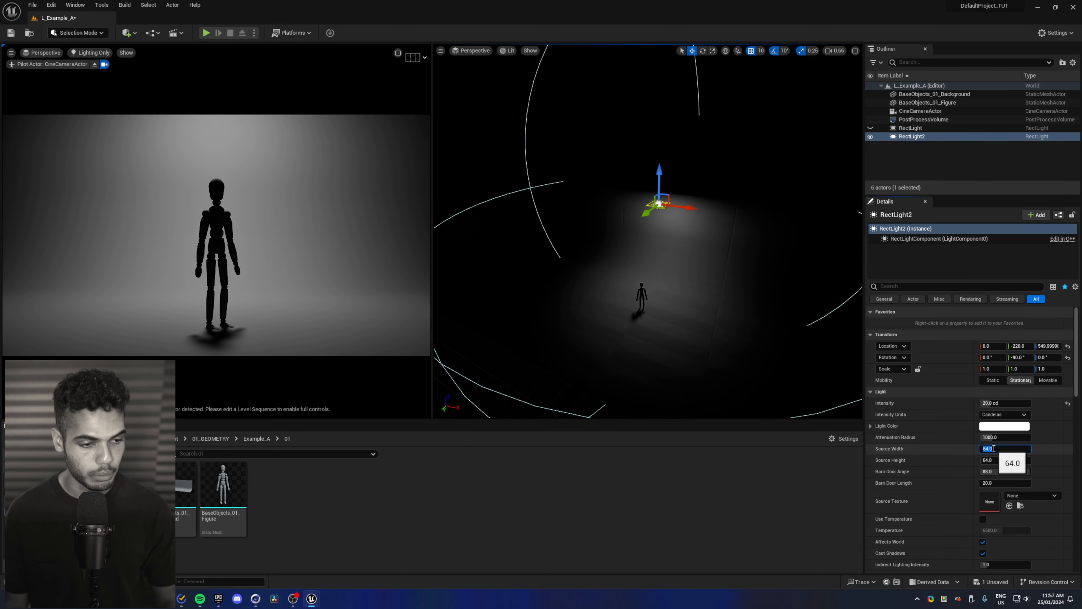
# - Set RectLight2's Source Width and Source Height to 300 and its Intensity to 10 cd
pyautogui.click(994, 449)
pyautogui.write('300')
pyautogui.press('Tab')
pyautogui.write('300')
pyautogui.press('Return')
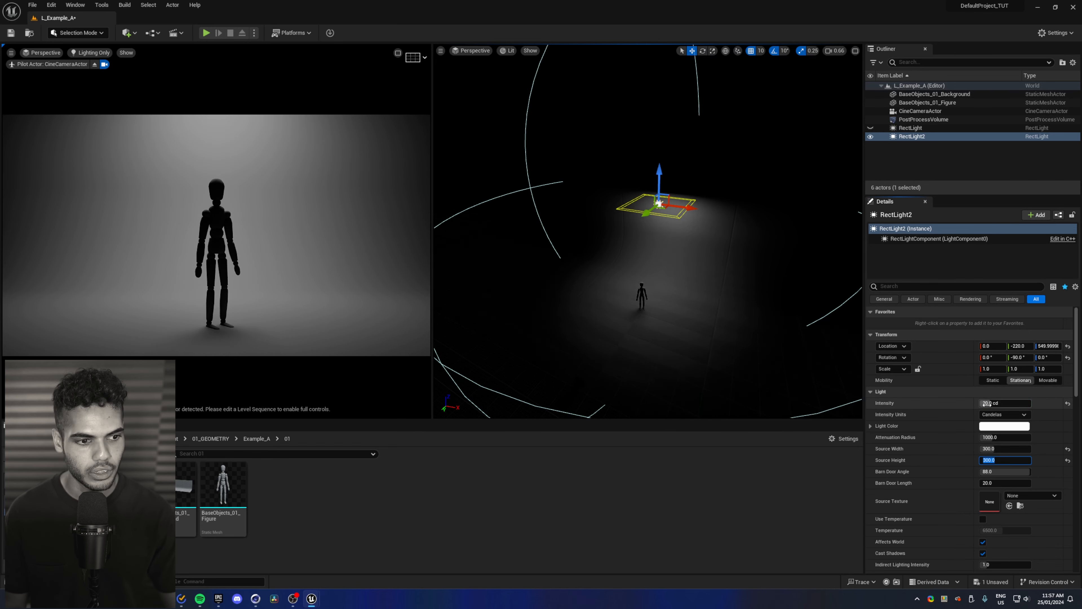
pyautogui.click(1000, 403)
pyautogui.write('10')
pyautogui.press('Return')
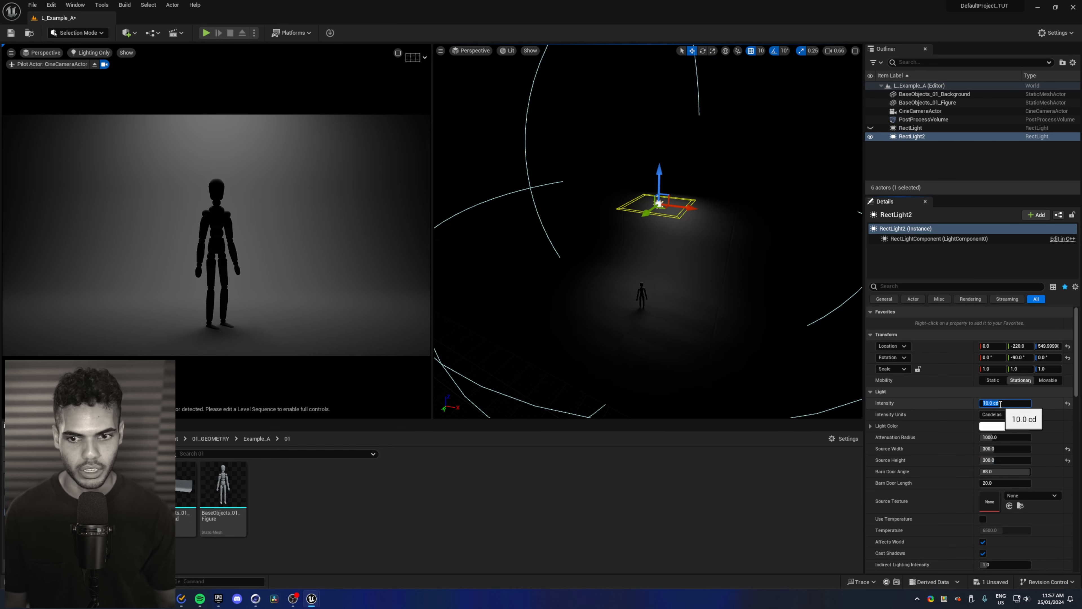
# - Try a Source Width of 572 for RectLight2 and undo the change
pyautogui.click(994, 448)
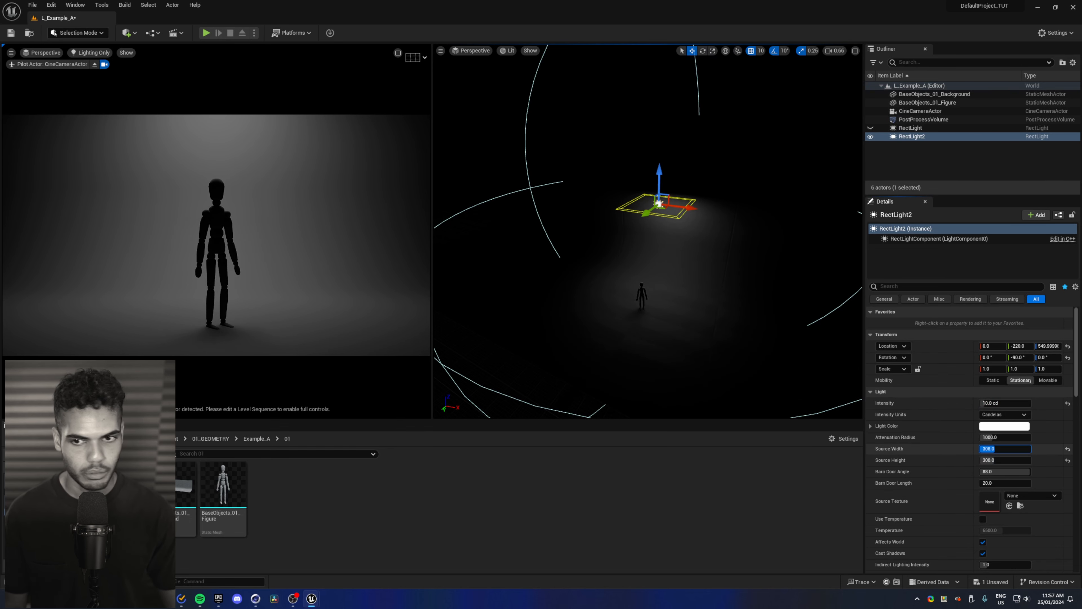
pyautogui.write('572')
pyautogui.press('Return')
pyautogui.hotkey('ctrl', 'z')
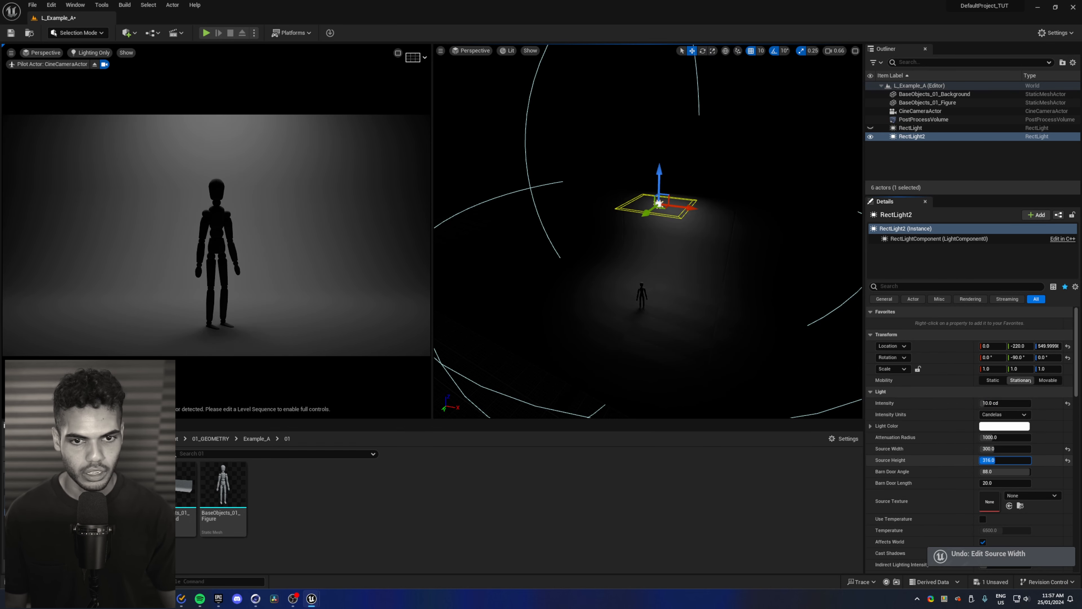
# - Set RectLight2's Source Height to 1000 and adjust its Intensity
pyautogui.moveTo(1002, 460); pyautogui.dragTo(1057, 460)
pyautogui.click(999, 403)
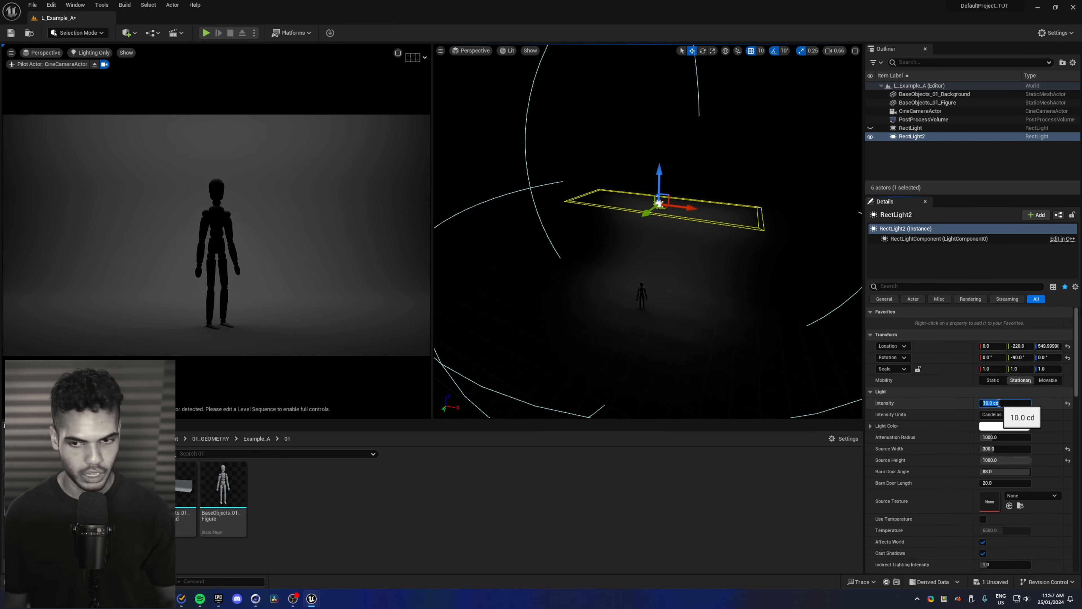
pyautogui.press('Return')
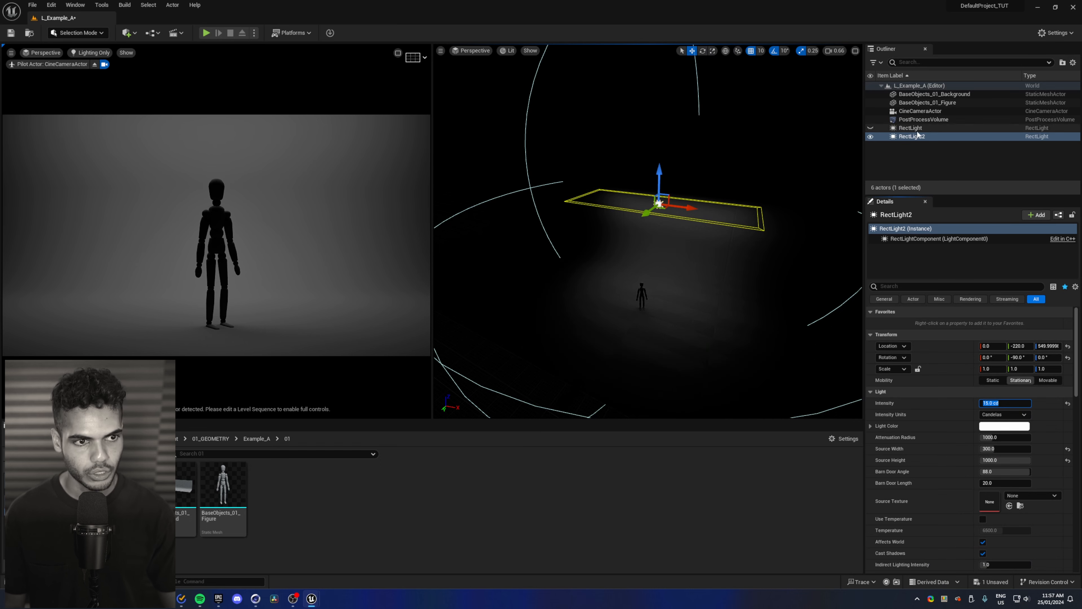
# - Unhide RectLight and place it low in front of the figure at about (-440, 400, 170), turned -70° on Z, with about 28.4 cd Intensity
pyautogui.click(876, 129)
pyautogui.click(871, 129)
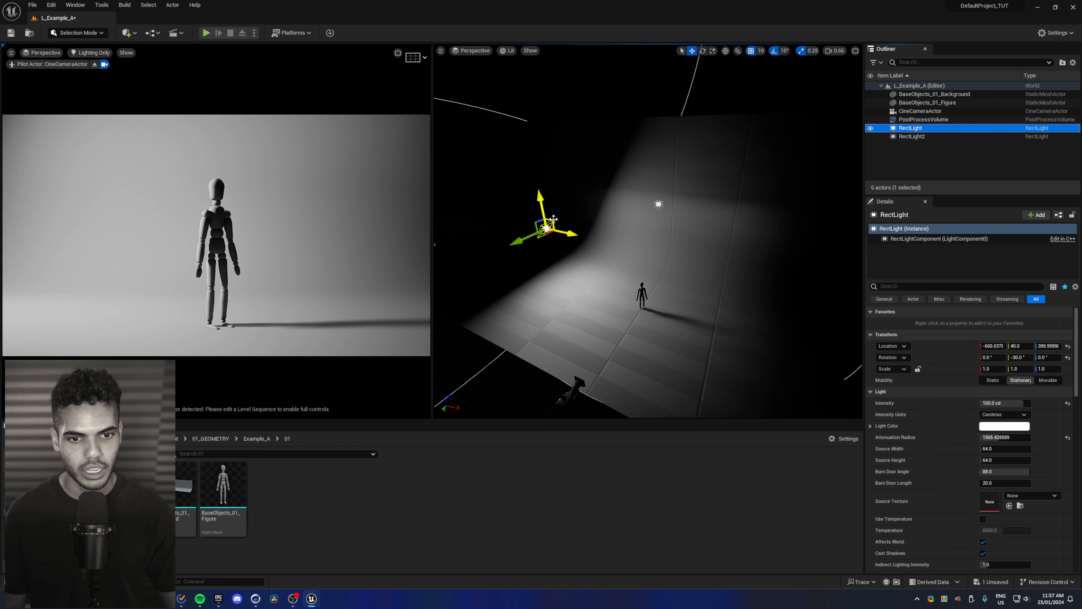
pyautogui.moveTo(554, 218); pyautogui.dragTo(530, 320)
pyautogui.press('e')
pyautogui.press('w')
pyautogui.moveTo(1002, 403); pyautogui.dragTo(964, 403)
pyautogui.moveTo(527, 325)
pyautogui.mouseDown()
pyautogui.moveTo(521, 301)
pyautogui.moveTo(552, 341)
pyautogui.moveTo(513, 341)
pyautogui.moveTo(516, 319)
pyautogui.mouseUp()
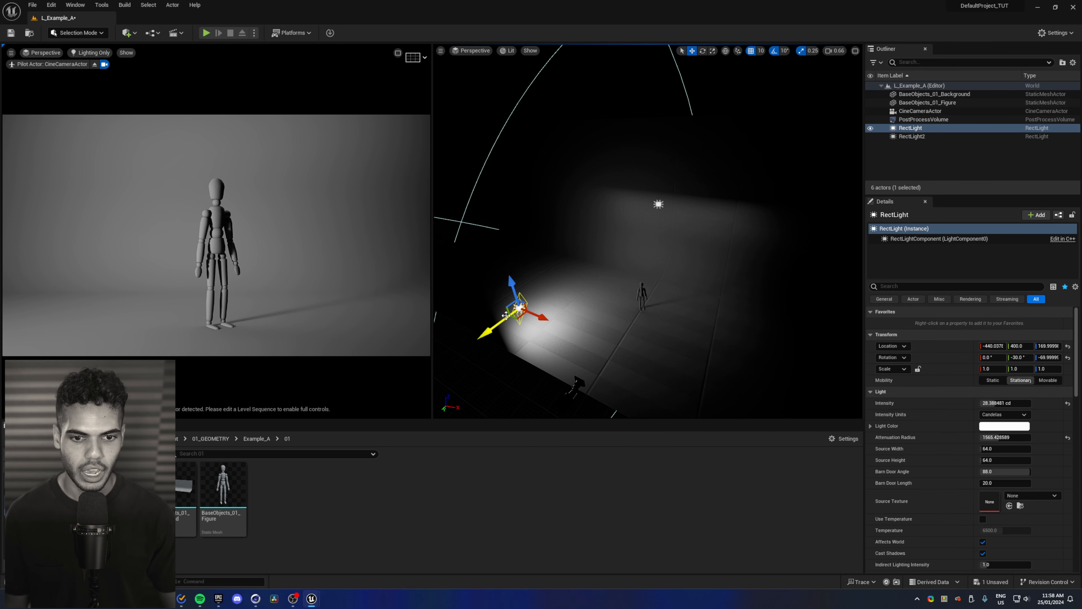
# - Duplicate RectLight to the figure's other side at about (260, 200, 390), turned -170° on Z, and reduce the copy's Attenuation Radius to about 665
pyautogui.keyDown('alt'); pyautogui.moveTo(517, 318); pyautogui.dragTo(707, 352); pyautogui.keyUp('alt')
pyautogui.press('e')
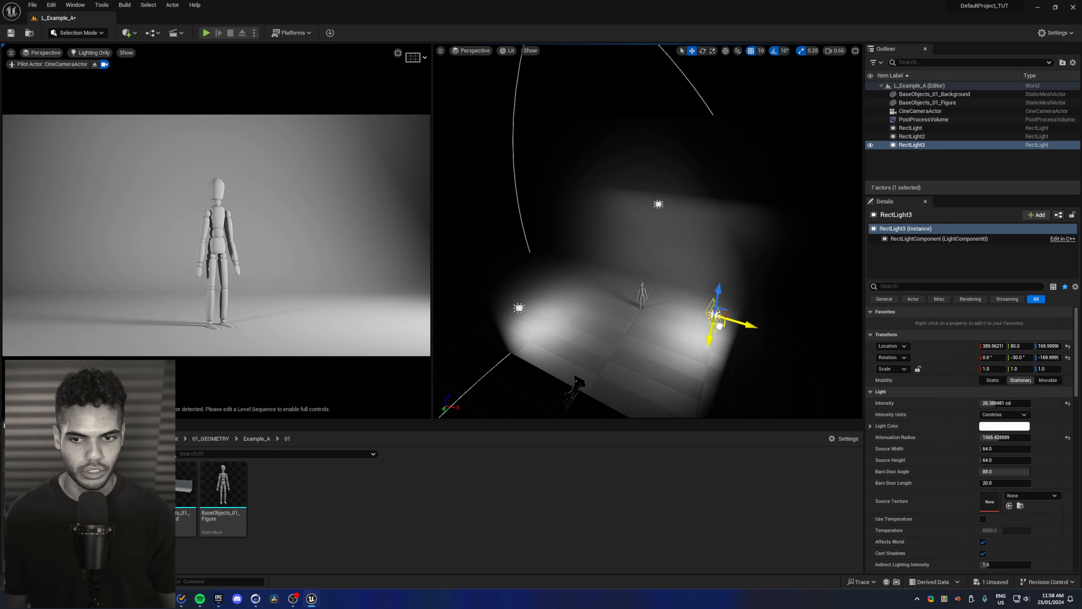
pyautogui.moveTo(720, 326); pyautogui.dragTo(694, 291)
pyautogui.press('r')
pyautogui.press('w')
pyautogui.press('r')
pyautogui.press('w')
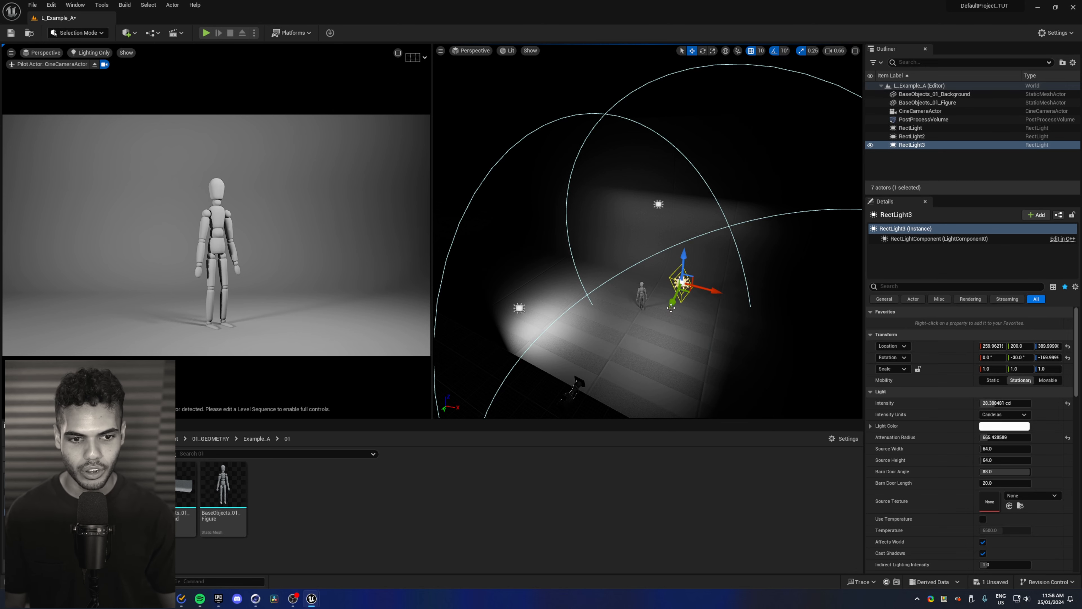
# - Set the Source Width and Source Height of RectLight to 150
pyautogui.scroll(10, 647, 323)
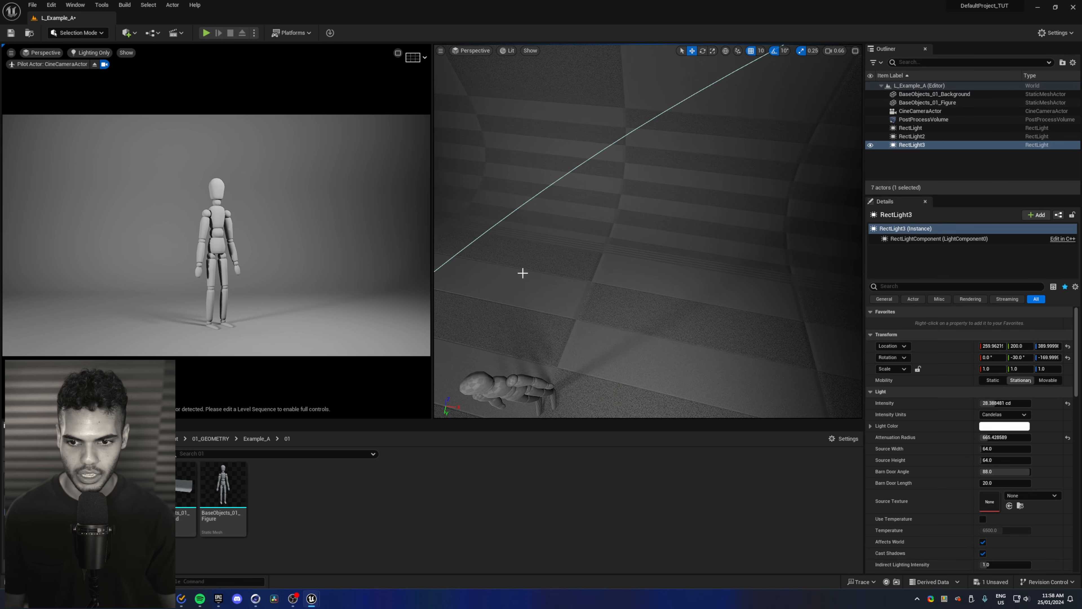
pyautogui.scroll(-10, 621, 234)
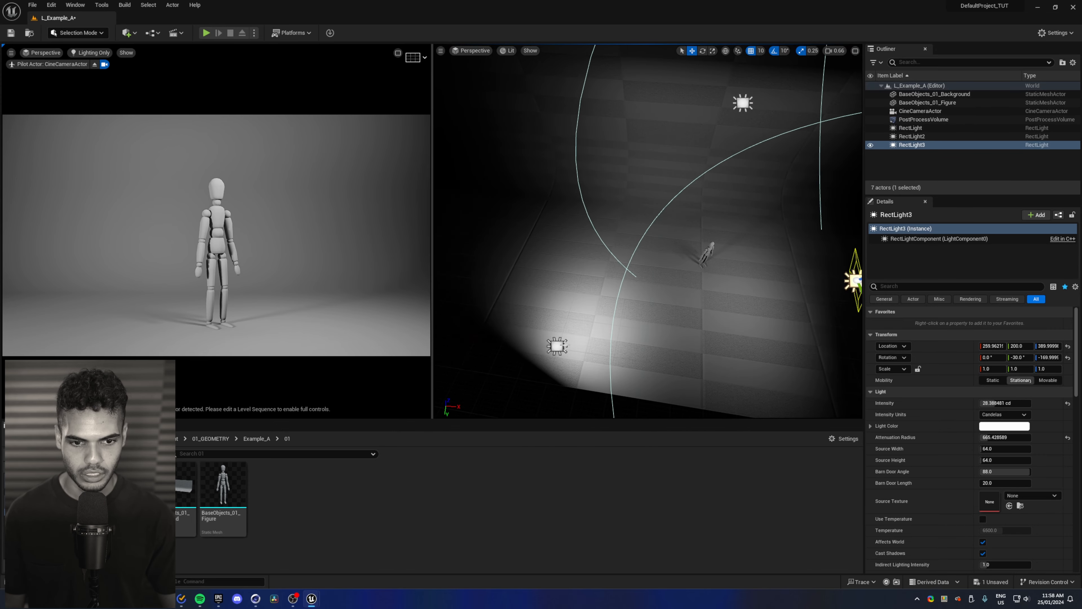
pyautogui.click(557, 346)
pyautogui.click(1004, 449)
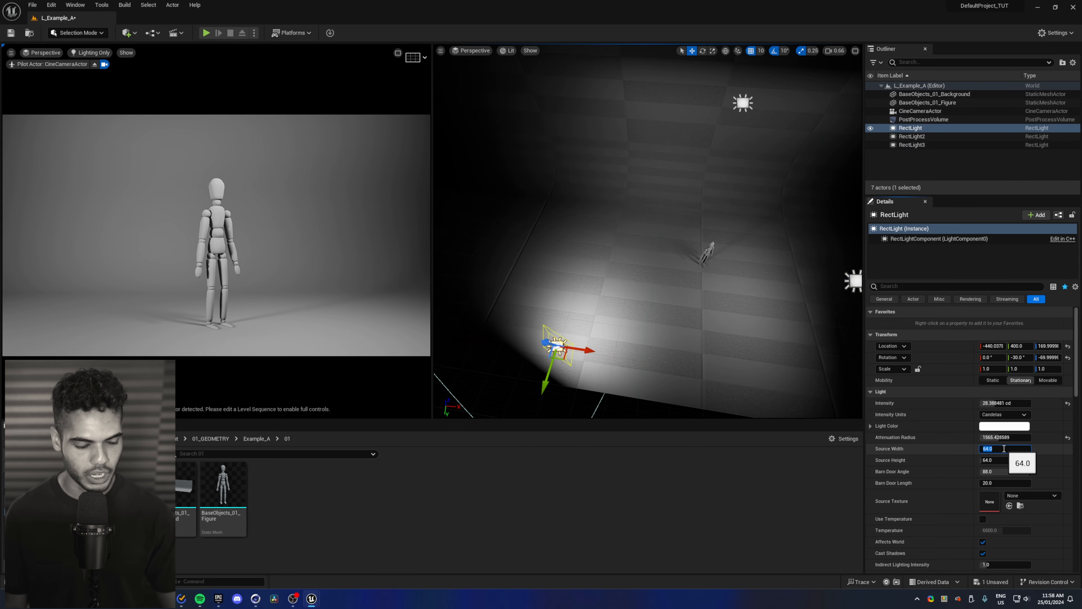
pyautogui.write('150')
pyautogui.press('Tab')
pyautogui.write('150')
pyautogui.press('Return')
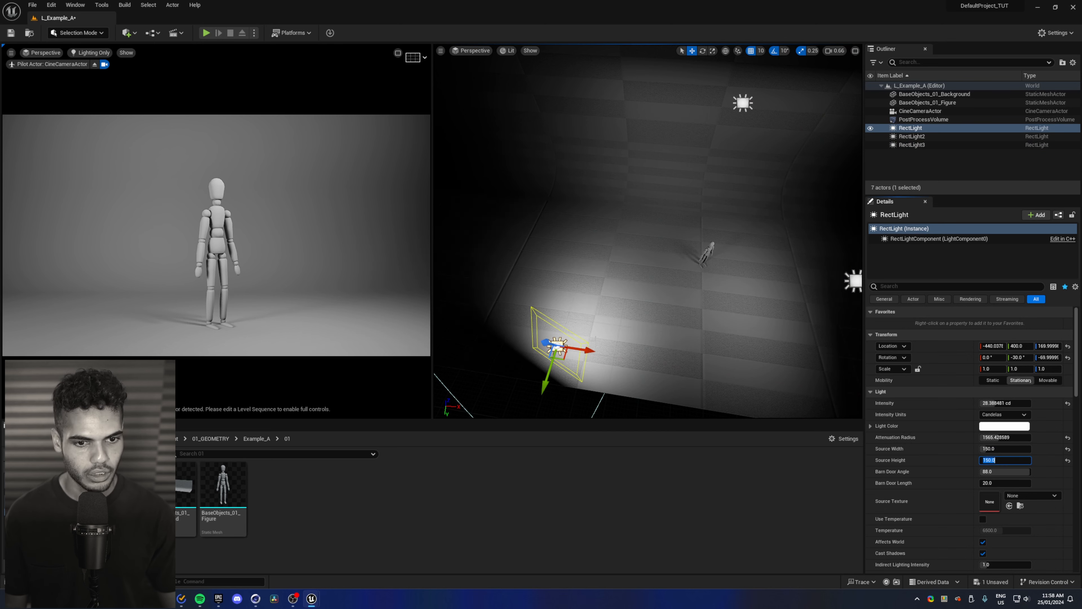
# - Scale RectLight down so its attenuation radius shrinks to about 840
pyautogui.moveTo(622, 273); pyautogui.dragTo(627, 294, button='right')
pyautogui.press('r')
pyautogui.moveTo(597, 282); pyautogui.dragTo(565, 308)
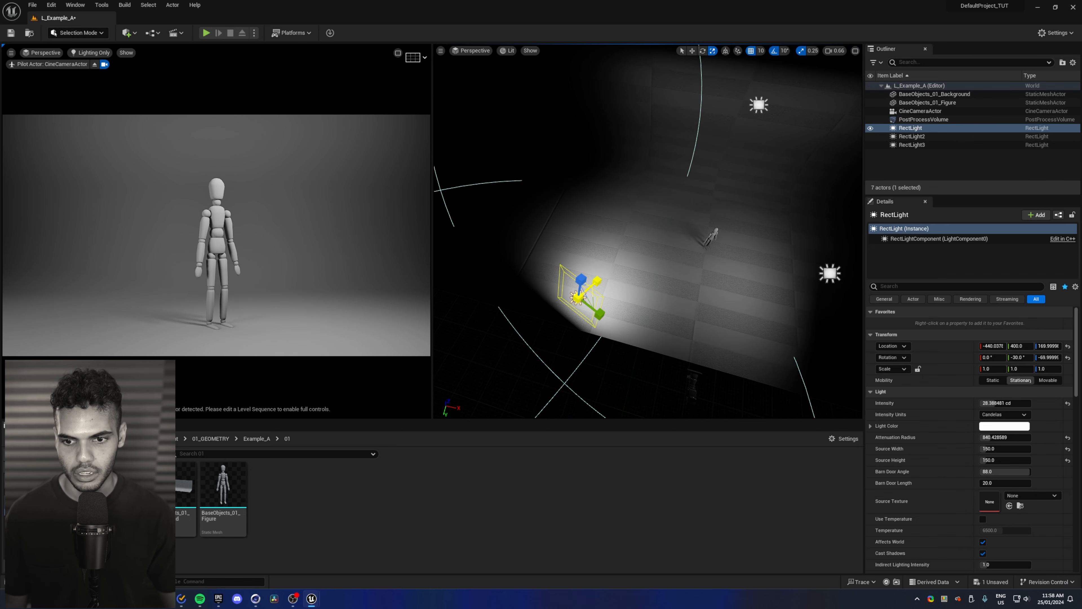
# - Return to the move gizmo and toggle its coordinate system between world and local, ending in local space
pyautogui.press('w')
pyautogui.hotkey('ctrl', '`')
pyautogui.moveTo(659, 305); pyautogui.dragTo(659, 305, button='right')
pyautogui.hotkey('ctrl', '`')
pyautogui.hotkey('ctrl', '`')
pyautogui.hotkey('ctrl', '`')
pyautogui.hotkey('ctrl', '`')
pyautogui.hotkey('ctrl', '`')
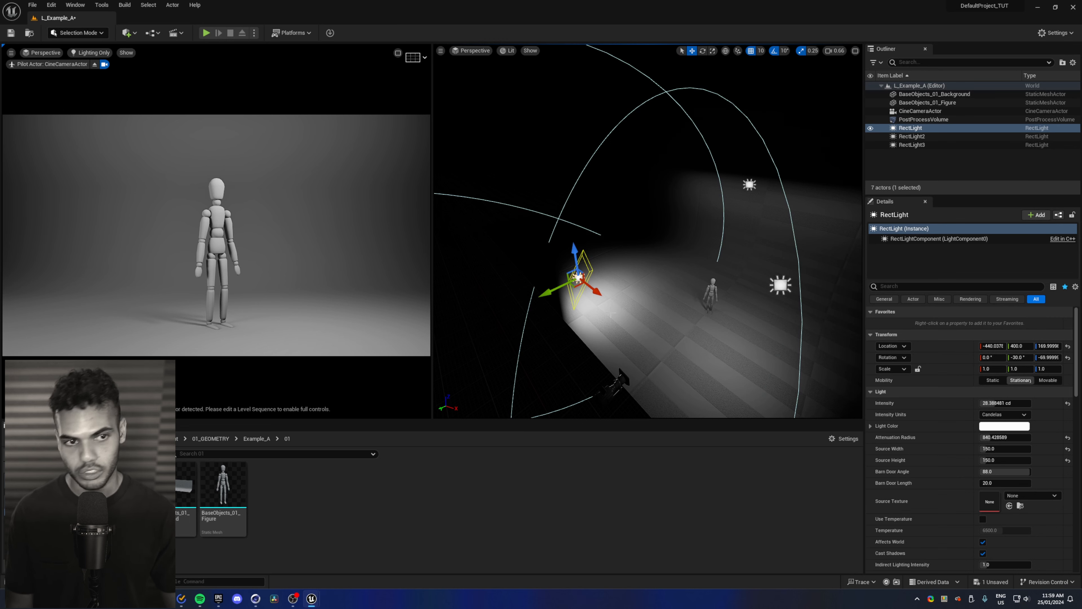
pyautogui.hotkey('ctrl', '`')
pyautogui.hotkey('ctrl', '`')
pyautogui.hotkey('ctrl', '`')
pyautogui.hotkey('ctrl', '`')
pyautogui.click(727, 51)
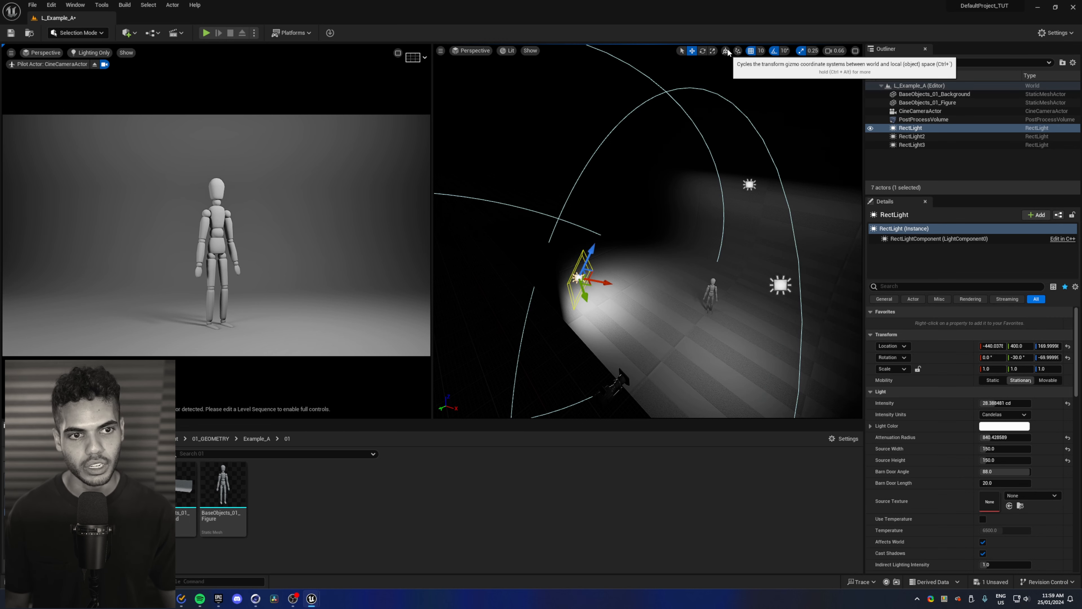
pyautogui.click(727, 50)
pyautogui.click(728, 50)
pyautogui.click(728, 49)
pyautogui.click(728, 49)
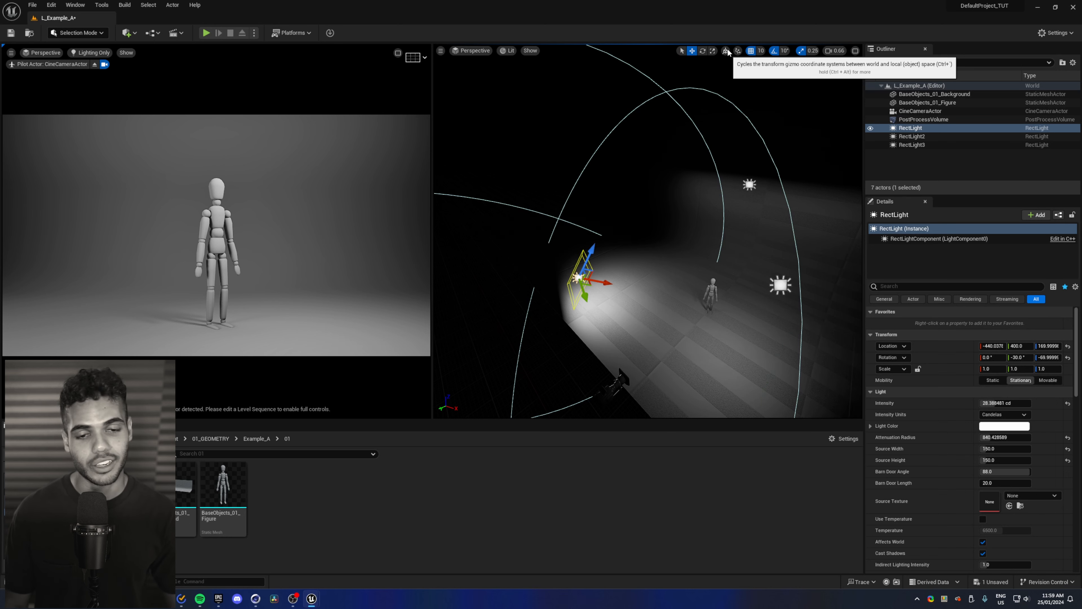
# - Move RectLight along its local axes toward the figure, to about X -367, Y 200, Z 139
pyautogui.hotkey('ctrl', '`')
pyautogui.hotkey('ctrl', '`')
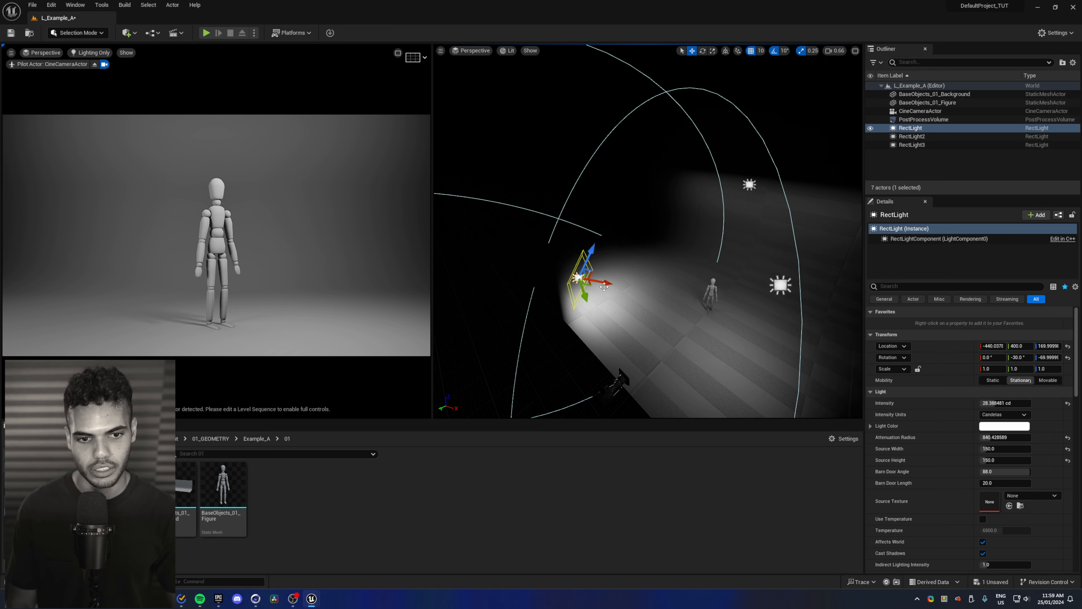
pyautogui.moveTo(604, 286); pyautogui.dragTo(643, 283)
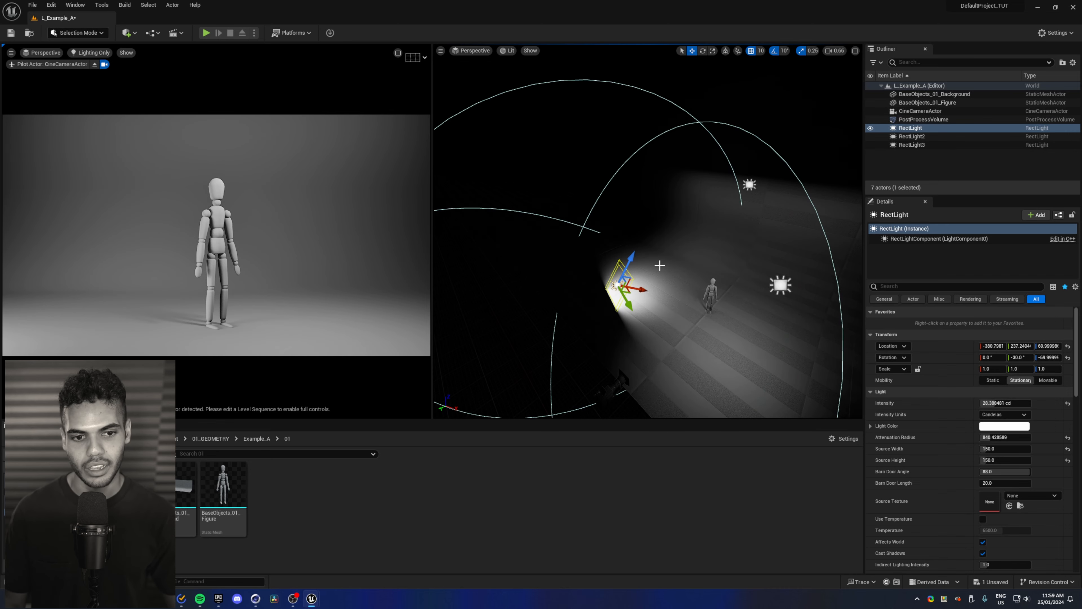
pyautogui.moveTo(632, 269); pyautogui.dragTo(632, 248)
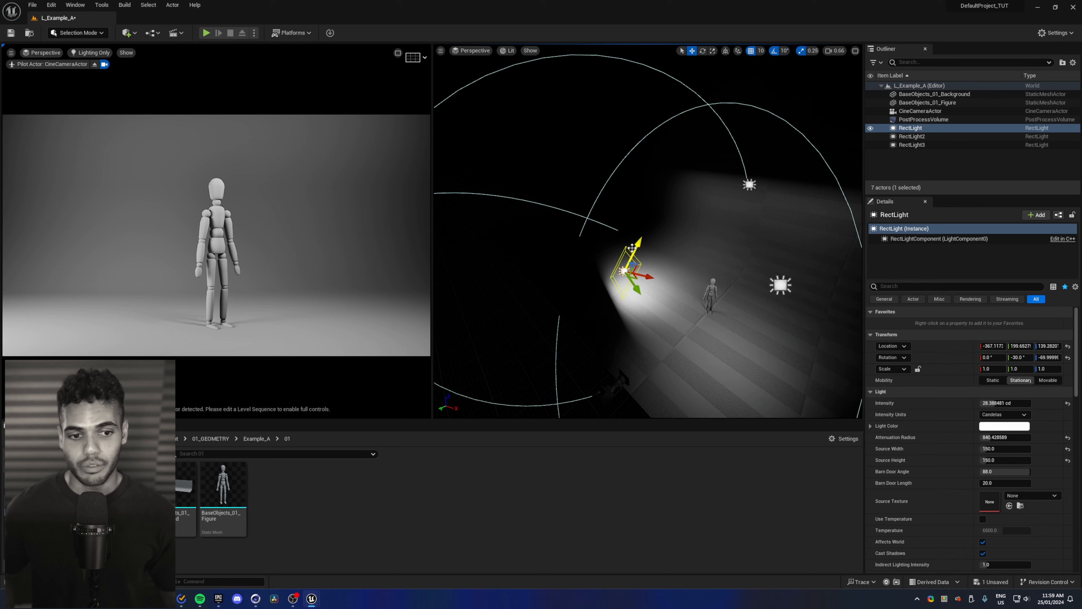
# - Raise the intensity of the rect light above the backdrop behind the figure
pyautogui.moveTo(768, 208); pyautogui.dragTo(752, 209, button='right')
pyautogui.press('s')
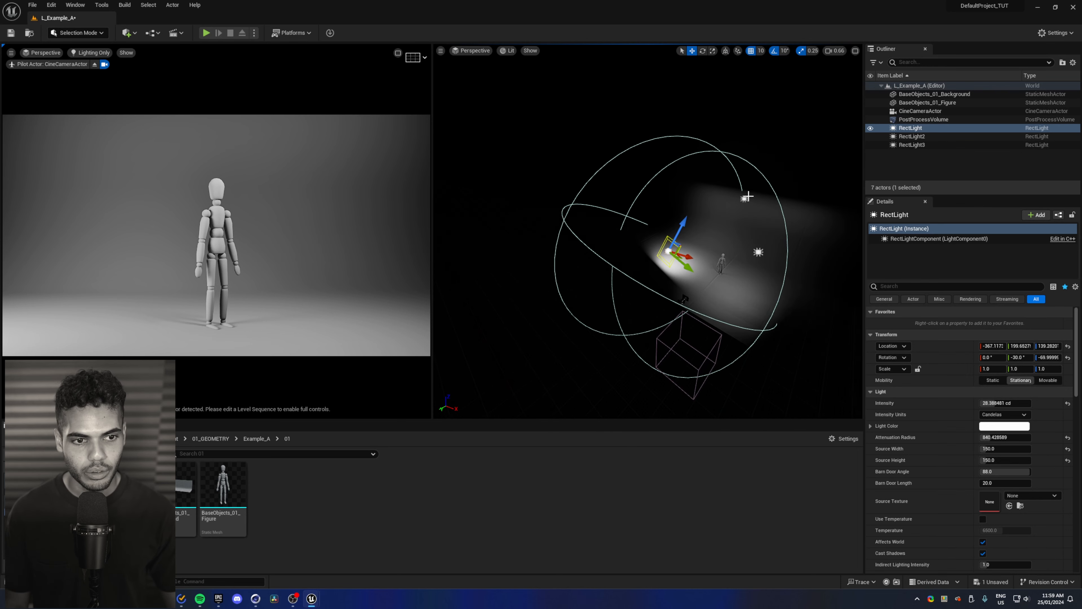
pyautogui.click(746, 198)
pyautogui.moveTo(998, 400); pyautogui.dragTo(1040, 399)
# - Rename CineCameraActor as CAM_01_Landscape_Wide and clear the selection
pyautogui.click(917, 112)
pyautogui.doubleClick(916, 111)
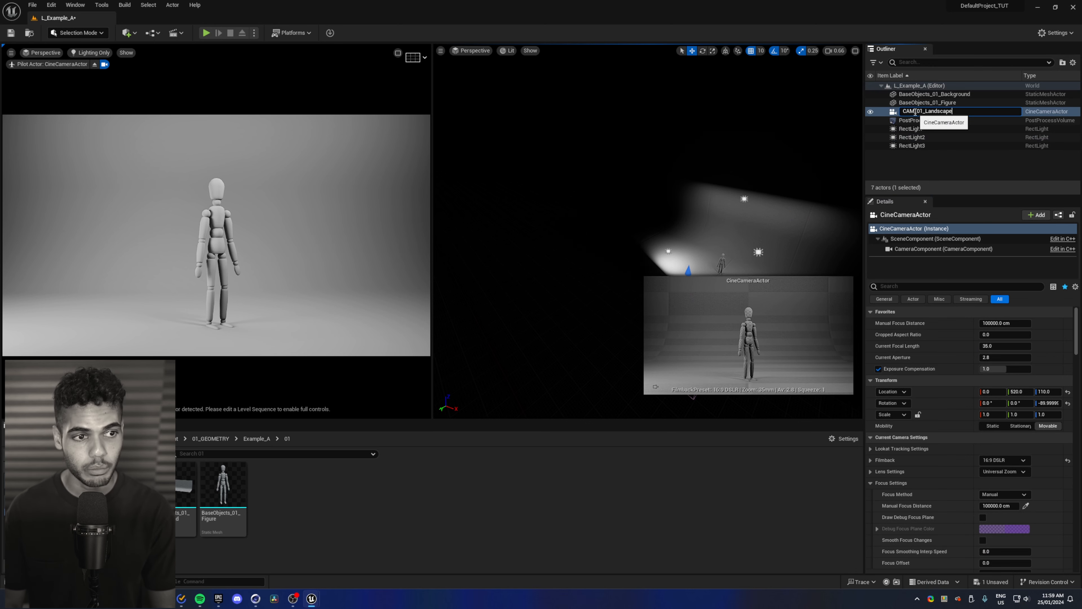
pyautogui.write('CAM_01_Landscape_Wide')
pyautogui.press('Return')
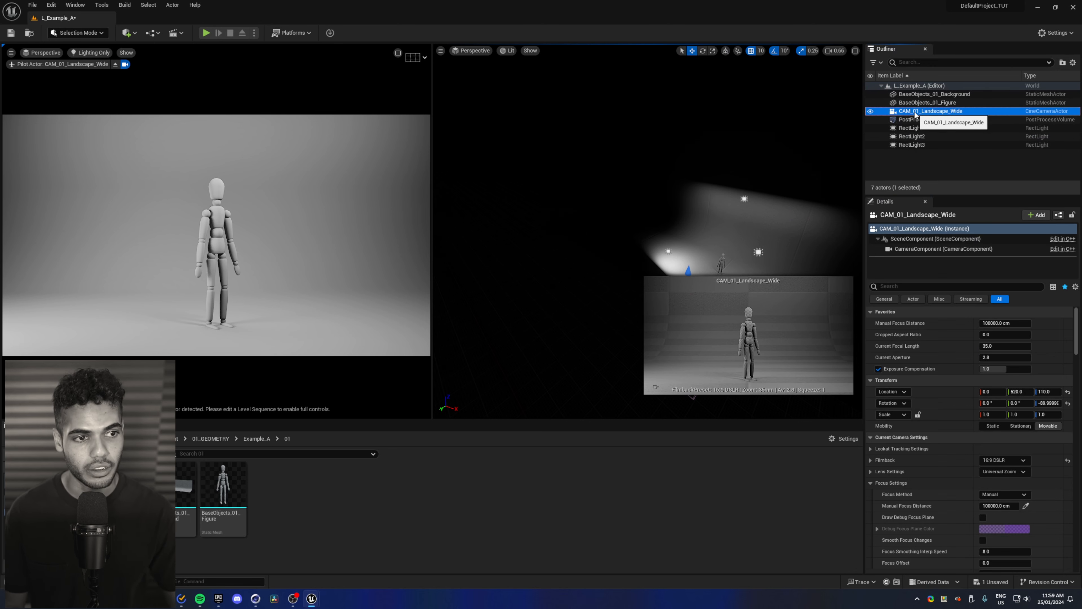
pyautogui.click(924, 167)
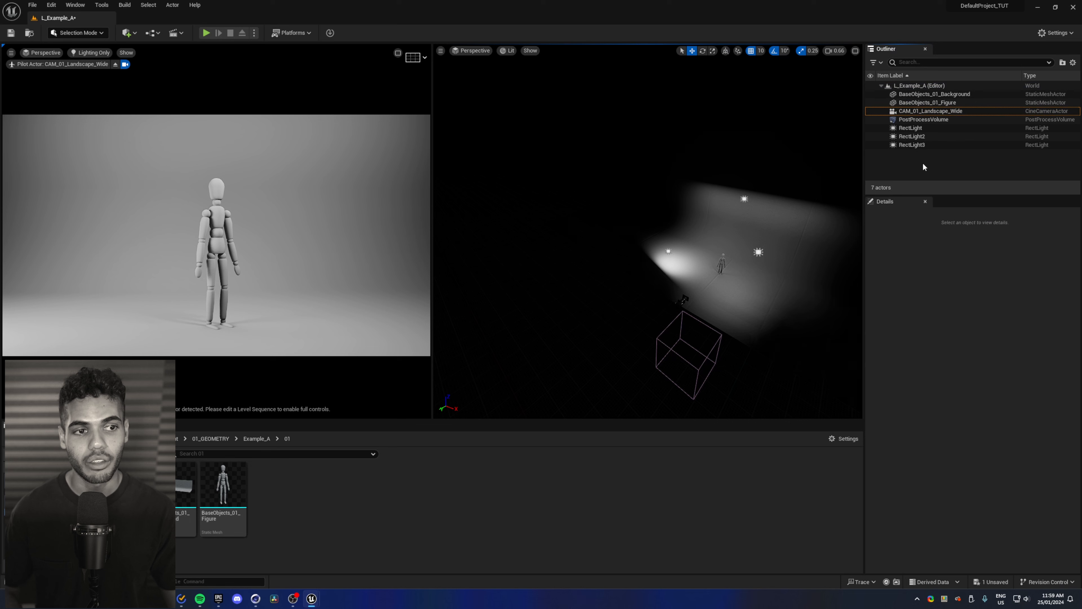
# - Duplicate the CAM_01_Landscape_Wide camera and look through the duplicate in the cinematic viewport
pyautogui.click(953, 112)
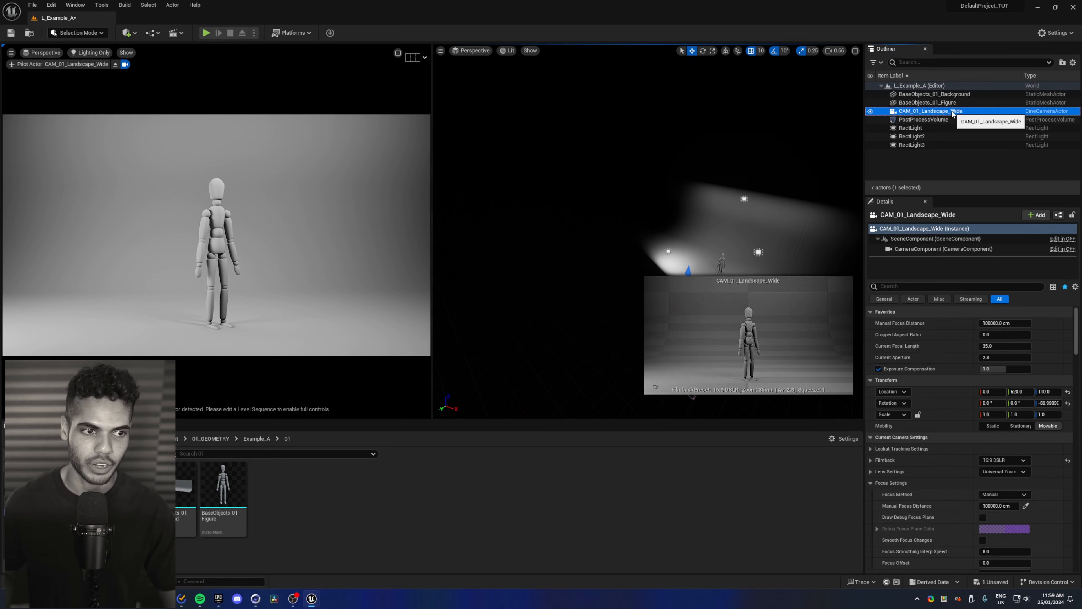
pyautogui.click(941, 157)
pyautogui.click(940, 112)
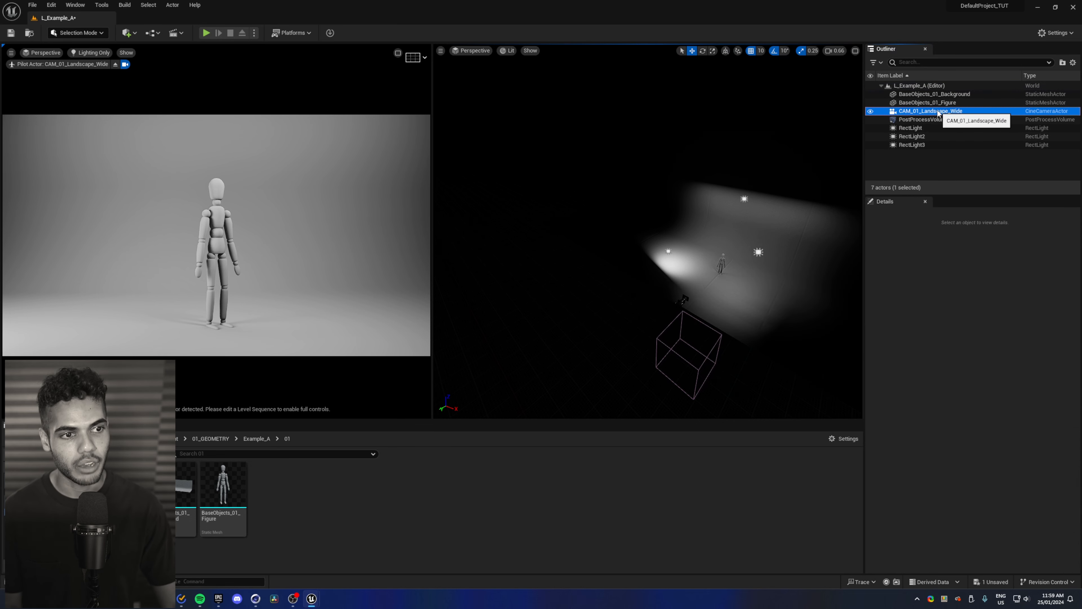
pyautogui.hotkey('ctrl', 'd')
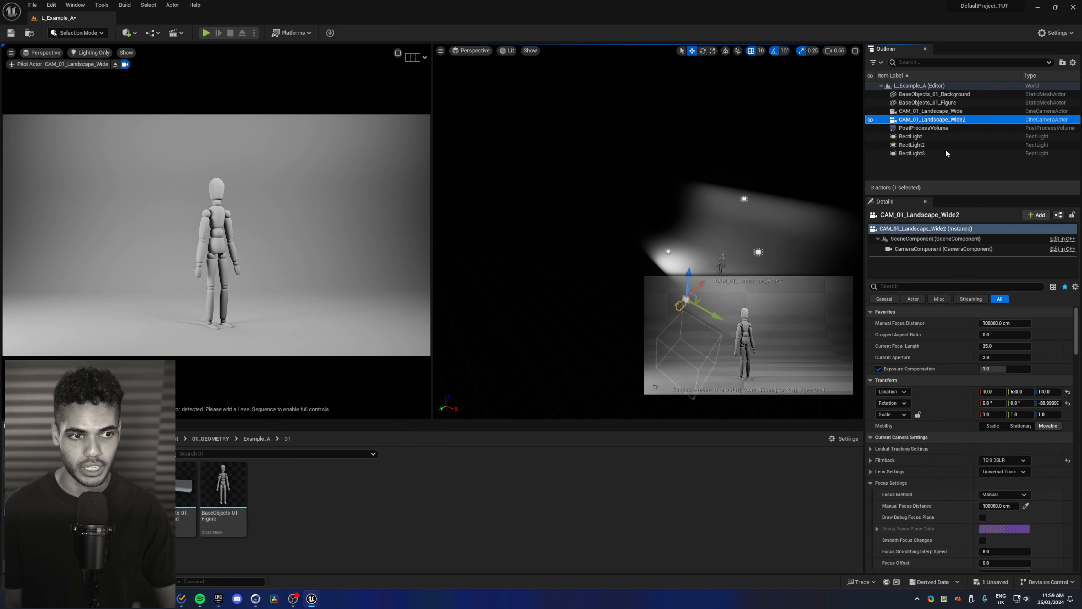
pyautogui.click(41, 52)
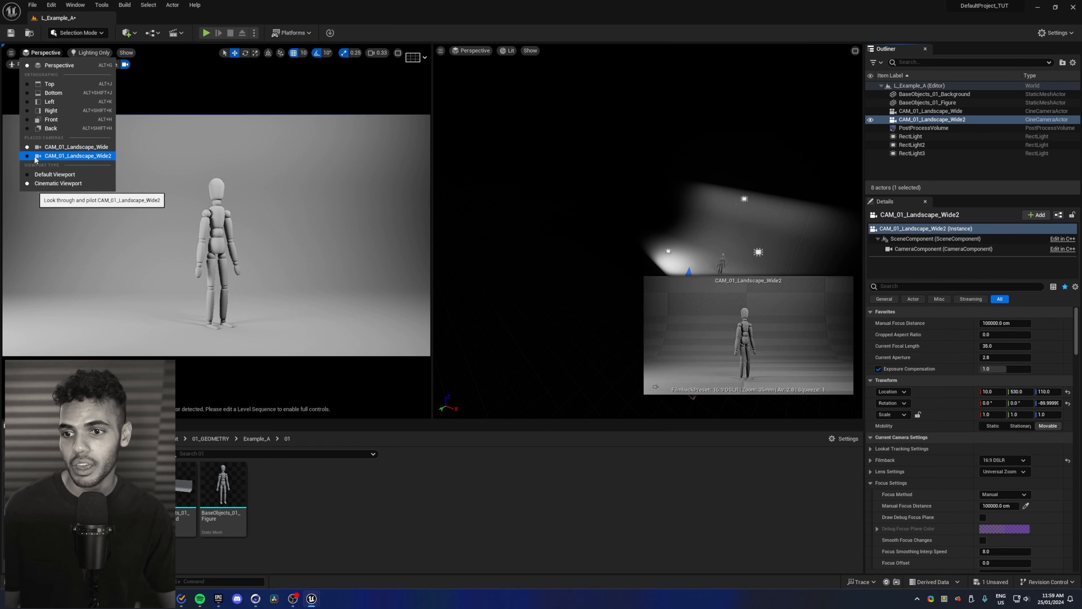
pyautogui.click(64, 155)
# - Rename the duplicated camera as CAM_01_Portrait_Wide
pyautogui.moveTo(714, 234); pyautogui.dragTo(728, 290, button='right')
pyautogui.press('s')
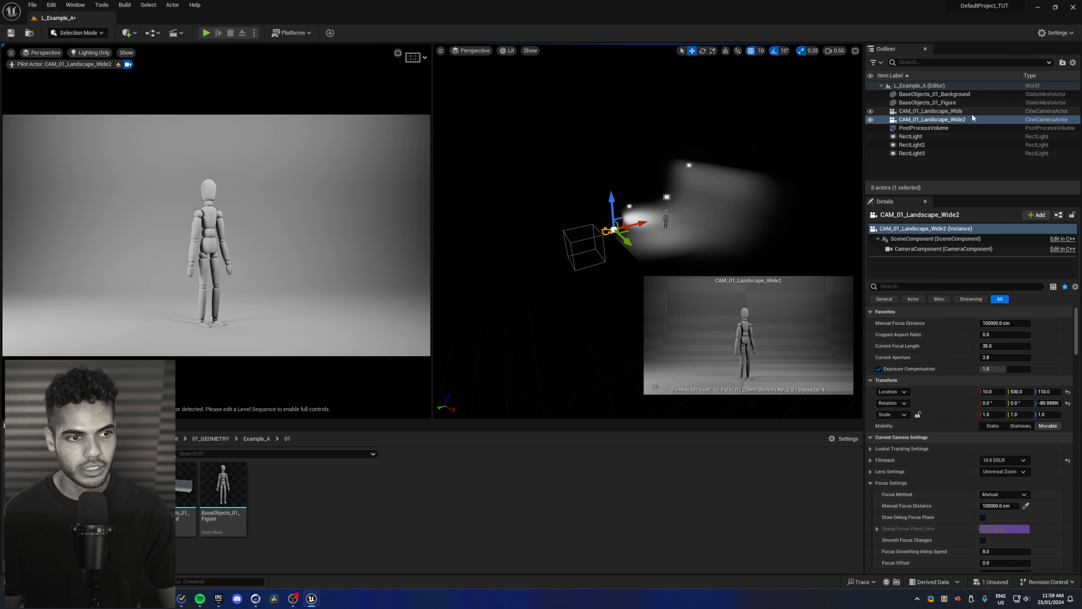
pyautogui.click(950, 120)
pyautogui.click(951, 120)
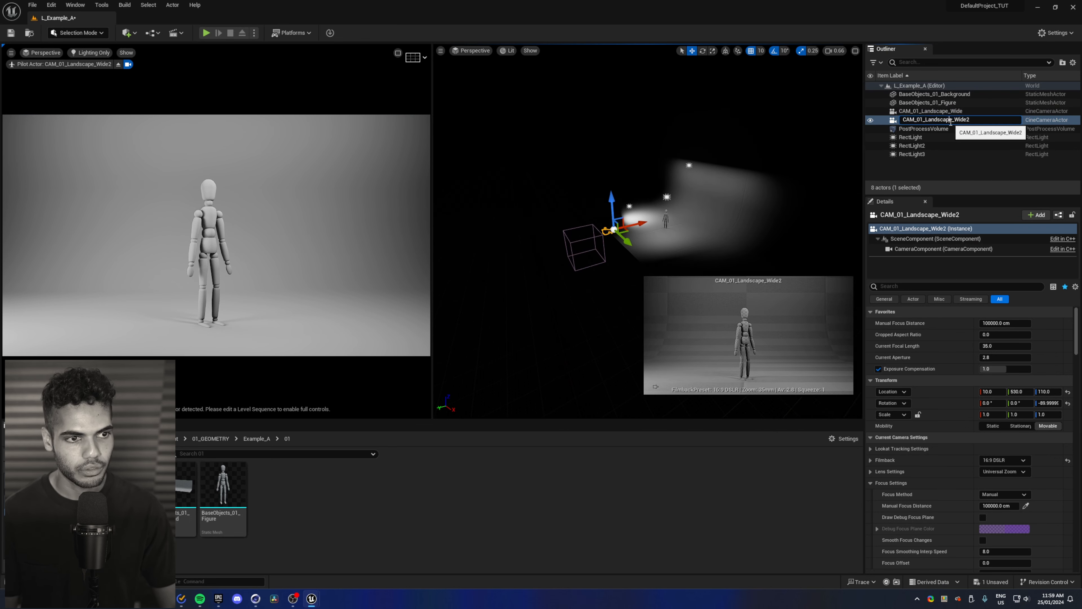
pyautogui.moveTo(951, 122); pyautogui.dragTo(924, 121)
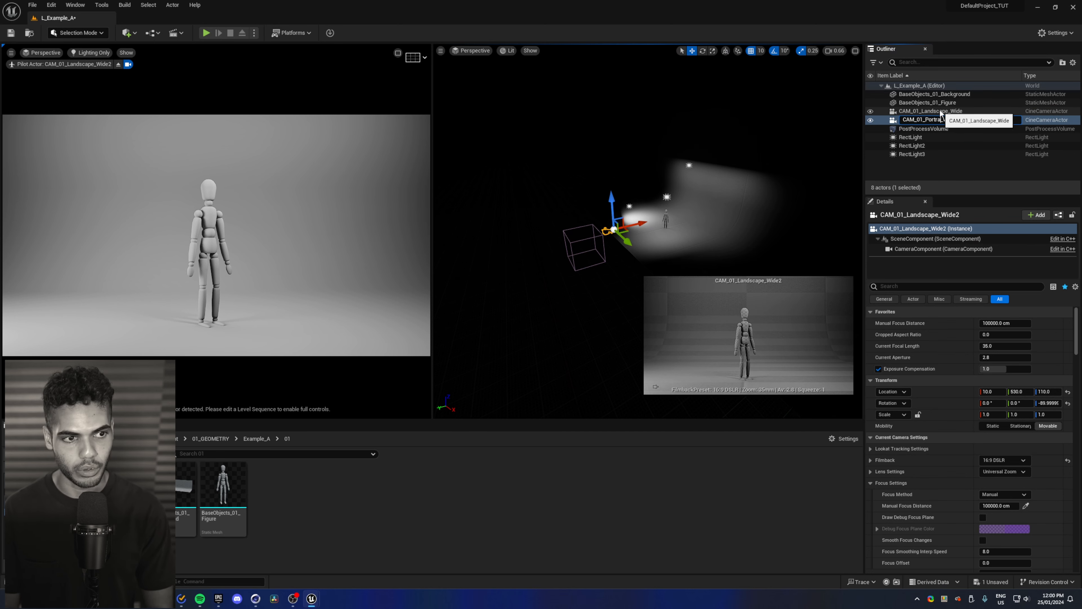
pyautogui.write('Portrait_')
pyautogui.press('Return')
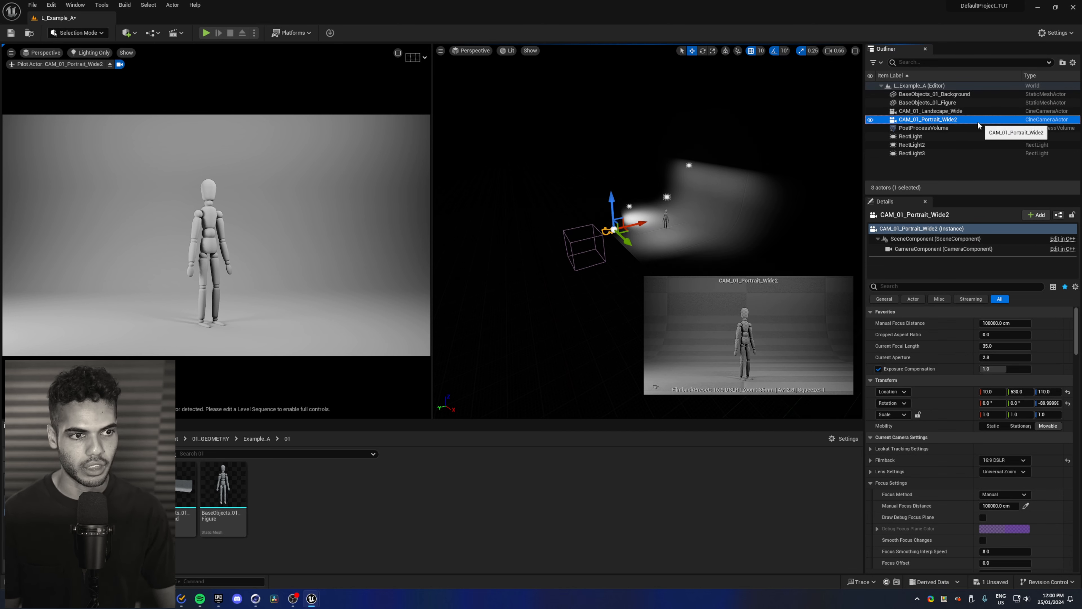
pyautogui.click(971, 121)
pyautogui.press('BackSpace')
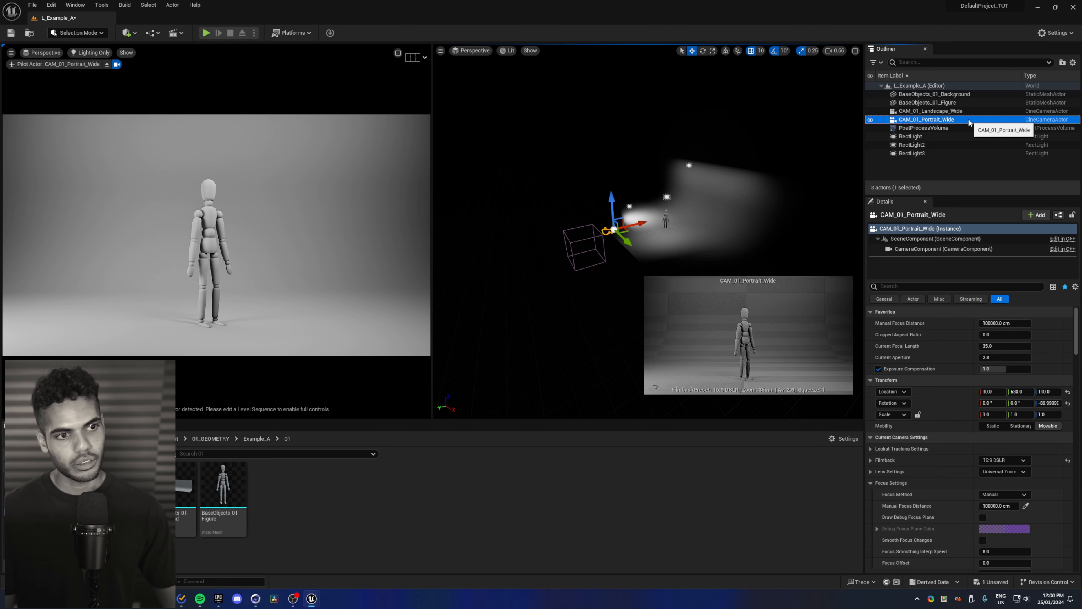
pyautogui.press('Return')
# - Set the portrait camera's cropped aspect ratio to 0.5625 and its X location to 0
pyautogui.click(1004, 334)
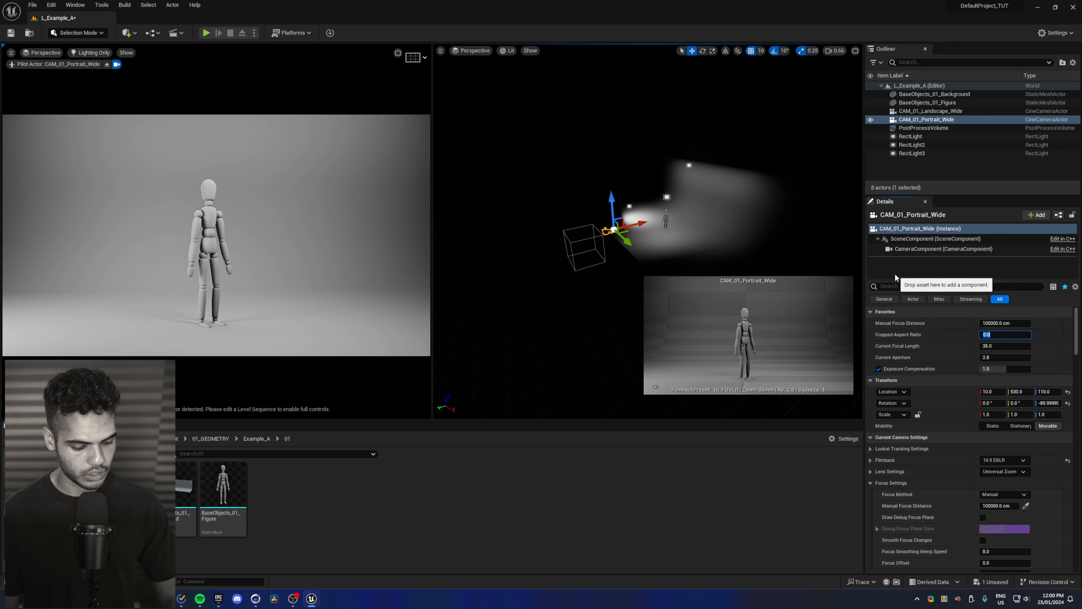
pyautogui.write('0.5625')
pyautogui.press('Return')
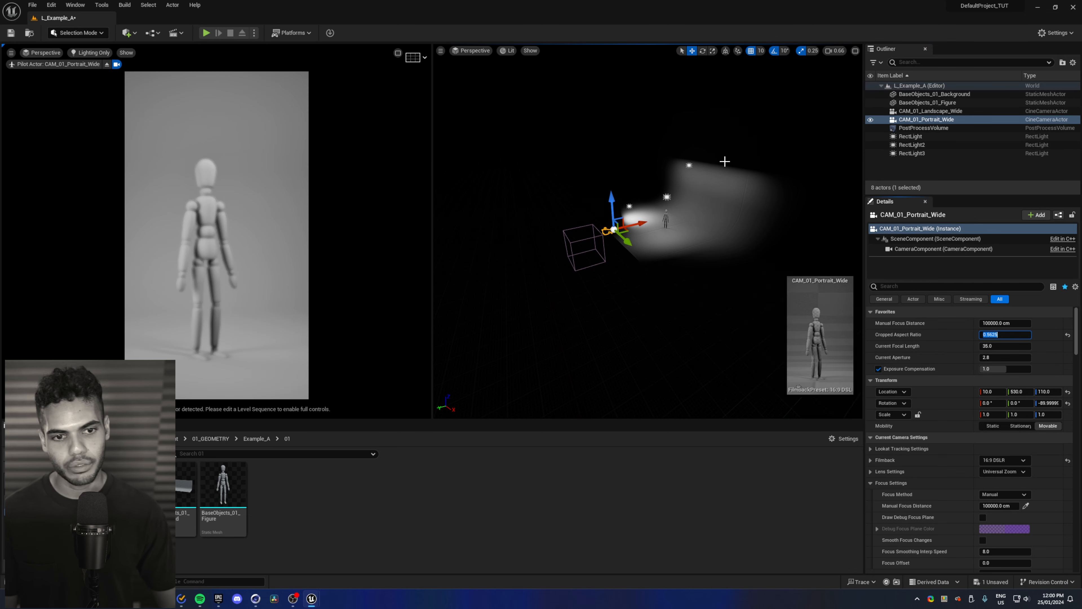
pyautogui.click(996, 392)
pyautogui.write('0')
pyautogui.press('Return')
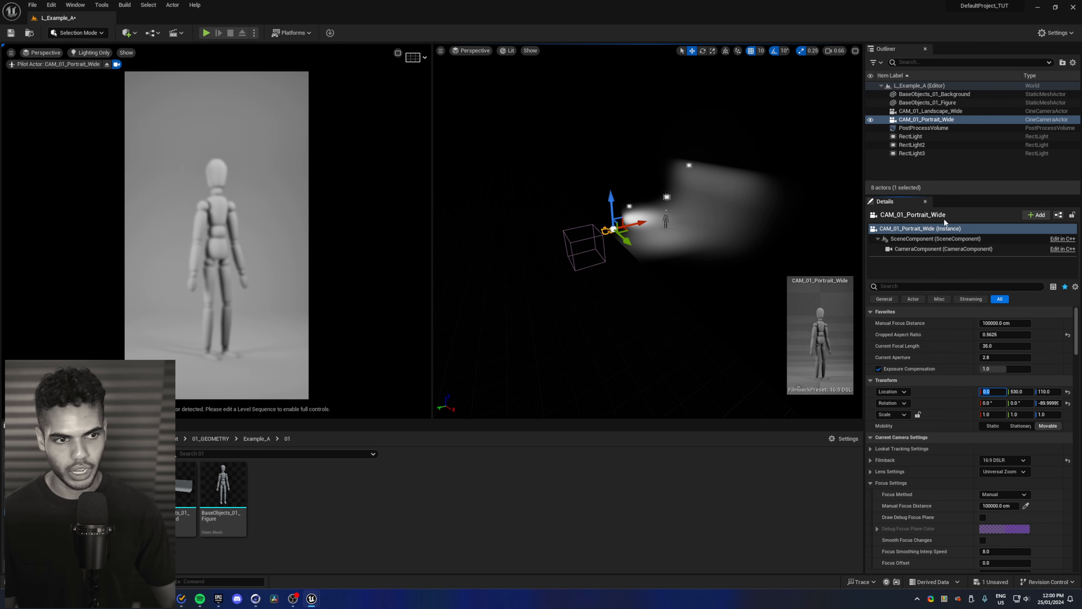
# - Set CAM_01_Portrait_Wide's manual focus distance by sampling the figure's chest in the camera view
pyautogui.click(917, 120)
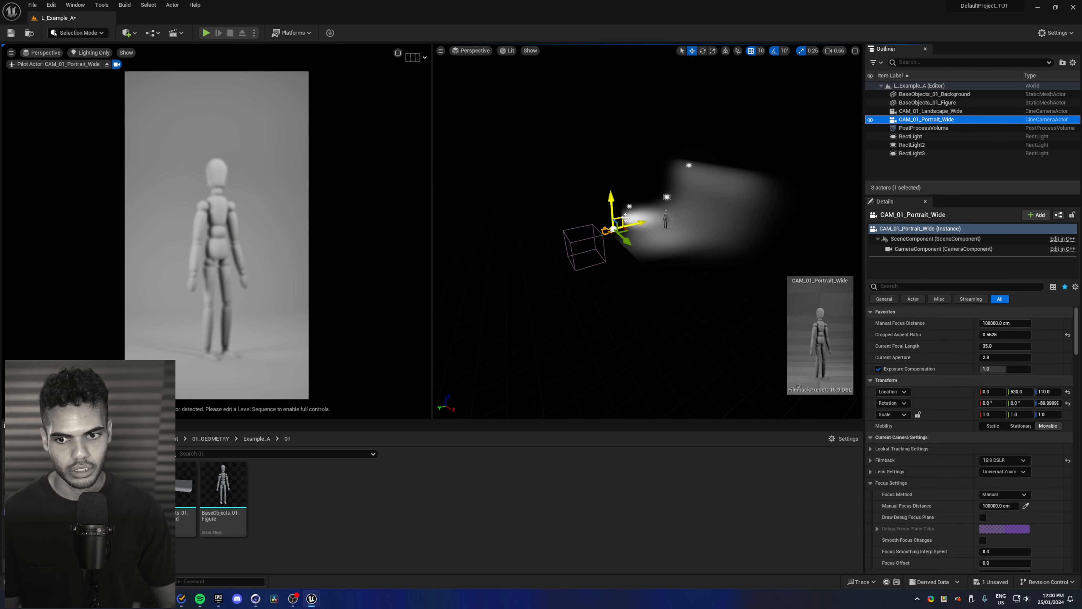
pyautogui.click(918, 517)
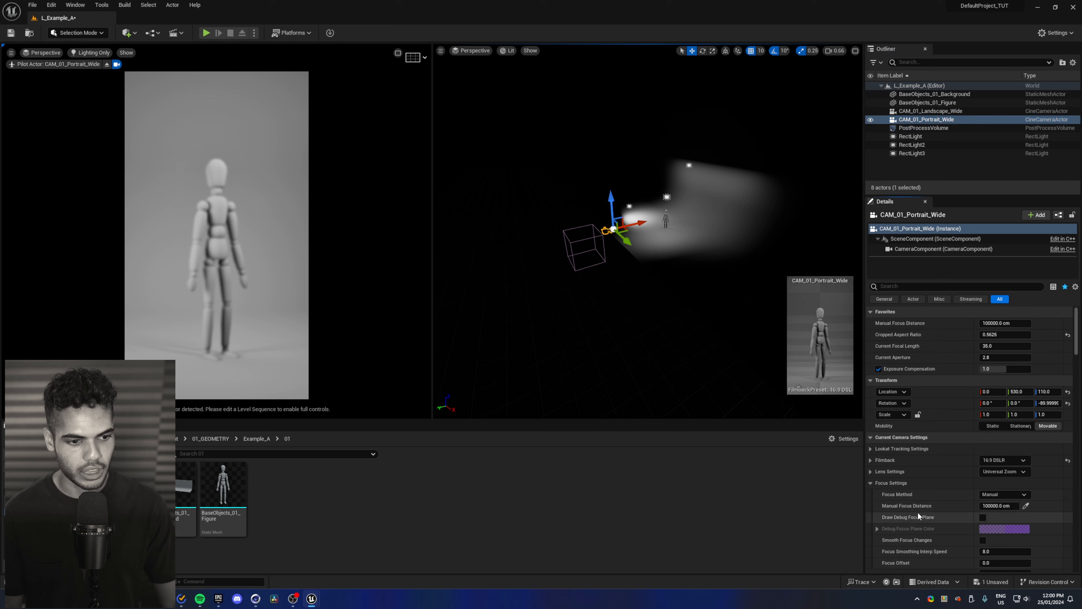
pyautogui.click(1026, 506)
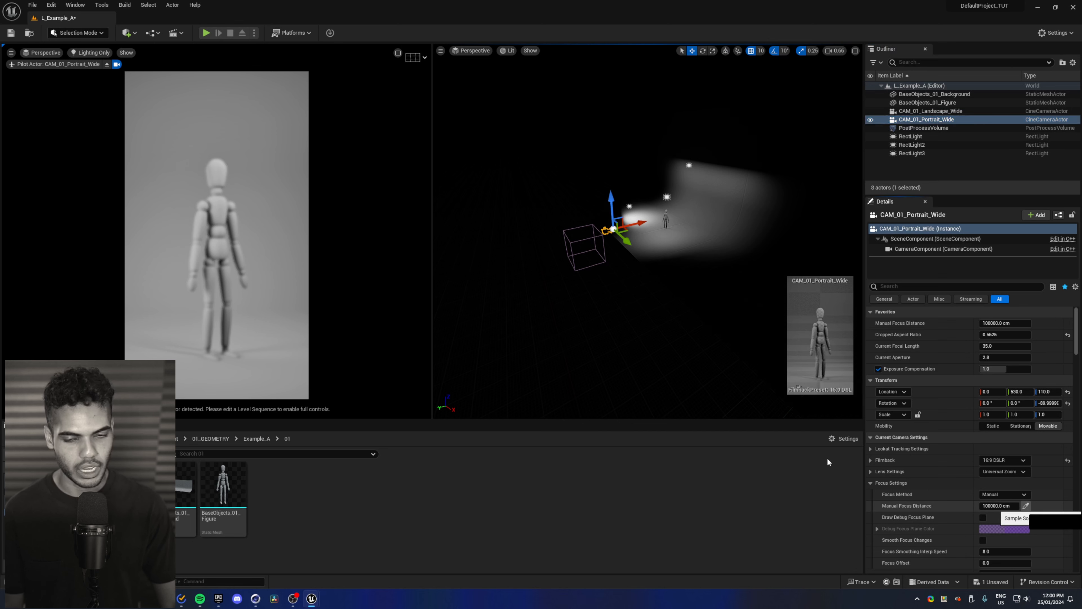
pyautogui.click(218, 208)
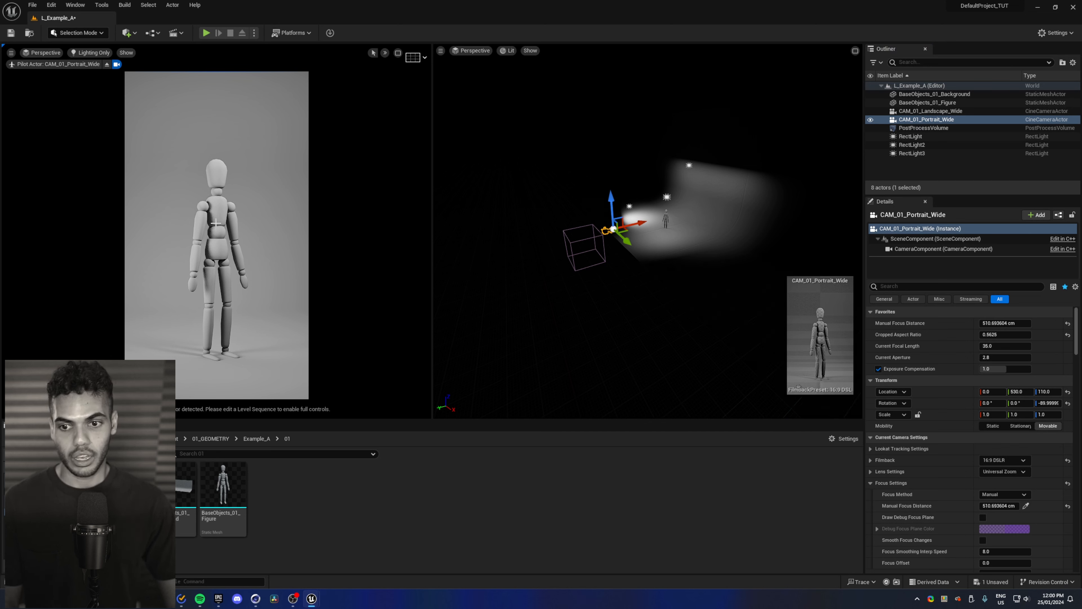
# - Reframe the figure in the portrait camera with a focal length of 50, placing the camera at Y 670 and Z 120
pyautogui.moveTo(612, 198); pyautogui.dragTo(645, 221)
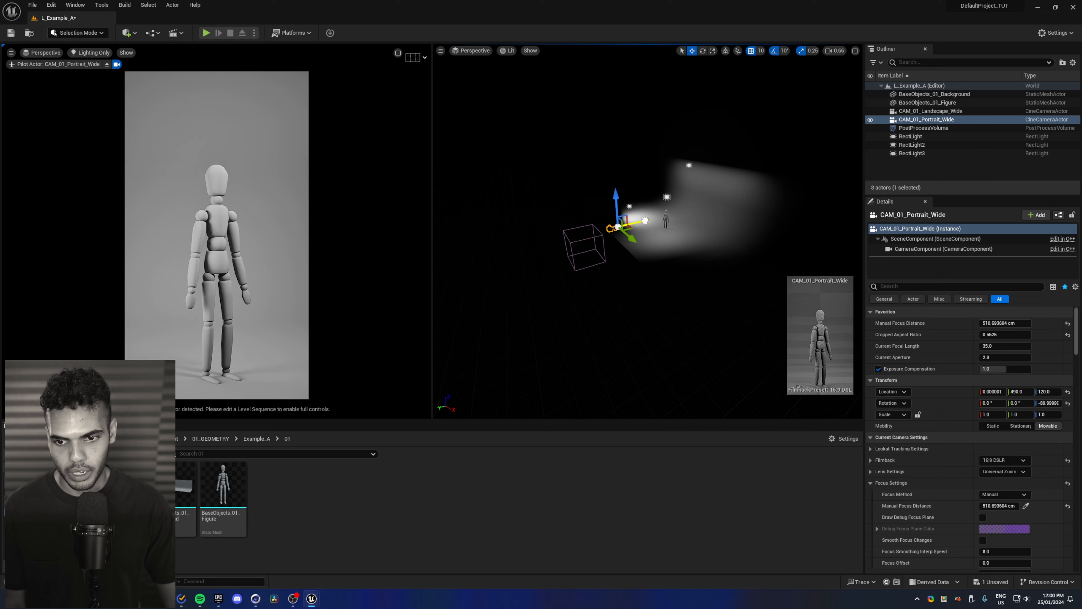
pyautogui.click(1005, 346)
pyautogui.write('50')
pyautogui.press('Return')
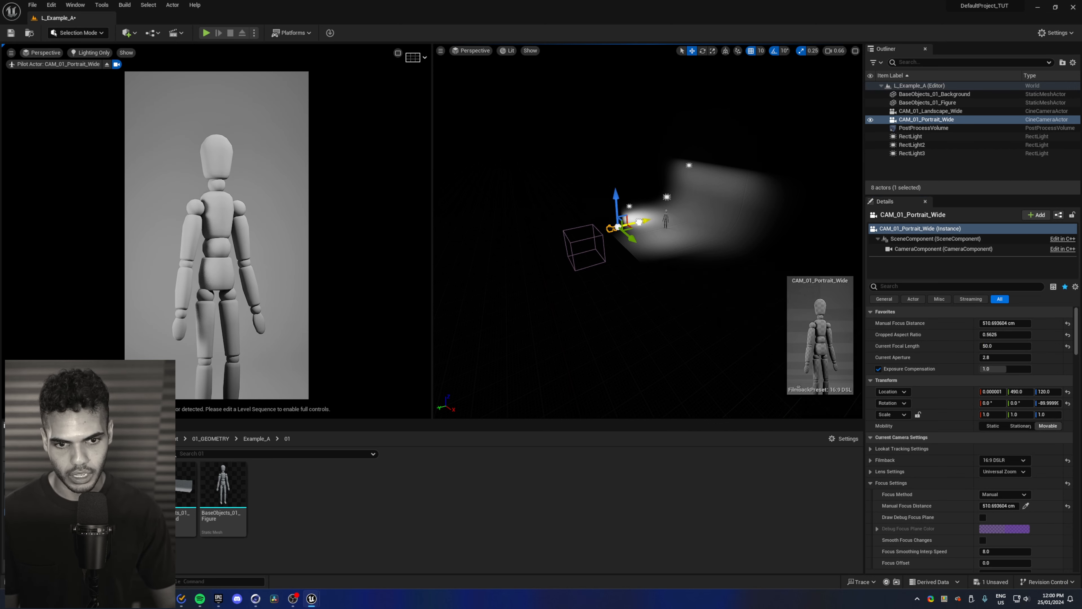
pyautogui.moveTo(639, 223); pyautogui.dragTo(618, 221)
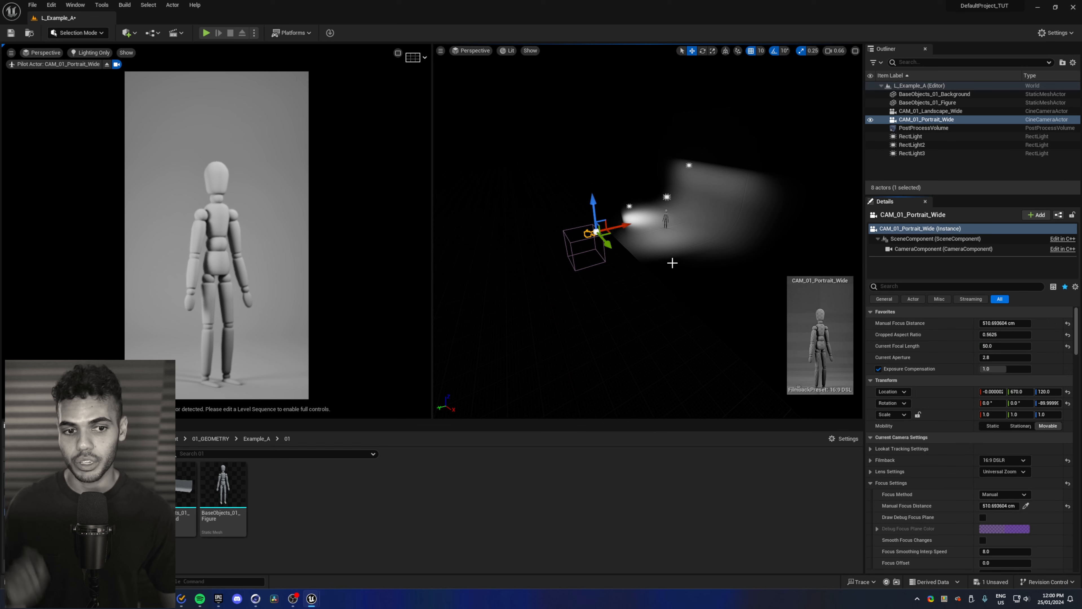
# - Add a basic empty Actor and place it at the figure's chest, at X 0, Y 0, Z 120
pyautogui.moveTo(677, 257); pyautogui.dragTo(699, 255, button='right')
pyautogui.press('w')
pyautogui.scroll(1, 644, 225)
pyautogui.moveTo(644, 225); pyautogui.dragTo(644, 217, button='right')
pyautogui.press('Escape')
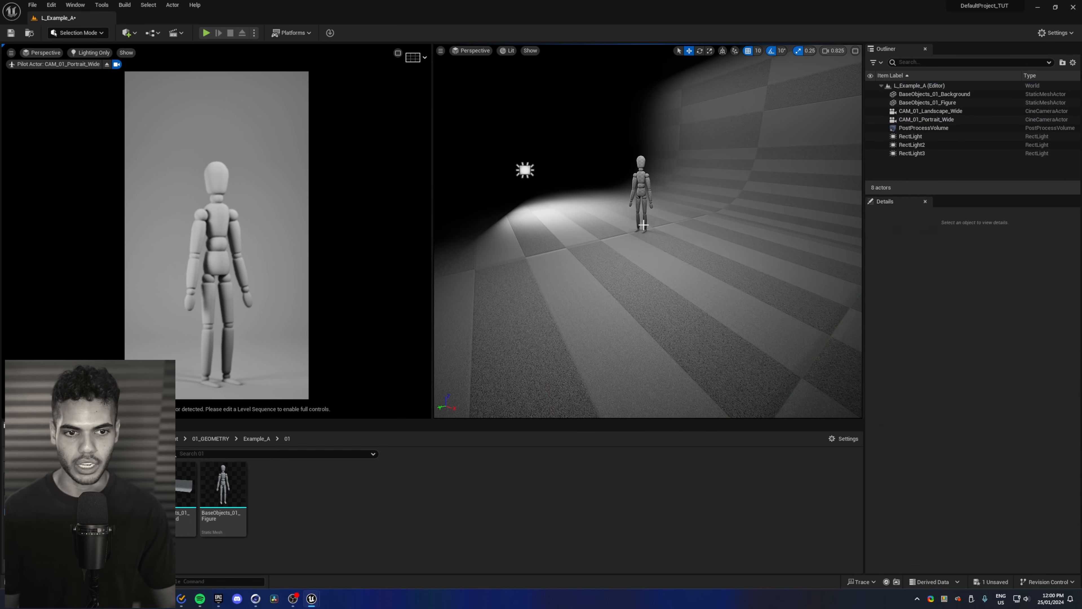
pyautogui.click(130, 33)
pyautogui.moveTo(179, 122)
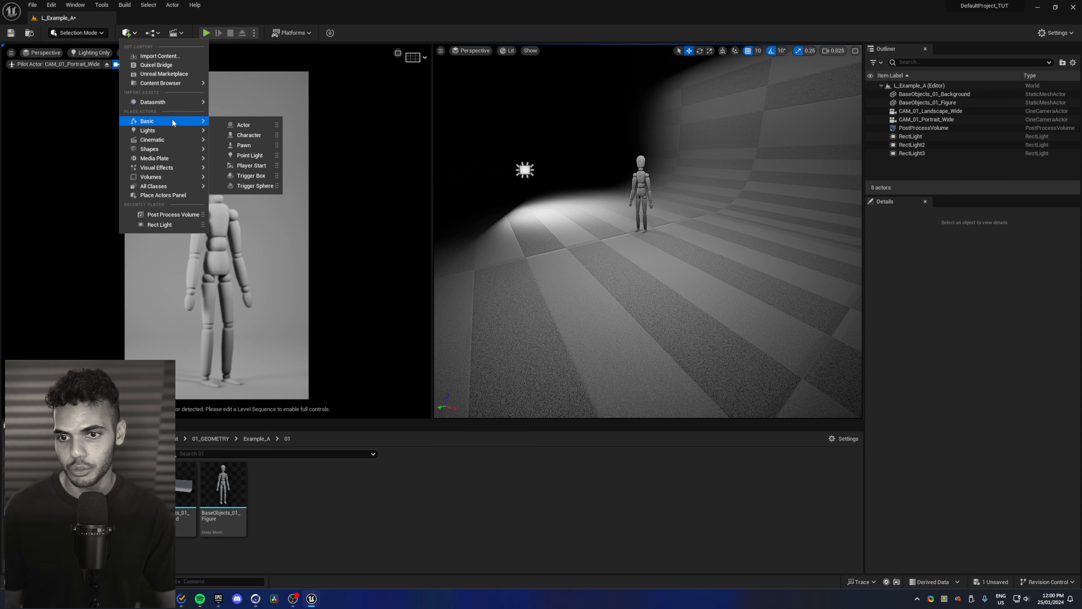
pyautogui.click(246, 123)
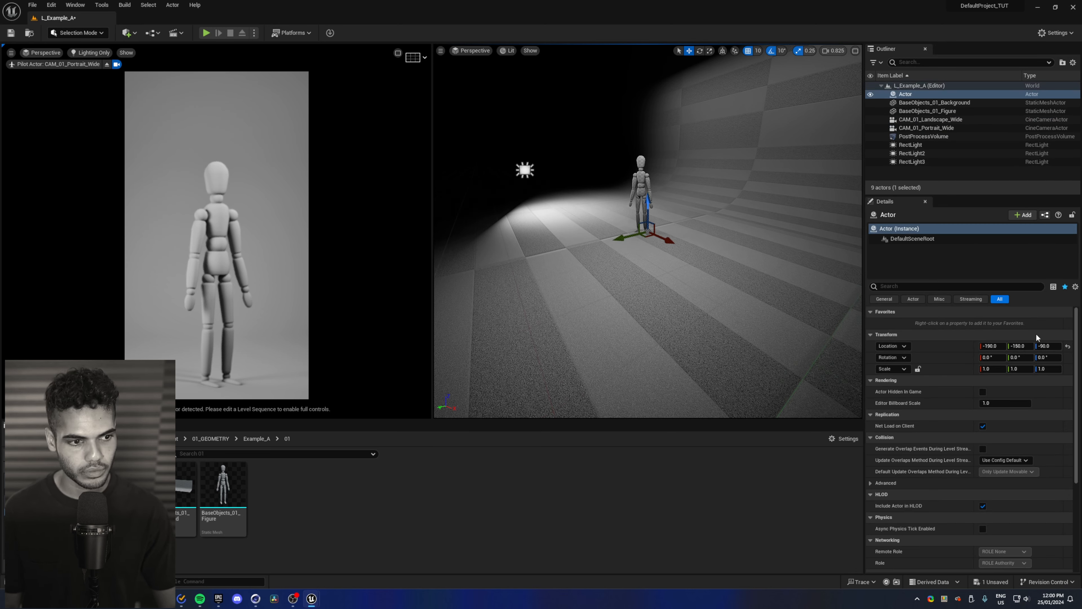
pyautogui.click(1068, 346)
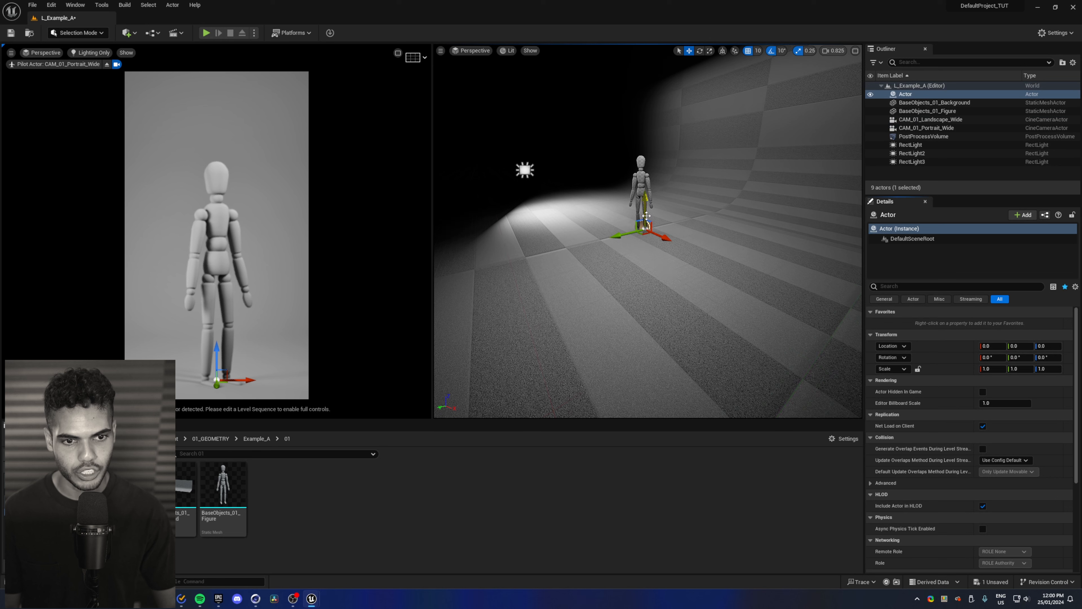
pyautogui.moveTo(646, 216); pyautogui.dragTo(647, 158)
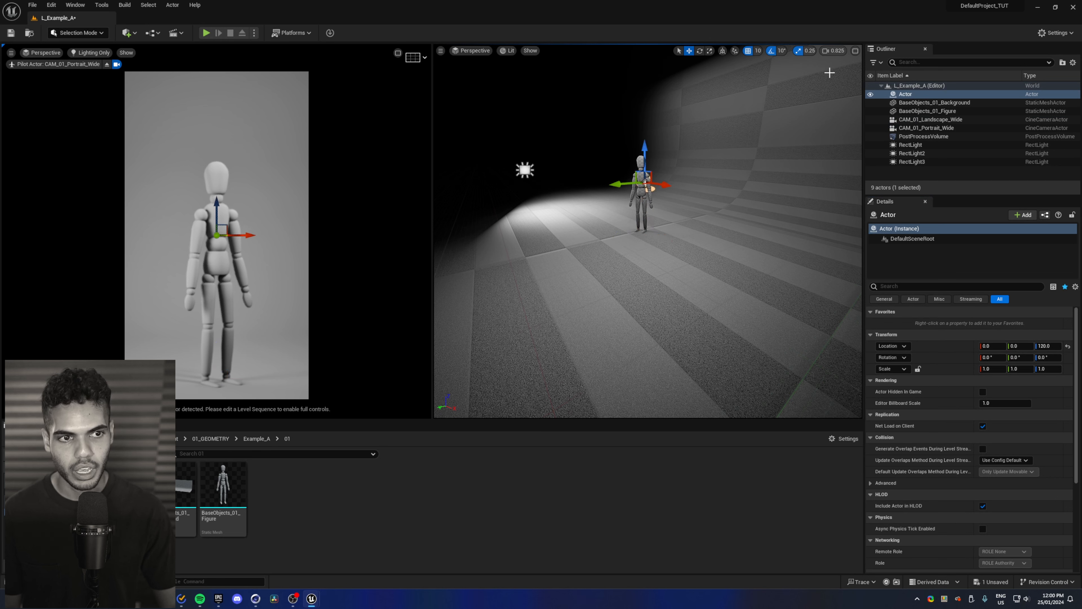
# - Turn off grid snapping and move the empty Actor to the front of the figure's face, at about Y 17.5, Z 163.4
pyautogui.click(747, 51)
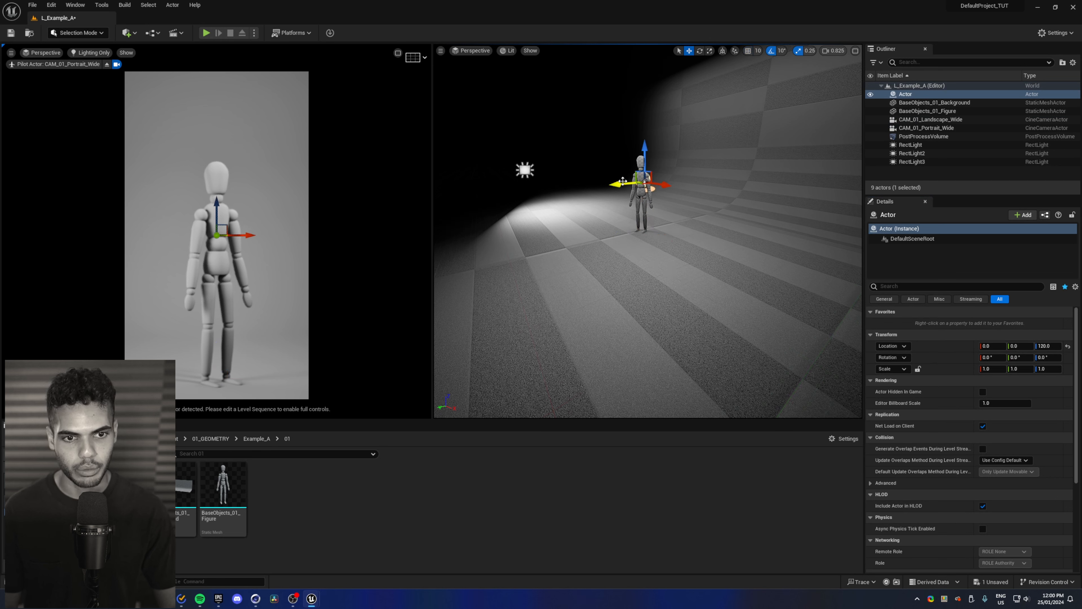
pyautogui.moveTo(622, 181); pyautogui.dragTo(616, 182)
pyautogui.press('w')
pyautogui.moveTo(620, 187); pyautogui.dragTo(623, 191, button='right')
pyautogui.scroll(-4, 621, 190)
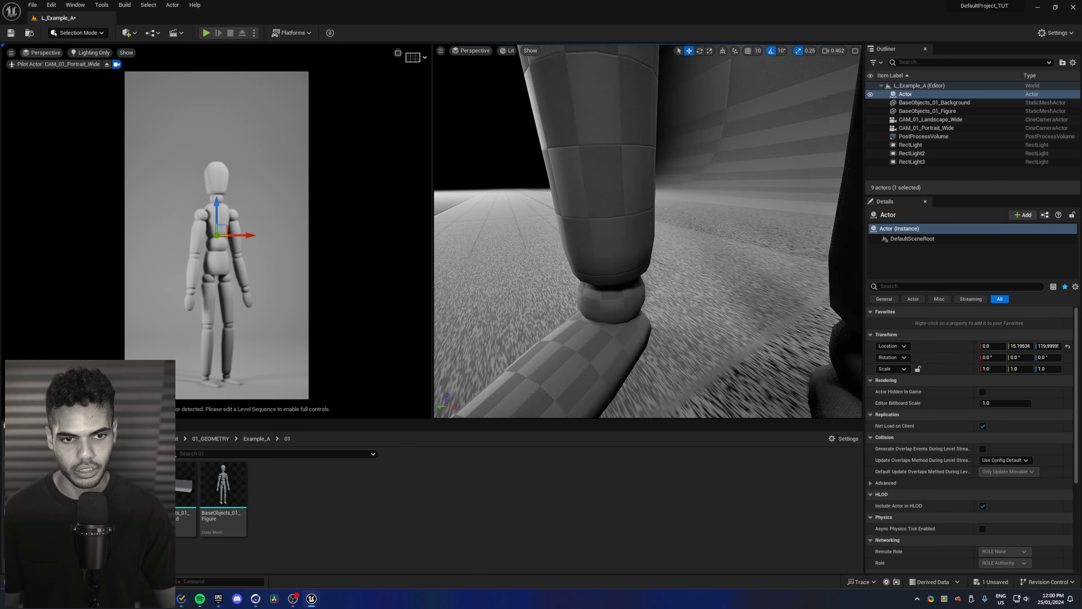
pyautogui.press('f')
pyautogui.scroll(-2, 631, 261)
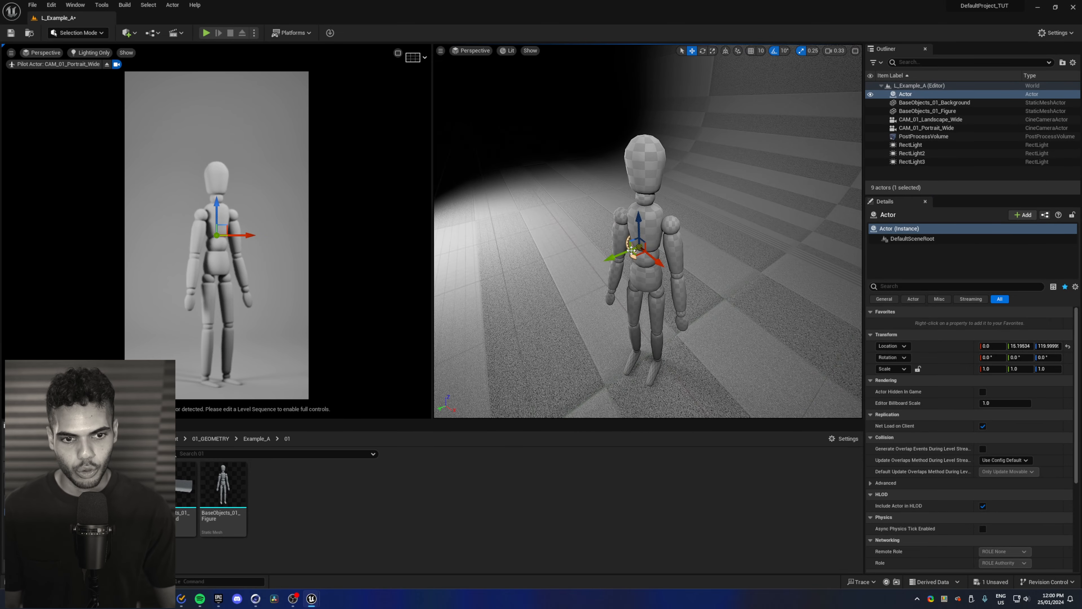
pyautogui.moveTo(625, 252); pyautogui.dragTo(608, 178)
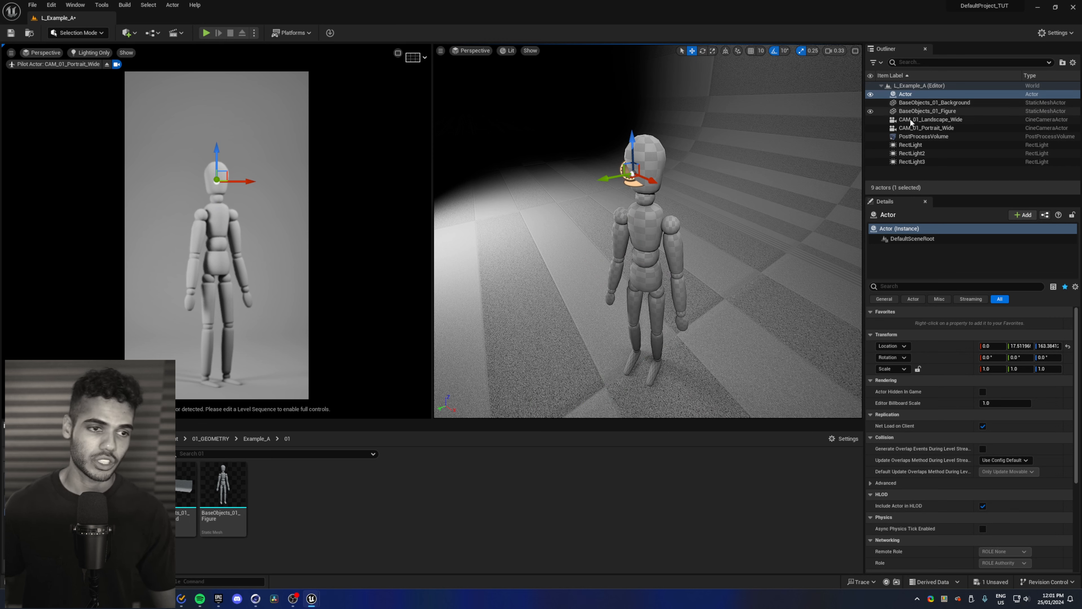
# - Rename the empty Actor as Focus_01
pyautogui.click(928, 94)
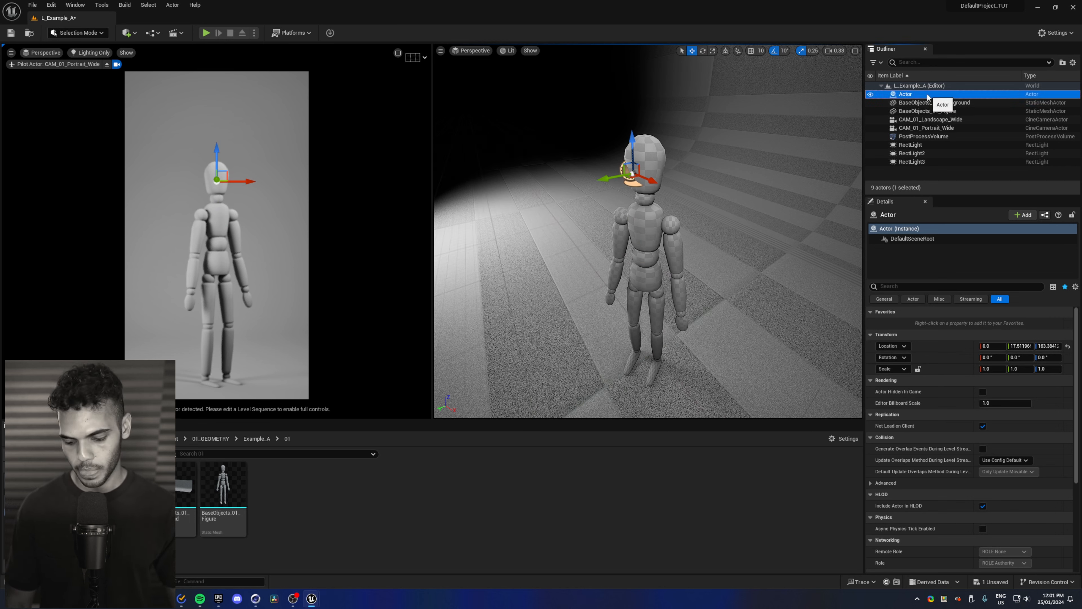
pyautogui.press('F2')
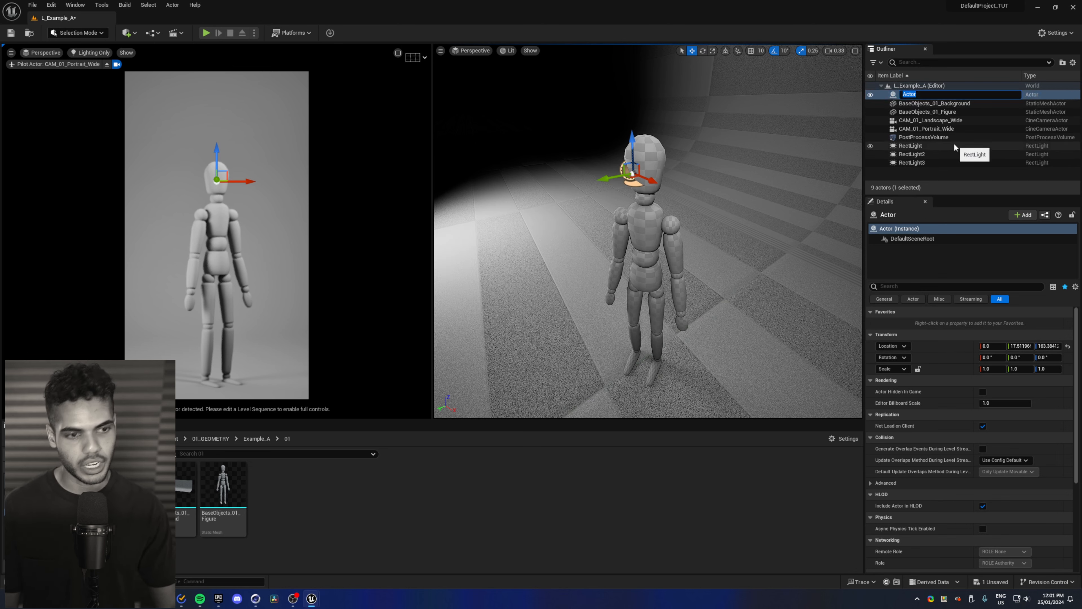
pyautogui.write('Focus_')
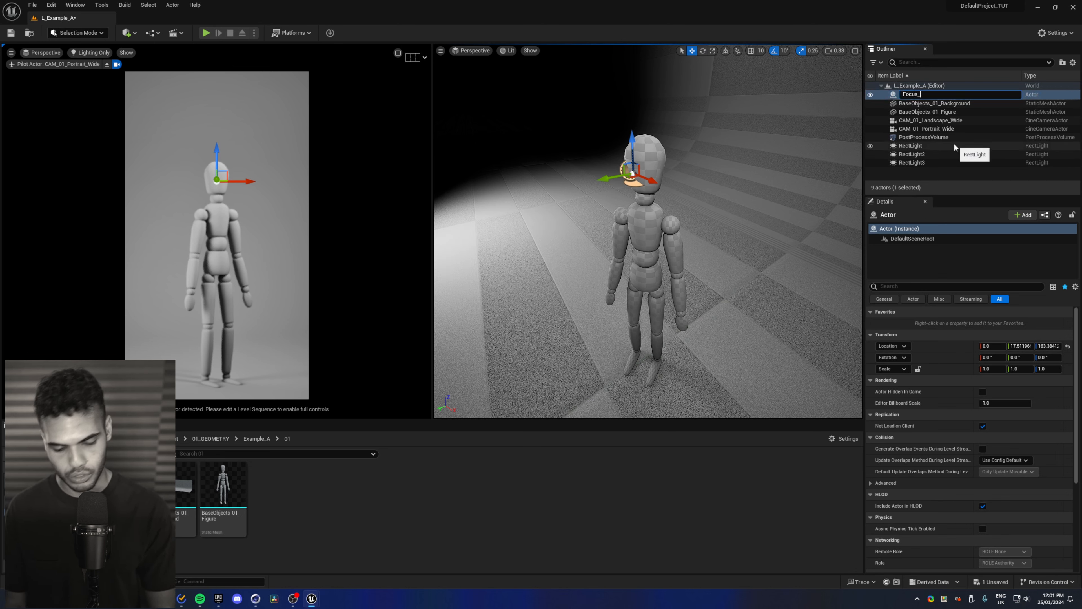
pyautogui.press('Return')
# - Set CAM_01_Portrait_Wide's focus method to Tracking, with Focus_01 as the actor to track
pyautogui.click(936, 120)
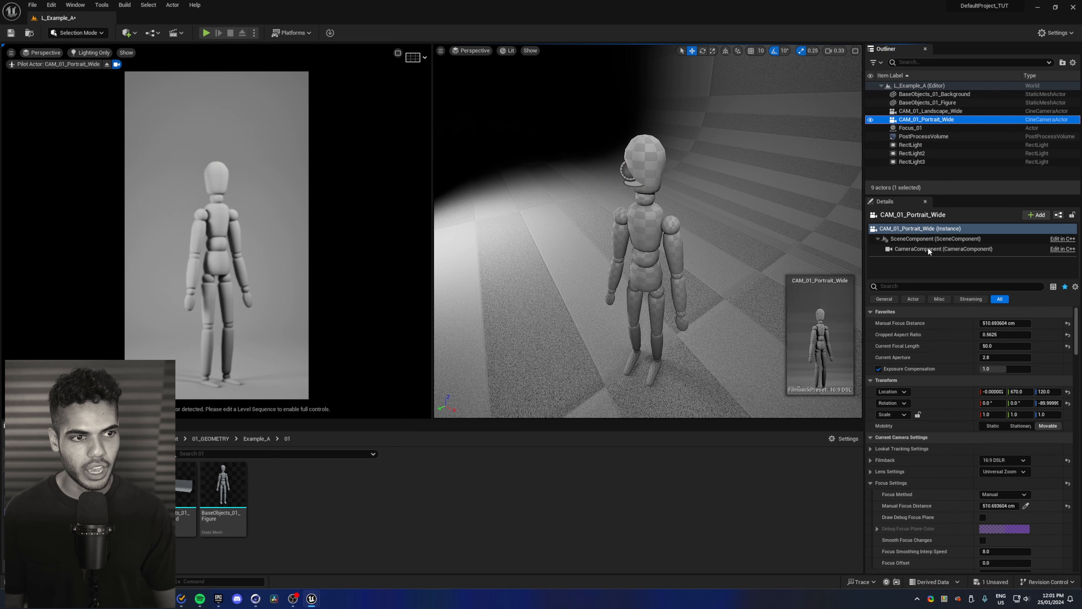
pyautogui.scroll(-3, 918, 480)
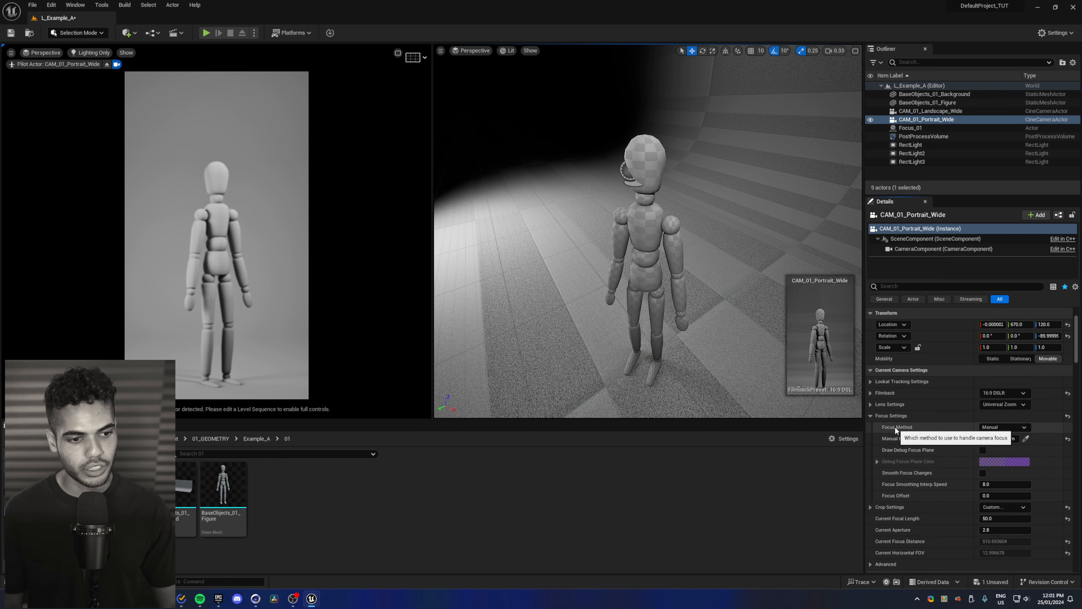
pyautogui.click(1001, 427)
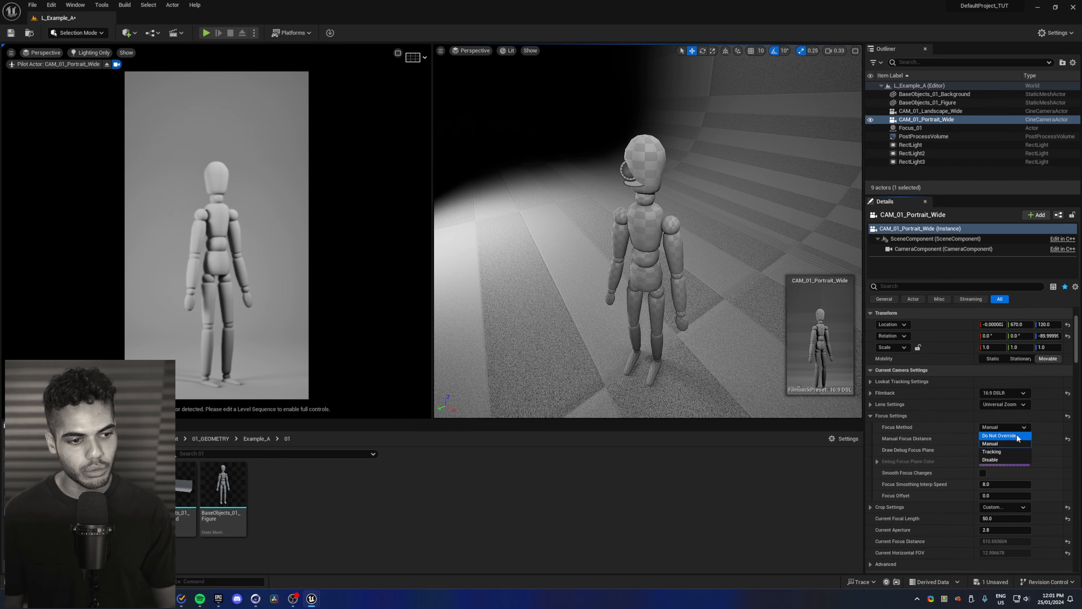
pyautogui.click(1016, 450)
pyautogui.click(877, 438)
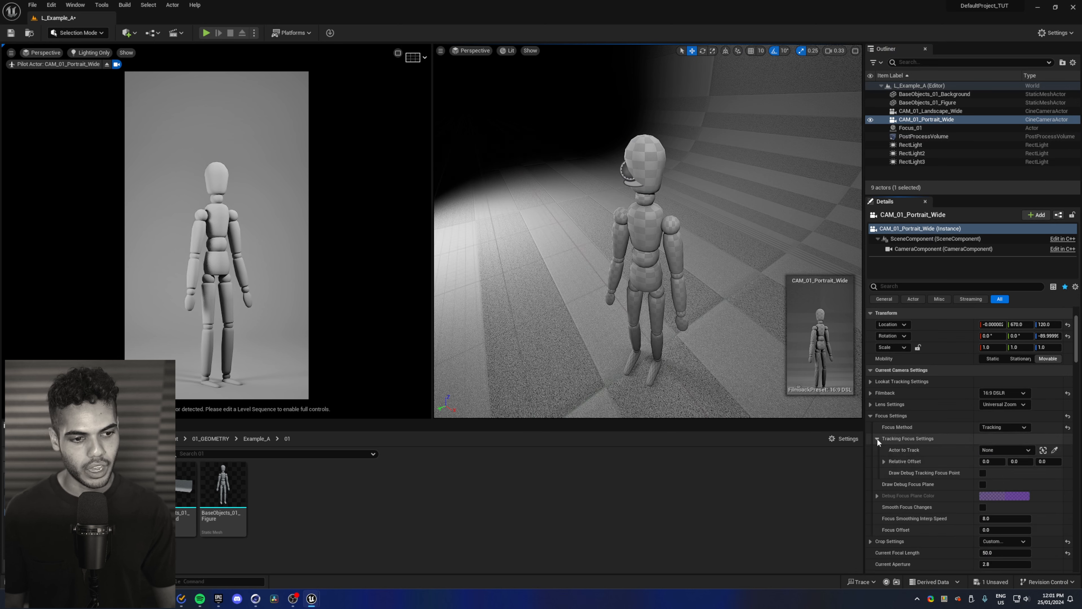
pyautogui.click(1020, 448)
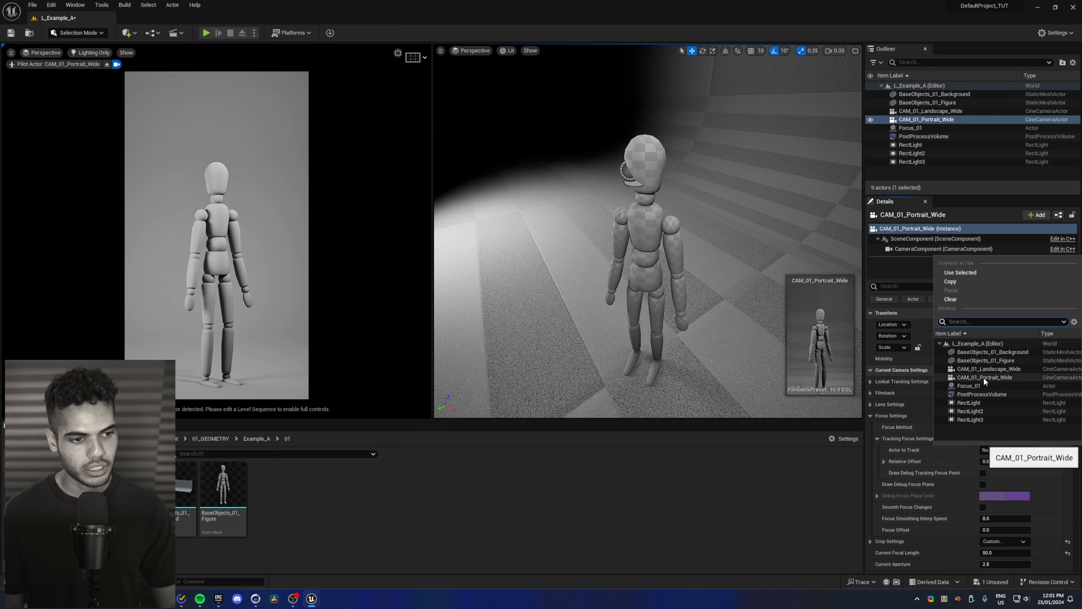
pyautogui.click(969, 386)
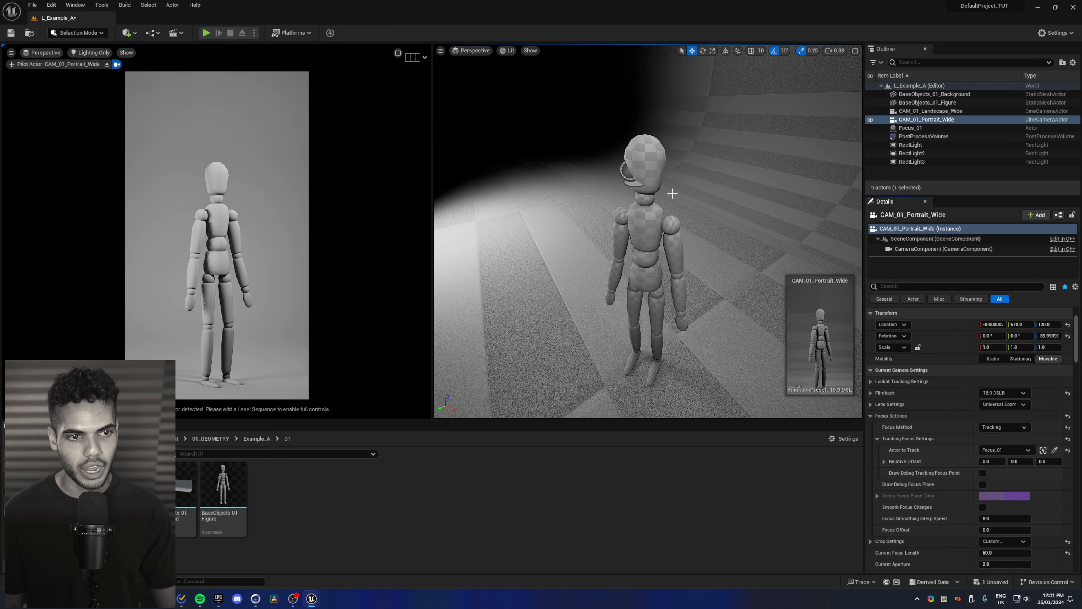
# - Move Focus_01 away from the figure along its Y axis to test the tracked focus, and undo the move
pyautogui.click(633, 182)
pyautogui.press('f')
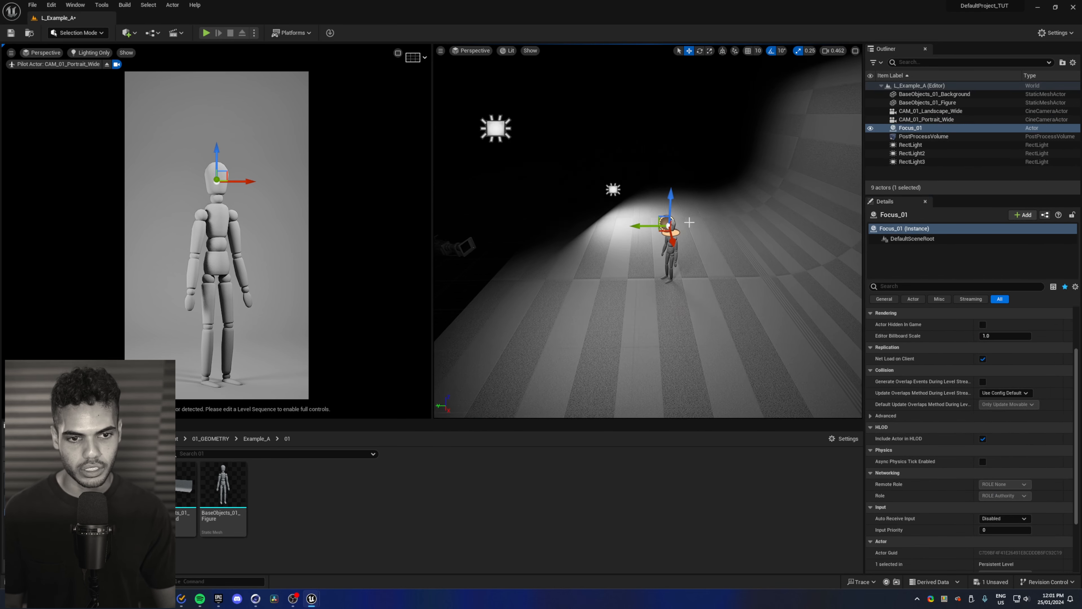
pyautogui.moveTo(641, 226); pyautogui.dragTo(487, 246)
pyautogui.hotkey('ctrl', 'z')
pyautogui.press('Escape')
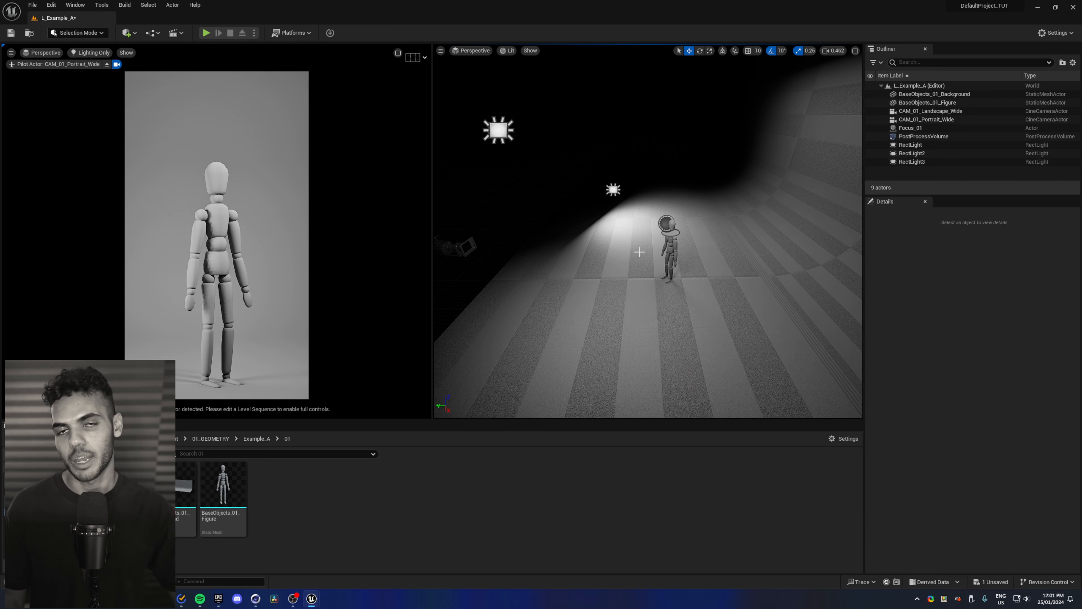
# - Set CAM_01_Landscape_Wide's focus method to Tracking, with Focus_01 as the actor to track
pyautogui.click(959, 111)
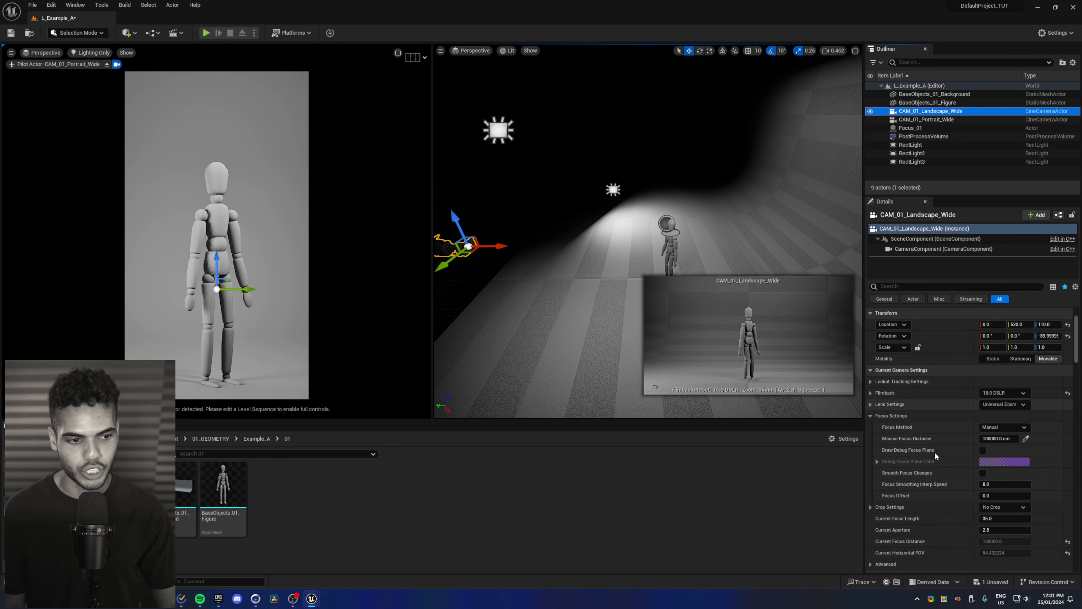
pyautogui.click(1013, 427)
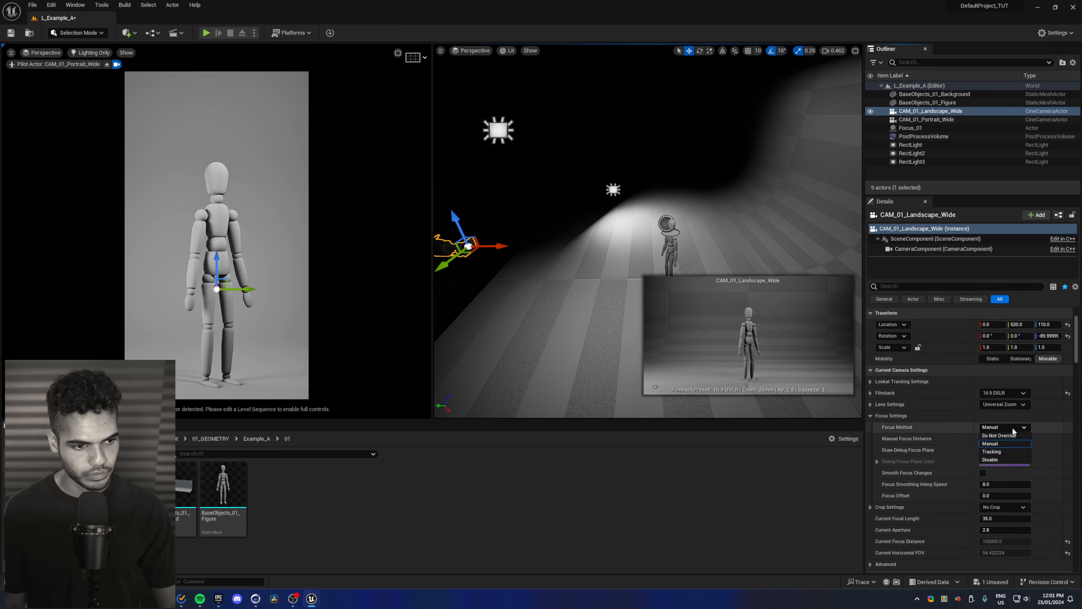
pyautogui.click(1002, 451)
pyautogui.click(1021, 451)
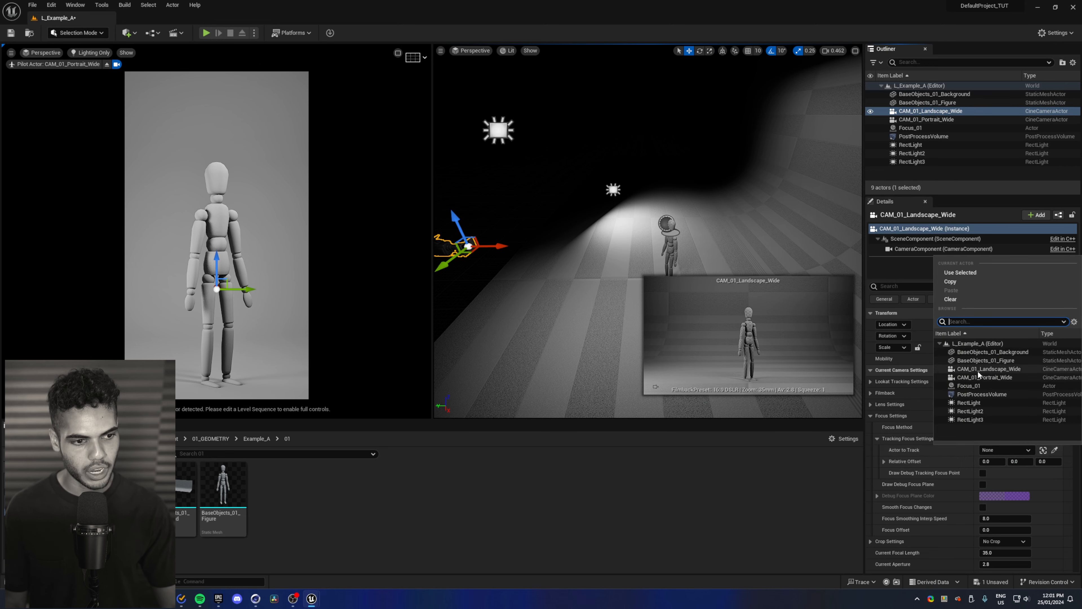
pyautogui.click(979, 386)
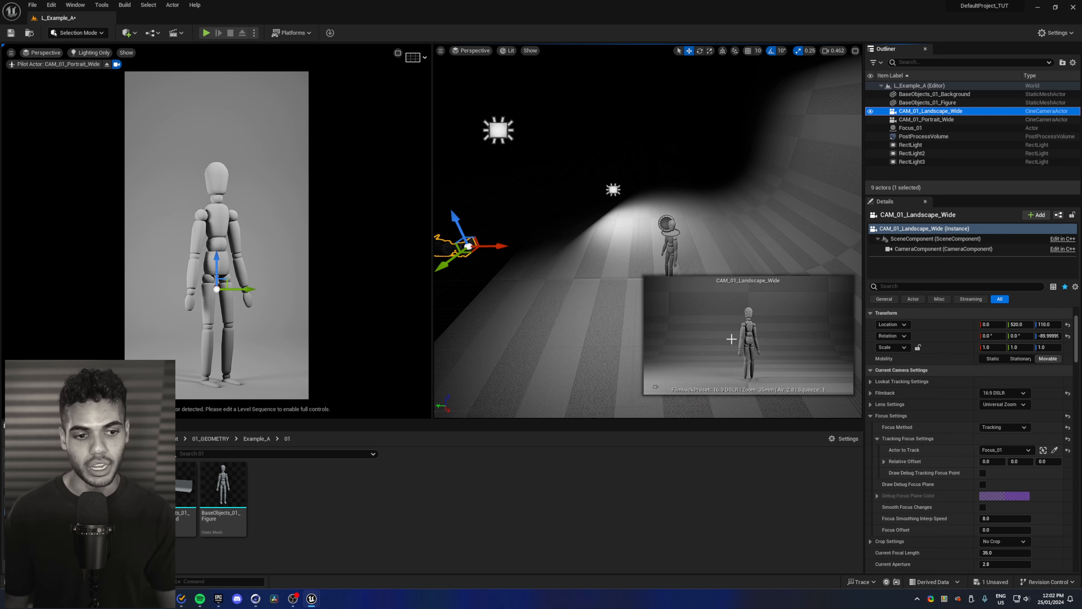
pyautogui.click(578, 231)
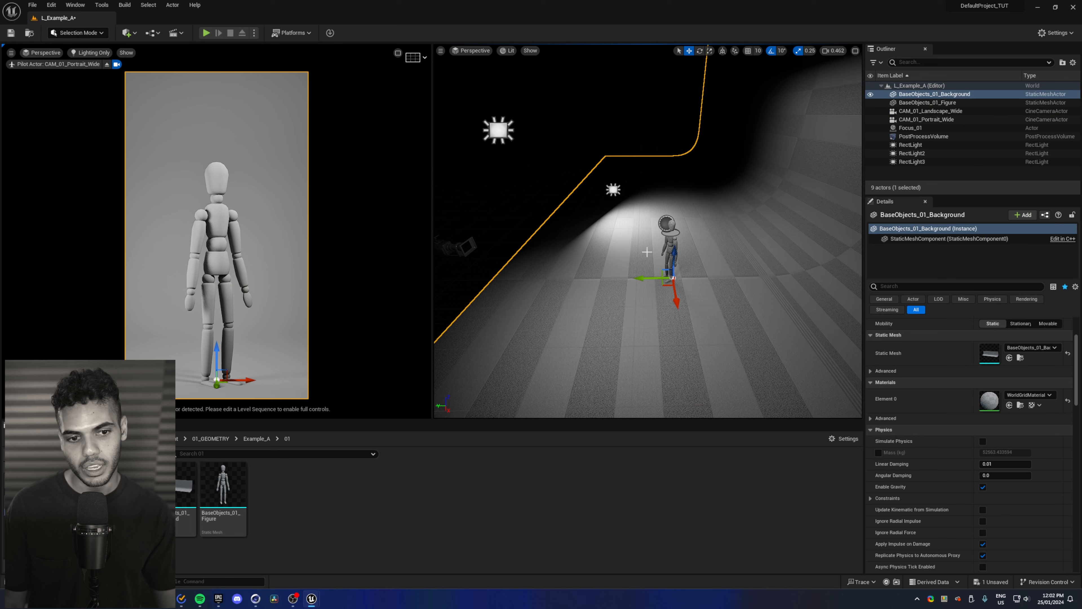
pyautogui.click(926, 119)
pyautogui.click(927, 103)
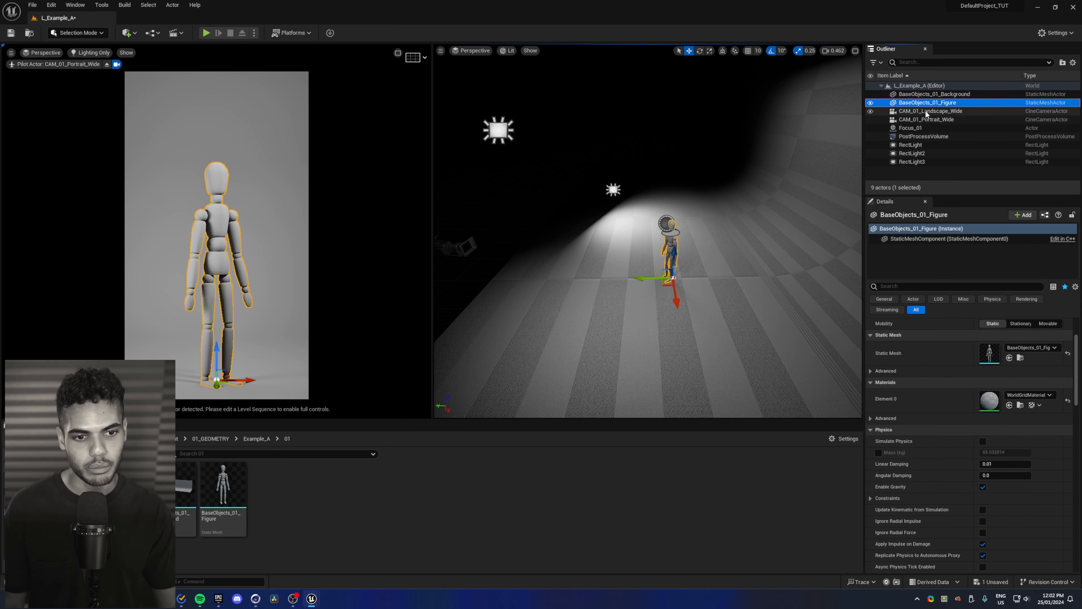
pyautogui.click(927, 112)
pyautogui.click(693, 195)
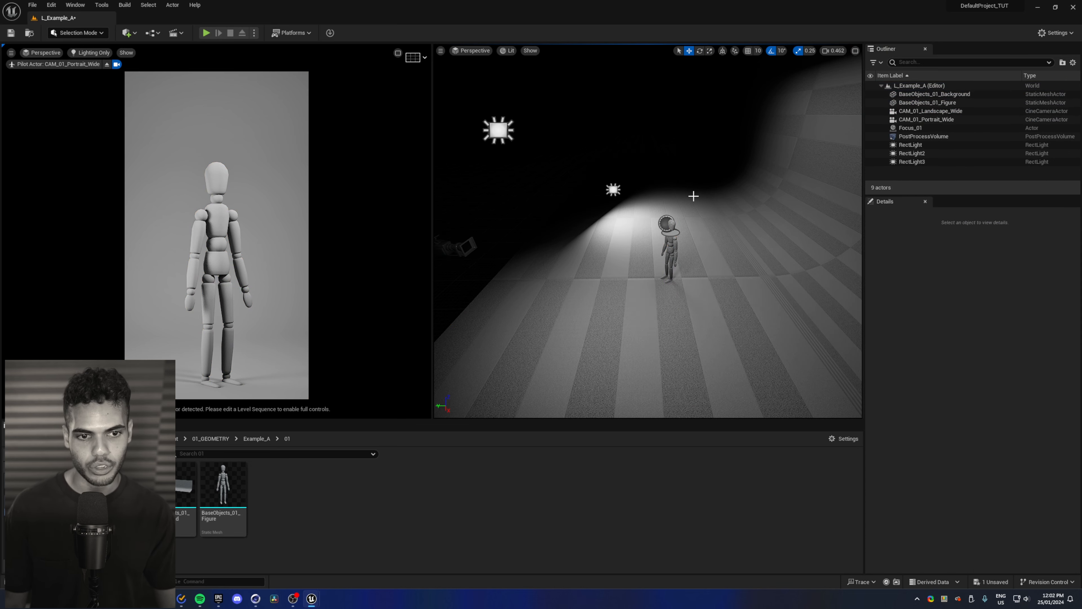
# - Search the Editor Preferences for "preview" and turn off Preview Selected Cameras for the level editor viewports
pyautogui.click(51, 5)
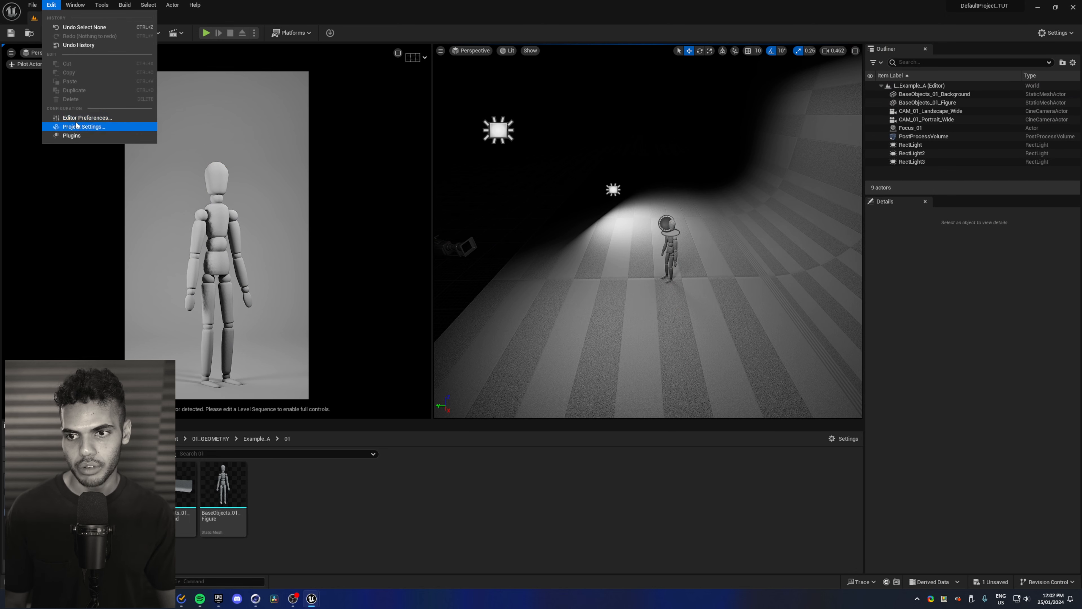
pyautogui.click(86, 118)
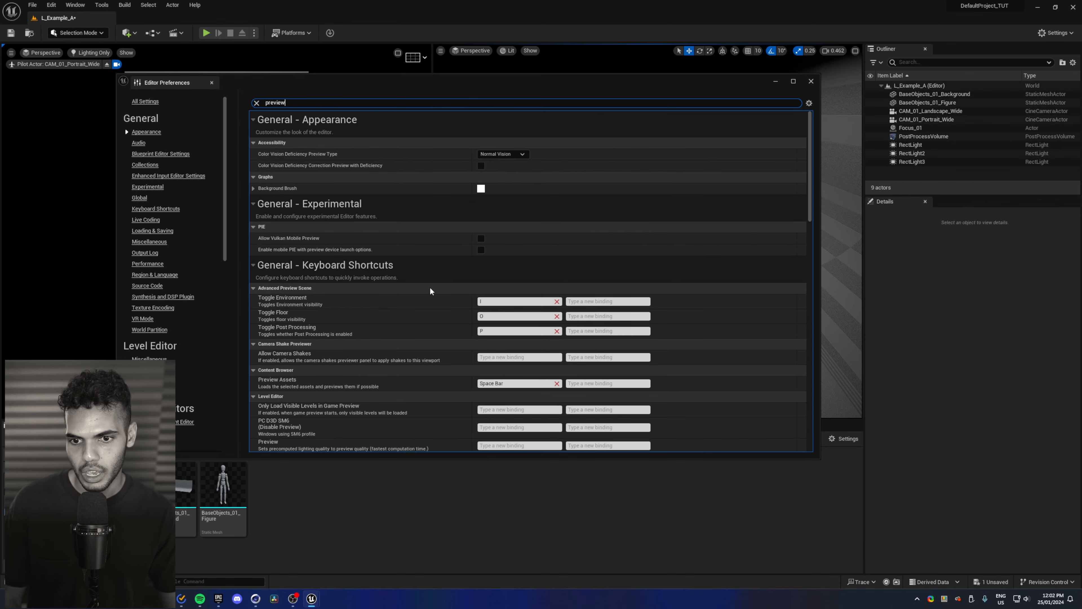
pyautogui.scroll(-10, 431, 291)
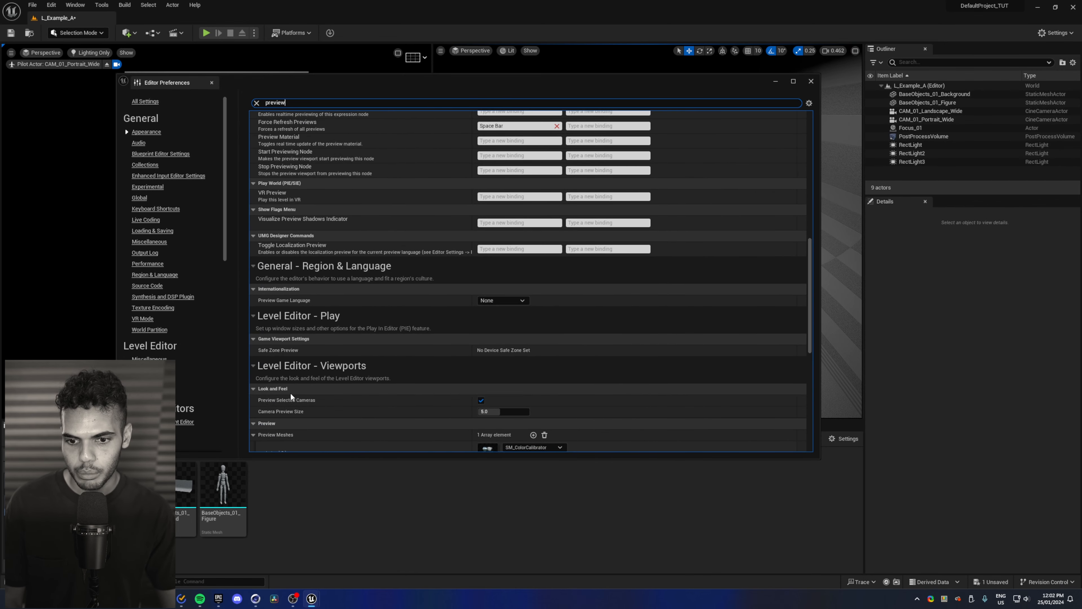
pyautogui.click(481, 400)
pyautogui.click(811, 82)
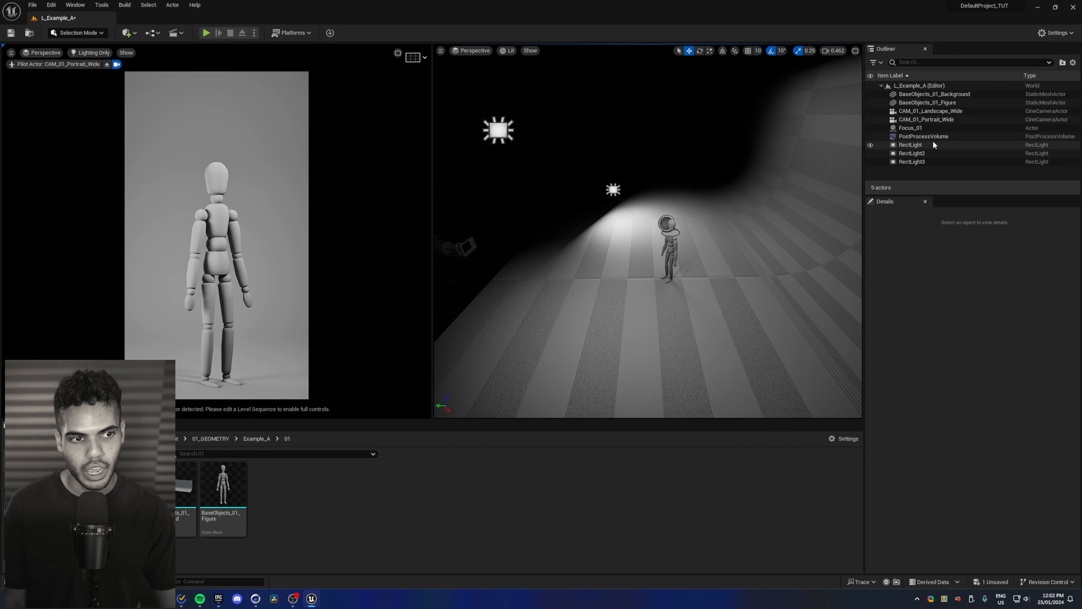
# - Rename the portrait camera as CAM_02_Portrait_Wide
pyautogui.click(930, 111)
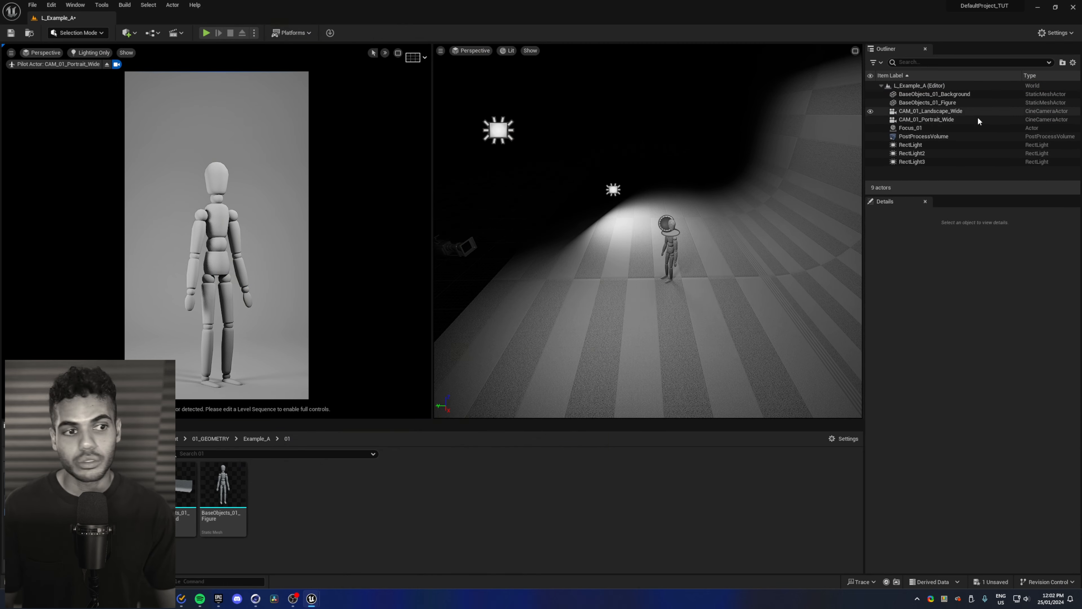
pyautogui.click(971, 120)
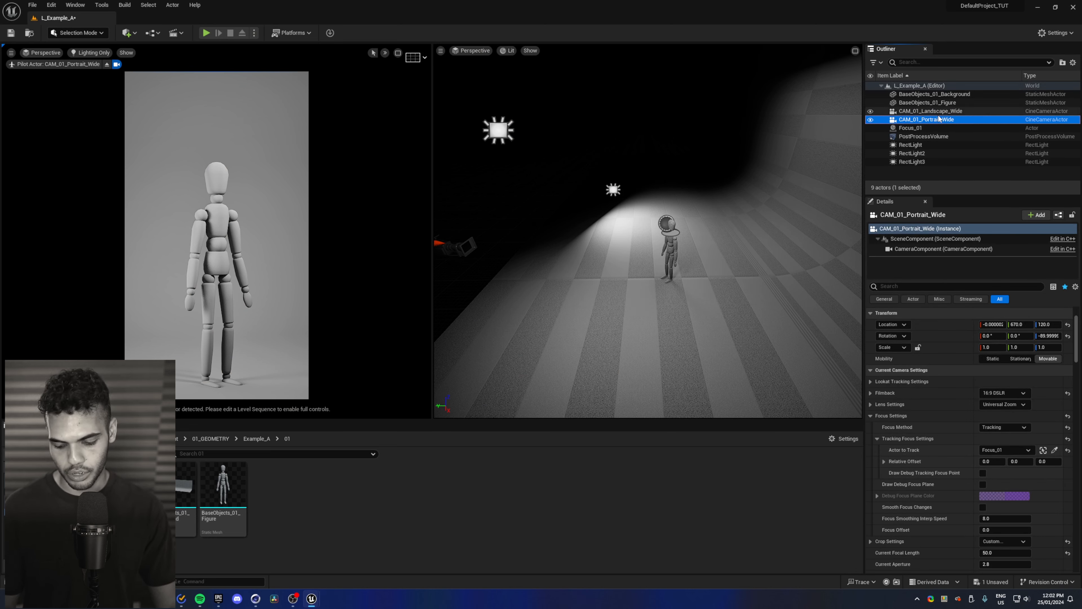
pyautogui.click(925, 120)
pyautogui.click(925, 119)
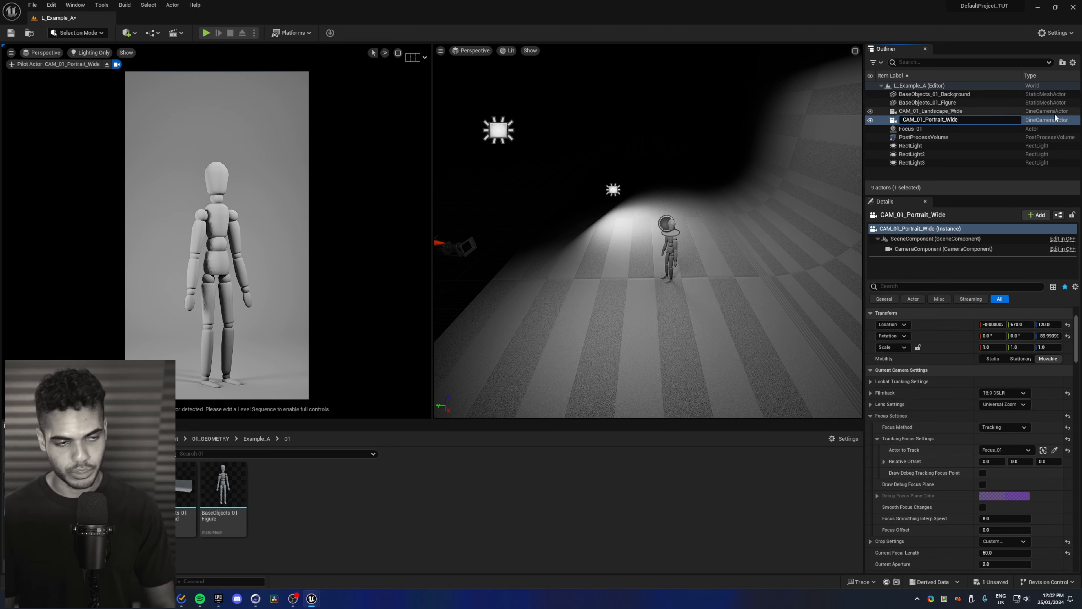
pyautogui.press('BackSpace')
pyautogui.write('2')
pyautogui.press('Return')
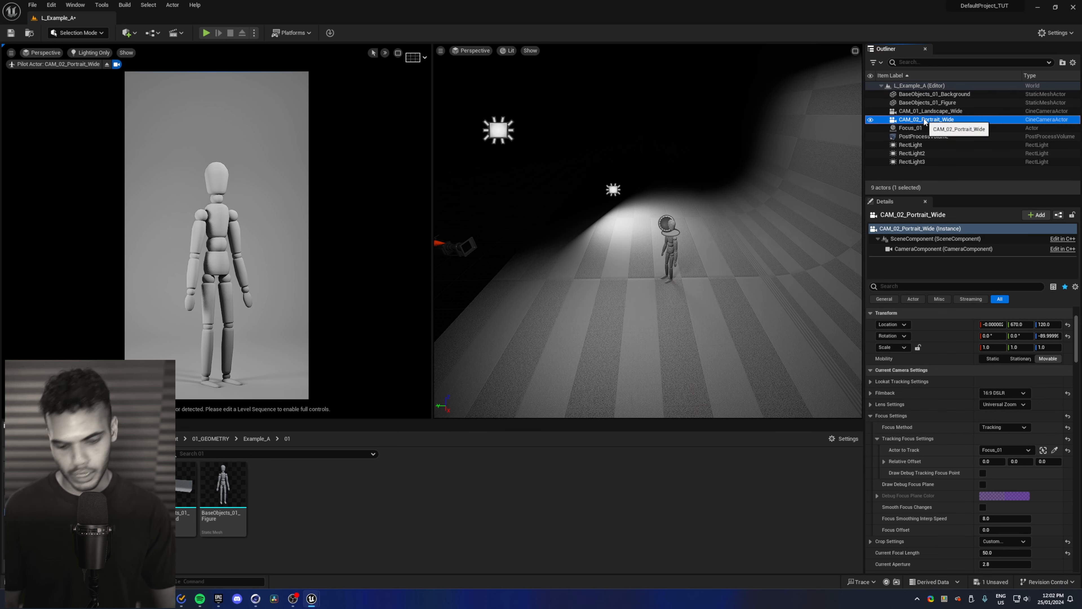
# - Duplicate CAM_02_Portrait_Wide and name the copy CAM_03_Portrait_Close
pyautogui.hotkey('ctrl', 'd')
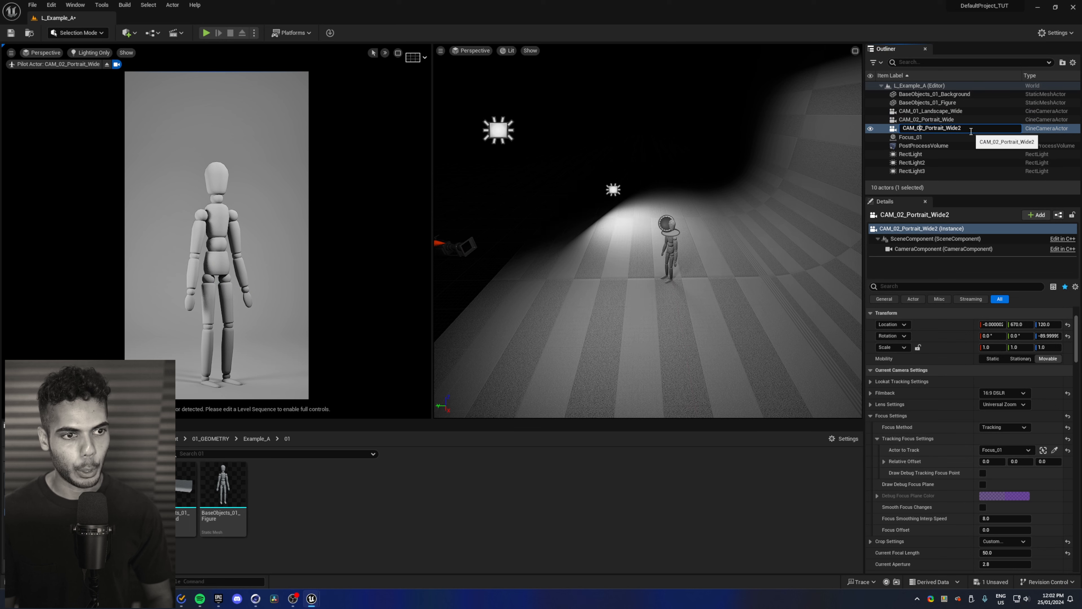
pyautogui.press('BackSpace')
pyautogui.write('3')
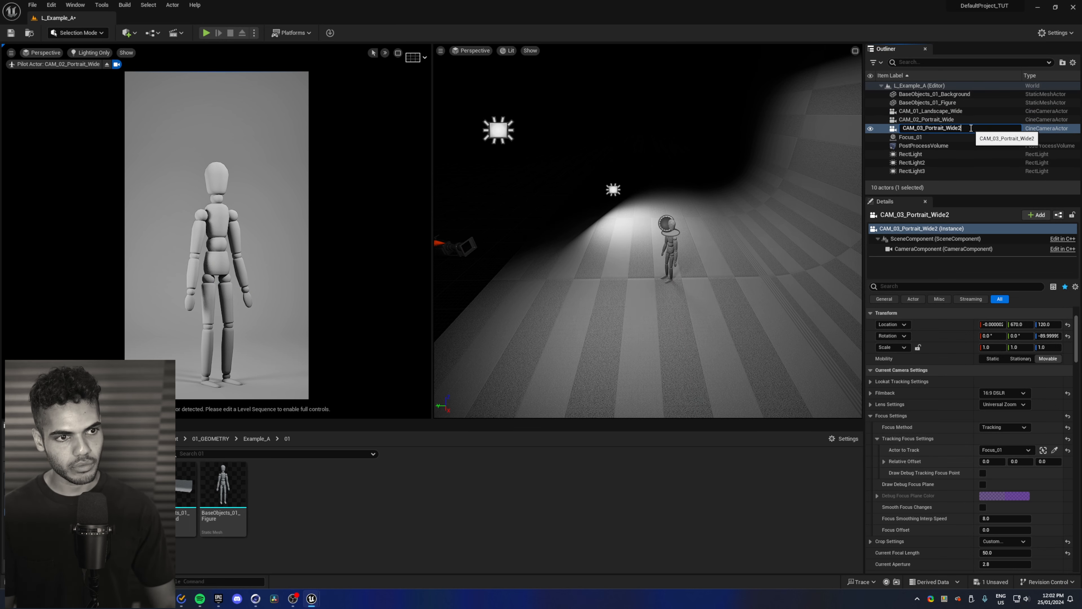
pyautogui.moveTo(971, 132); pyautogui.dragTo(949, 130)
pyautogui.write('Clo')
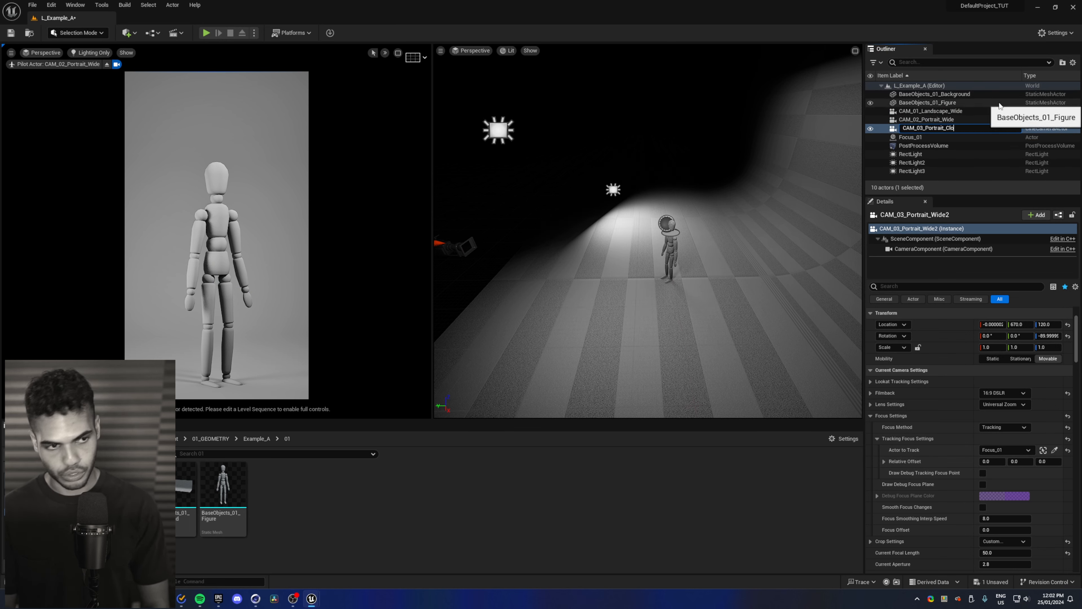
pyautogui.write('se')
pyautogui.press('Return')
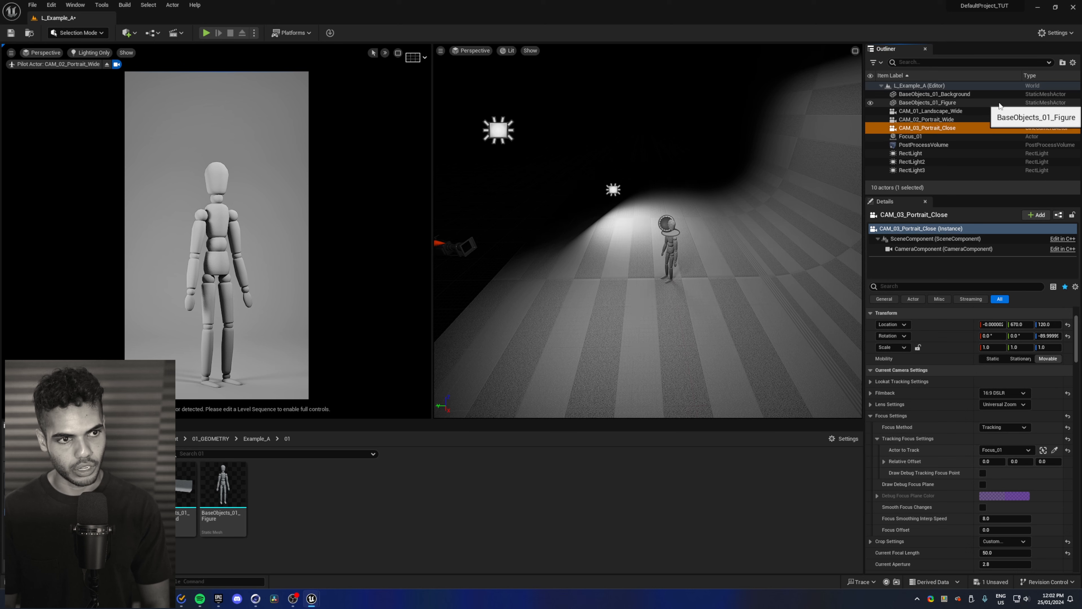
# - Pilot CAM_03_Portrait_Close and move it in to a raised, angled close framing of the figure's head and torso
pyautogui.click(45, 52)
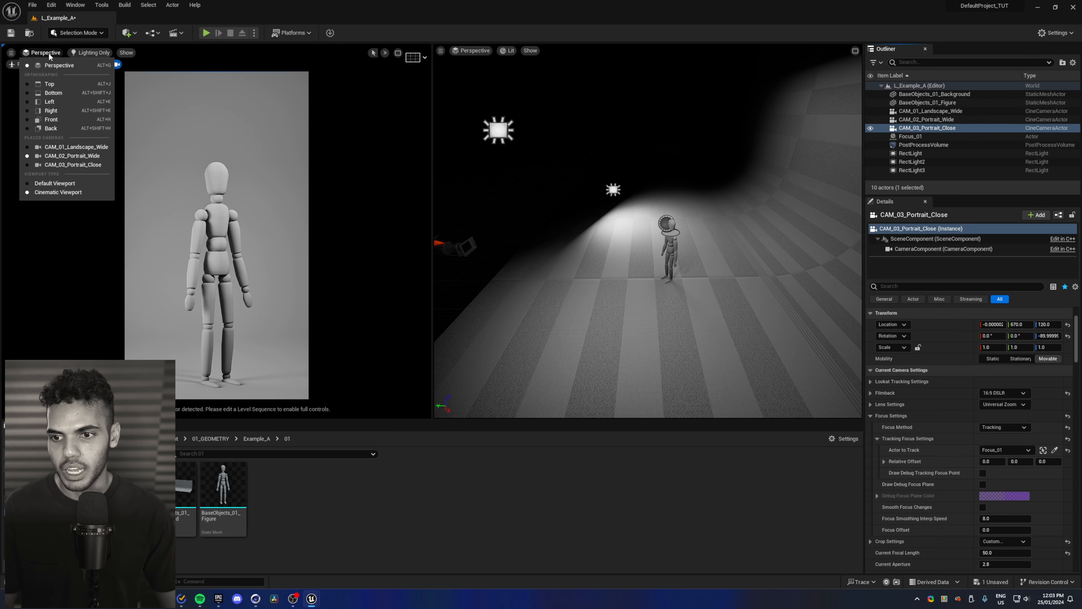
pyautogui.click(28, 165)
pyautogui.moveTo(213, 222); pyautogui.dragTo(210, 252, button='right')
pyautogui.press('s')
pyautogui.press('d')
pyautogui.press('a')
pyautogui.click(976, 129)
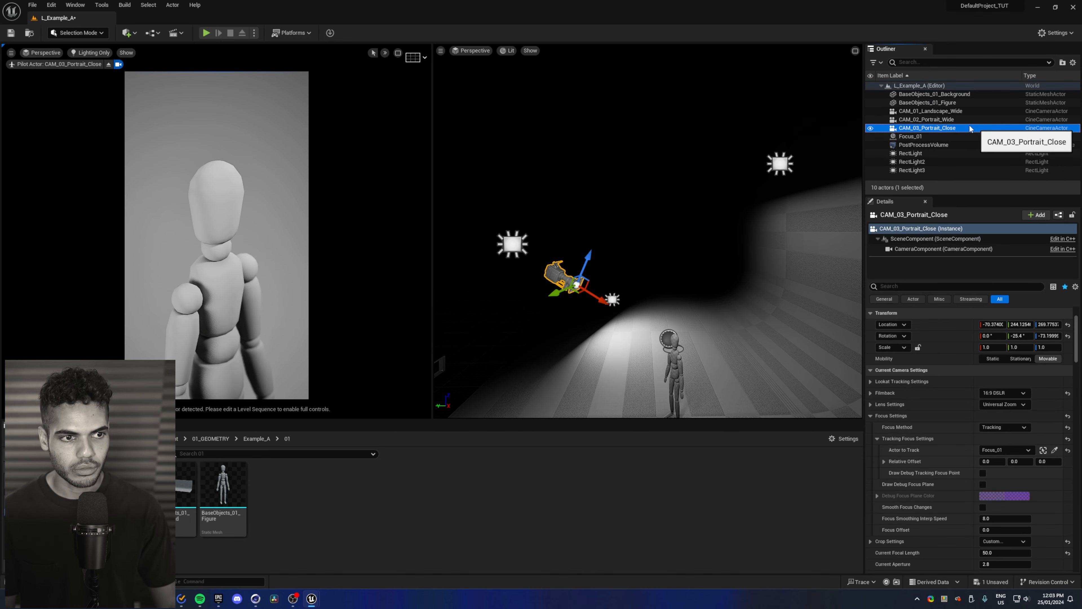
# - Duplicate CAM_02_Portrait_Wide and name the copy CAM_04_Square_Wide
pyautogui.click(951, 120)
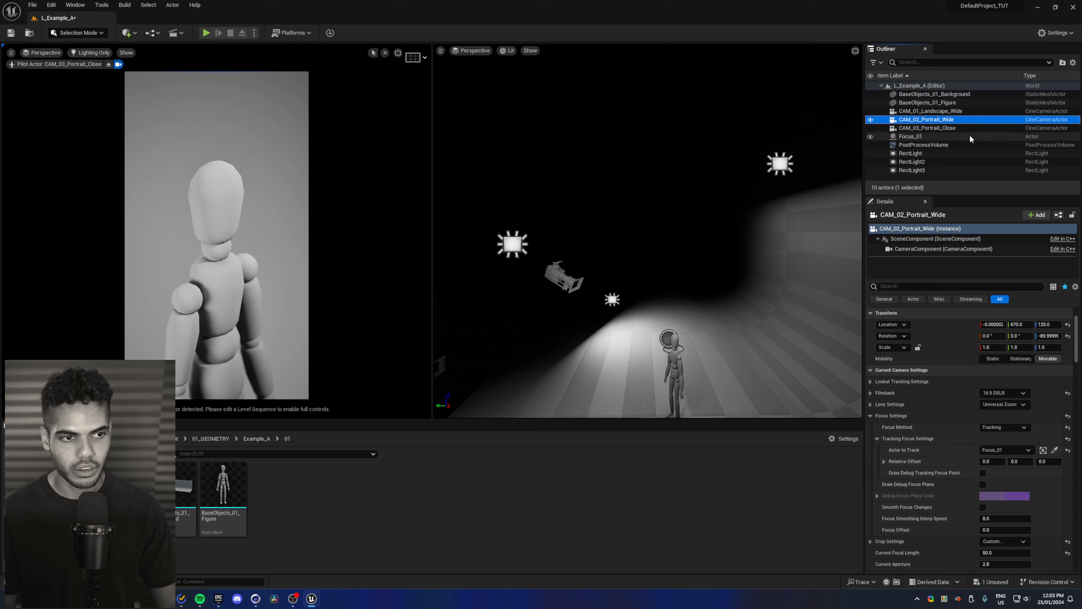
pyautogui.hotkey('ctrl', 'd')
pyautogui.press('F2')
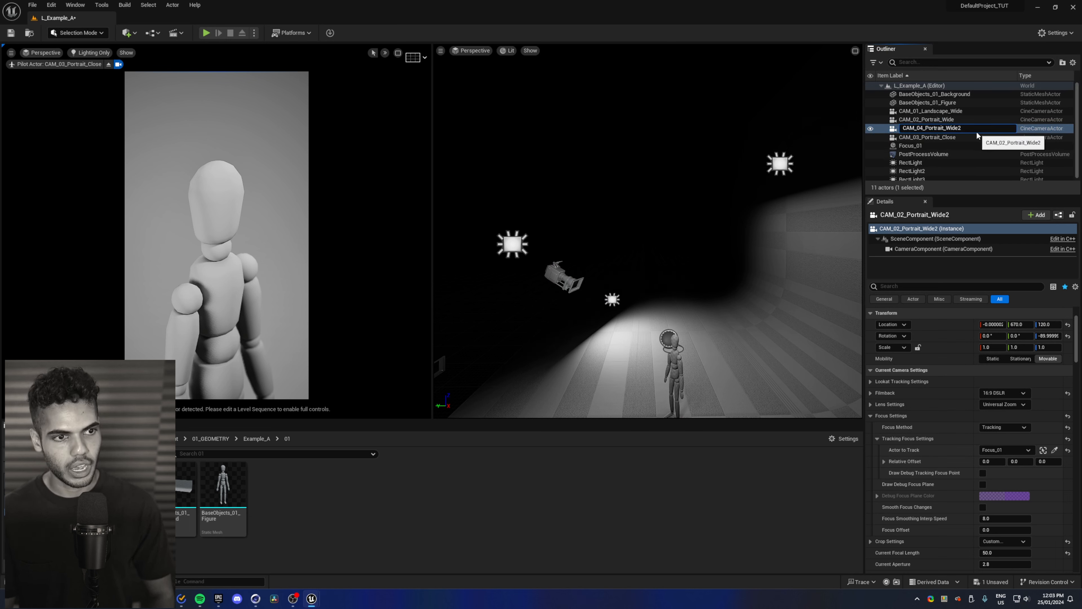
pyautogui.press('BackSpace')
pyautogui.press('Delete')
pyautogui.press('Delete')
pyautogui.press('Delete')
pyautogui.press('Delete')
pyautogui.press('Delete')
pyautogui.press('Delete')
pyautogui.press('Delete')
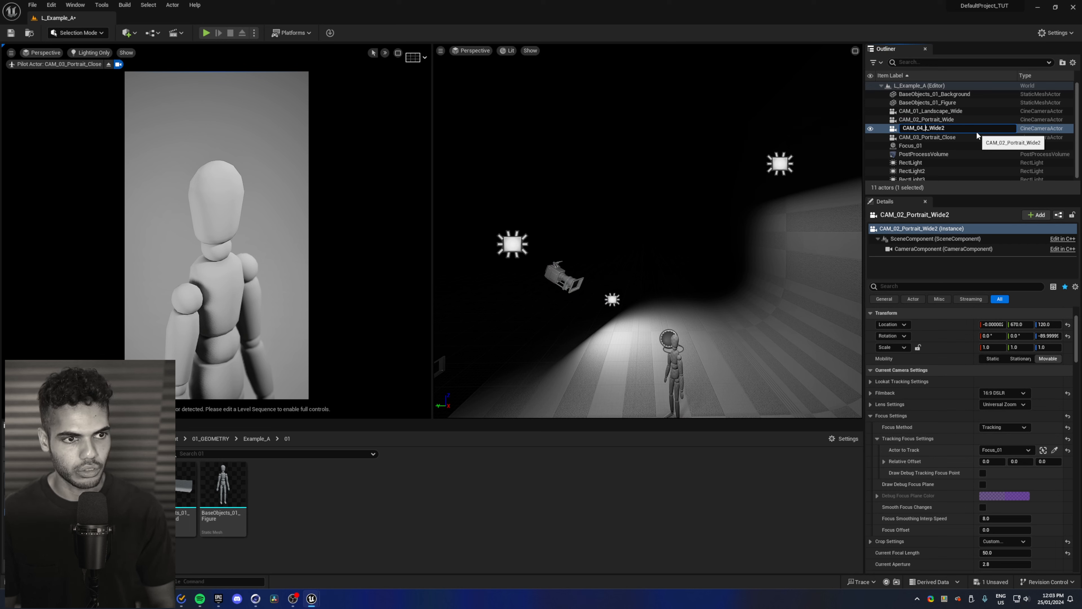
pyautogui.write('Square')
pyautogui.press('End')
pyautogui.press('BackSpace')
pyautogui.press('Return')
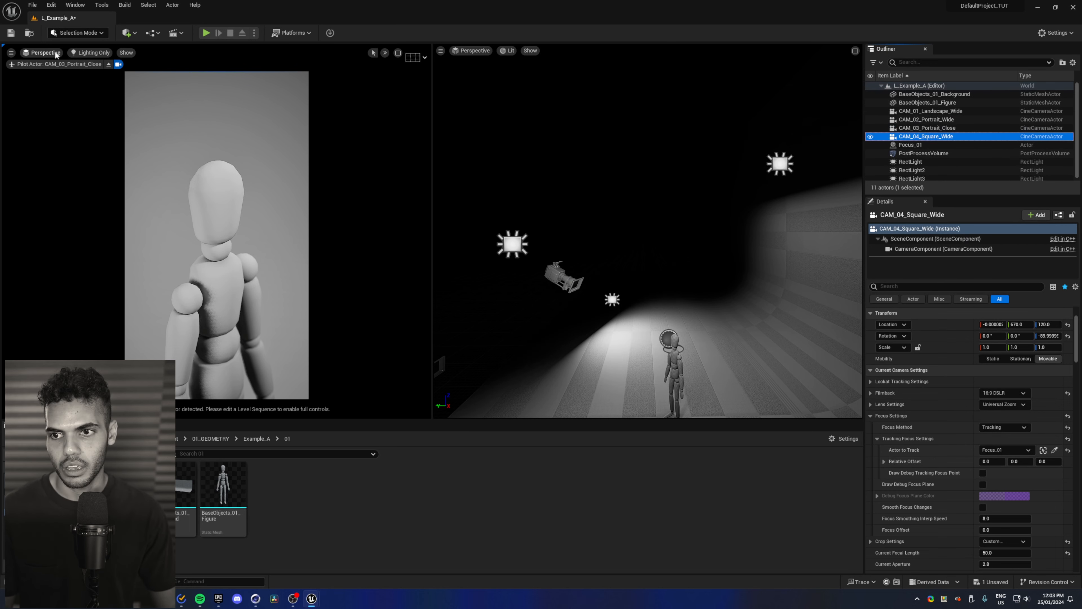
# - Look through CAM_04_Square_Wide and set its cropped aspect ratio to 1
pyautogui.click(43, 53)
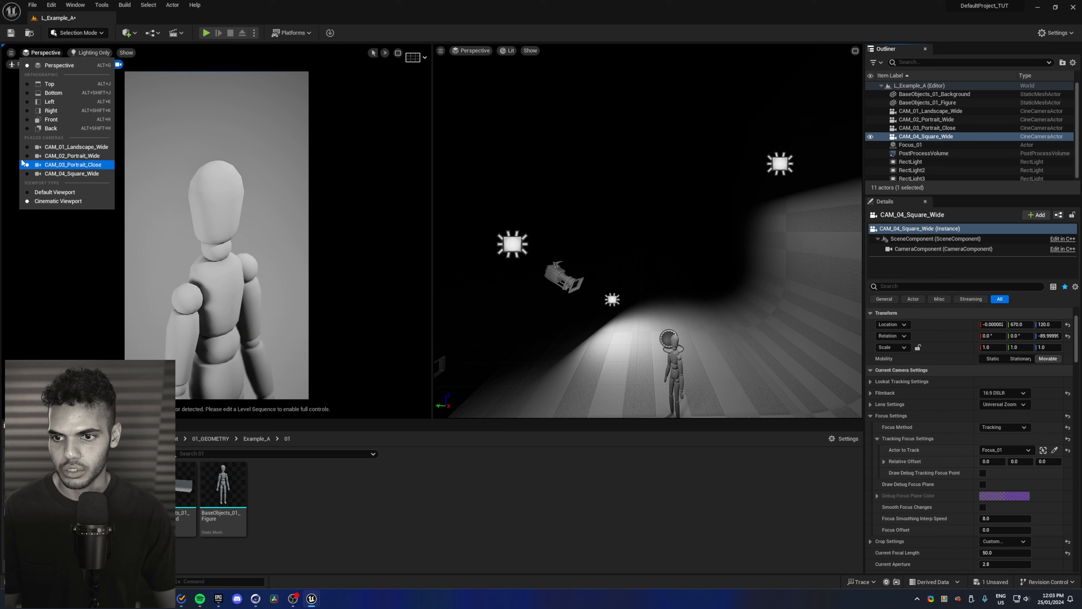
pyautogui.click(28, 176)
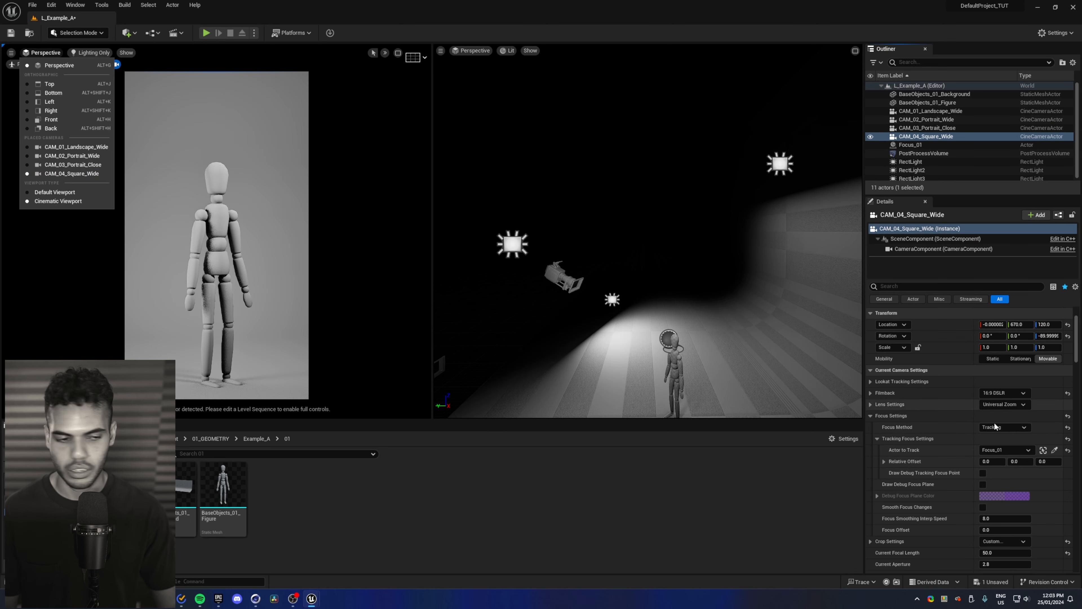
pyautogui.click(895, 336)
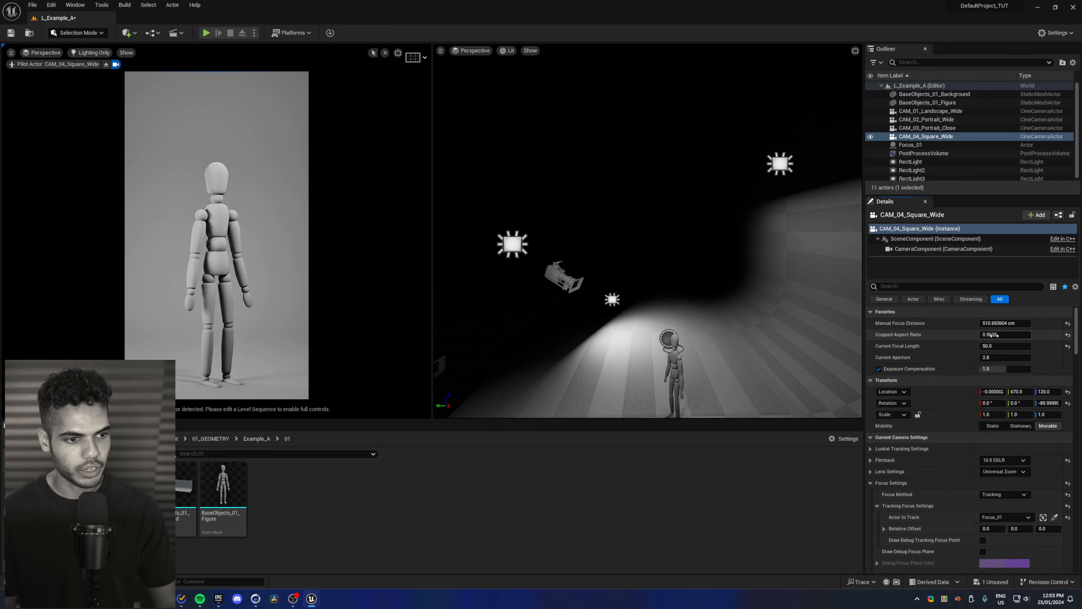
pyautogui.click(1009, 332)
pyautogui.write('1')
pyautogui.press('Return')
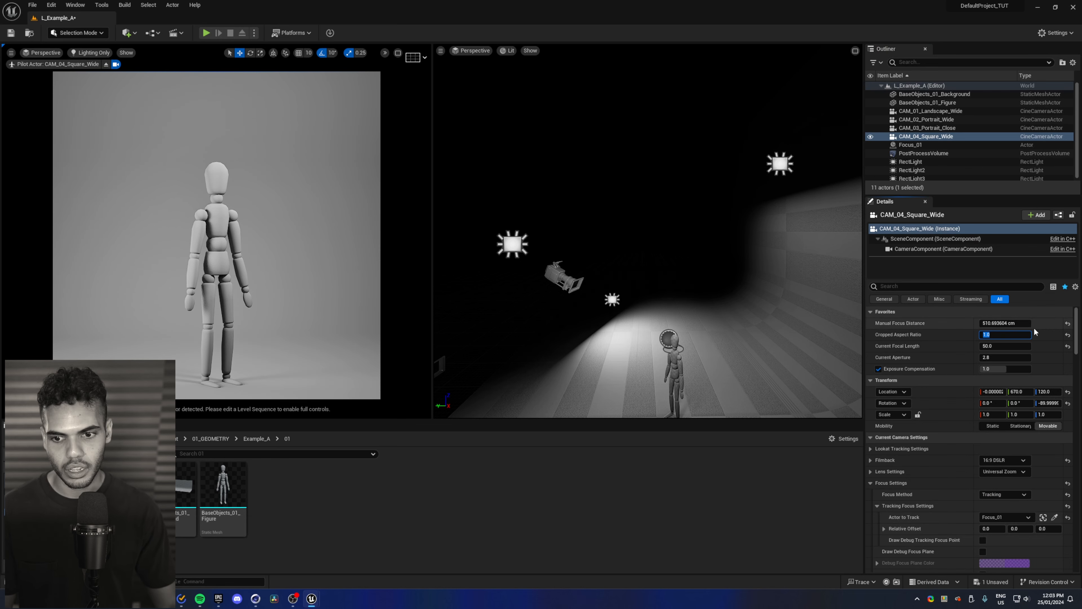
# - Shift CAM_04_Square_Wide to an X location of about 3 and lower it slightly to centre the figure in the square frame
pyautogui.click(990, 392)
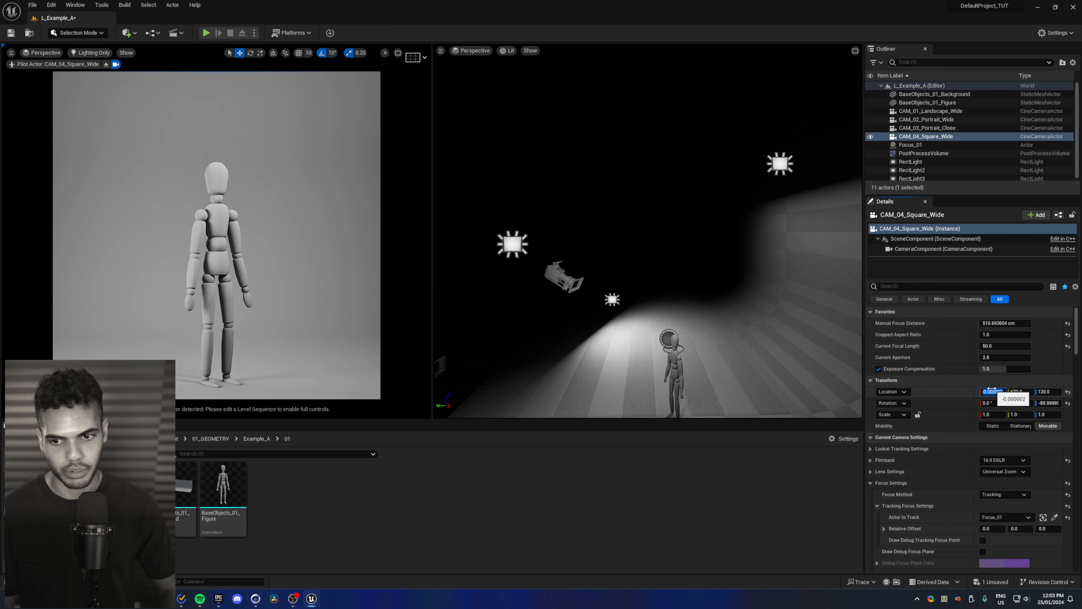
pyautogui.write('0')
pyautogui.press('Return')
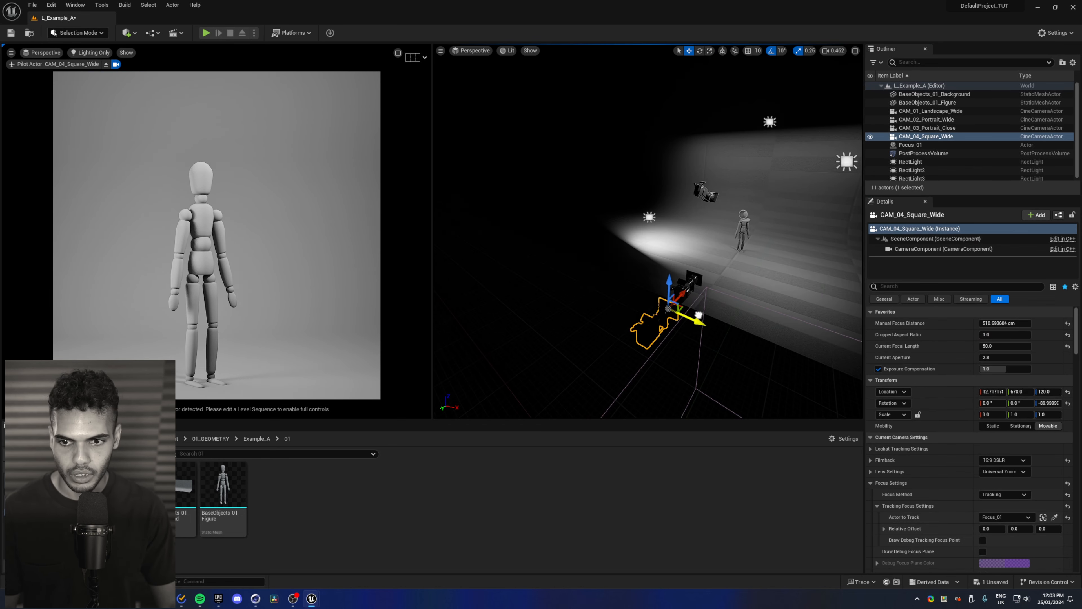
pyautogui.moveTo(698, 316); pyautogui.dragTo(694, 314)
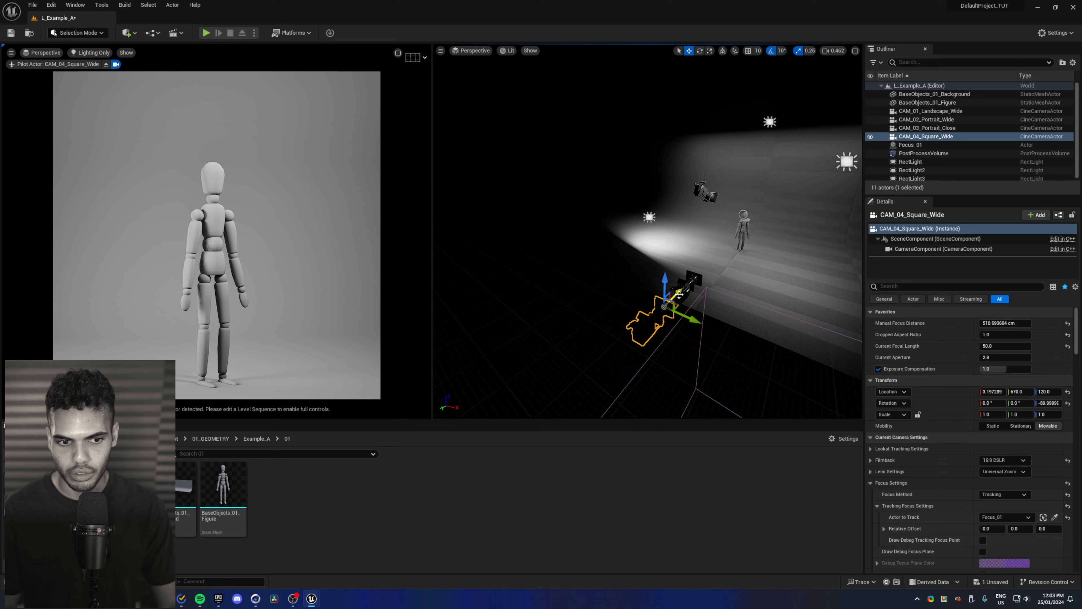
pyautogui.moveTo(664, 279); pyautogui.dragTo(663, 288)
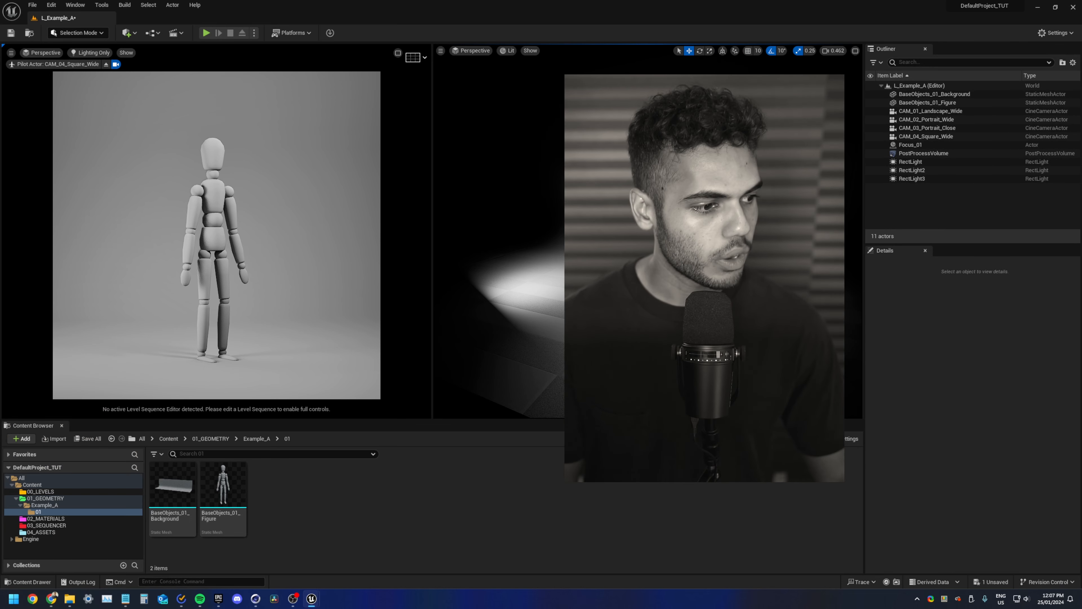
# - Create two Outliner folders in the level named 00_FX and 01_GEOMETRY
pyautogui.rightClick(914, 199)
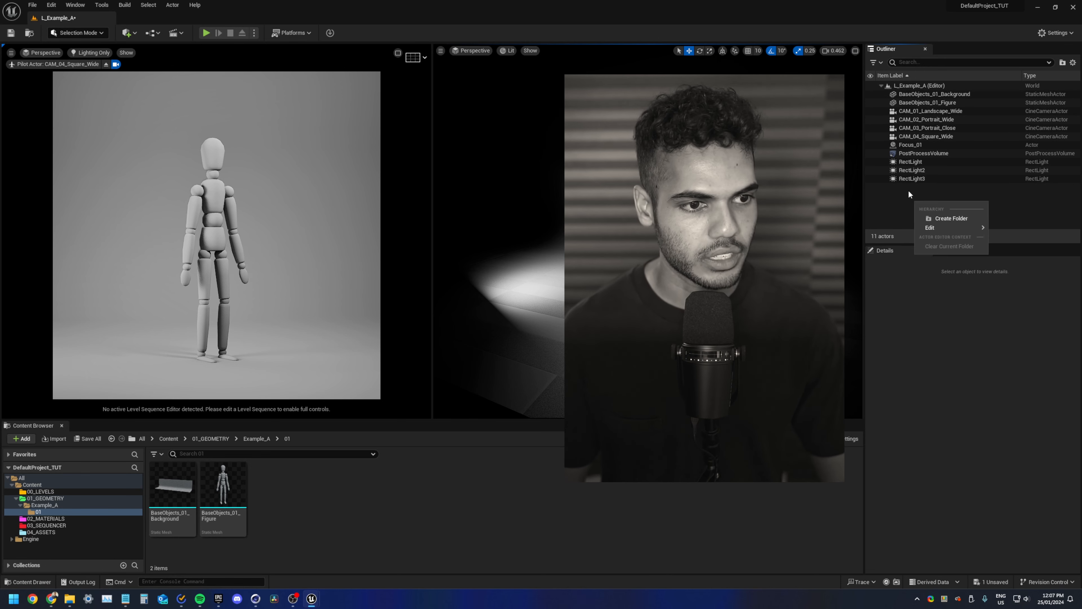
pyautogui.click(938, 218)
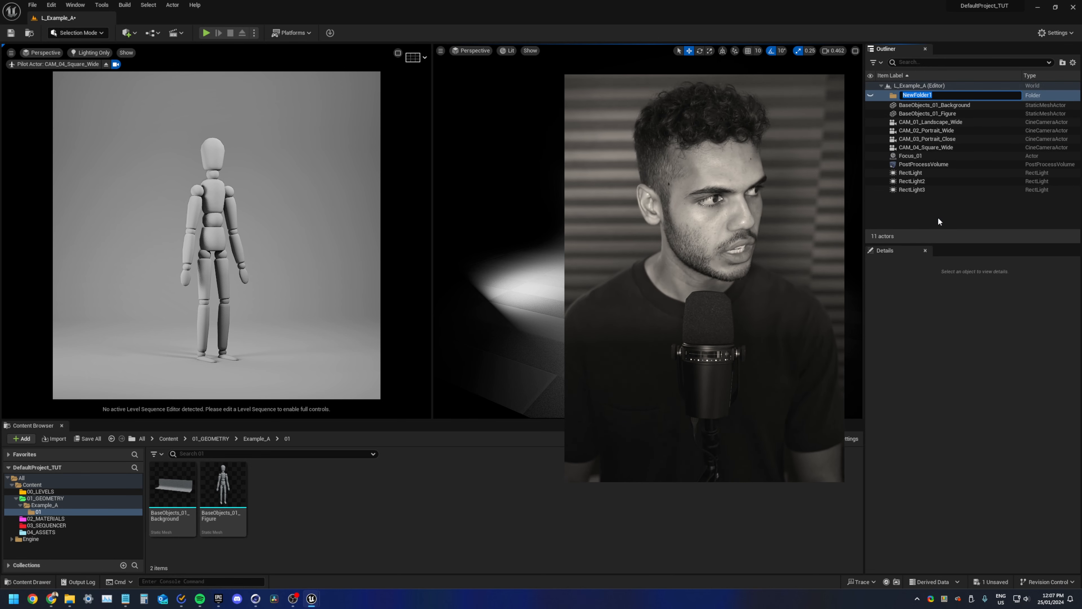
pyautogui.write('00')
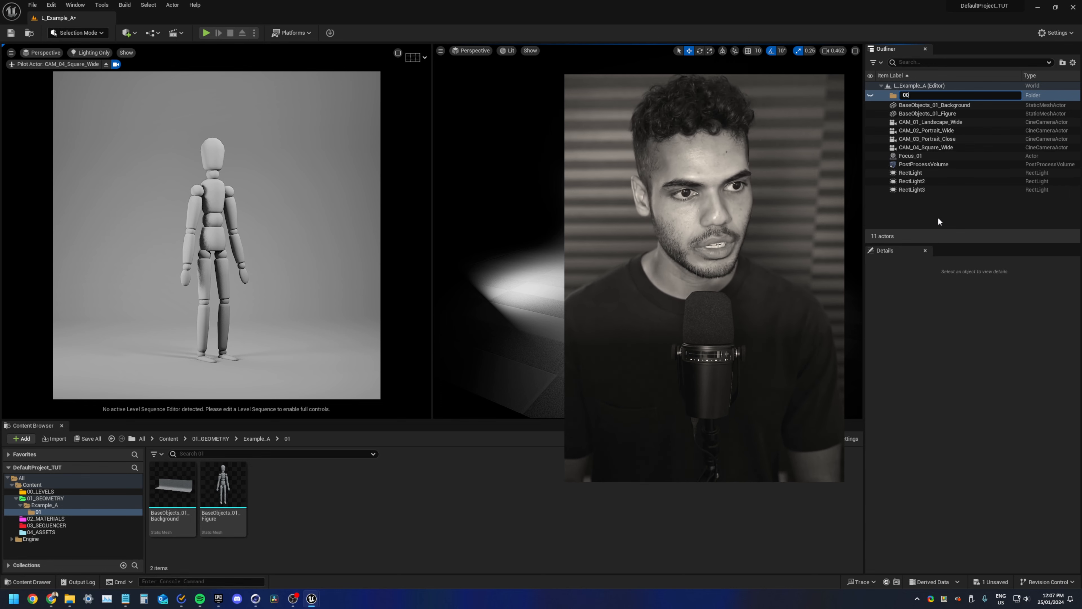
pyautogui.write('_')
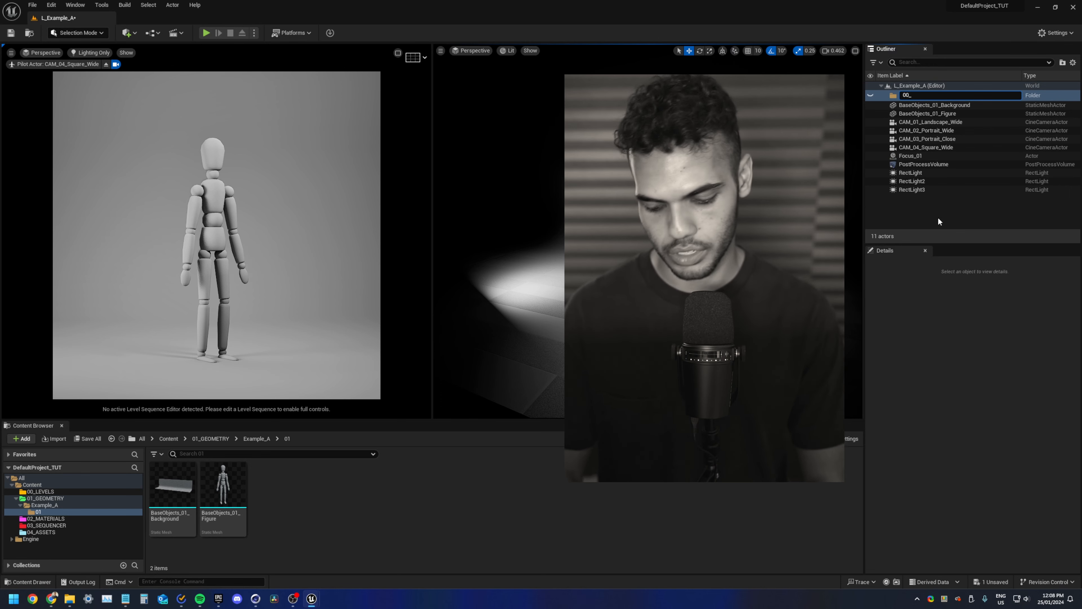
pyautogui.write('FX')
pyautogui.press('Return')
pyautogui.rightClick(932, 203)
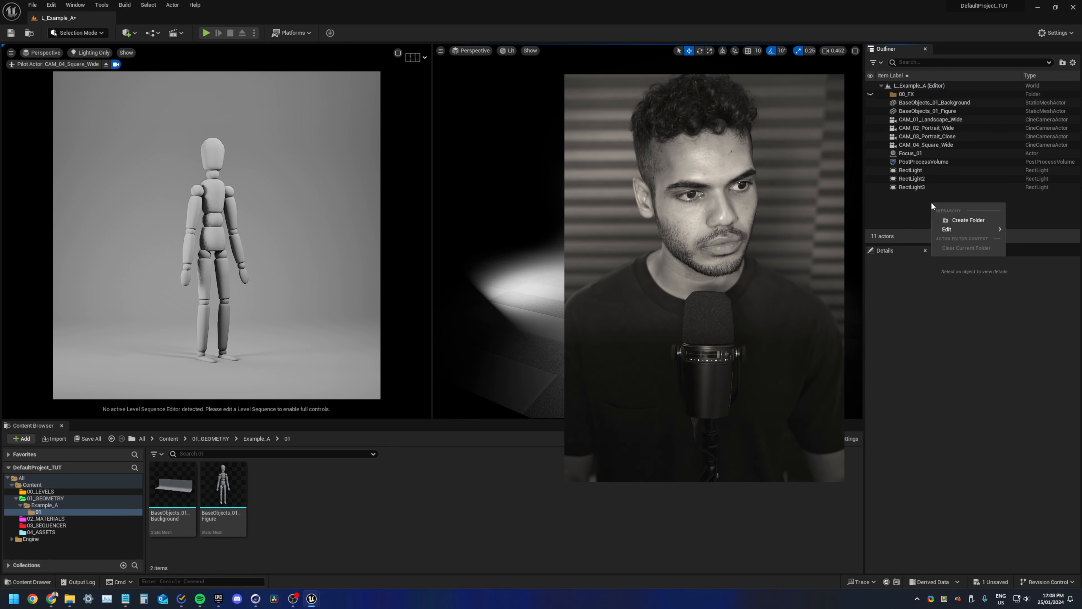
pyautogui.click(950, 217)
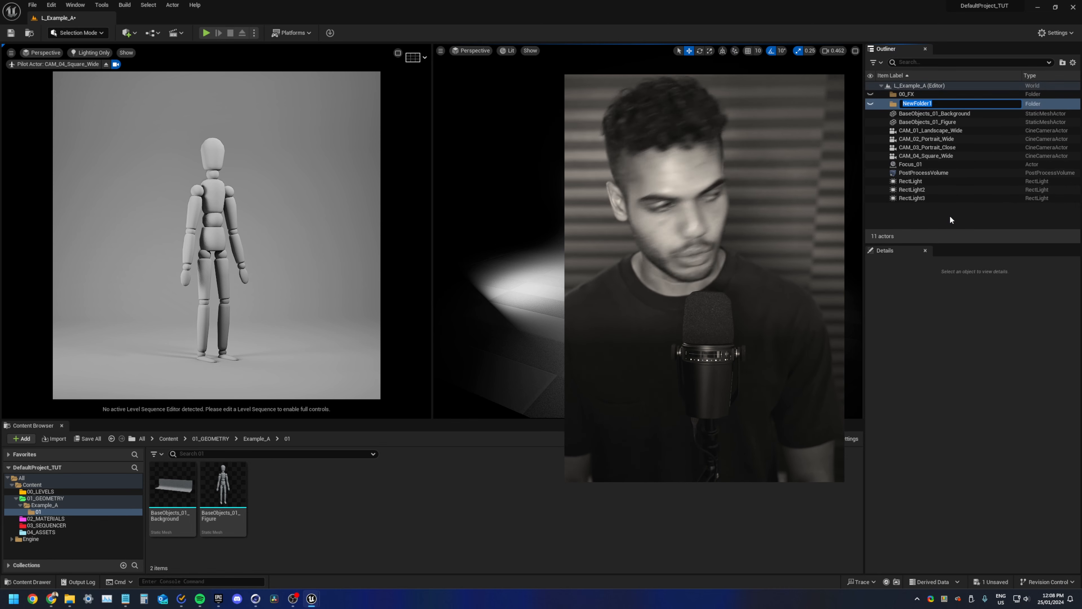
pyautogui.write('01_GEOMETRY')
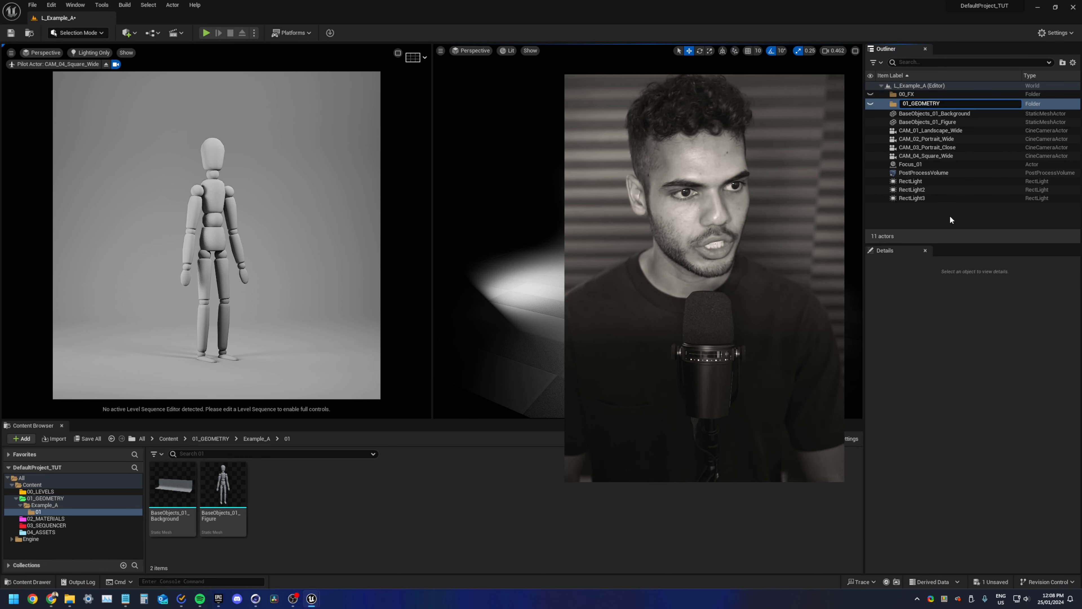
pyautogui.press('Return')
# - Create two more Outliner folders in the level named 02_LIGHTING and 03_CAMERAS
pyautogui.rightClick(950, 215)
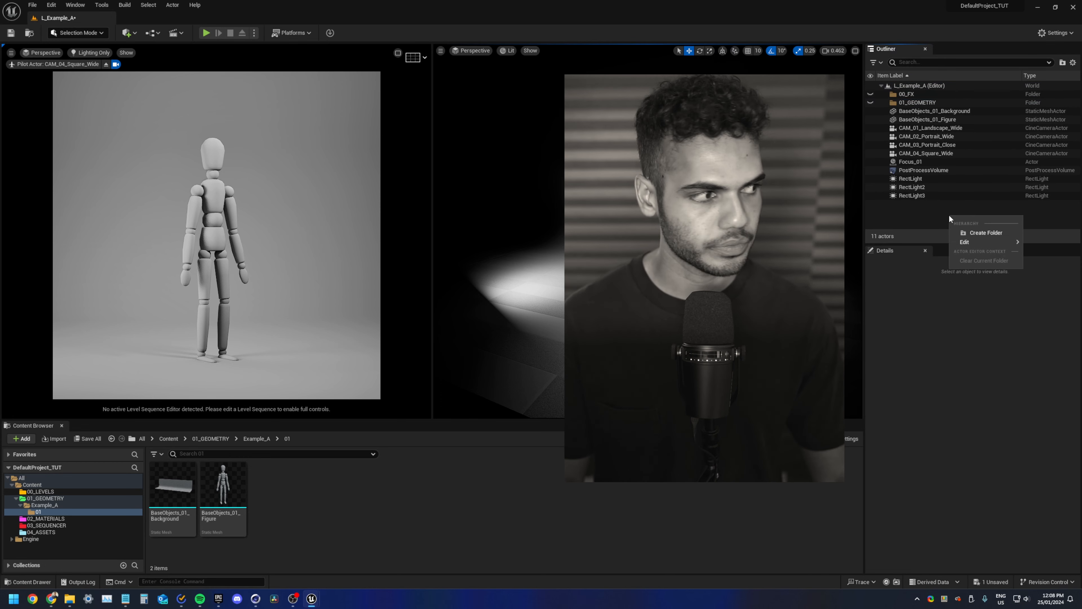
pyautogui.click(968, 233)
pyautogui.write('02_LIGHTING')
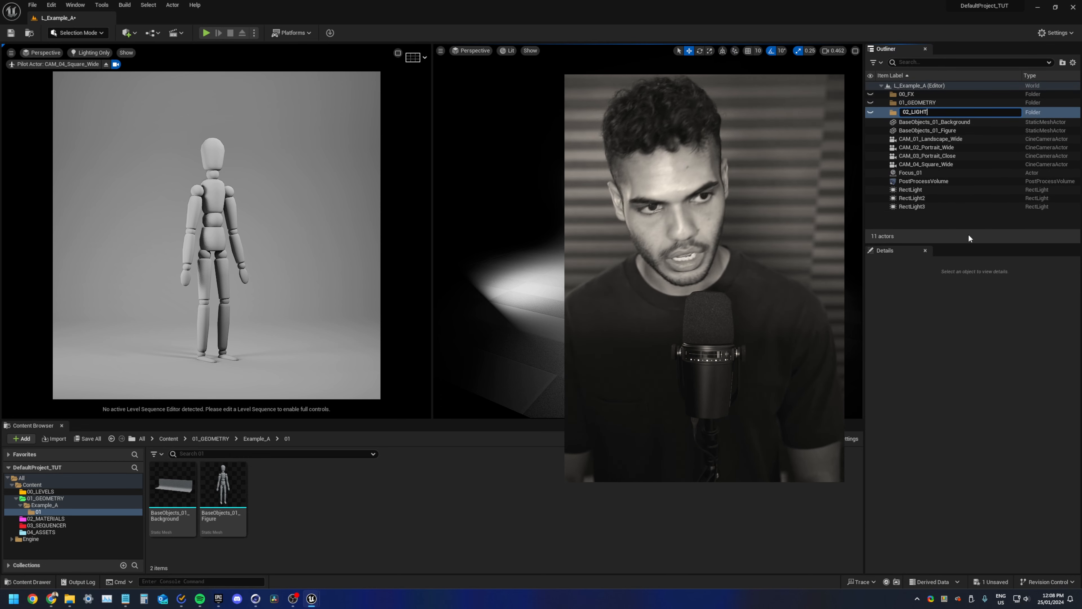
pyautogui.press('Return')
pyautogui.rightClick(895, 225)
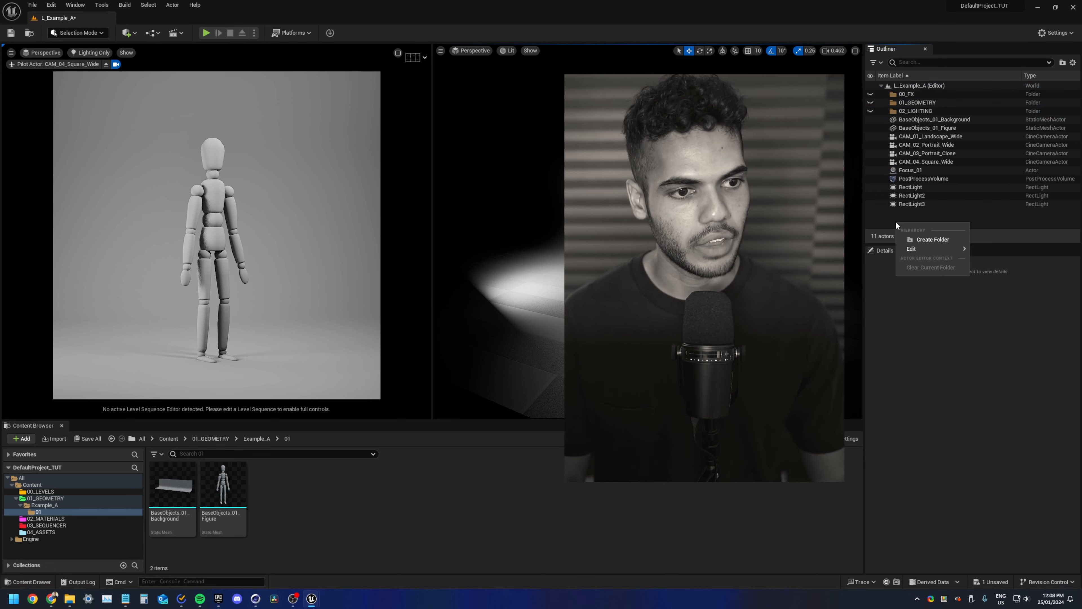
pyautogui.click(928, 240)
pyautogui.write('03_CAMERAS')
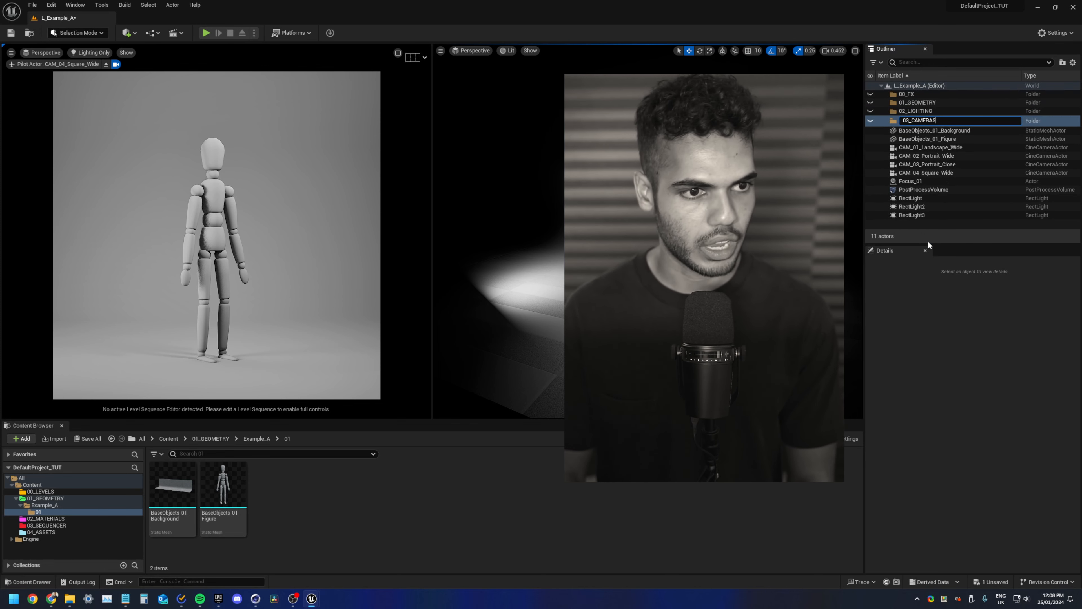
pyautogui.press('Return')
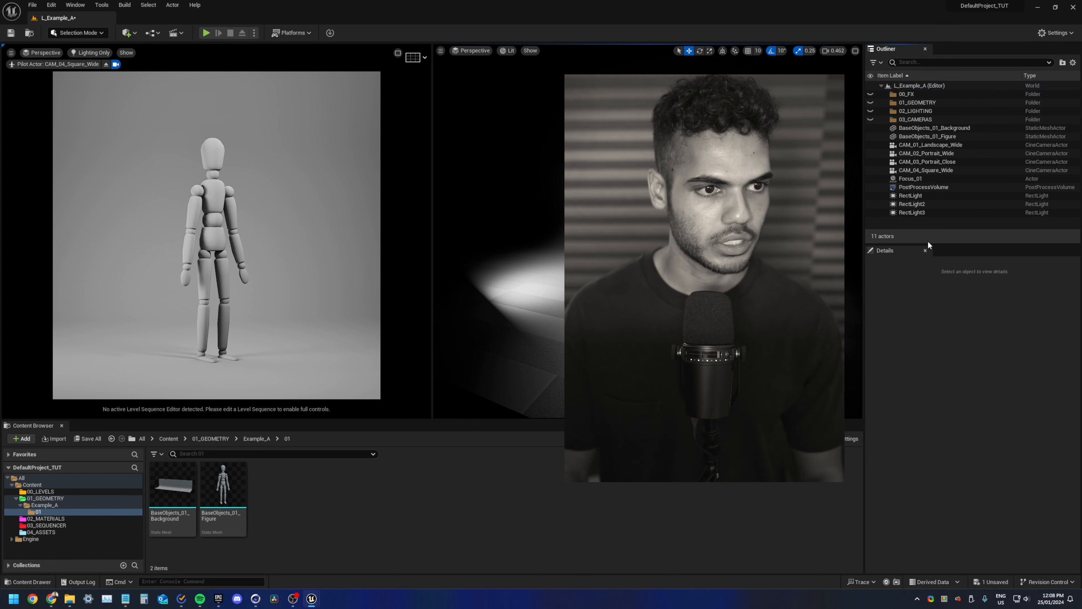
# - Move the four CAM cameras and Focus_01 into the 03_CAMERAS folder and collapse it
pyautogui.click(931, 145)
pyautogui.keyDown('shift'); pyautogui.click(911, 178); pyautogui.keyUp('shift')
pyautogui.moveTo(914, 152); pyautogui.dragTo(916, 120)
pyautogui.click(886, 120)
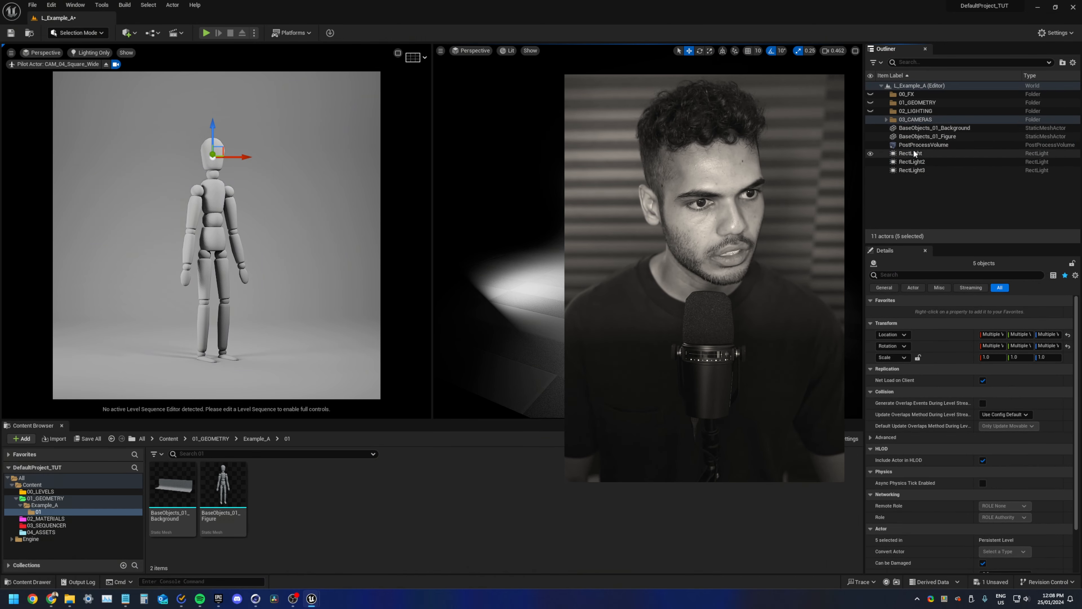
# - Move BaseObjects_01_Background and BaseObjects_01_Figure into the 01_GEOMETRY folder
pyautogui.click(925, 128)
pyautogui.keyDown('shift'); pyautogui.click(924, 138); pyautogui.keyUp('shift')
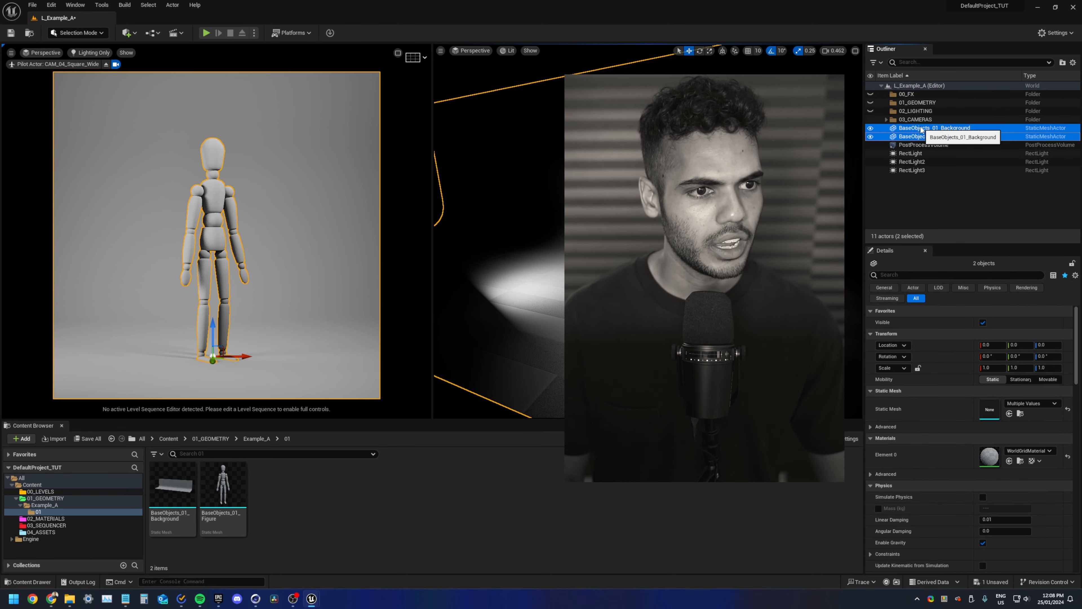
pyautogui.moveTo(921, 130); pyautogui.dragTo(920, 104)
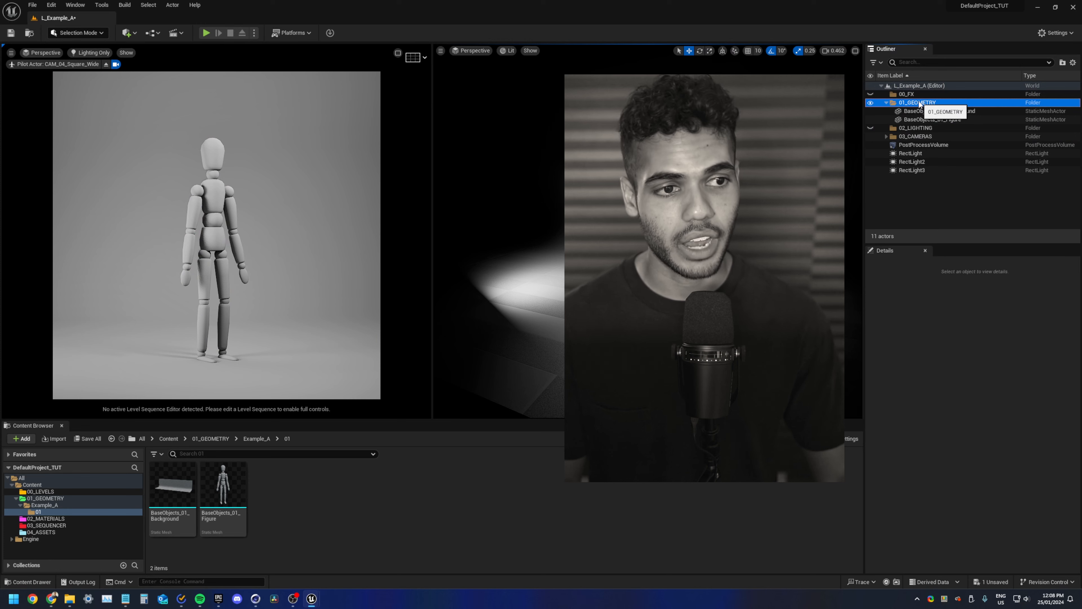
# - Create a Scene subfolder inside 01_GEOMETRY and move BaseObjects_01_Background into it
pyautogui.rightClick(919, 103)
pyautogui.click(955, 120)
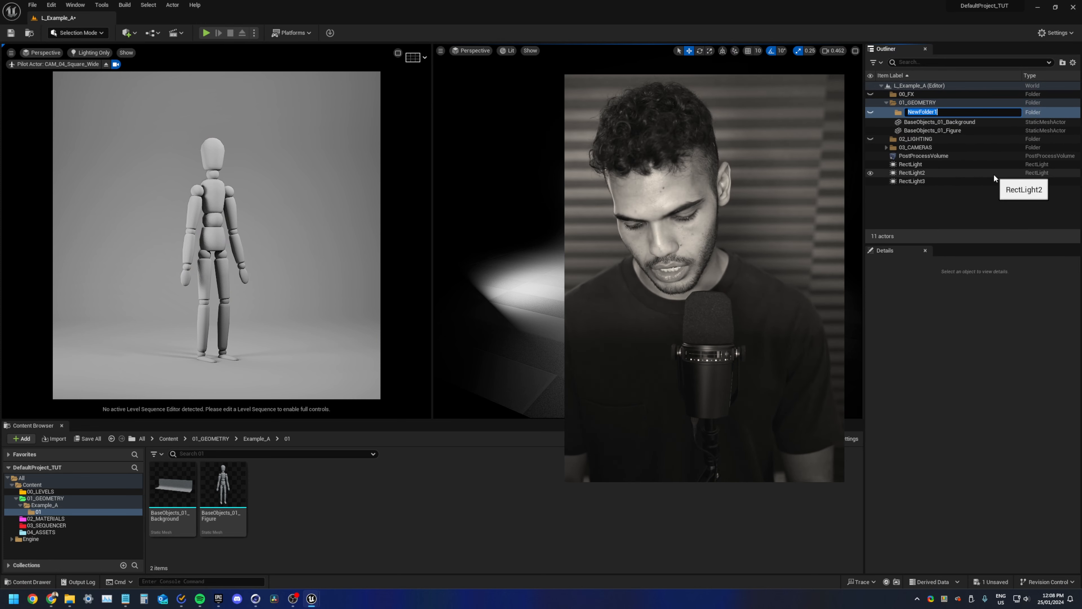
pyautogui.write('Scene')
pyautogui.press('Return')
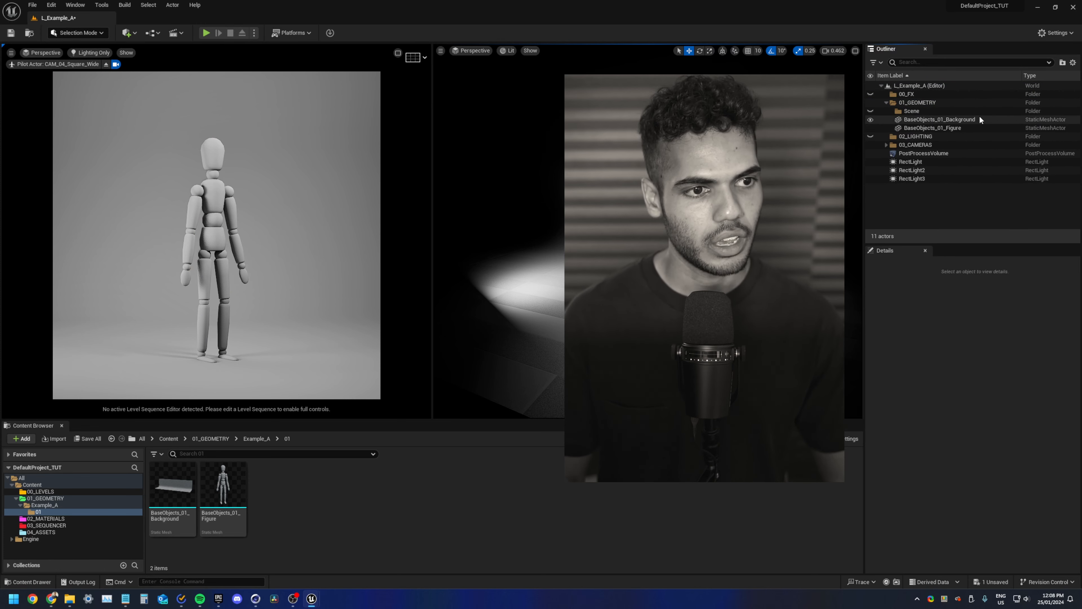
pyautogui.moveTo(976, 120); pyautogui.dragTo(912, 112)
pyautogui.click(931, 120)
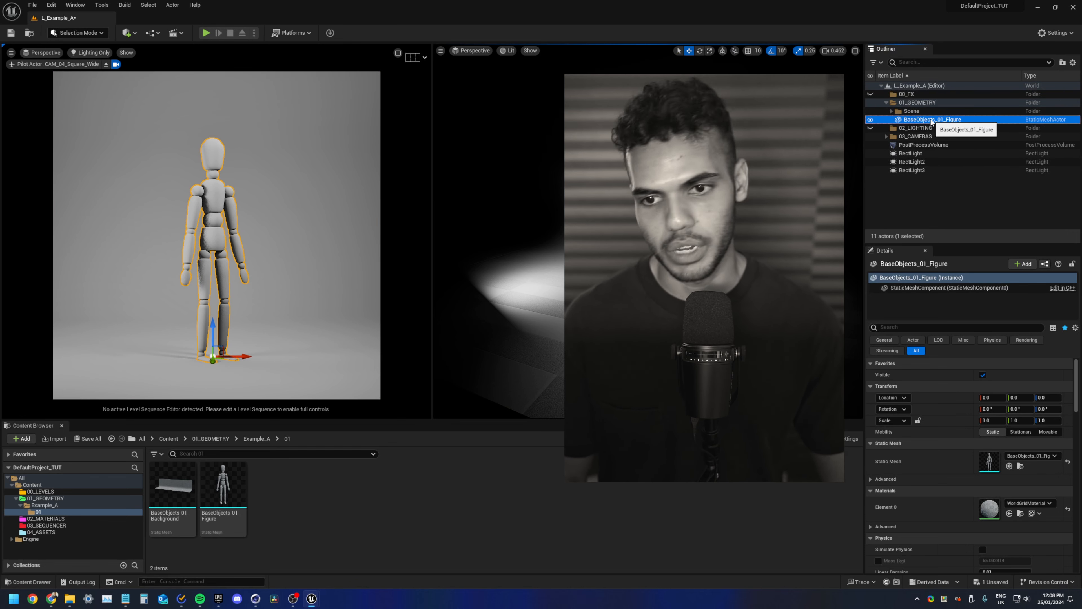
pyautogui.click(937, 188)
# - Move PostProcessVolume into the 00_FX folder
pyautogui.click(916, 145)
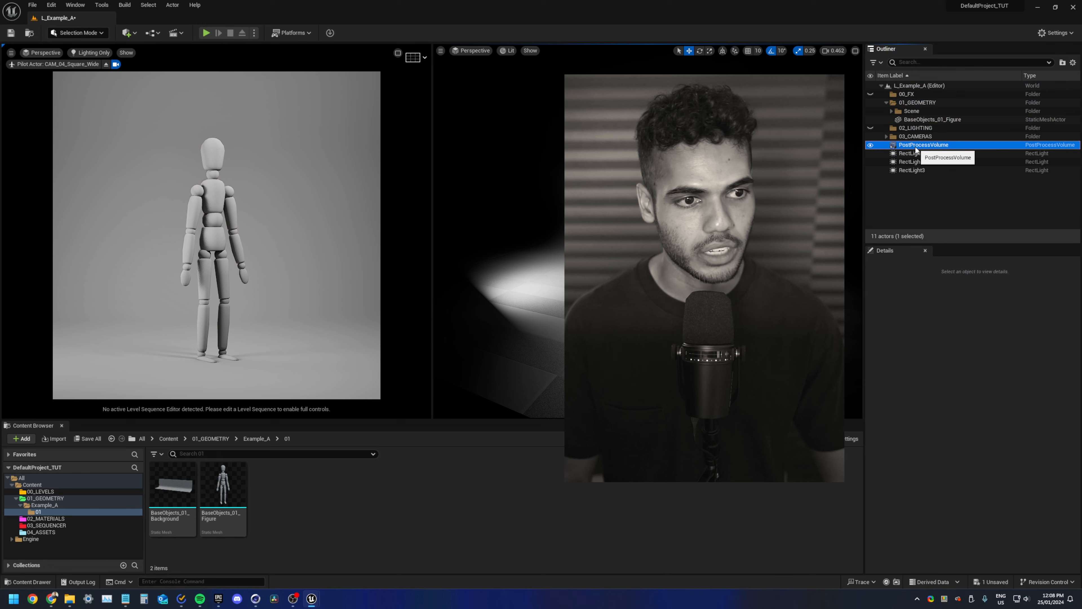
pyautogui.moveTo(917, 149); pyautogui.dragTo(906, 98)
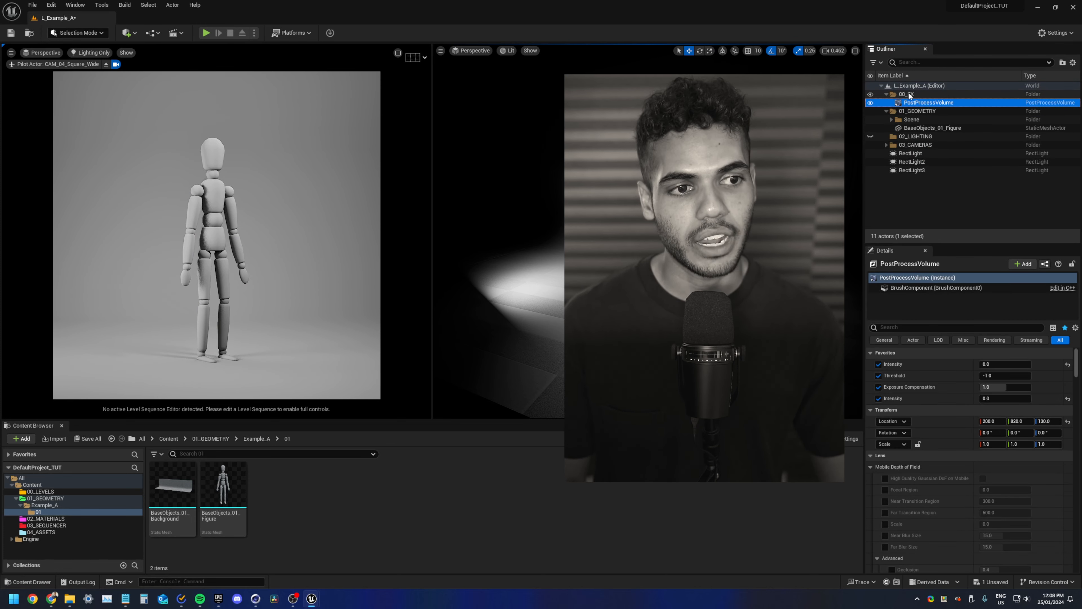
pyautogui.click(127, 33)
pyautogui.moveTo(179, 170)
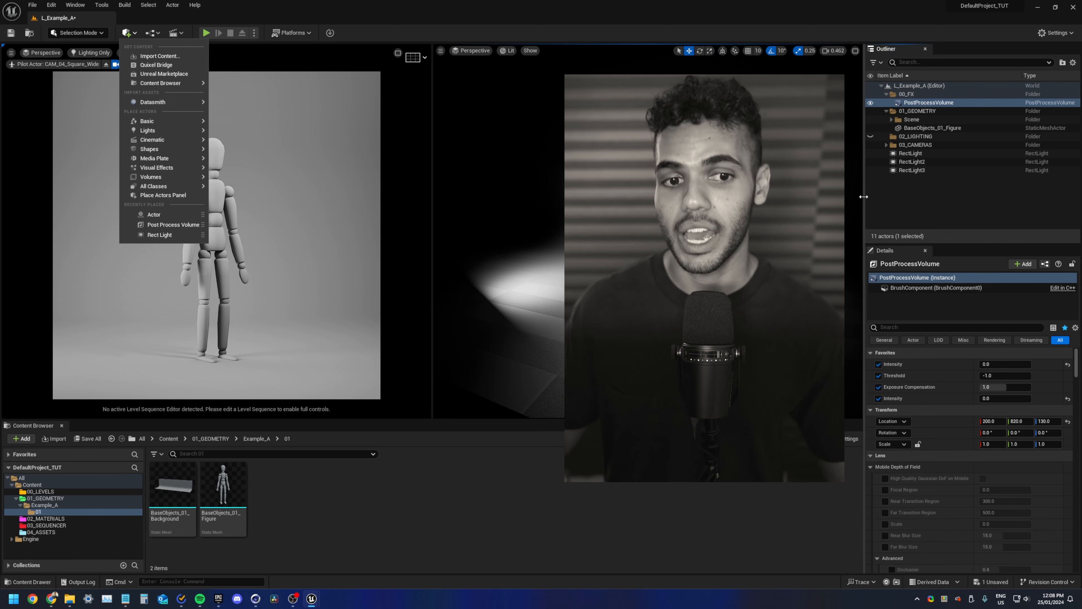
# - Move RectLight, RectLight2 and RectLight3 into the 02_LIGHTING folder
pyautogui.click(946, 189)
pyautogui.click(917, 154)
pyautogui.keyDown('shift'); pyautogui.click(919, 170); pyautogui.keyUp('shift')
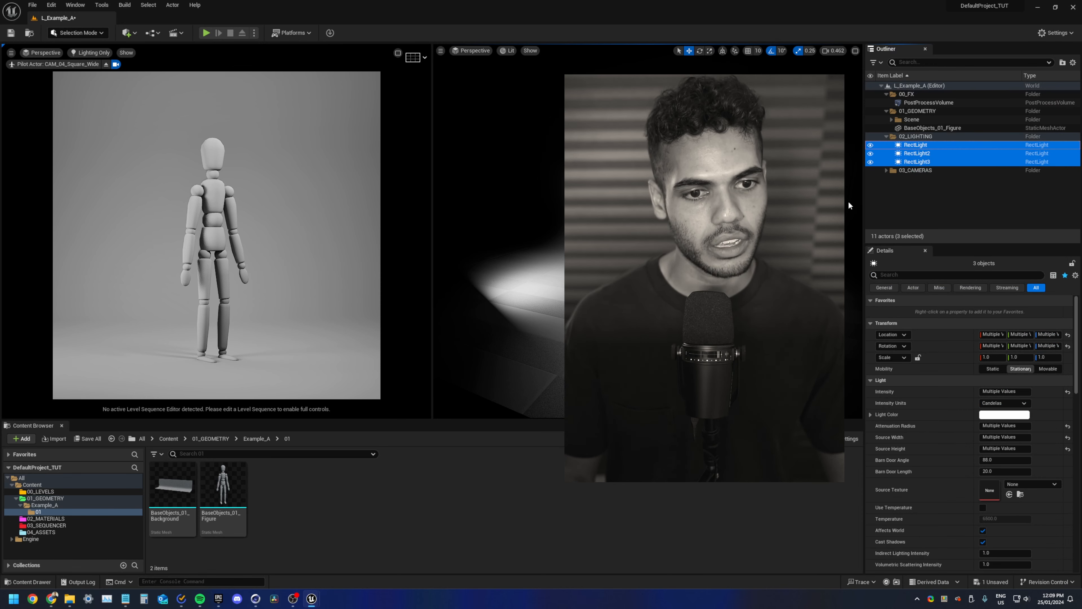
# - Turn the editor icons back on in the perspective viewport and rename RectLight2 as L_FILL_BG
pyautogui.moveTo(776, 235)
pyautogui.mouseDown(button='right')
pyautogui.moveTo(795, 239)
pyautogui.moveTo(767, 222)
pyautogui.mouseUp(button='right')
pyautogui.press('g')
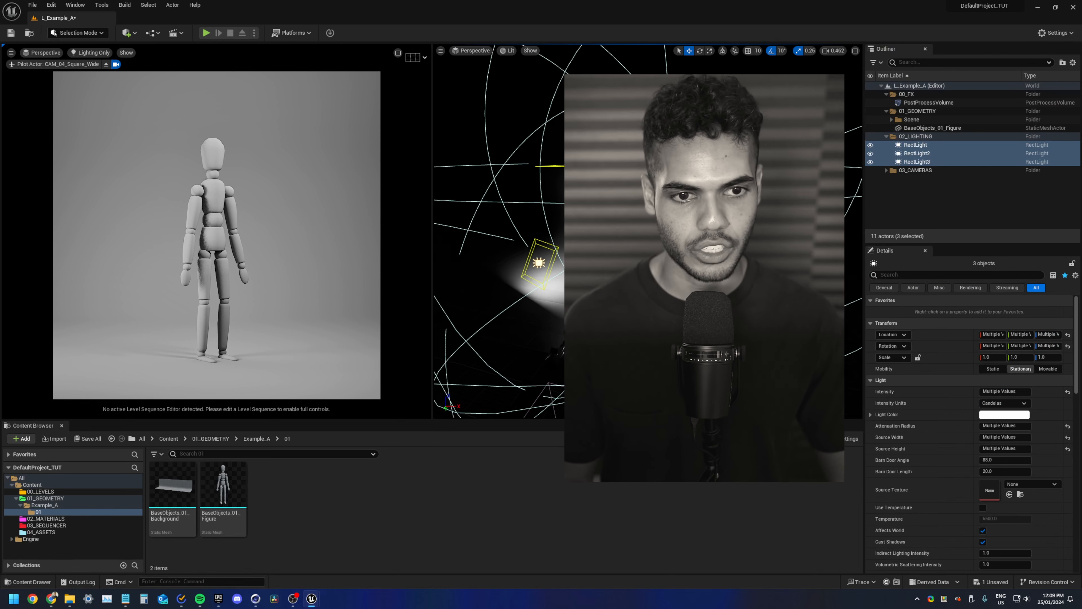
pyautogui.press('Escape')
pyautogui.click(695, 168)
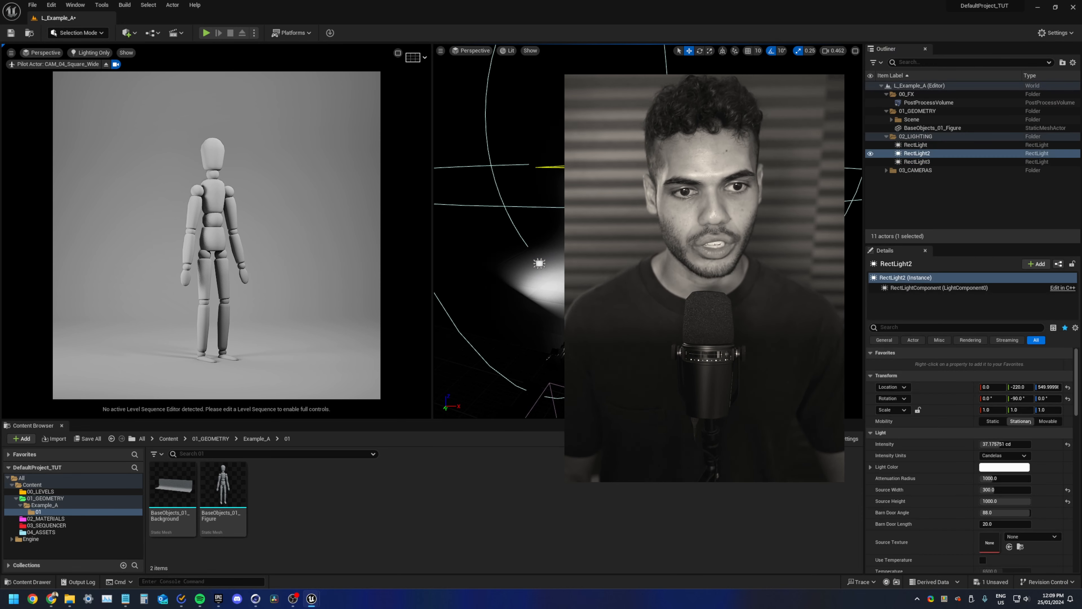
pyautogui.click(922, 153)
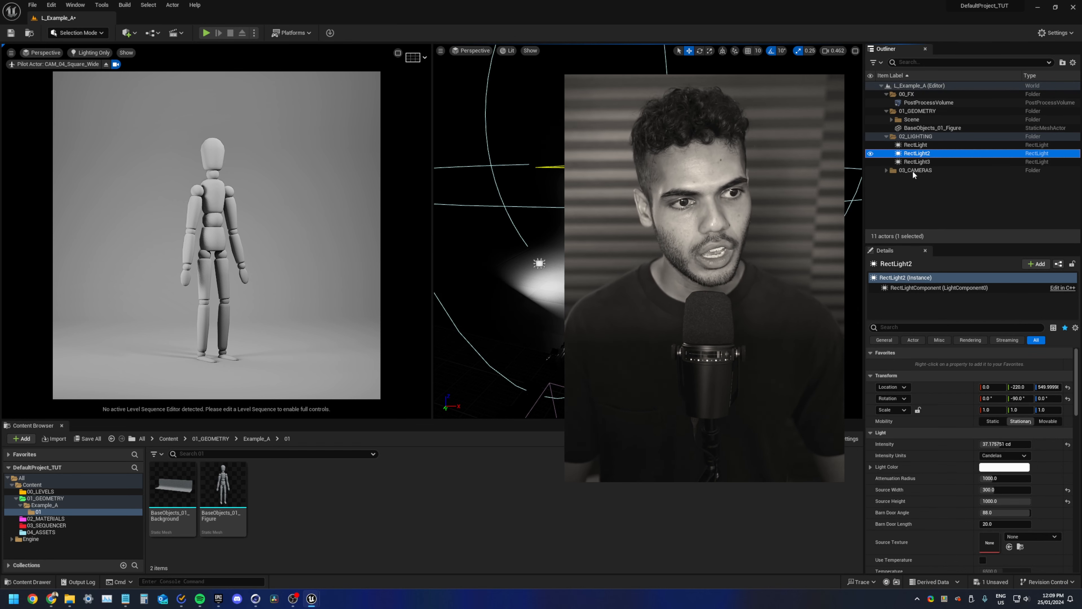
pyautogui.press('F2')
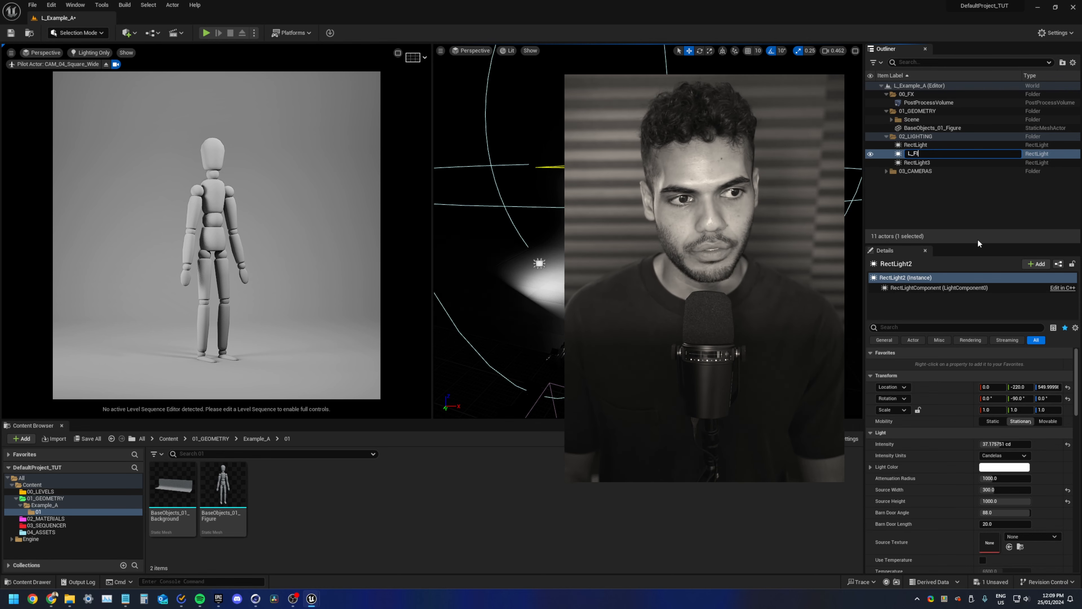
pyautogui.press('Return')
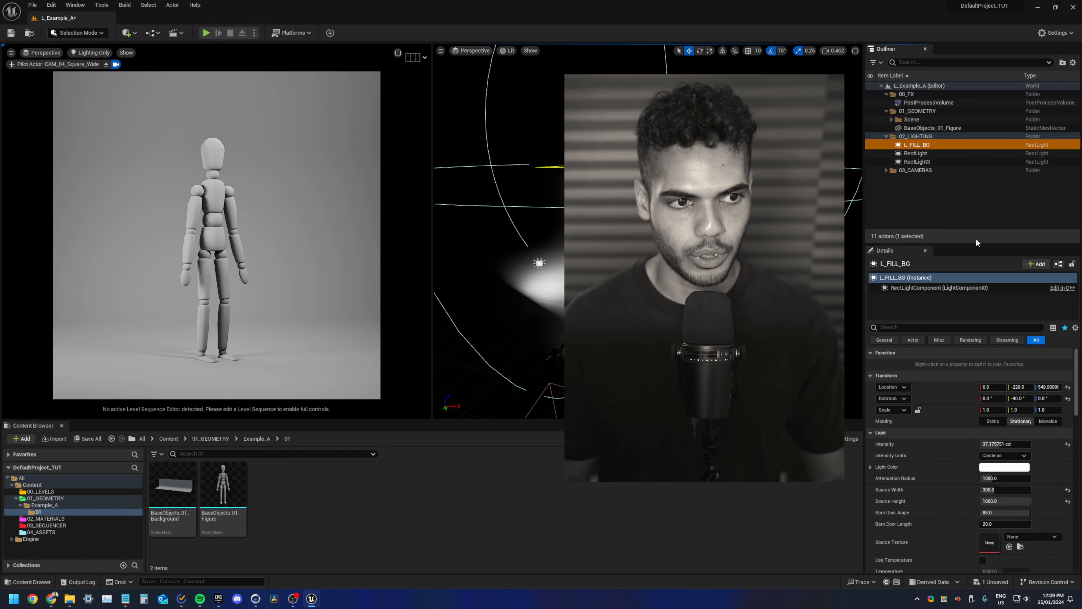
# - Rename RectLight as L_R_FILL, hiding and showing the light to check which side it illuminates
pyautogui.click(916, 153)
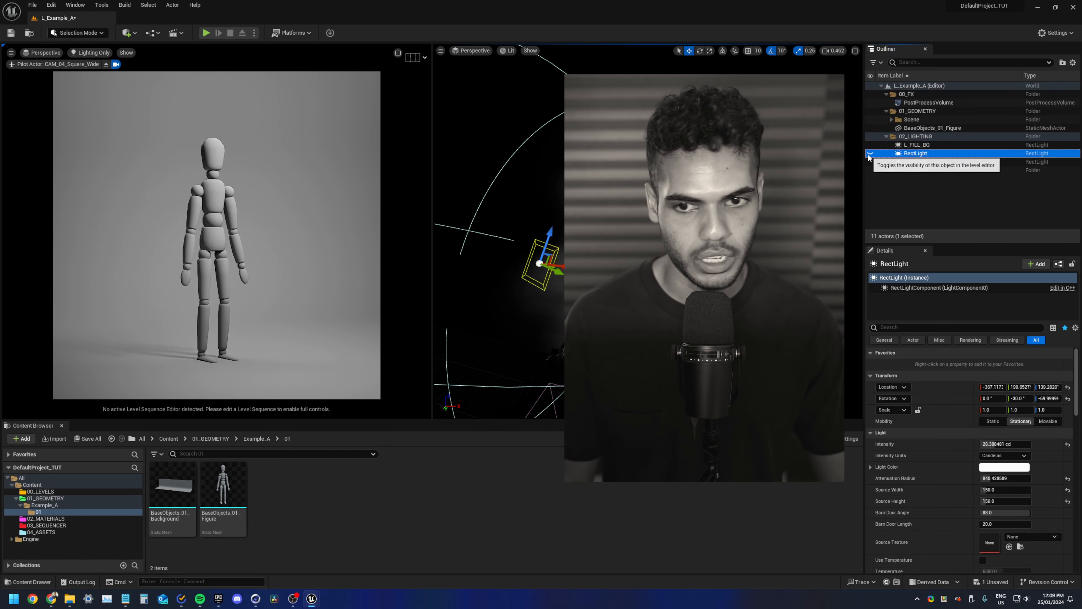
pyautogui.click(913, 154)
pyautogui.write('L')
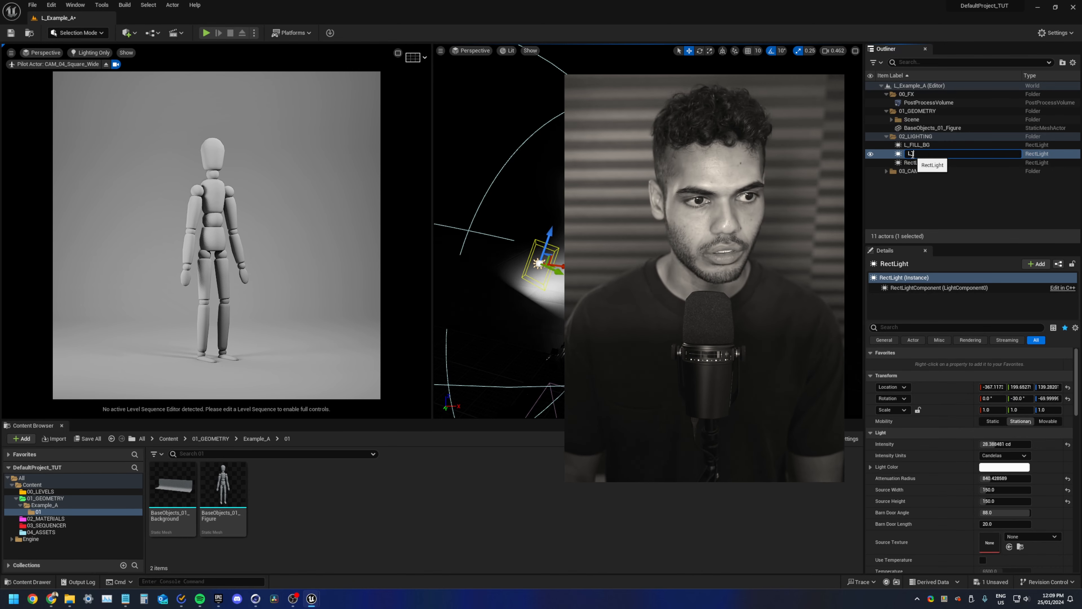
pyautogui.write('_Ri')
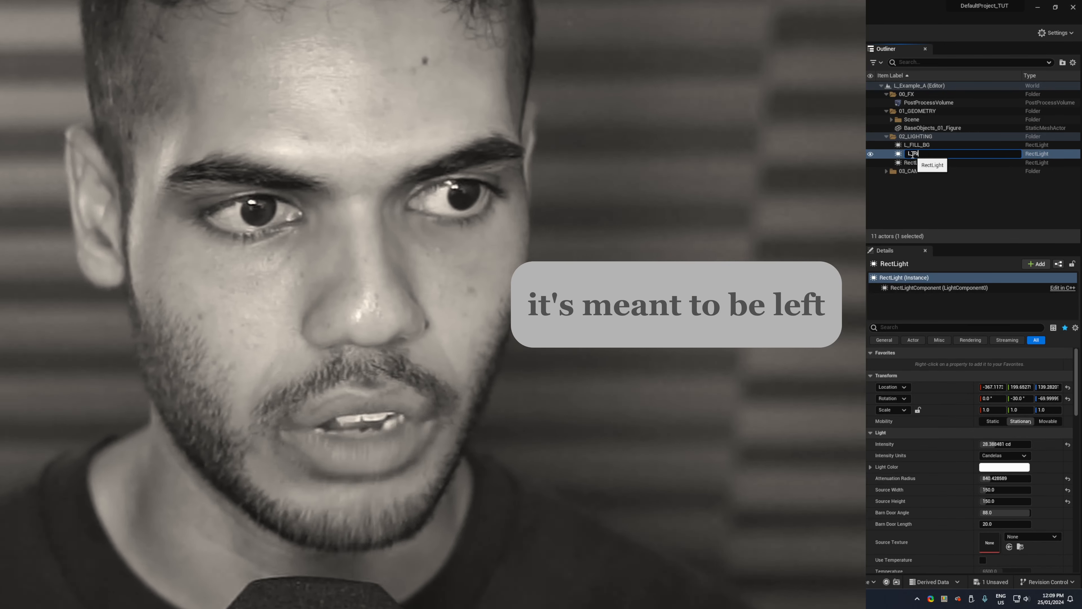
pyautogui.press('BackSpace')
pyautogui.press('BackSpace')
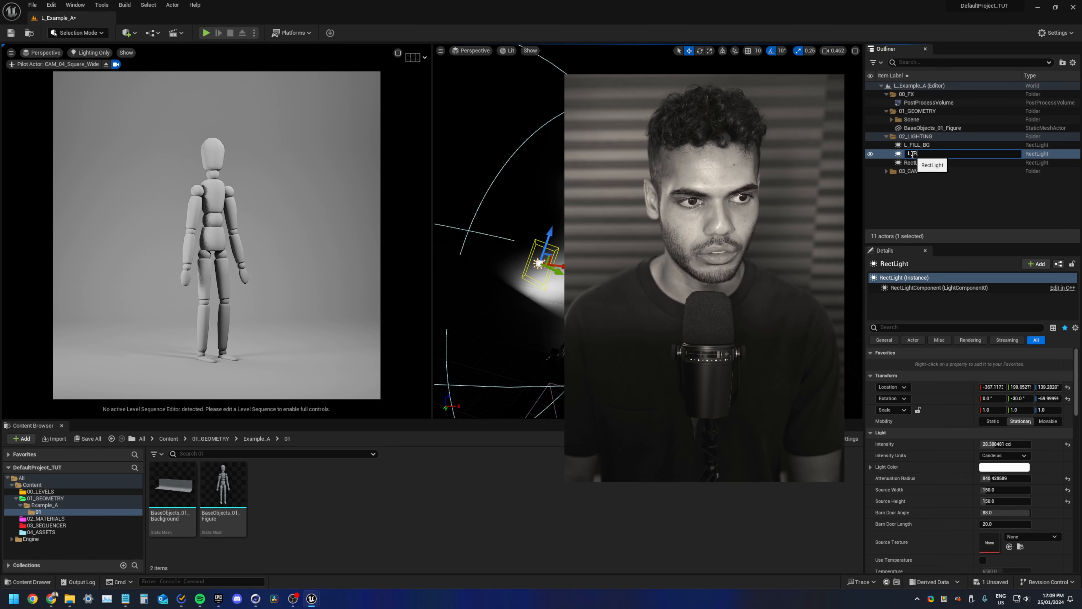
pyautogui.write('R_FILL')
pyautogui.press('Return')
pyautogui.click(872, 154)
pyautogui.click(872, 154)
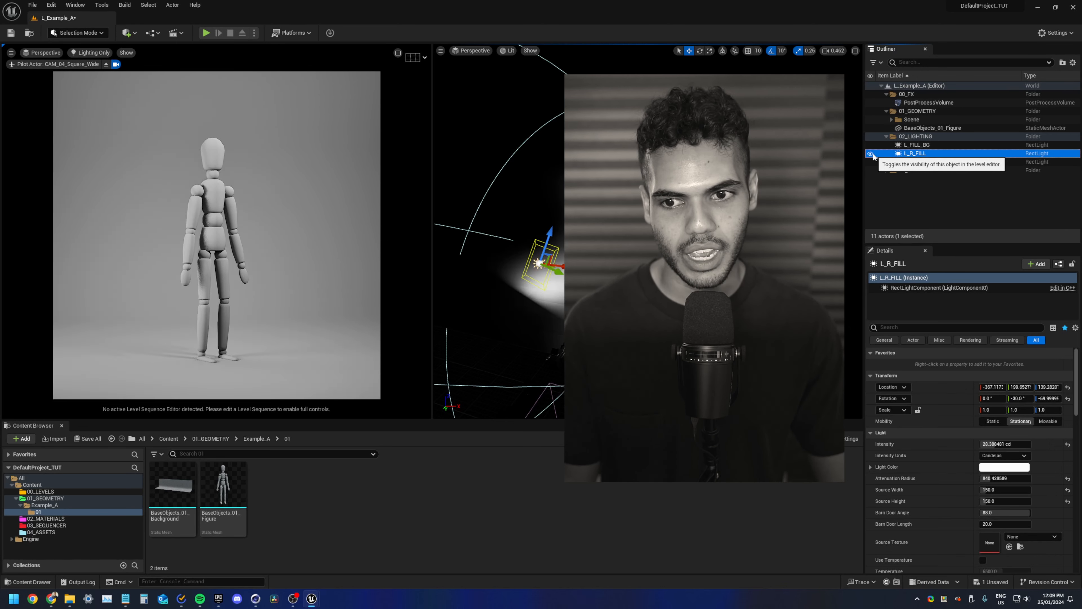
pyautogui.click(872, 155)
pyautogui.click(873, 154)
# - Hide and show RectLight3 to identify its effect and rename it as L_L_KEY
pyautogui.click(905, 163)
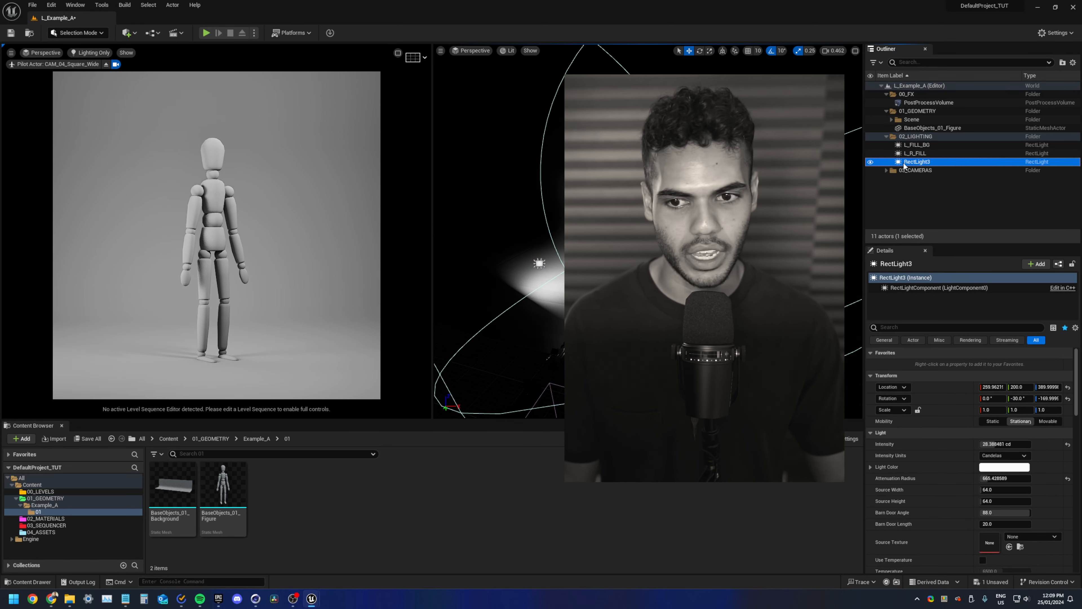
pyautogui.click(870, 162)
pyautogui.click(871, 162)
pyautogui.click(917, 163)
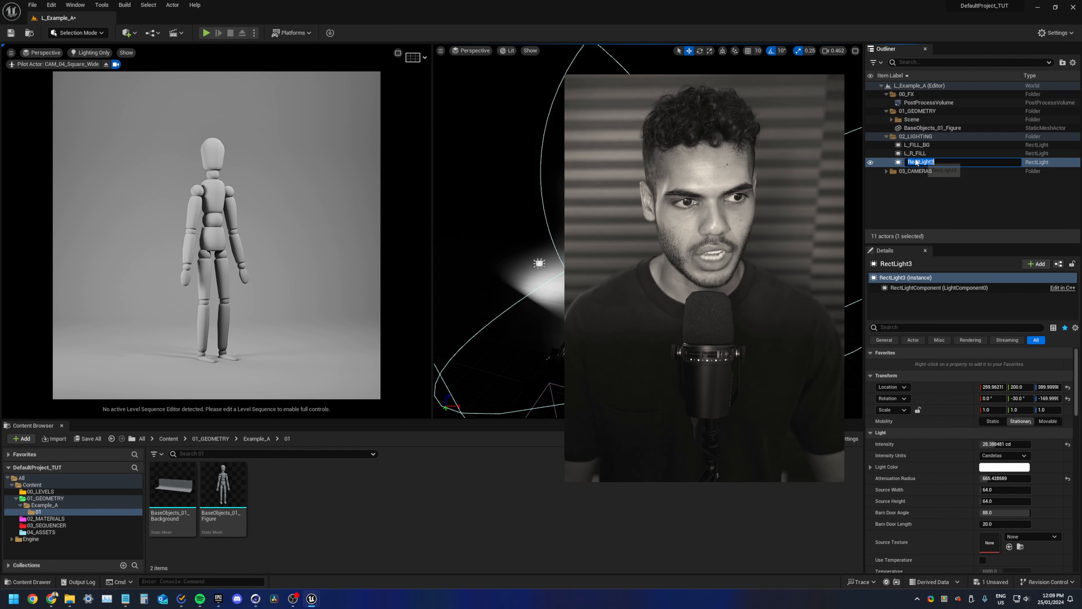
pyautogui.write('L_KEY')
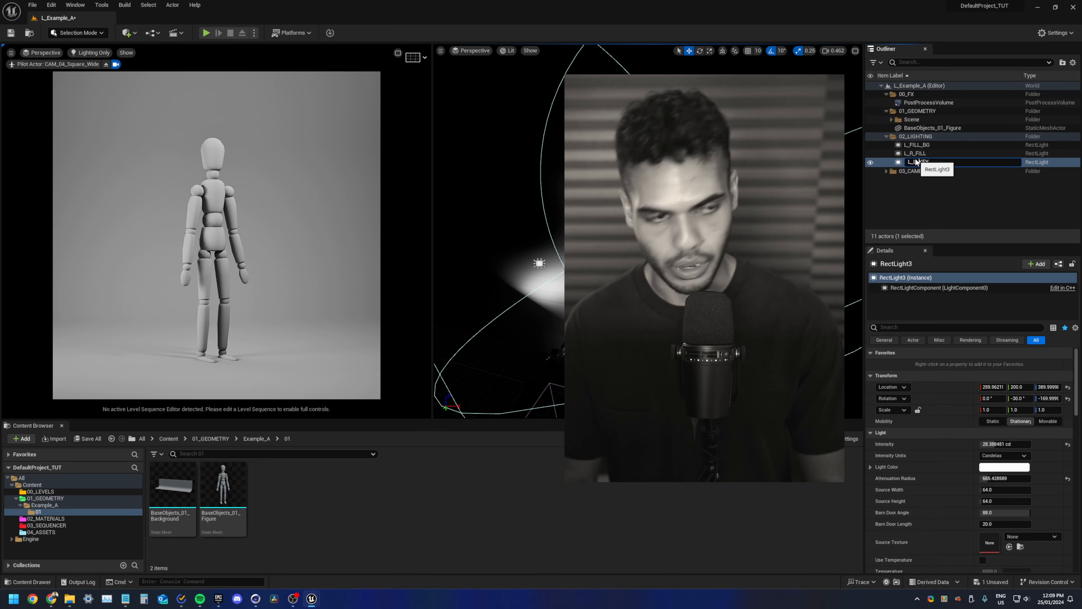
pyautogui.write('L_KEY')
pyautogui.press('Return')
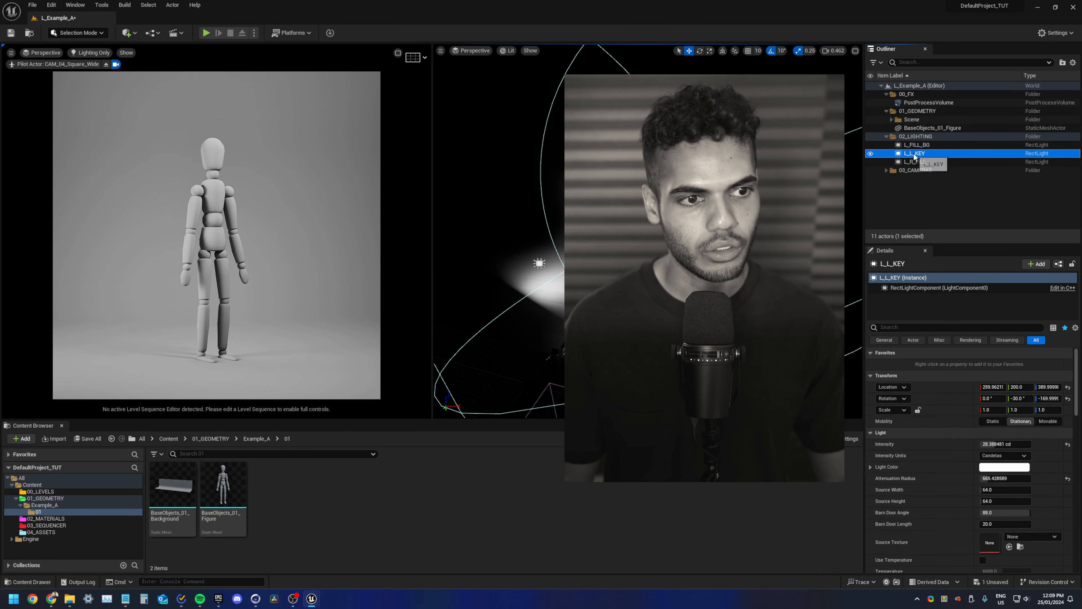
# - Correct the key light's side prefix by renaming L_L_KEY as L_R_KEY
pyautogui.click(914, 154)
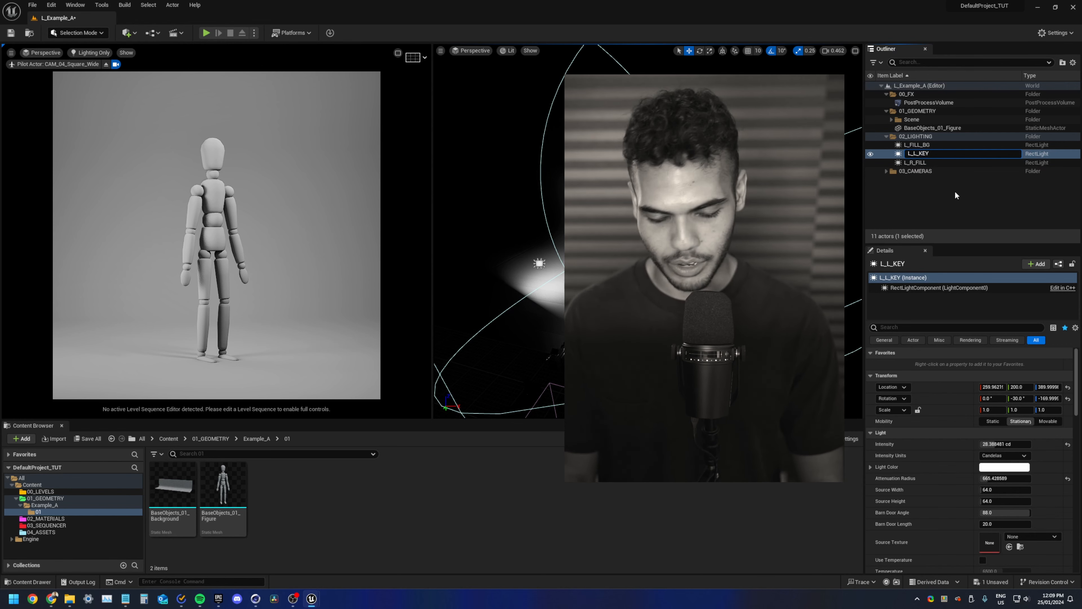
pyautogui.press('BackSpace')
pyautogui.write('R')
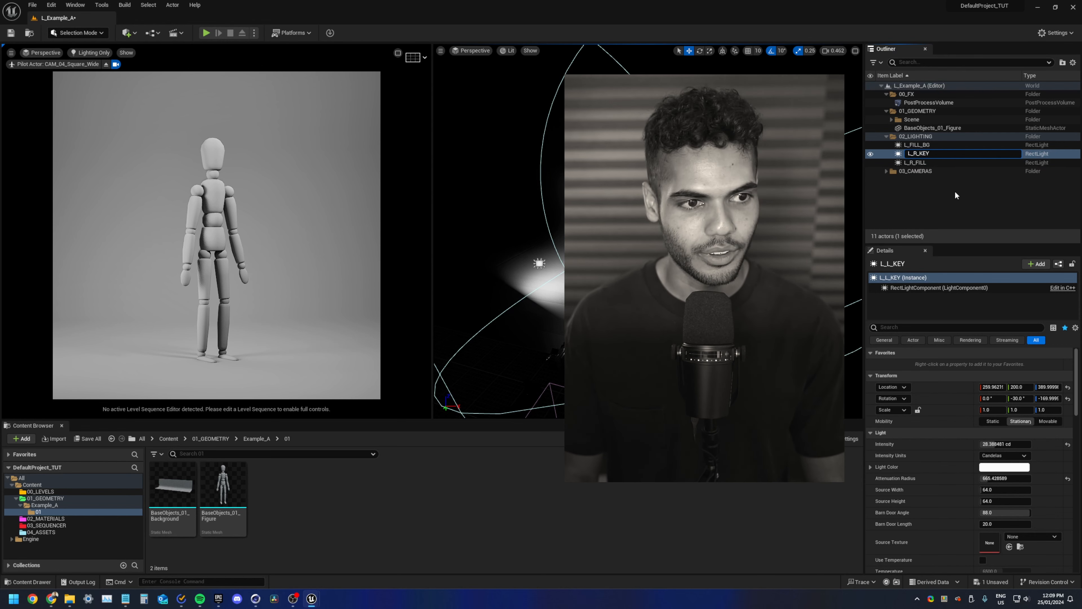
pyautogui.press('Return')
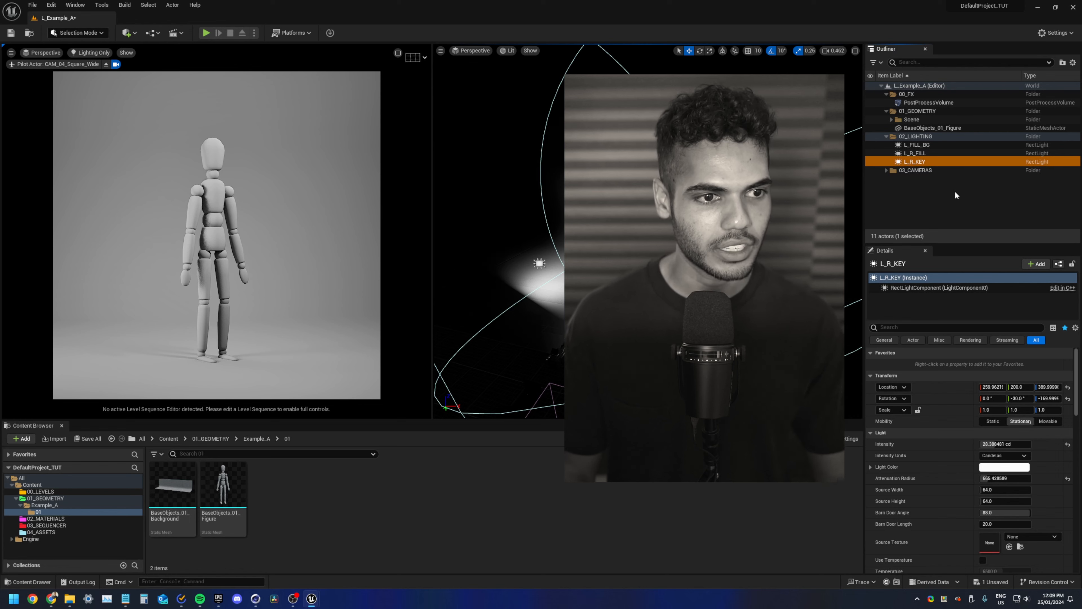
# - Correct the fill light's side prefix by renaming L_R_FILL as L_L_FILL
pyautogui.doubleClick(945, 154)
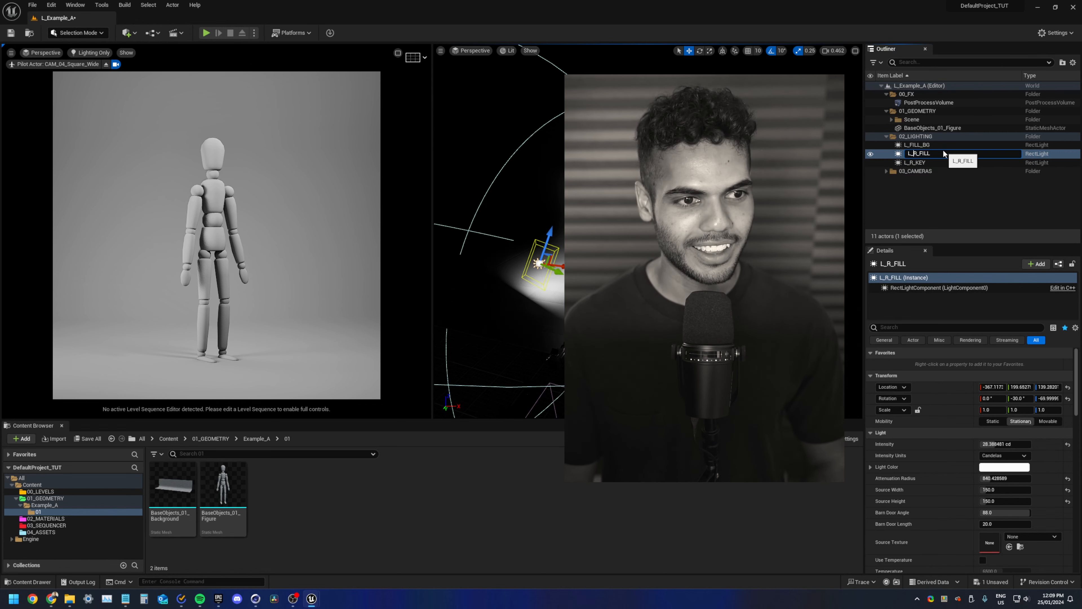
pyautogui.press('BackSpace')
pyautogui.write('L')
pyautogui.press('Return')
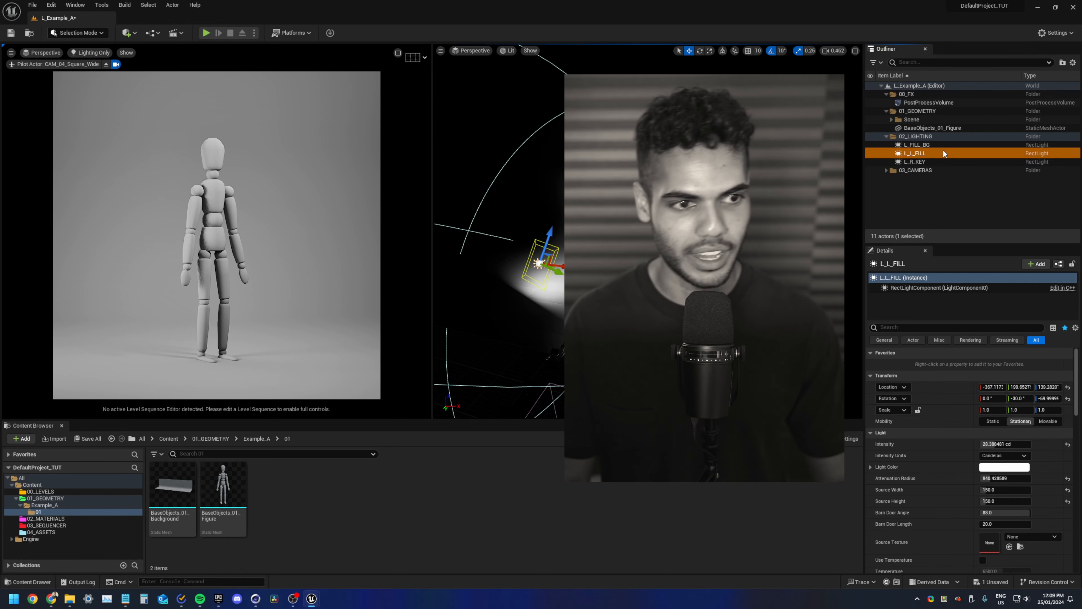
# - Hide and show L_L_FILL, L_R_KEY and L_FILL_BG one at a time to compare their effect on the figure
pyautogui.click(870, 154)
pyautogui.click(870, 154)
pyautogui.click(869, 154)
pyautogui.click(870, 153)
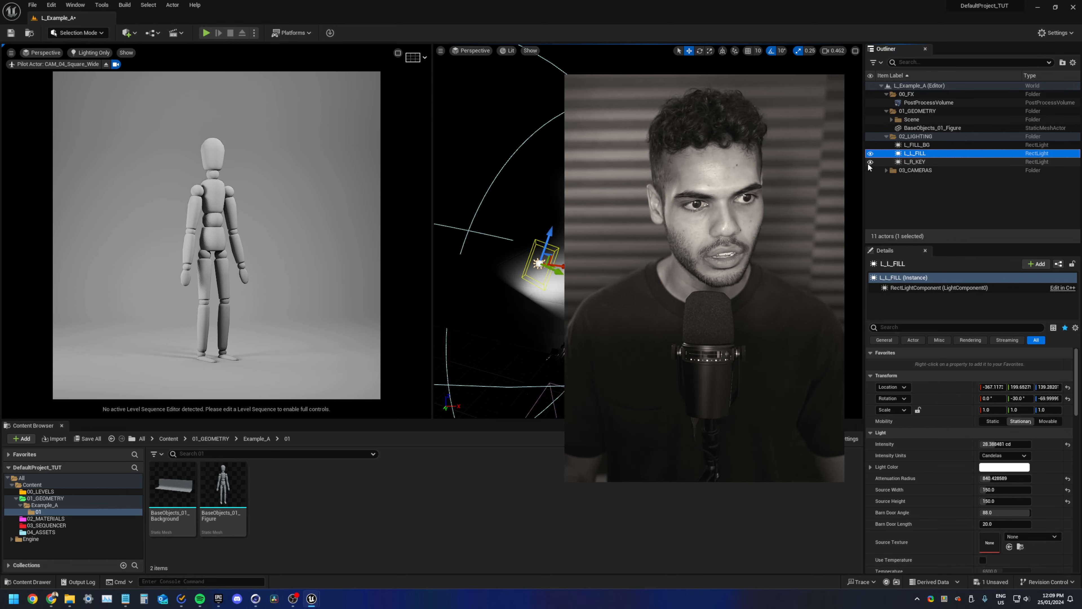
pyautogui.click(869, 162)
pyautogui.click(869, 162)
pyautogui.click(870, 162)
pyautogui.click(870, 162)
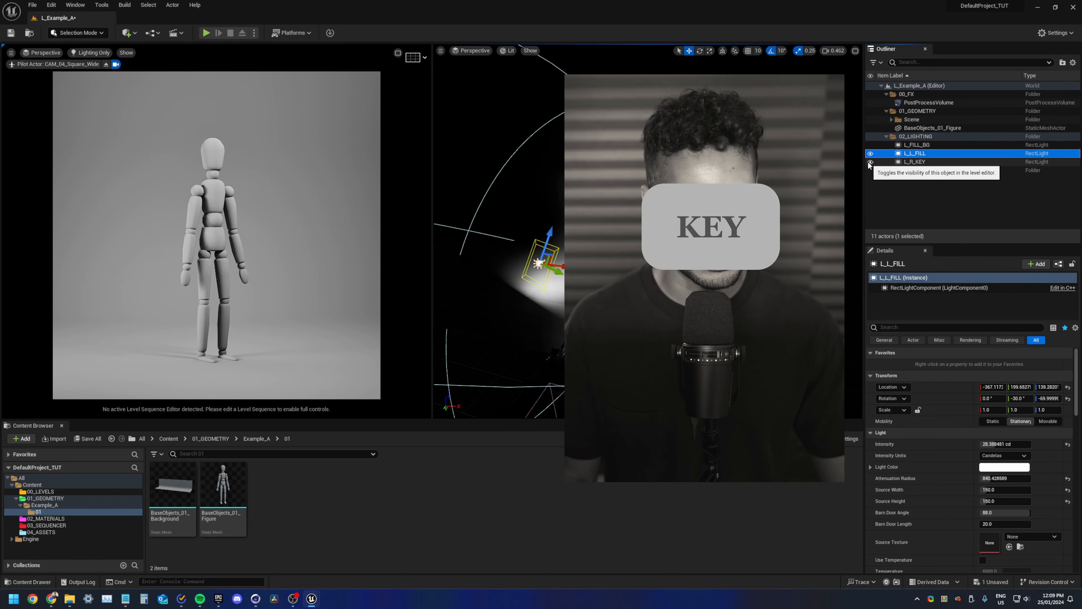
pyautogui.click(871, 144)
pyautogui.click(871, 144)
pyautogui.click(871, 144)
pyautogui.click(871, 144)
pyautogui.click(871, 144)
pyautogui.click(871, 145)
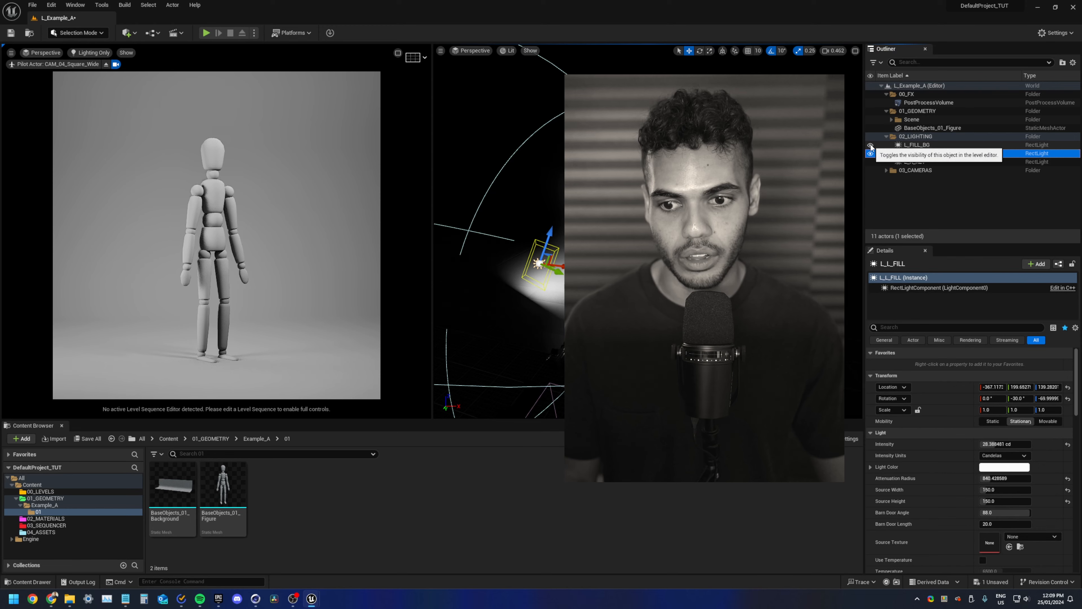
pyautogui.click(871, 145)
pyautogui.click(871, 145)
# - Collapse the 00_FX, 01_GEOMETRY and 02_LIGHTING folders in the Outliner
pyautogui.click(887, 94)
pyautogui.click(886, 102)
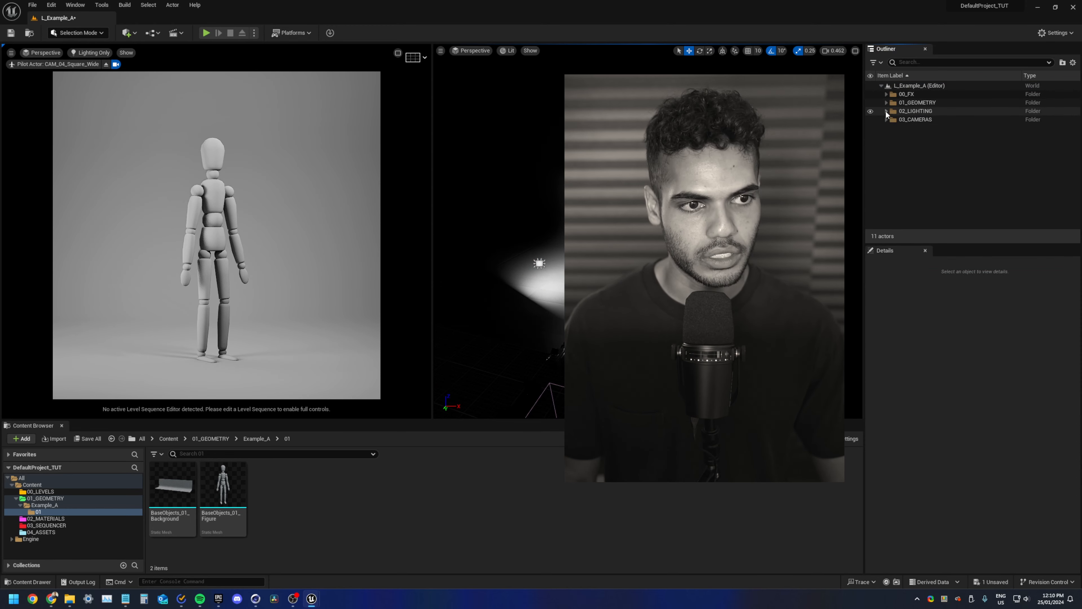
pyautogui.click(886, 111)
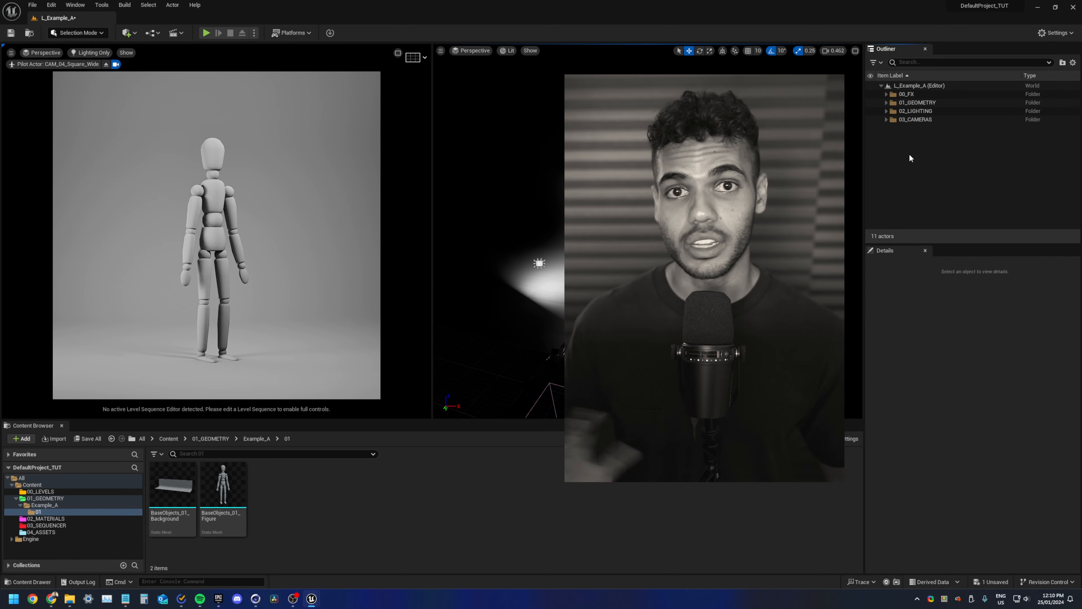
pyautogui.click(887, 102)
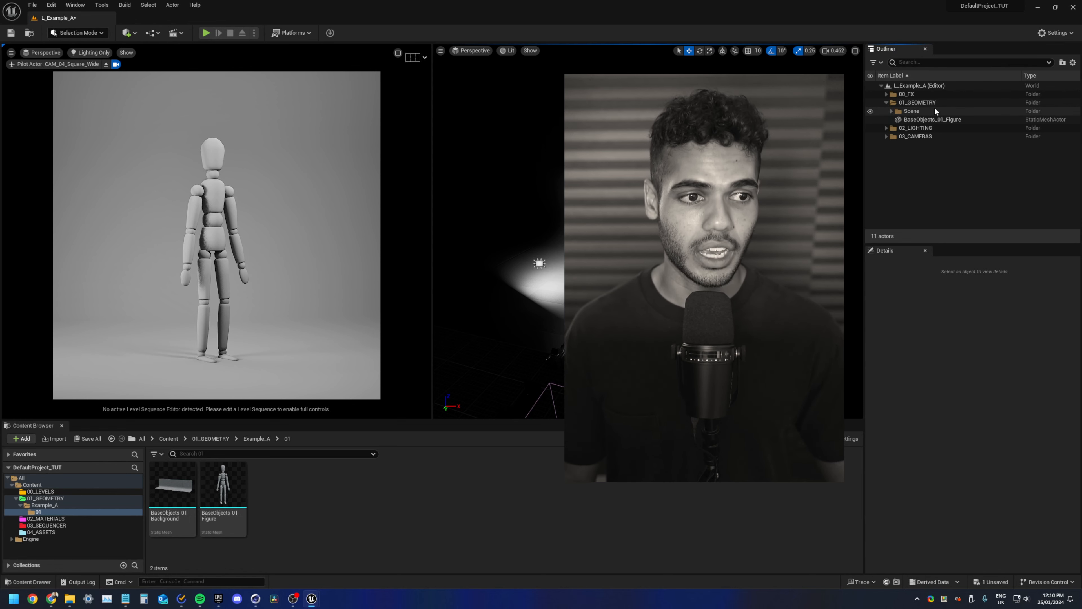
pyautogui.rightClick(913, 105)
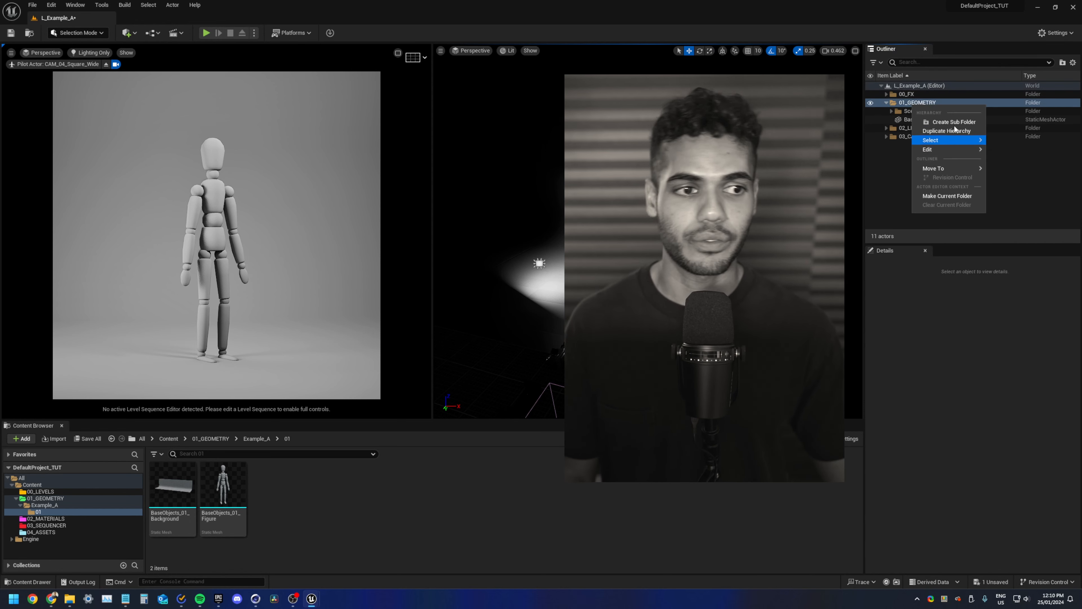
pyautogui.click(1025, 175)
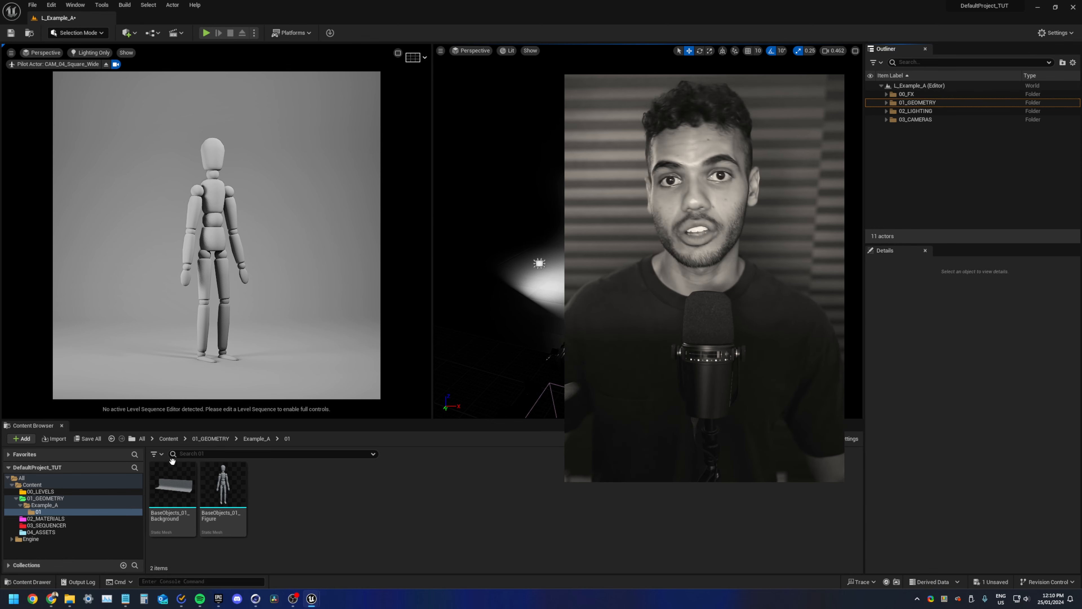
# - Go through the project's asset folders and open the top-level Content folder
pyautogui.click(161, 455)
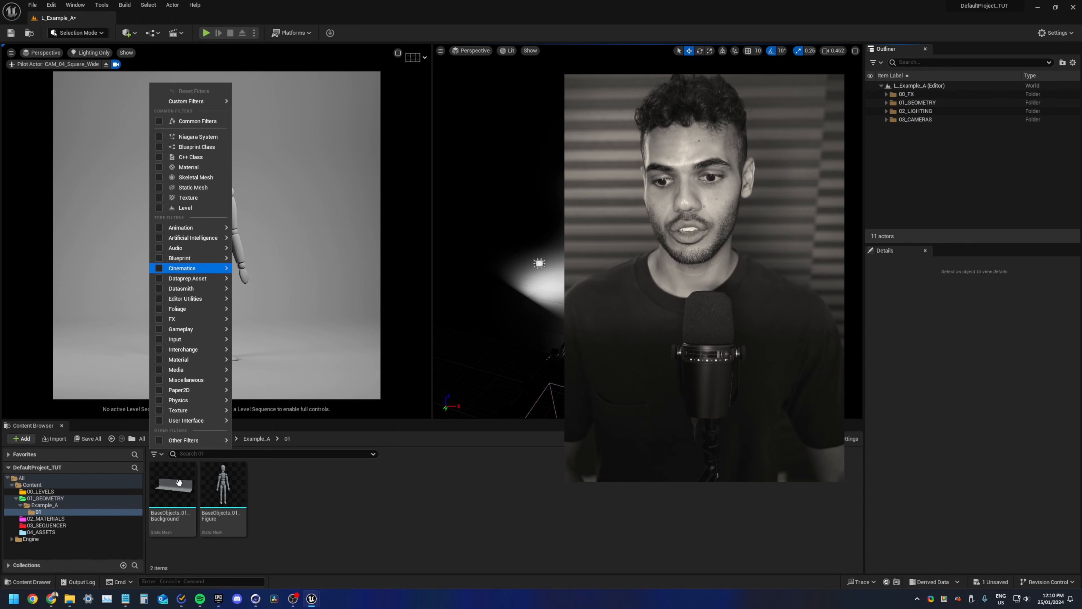
pyautogui.click(68, 519)
pyautogui.click(68, 531)
pyautogui.click(67, 526)
pyautogui.click(67, 519)
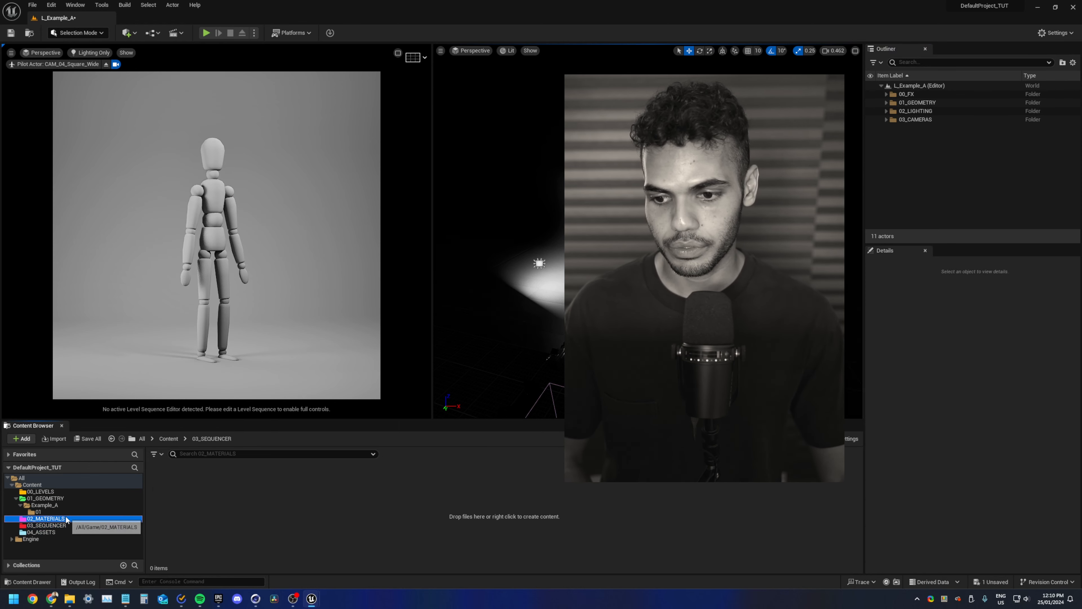
pyautogui.click(61, 492)
pyautogui.click(59, 505)
pyautogui.click(47, 492)
pyautogui.click(43, 485)
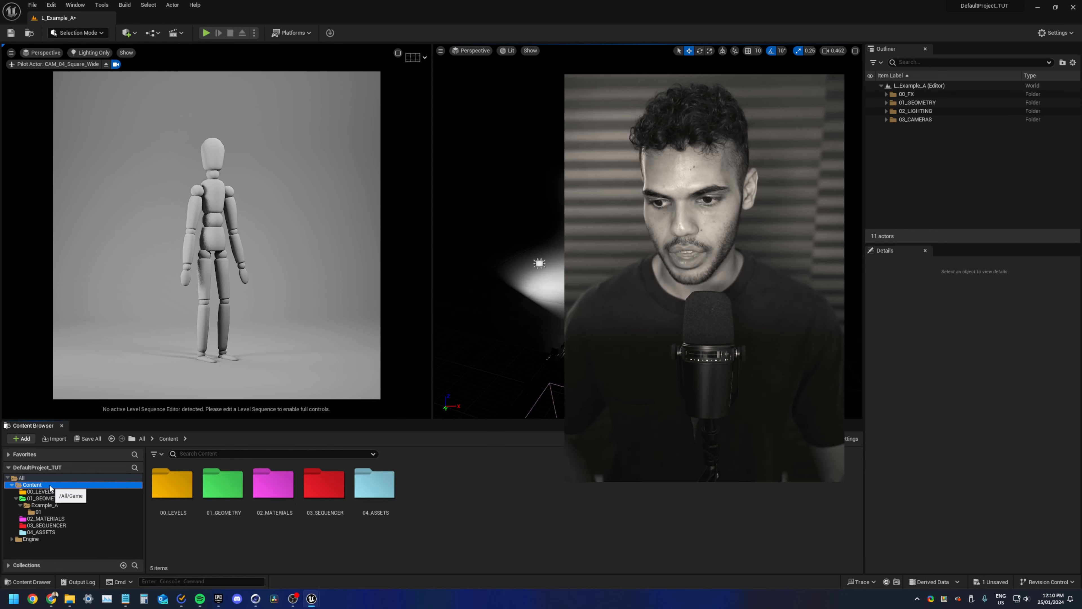
# - Filter the Content folder to show only Level assets, switching the filter off and back on once
pyautogui.click(161, 455)
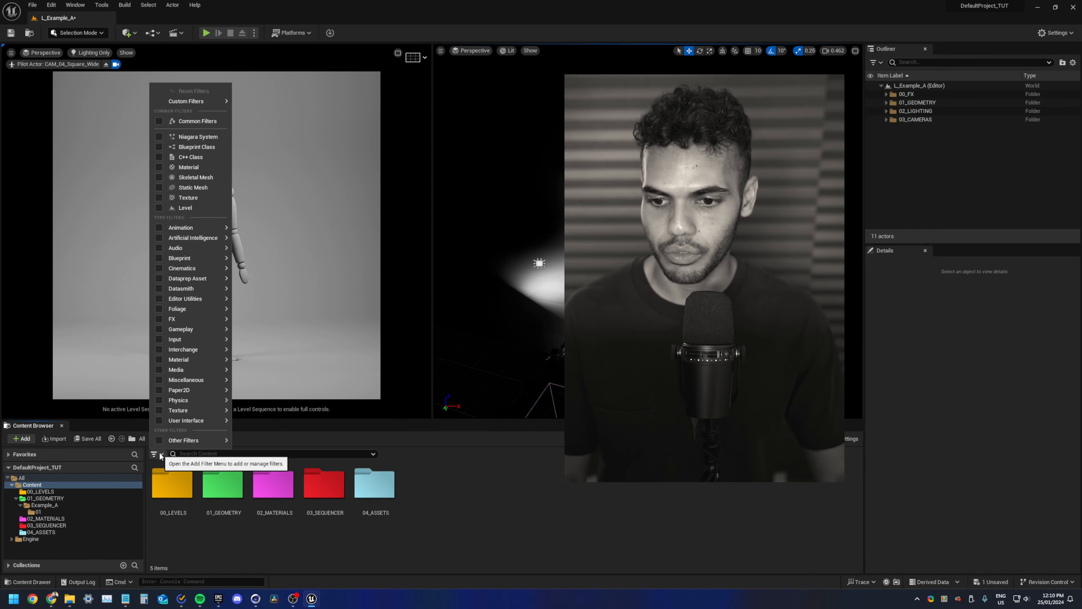
pyautogui.press('capslock')
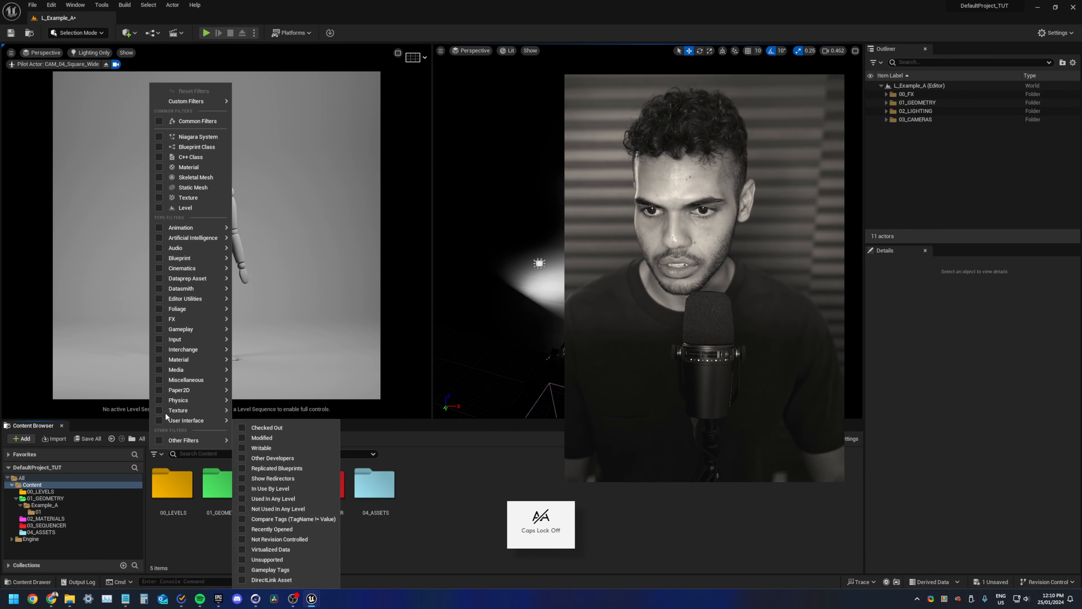
pyautogui.click(159, 210)
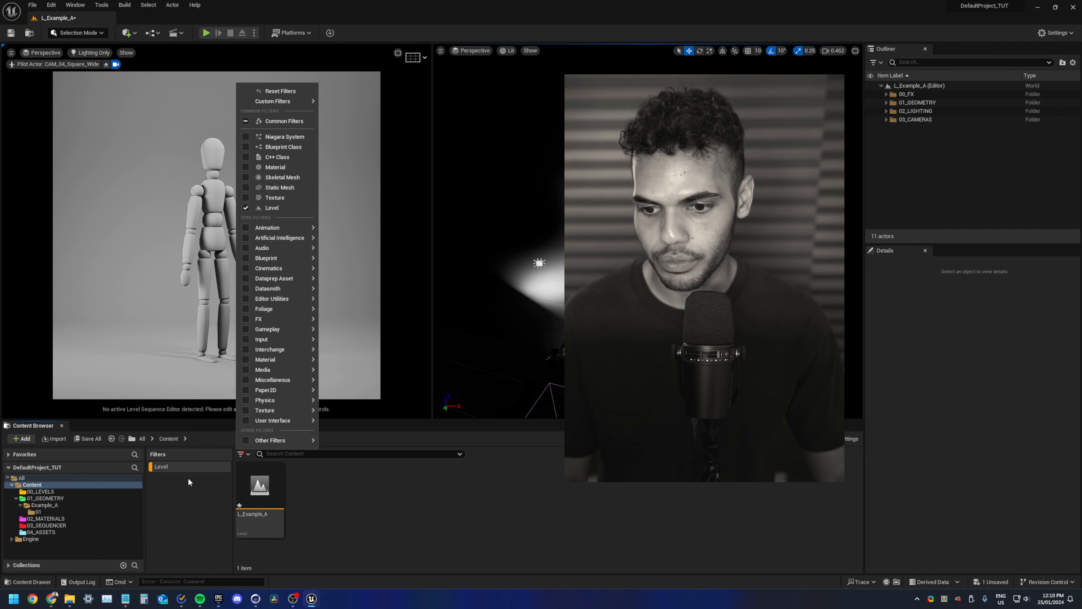
pyautogui.click(188, 477)
pyautogui.click(181, 469)
pyautogui.click(181, 468)
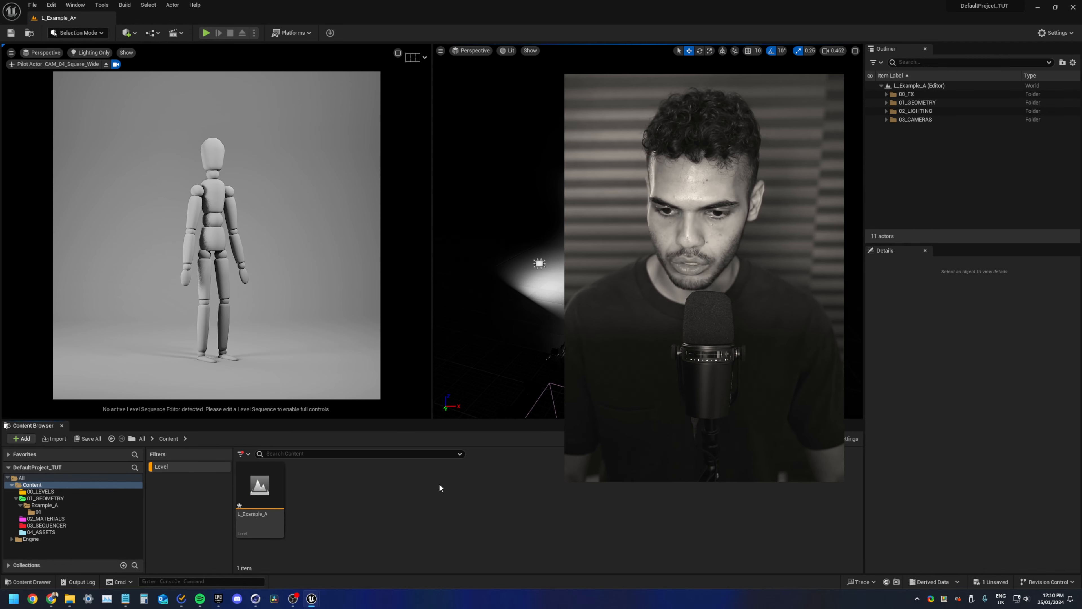
# - Switch off the Level filter and add a Datasmith Scene filter to the Content Browser
pyautogui.click(170, 469)
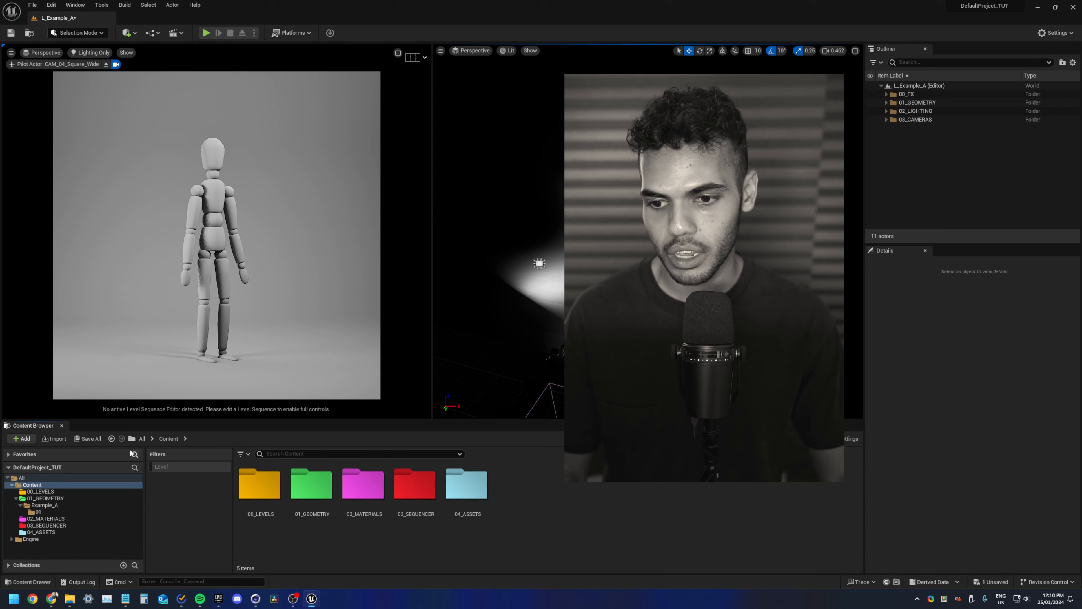
pyautogui.click(251, 455)
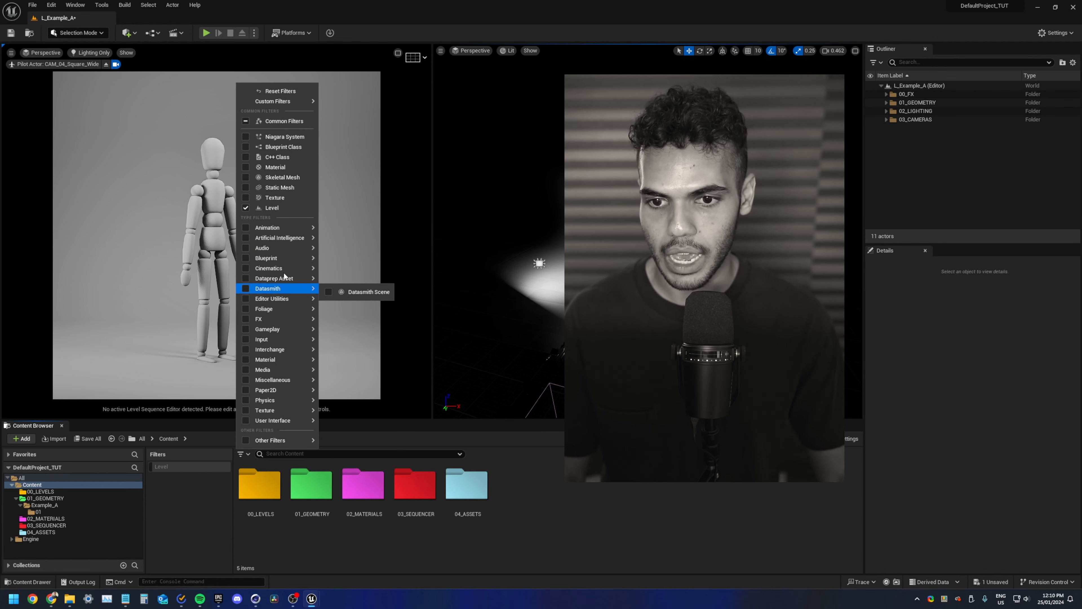
pyautogui.moveTo(288, 234)
pyautogui.moveTo(277, 288)
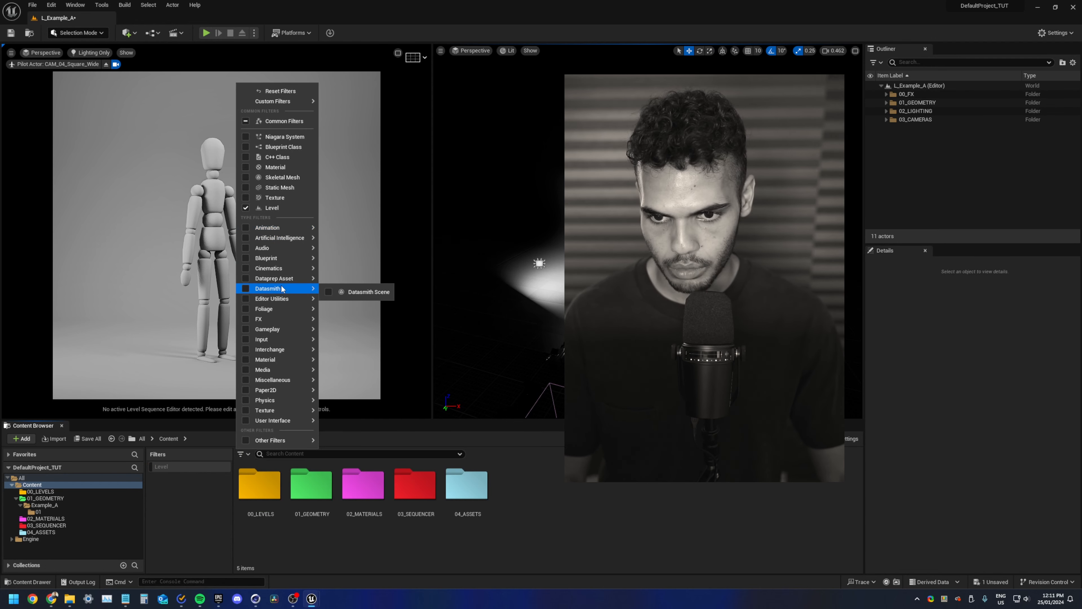
pyautogui.click(329, 291)
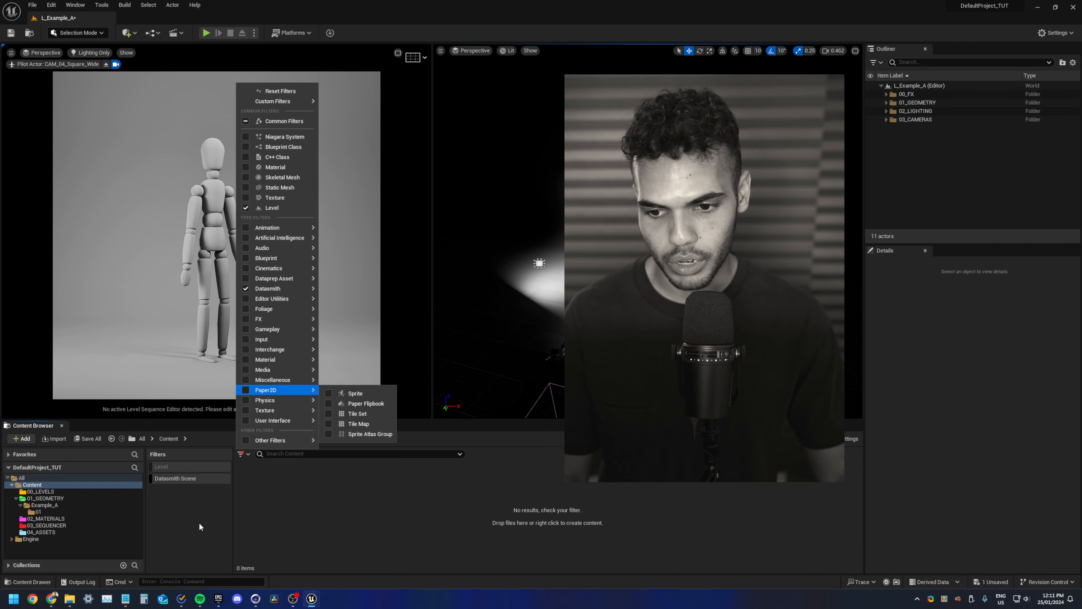
pyautogui.click(174, 464)
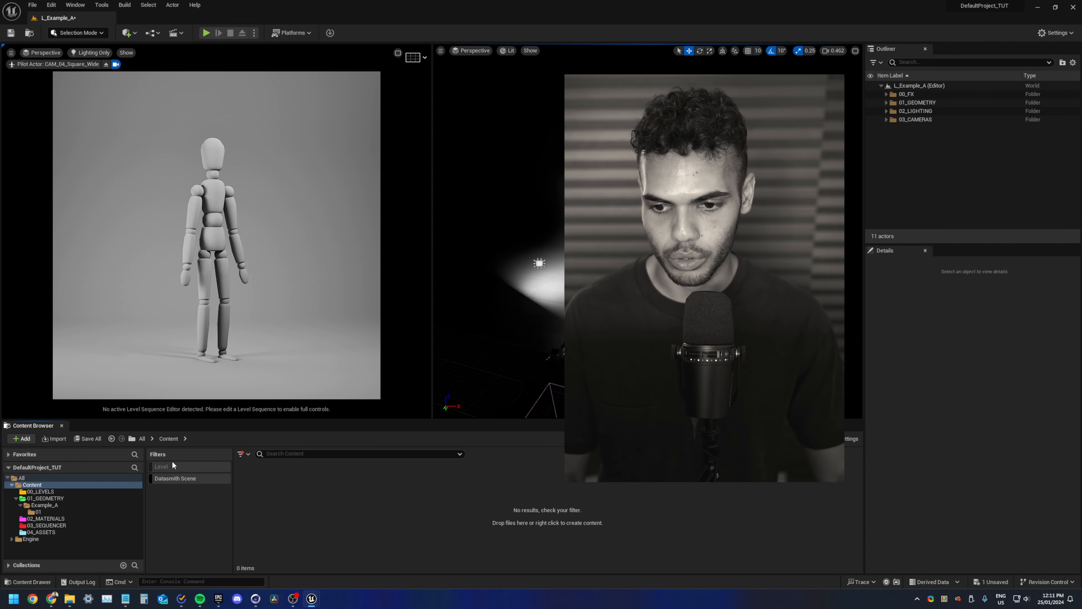
# - Add Level Sequence and Blueprint Class filters, and switch off the Datasmith Scene and Level Sequence filters
pyautogui.click(249, 455)
pyautogui.moveTo(278, 301)
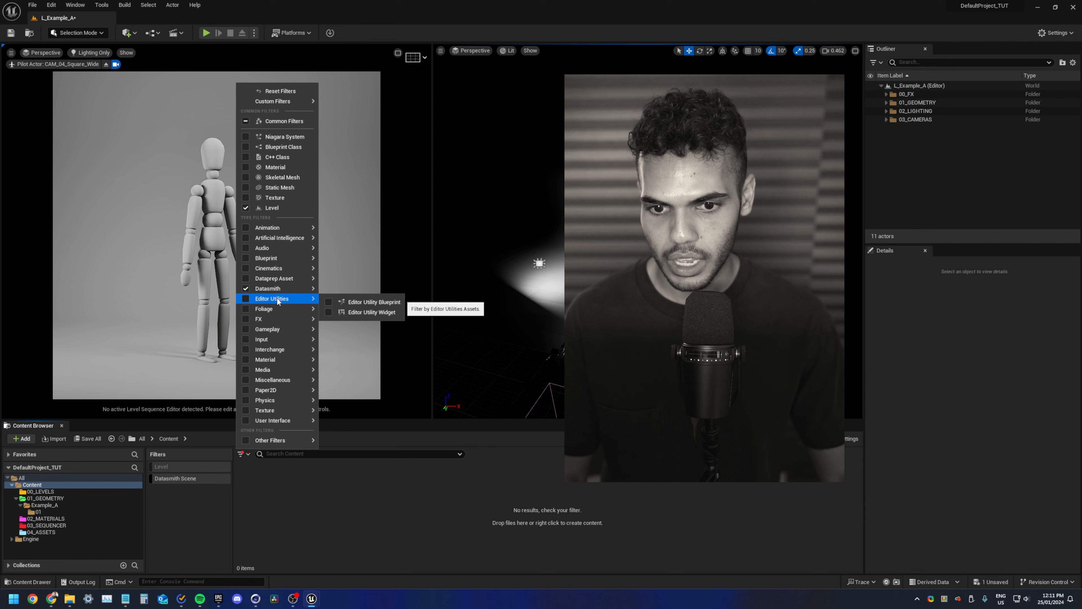
pyautogui.moveTo(282, 268)
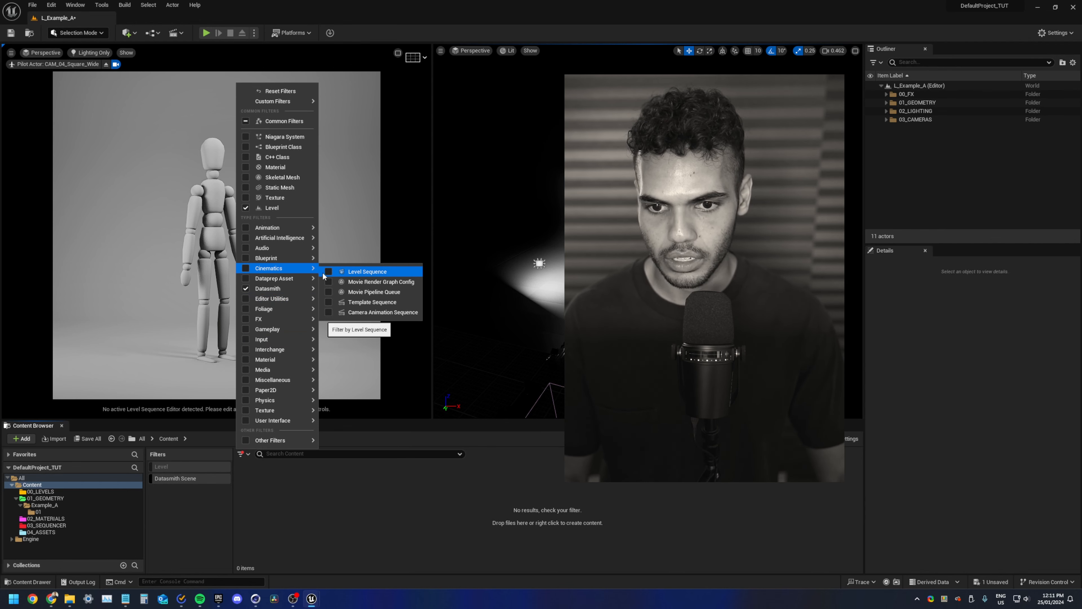
pyautogui.click(330, 272)
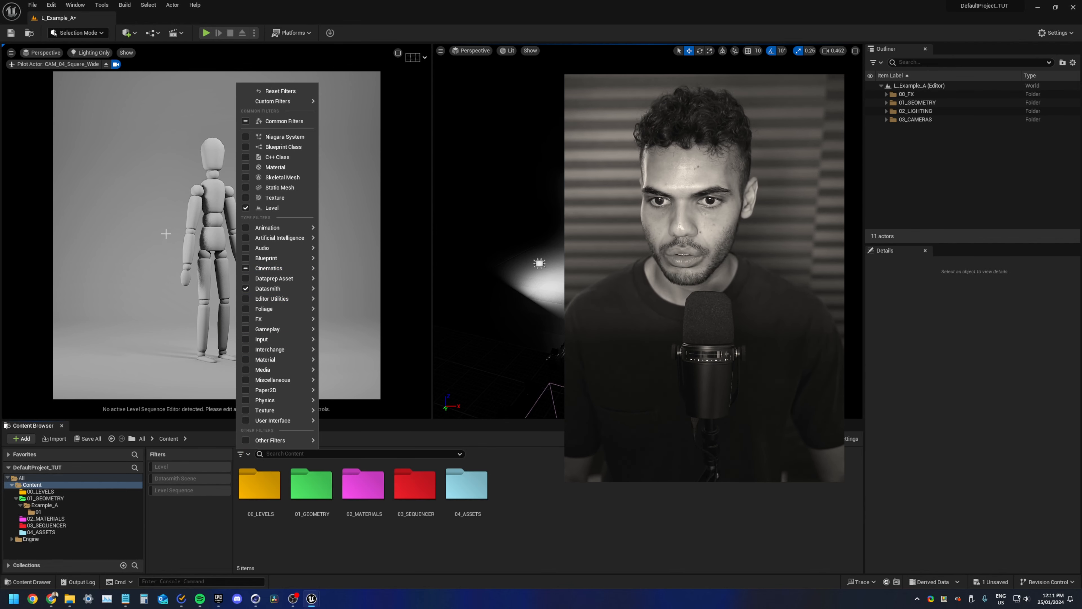
pyautogui.moveTo(289, 258)
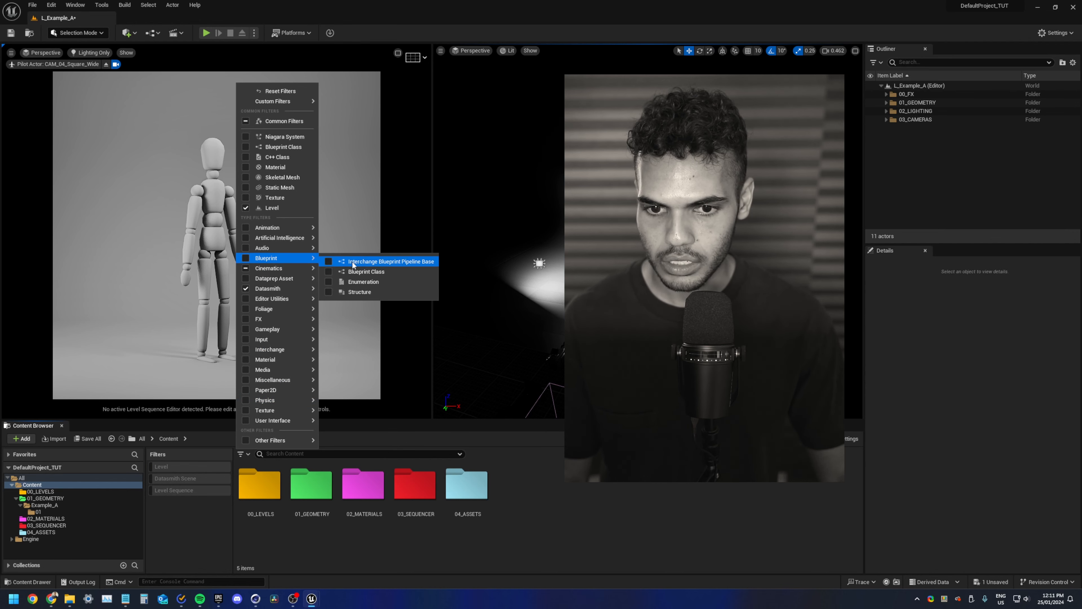
pyautogui.click(329, 272)
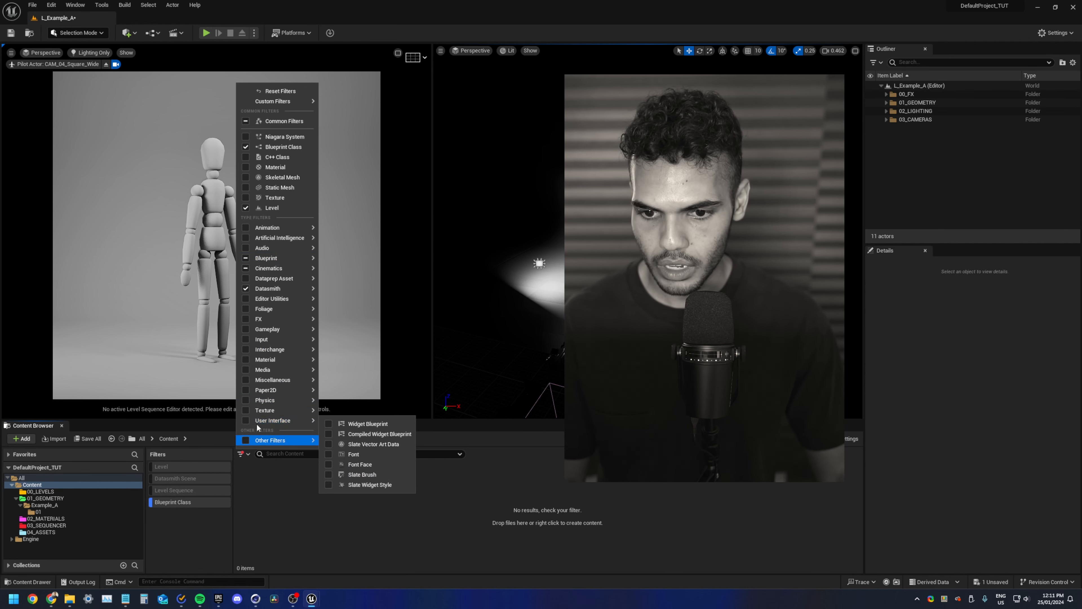
# - Add Material, Material Instance, Texture, Static Mesh and Material Function to the Content Browser filters
pyautogui.moveTo(286, 359)
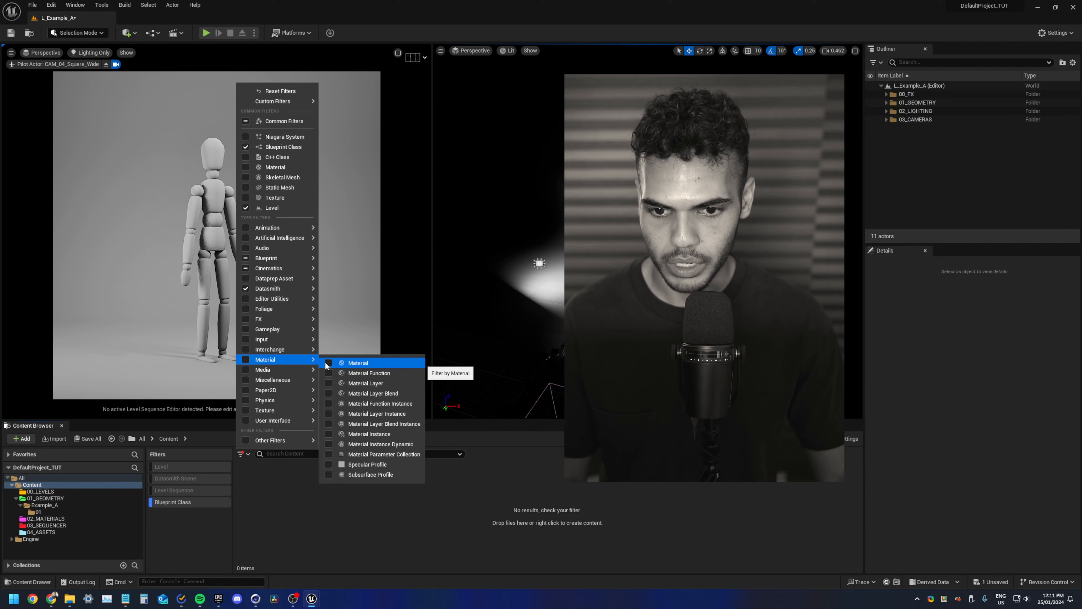
pyautogui.click(328, 434)
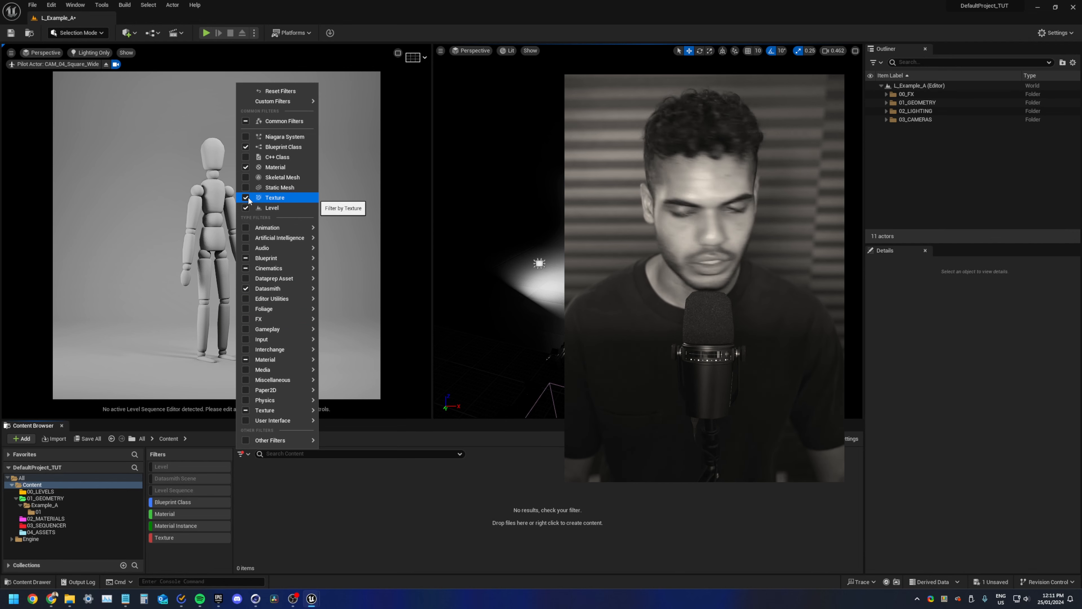
pyautogui.click(246, 188)
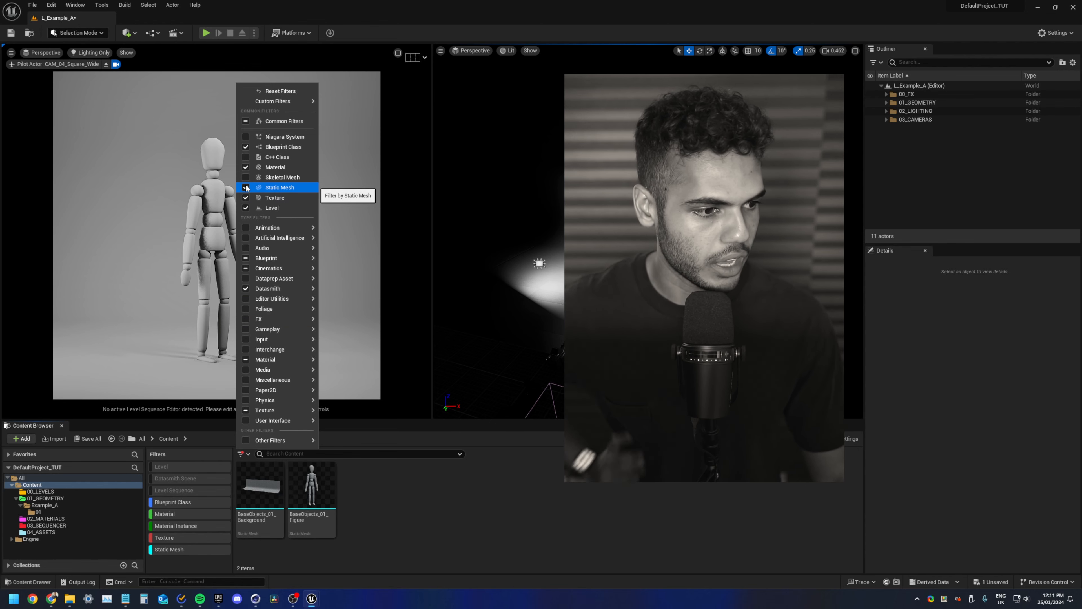
pyautogui.moveTo(297, 361)
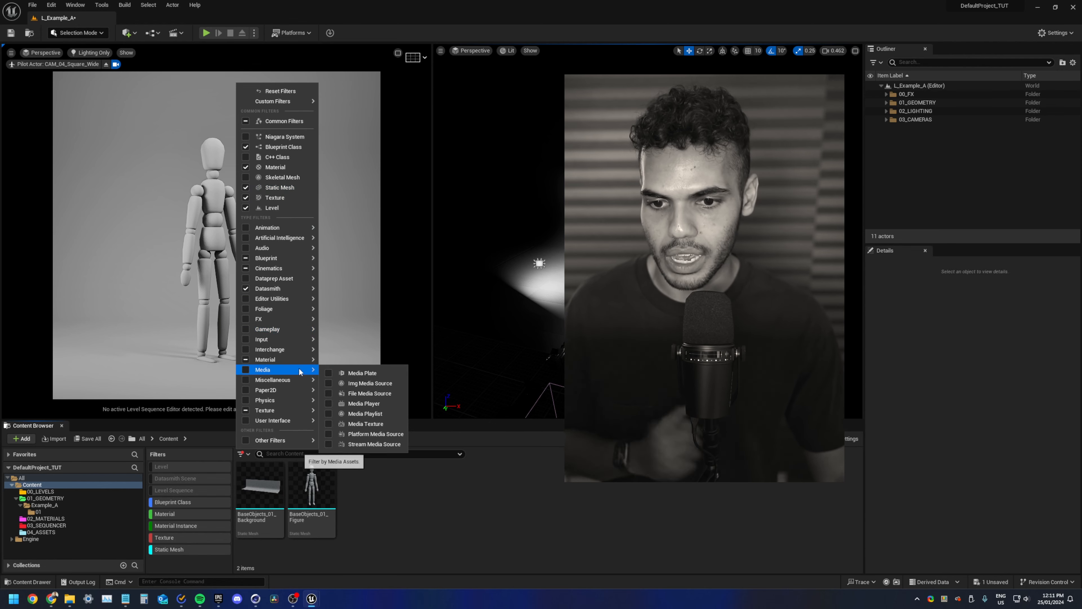
pyautogui.click(328, 374)
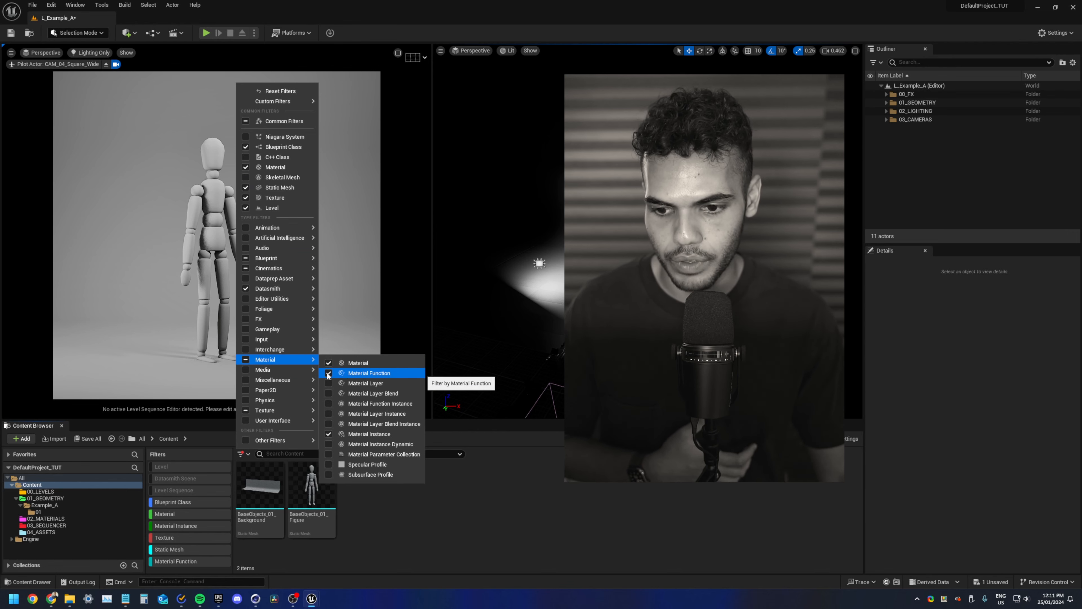
pyautogui.click(464, 524)
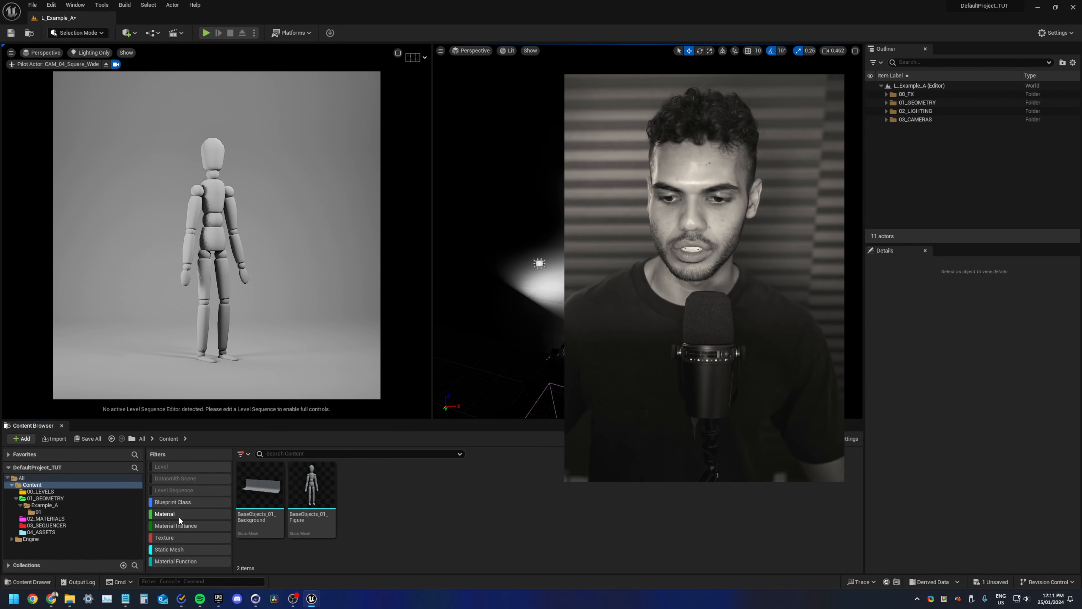
# - Switch off the Blueprint Class, Material, Material Instance, Texture, Static Mesh and Material Function filters without removing them from the filter list
pyautogui.rightClick(184, 502)
pyautogui.click(168, 502)
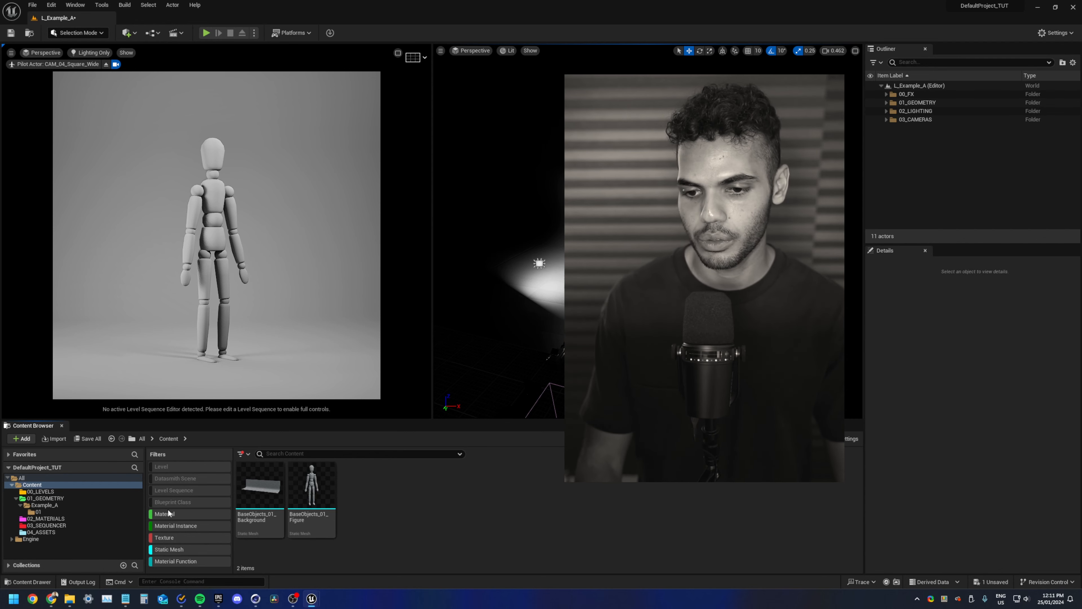
pyautogui.click(173, 526)
pyautogui.click(173, 538)
pyautogui.click(173, 549)
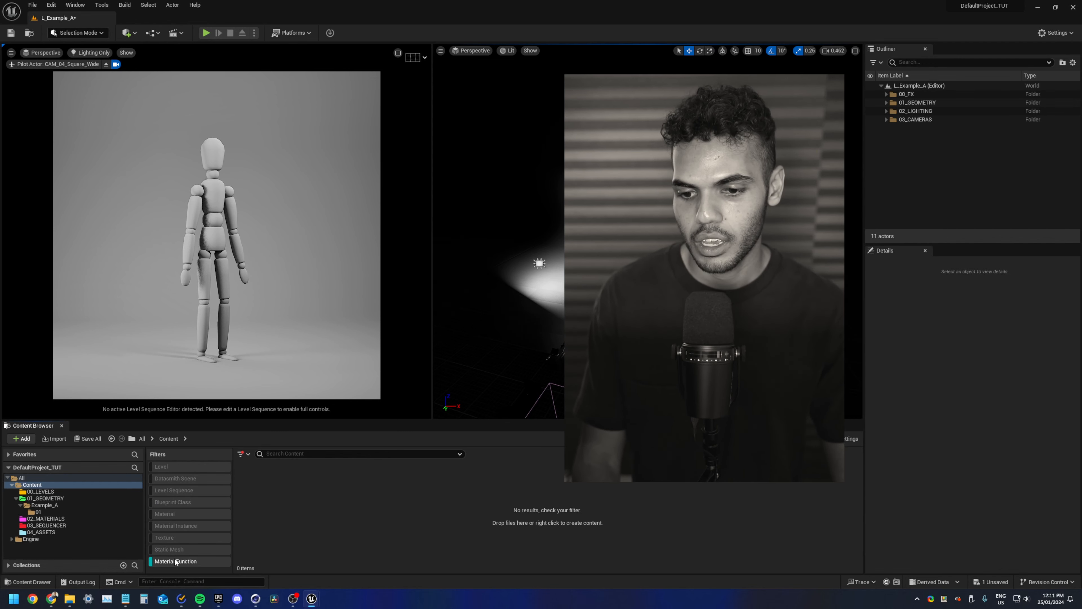
pyautogui.click(175, 561)
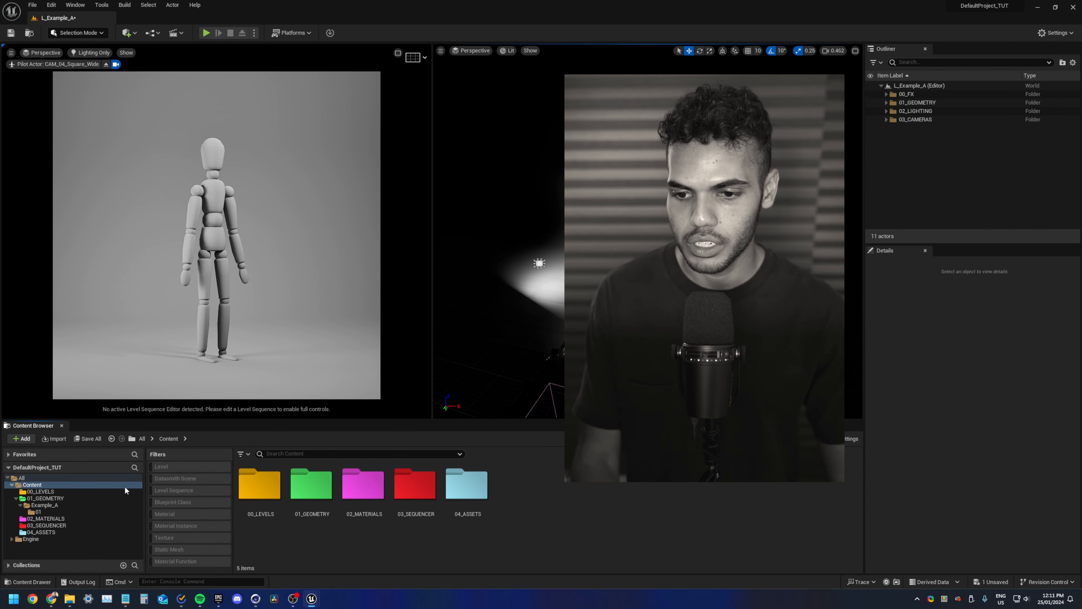
# - Test the Static Mesh filter in the 04_ASSETS and 01_GEOMETRY folders, toggle the Texture filter, and leave all filters off
pyautogui.doubleClick(465, 490)
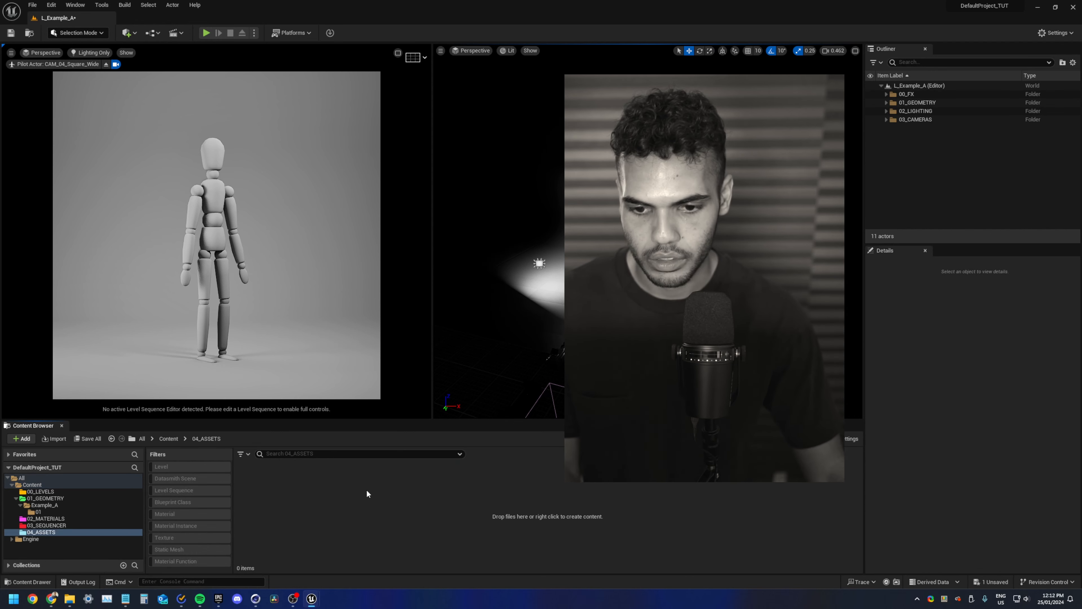
pyautogui.click(179, 550)
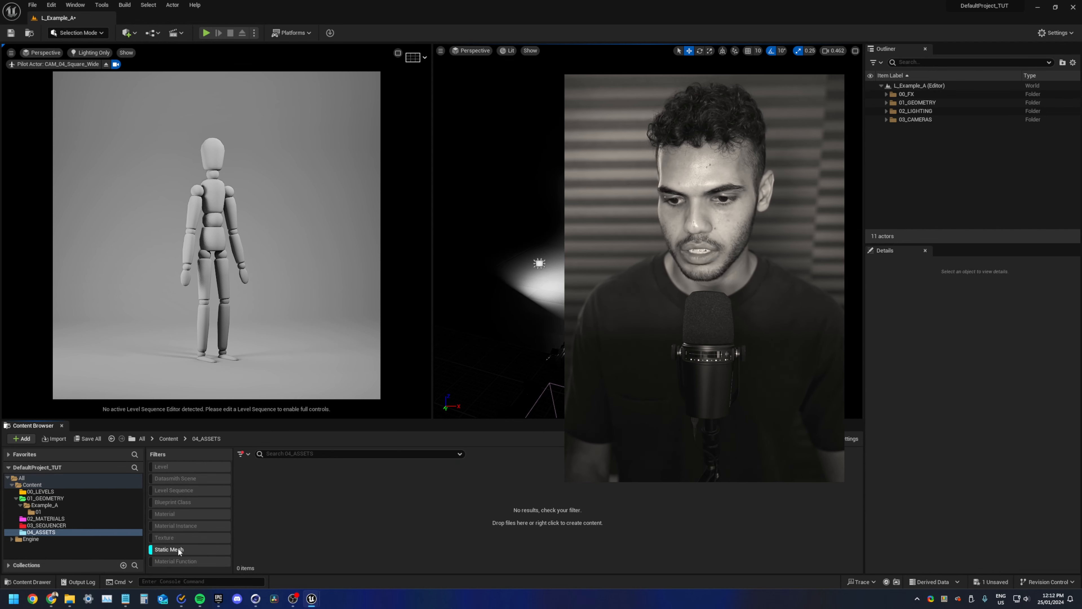
pyautogui.click(179, 550)
pyautogui.click(81, 497)
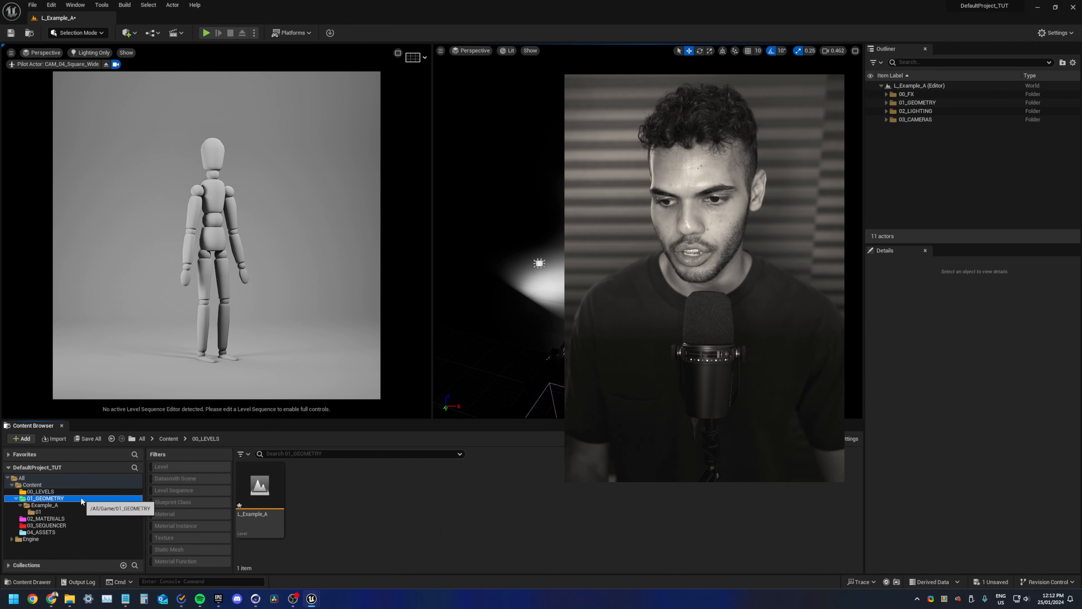
pyautogui.click(183, 548)
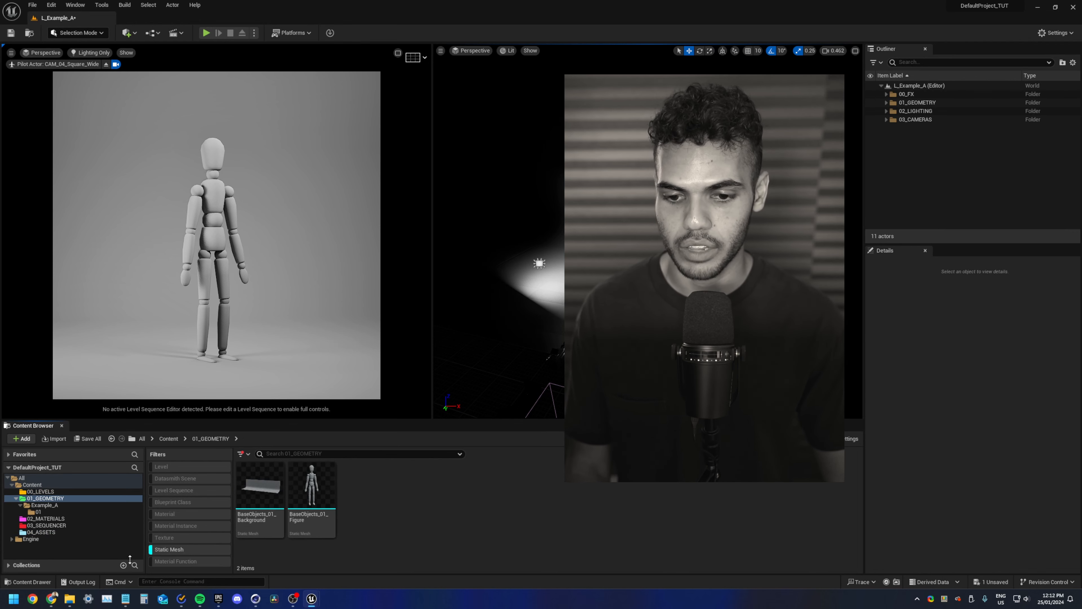
pyautogui.click(165, 537)
pyautogui.click(165, 537)
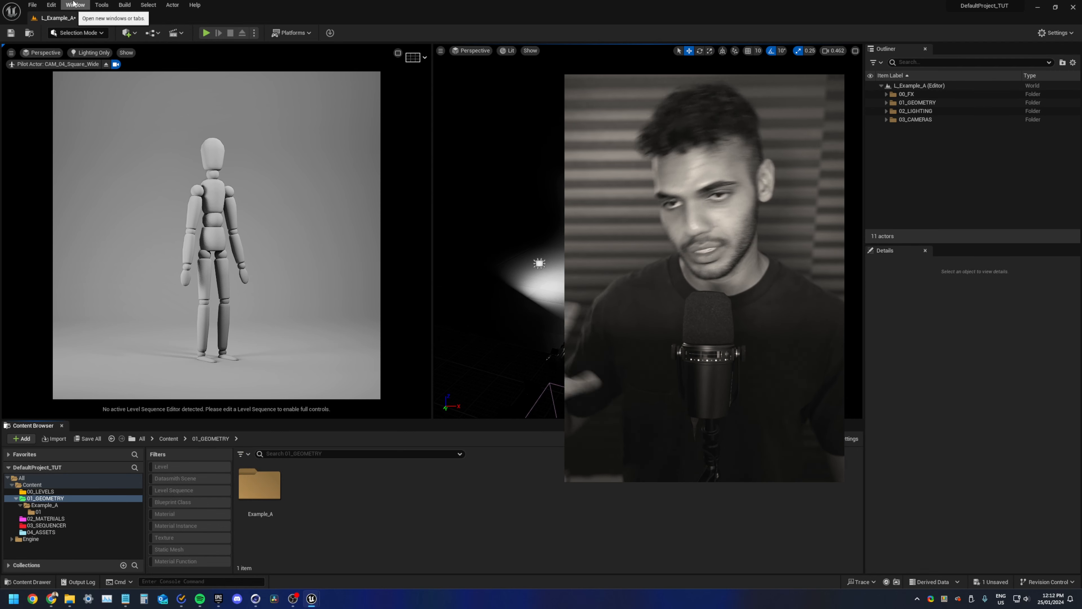
# - Open Content Browser 2 and dock it as a tab beside the first Content Browser
pyautogui.click(81, 6)
pyautogui.click(88, 5)
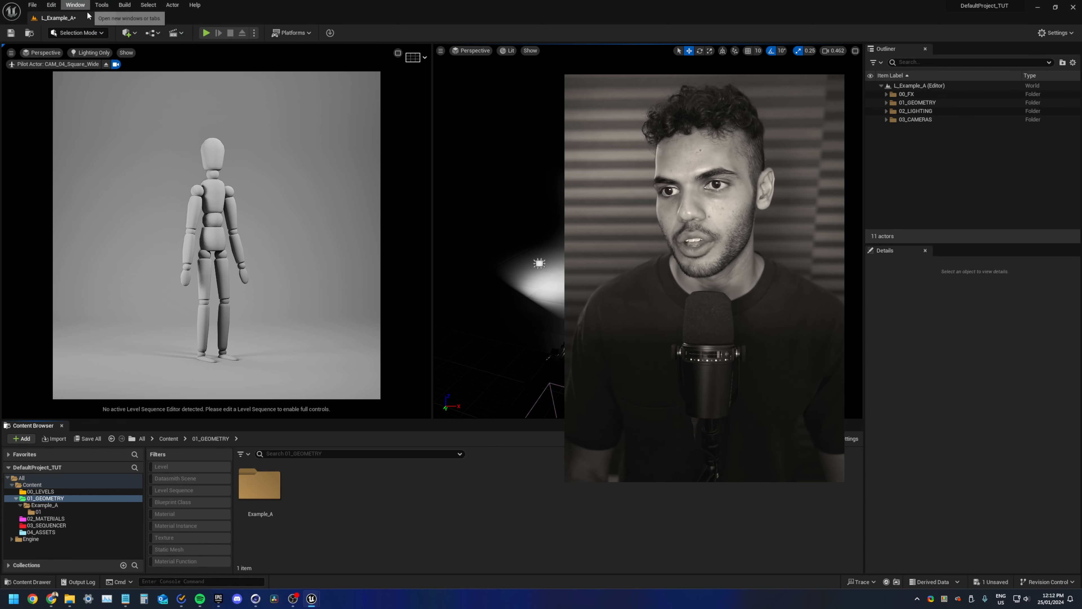
pyautogui.click(90, 5)
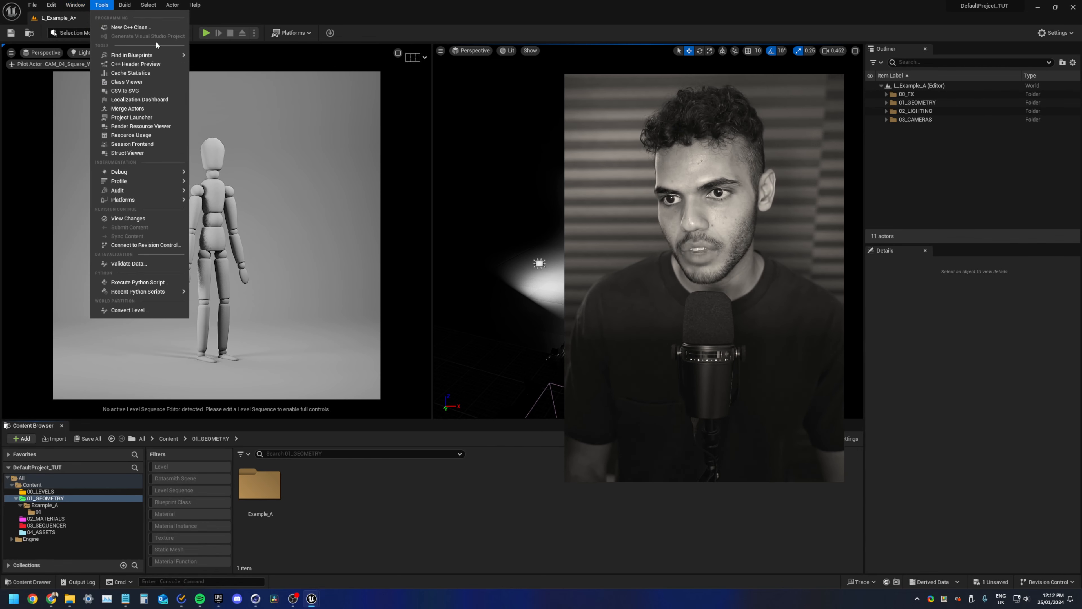
pyautogui.moveTo(168, 39)
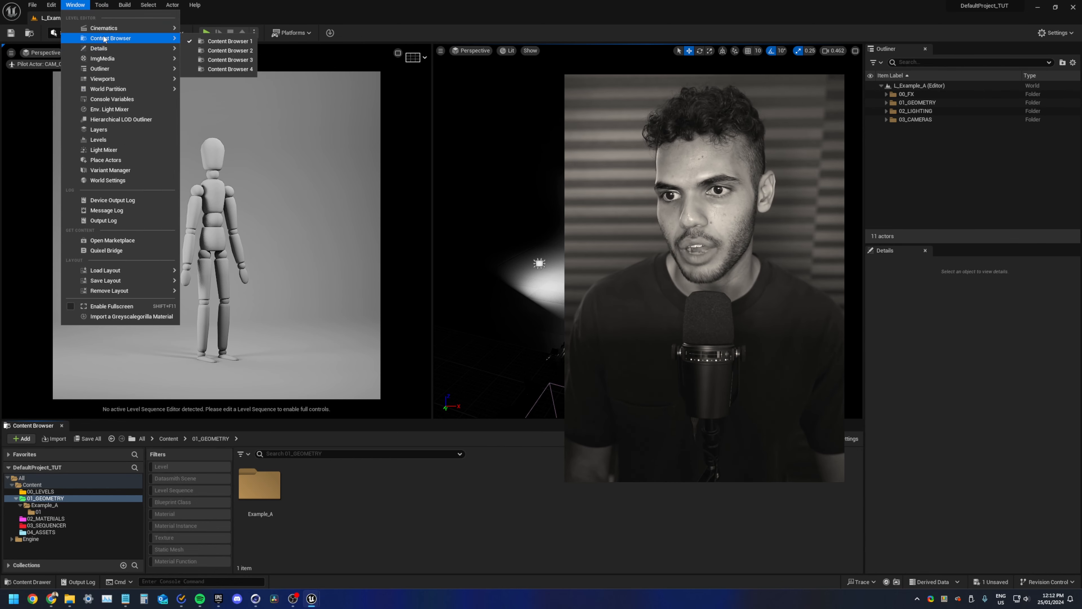
pyautogui.click(207, 51)
pyautogui.moveTo(364, 176); pyautogui.dragTo(98, 426)
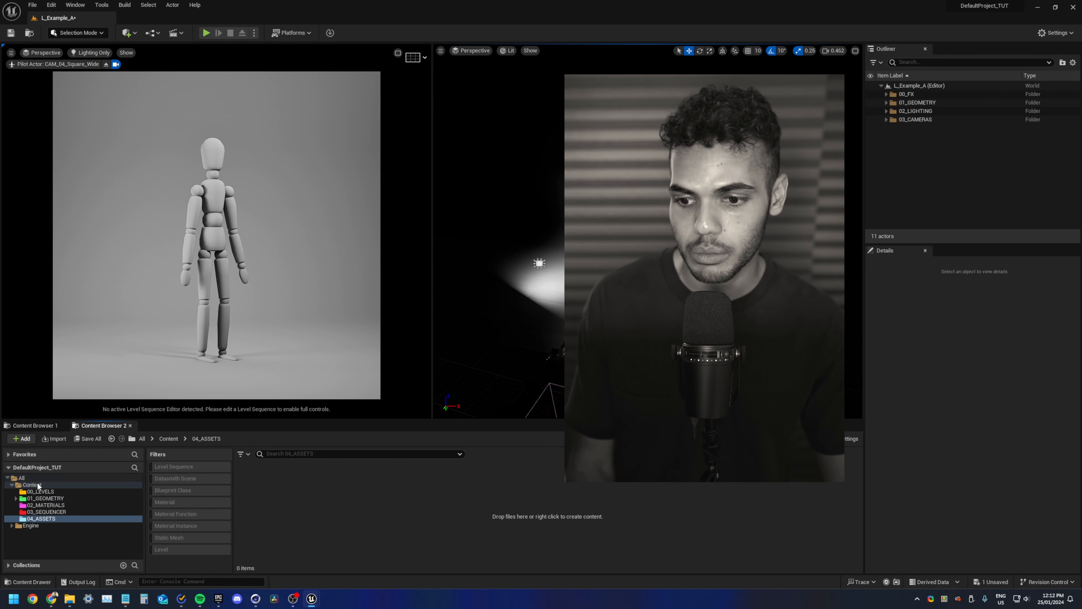
# - Show 02_MATERIALS in Content Browser 2 and the 01 folder under 01_GEOMETRY/Example_A in Content Browser 1
pyautogui.click(44, 505)
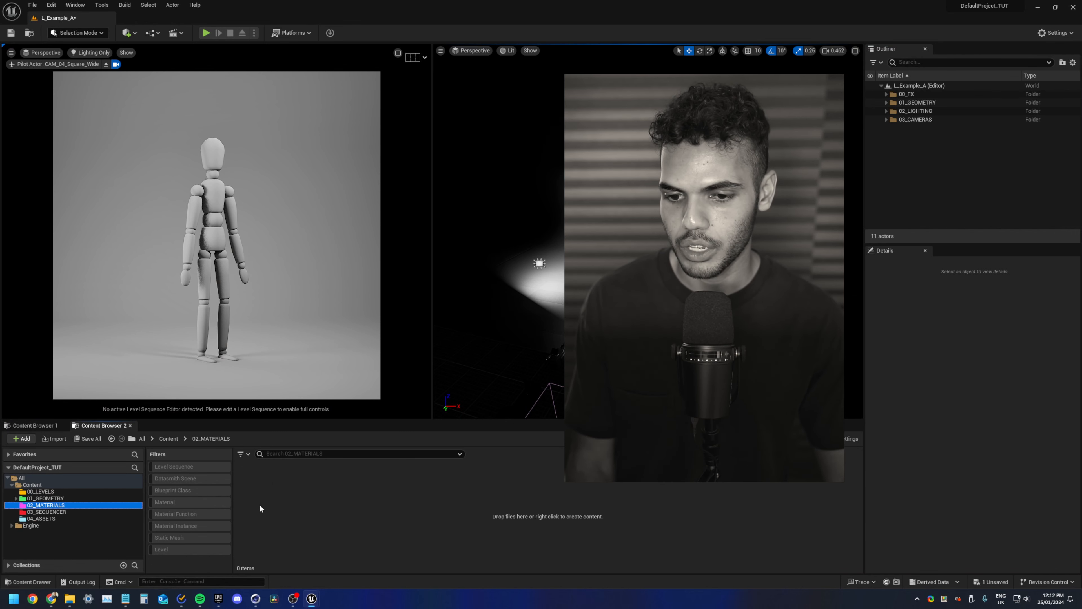
pyautogui.click(34, 425)
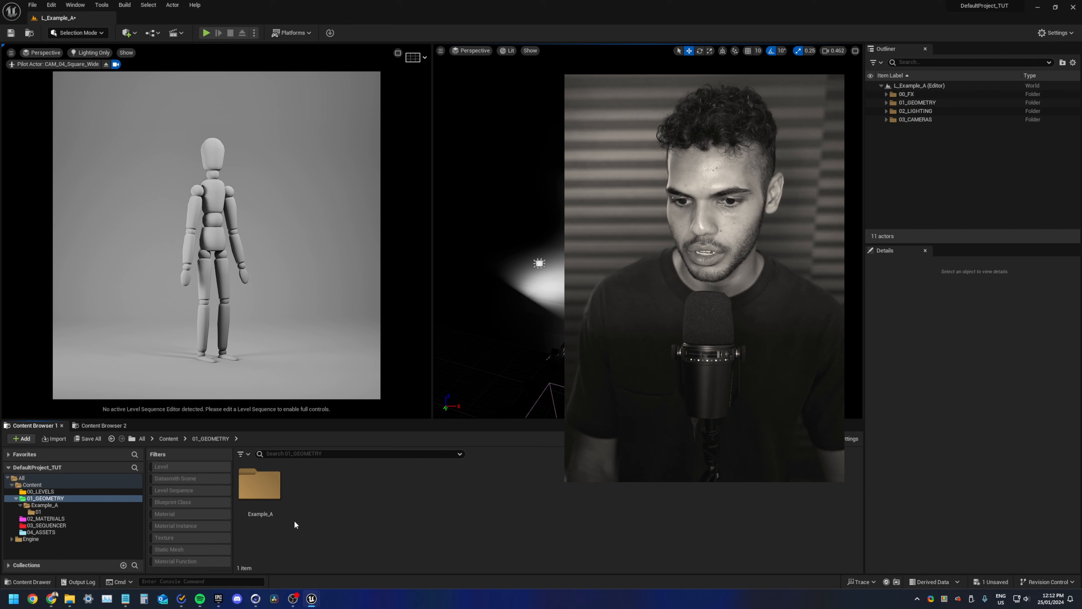
pyautogui.click(73, 492)
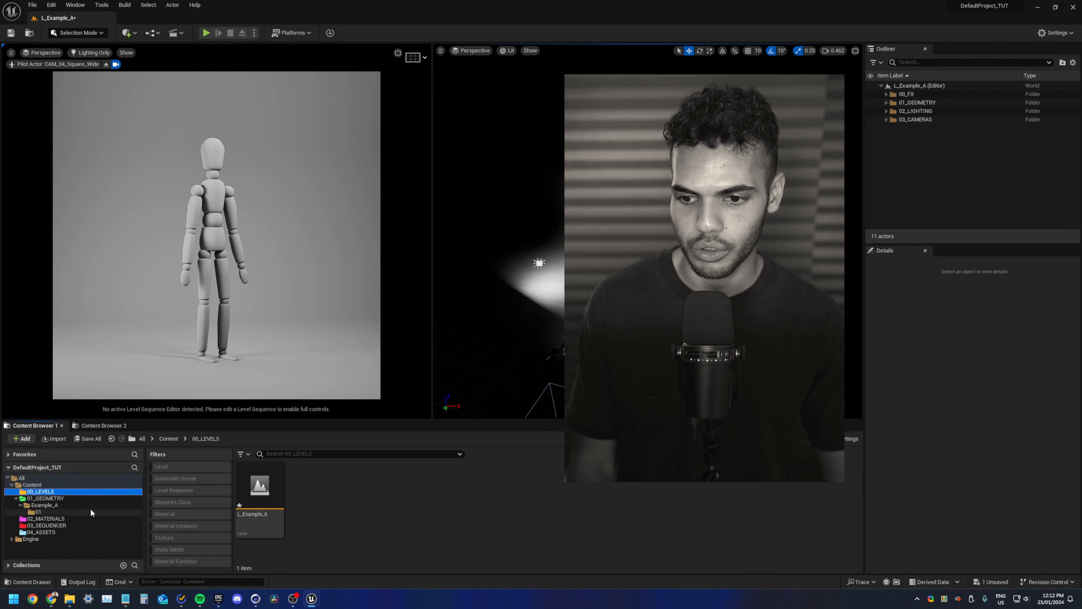
pyautogui.click(91, 512)
pyautogui.click(26, 512)
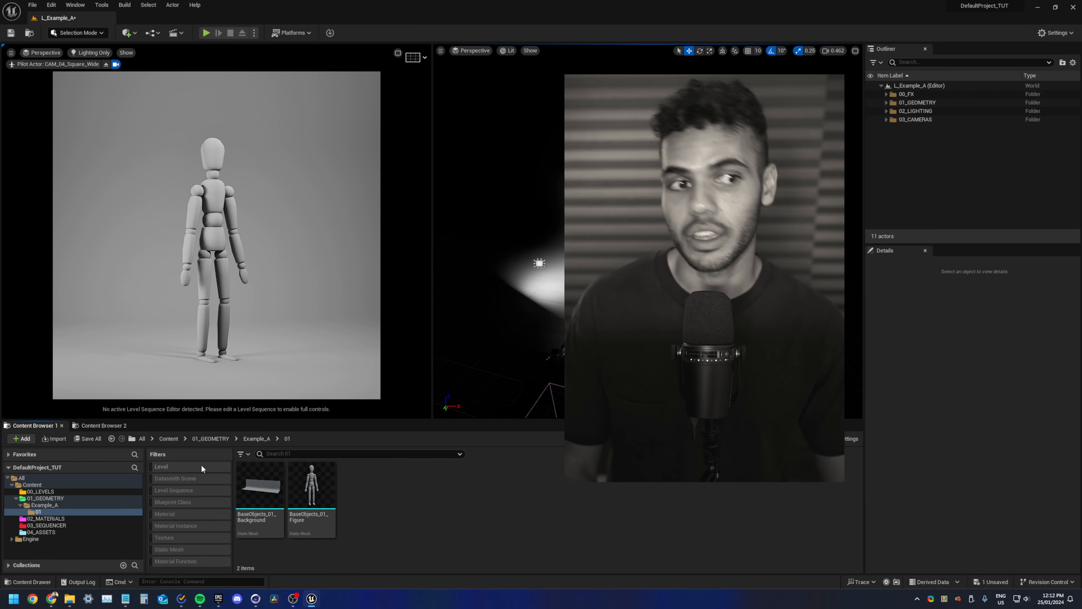
# - Open the Layers panel beside the Outliner, and open the Levels window
pyautogui.click(76, 5)
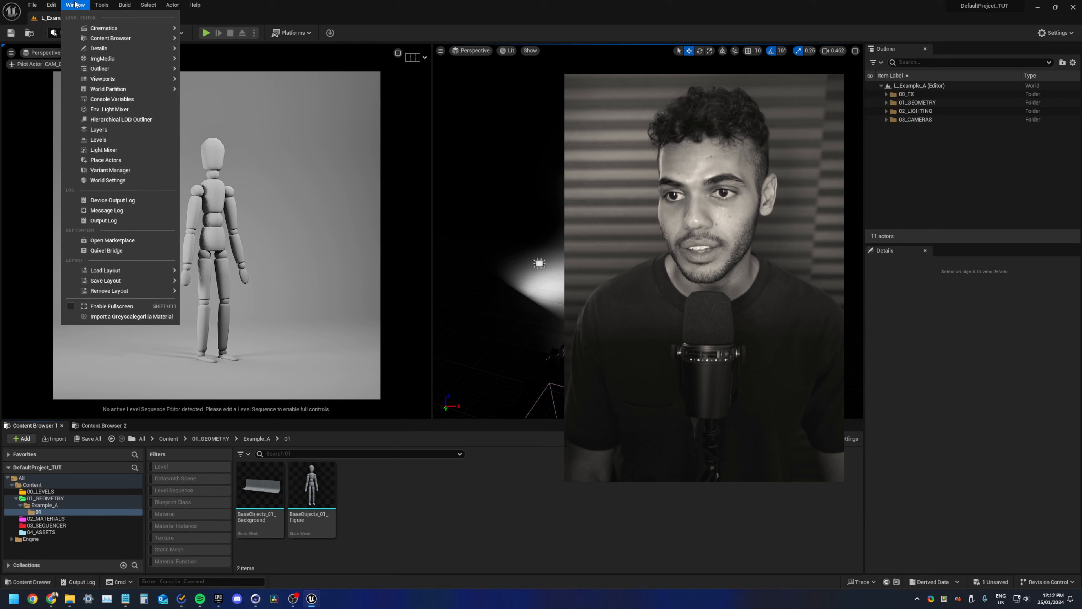
pyautogui.click(99, 129)
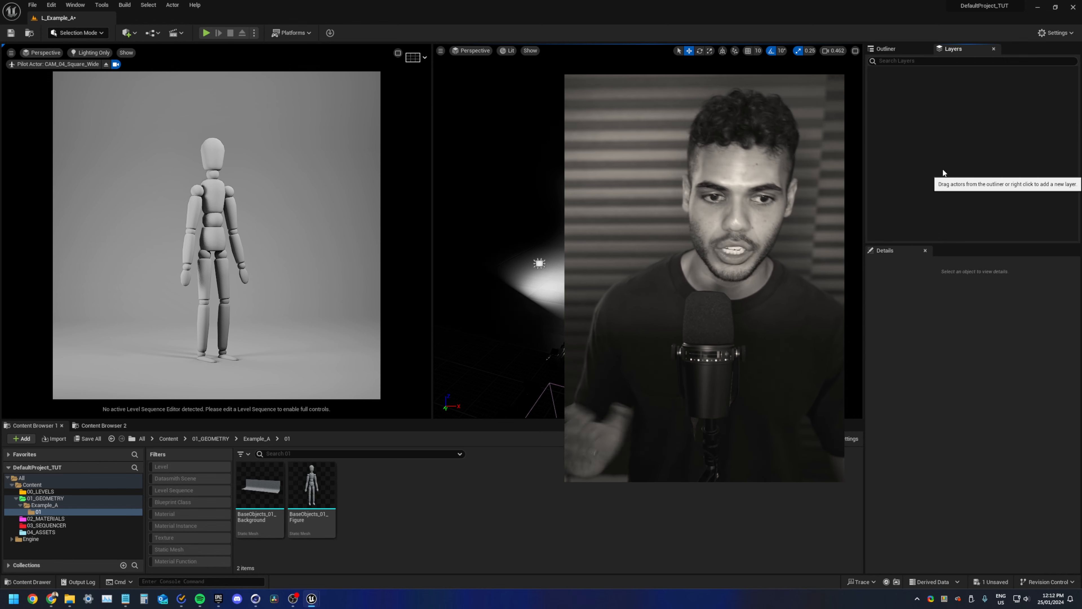
pyautogui.click(75, 6)
pyautogui.click(87, 122)
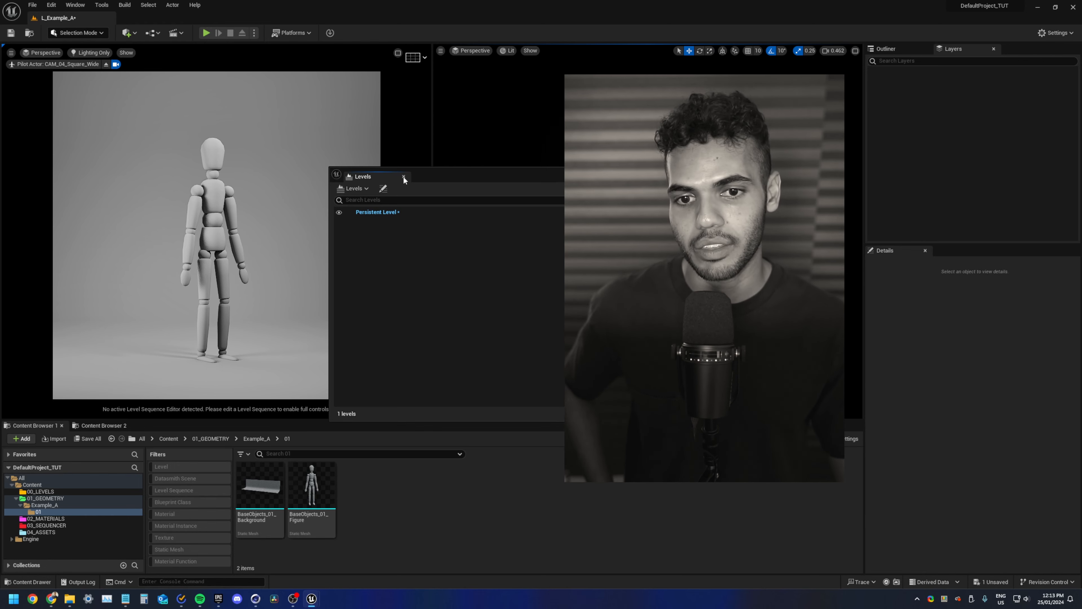
# - Close the Levels window
pyautogui.click(403, 176)
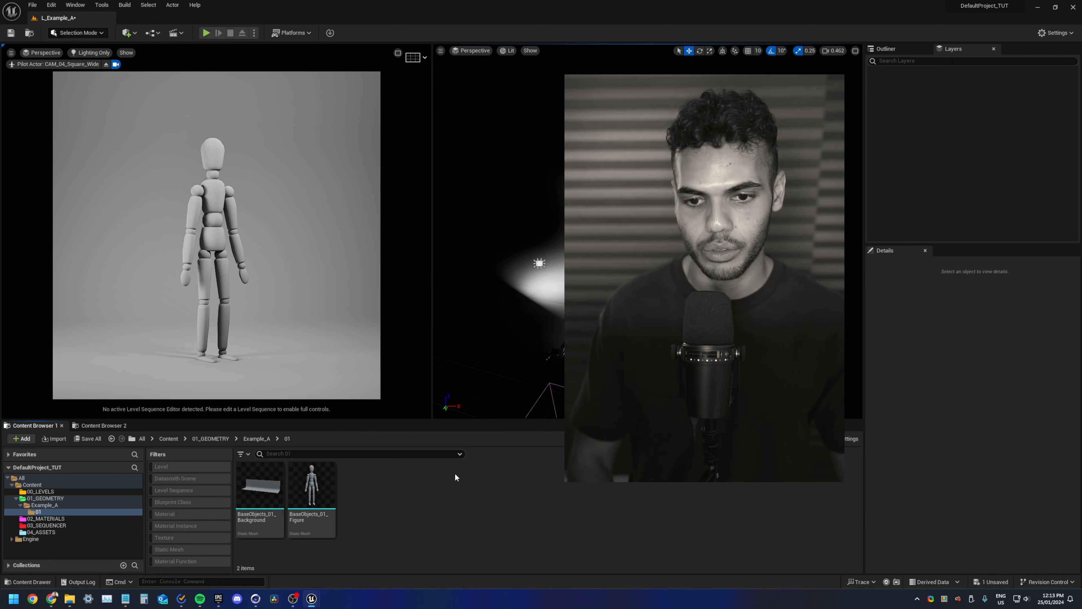
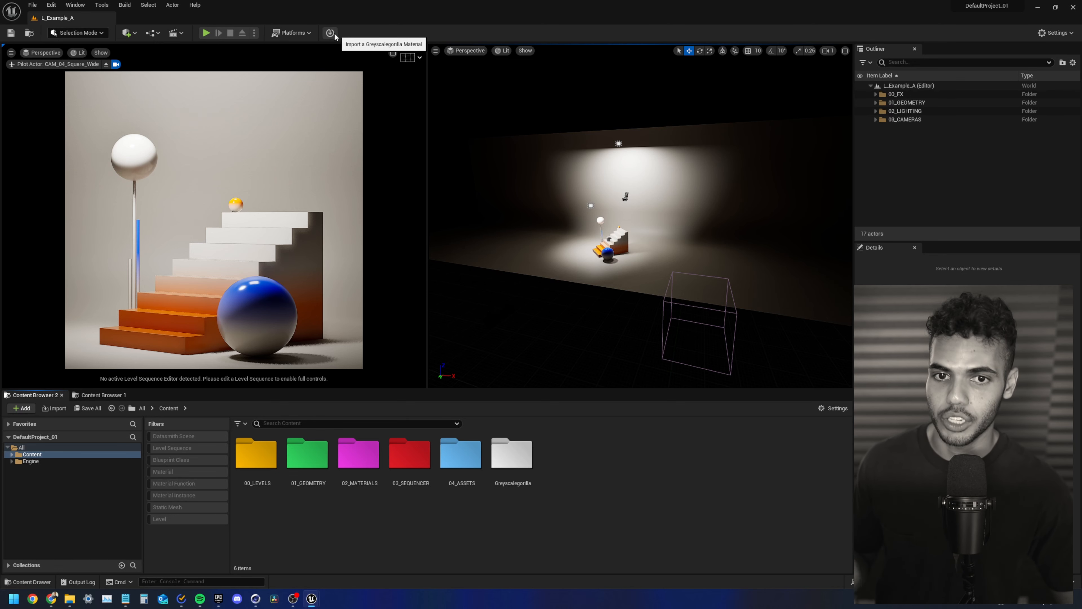
# - Expand the Content folder tree in DefaultProject_01 and check the available operations for the Greyscalegorilla folder
pyautogui.click(12, 455)
pyautogui.rightClick(522, 467)
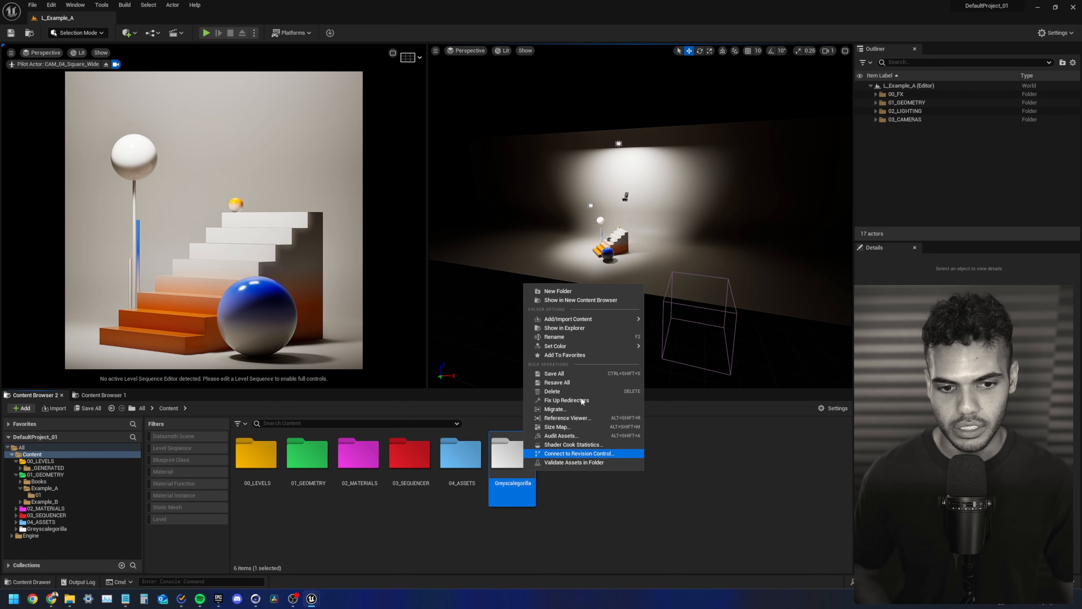
pyautogui.moveTo(595, 349)
pyautogui.click(723, 503)
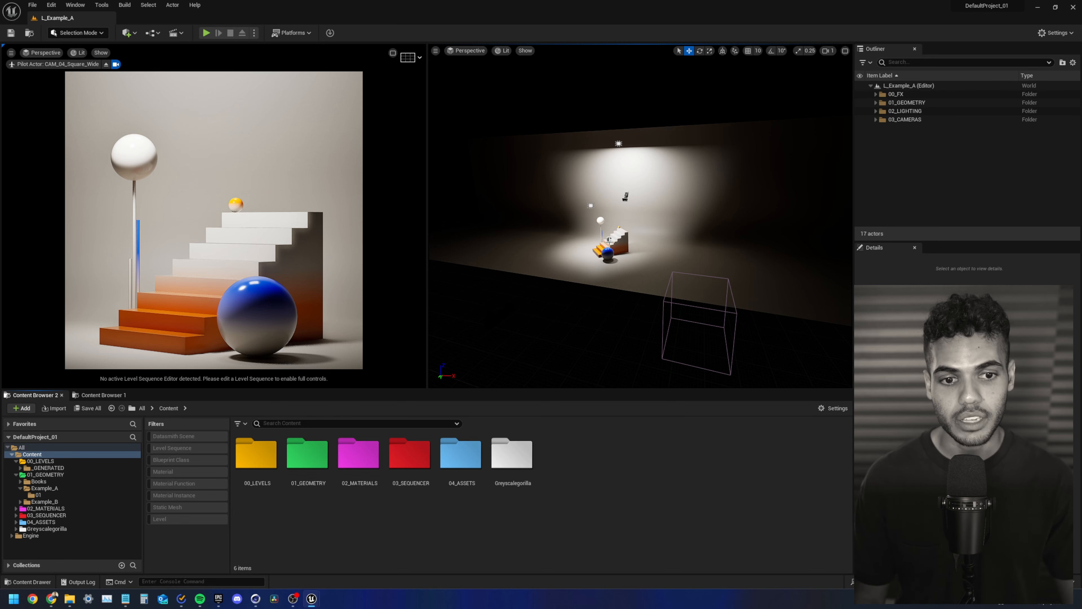
# - Bring the staircase scene closer in the perspective viewport and switch the editor to Modeling mode
pyautogui.press('w')
pyautogui.moveTo(610, 241); pyautogui.dragTo(665, 252, button='right')
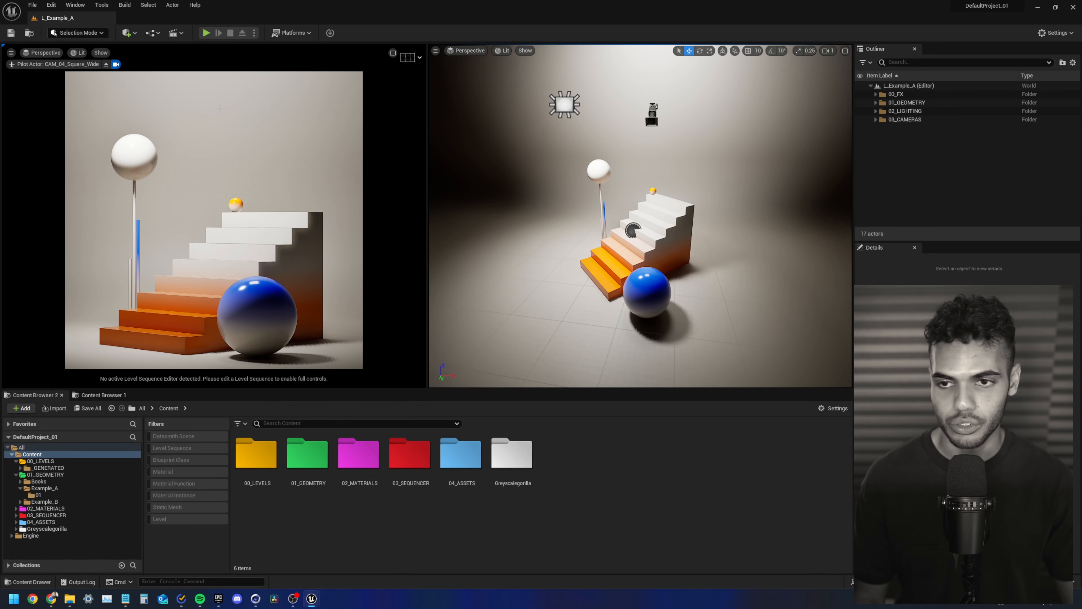
pyautogui.click(81, 33)
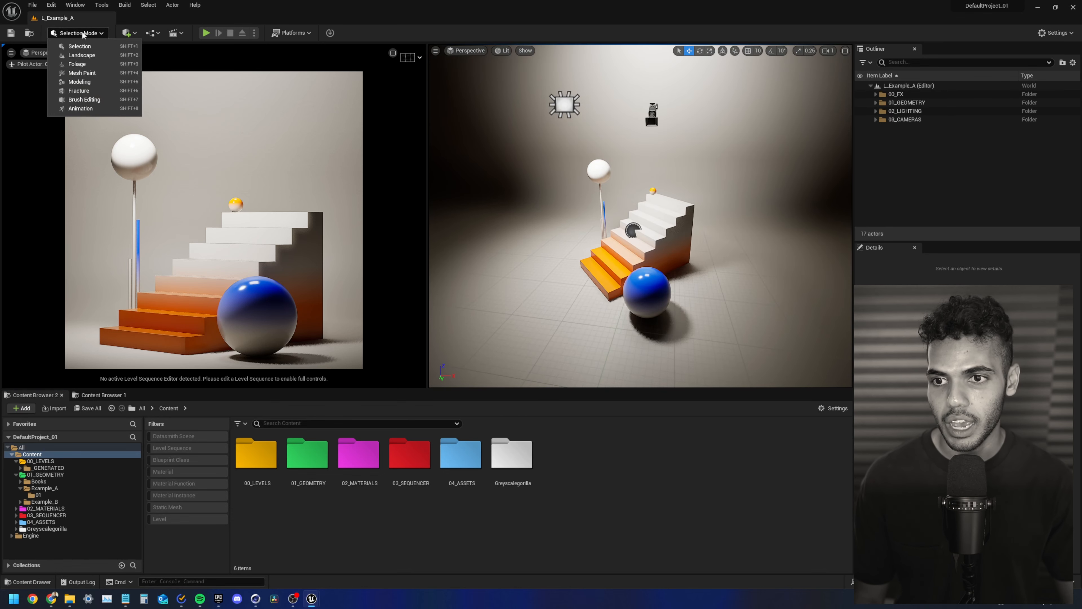
pyautogui.click(78, 82)
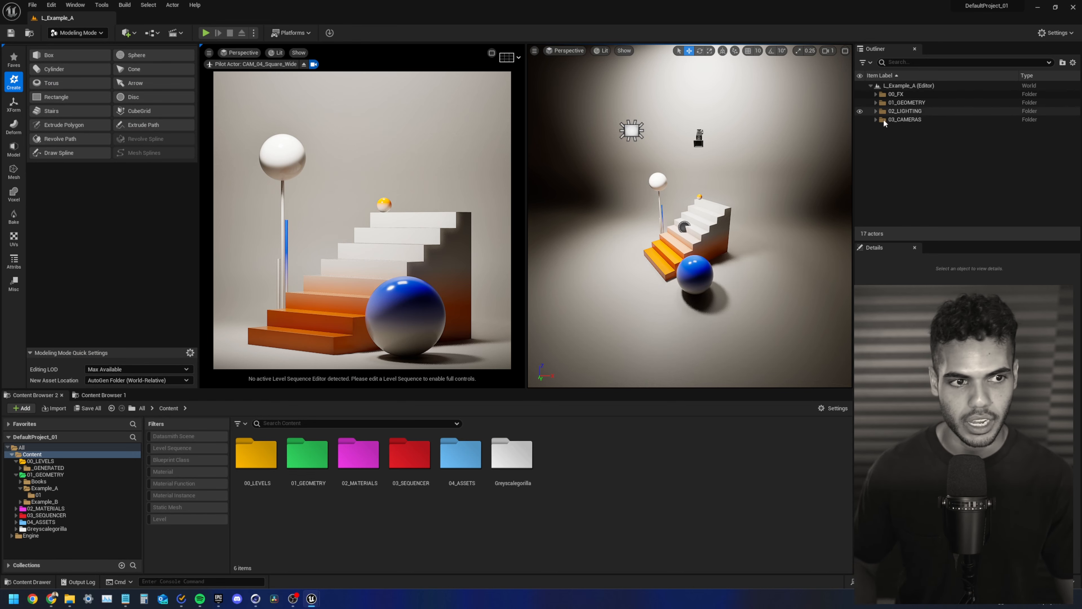
# - Expand the 03_CAMERAS, 02_LIGHTING and 01_GEOMETRY folders in the Outliner to show their actors
pyautogui.click(876, 120)
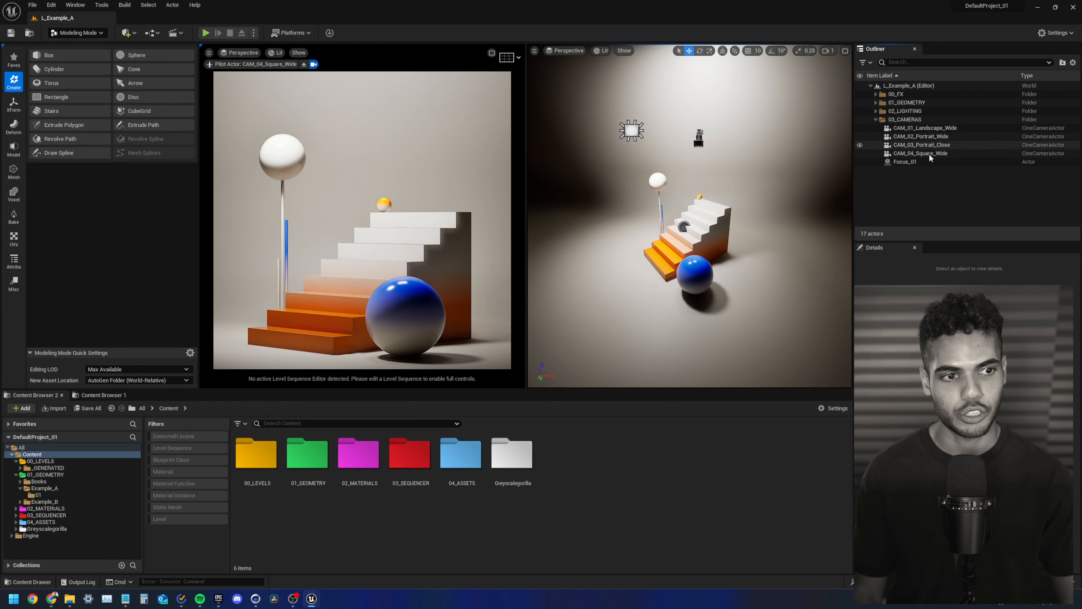
pyautogui.click(876, 111)
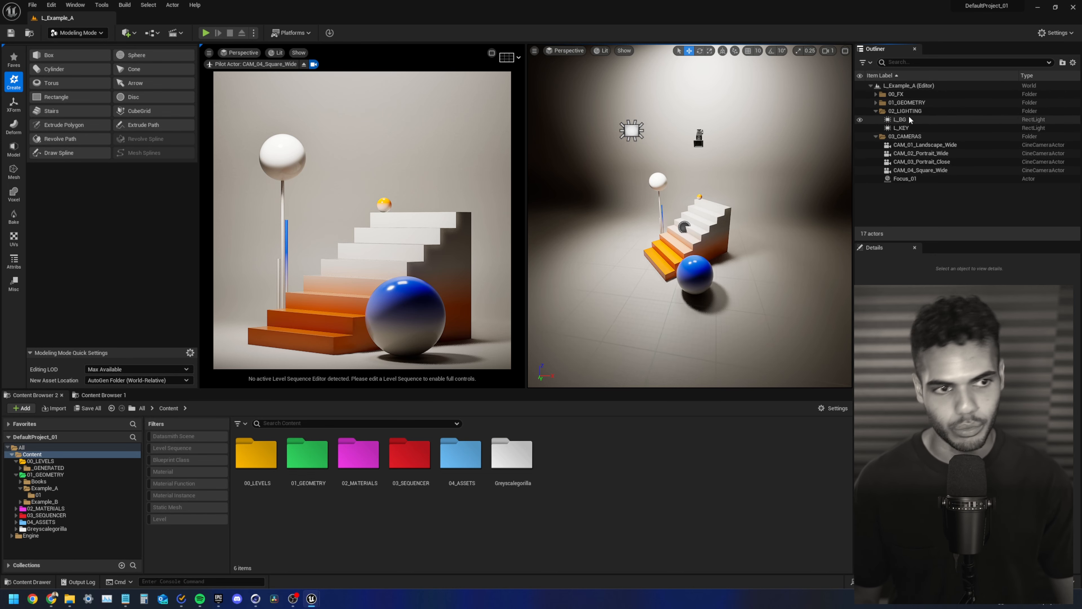
pyautogui.click(876, 102)
pyautogui.click(881, 111)
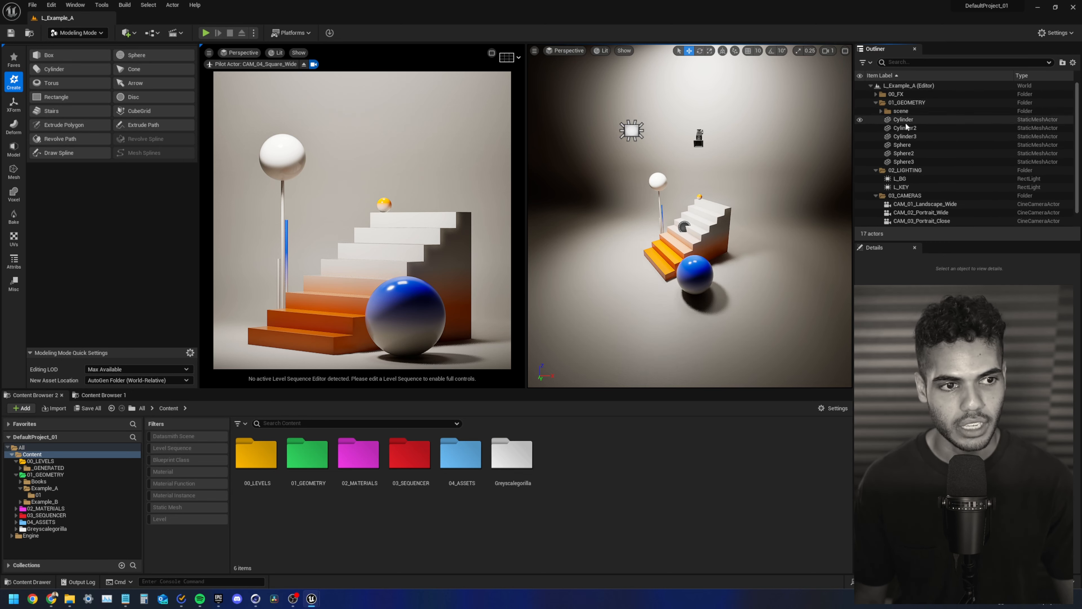
# - Select all cylinder and sphere actors in 01_GEOMETRY to locate them, then only the large blue sphere
pyautogui.click(903, 120)
pyautogui.keyDown('shift'); pyautogui.click(909, 162); pyautogui.keyUp('shift')
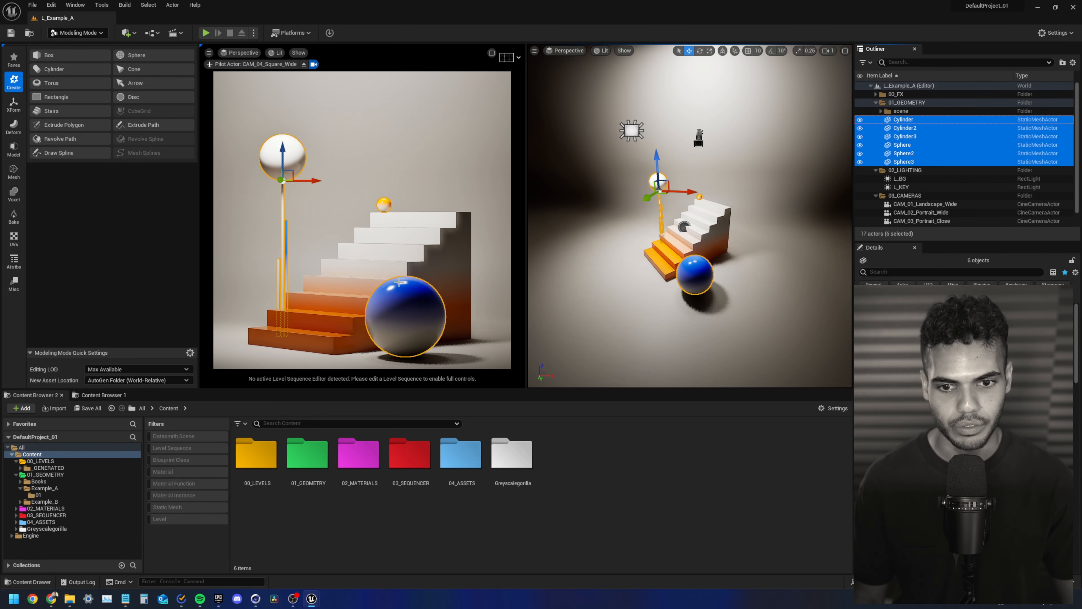
pyautogui.click(399, 282)
# - Select the PostProcessVolume inside the Outliner's 00_FX folder, and return the editor to Selection mode
pyautogui.click(877, 94)
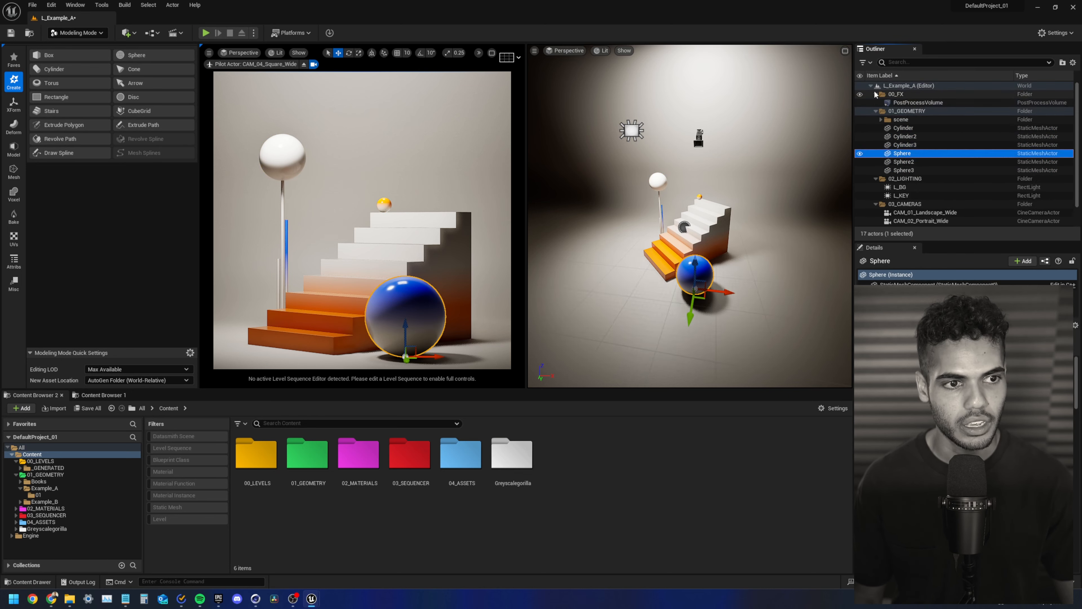
pyautogui.click(915, 103)
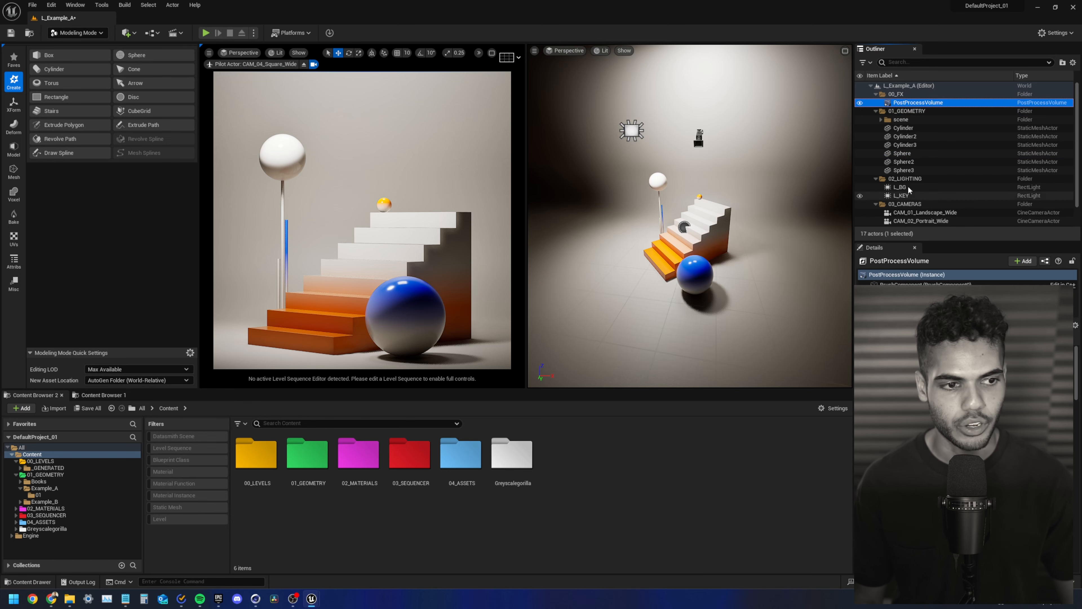
pyautogui.scroll(-2, 913, 179)
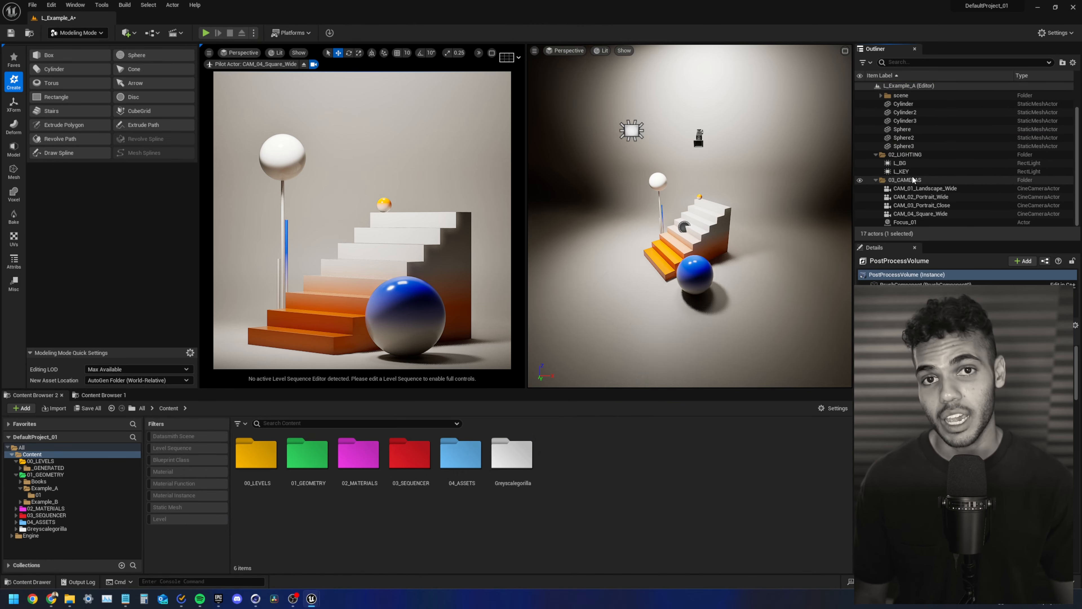
pyautogui.hotkey('shift', '1')
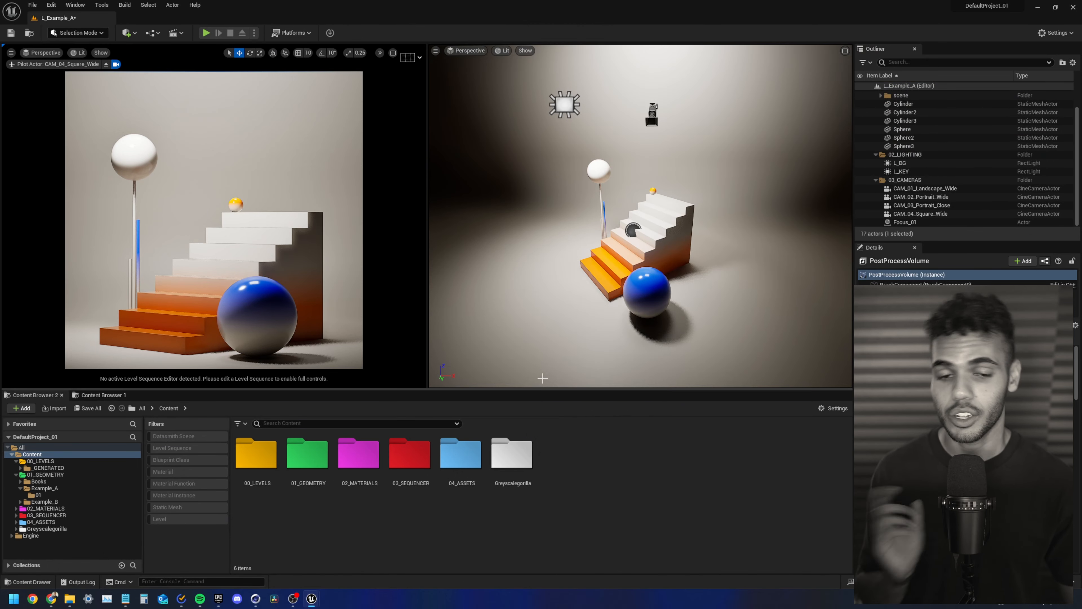
# - Look through the example level assets in the 00_LEVELS content folder
pyautogui.doubleClick(259, 475)
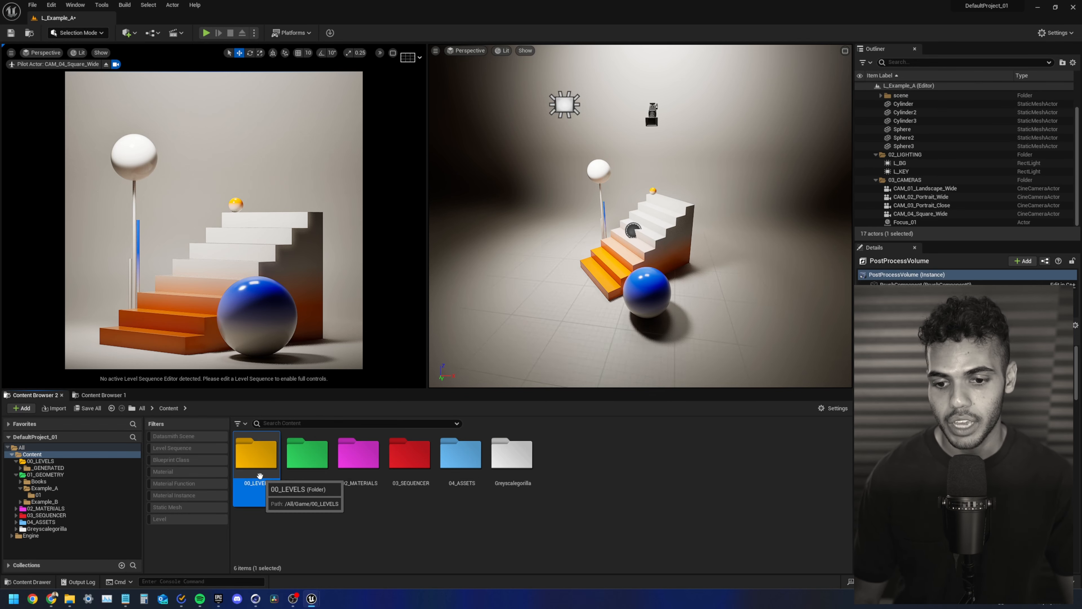
pyautogui.hotkey('alt', 'Left')
pyautogui.hotkey('alt', 'Right')
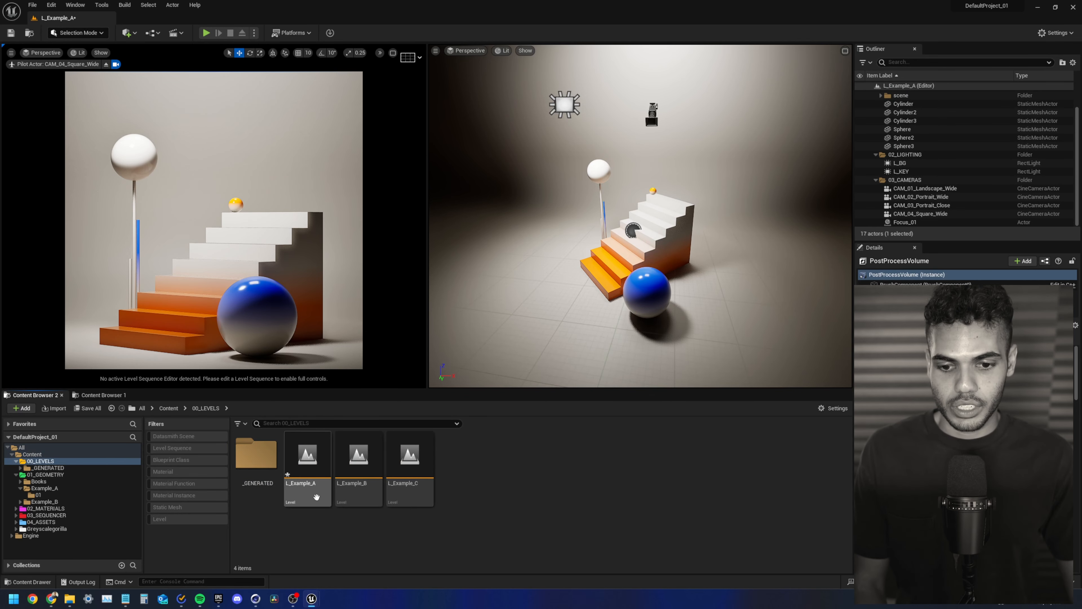
pyautogui.click(311, 490)
pyautogui.click(360, 490)
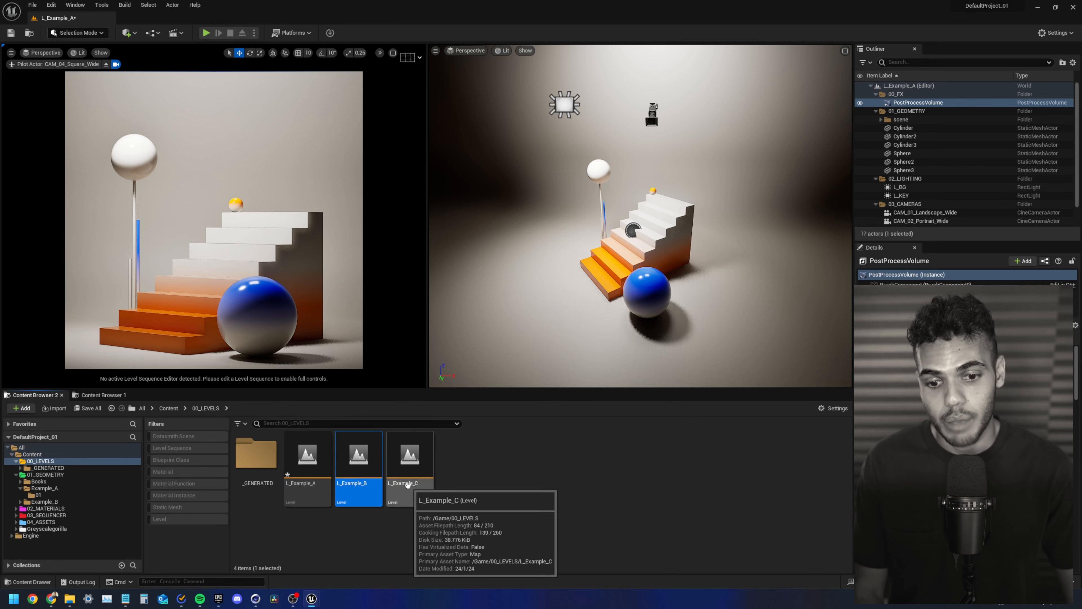
pyautogui.click(432, 498)
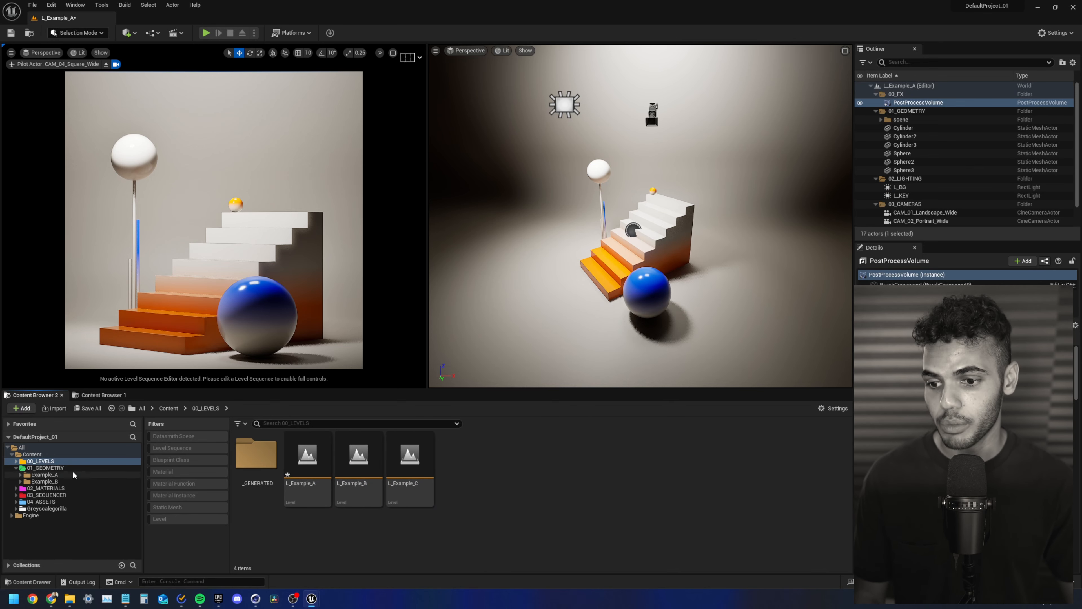
# - Browse the Example_A and Example_B subfolders of 01_GEOMETRY, including the 01 folder inside Example_B
pyautogui.click(45, 467)
pyautogui.click(308, 465)
pyautogui.click(256, 465)
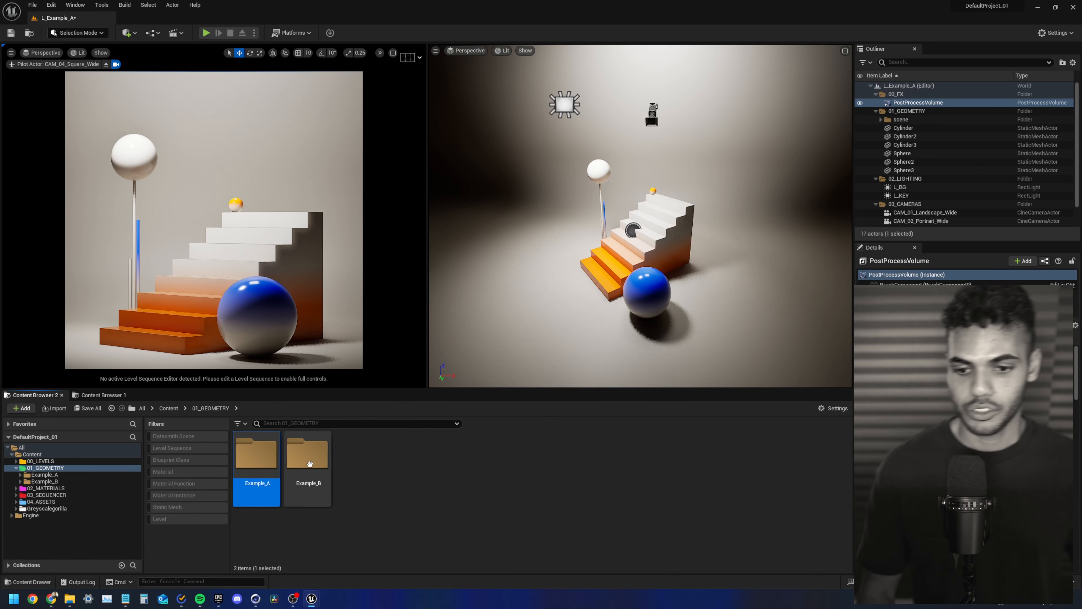
pyautogui.doubleClick(310, 464)
pyautogui.doubleClick(276, 471)
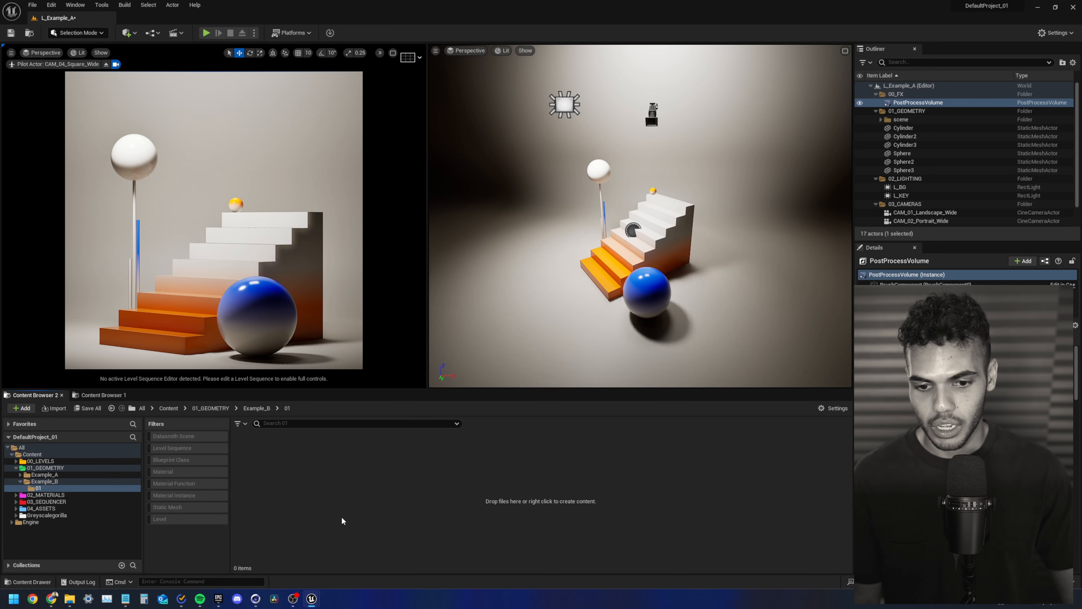
pyautogui.hotkey('alt', 'Left')
pyautogui.doubleClick(276, 490)
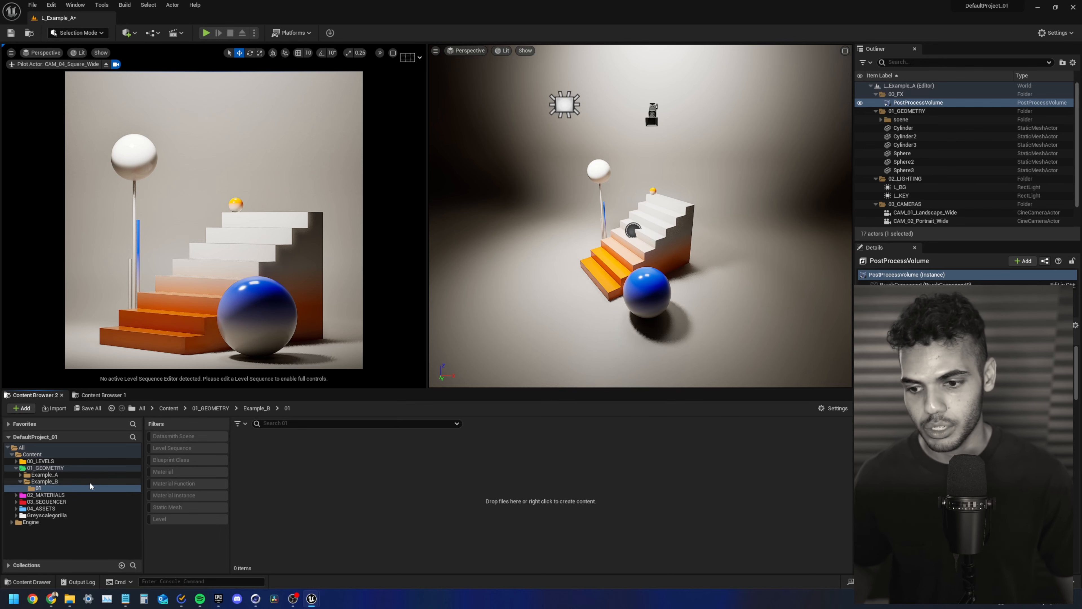
pyautogui.click(87, 475)
# - Browse the 02_MATERIALS folder and review its material instances by toggling the Material Instance filter on and off
pyautogui.click(73, 496)
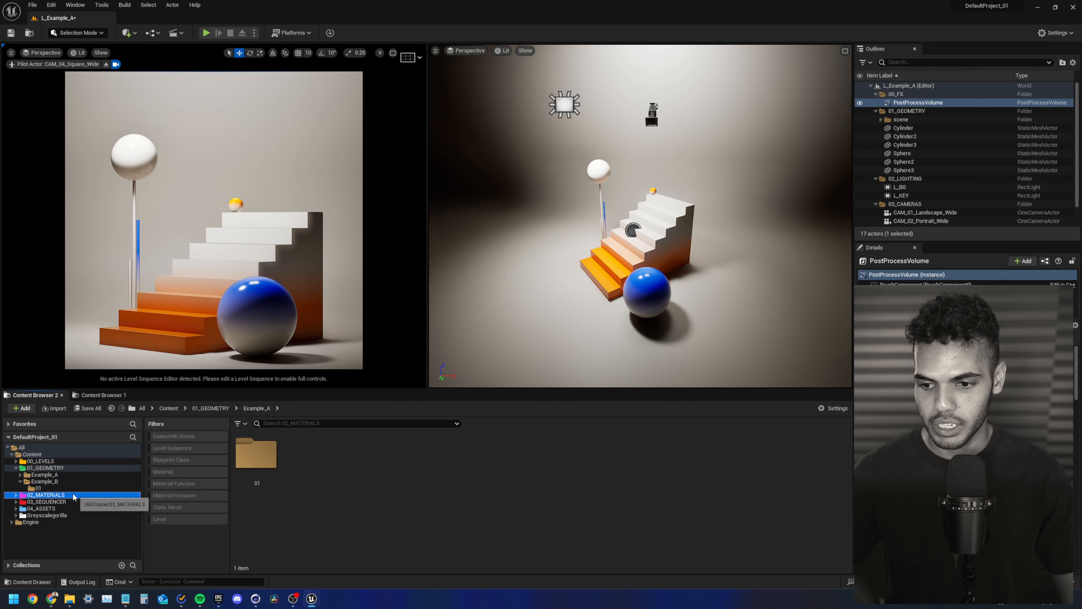
pyautogui.scroll(-3, 634, 483)
pyautogui.scroll(3, 635, 498)
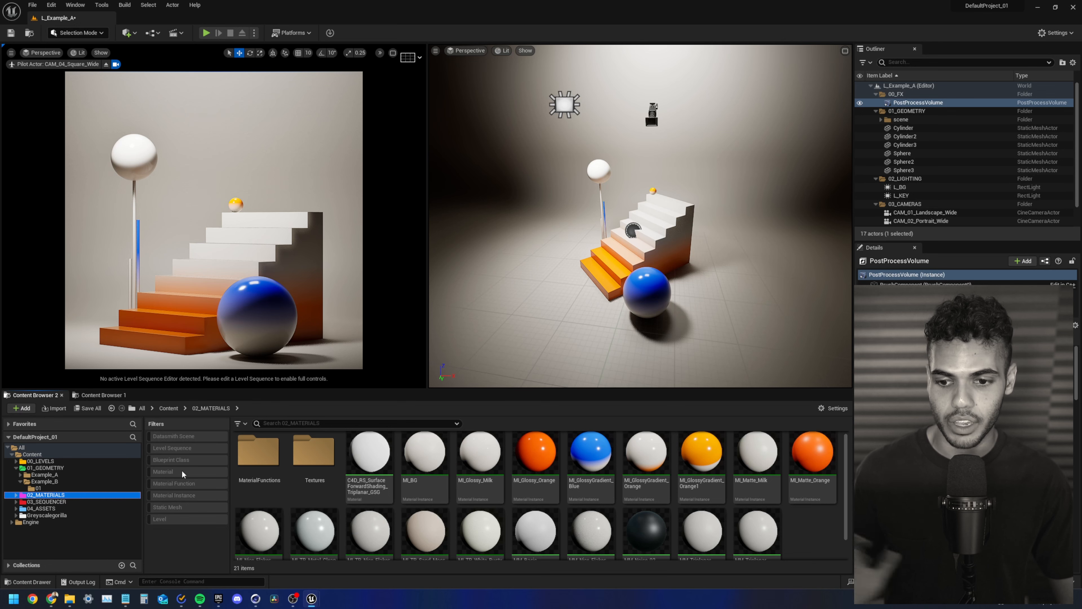
pyautogui.click(192, 495)
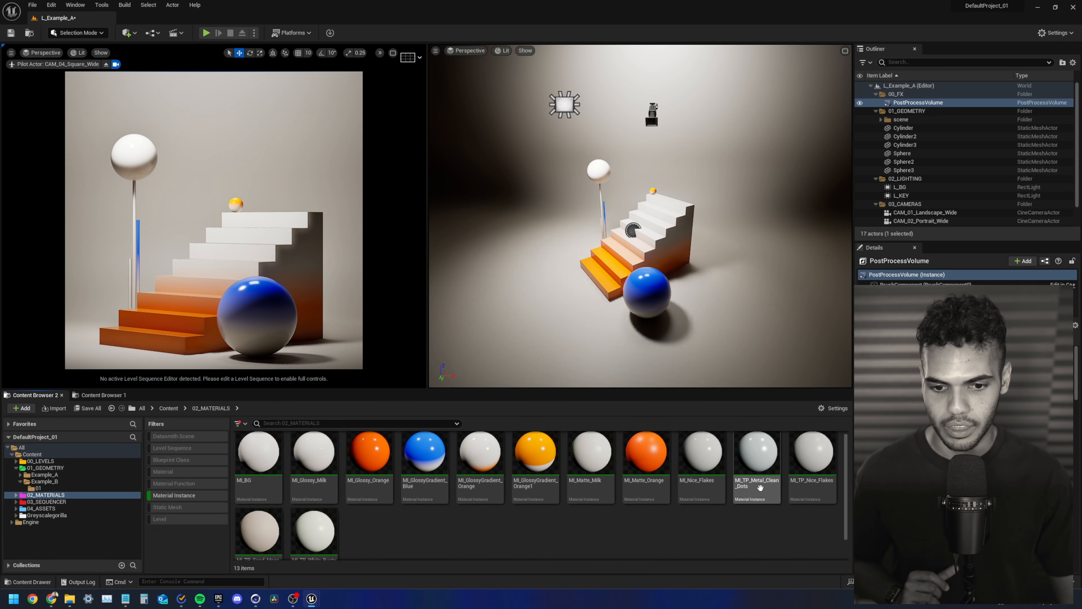
pyautogui.scroll(-1, 324, 490)
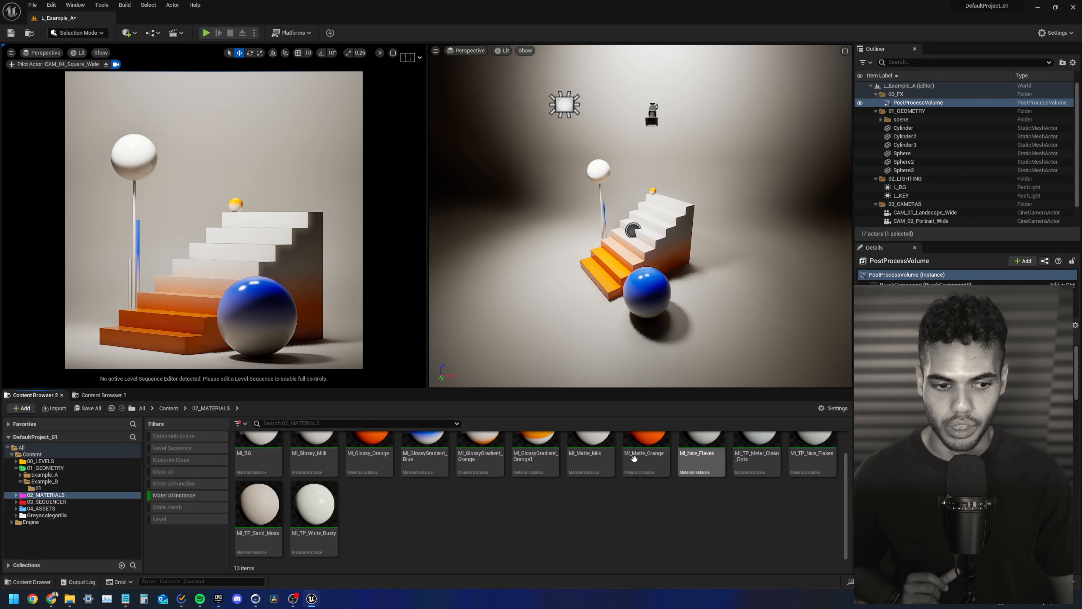
pyautogui.click(190, 495)
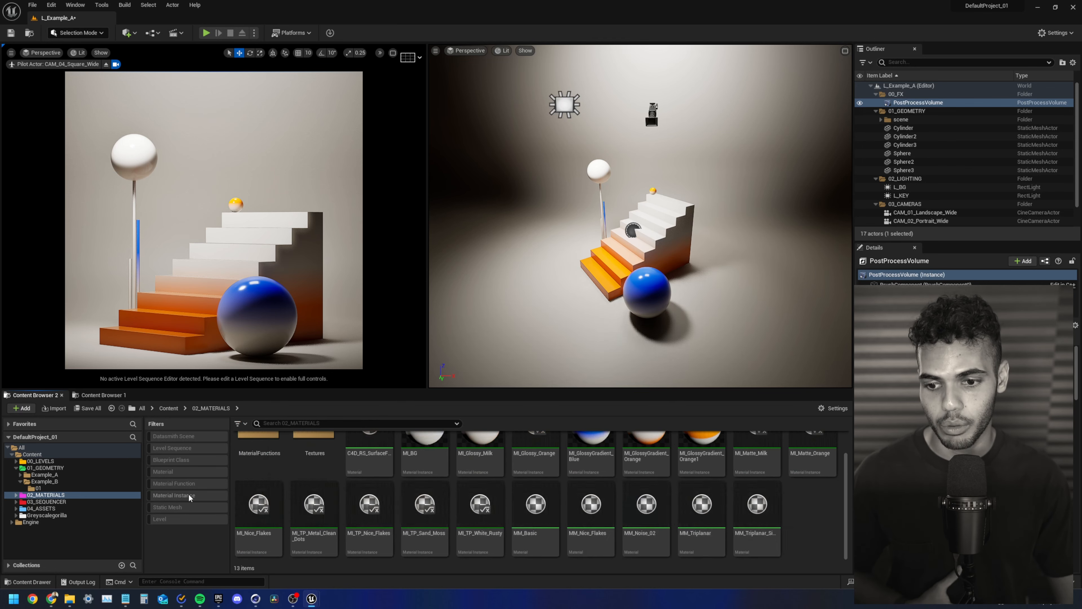
# - Filter 02_MATERIALS by the Material type and open MM_Basic in a maximized Material Editor
pyautogui.click(164, 473)
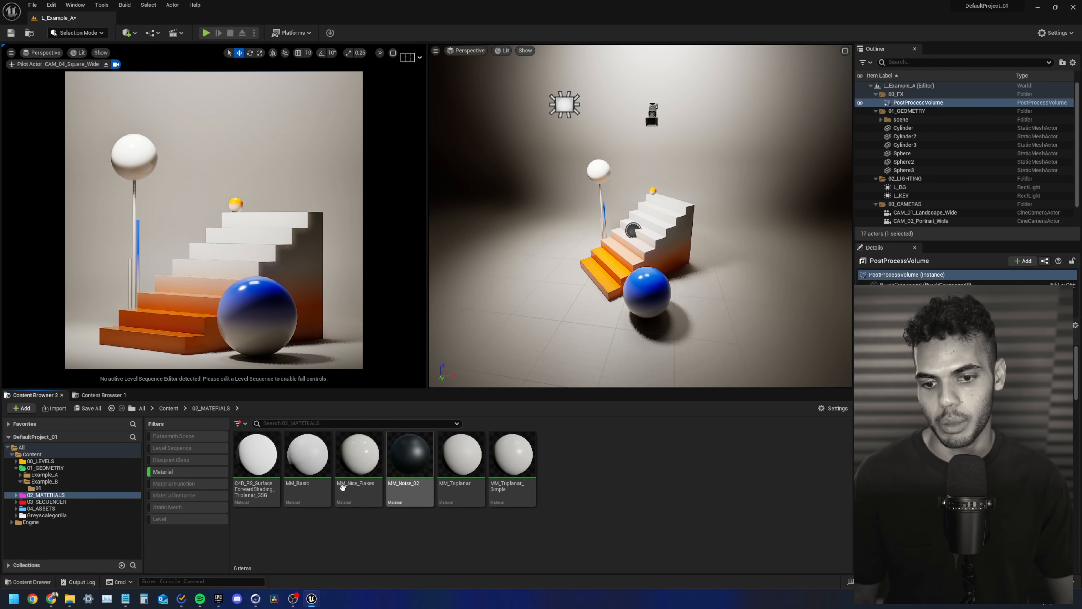
pyautogui.doubleClick(307, 460)
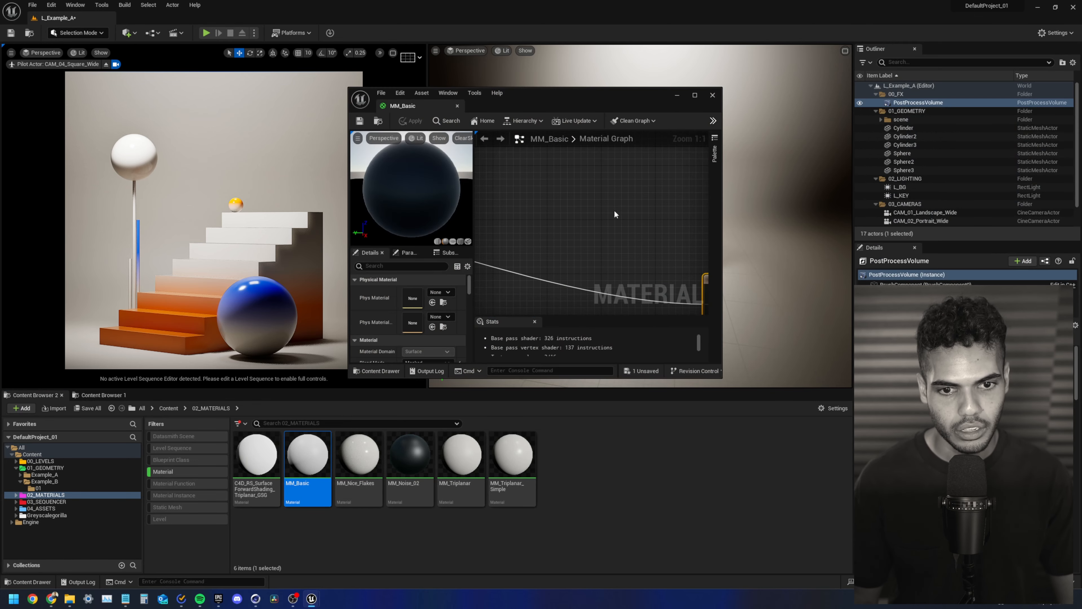
pyautogui.doubleClick(584, 101)
# - Examine the MM_Basic material graph, including its diffuse, roughness and map switch parameters and the overall node layout
pyautogui.scroll(-6, 649, 224)
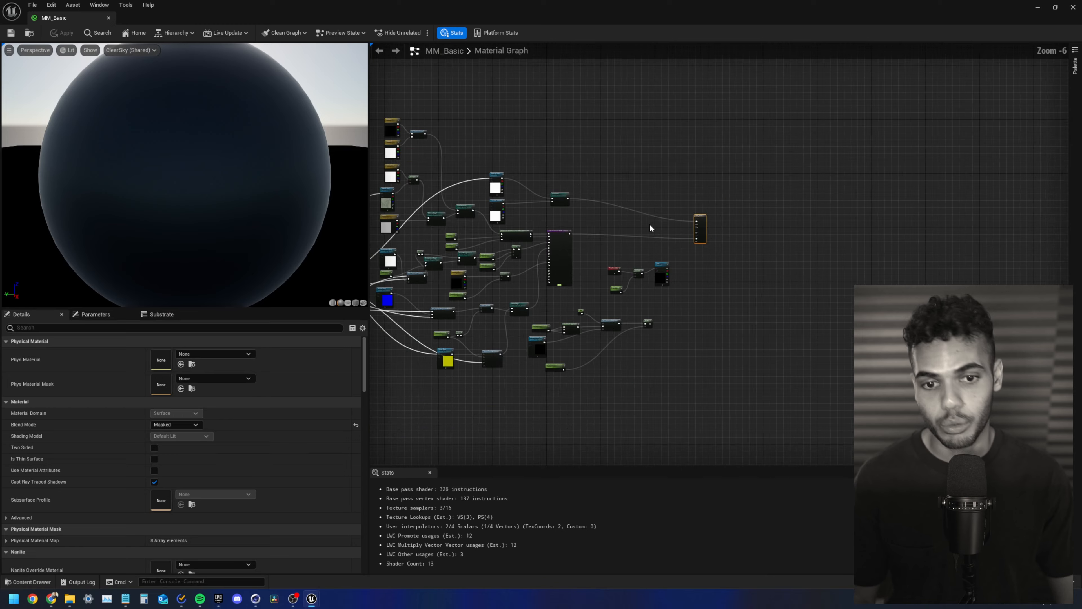
pyautogui.moveTo(649, 224); pyautogui.dragTo(672, 255, button='right')
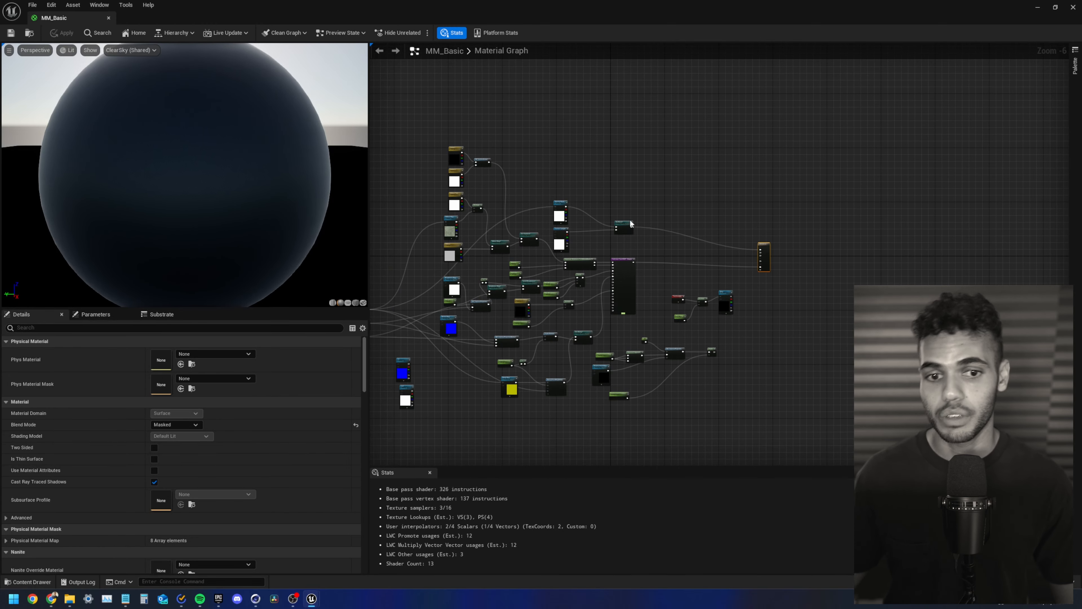
pyautogui.moveTo(620, 186); pyautogui.dragTo(769, 191, button='right')
pyautogui.scroll(6, 547, 224)
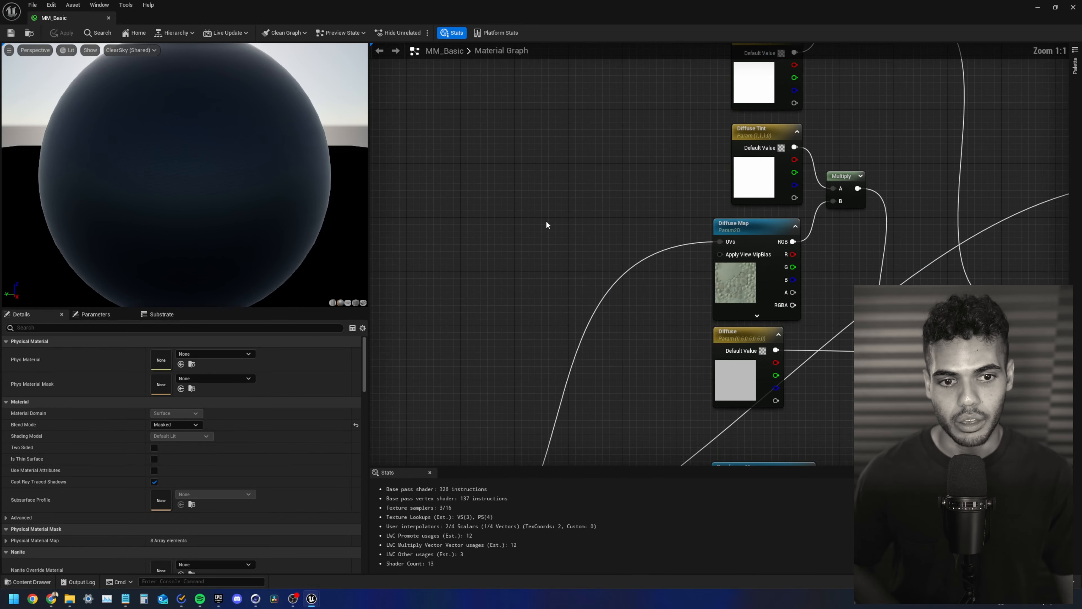
pyautogui.moveTo(627, 290); pyautogui.dragTo(499, 217, button='right')
pyautogui.scroll(-5, 499, 221)
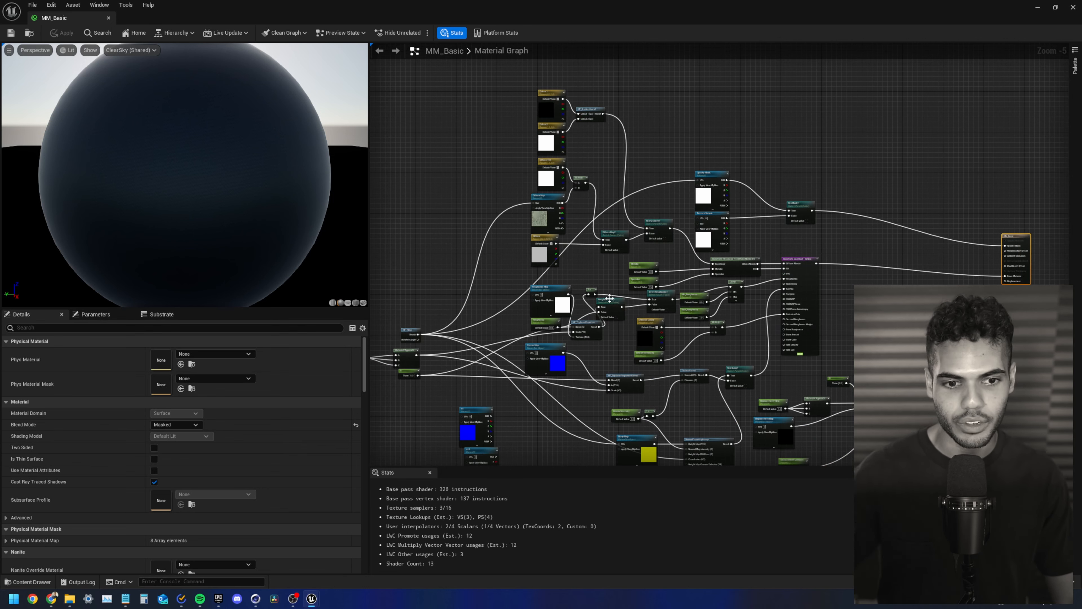
pyautogui.scroll(5, 610, 297)
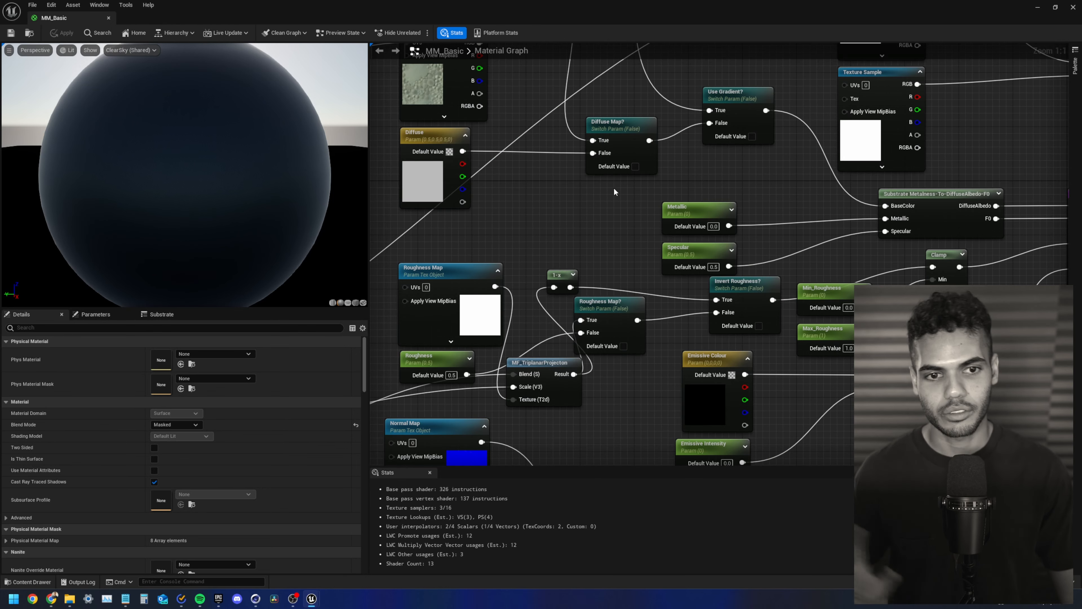
pyautogui.scroll(-6, 614, 187)
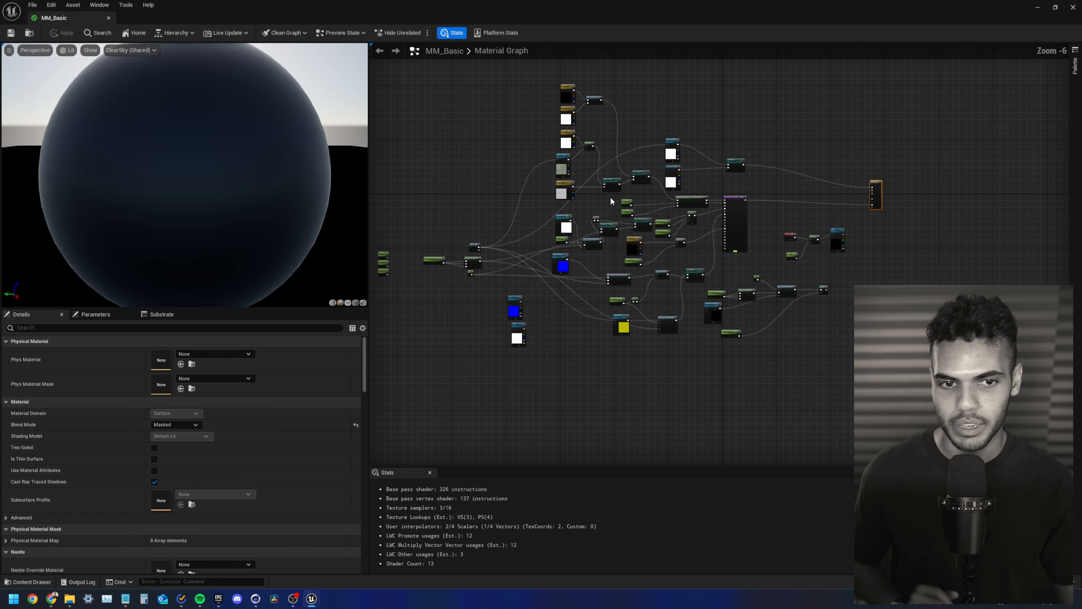
# - Inspect the MF_GradientLocal function node in the MM_Basic graph and close the Material Editor
pyautogui.scroll(7, 550, 169)
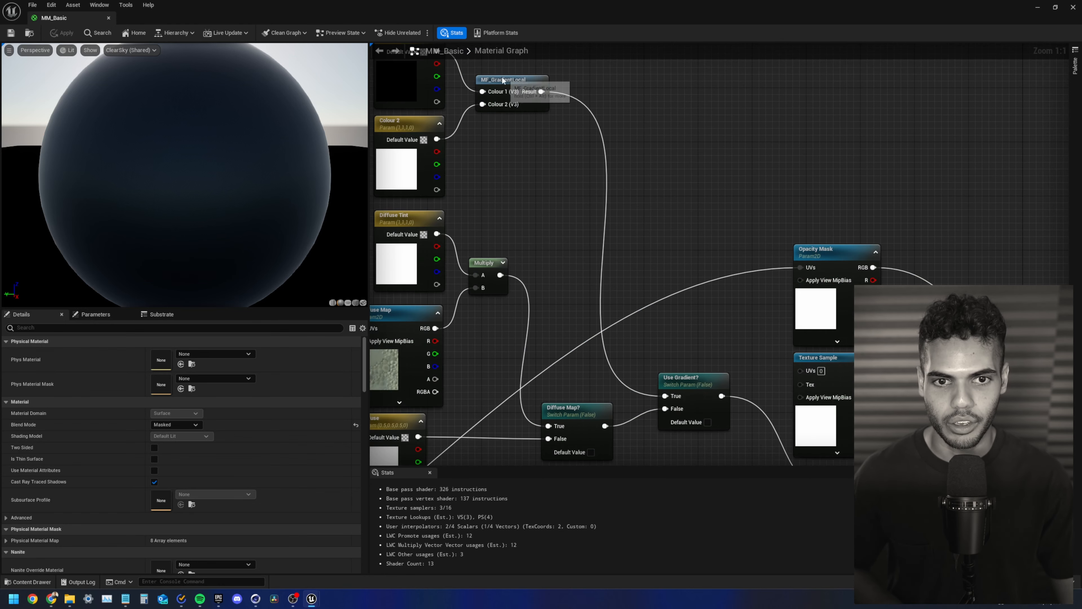
pyautogui.click(526, 85)
pyautogui.click(109, 19)
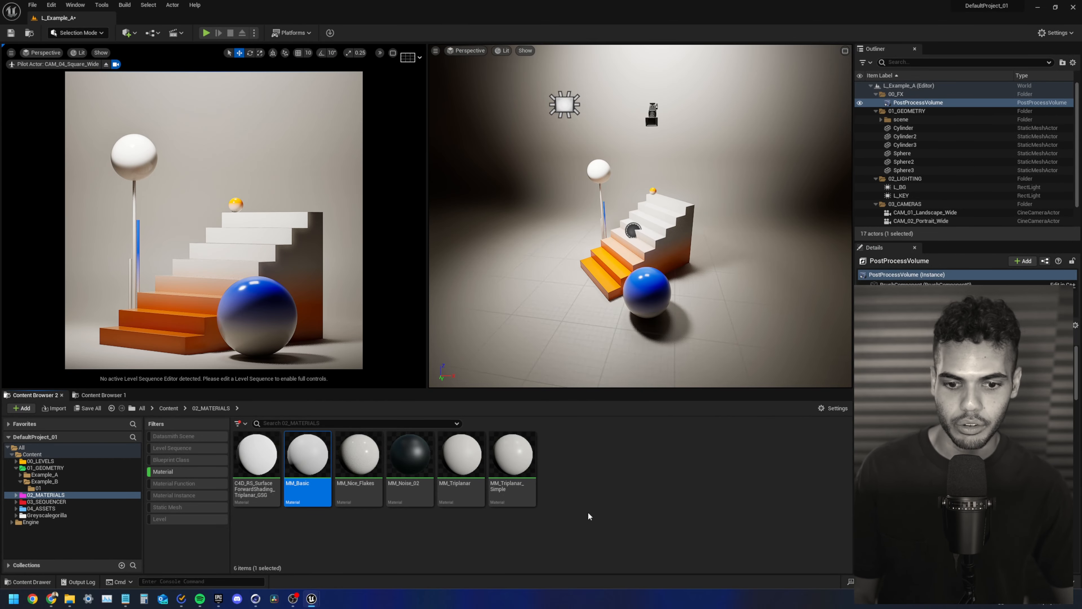
# - Look over the master materials MM_Triplanar_Simple, MM_Noise_02 and MM_Nice_Flakes, and turn off the Material filter
pyautogui.click(470, 497)
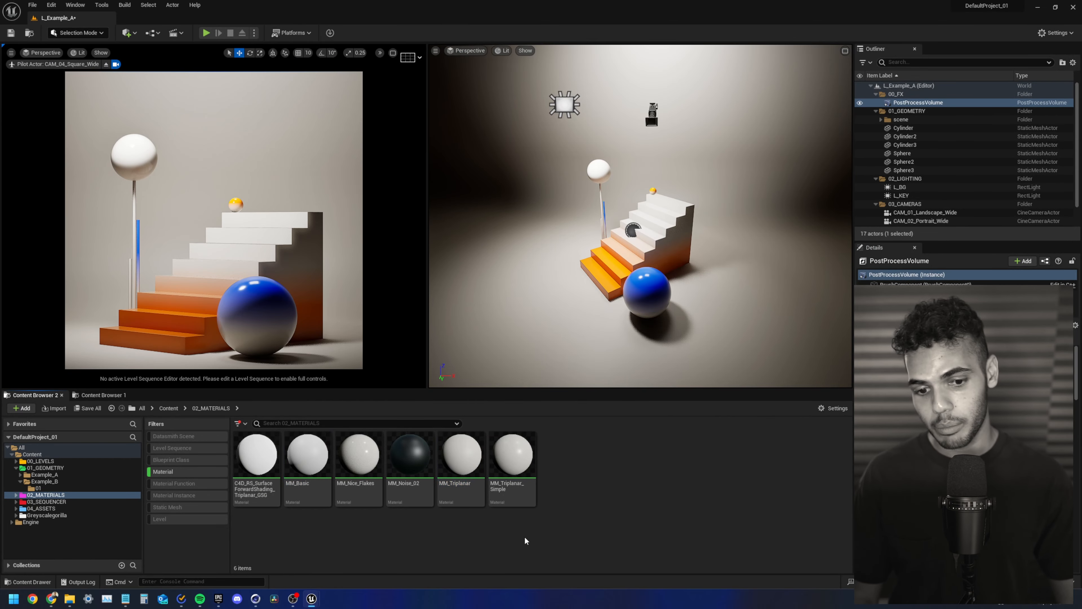
pyautogui.click(516, 482)
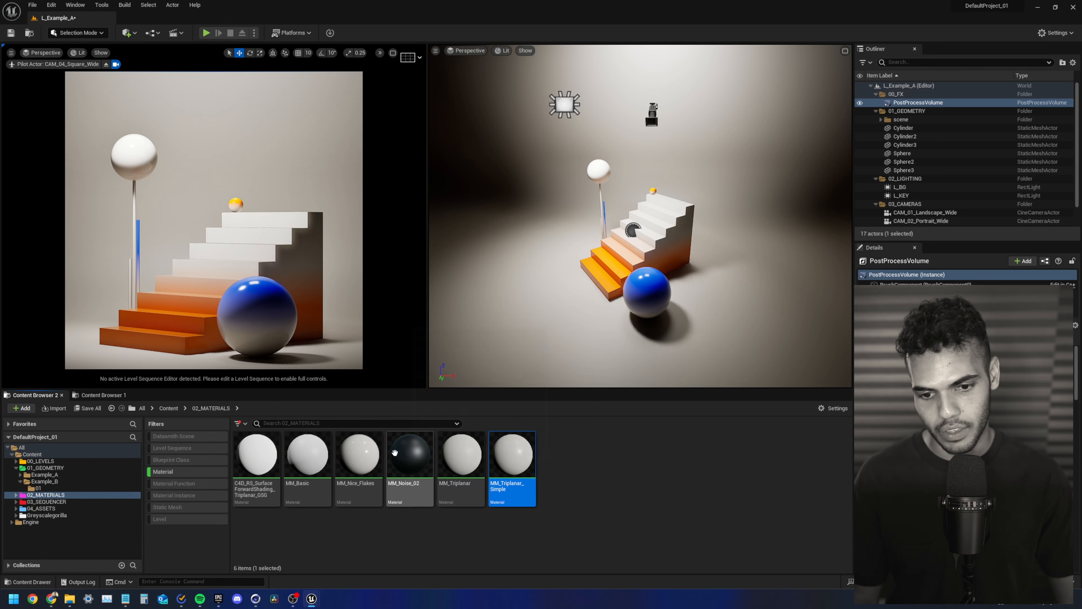
pyautogui.click(399, 457)
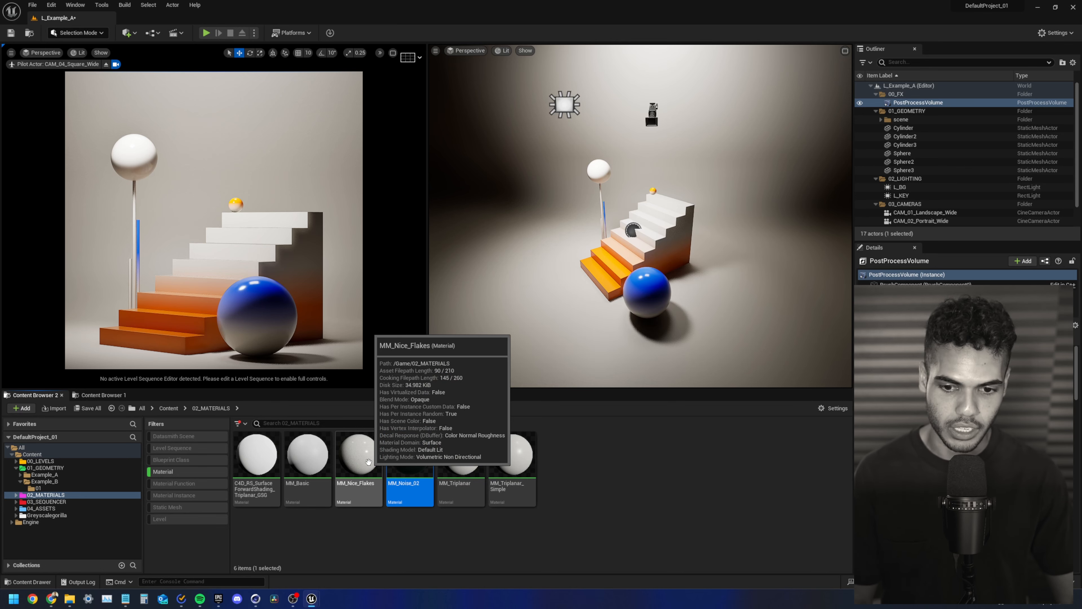
pyautogui.click(175, 472)
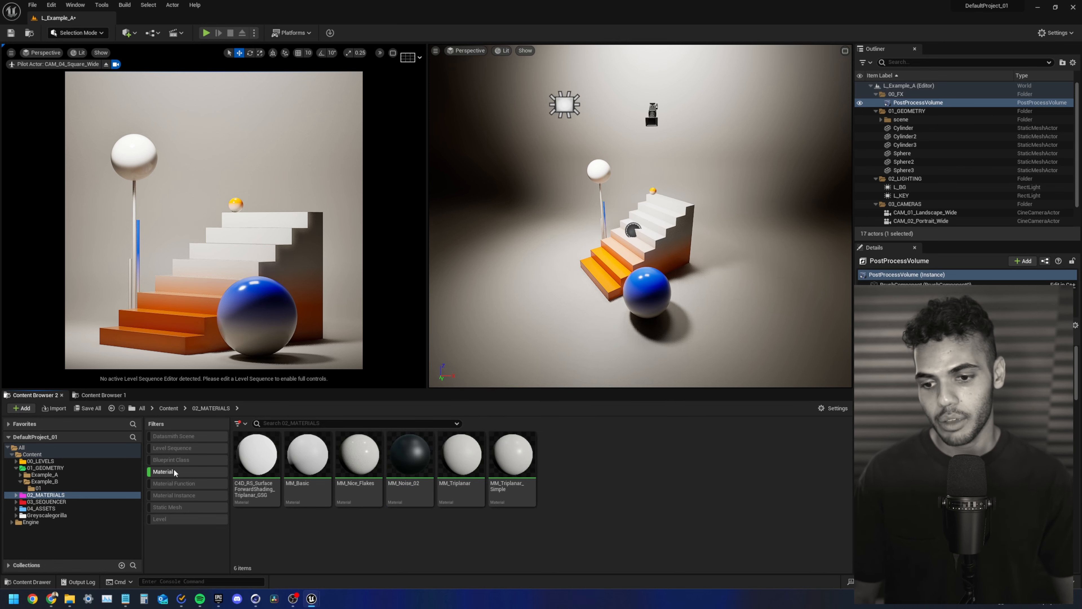
pyautogui.click(176, 472)
# - Open the MaterialFunctions subfolder of 02_MATERIALS and review its material functions, including MF_GradientLocal
pyautogui.scroll(-1, 362, 478)
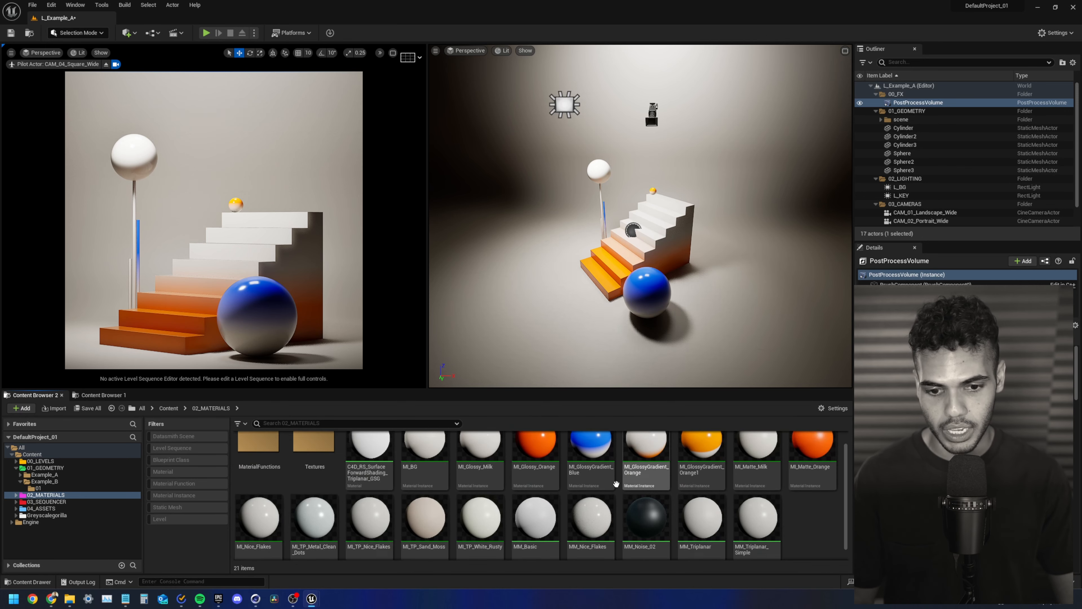
pyautogui.scroll(1, 616, 483)
pyautogui.scroll(-1, 469, 478)
pyautogui.scroll(1, 341, 469)
pyautogui.click(258, 460)
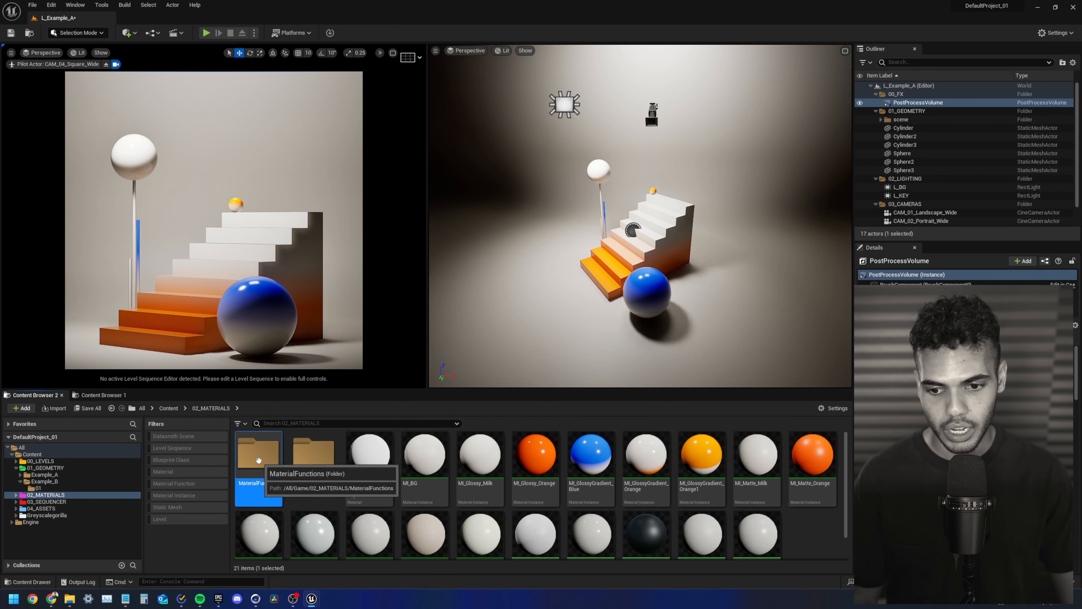
pyautogui.doubleClick(259, 460)
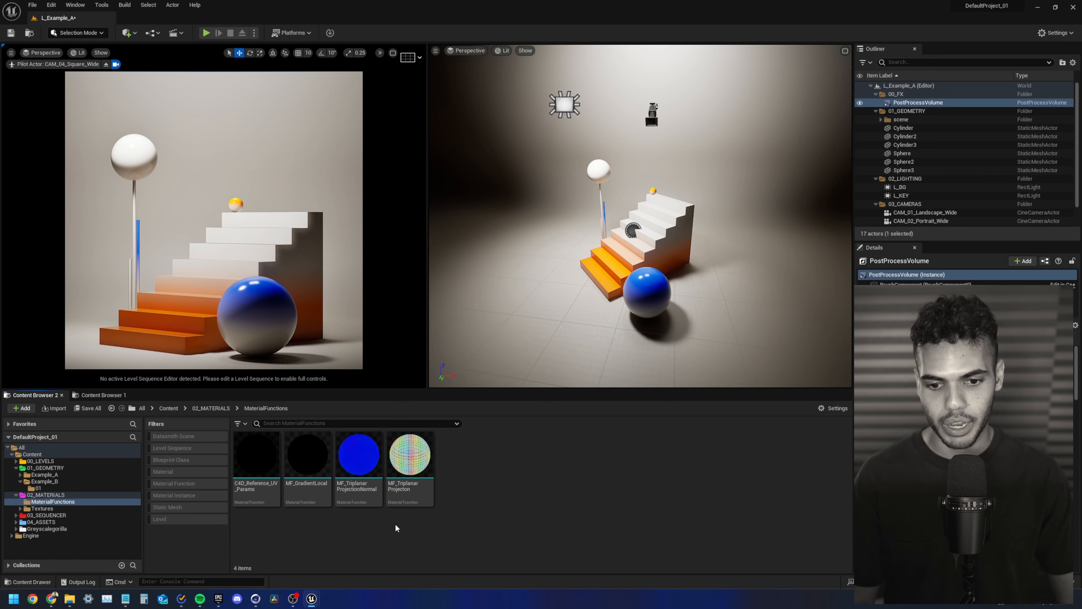
pyautogui.click(308, 486)
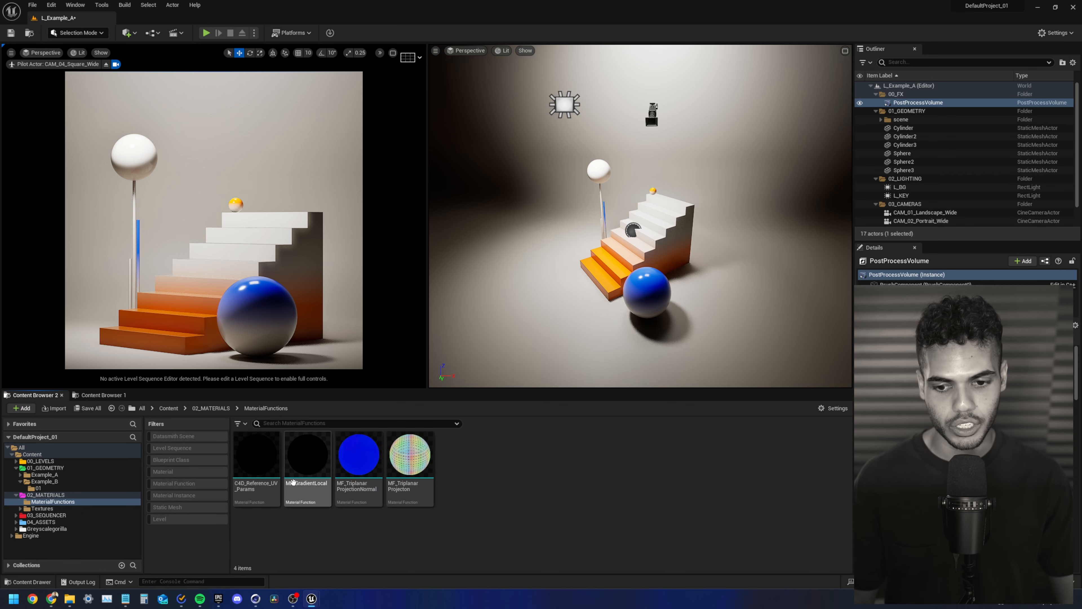
pyautogui.click(316, 528)
# - Browse the Textures subfolder of 02_MATERIALS, looking inside Metal_Clean_Dots and returning to the texture folders
pyautogui.hotkey('alt', 'Left')
pyautogui.doubleClick(307, 478)
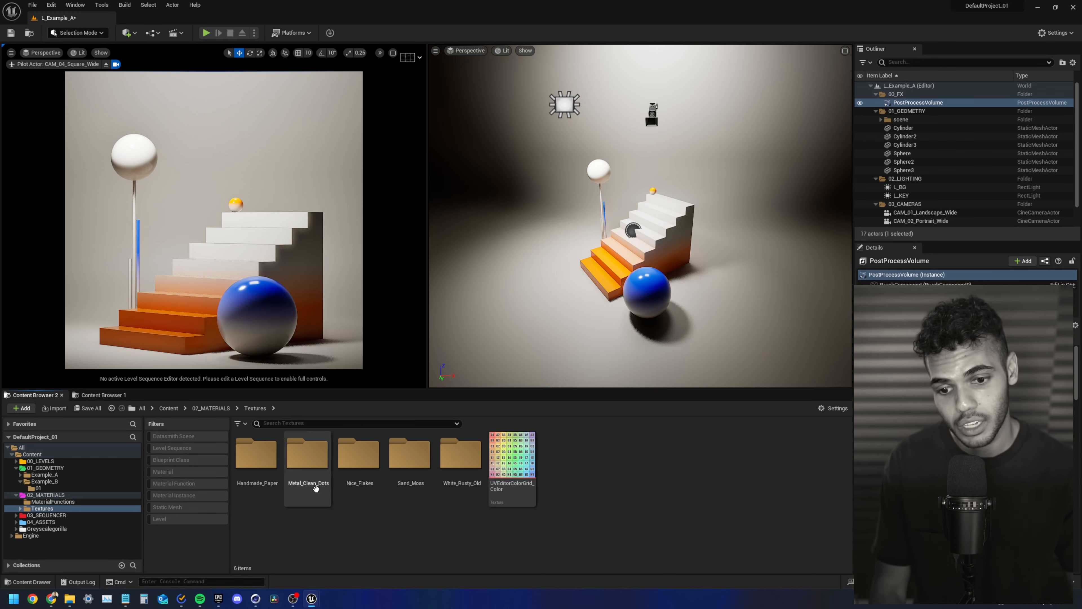
pyautogui.doubleClick(307, 454)
pyautogui.hotkey('alt', 'Left')
pyautogui.click(350, 521)
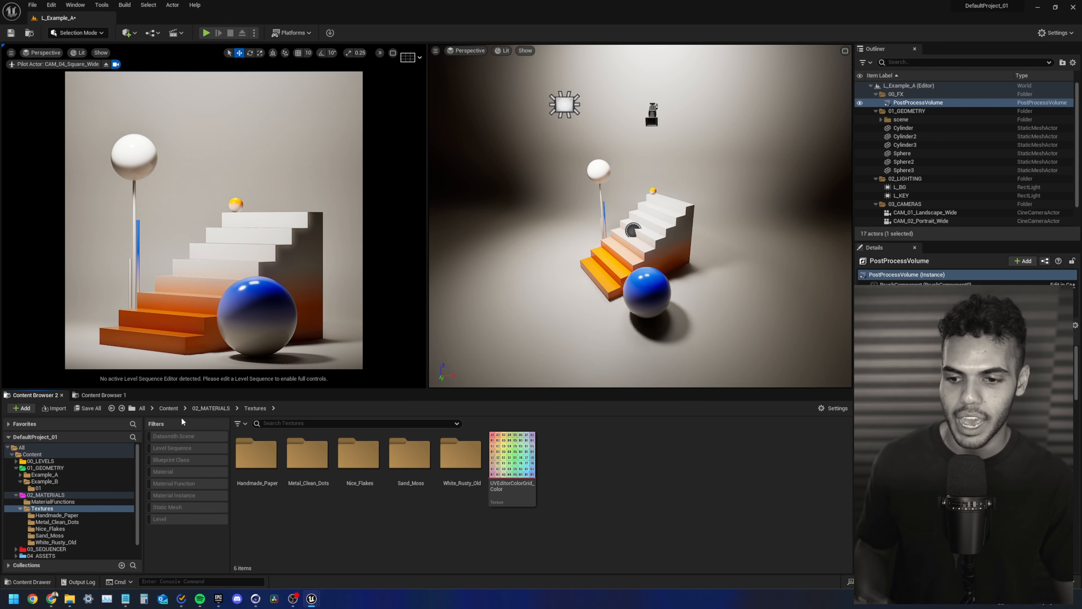
# - Return to 02_MATERIALS and look over its instances and master materials, selecting MM_Triplanar_Simple
pyautogui.click(211, 408)
pyautogui.scroll(-1, 432, 452)
pyautogui.scroll(1, 433, 452)
pyautogui.scroll(-1, 580, 511)
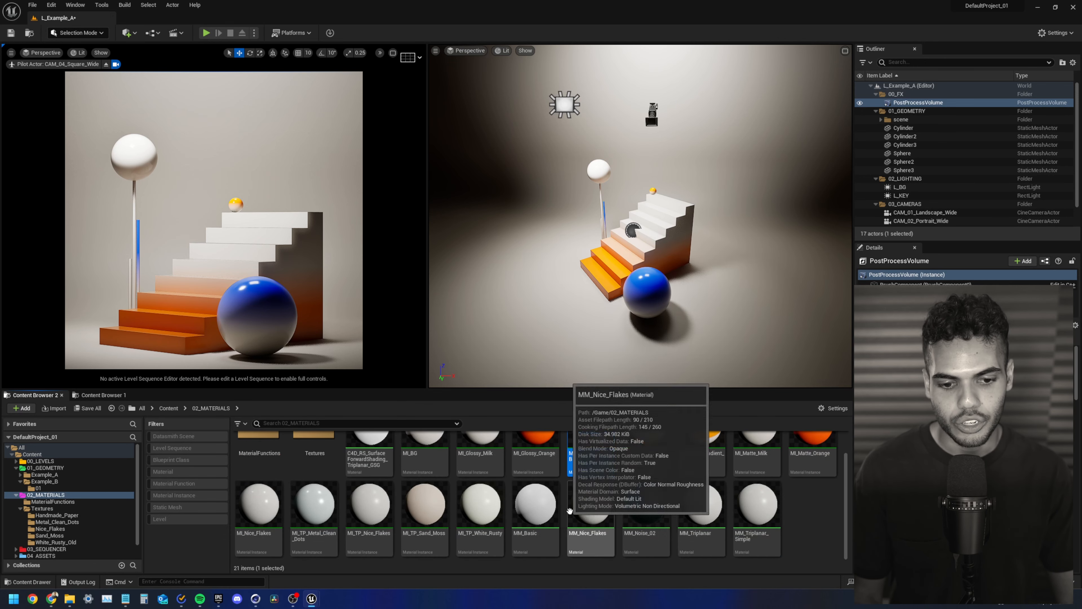
pyautogui.click(757, 509)
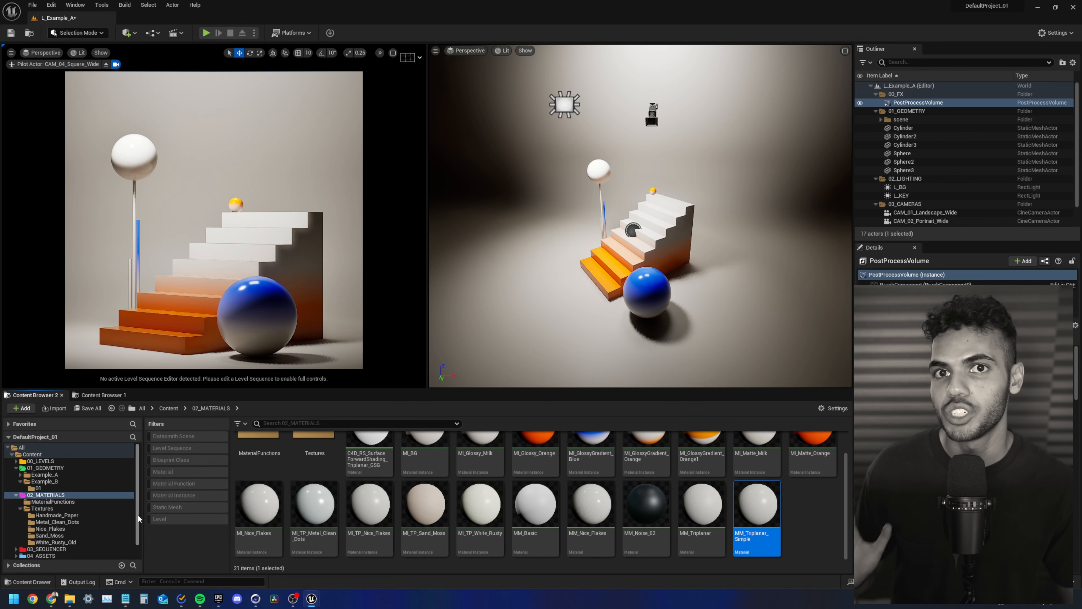
# - Collapse the 02_MATERIALS tree and open the StormCeramics folder under 04_ASSETS/props
pyautogui.scroll(-1, 52, 510)
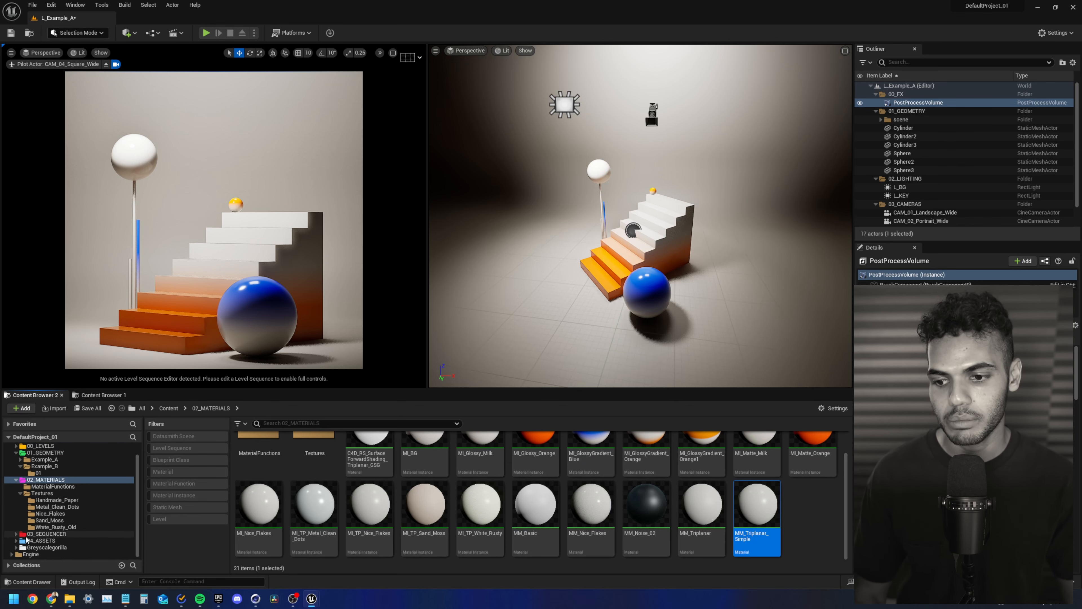
pyautogui.click(16, 480)
pyautogui.click(40, 509)
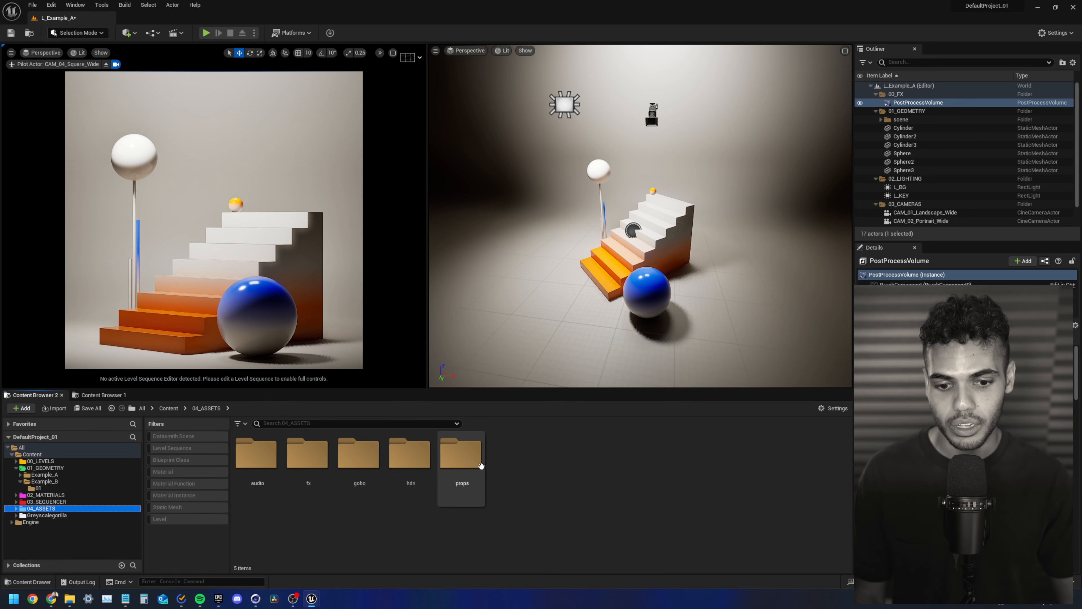
pyautogui.doubleClick(473, 461)
pyautogui.doubleClick(281, 459)
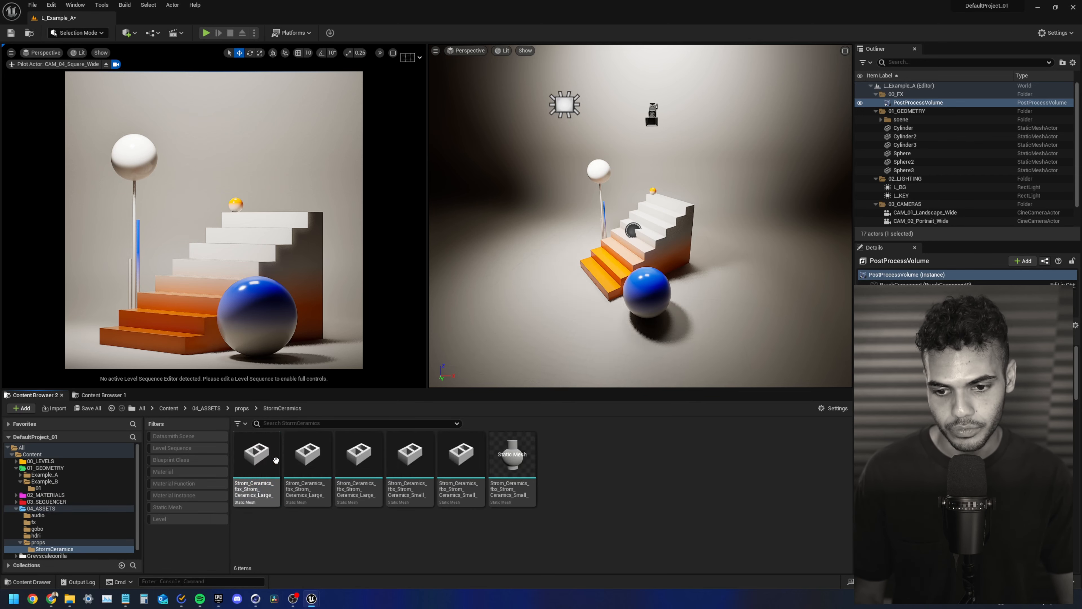
pyautogui.click(460, 458)
# - Place the small ceramic vase by the staircase's lower steps in the scene and delete it again
pyautogui.moveTo(511, 468); pyautogui.dragTo(619, 276)
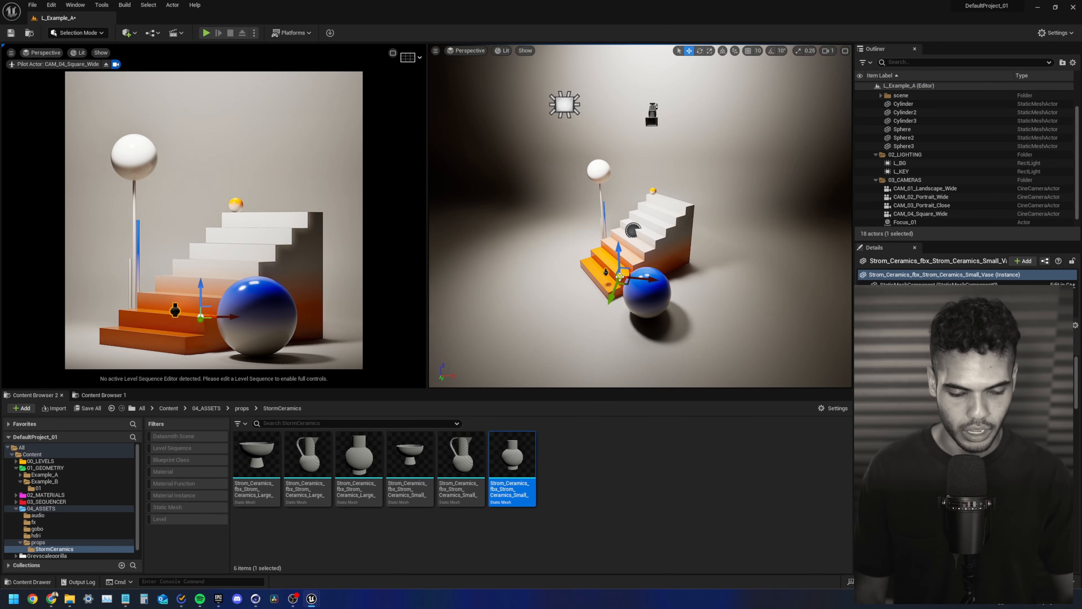
pyautogui.press('Delete')
pyautogui.click(565, 477)
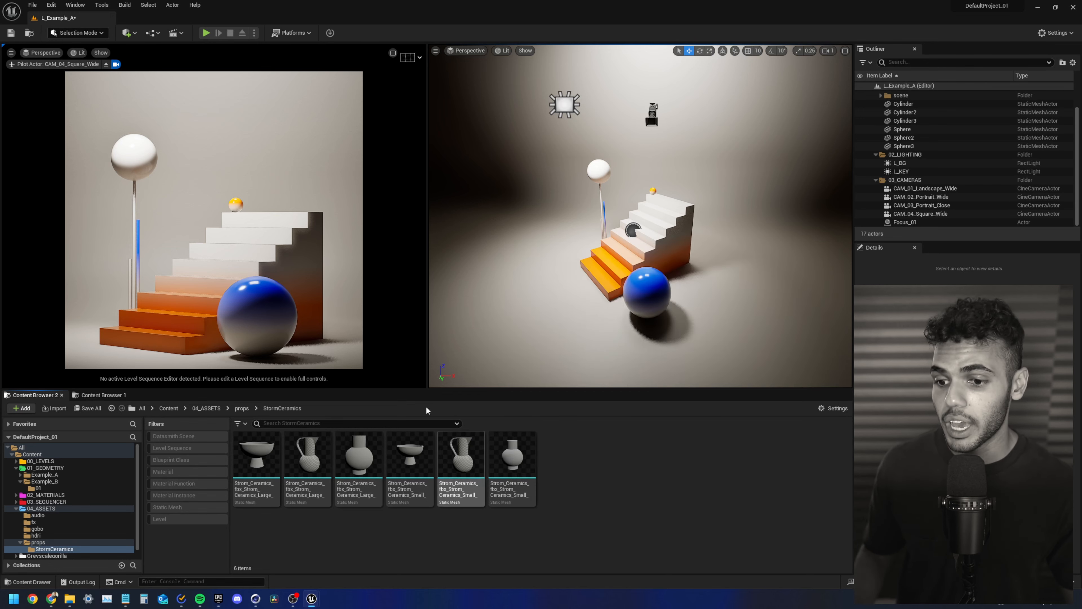
# - Return to 02_MATERIALS and bring up the asset creation options for the folder
pyautogui.click(103, 494)
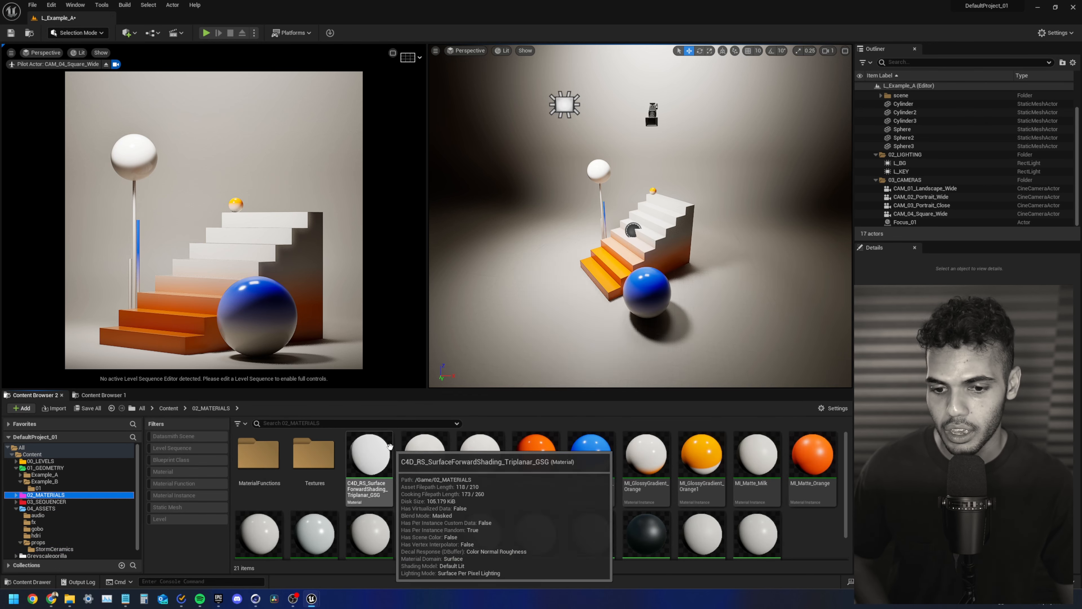
pyautogui.scroll(-1, 389, 446)
pyautogui.rightClick(800, 507)
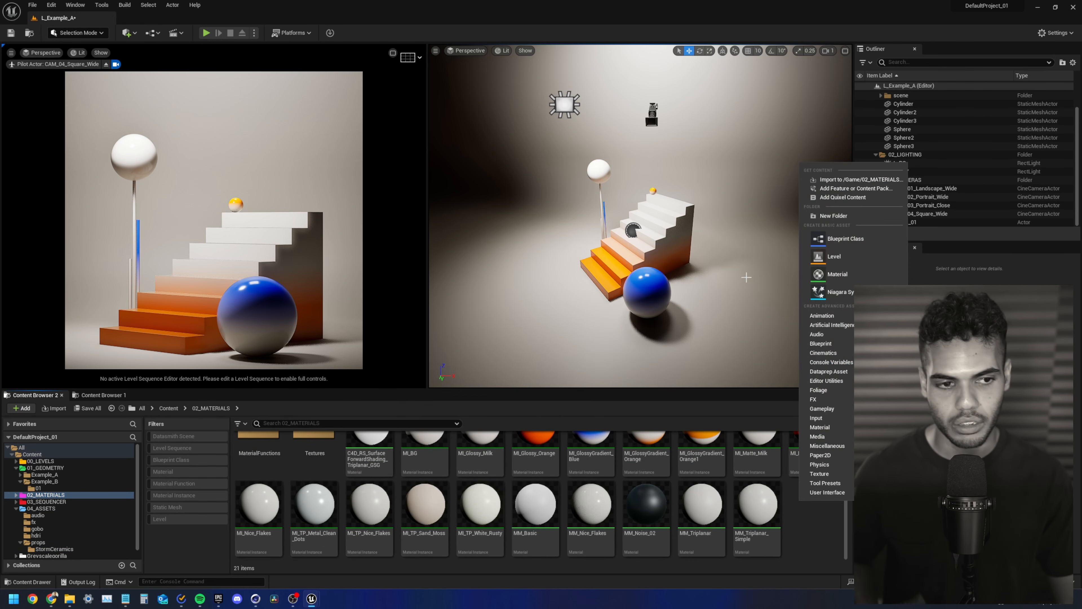
# - Browse the hdri, gobo, fx and audio subfolders of 04_ASSETS and collapse the folder tree
pyautogui.click(19, 549)
pyautogui.click(36, 535)
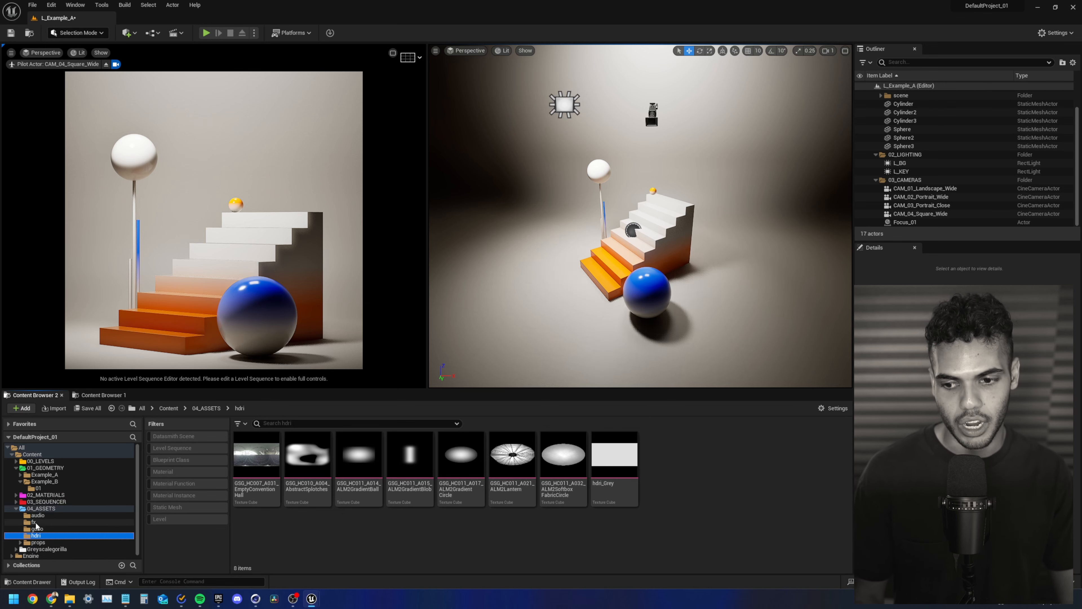
pyautogui.click(39, 529)
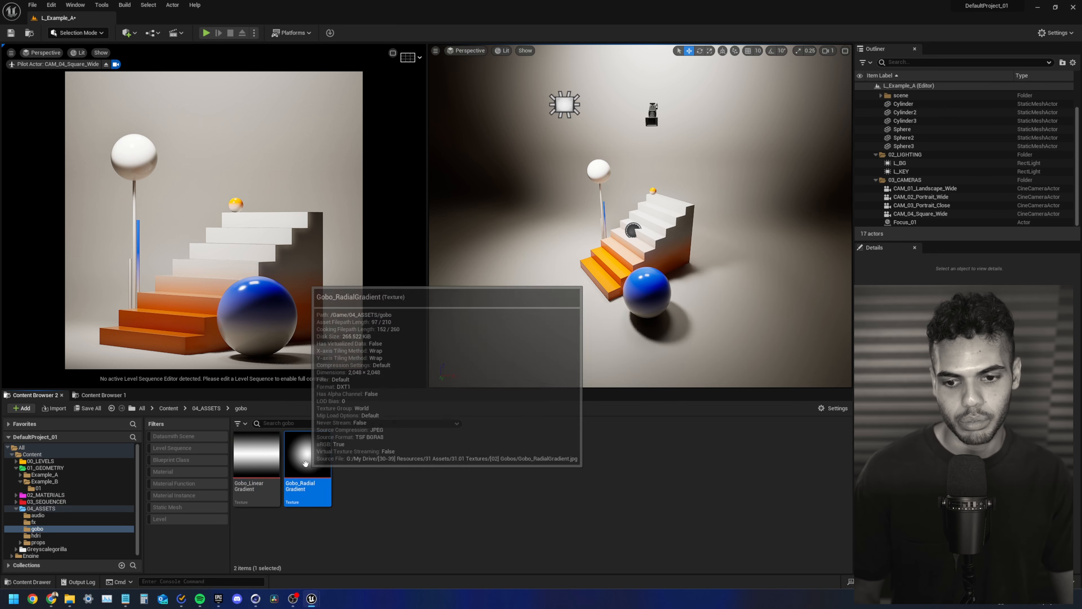
pyautogui.click(34, 522)
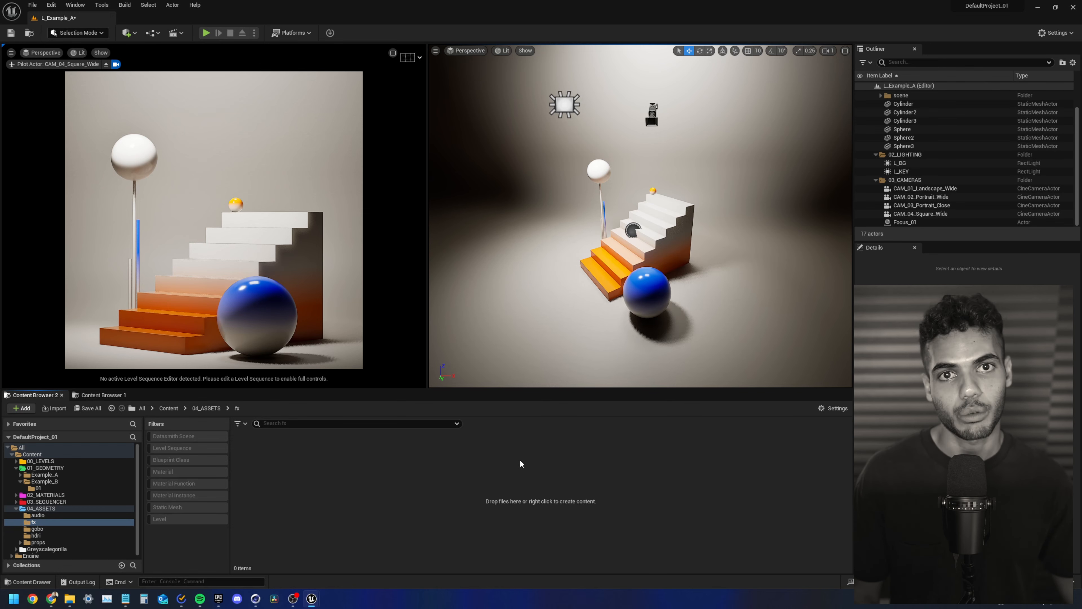
pyautogui.click(37, 515)
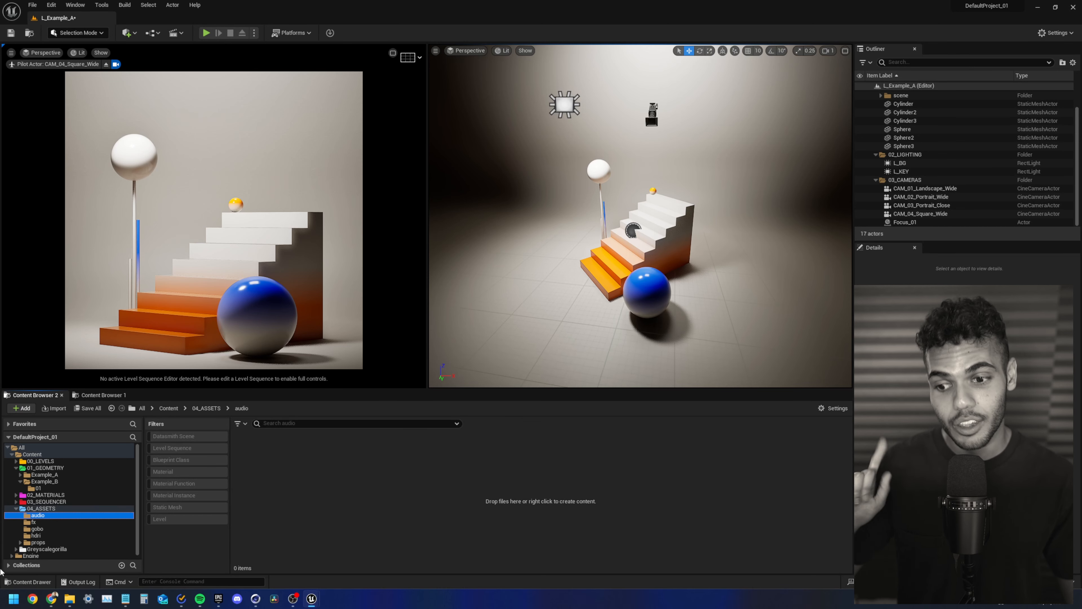
pyautogui.click(17, 509)
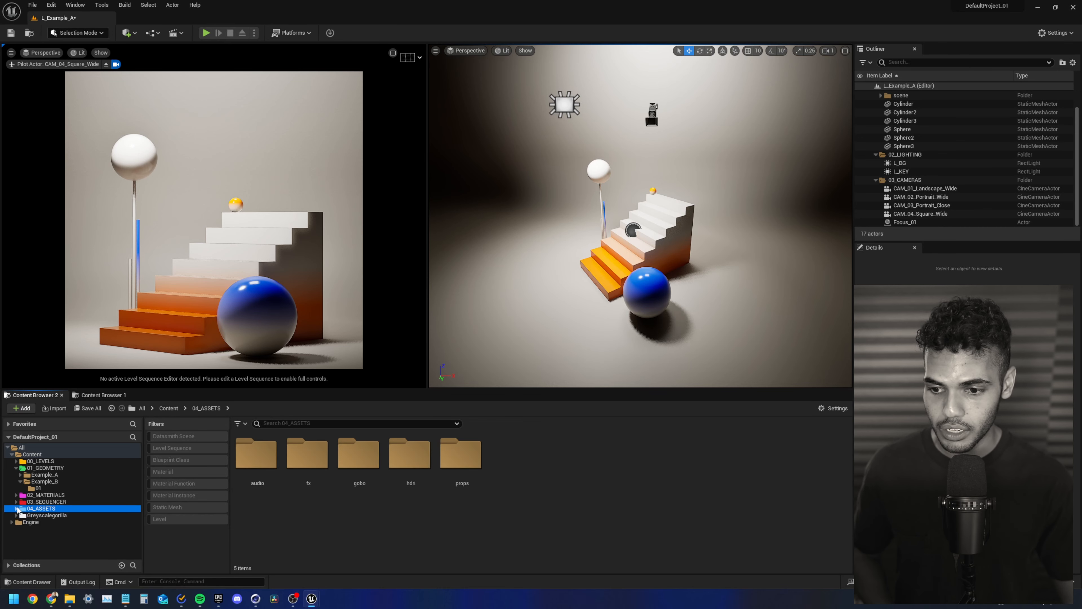
# - Open 03_SEQUENCER, review its subfolders, and select the LS_ExampleA_s1 level sequence inside Example_A
pyautogui.click(42, 502)
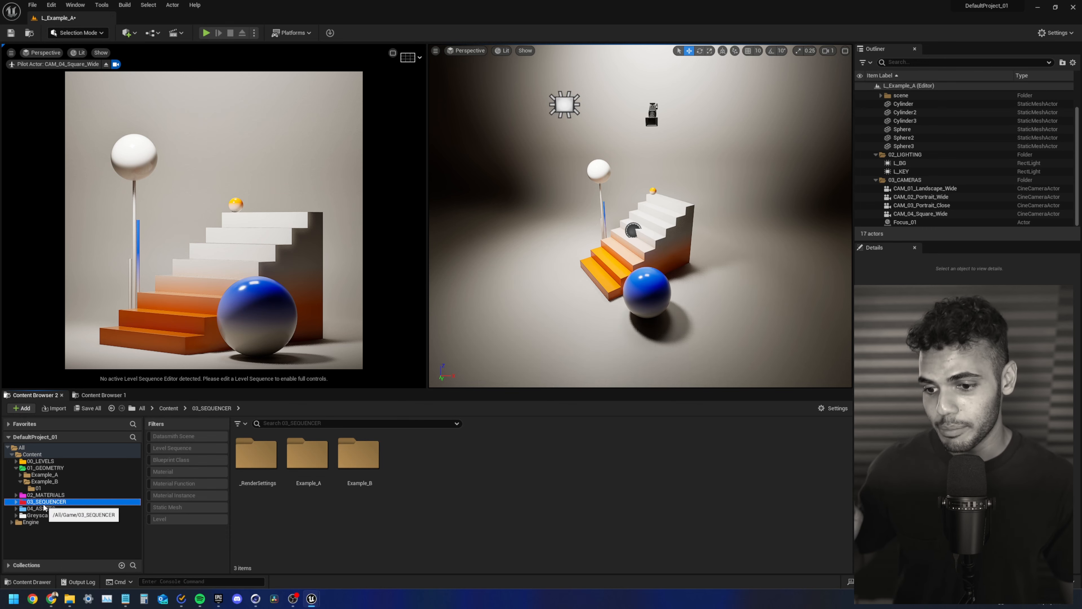
pyautogui.click(314, 505)
pyautogui.click(314, 518)
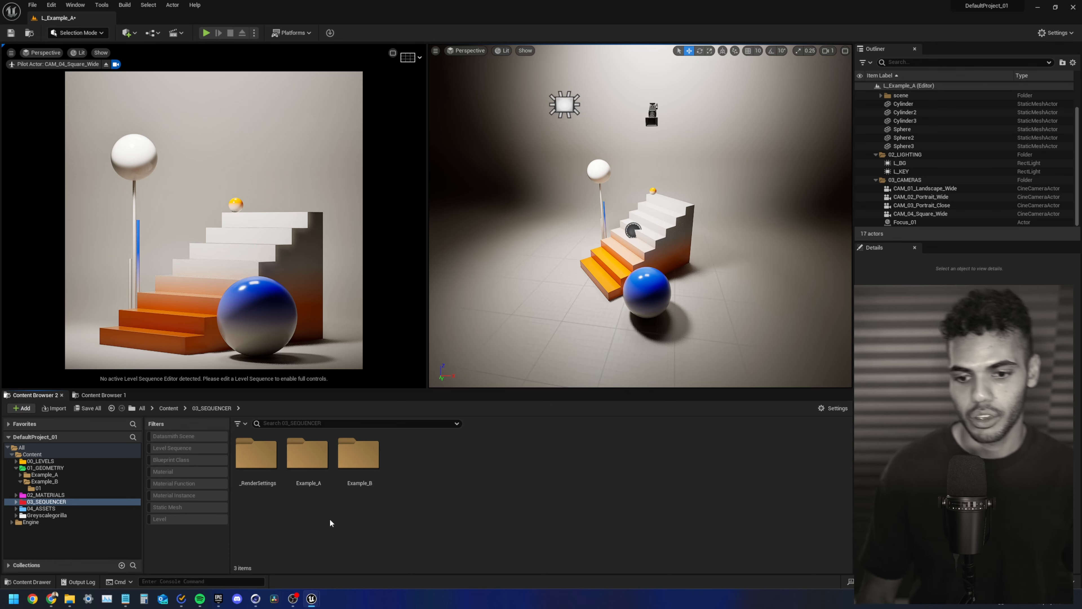
pyautogui.click(20, 481)
pyautogui.click(310, 486)
pyautogui.click(355, 471)
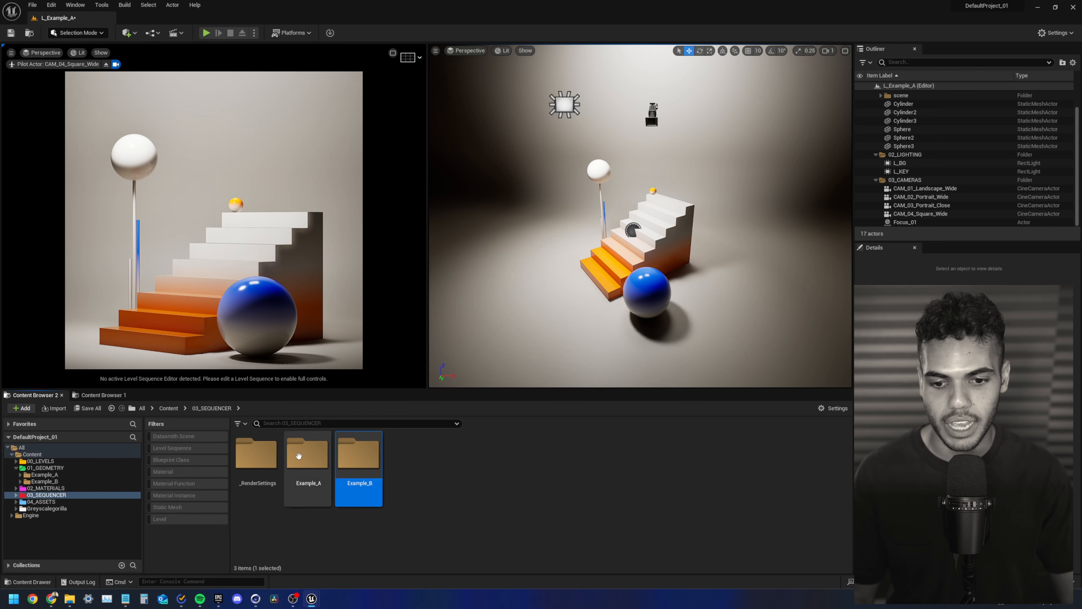
pyautogui.click(300, 457)
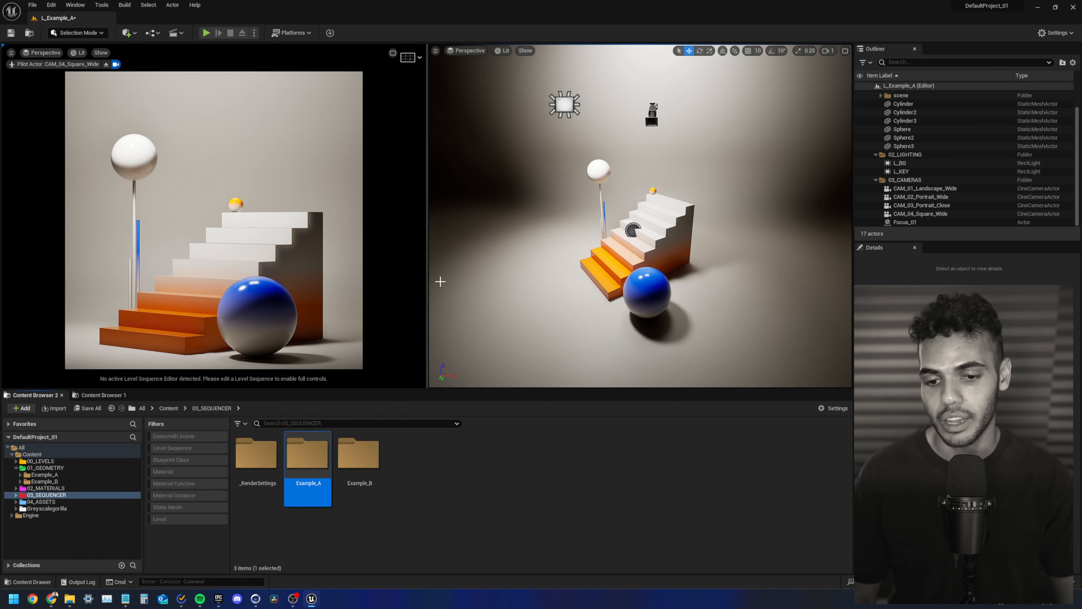
pyautogui.doubleClick(308, 486)
pyautogui.click(268, 493)
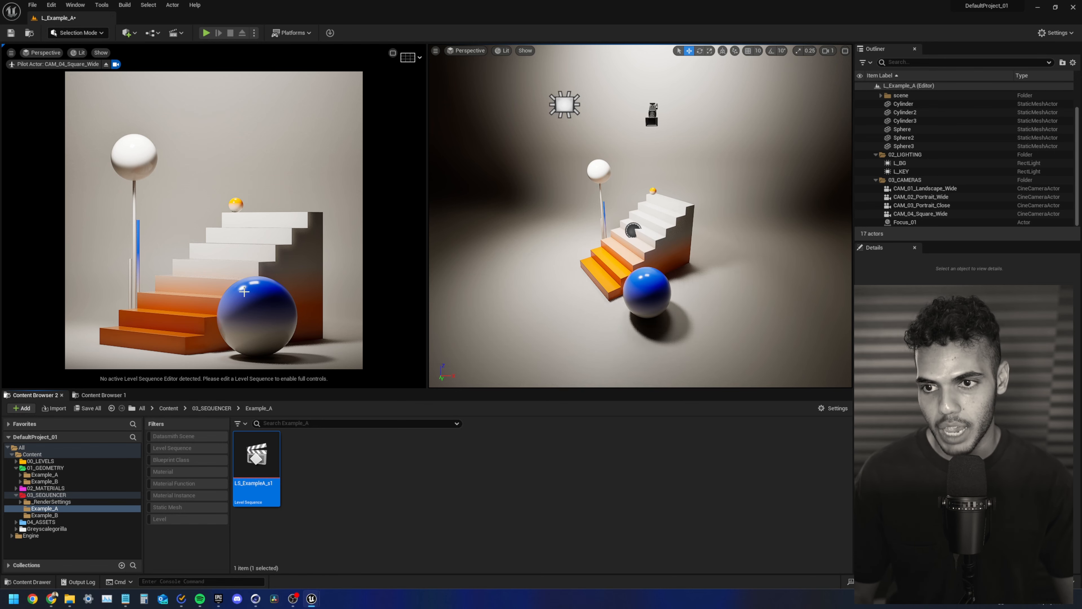
# - Create a new Level Sequence named LS_ExampleA_s2 in the 03_SEQUENCER/Example_A folder
pyautogui.rightClick(307, 464)
pyautogui.moveTo(376, 315)
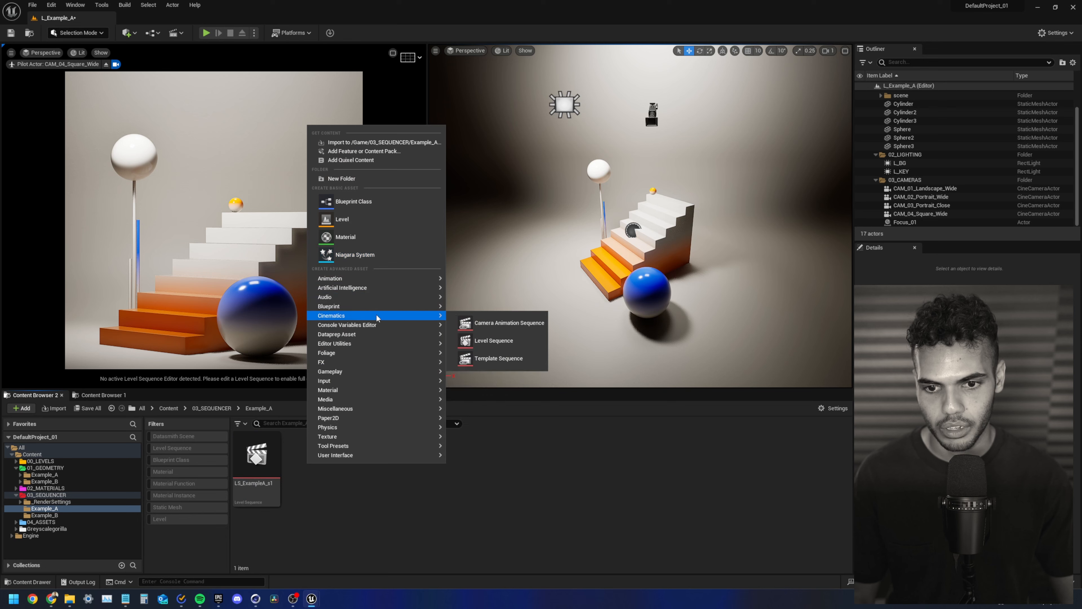
pyautogui.click(482, 340)
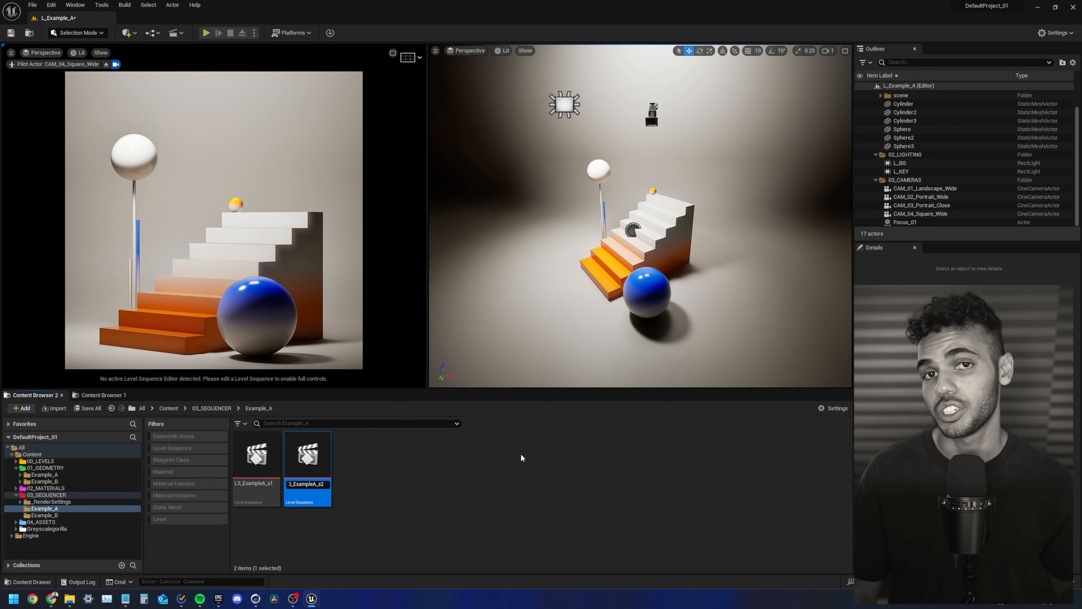
pyautogui.write('LS_ExampleA_s2')
pyautogui.press('Return')
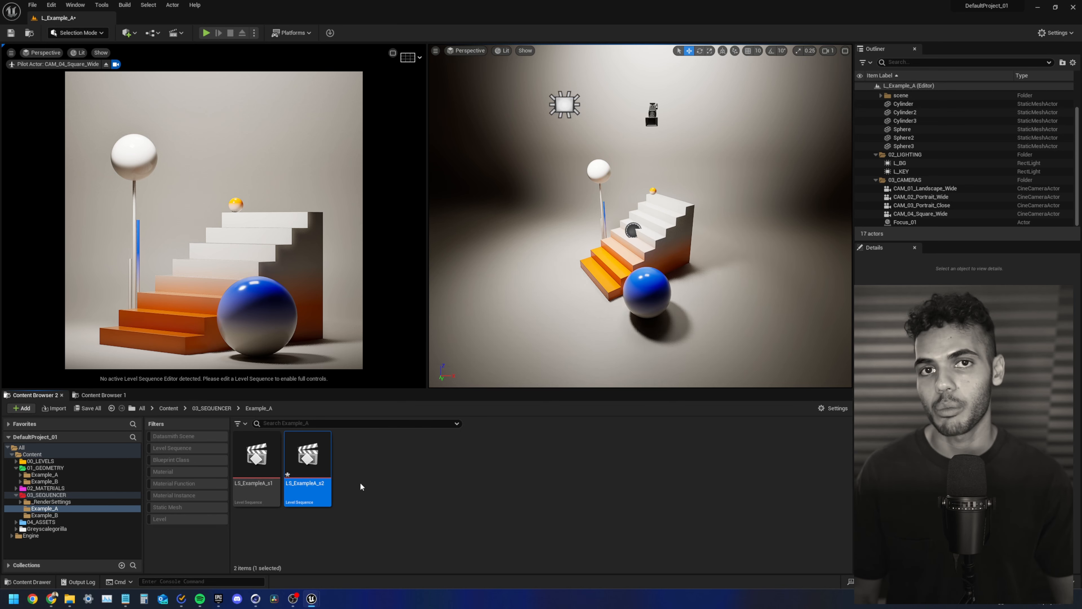
pyautogui.click(469, 495)
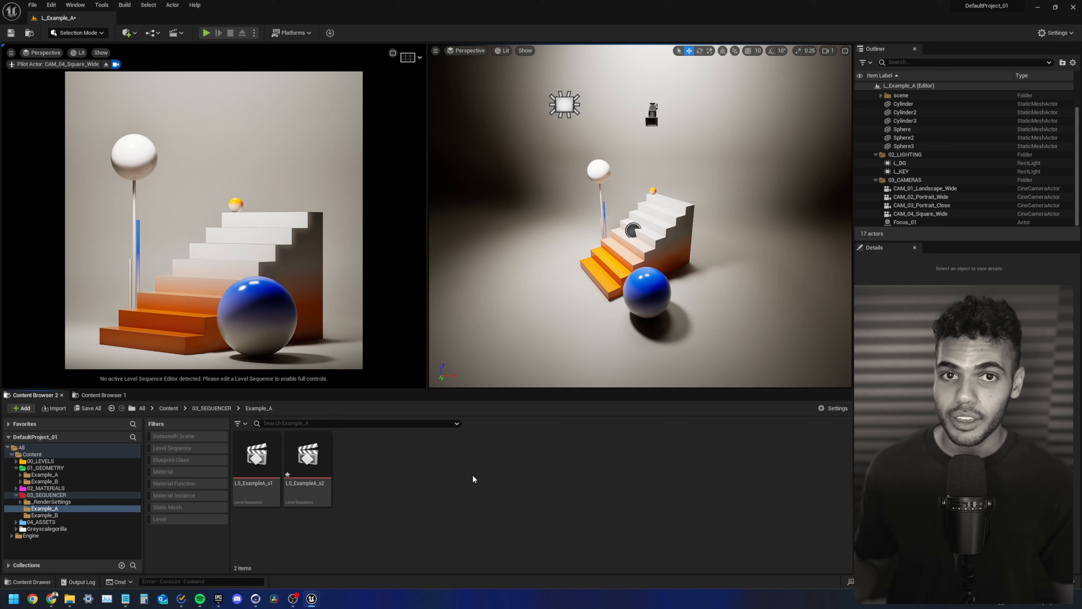
# - Check the _RenderSettings folder in 03_SEQUENCER and open the LS_ExampleA_s1 level sequence from the Example_A folder
pyautogui.click(212, 409)
pyautogui.doubleClick(257, 454)
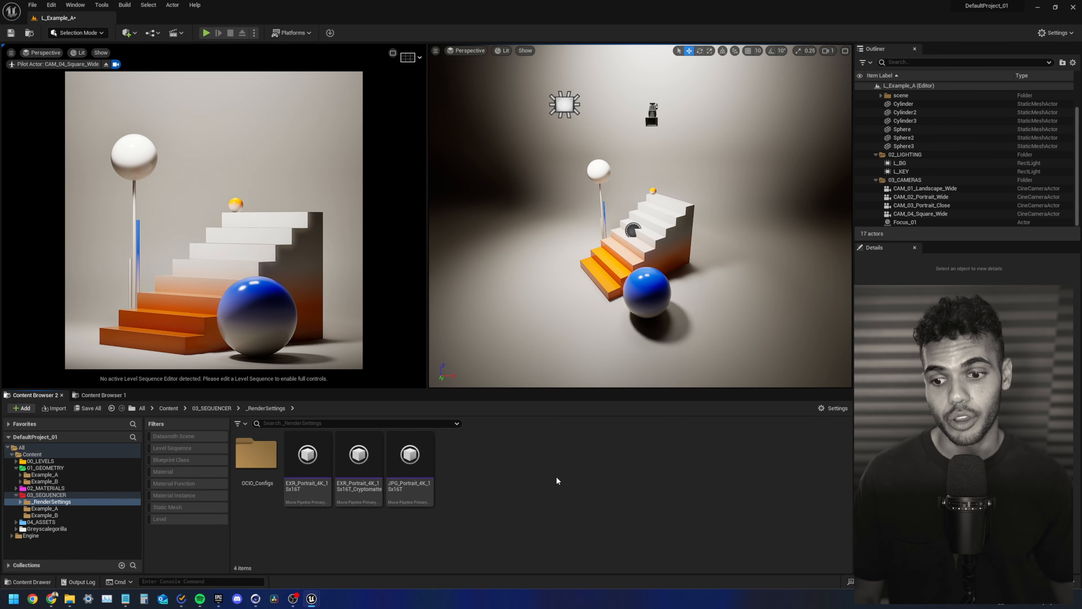
pyautogui.click(46, 494)
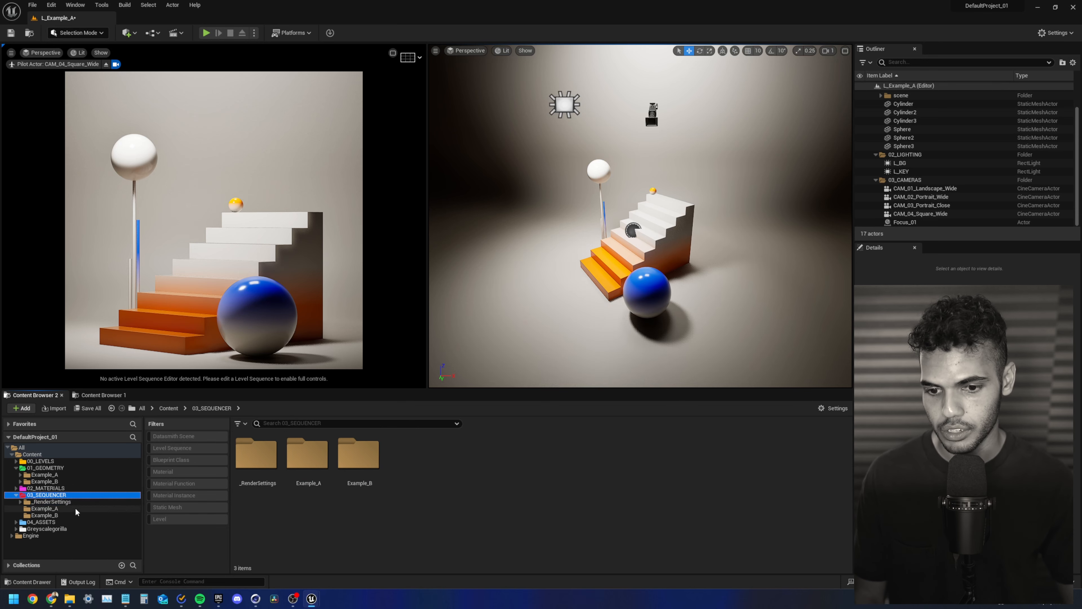
pyautogui.doubleClick(307, 454)
pyautogui.click(255, 454)
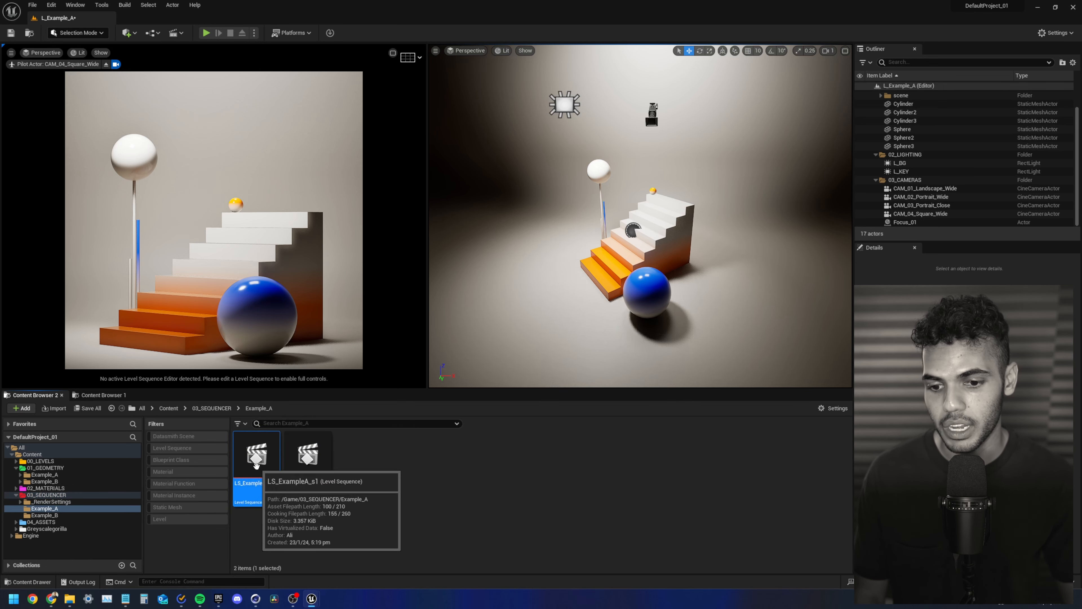
pyautogui.doubleClick(254, 455)
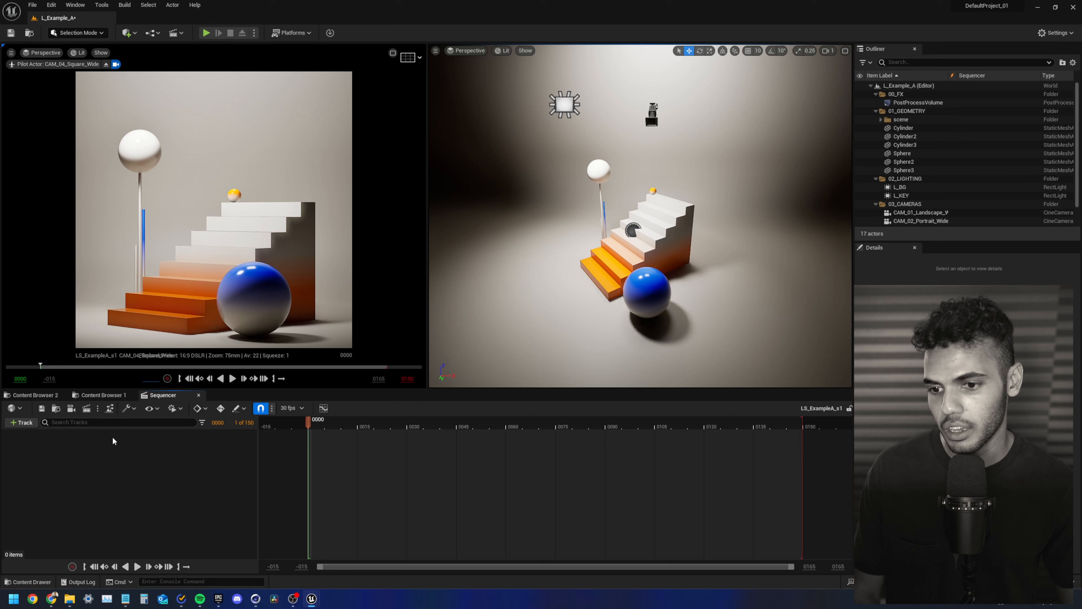
# - Check the sequence's movie render command and search the editor plugins for "movie re"
pyautogui.click(92, 410)
pyautogui.click(104, 416)
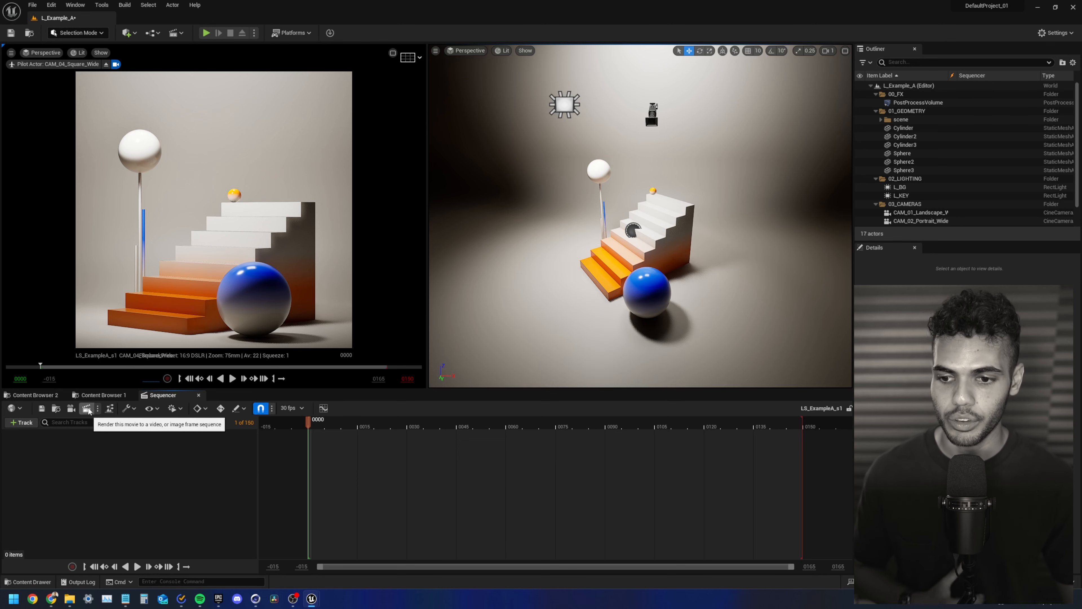
pyautogui.click(51, 5)
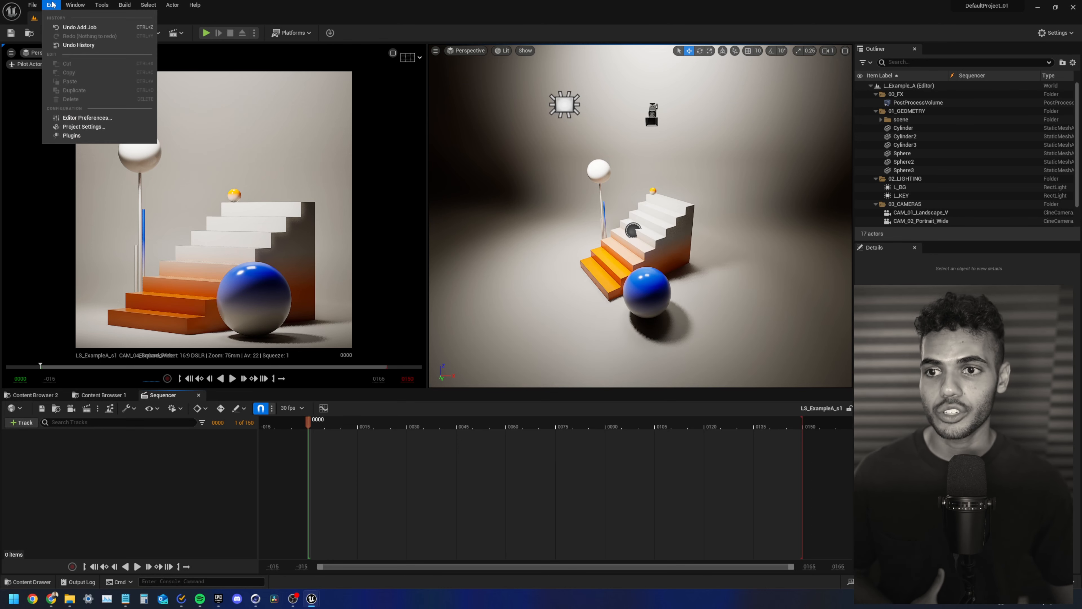
pyautogui.click(72, 135)
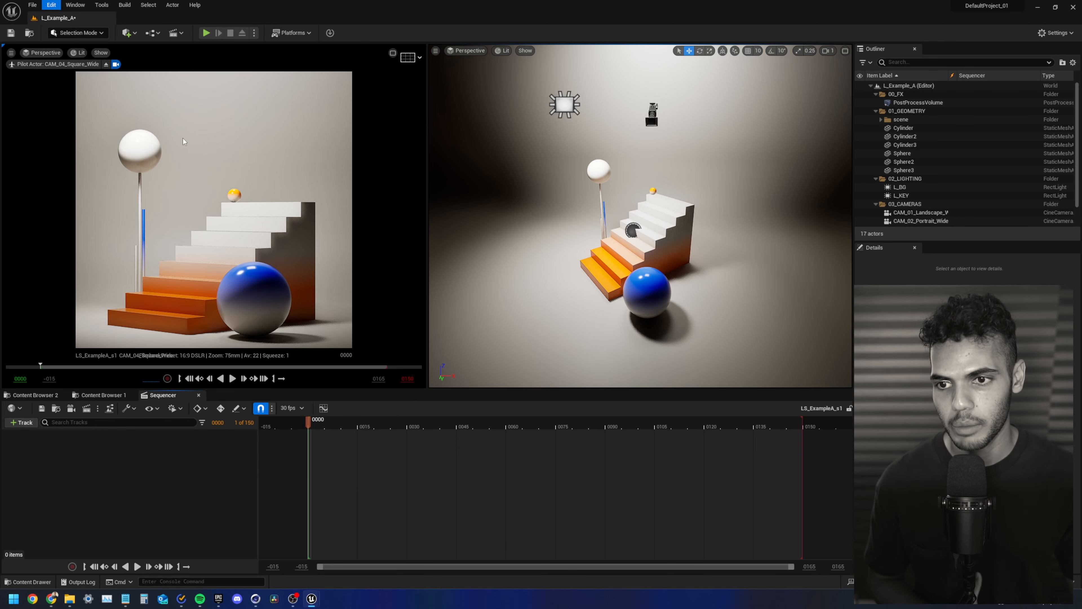
pyautogui.write('movie')
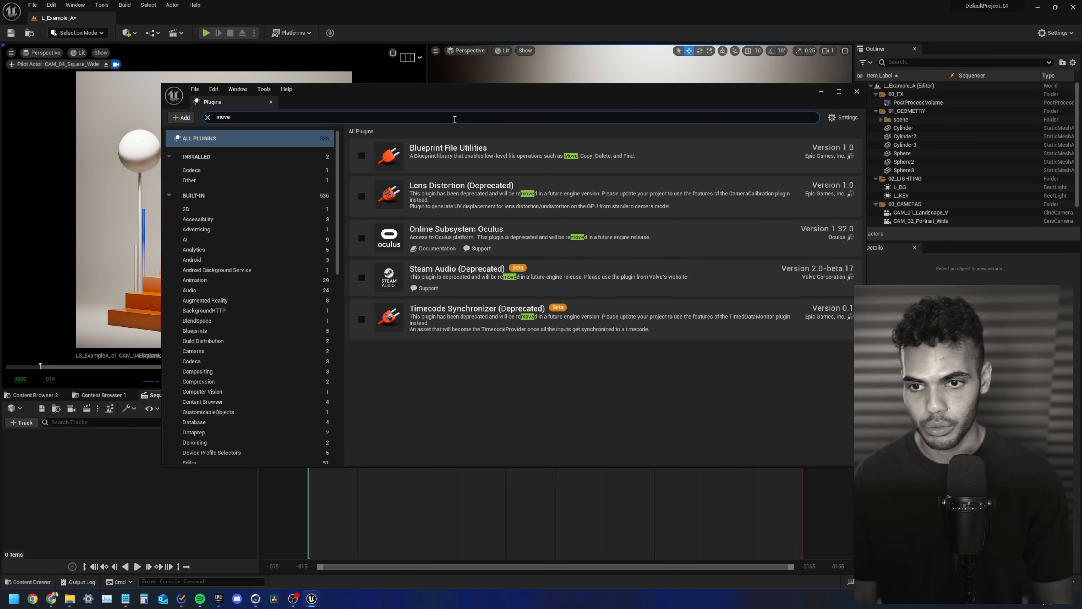
pyautogui.write(' re')
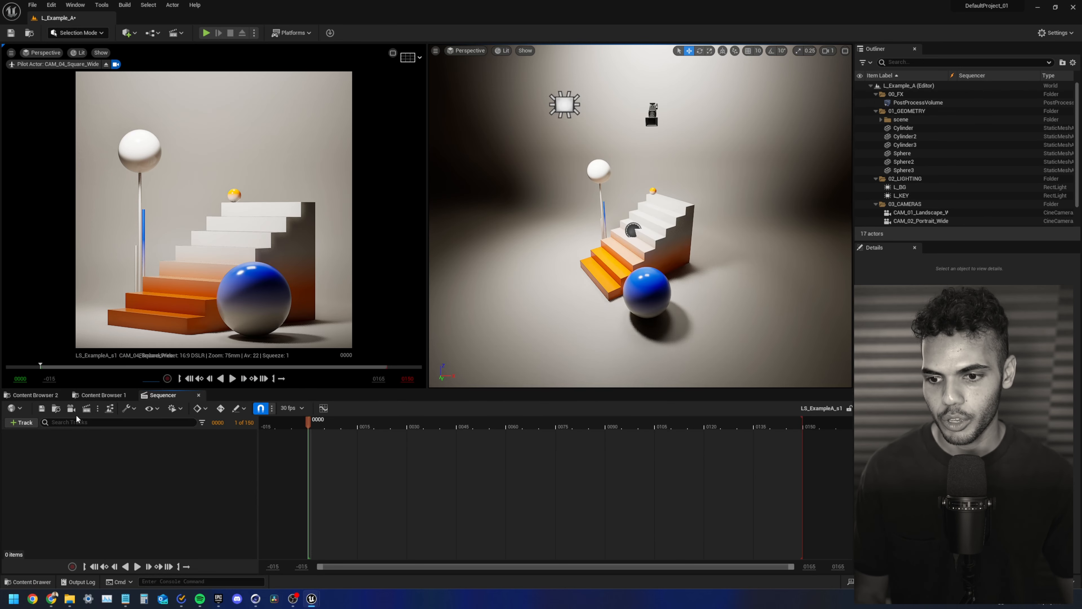
# - Open the Movie Render Queue for the sequence, remove the existing job, and add LS_ExampleA_s1 as a render job
pyautogui.click(86, 408)
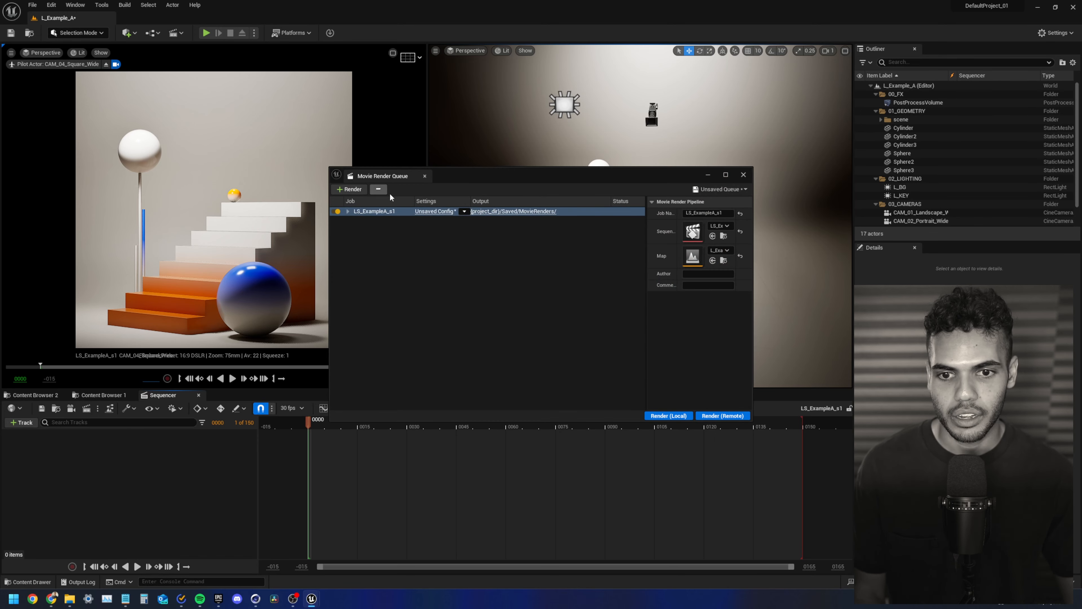
pyautogui.click(378, 188)
pyautogui.click(354, 192)
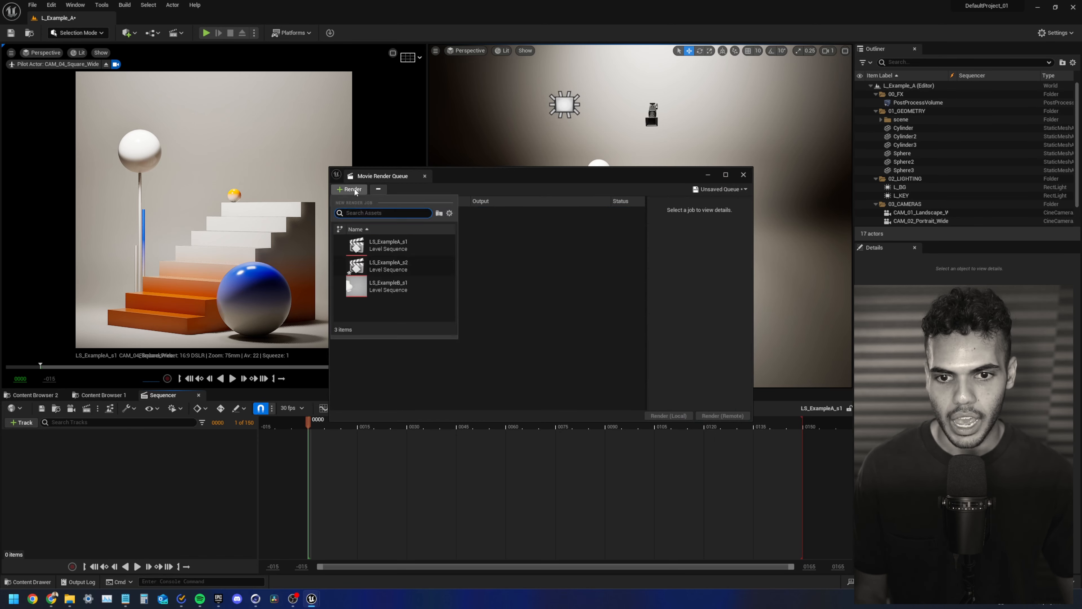
pyautogui.click(417, 242)
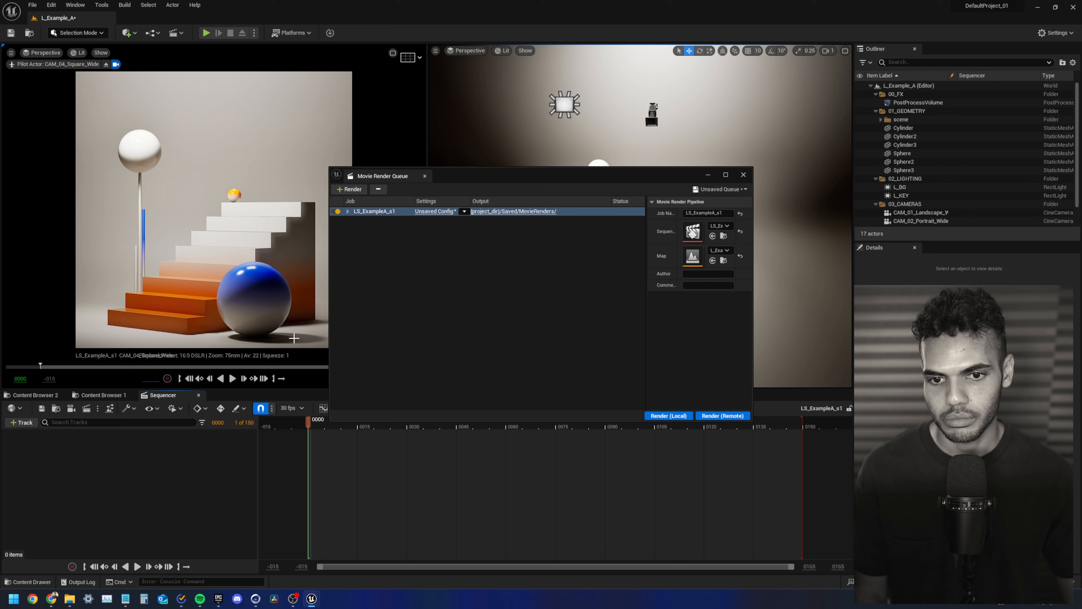
# - Open the LS_ExampleA_s1 job's unsaved render configuration, enlarge and reposition its window, and check the preset options
pyautogui.click(425, 214)
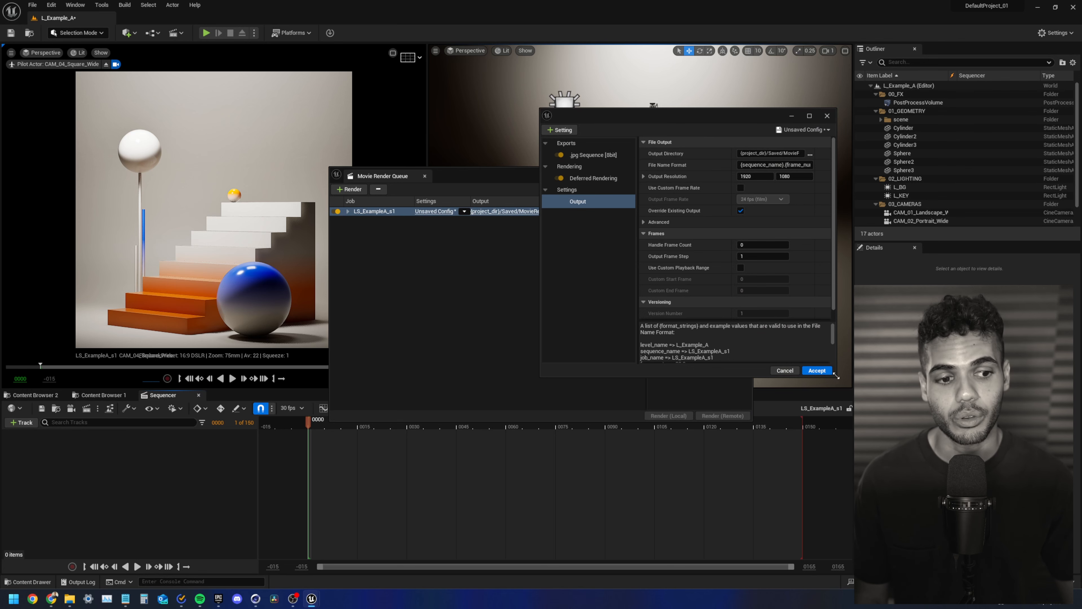
pyautogui.moveTo(837, 376); pyautogui.dragTo(1030, 482)
pyautogui.moveTo(691, 119); pyautogui.dragTo(446, 182)
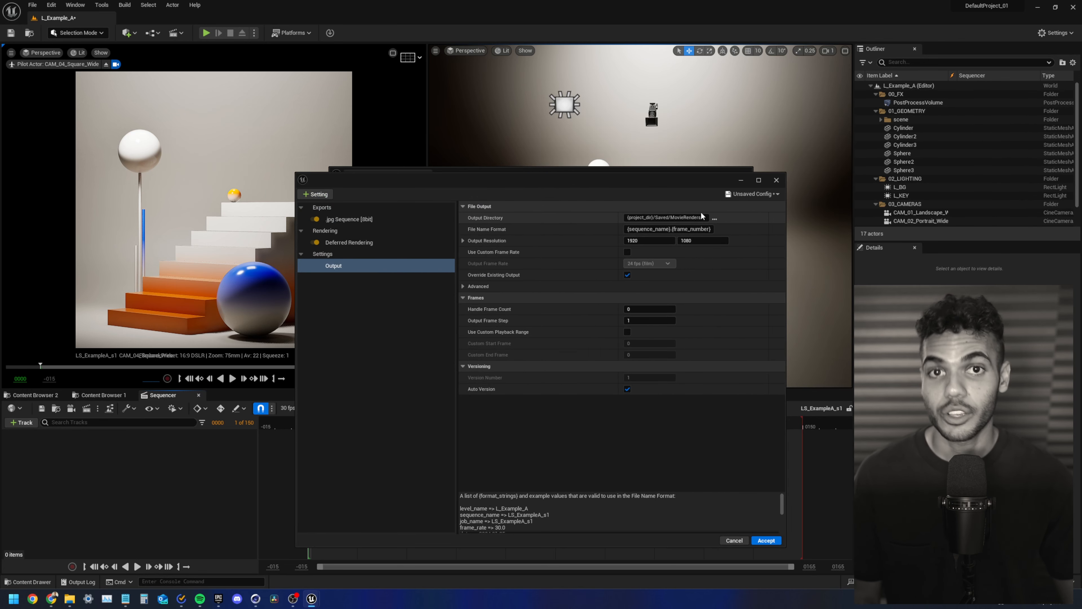
pyautogui.click(752, 193)
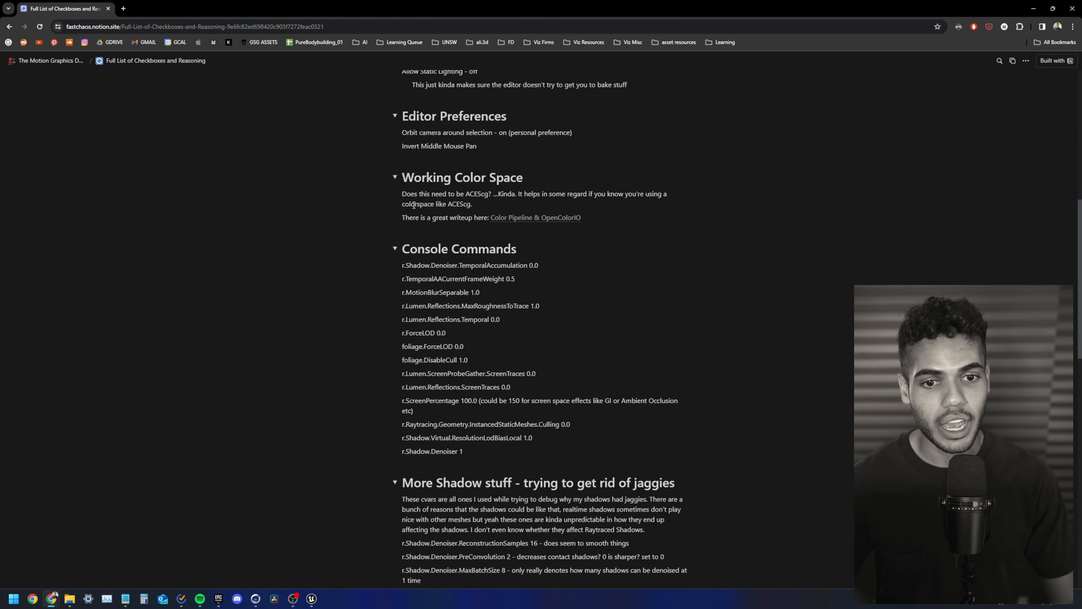
# - In the browser, examine the raytracing, console command and shadow notes on the Full List of Checkboxes and Reasoning page
pyautogui.scroll(6, 512, 223)
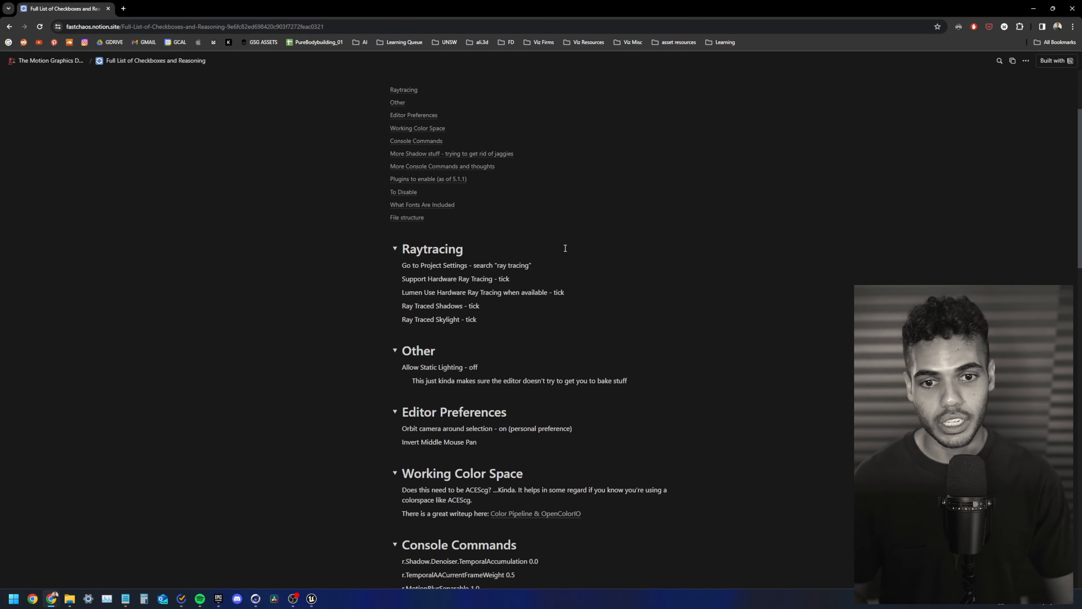
pyautogui.scroll(-20, 512, 223)
pyautogui.scroll(12, 515, 212)
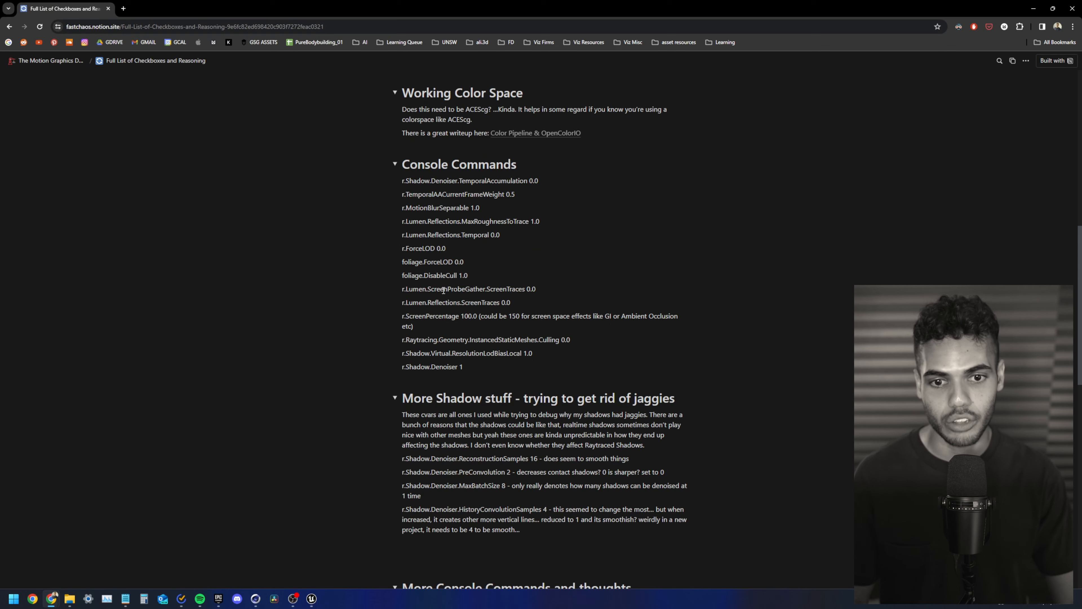
pyautogui.scroll(-2, 480, 294)
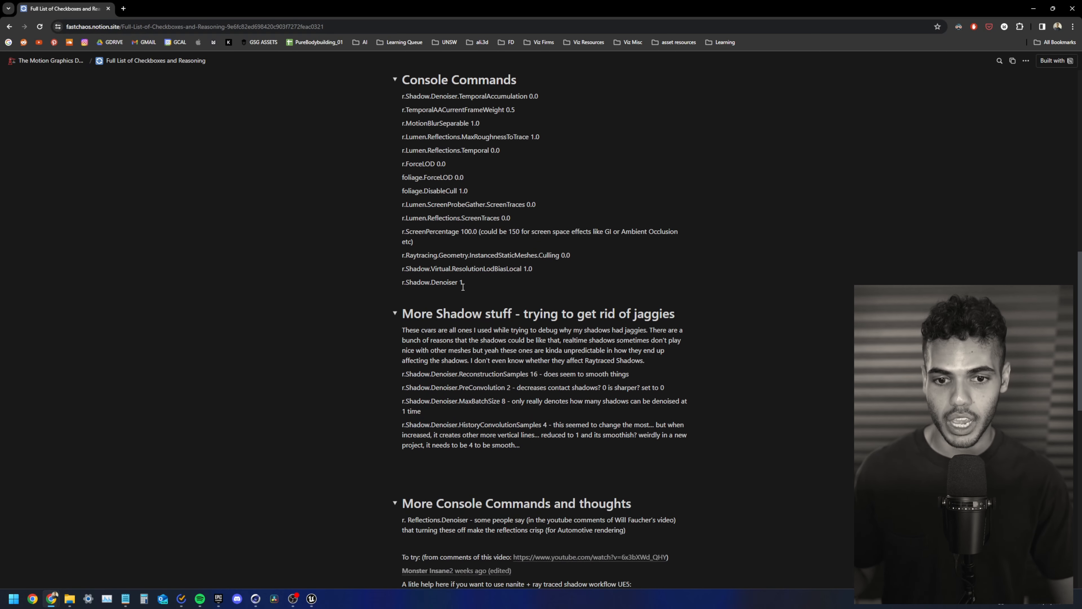
pyautogui.scroll(-10, 518, 298)
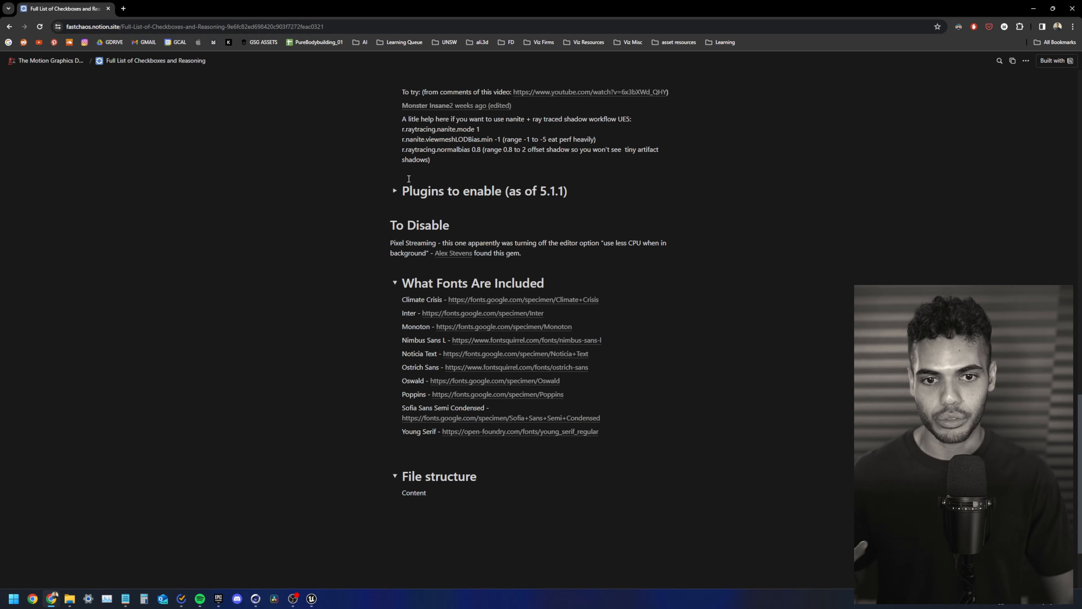
# - Expand the "Plugins to enable (as of 5.1.1)" section, examine its list, and go back over the earlier console command and raytracing sections
pyautogui.click(394, 192)
pyautogui.scroll(-11, 500, 362)
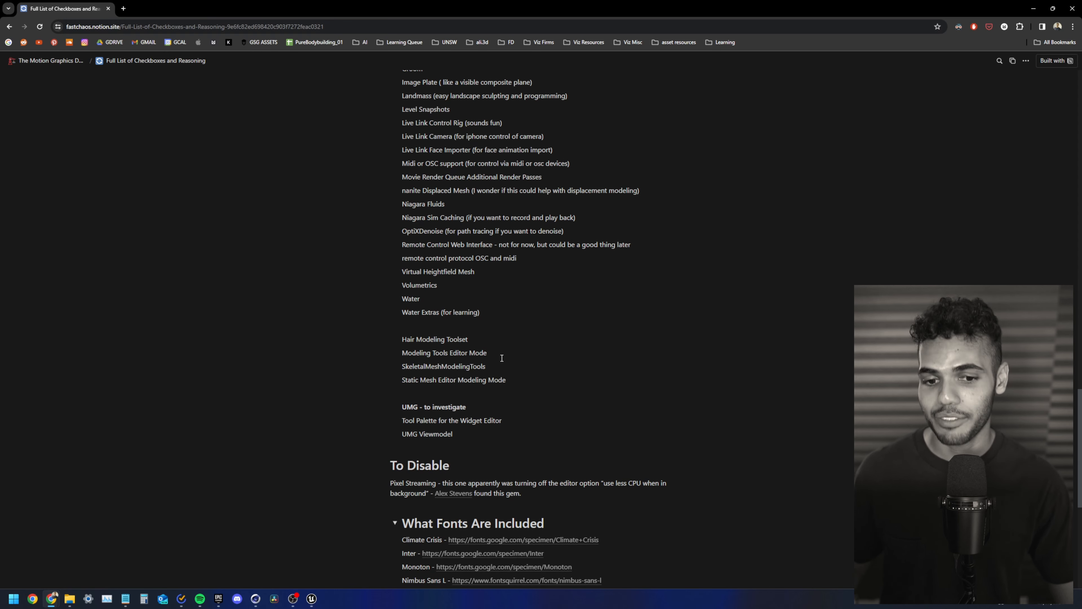
pyautogui.scroll(2, 500, 366)
pyautogui.scroll(6, 502, 369)
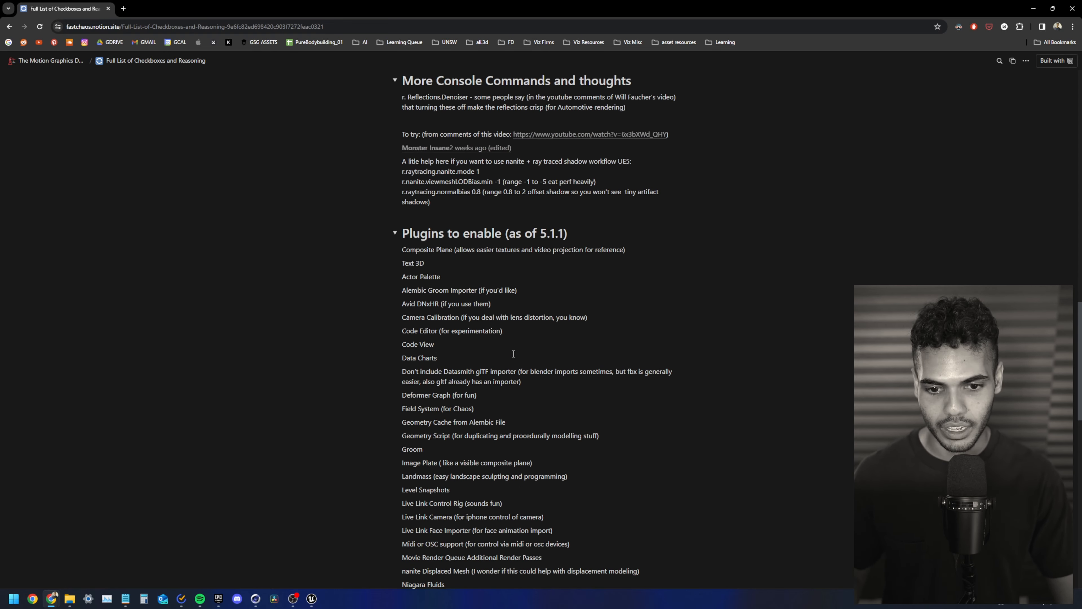
pyautogui.scroll(-2, 517, 397)
pyautogui.scroll(6, 520, 395)
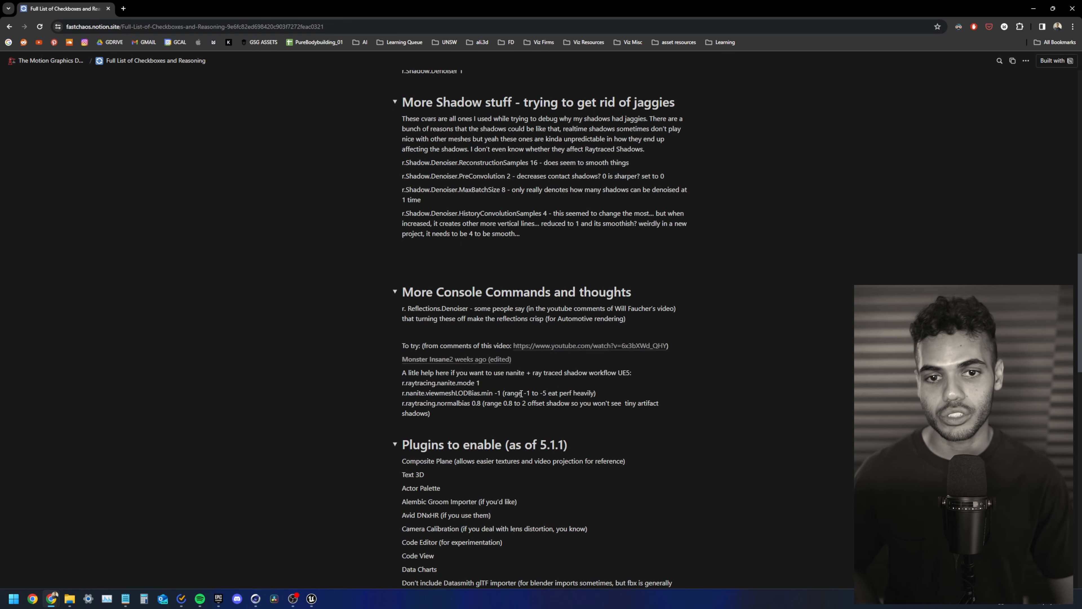
pyautogui.scroll(5, 564, 320)
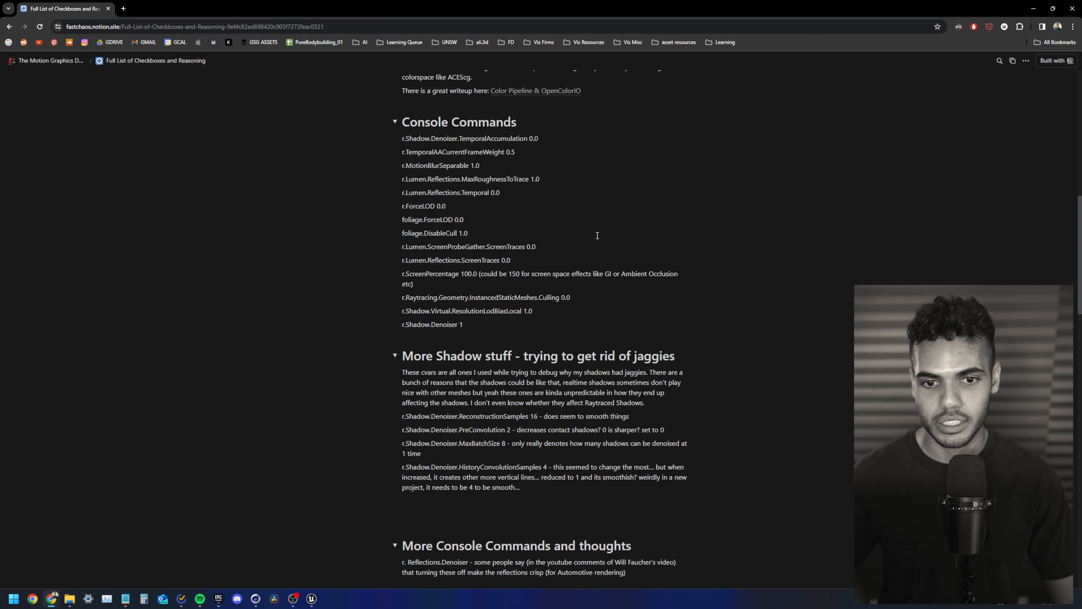
pyautogui.scroll(5, 598, 235)
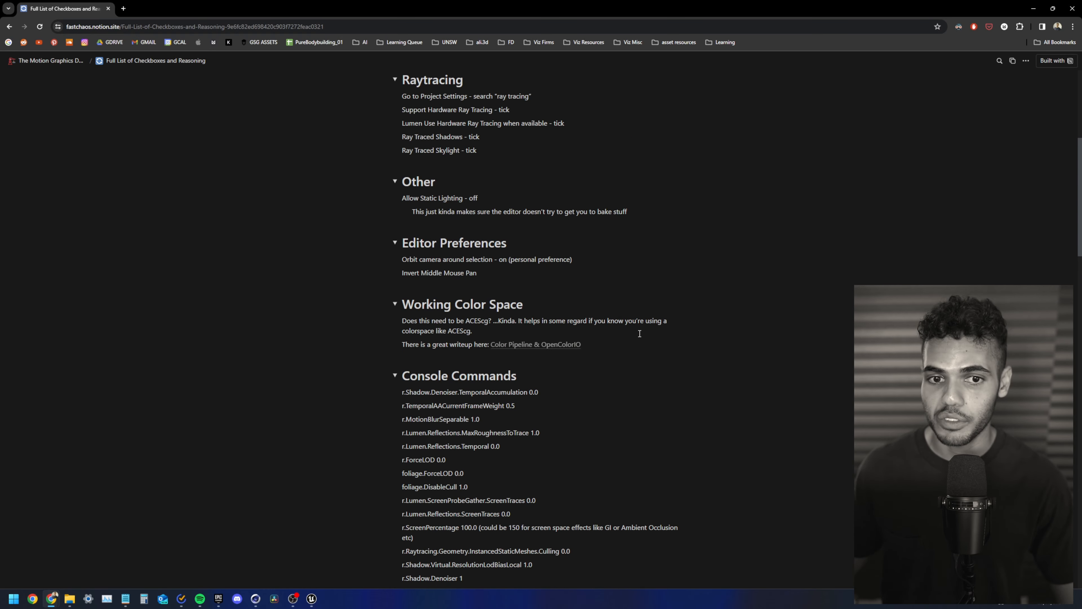
pyautogui.scroll(2, 640, 333)
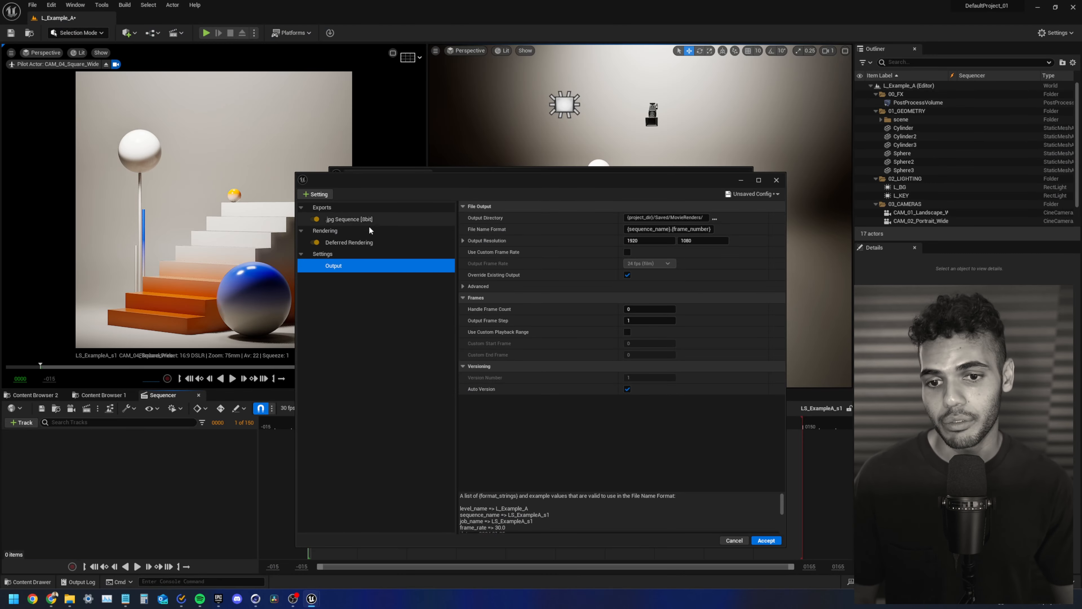
# - Back in Unreal Editor, set the render output to a custom frame rate of 30 fps and a resolution of 3840 by 2160
pyautogui.click(362, 219)
pyautogui.click(372, 243)
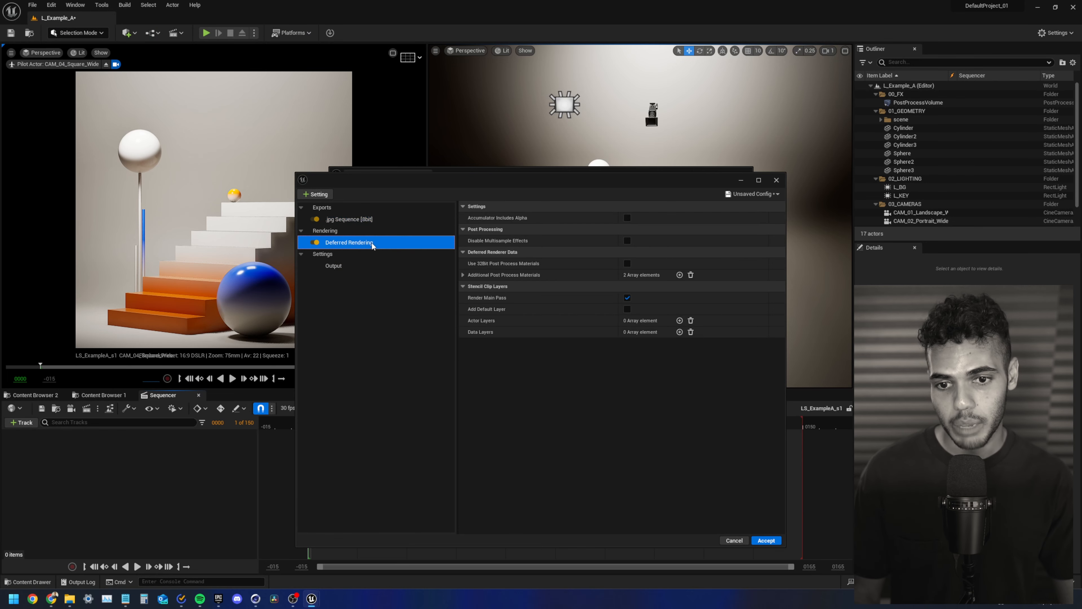
pyautogui.click(375, 266)
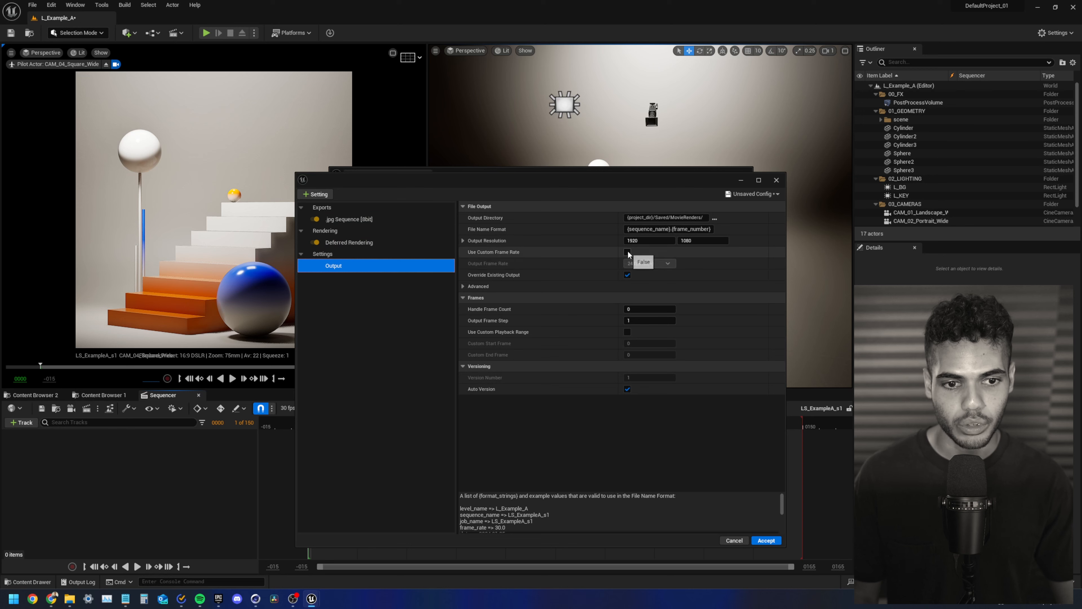
pyautogui.click(627, 252)
pyautogui.click(646, 262)
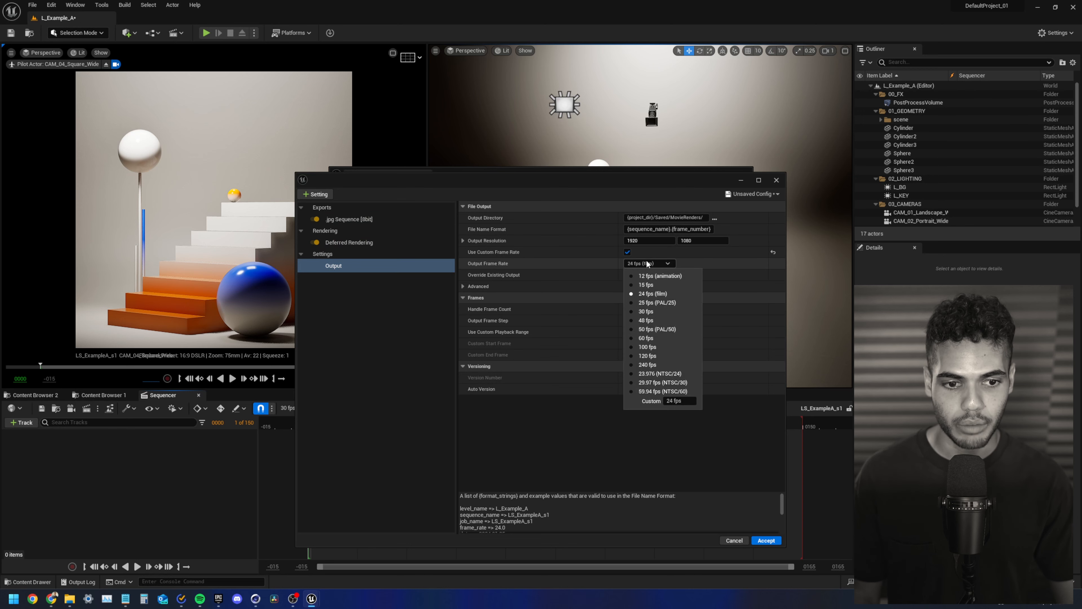
pyautogui.click(646, 311)
pyautogui.click(648, 241)
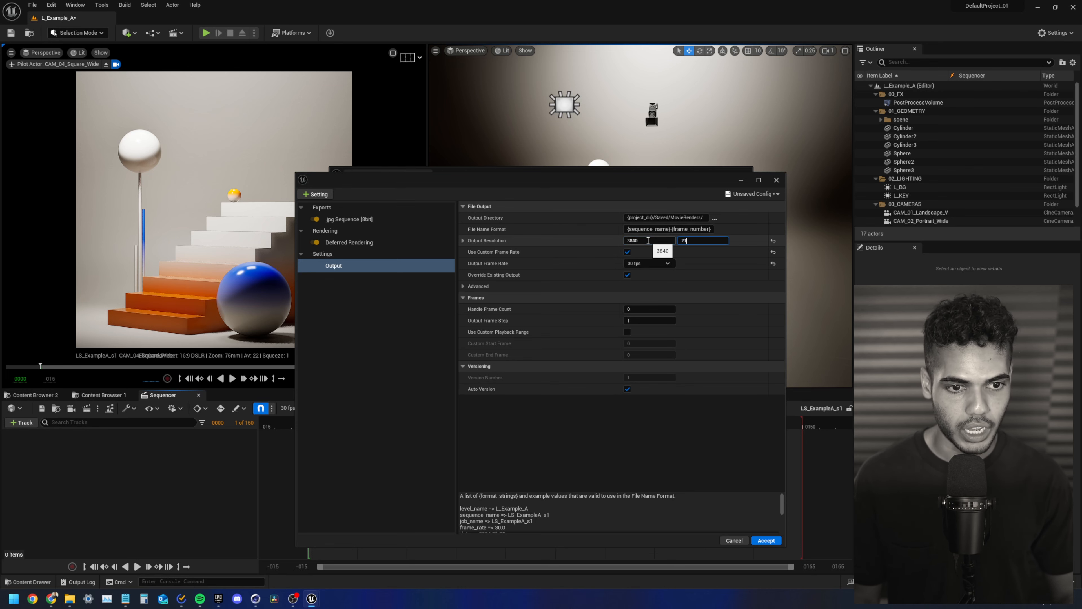
# - Add an Anti-aliasing setting to the render configuration with a temporal sample count of 16 and Override Anti Aliasing enabled
pyautogui.click(313, 194)
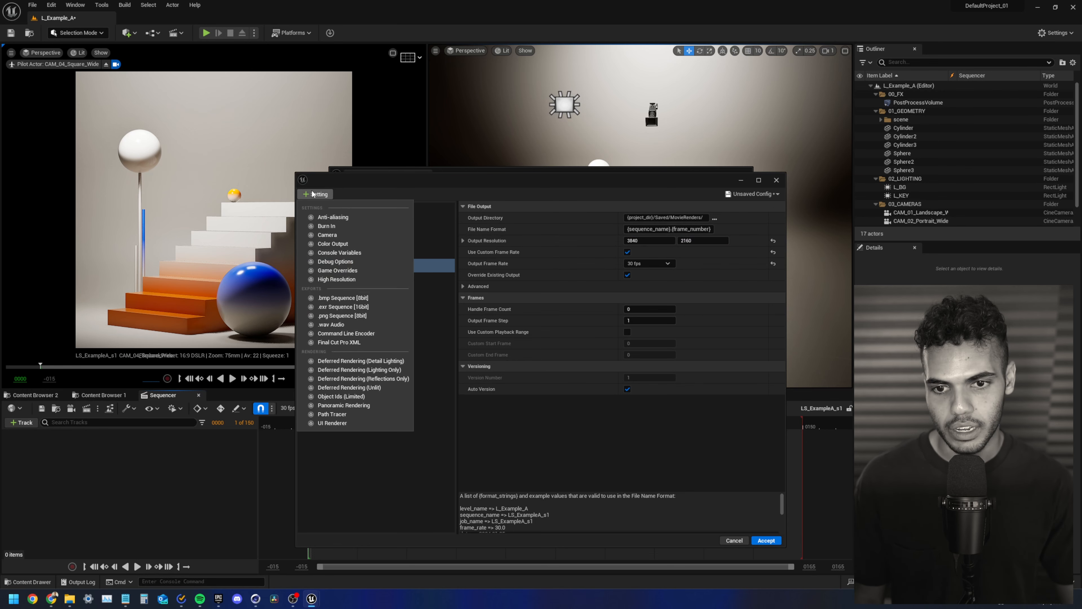
pyautogui.click(340, 217)
pyautogui.click(333, 266)
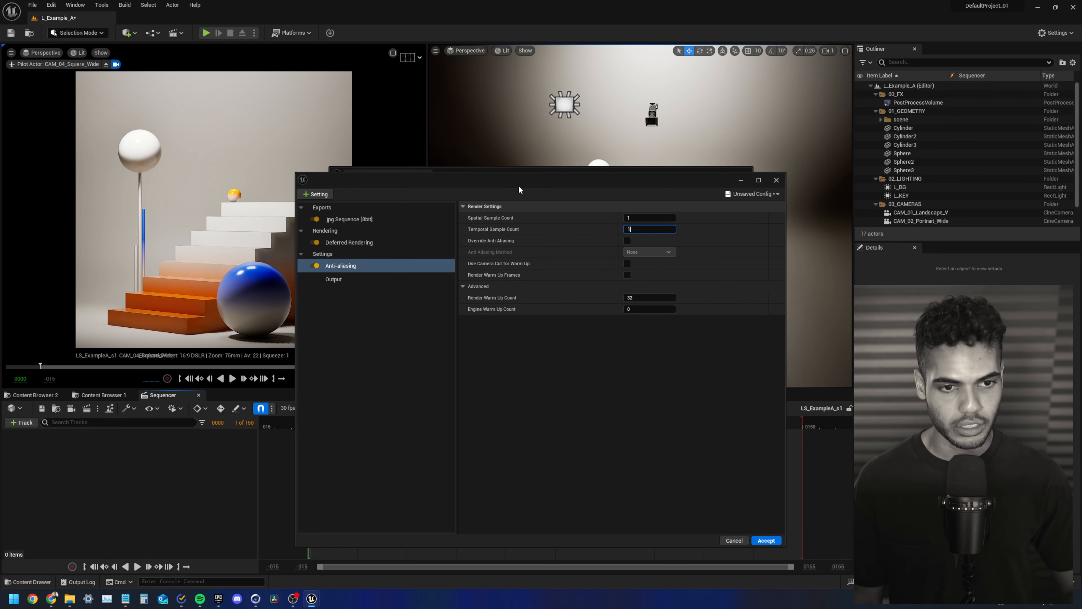
pyautogui.write('6')
pyautogui.press('Return')
pyautogui.click(627, 241)
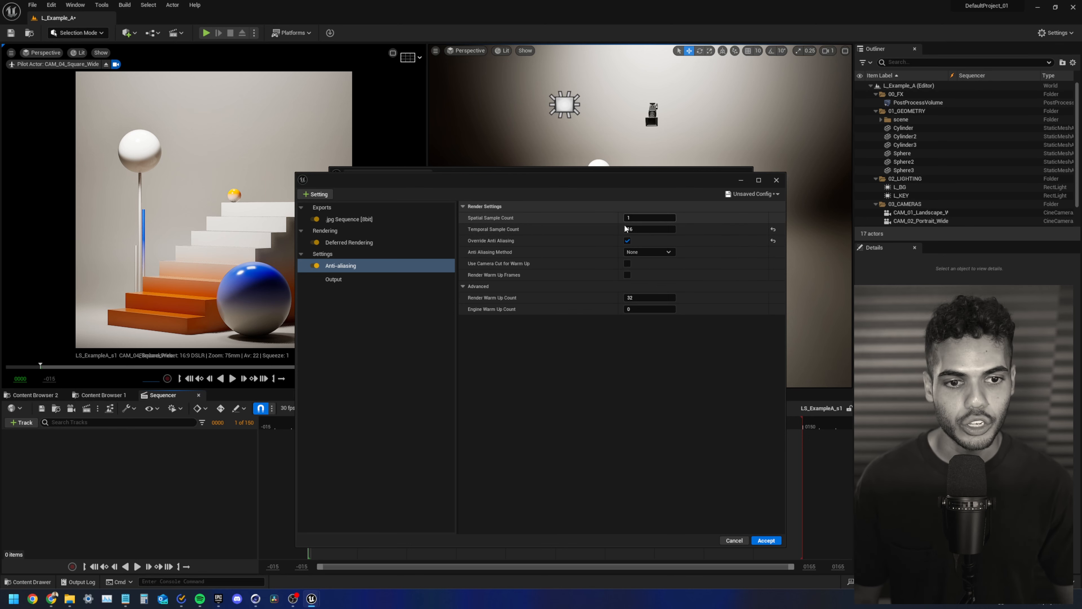
# - Try a spatial sample count of 4 with a temporal sample count of 8, and return them to 1 and 16
pyautogui.click(646, 218)
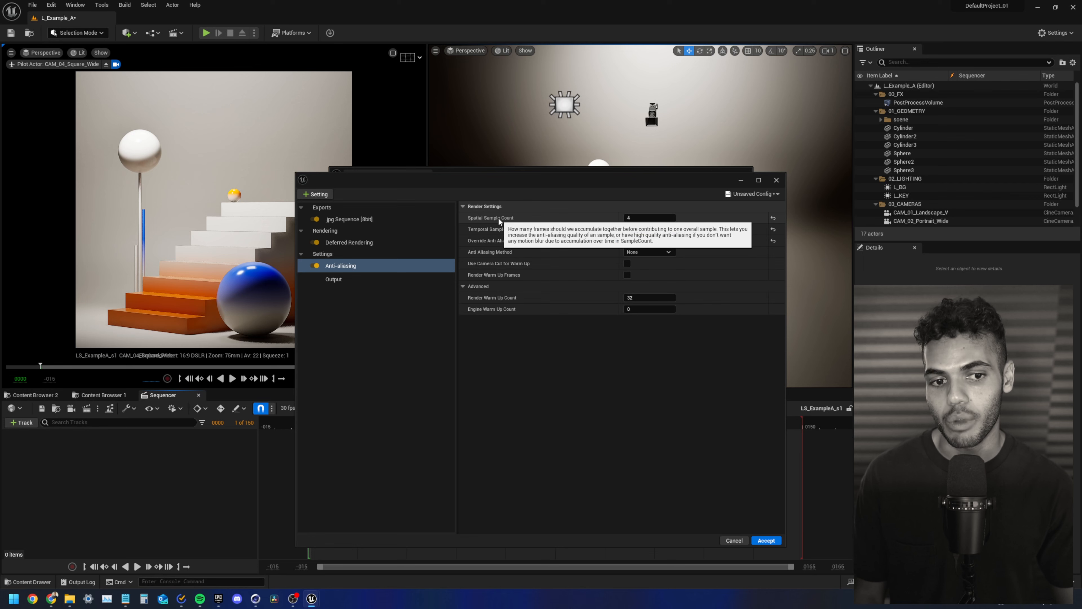
pyautogui.click(508, 224)
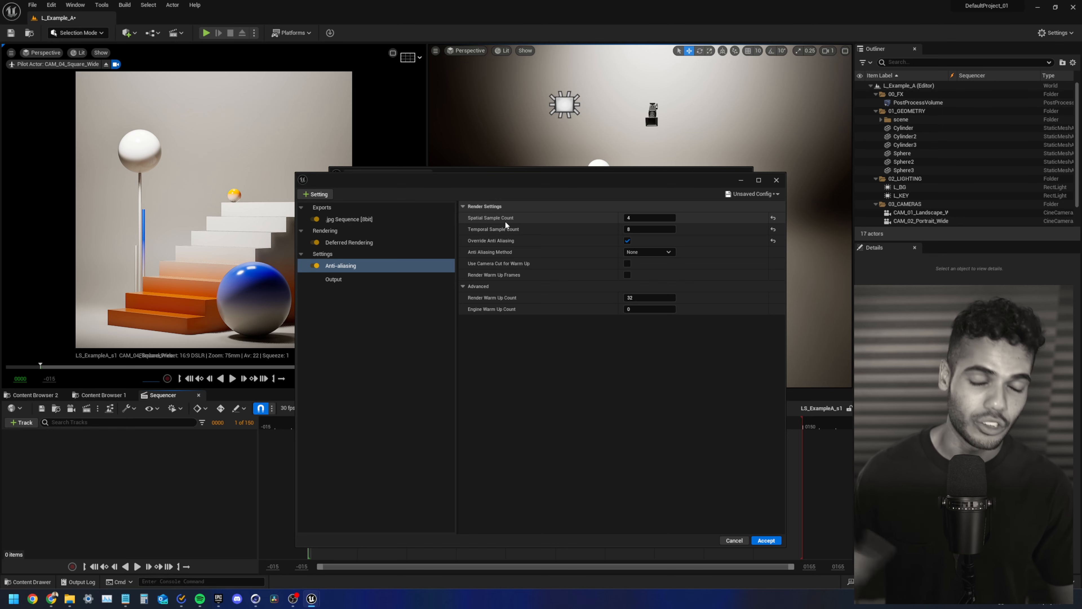
pyautogui.click(659, 218)
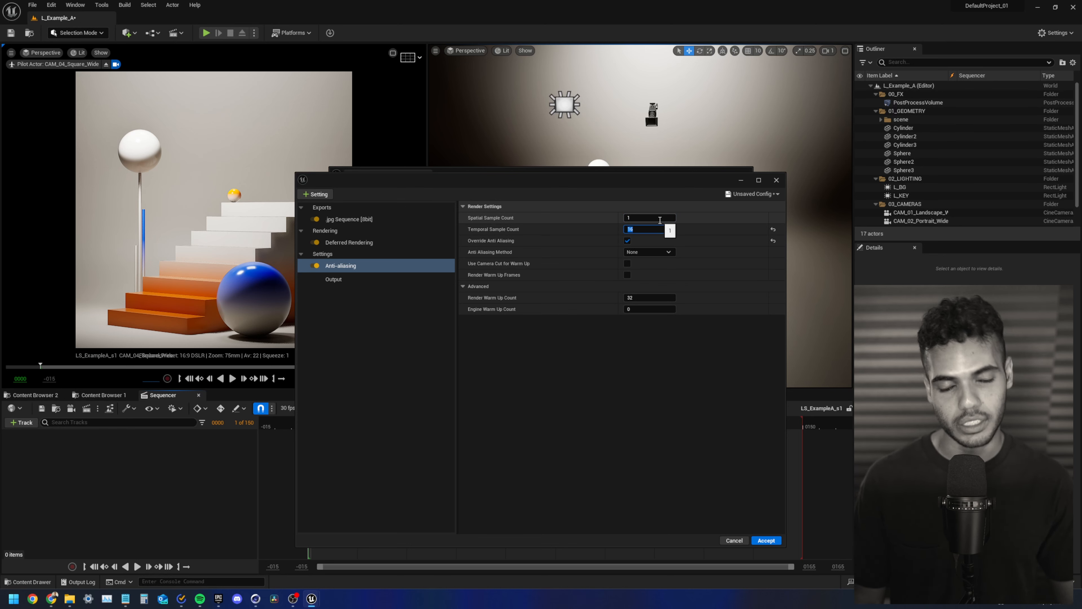
# - Set the Engine Warm Up Count to 32 in the render configuration's Anti-aliasing settings
pyautogui.click(325, 196)
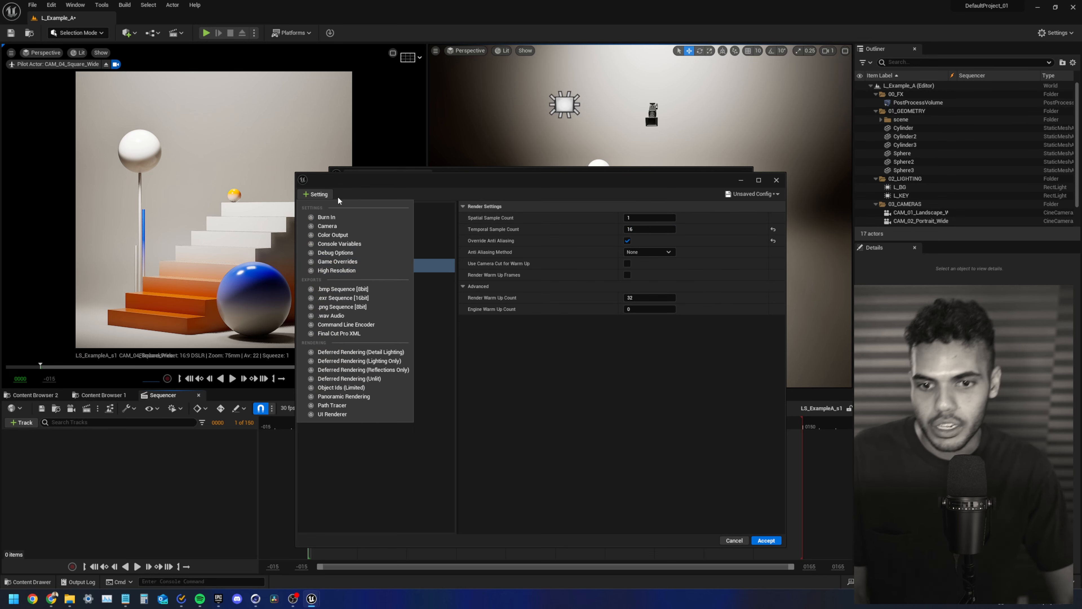
pyautogui.click(646, 338)
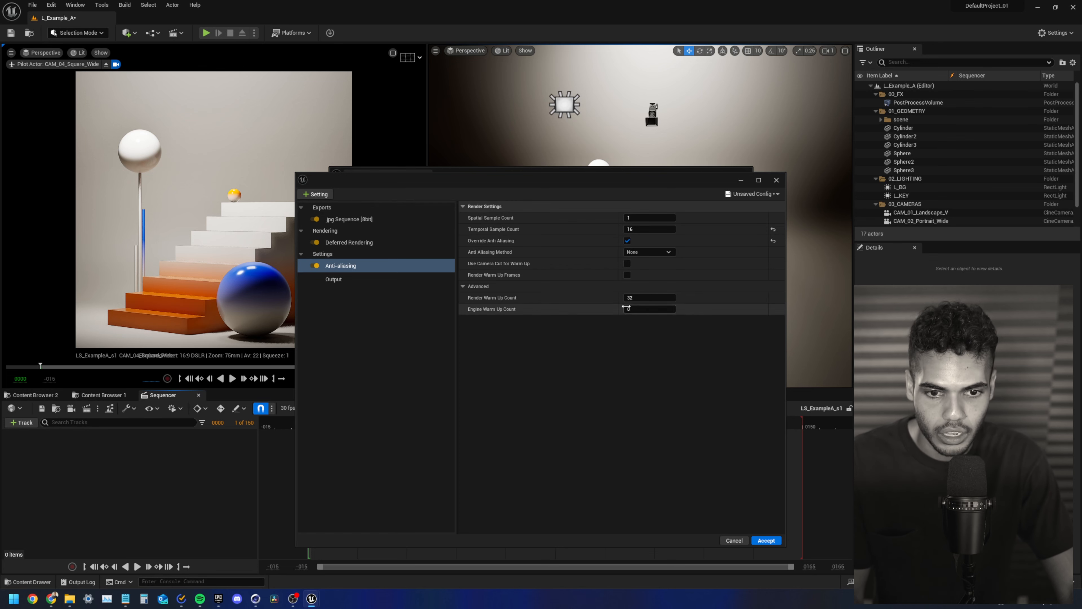
pyautogui.click(641, 310)
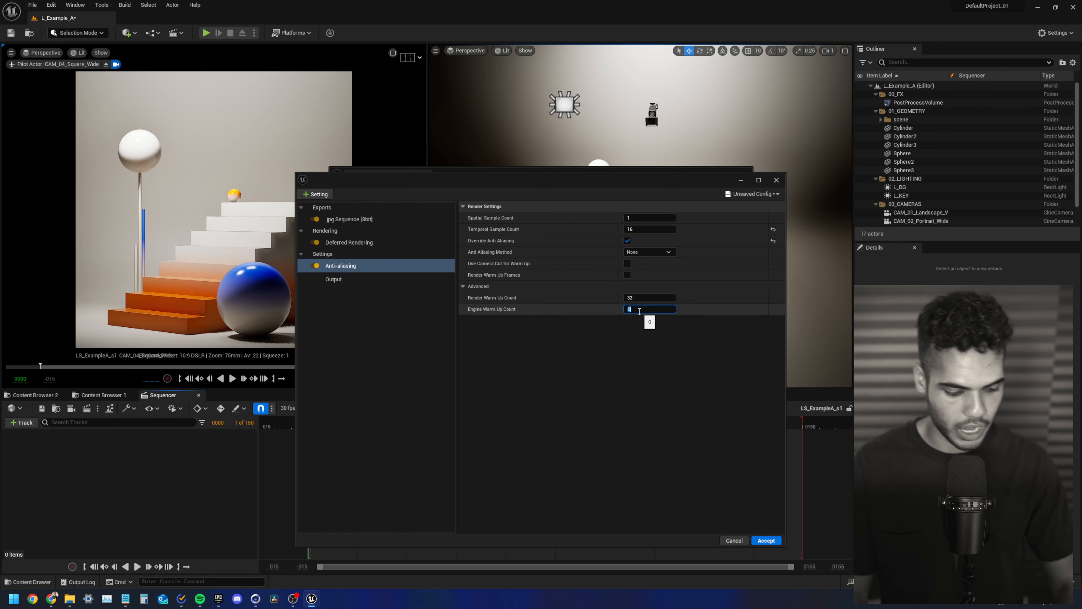
pyautogui.click(593, 360)
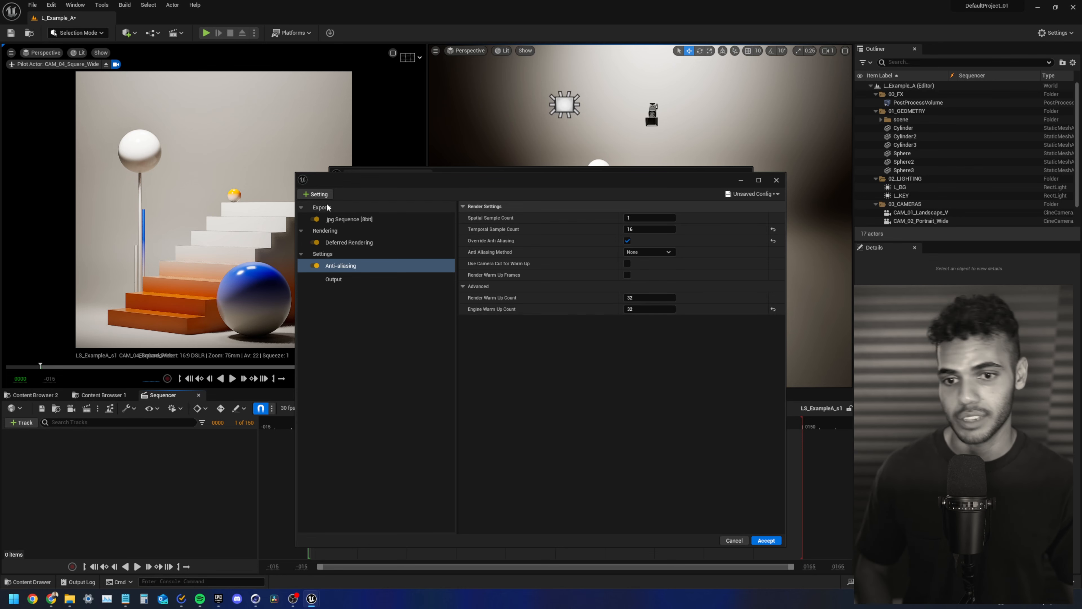
# - Add a Color Output setting to the render configuration and view the assets available as its OCIO configuration source
pyautogui.click(322, 195)
pyautogui.click(351, 236)
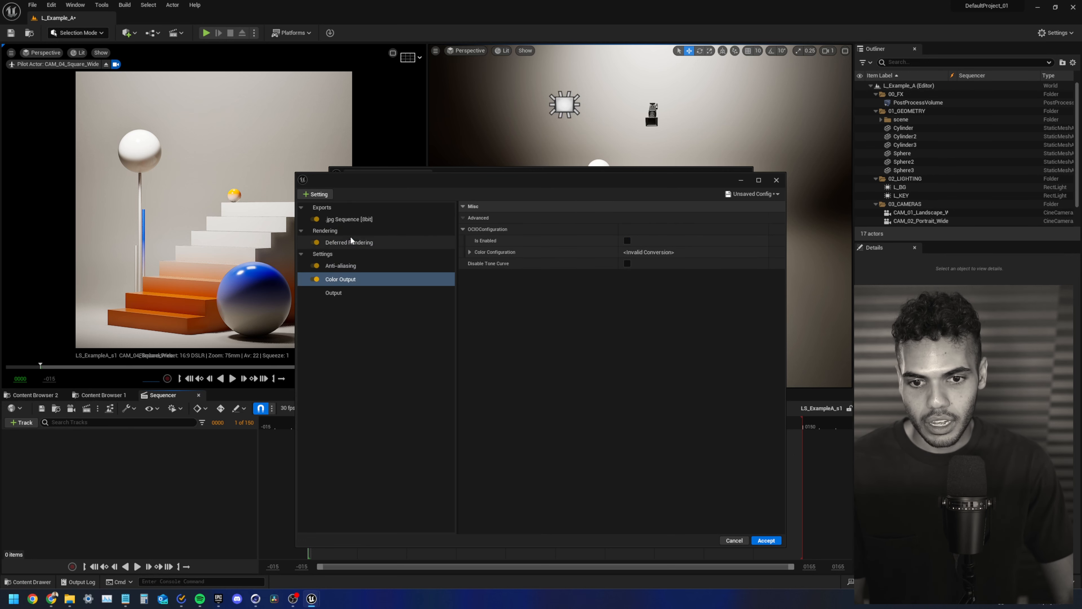
pyautogui.click(470, 252)
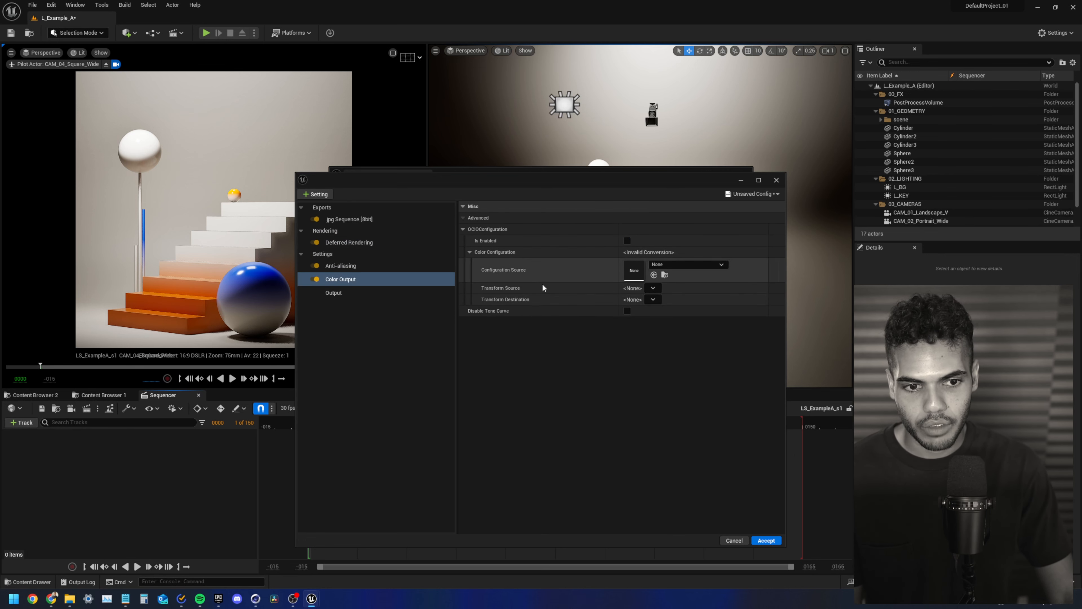
pyautogui.click(662, 264)
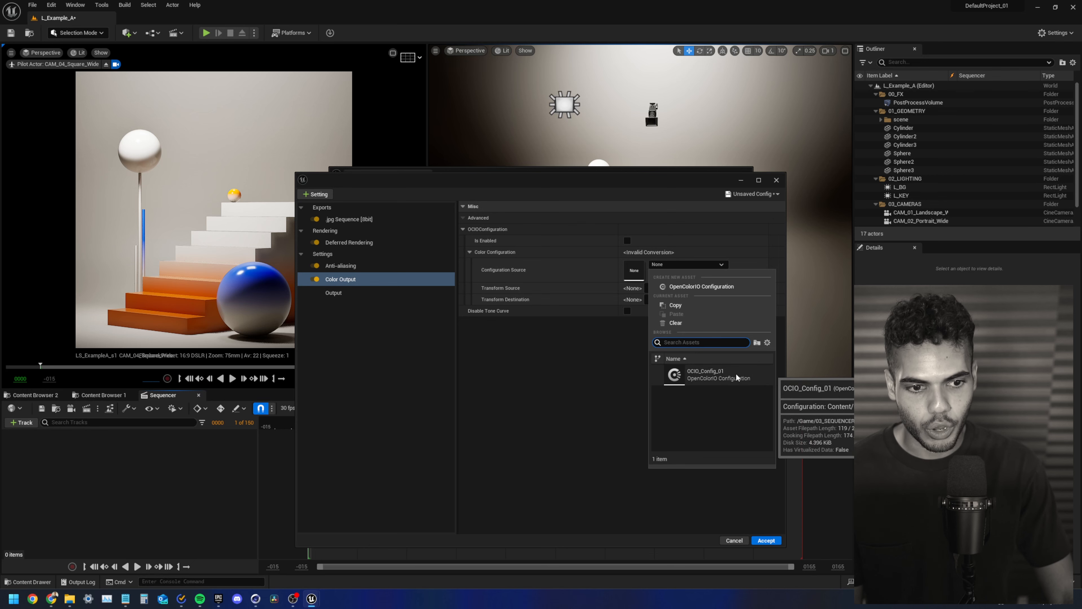
pyautogui.click(609, 336)
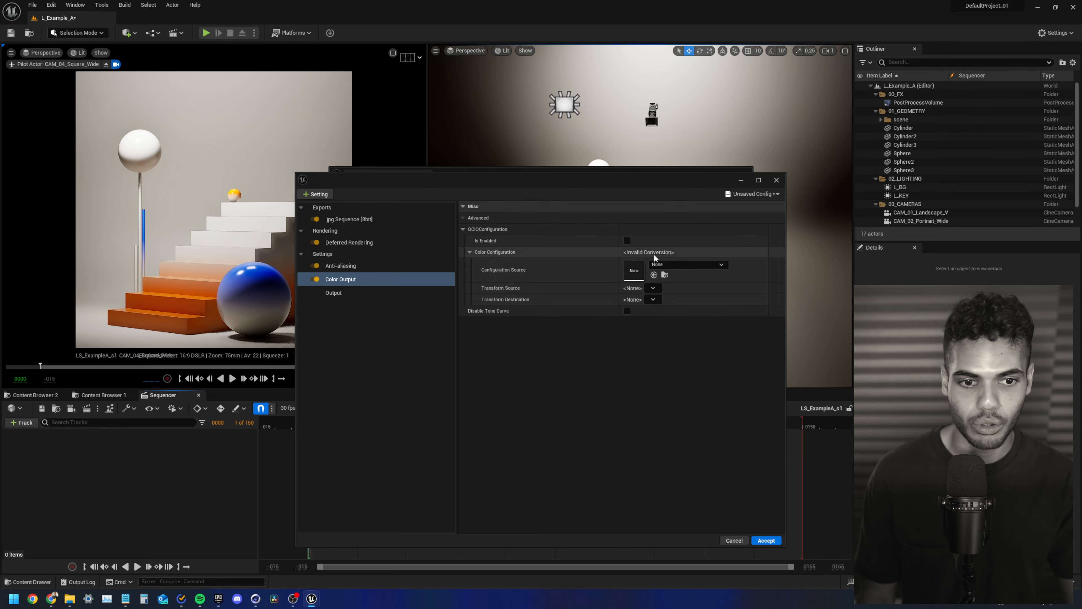
# - Try an OCIO conversion using OCIO_Config_01 from Utility - Linear - sRGB to ACES - ACEScg, and remove the Color Output setting
pyautogui.click(628, 241)
pyautogui.click(653, 275)
pyautogui.click(653, 289)
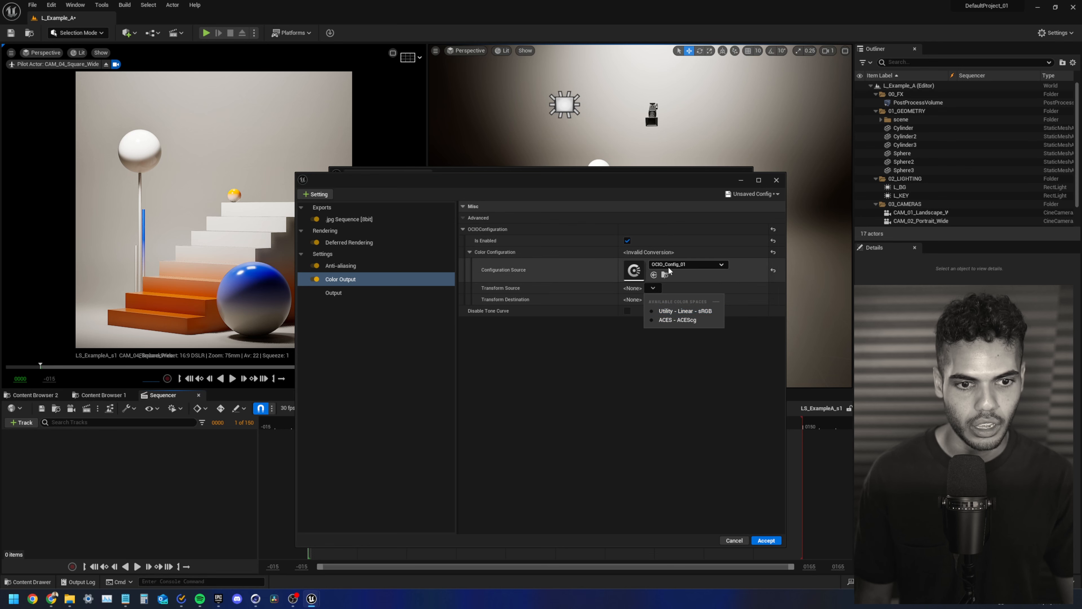
pyautogui.click(657, 312)
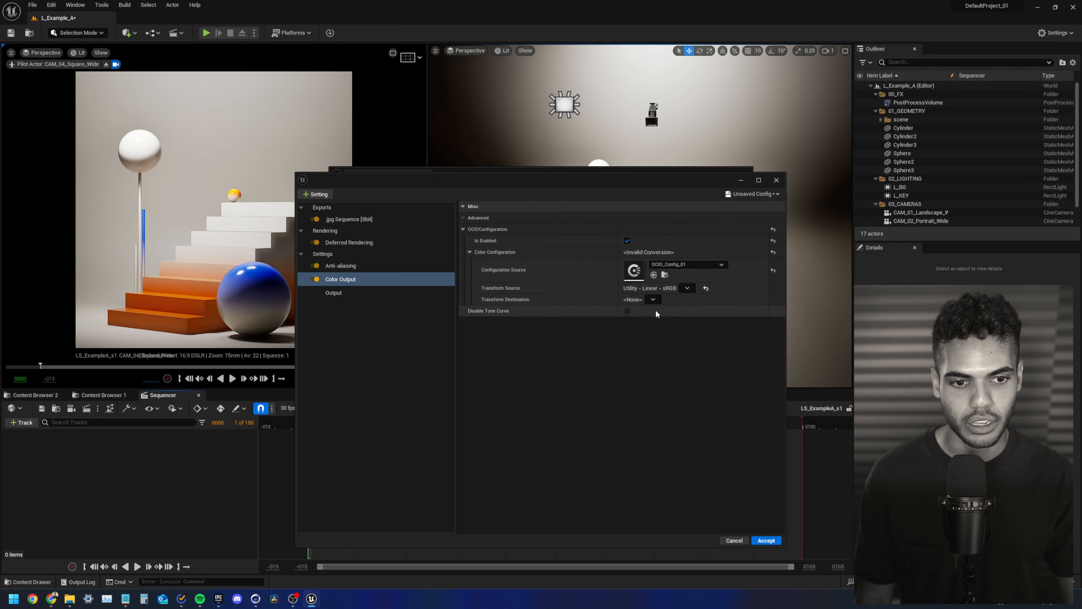
pyautogui.click(653, 300)
pyautogui.click(662, 330)
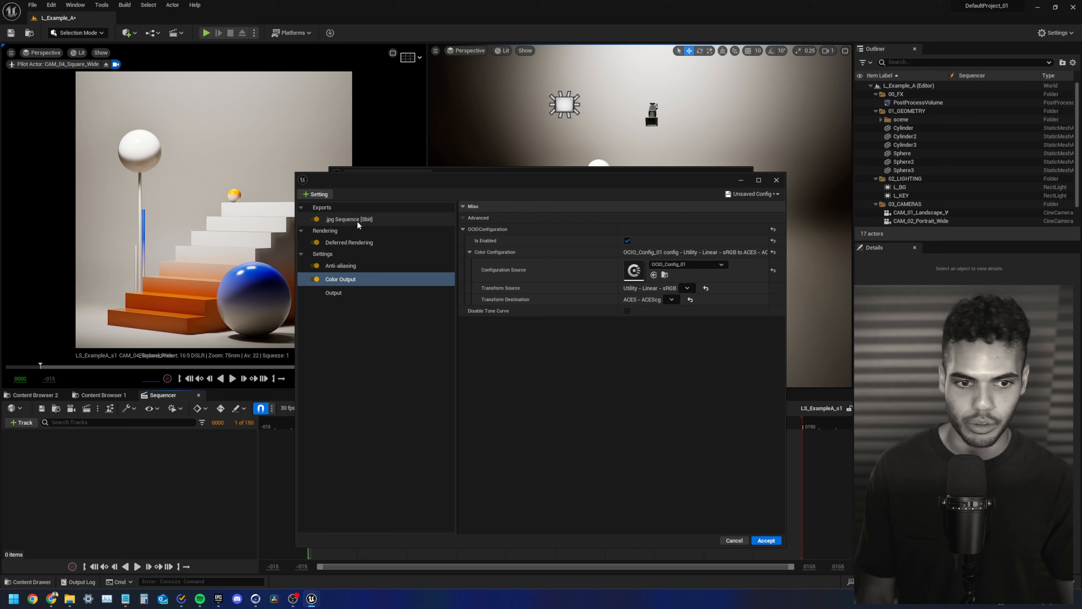
pyautogui.click(384, 278)
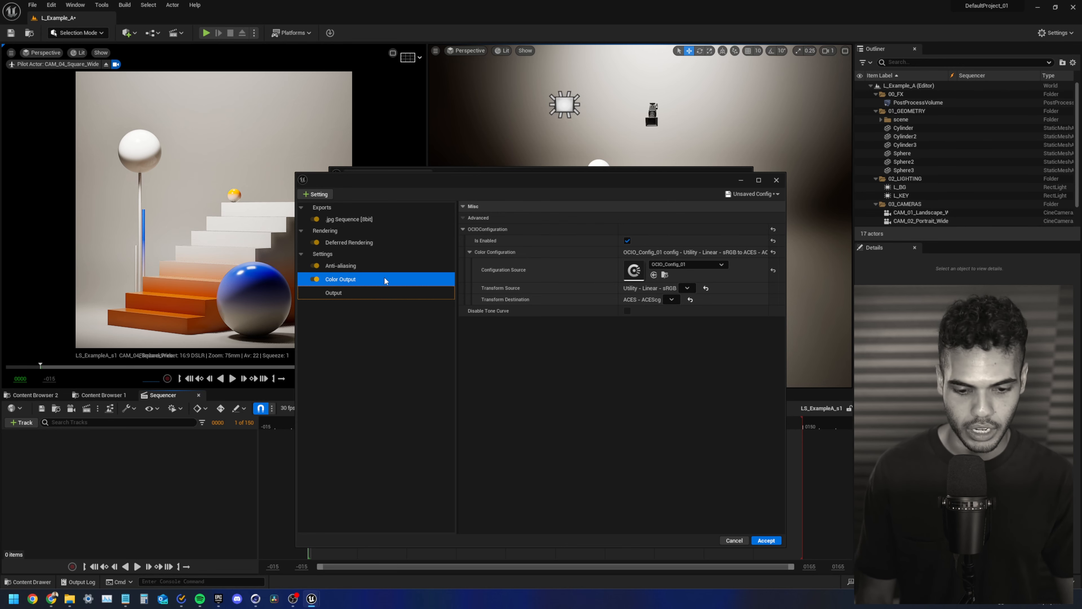
pyautogui.press('Delete')
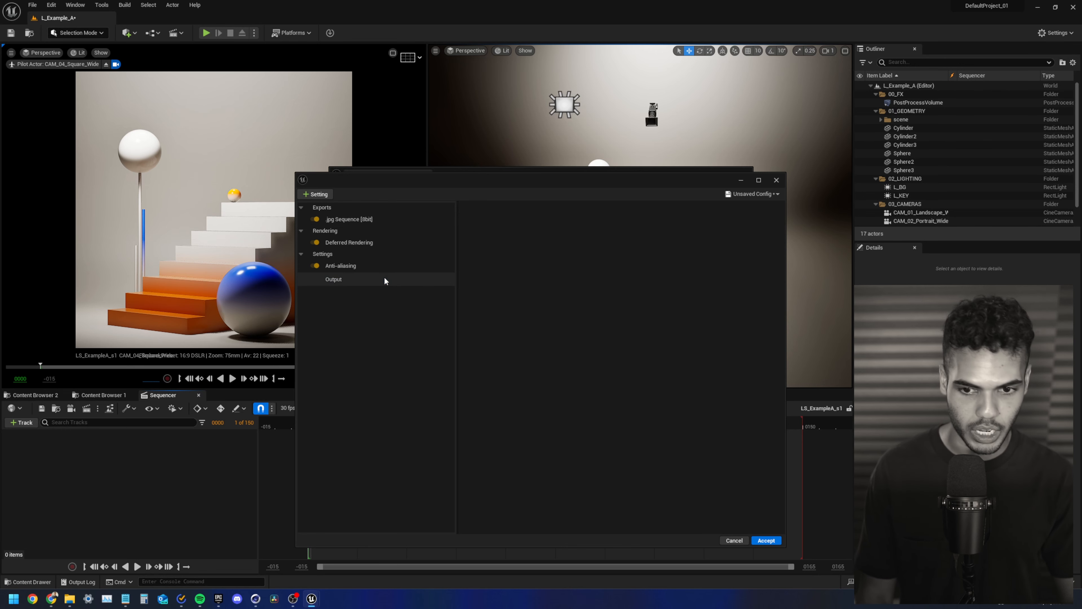
# - Add the Console Variables and Game Overrides settings to the render configuration
pyautogui.click(323, 195)
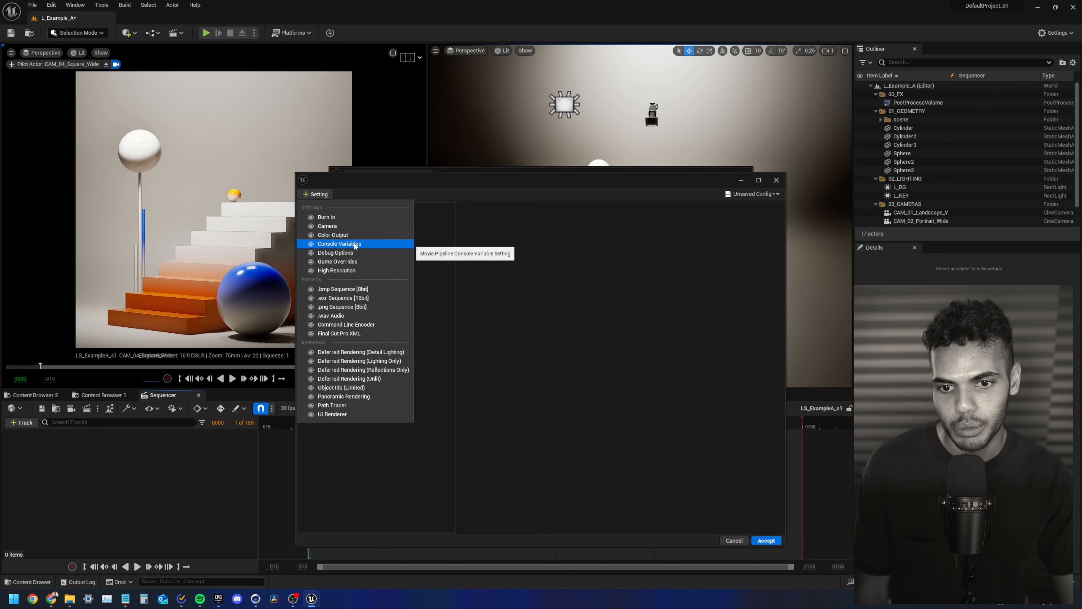
pyautogui.press('Escape')
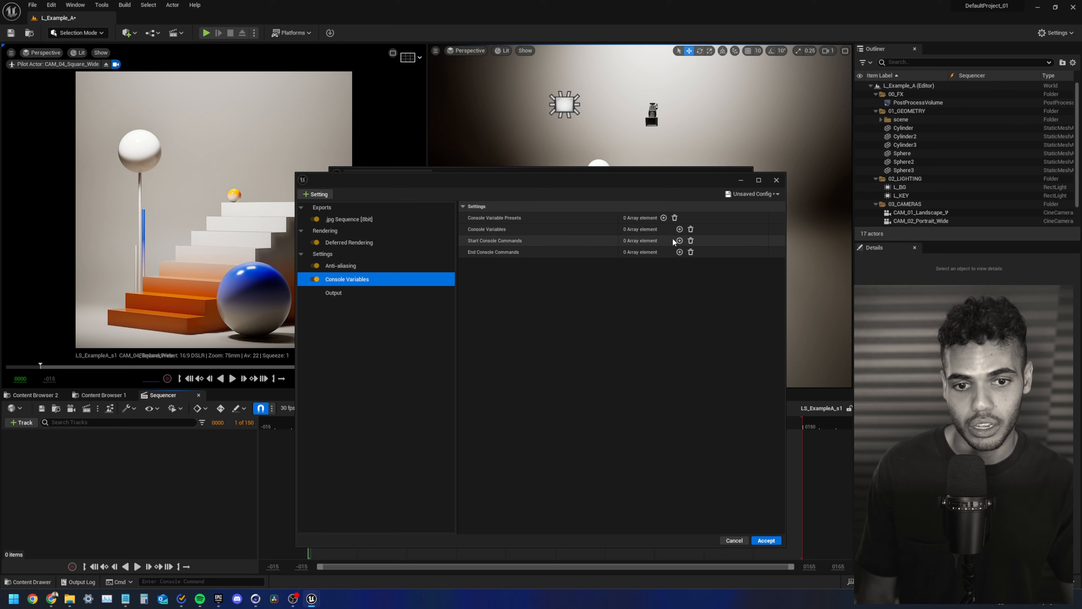
pyautogui.click(316, 194)
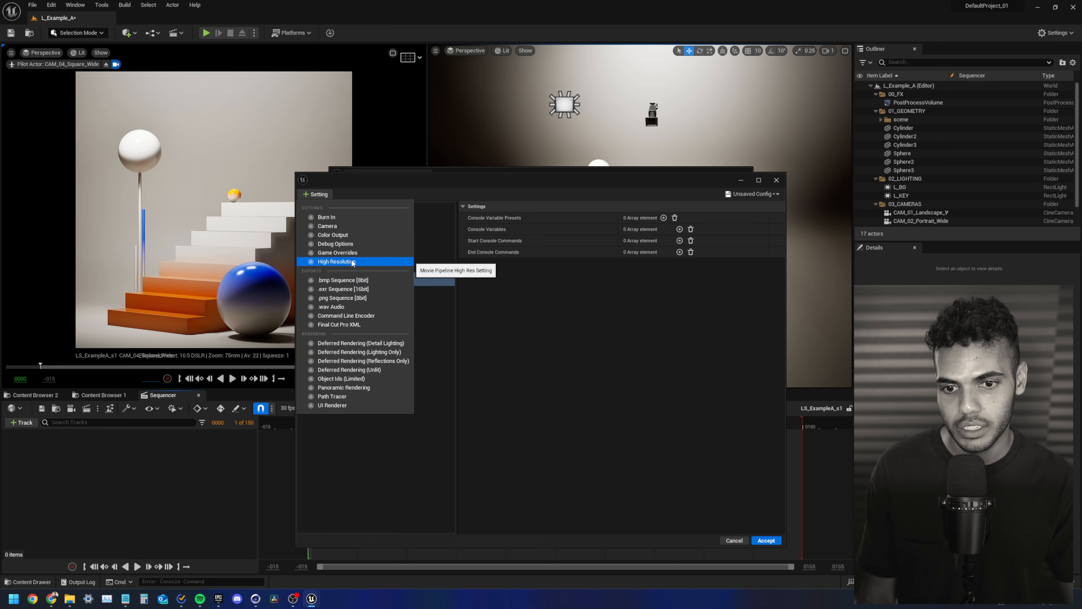
pyautogui.click(353, 252)
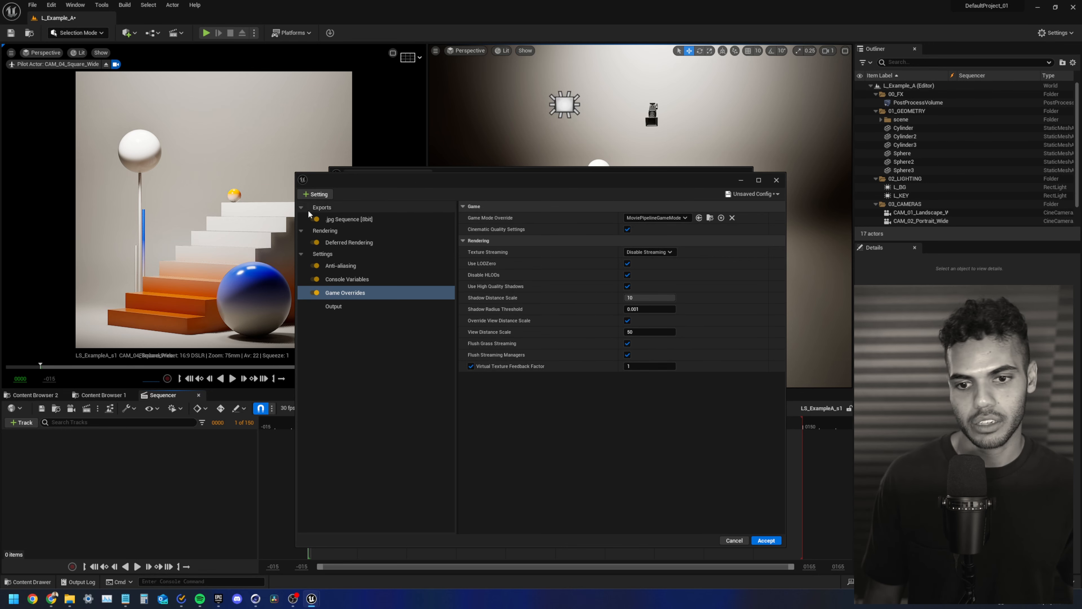
# - Add the console variable r.RayTracing.Culling with a value of 0 to the Console Variables setting
pyautogui.click(316, 195)
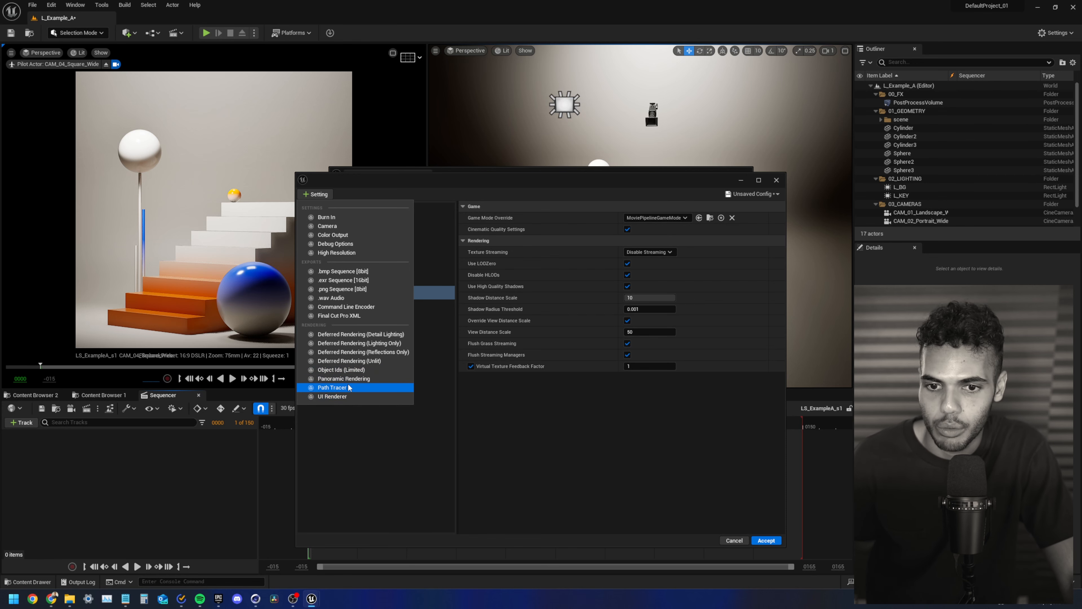
pyautogui.click(376, 280)
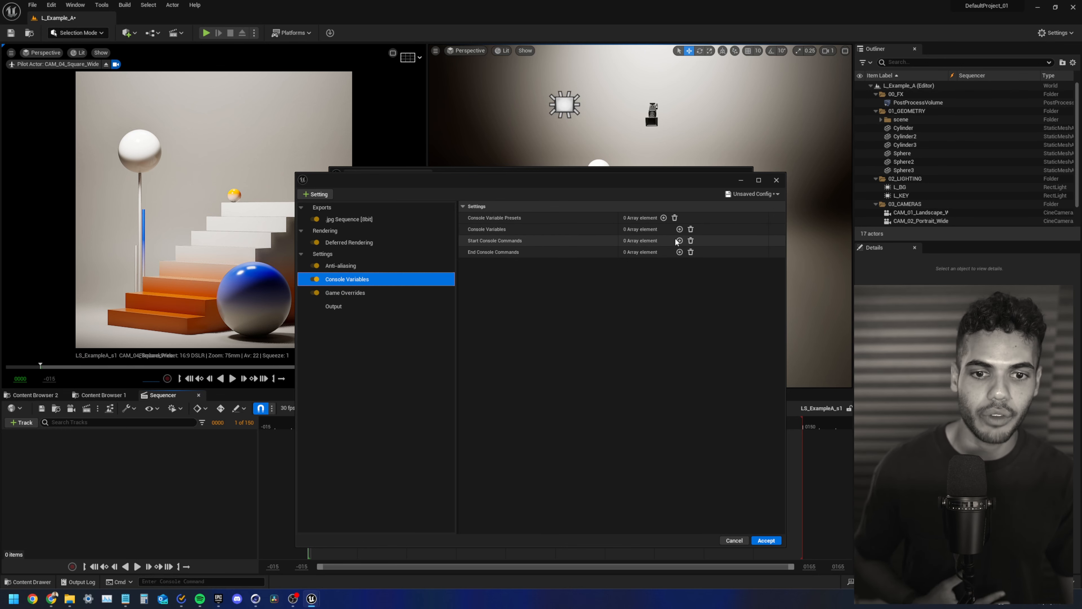
pyautogui.click(679, 229)
pyautogui.click(559, 241)
pyautogui.write('r.rayt')
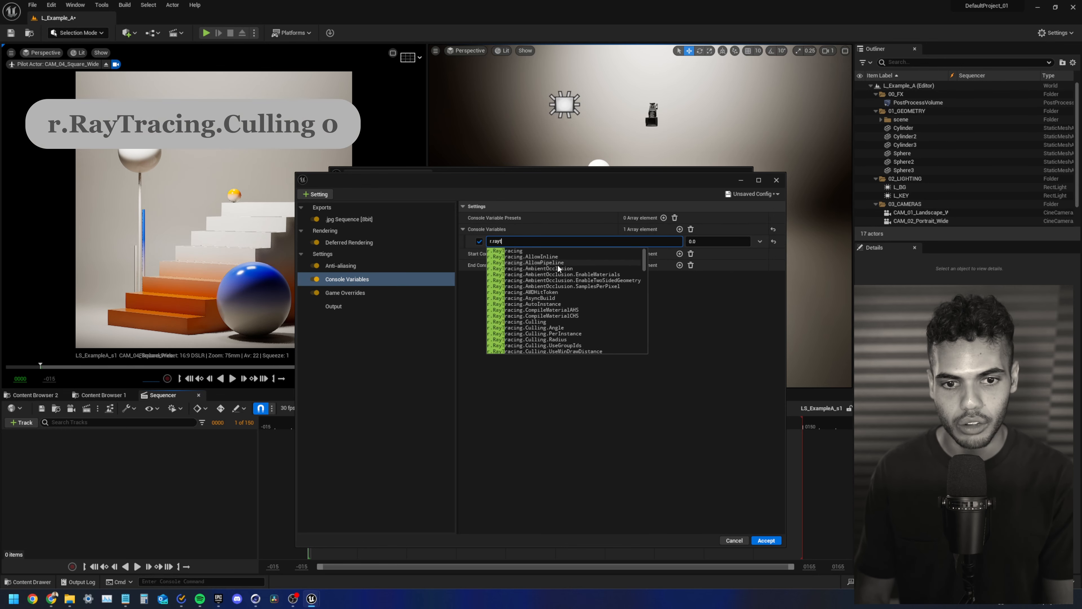
pyautogui.write('raci')
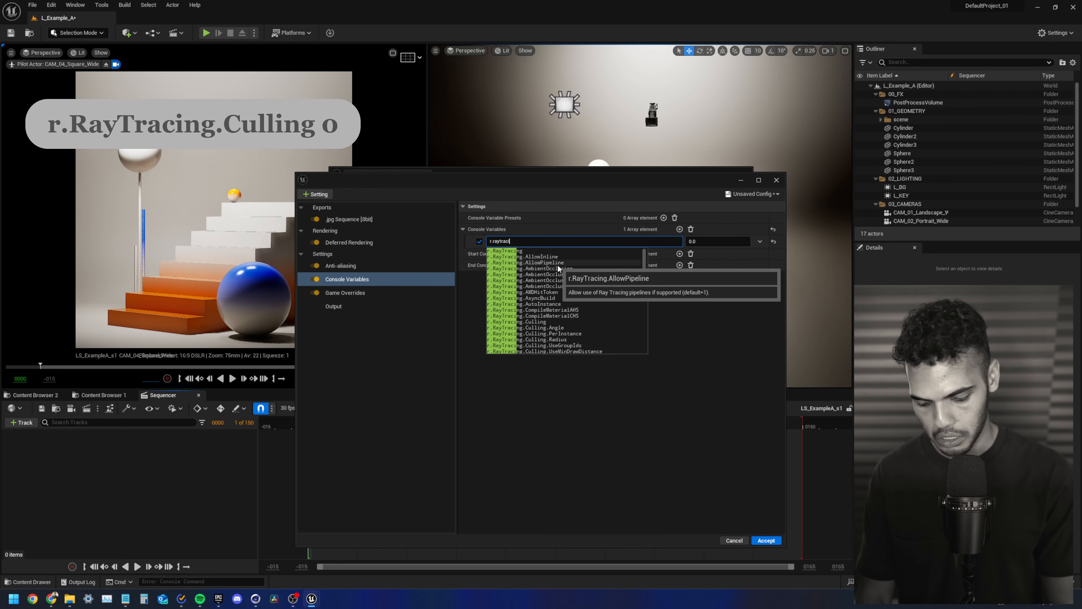
pyautogui.write('ng.cul')
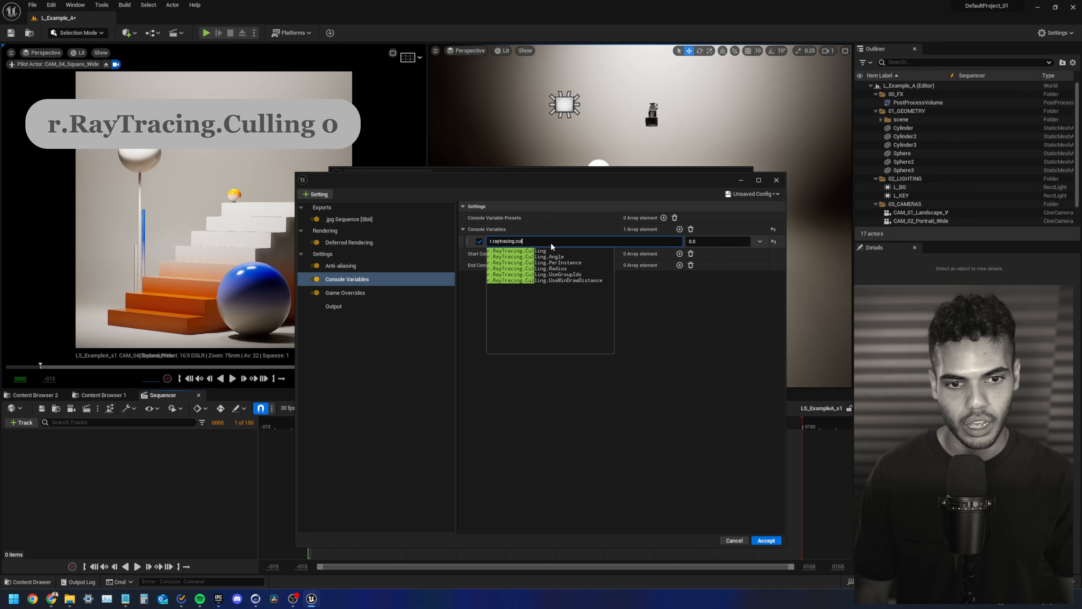
pyautogui.click(550, 250)
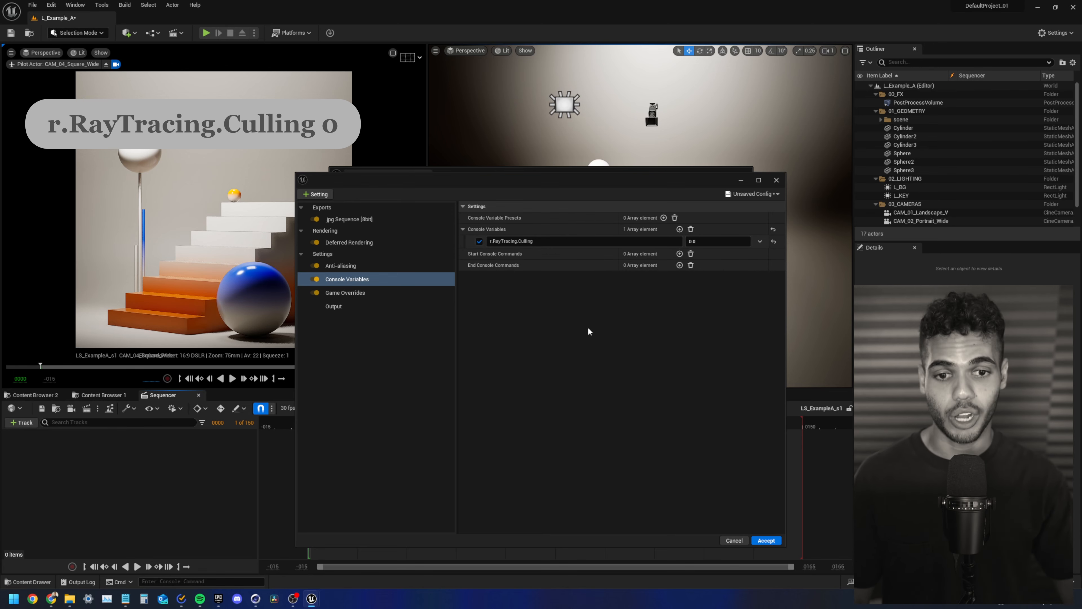
# - Add a second console variable, r.DepthOfFieldQuality, and set its value to 4
pyautogui.click(680, 228)
pyautogui.click(541, 254)
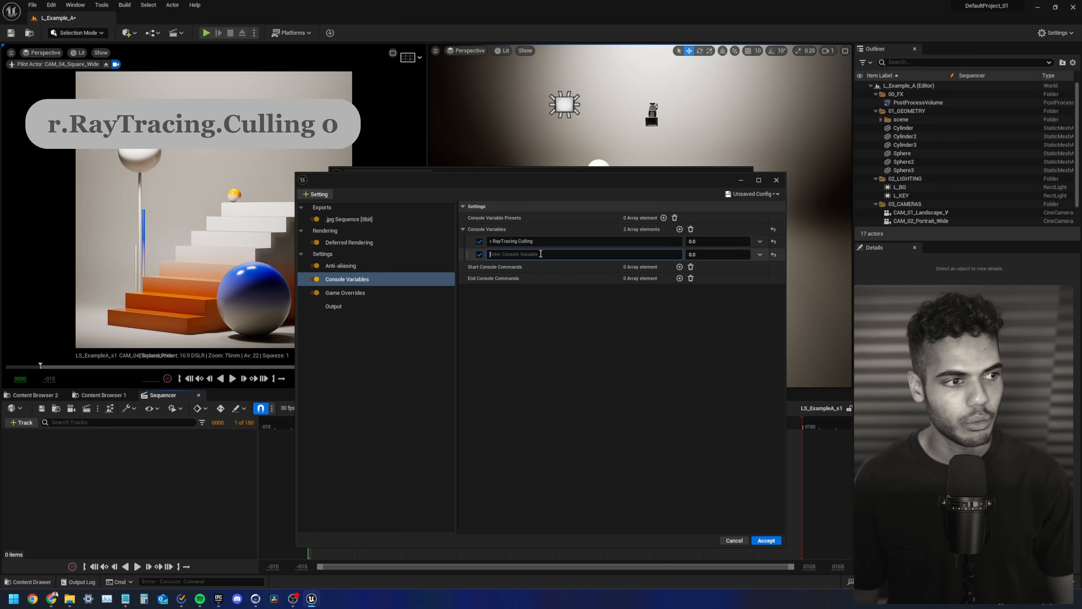
pyautogui.write('r.DepthOf')
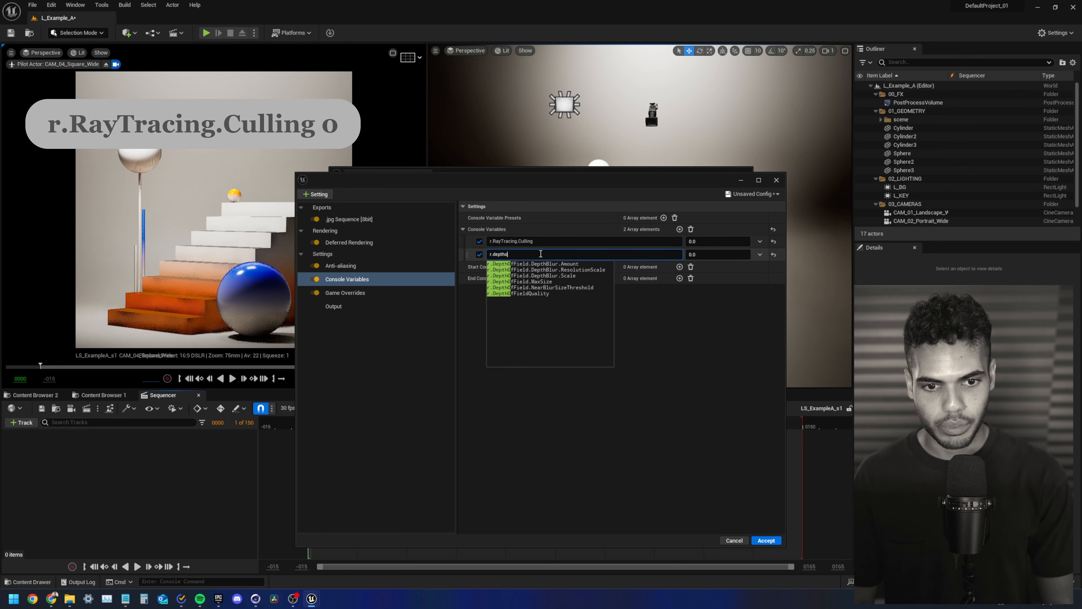
pyautogui.press('Down')
pyautogui.press('Down')
pyautogui.press('Down')
pyautogui.press('Down')
pyautogui.press('Down')
pyautogui.press('Down')
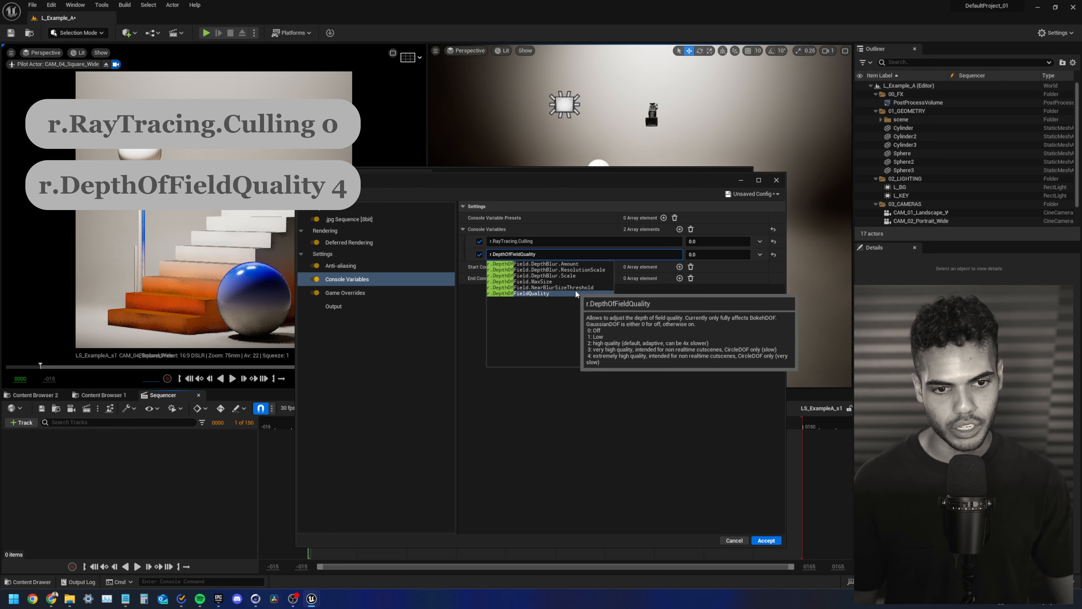
pyautogui.click(699, 253)
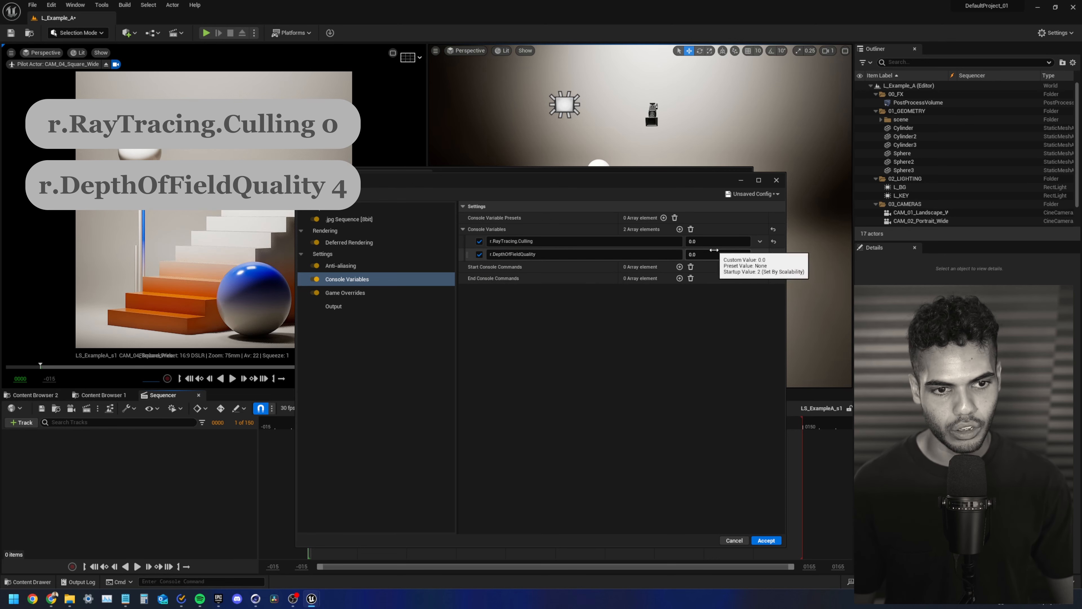
pyautogui.click(674, 316)
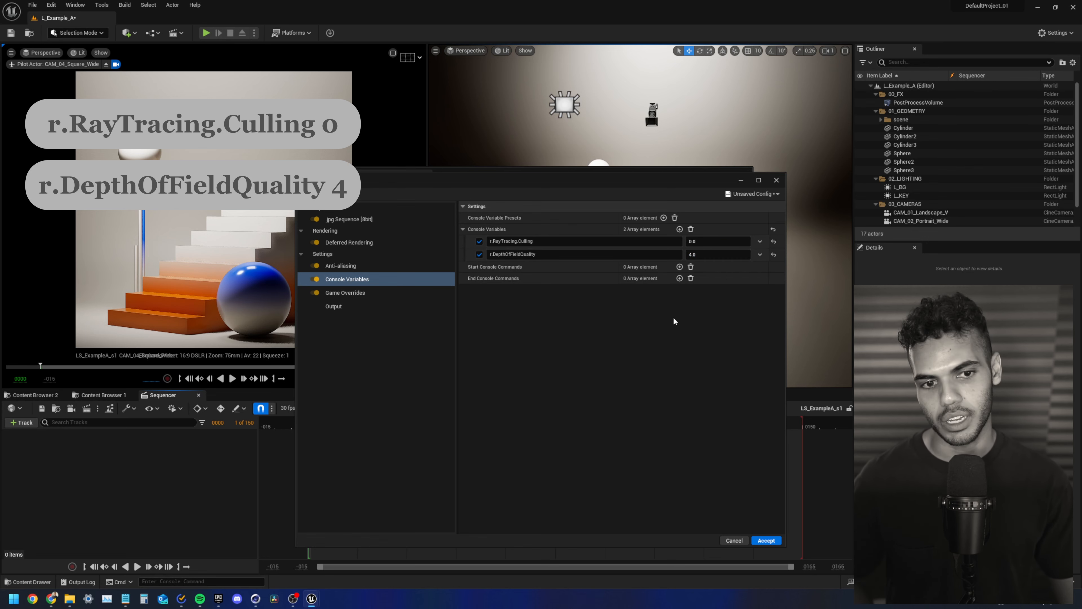
# - Add a third console variable, r.ScreenPercentage, and set its value to 100
pyautogui.click(680, 229)
pyautogui.click(597, 266)
pyautogui.write('r.ScreenPercentage')
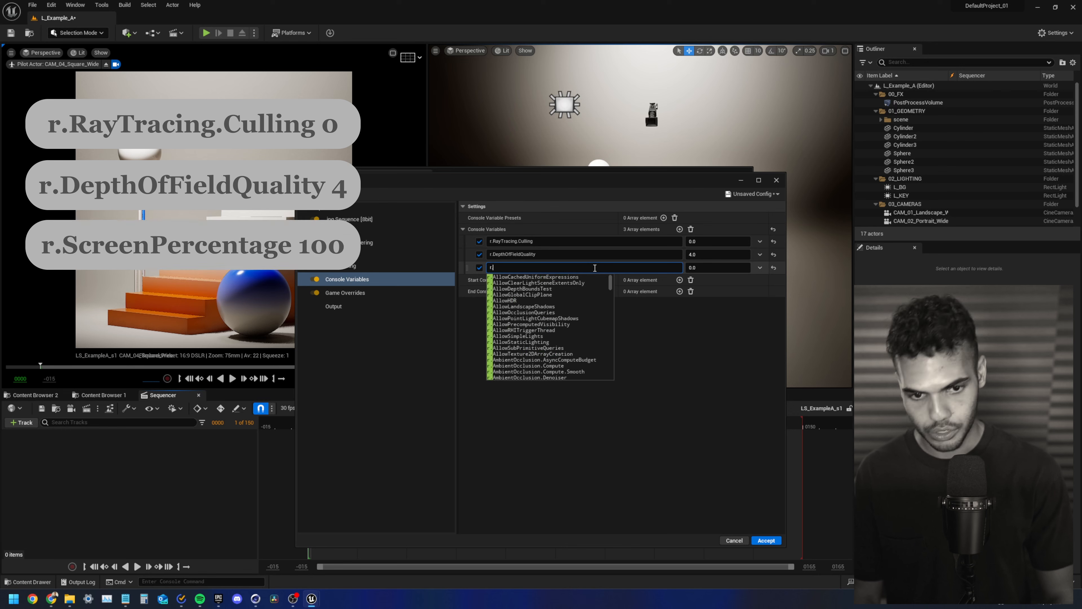
pyautogui.click(647, 275)
pyautogui.click(708, 268)
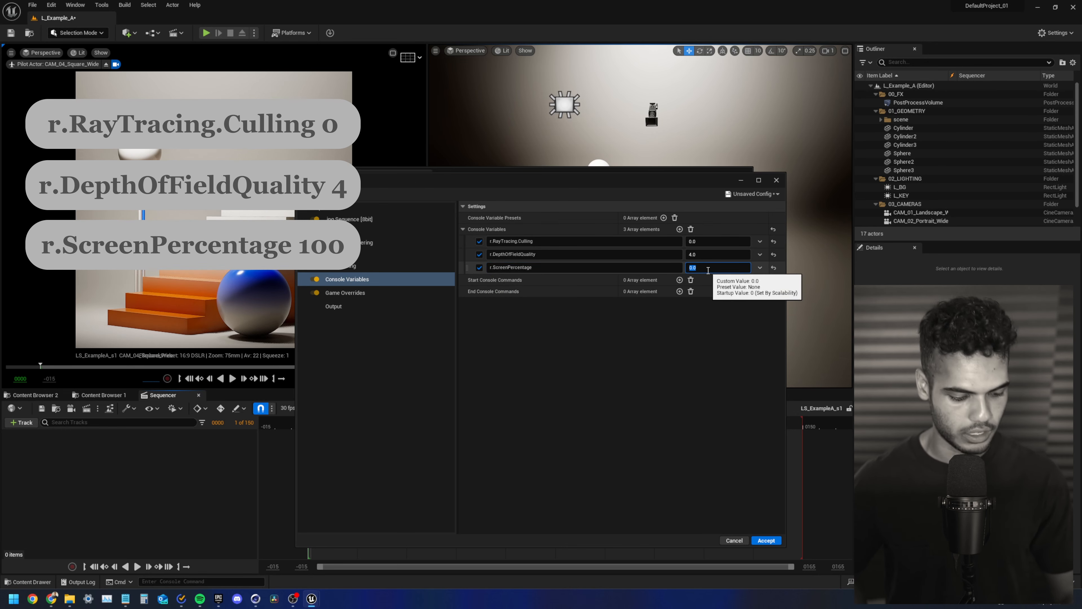
# - Add a fourth console variable, foliage.ForceLOD, with a value of 0
pyautogui.click(680, 229)
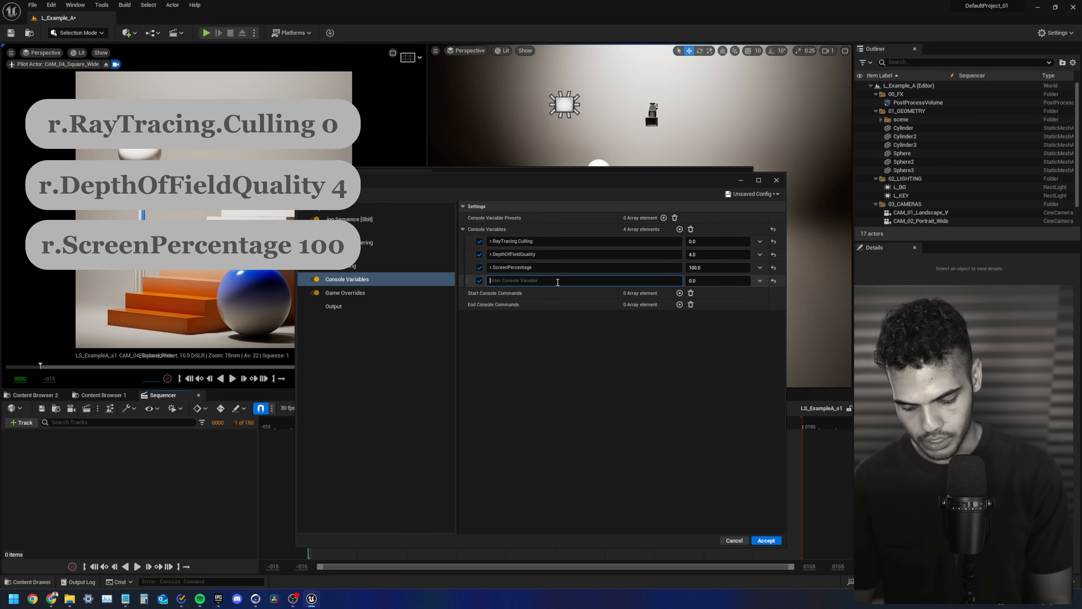
pyautogui.write('foliage.force')
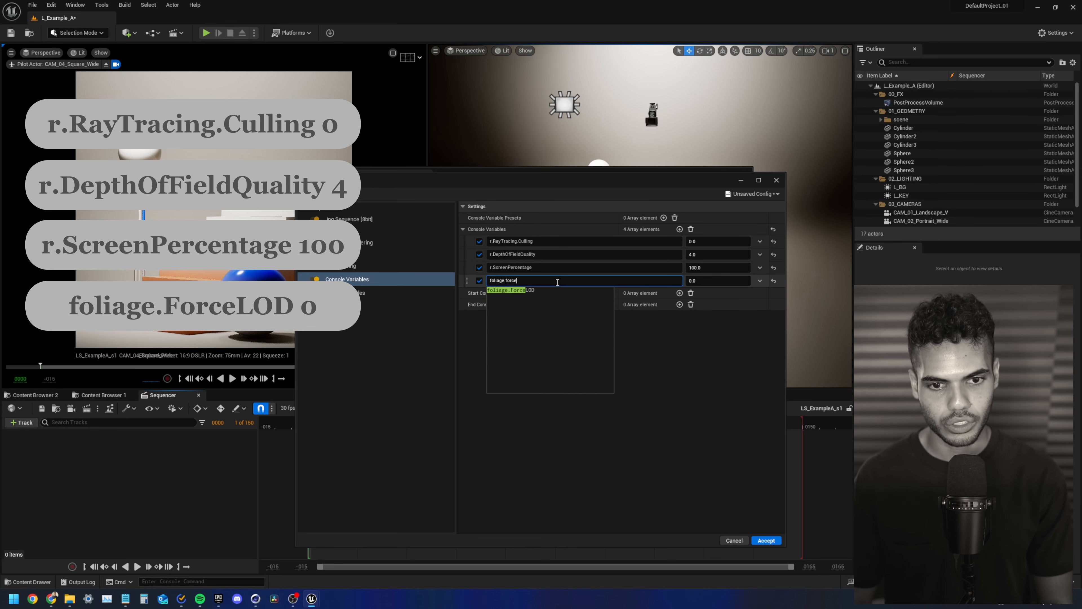
pyautogui.click(562, 295)
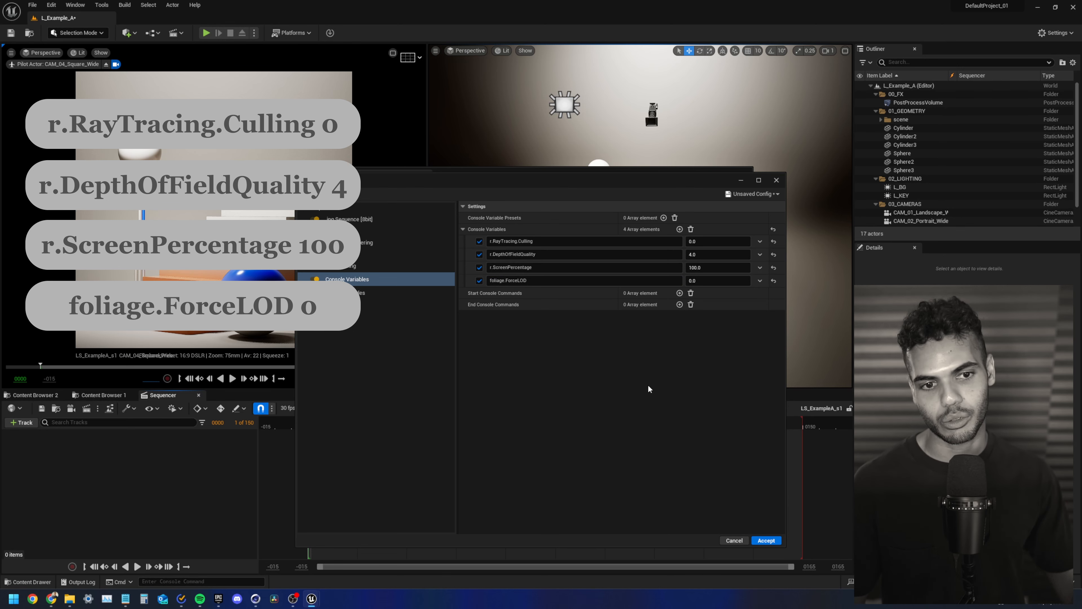
# - Add a fifth console variable, r.ForceLOD, with a value of 0
pyautogui.click(679, 230)
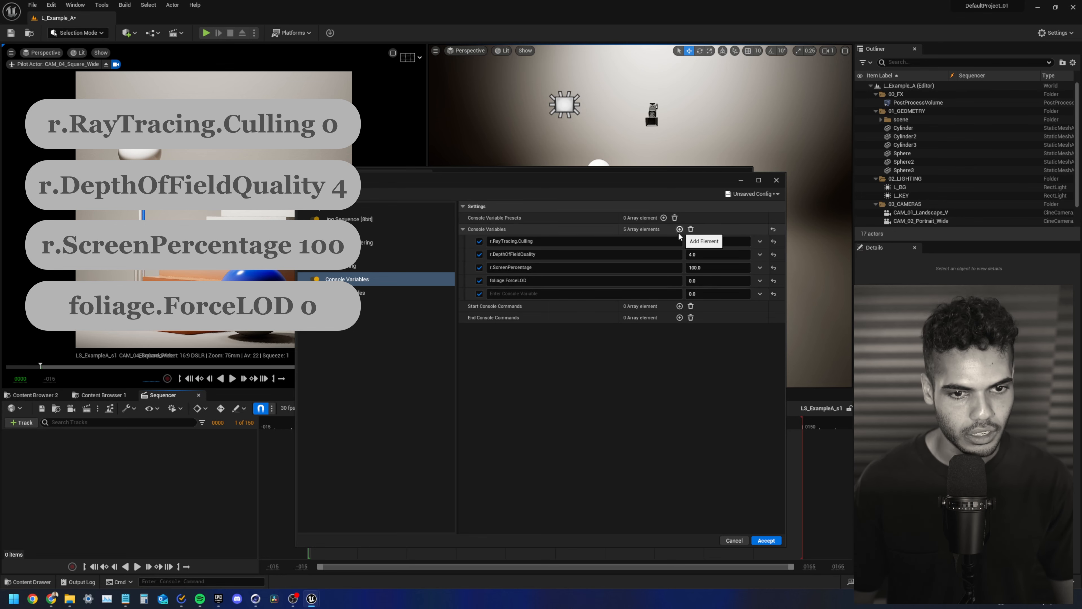
pyautogui.click(584, 294)
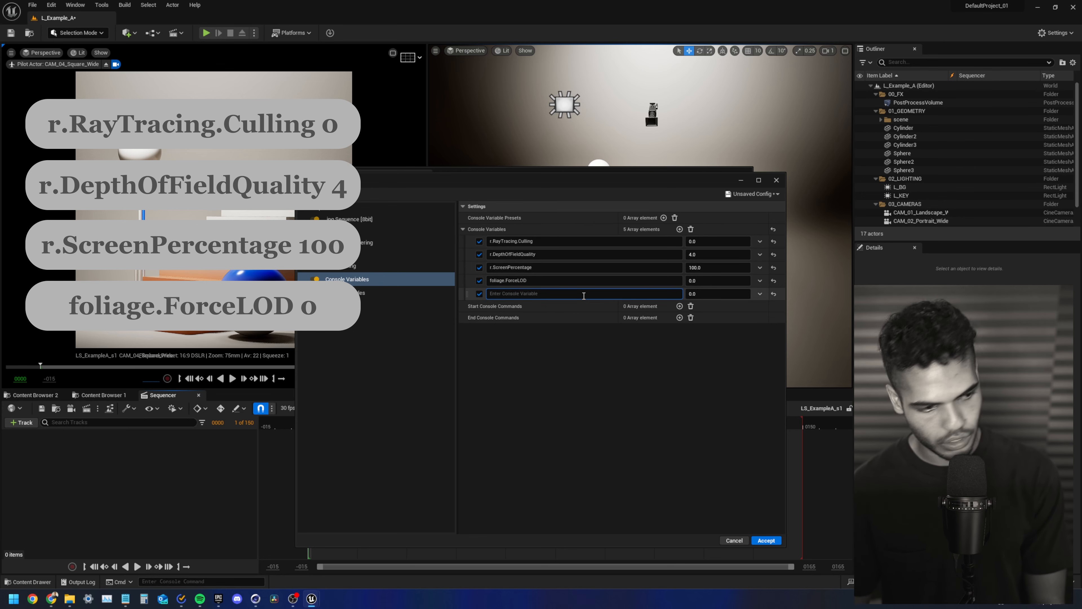
pyautogui.write('r.for')
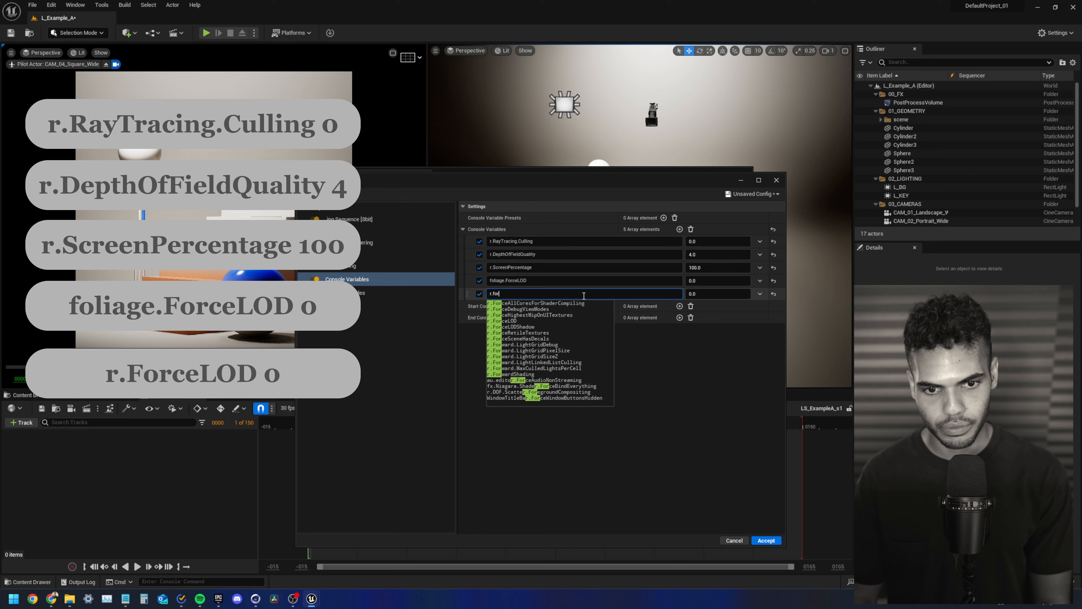
pyautogui.write('celod')
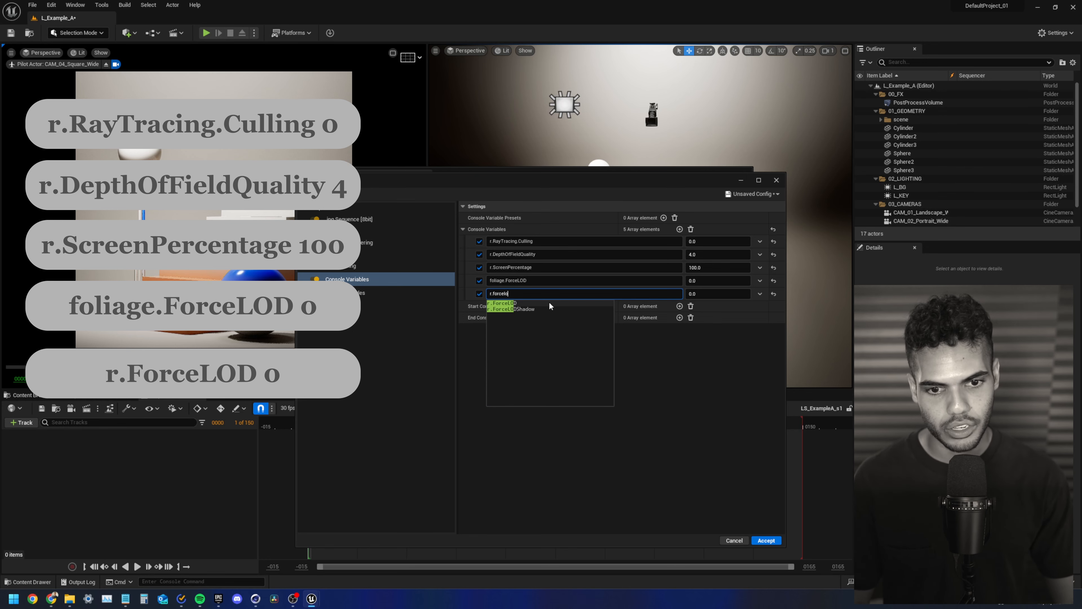
pyautogui.click(532, 306)
pyautogui.click(692, 345)
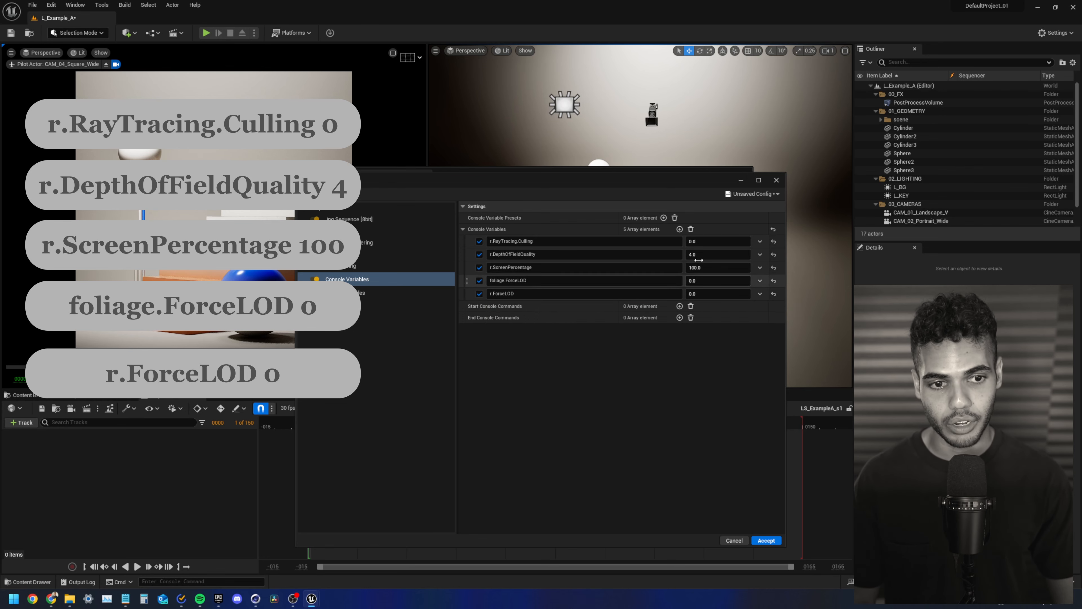
# - Add a sixth console variable, r.MotionBlurSeparable, and set its value to 1
pyautogui.click(679, 229)
pyautogui.click(571, 307)
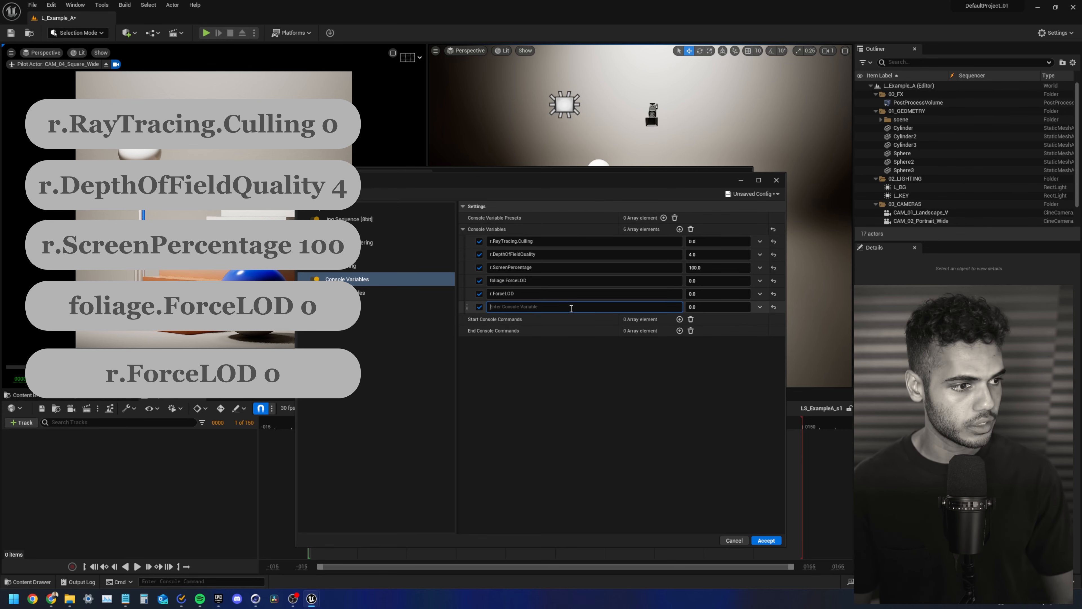
pyautogui.write('r.m')
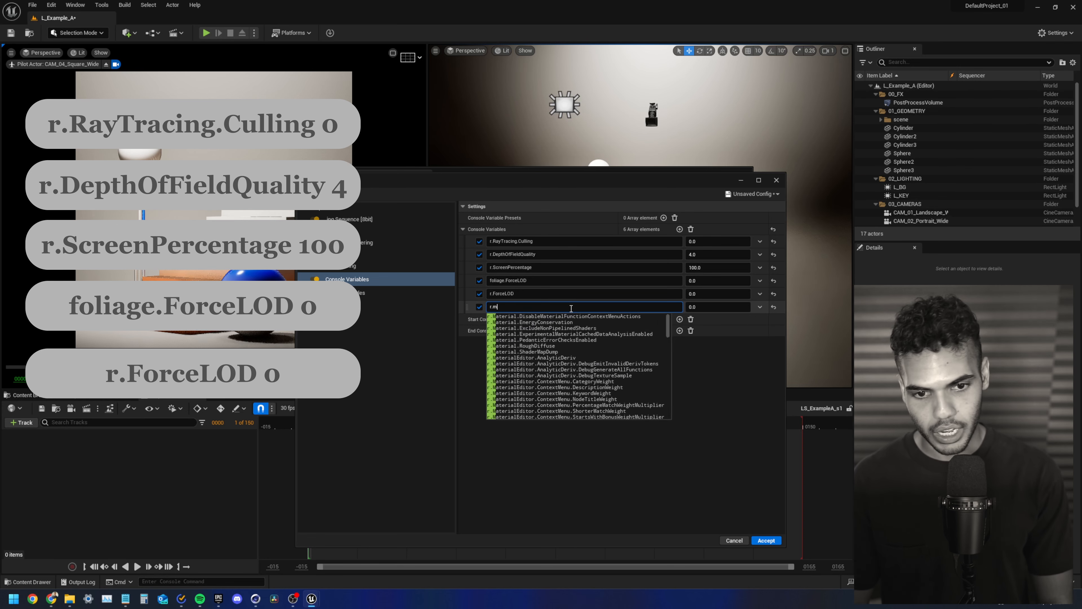
pyautogui.write('otionbl')
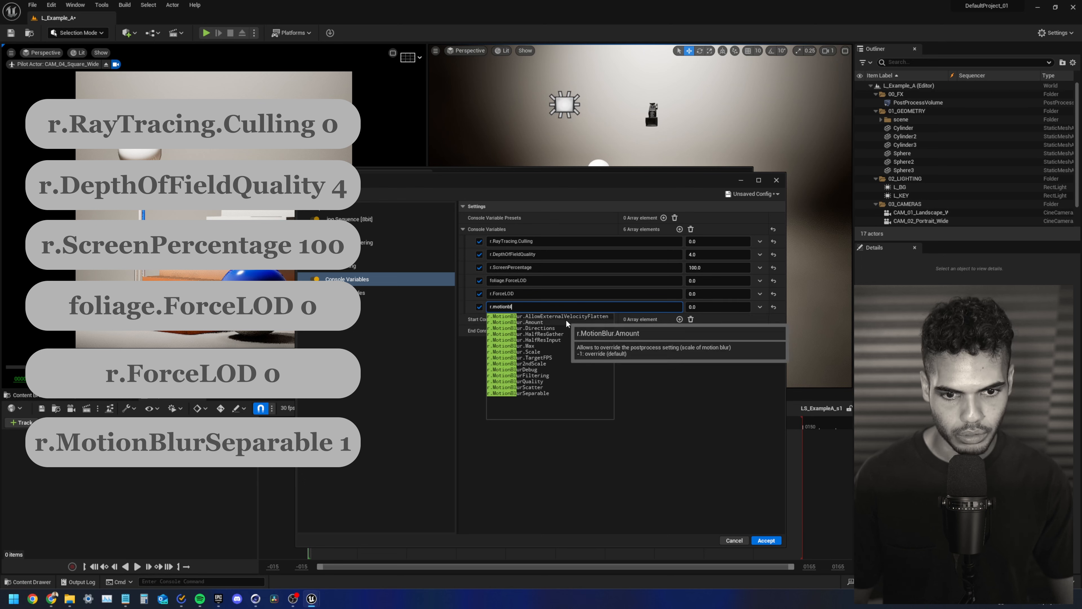
pyautogui.click(545, 394)
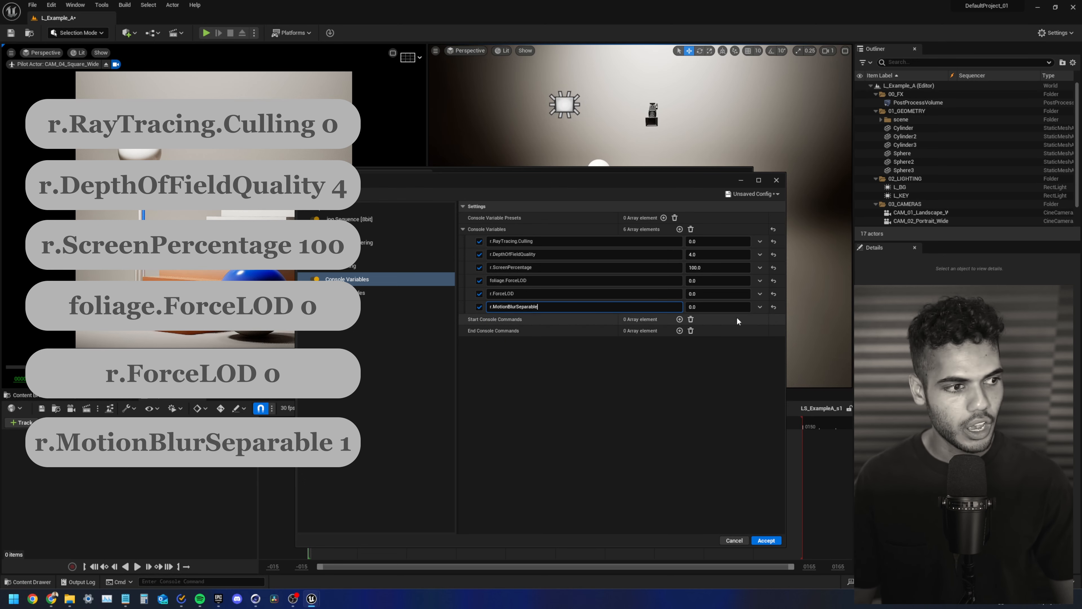
pyautogui.click(734, 308)
pyautogui.write('1')
pyautogui.click(708, 414)
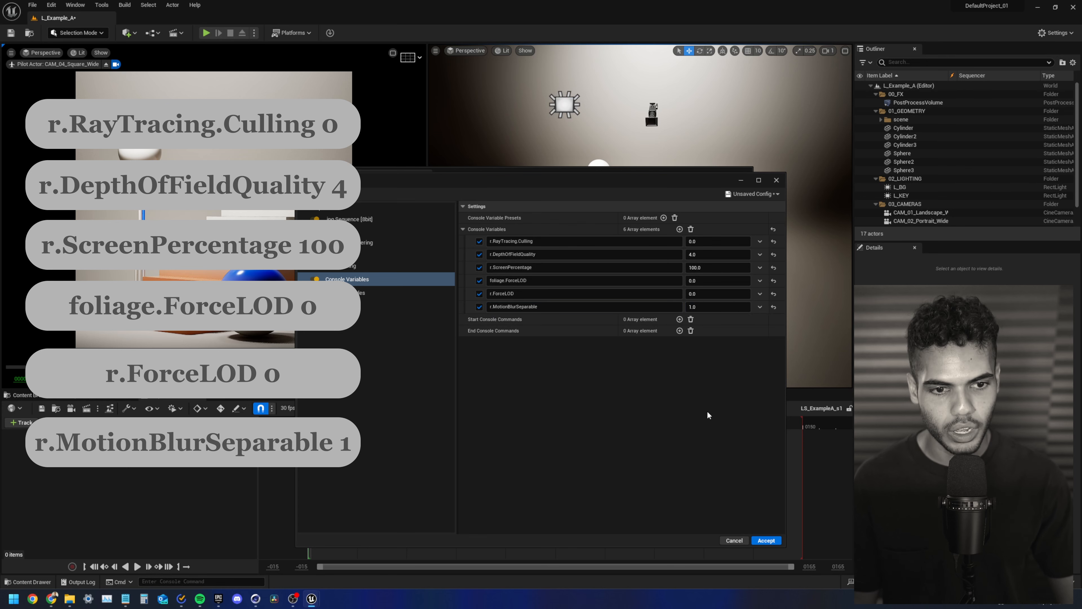
# - Add the Camera setting to the render configuration and check its shutter timing options, keeping Frame Center
pyautogui.click(318, 194)
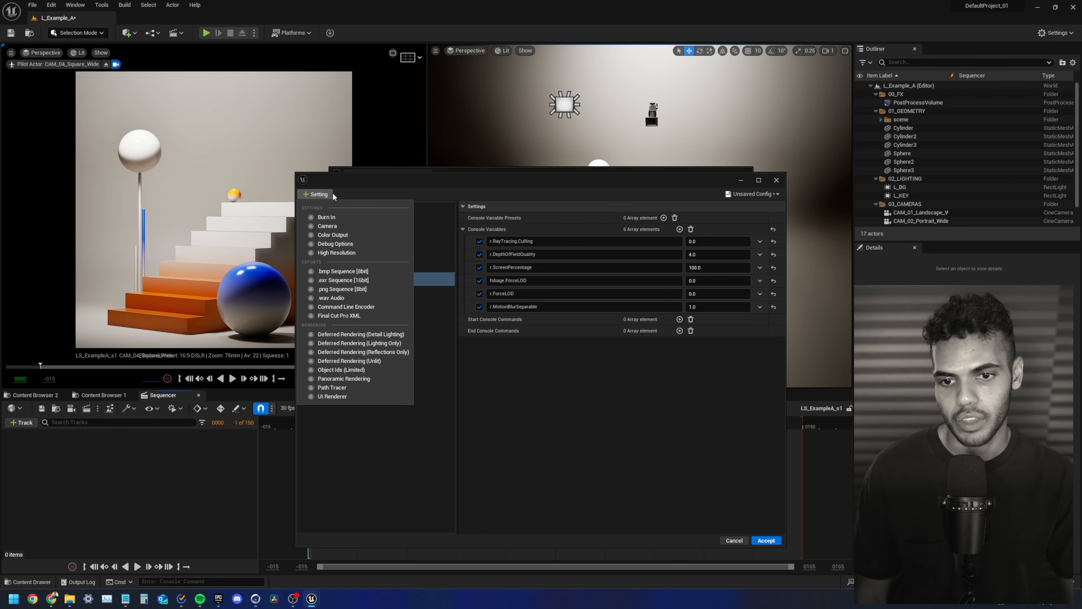
pyautogui.click(356, 226)
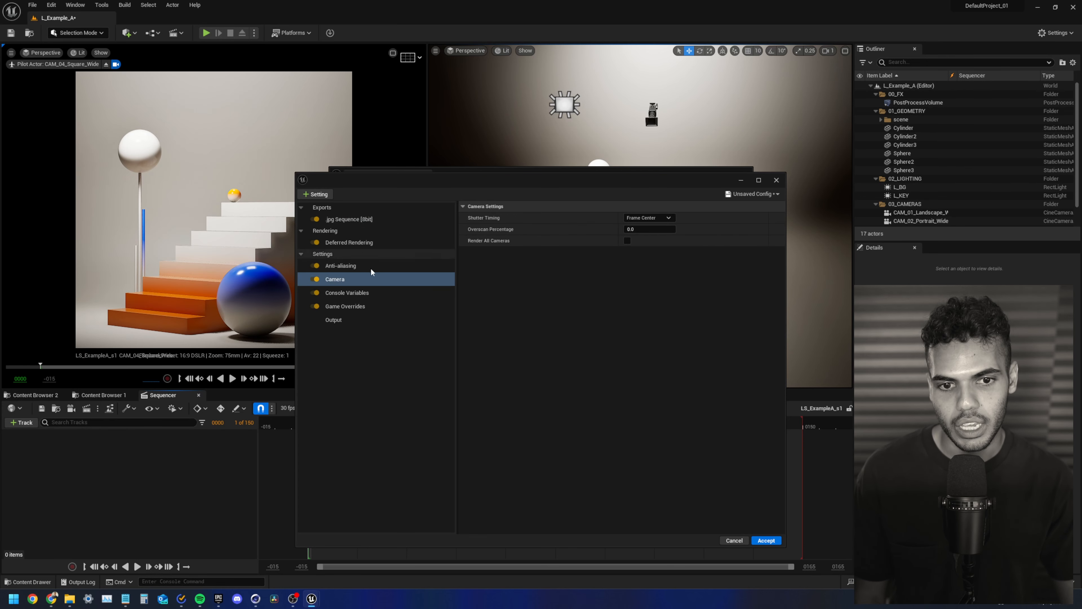
pyautogui.click(382, 281)
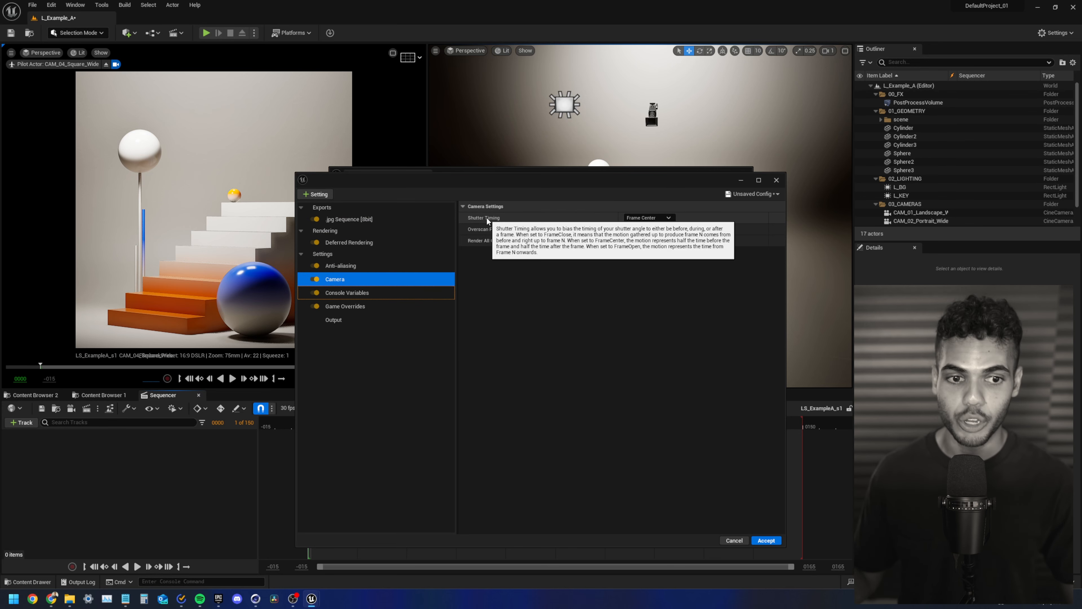
pyautogui.click(649, 217)
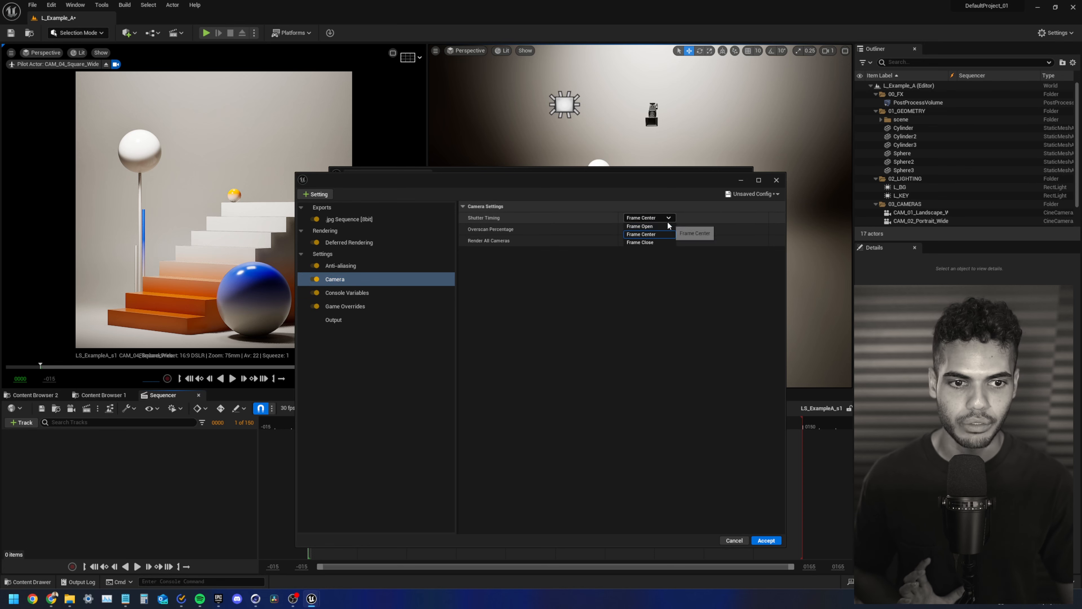
pyautogui.click(655, 269)
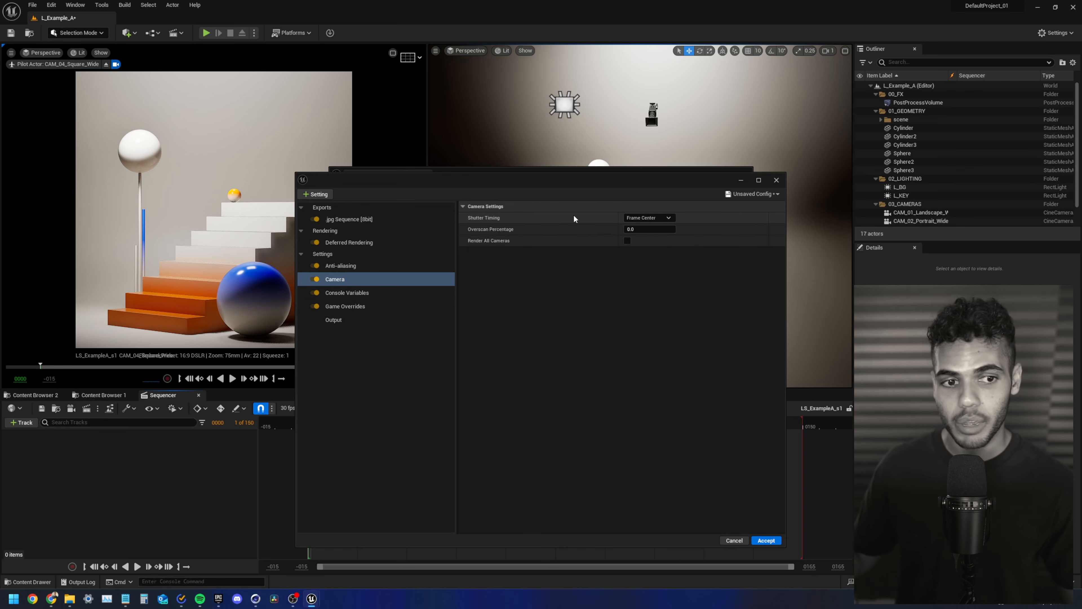
# - Load the EXR_Portrait_4K_1Sx16T preset to examine its camera, color output, console variable and output settings, and close the configuration without accepting
pyautogui.click(730, 194)
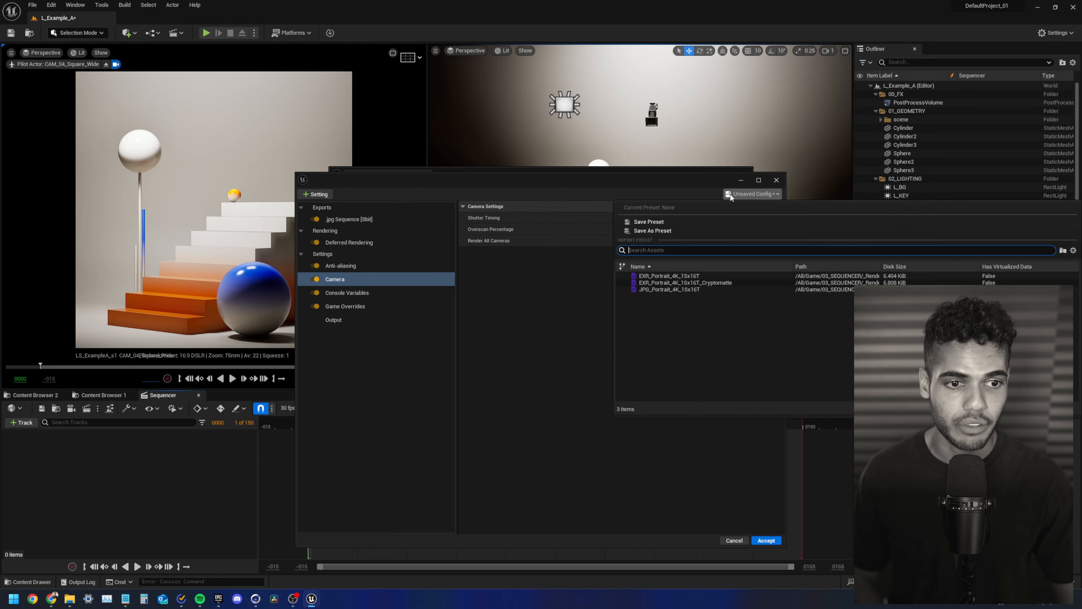
pyautogui.click(690, 275)
pyautogui.click(601, 306)
pyautogui.click(362, 295)
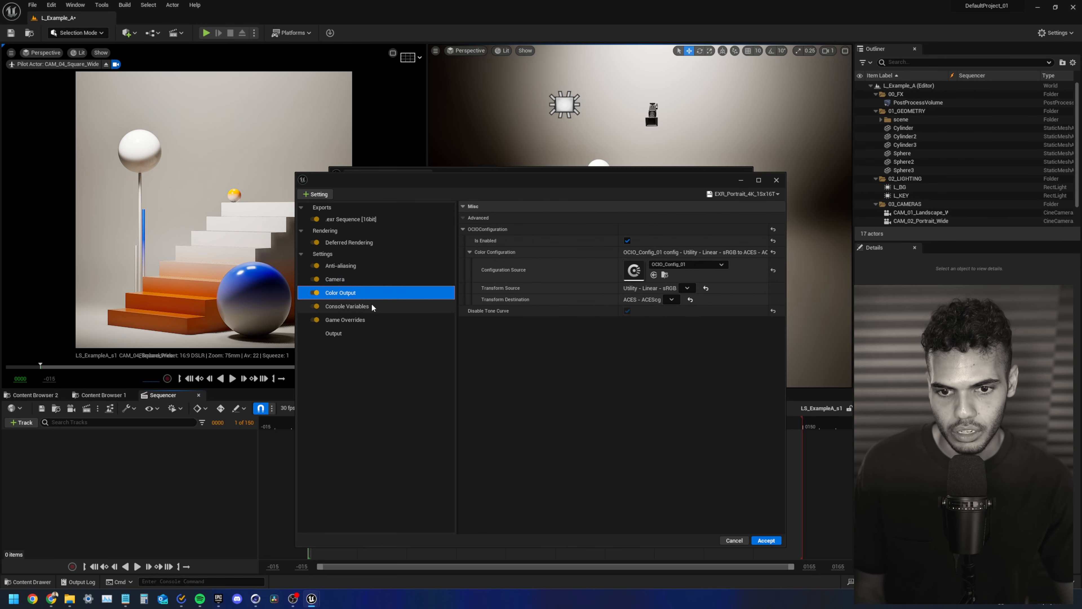
pyautogui.click(358, 280)
pyautogui.click(357, 268)
pyautogui.click(359, 283)
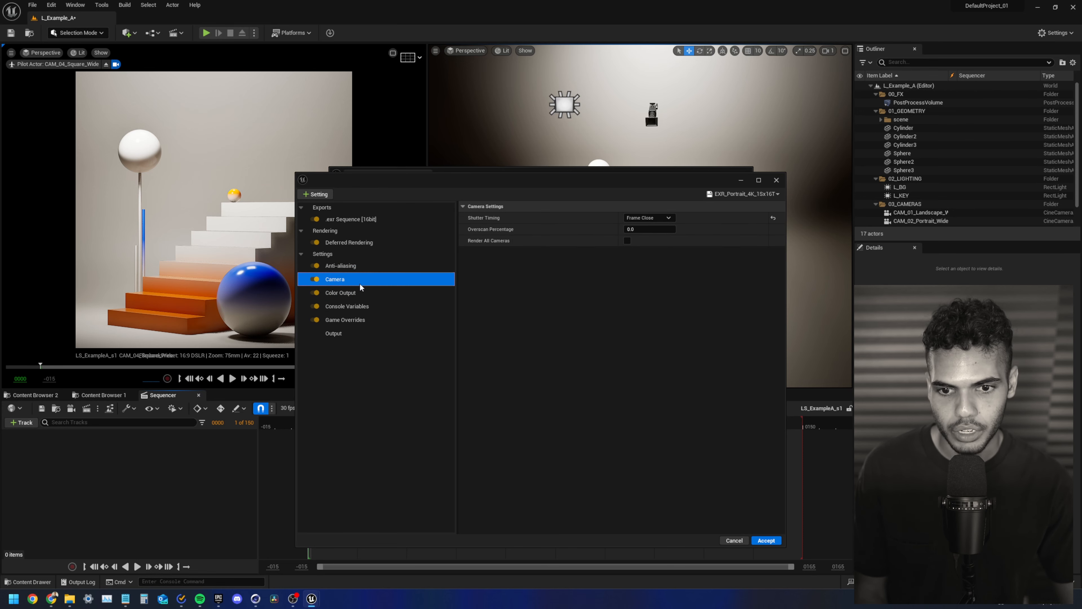
pyautogui.click(360, 305)
pyautogui.click(358, 294)
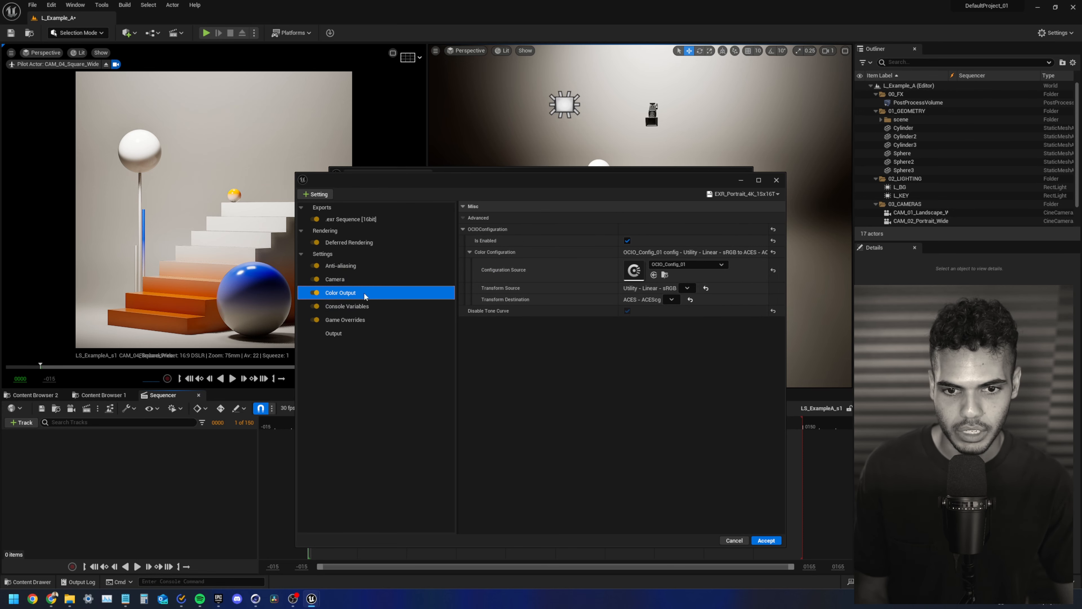
pyautogui.click(362, 305)
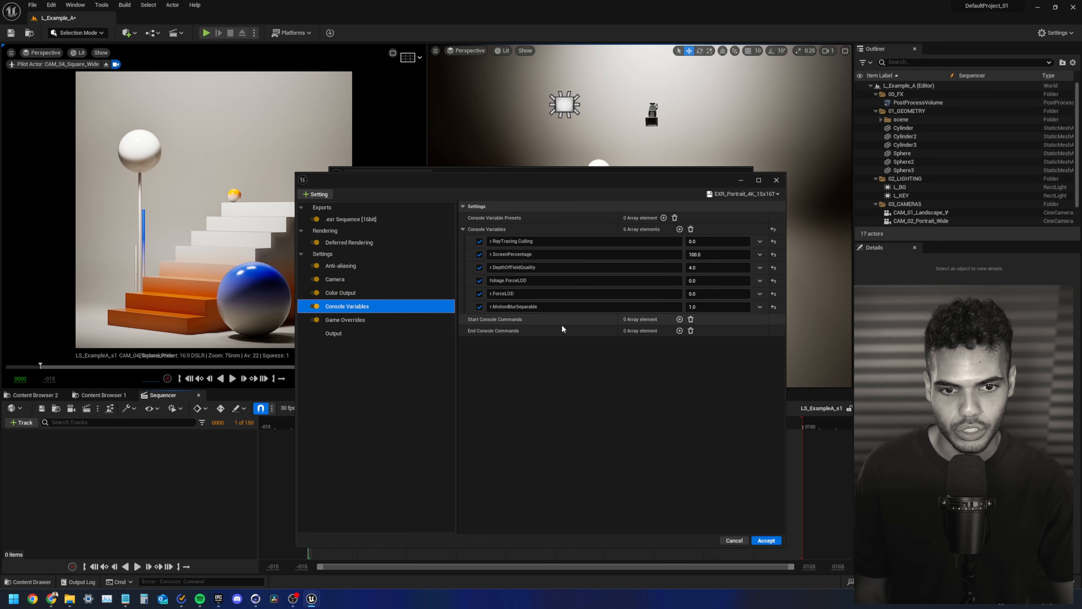
pyautogui.click(346, 320)
pyautogui.click(352, 335)
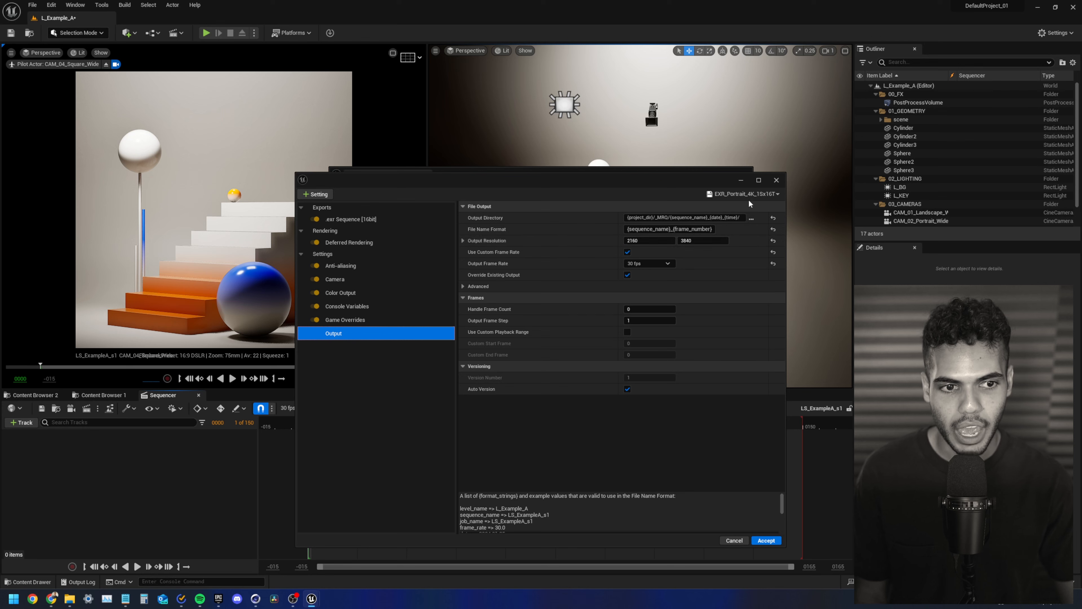
pyautogui.click(734, 540)
# - Open the EXR_Portrait_4K_1Sx16T_Cryptomatte render preset from the 03_SEQUENCER/_RenderSettings content folder
pyautogui.click(34, 395)
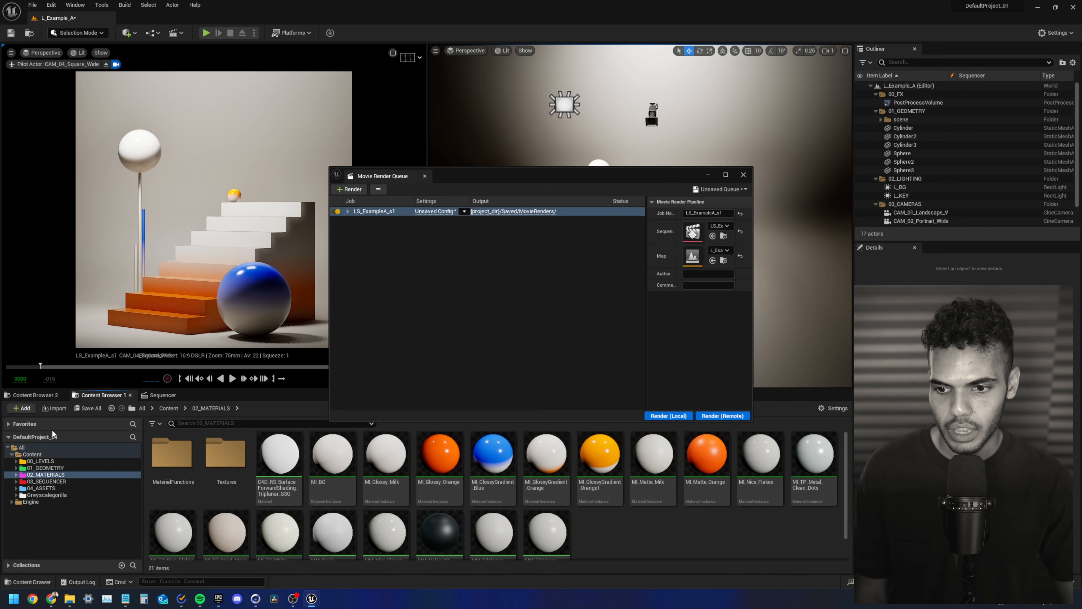
pyautogui.click(47, 502)
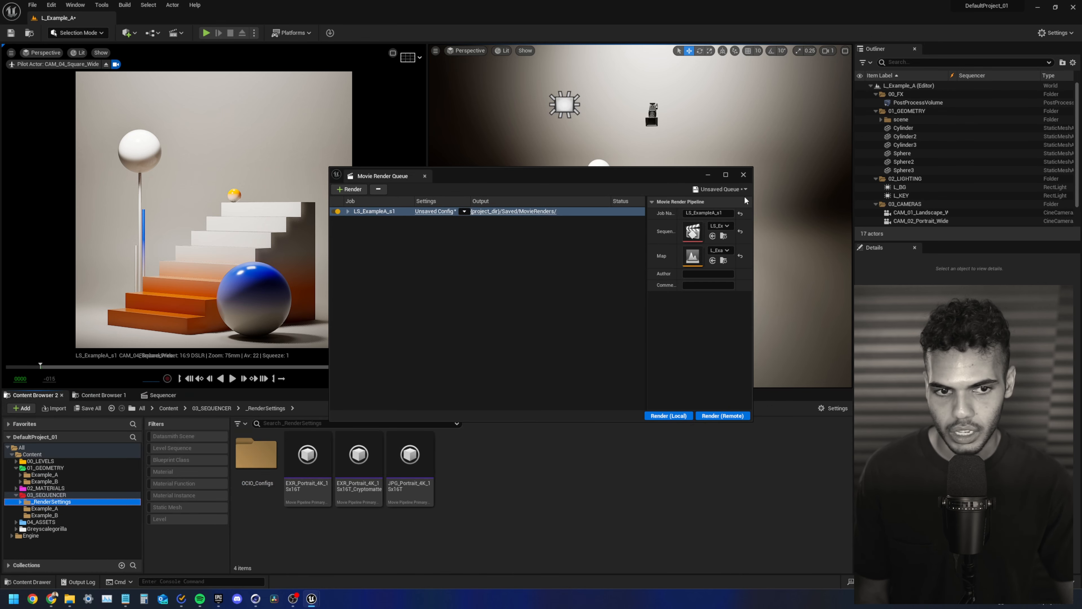
pyautogui.click(294, 488)
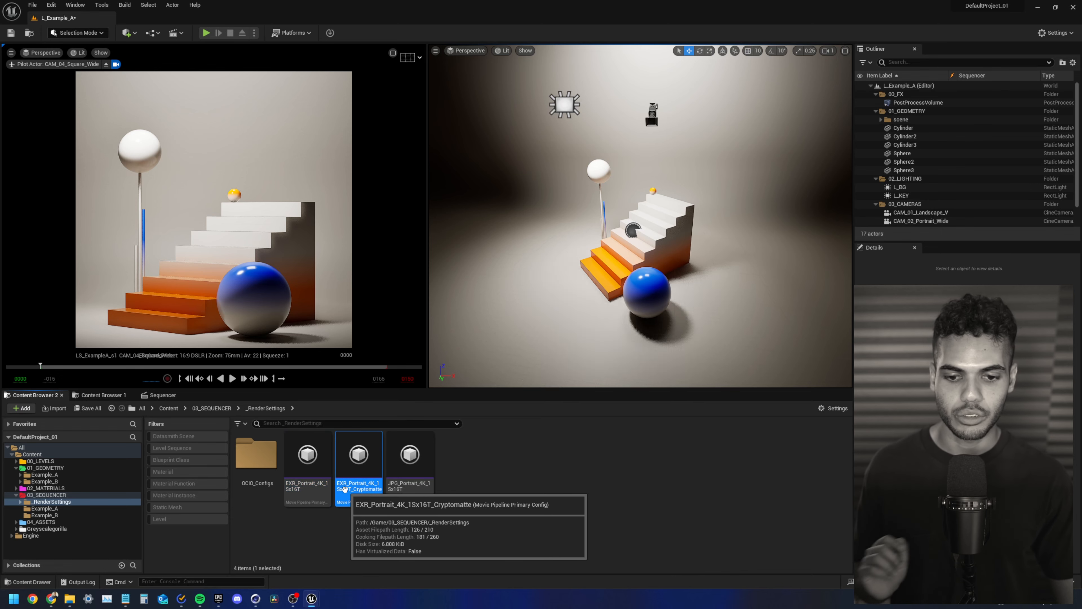
pyautogui.doubleClick(343, 497)
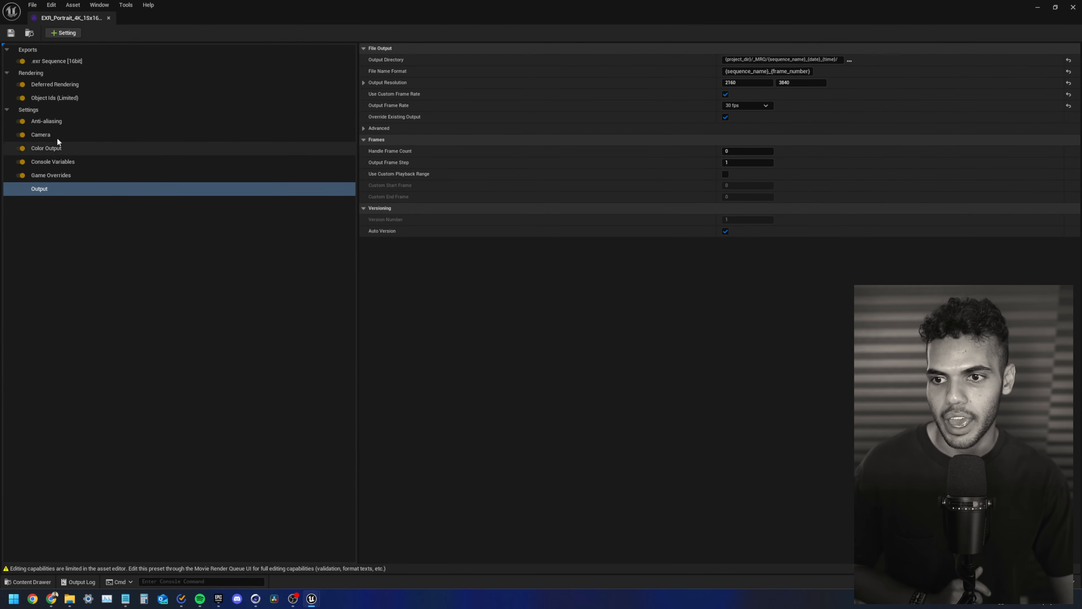
# - Examine the Cryptomatte preset's anti-aliasing and Object Ids (Limited) settings, and shrink its editor to a floating window over the level
pyautogui.click(56, 121)
pyautogui.click(54, 100)
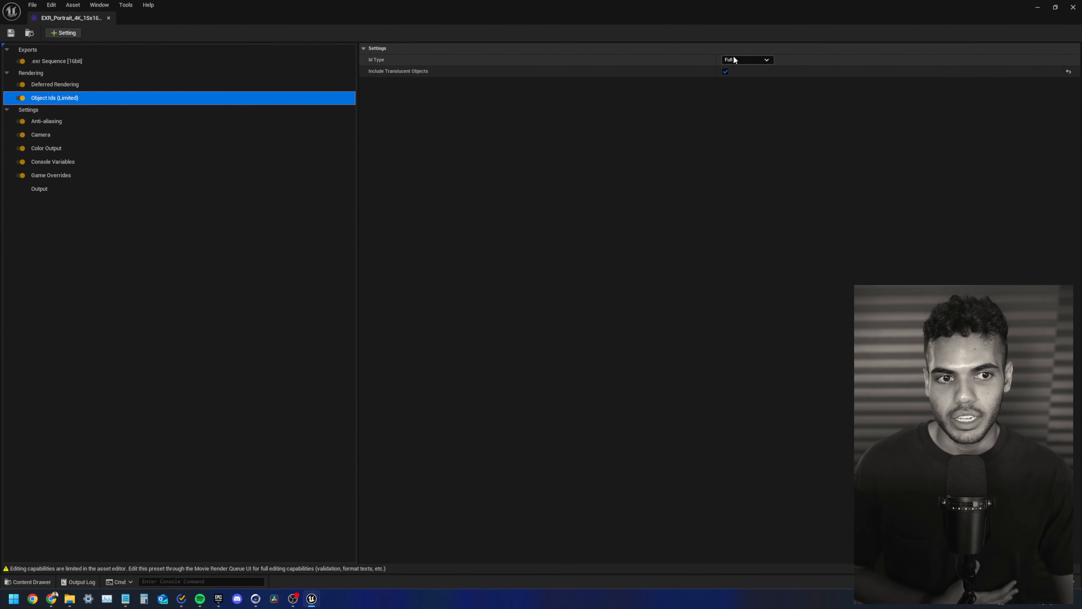
pyautogui.moveTo(357, 2); pyautogui.dragTo(549, 161)
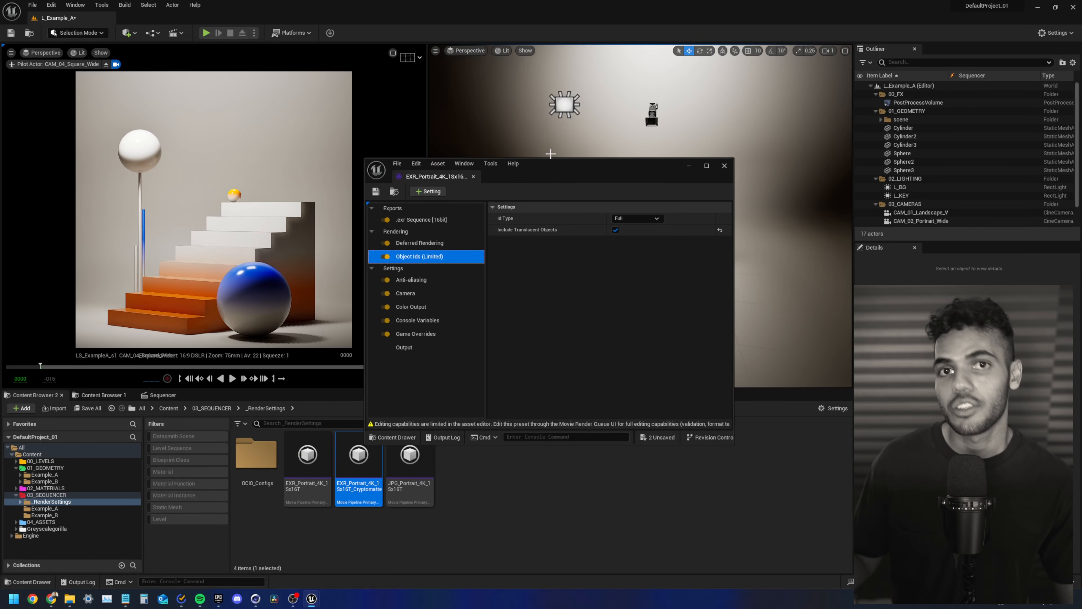